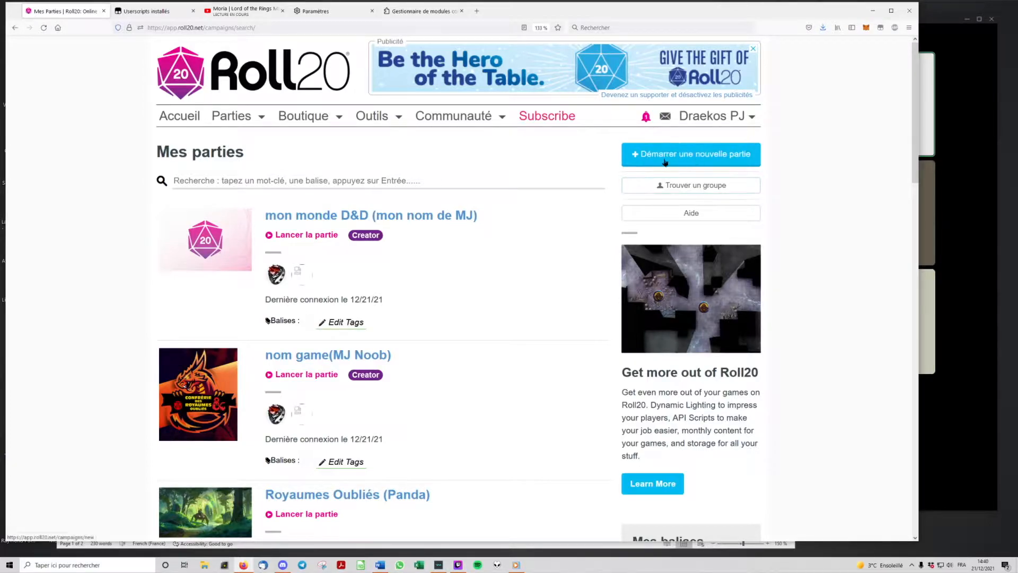
# Start a new game and name it "ma partie (mon nom MJ)".
pyautogui.click(714, 161)
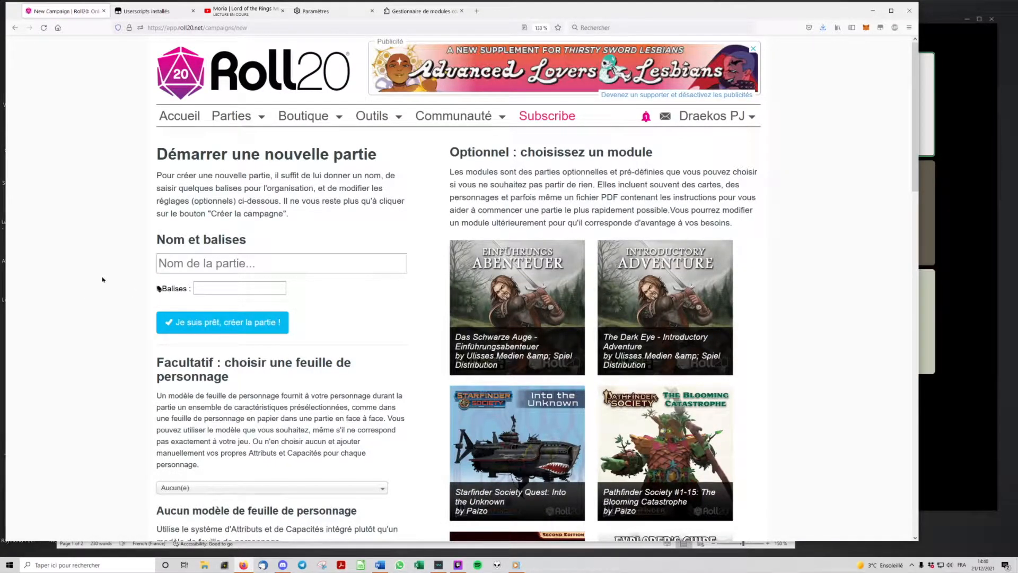
pyautogui.click(213, 264)
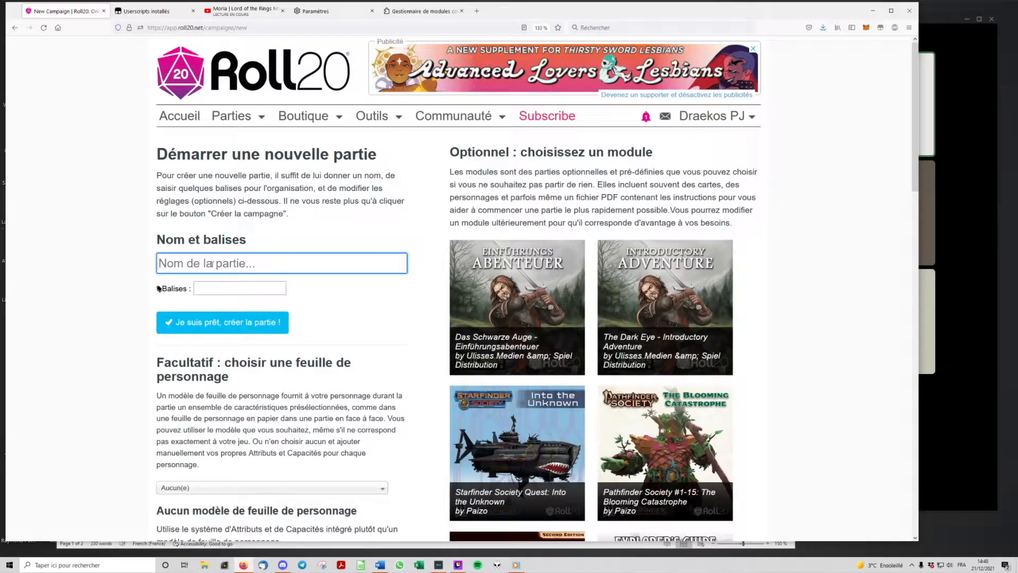
pyautogui.write('ma par')
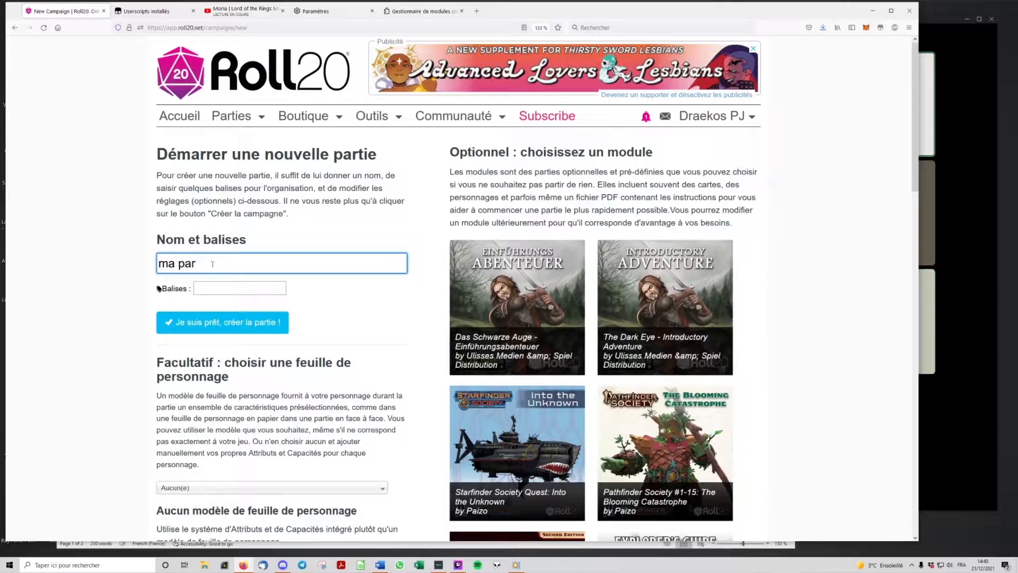
pyautogui.write('tie (mon nom PJ)')
pyautogui.moveTo(264, 263); pyautogui.dragTo(276, 264)
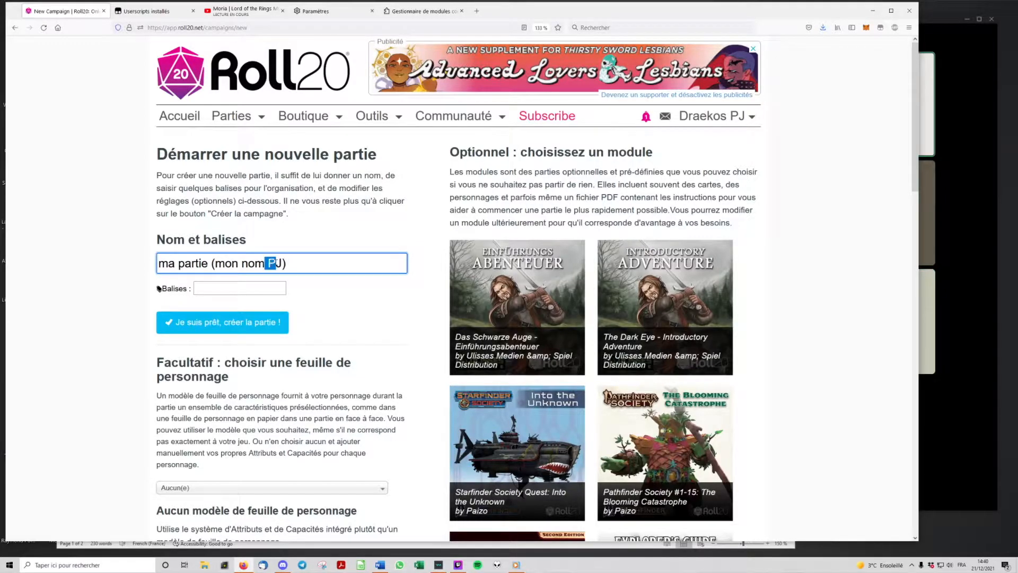
pyautogui.write('M')
pyautogui.click(244, 290)
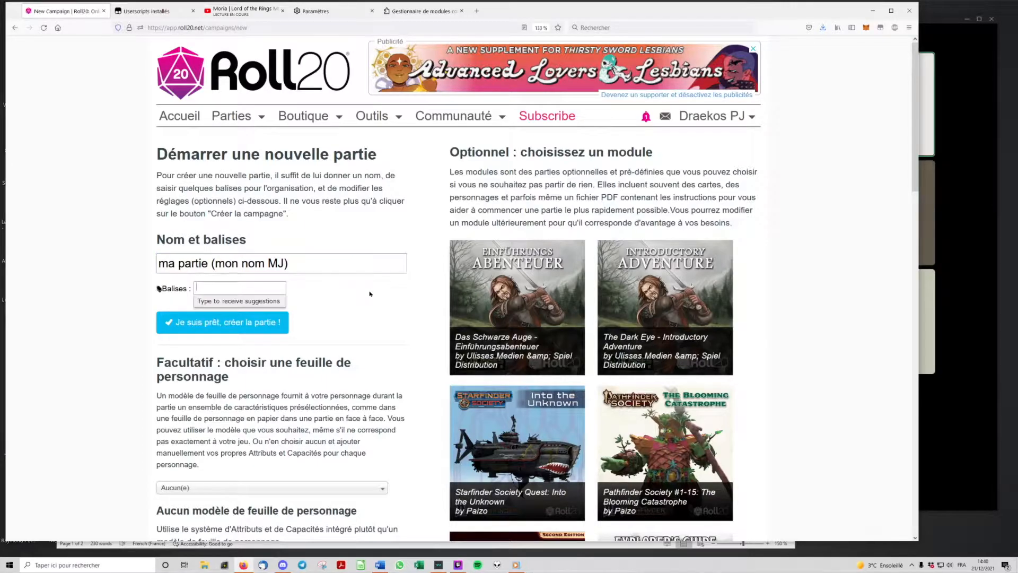
# Choose the "D&D 5E by Roll20" character sheet and create the game.
pyautogui.scroll(-3, 236, 183)
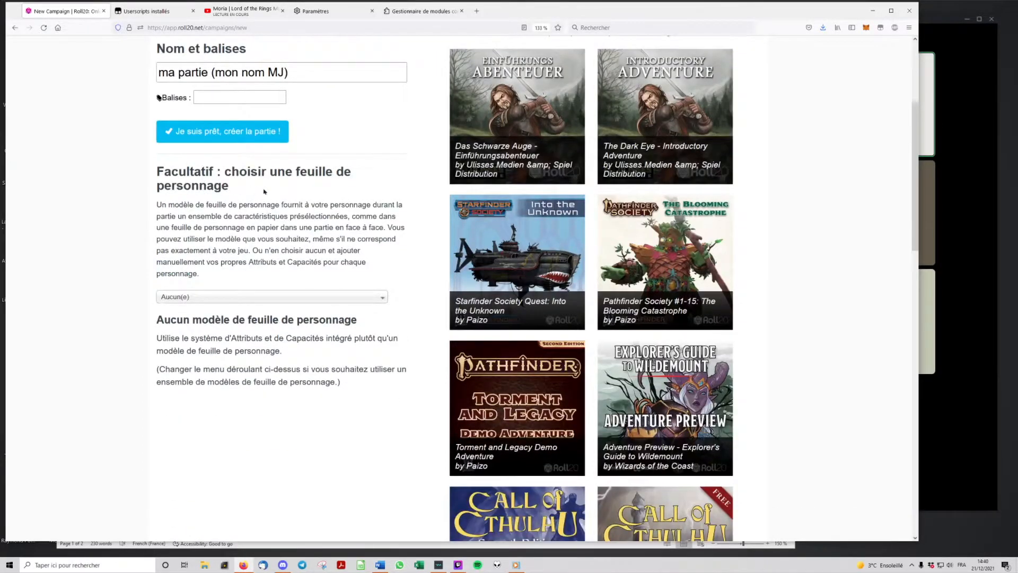
pyautogui.click(255, 297)
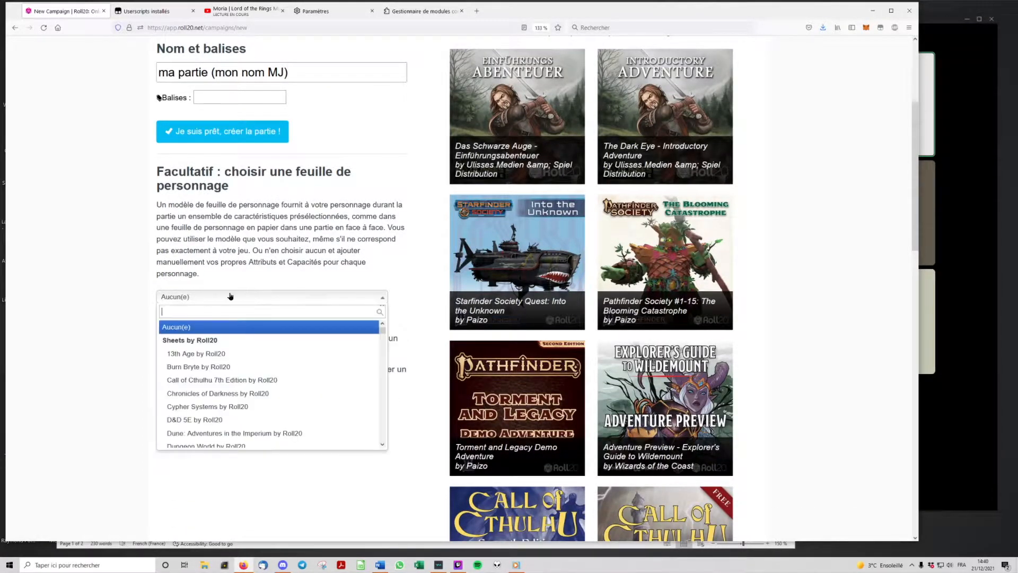
pyautogui.click(234, 420)
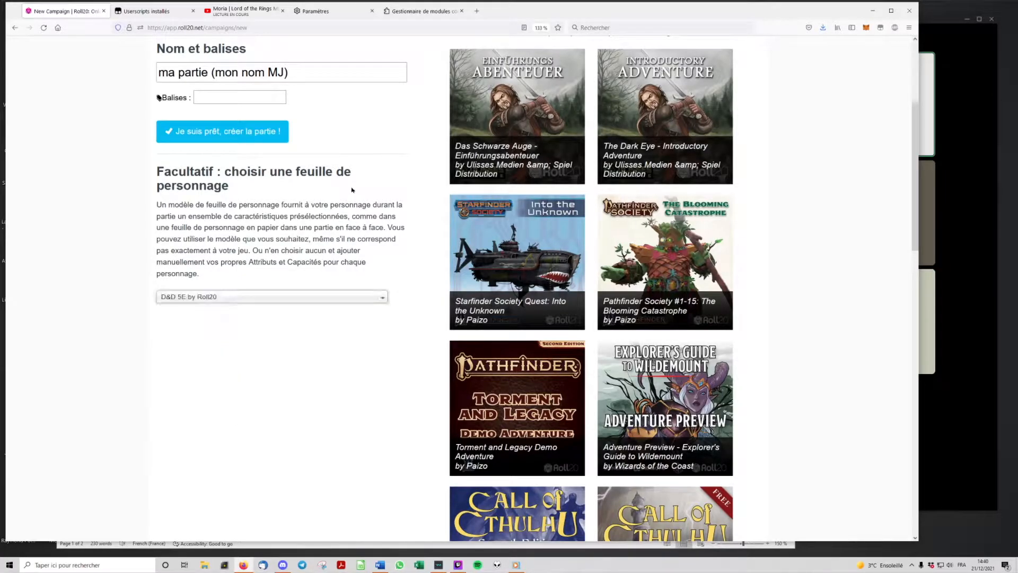
pyautogui.scroll(-10, 357, 181)
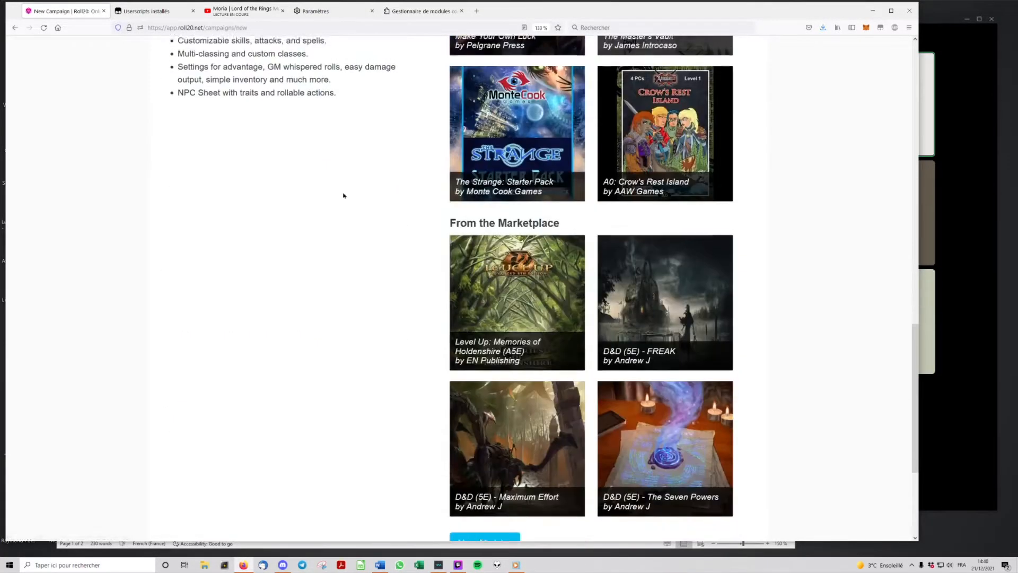
pyautogui.scroll(9, 344, 197)
pyautogui.scroll(2, 345, 197)
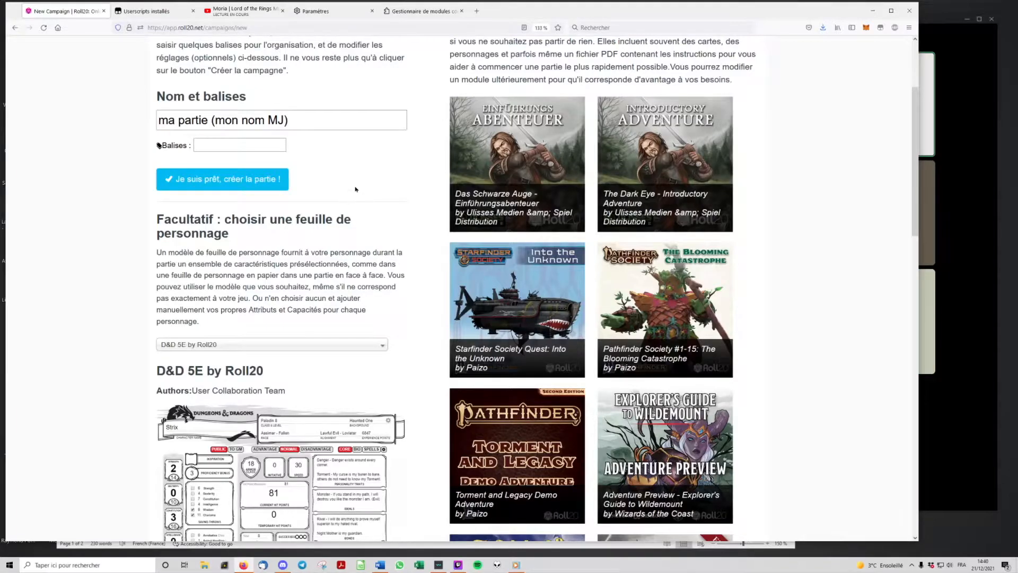
pyautogui.scroll(3, 355, 190)
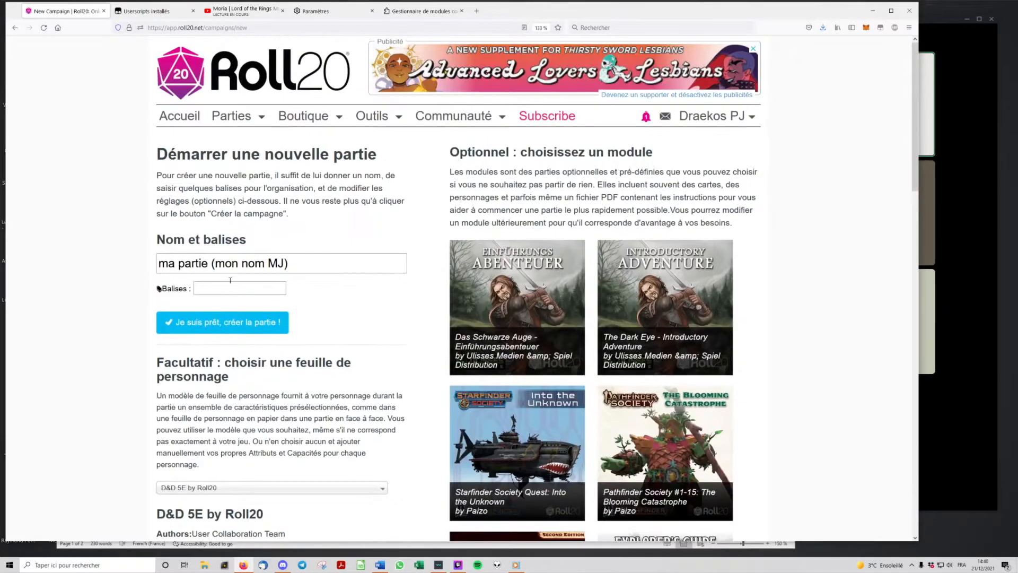
pyautogui.click(242, 324)
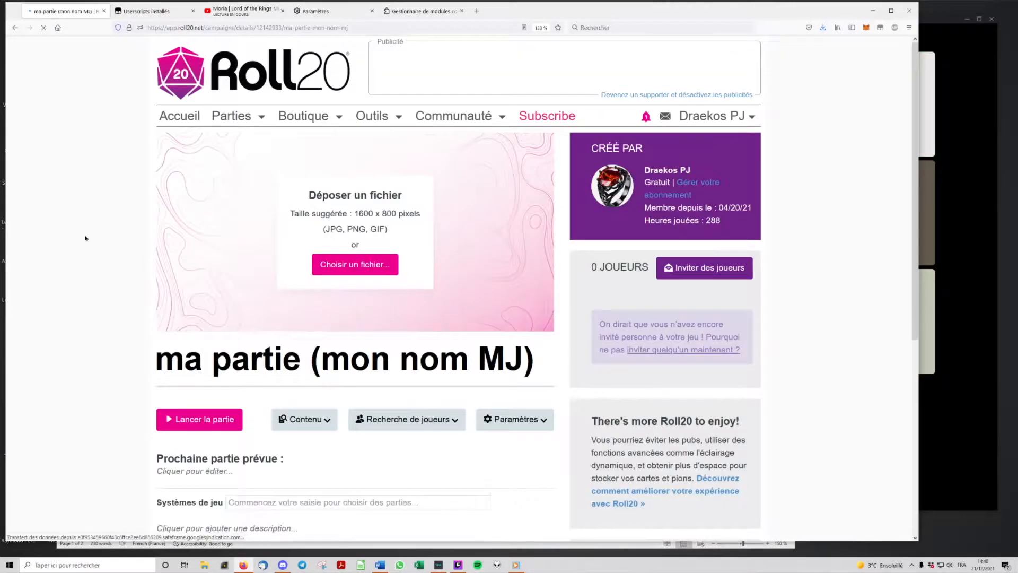
# Open the new game's settings and allow players to import their own characters.
pyautogui.scroll(-2, 477, 318)
pyautogui.click(514, 323)
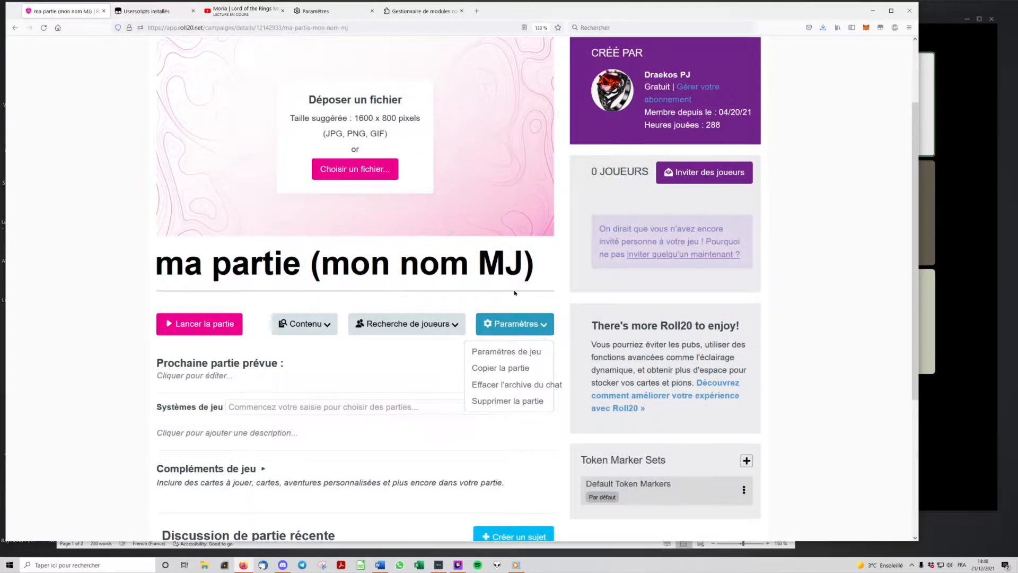
pyautogui.scroll(-2, 514, 293)
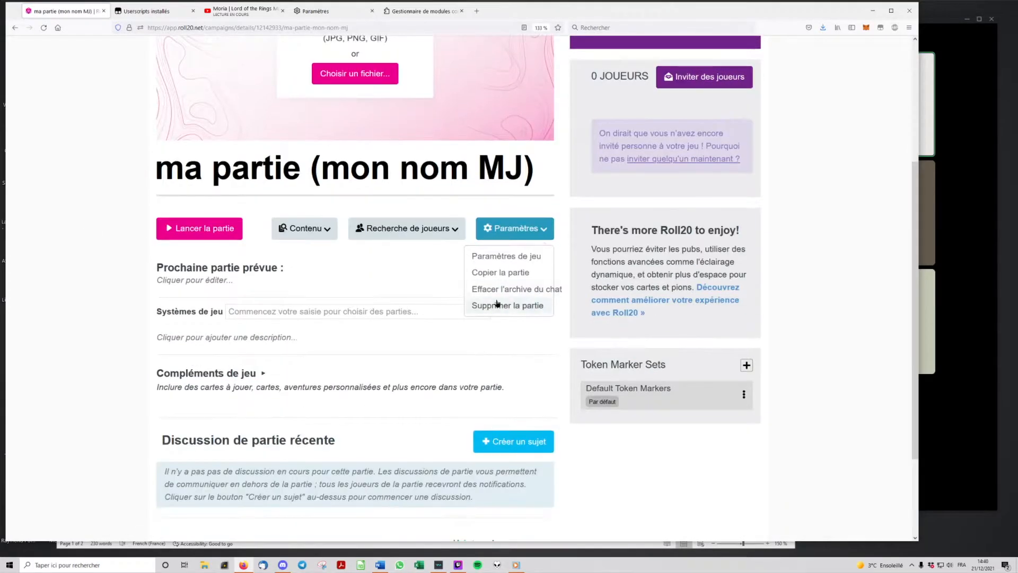
pyautogui.click(507, 256)
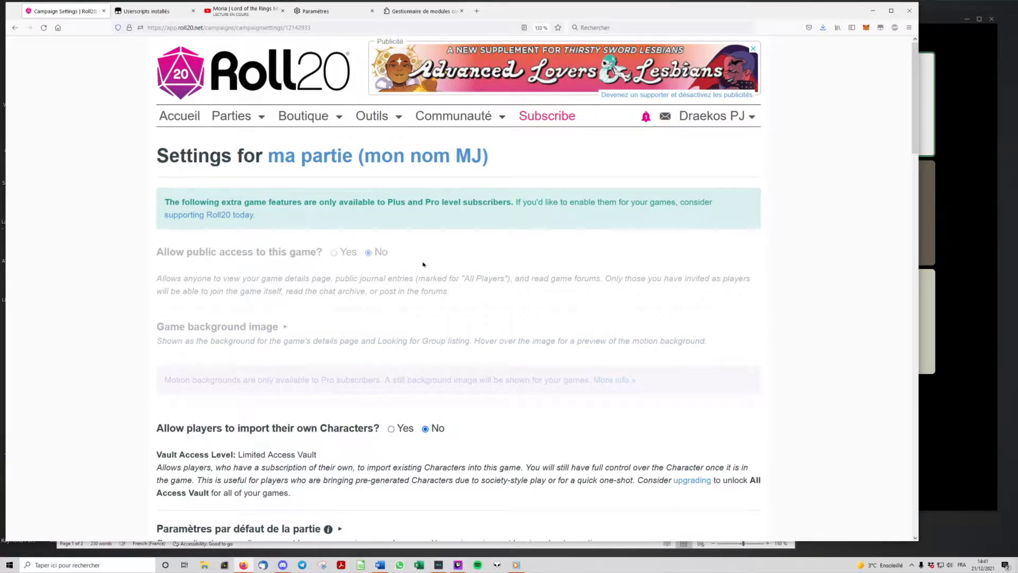
pyautogui.scroll(-3, 423, 264)
pyautogui.click(391, 238)
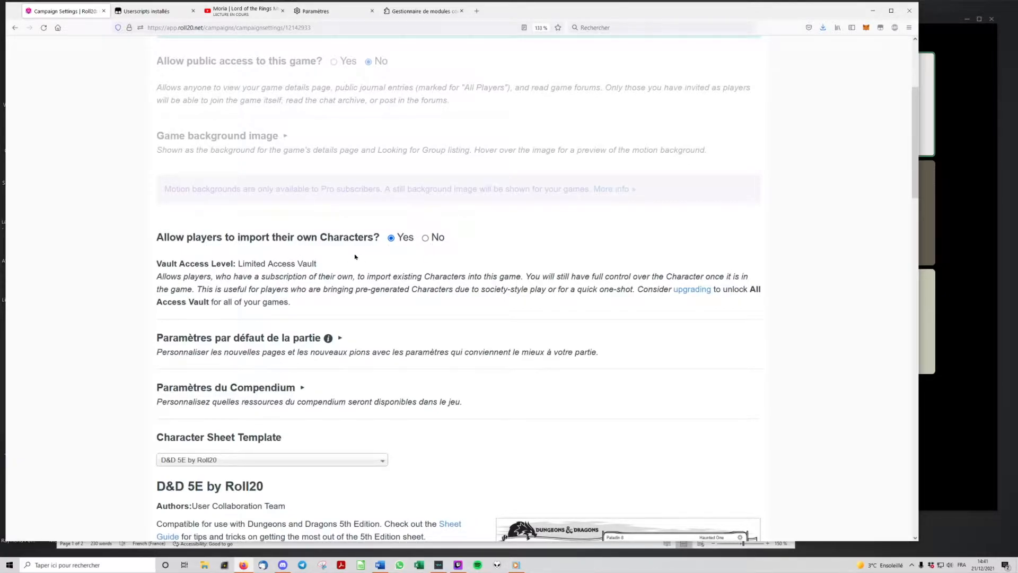
# In the game's default settings, set the page size to 40 by 40 cells and the background to pale cream.
pyautogui.scroll(-4, 501, 235)
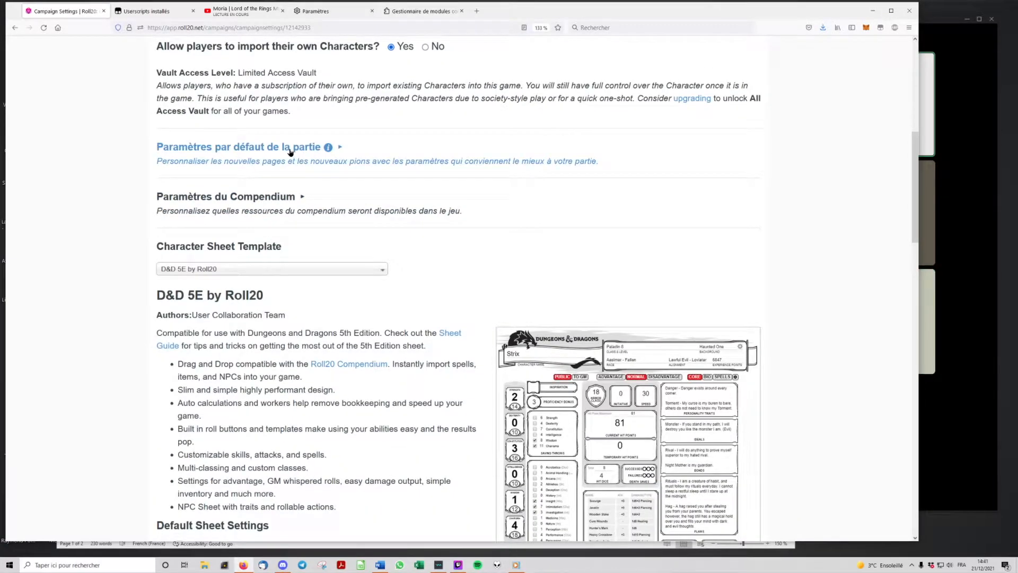
pyautogui.click(296, 152)
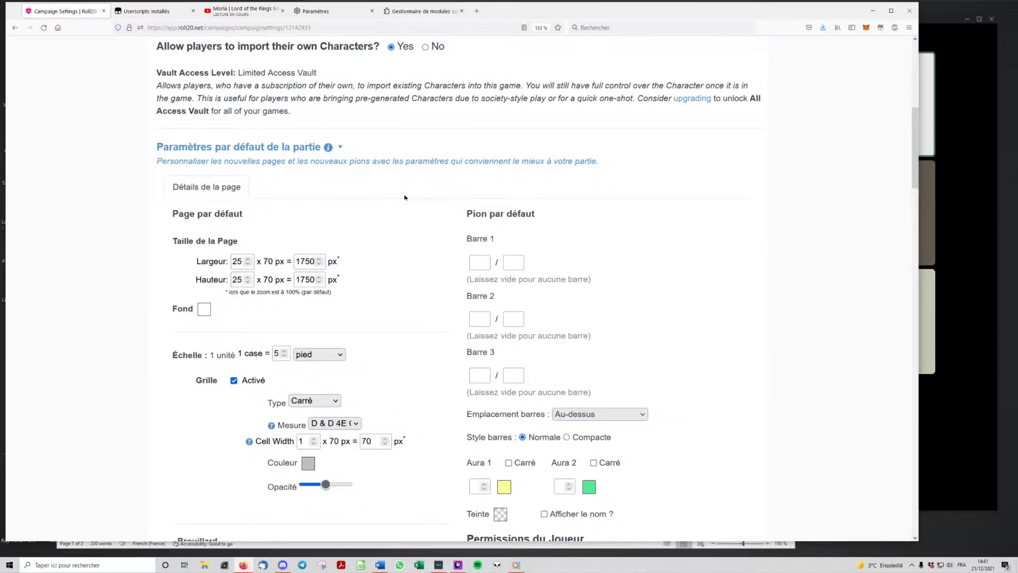
pyautogui.scroll(-2, 381, 198)
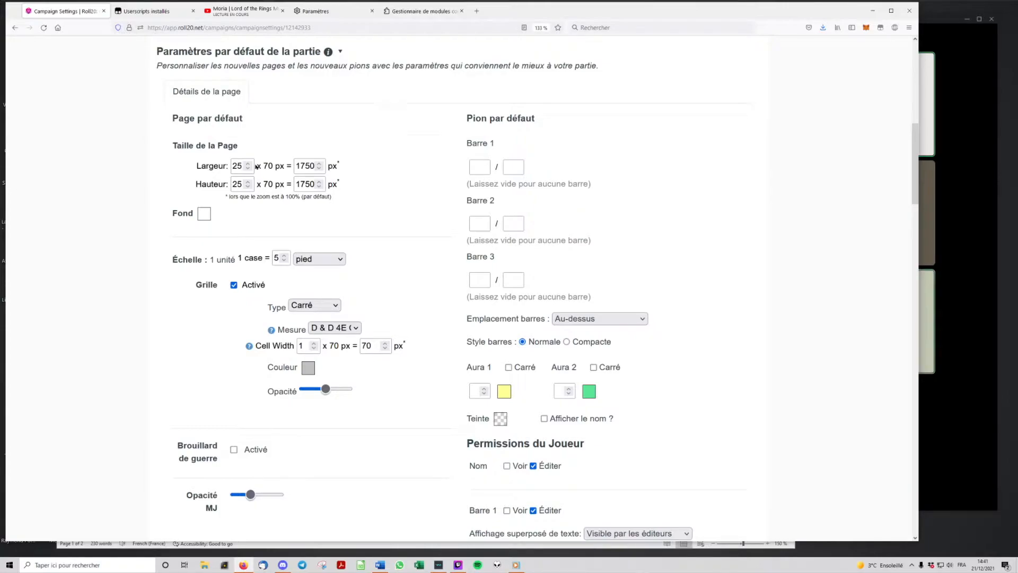
pyautogui.moveTo(242, 166); pyautogui.dragTo(228, 166)
pyautogui.write('40')
pyautogui.moveTo(242, 184); pyautogui.dragTo(230, 184)
pyautogui.write('40')
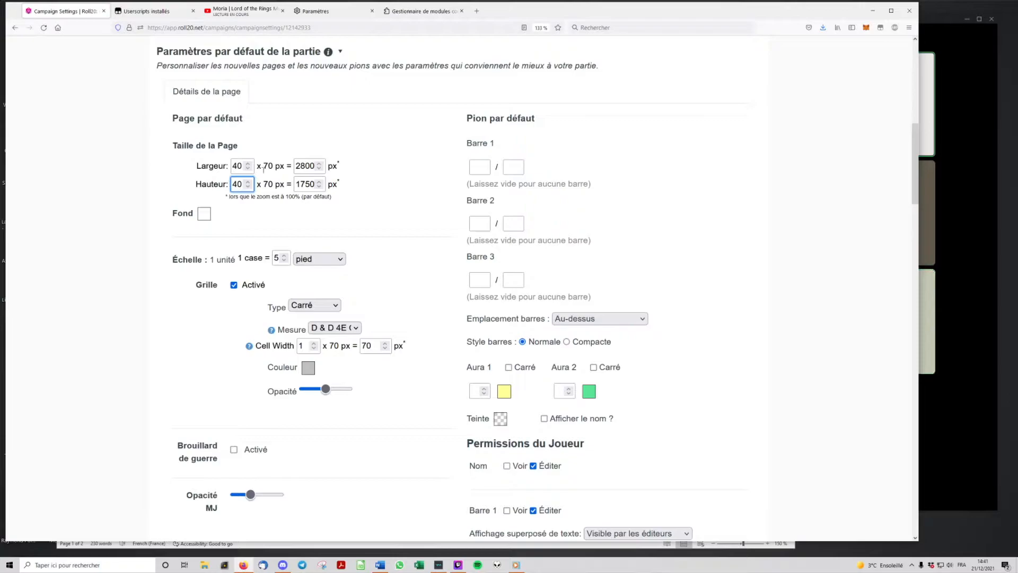
pyautogui.click(204, 135)
pyautogui.click(205, 215)
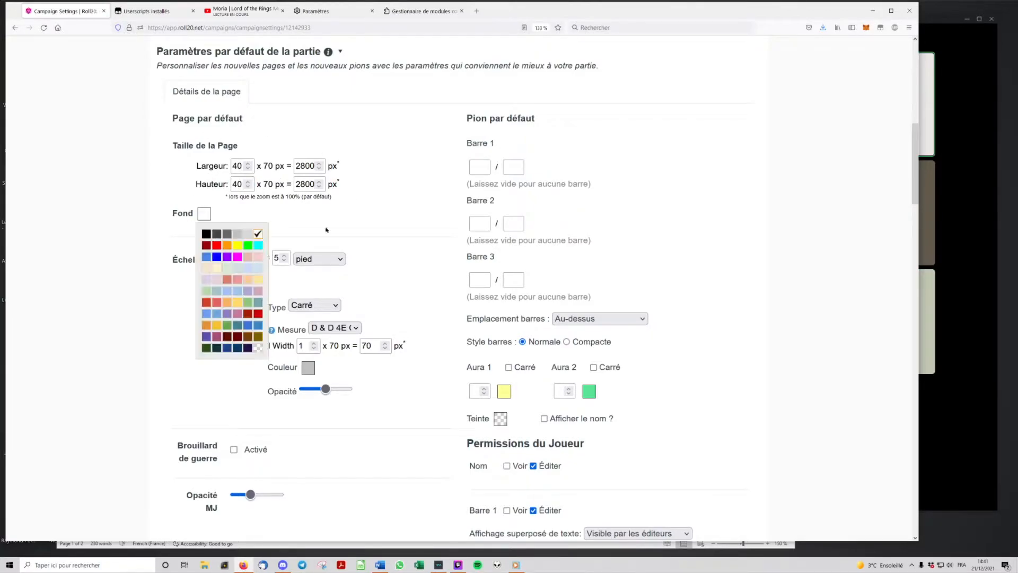
pyautogui.click(216, 268)
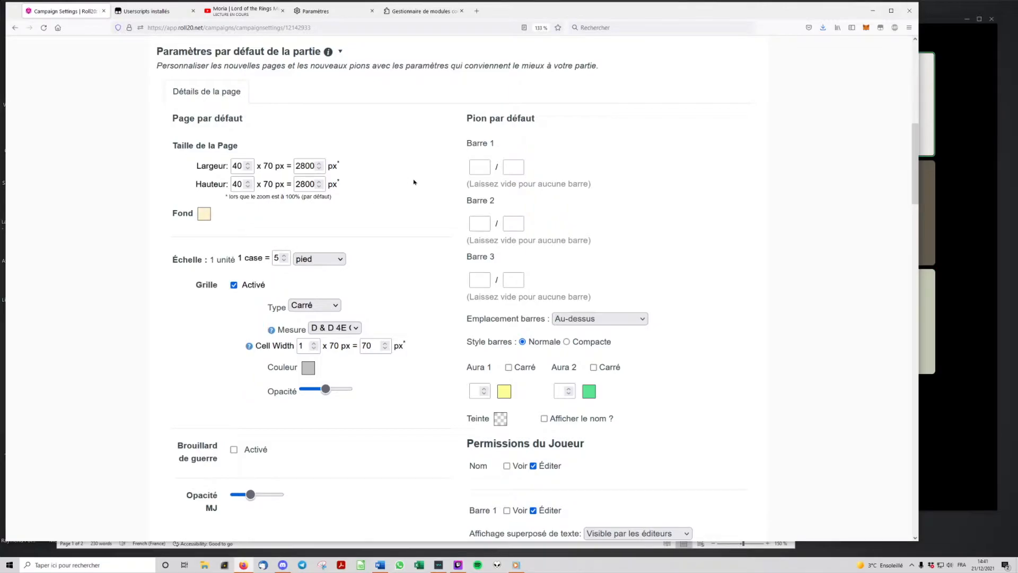
# Set the default page scale to 5 m per cell.
pyautogui.doubleClick(276, 258)
pyautogui.write('1')
pyautogui.write('5')
pyautogui.click(319, 258)
pyautogui.click(329, 290)
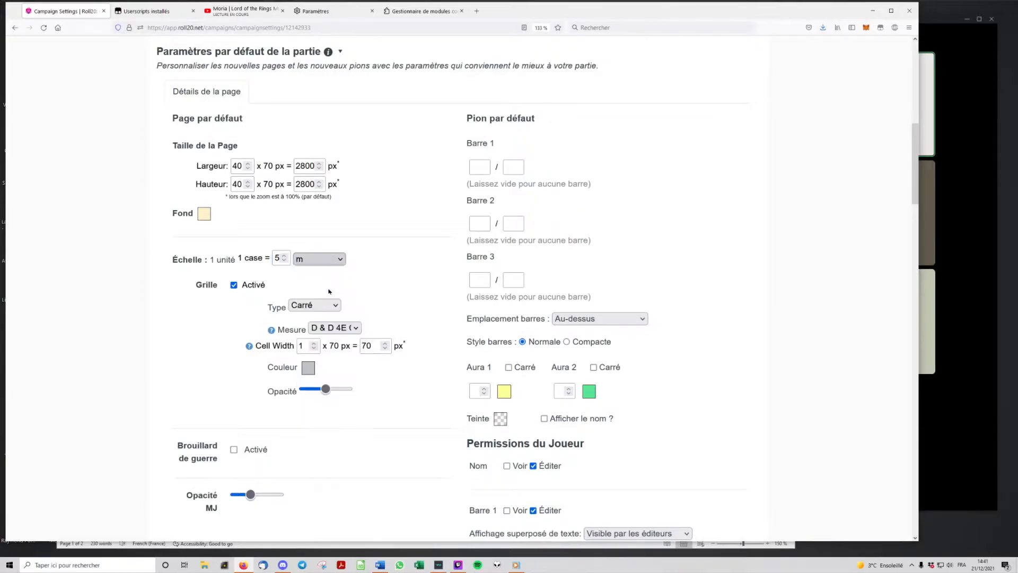
# Raise the default GM opacity slightly and set the grid colour to red.
pyautogui.scroll(-3, 398, 253)
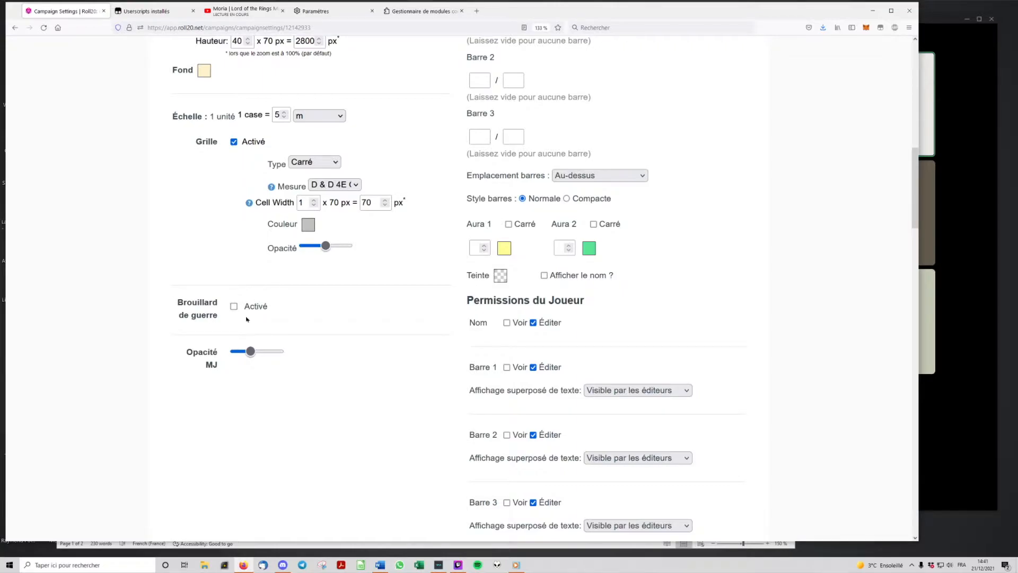
pyautogui.moveTo(252, 355); pyautogui.dragTo(260, 353)
pyautogui.click(308, 224)
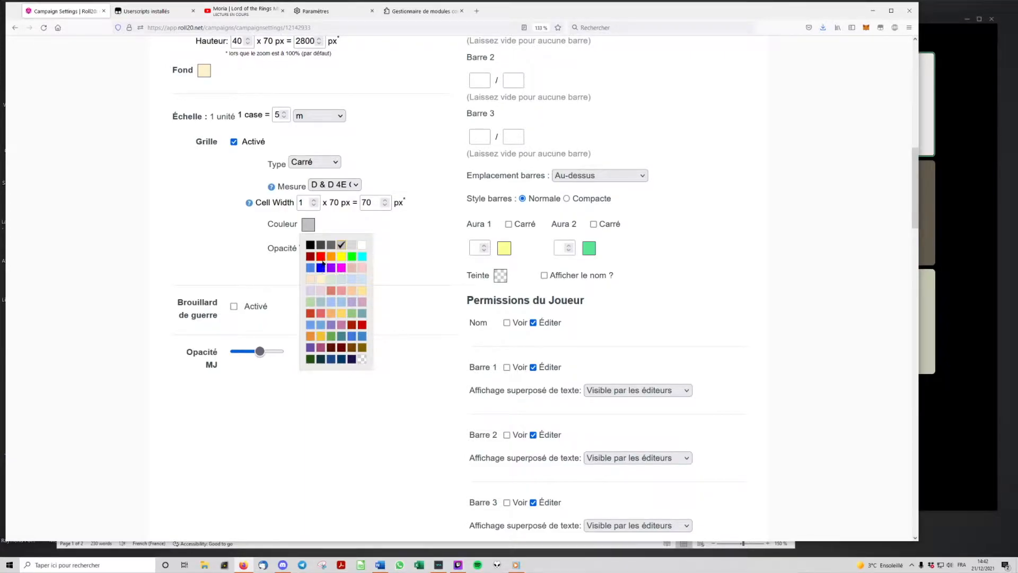
pyautogui.click(321, 257)
# Save the default game settings and confirm leaving the page.
pyautogui.scroll(5, 216, 255)
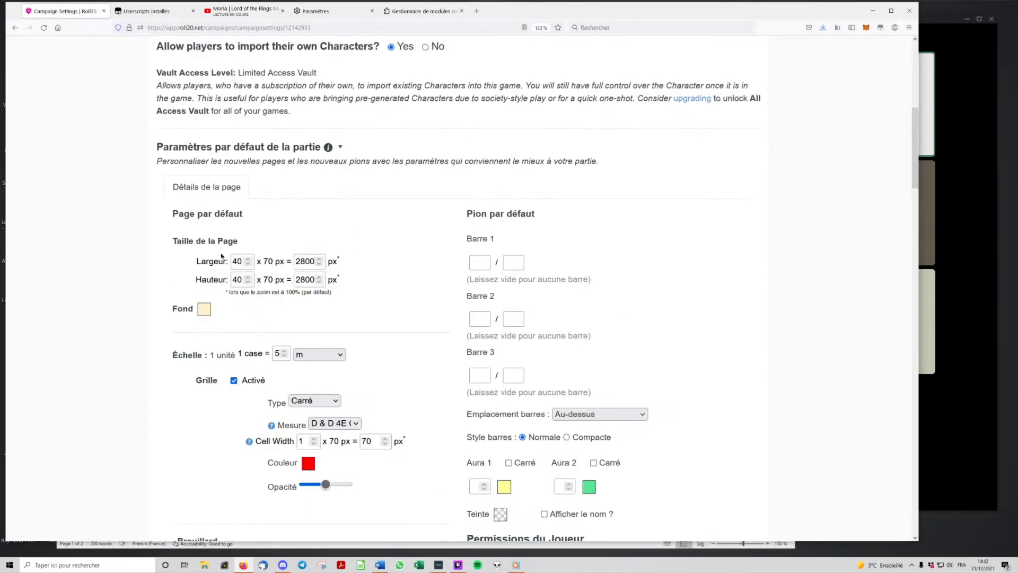
pyautogui.scroll(-12, 358, 242)
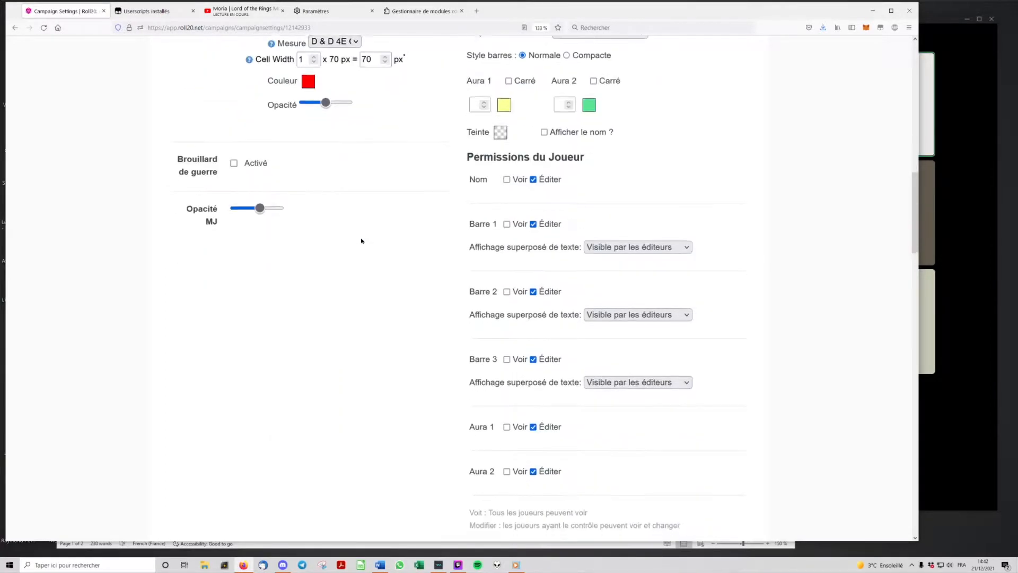
pyautogui.click(201, 364)
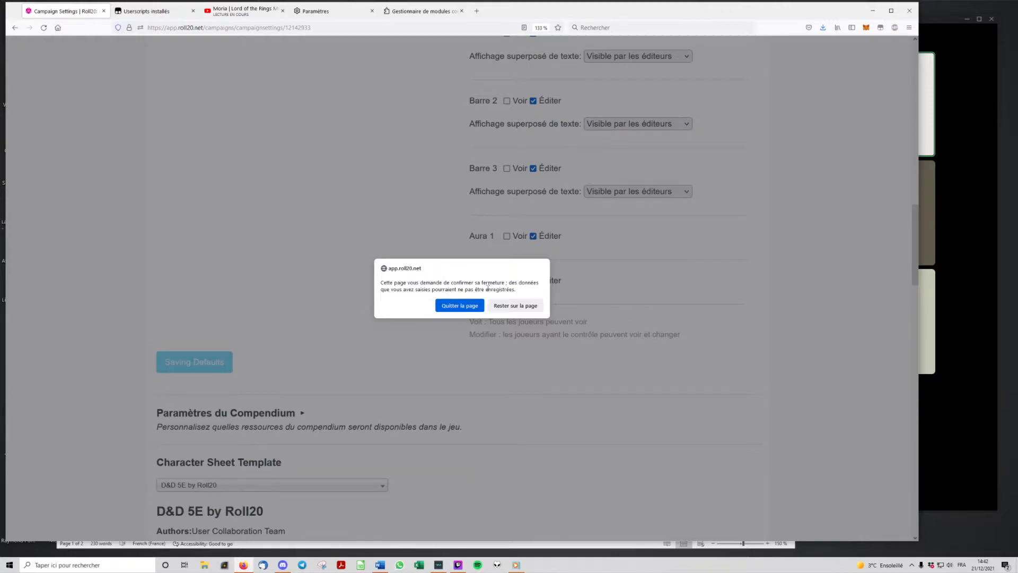
pyautogui.click(458, 307)
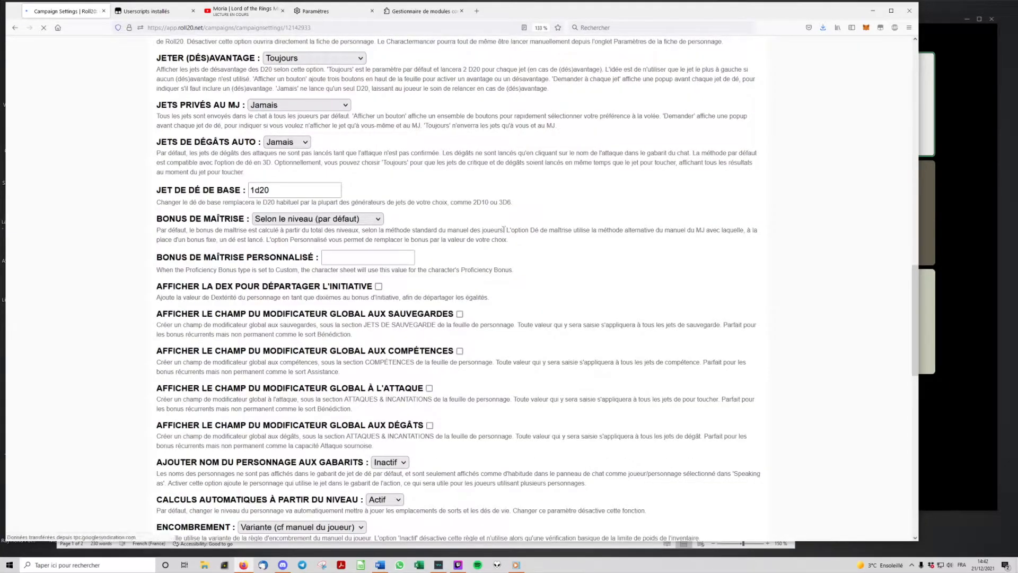
# In the default sheet settings, set the level 1 Charactermancer for new characters to "Non".
pyautogui.scroll(5, 503, 235)
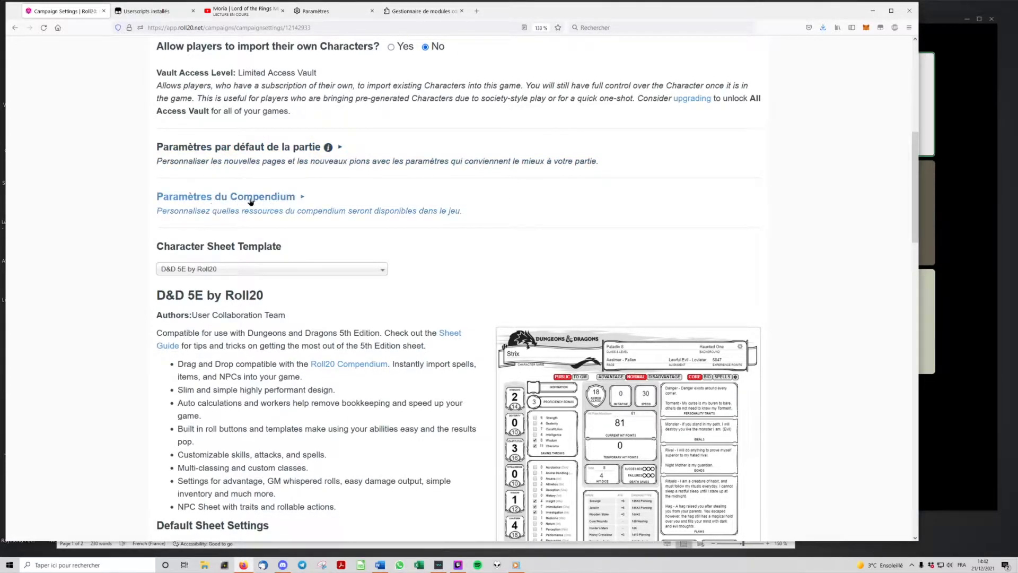
pyautogui.scroll(-2, 517, 205)
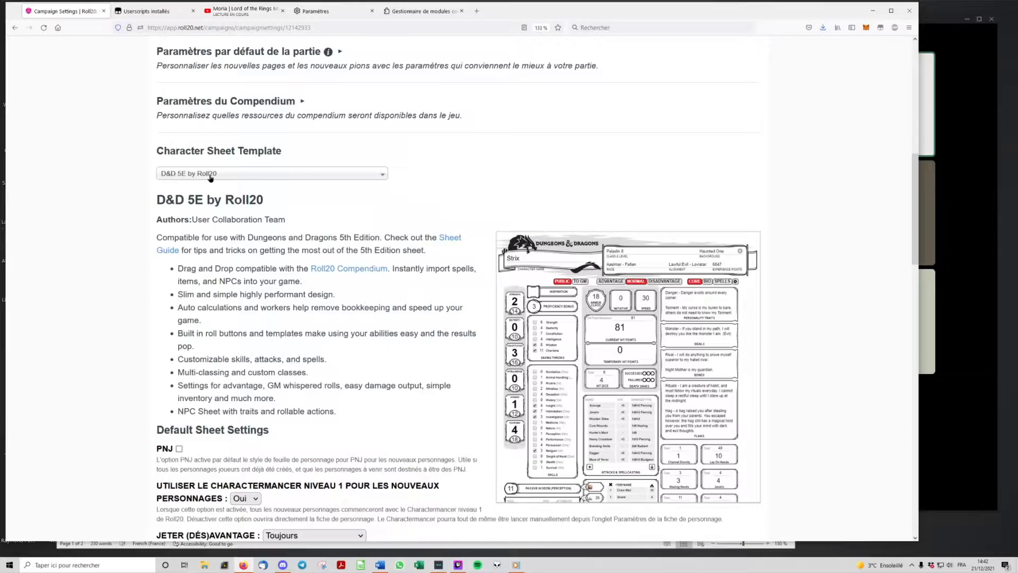
pyautogui.scroll(-5, 380, 221)
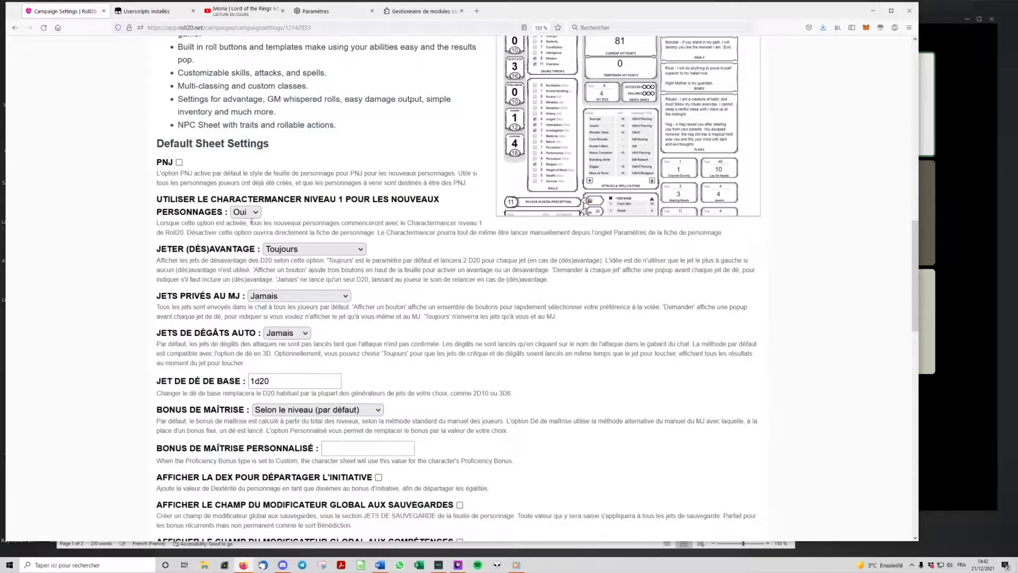
pyautogui.click(252, 214)
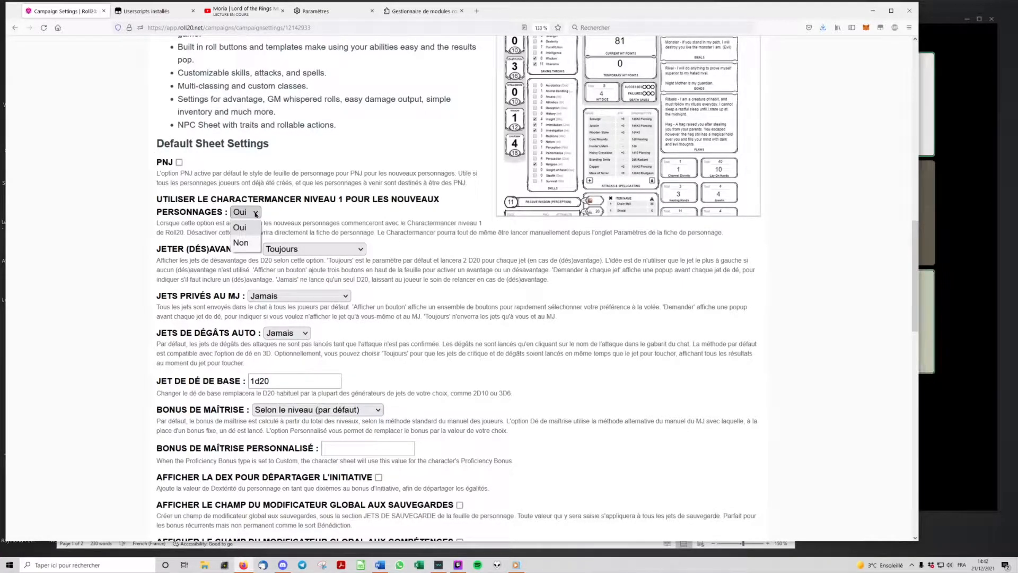
pyautogui.click(241, 243)
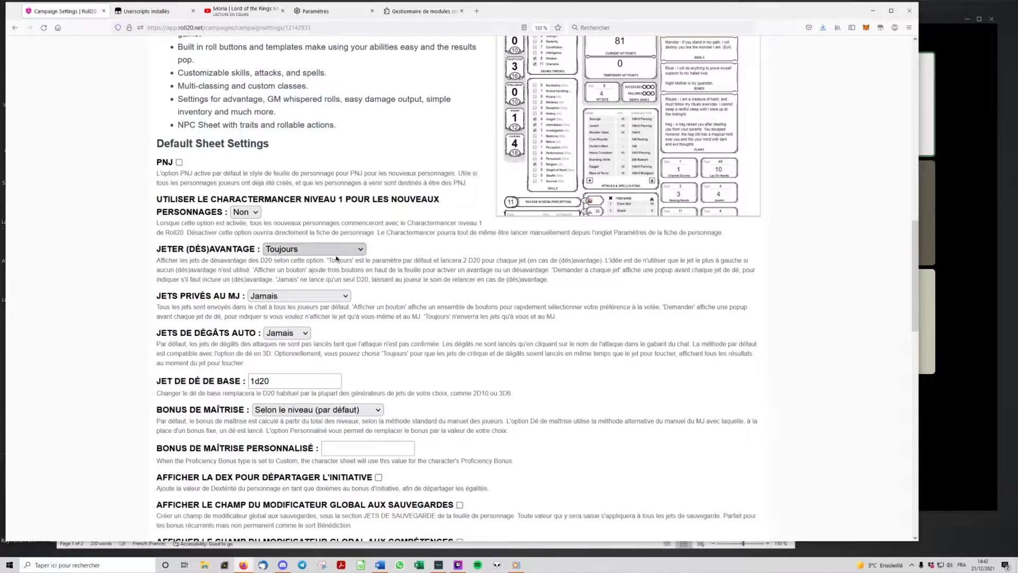
# Keep the (dis)advantage rolls on "Toujours" and set the private rolls to the GM to "Afficher un bouton".
pyautogui.click(300, 249)
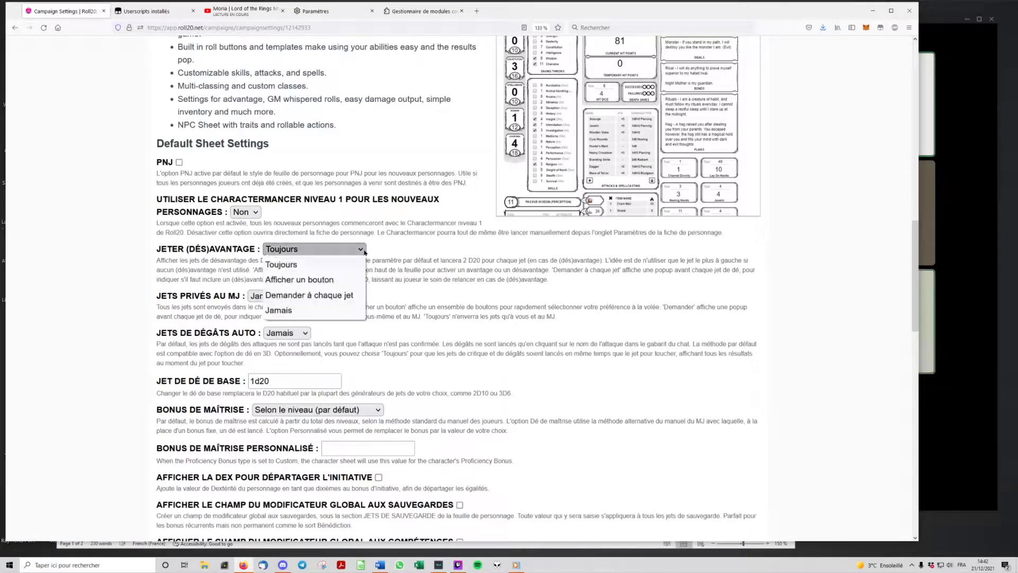
pyautogui.click(300, 265)
pyautogui.click(321, 298)
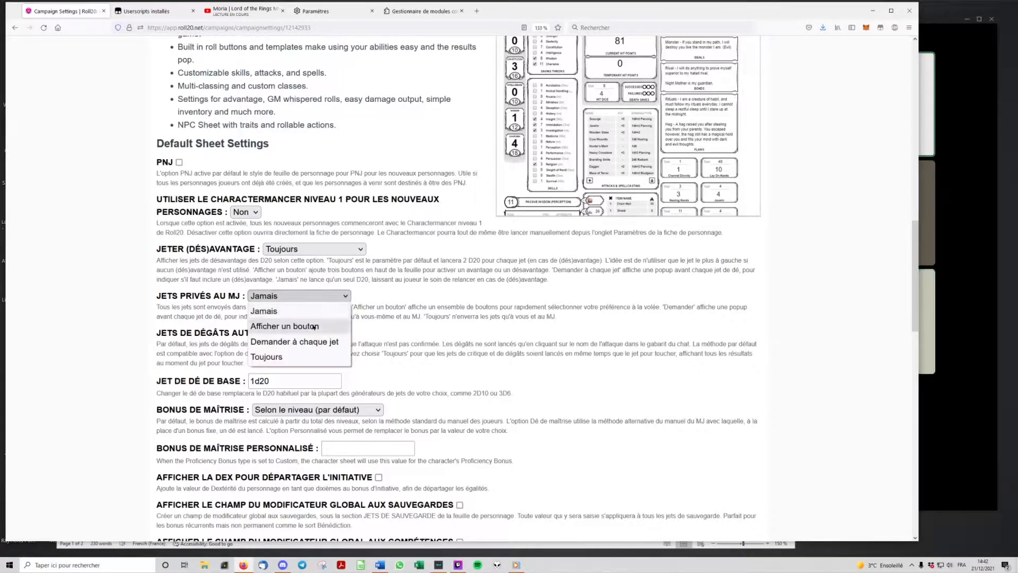
pyautogui.click(311, 327)
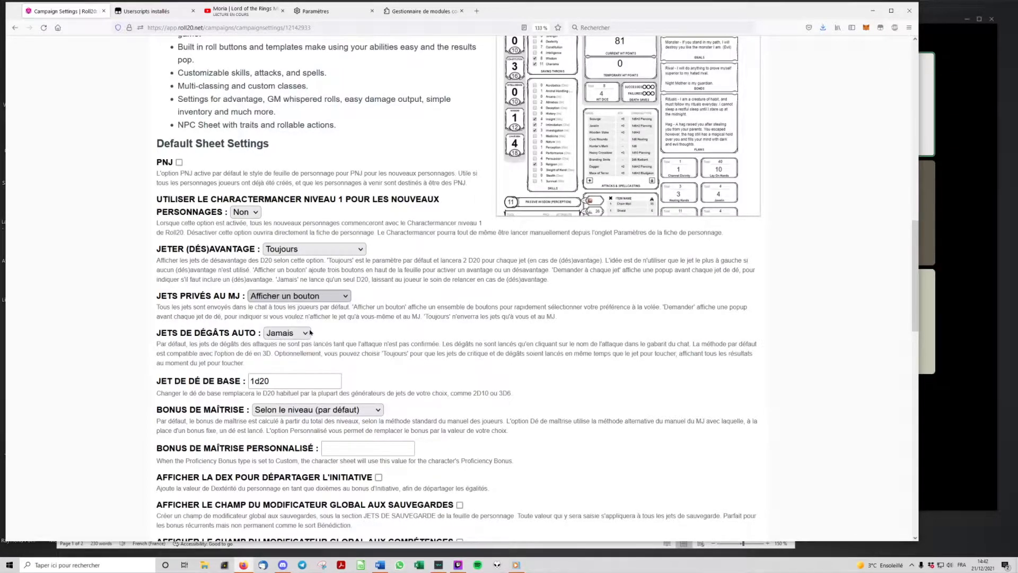
# Set the automatic damage rolls in the default sheet settings to "Toujours".
pyautogui.scroll(-3, 426, 277)
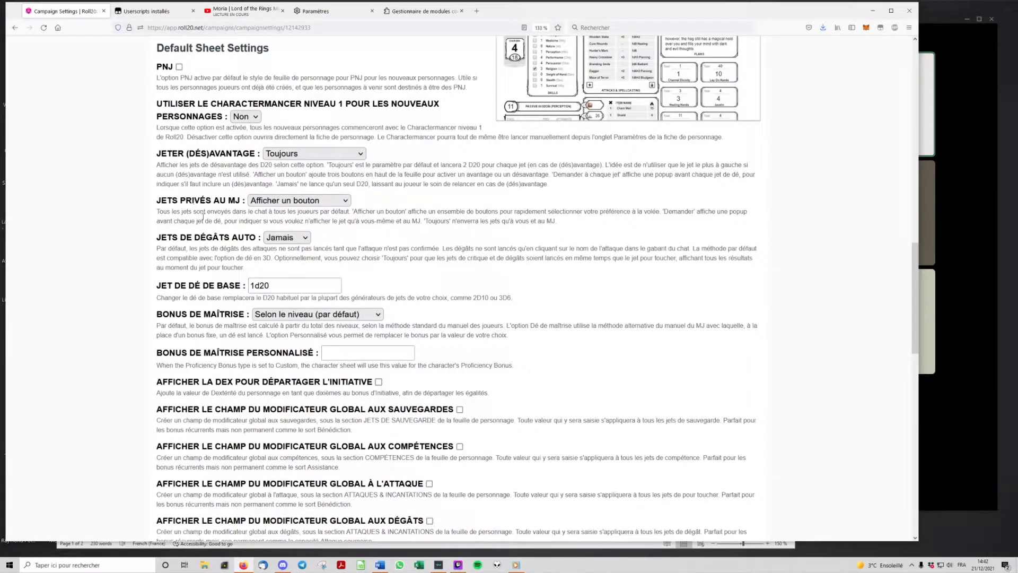
pyautogui.click(306, 240)
pyautogui.click(279, 267)
# Enable the global modifier fields for saving throws, attack and damage, leaving the skills one off.
pyautogui.scroll(-3, 428, 234)
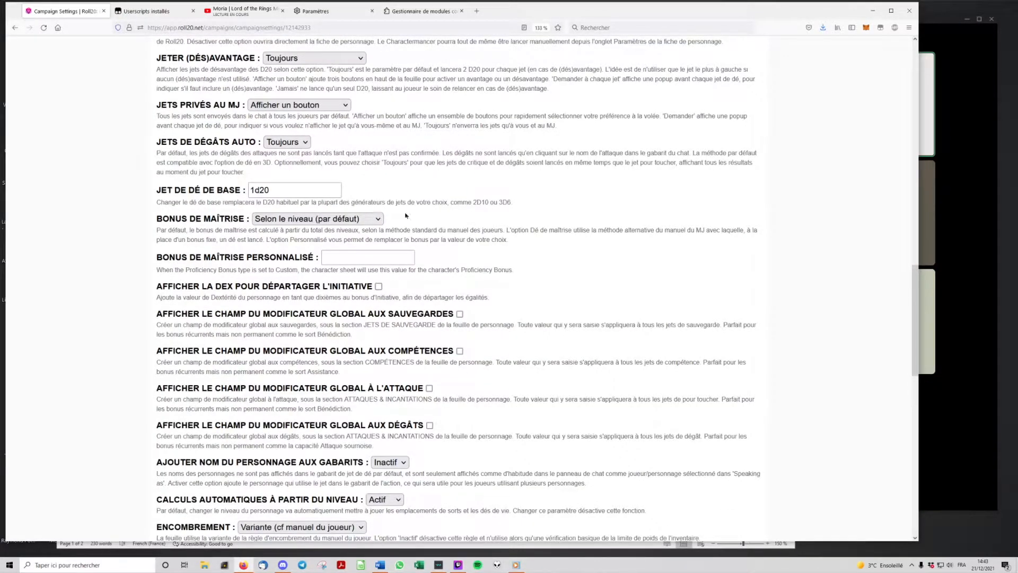
pyautogui.scroll(-6, 464, 225)
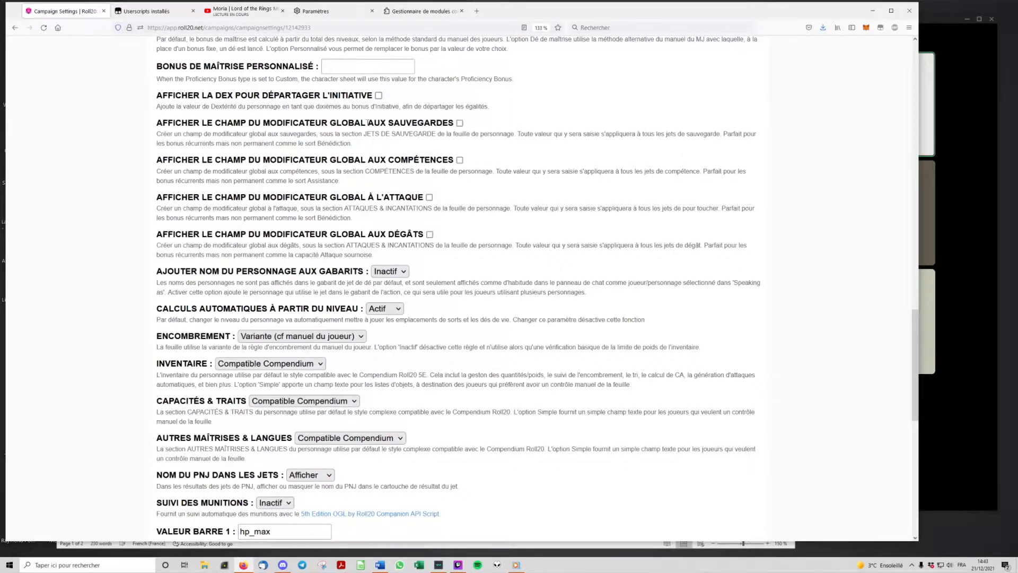
pyautogui.click(460, 123)
pyautogui.click(429, 197)
pyautogui.scroll(-2, 514, 206)
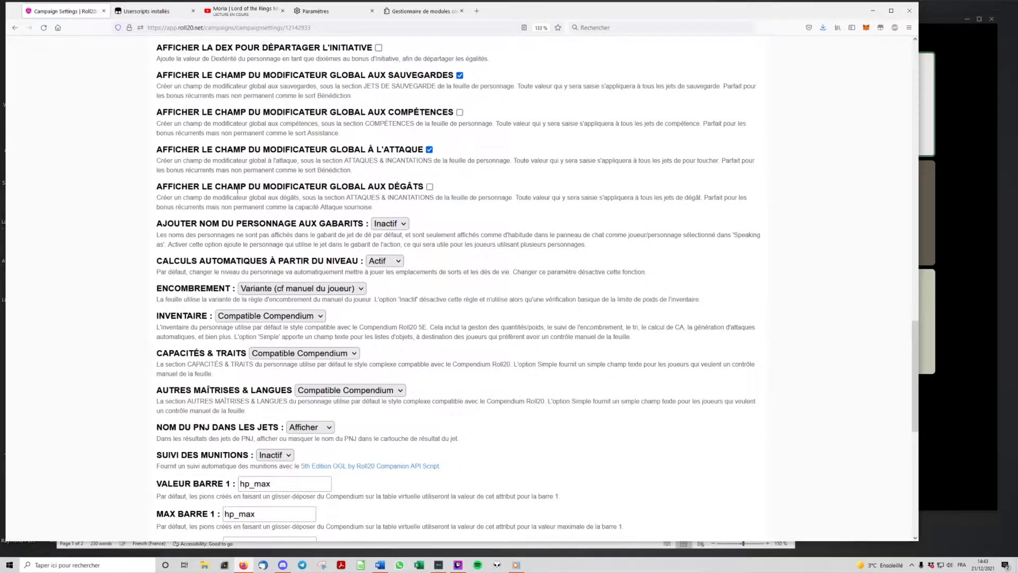
pyautogui.click(430, 187)
# Check the options for showing NPC names in rolls and keep "Afficher".
pyautogui.scroll(-2, 470, 196)
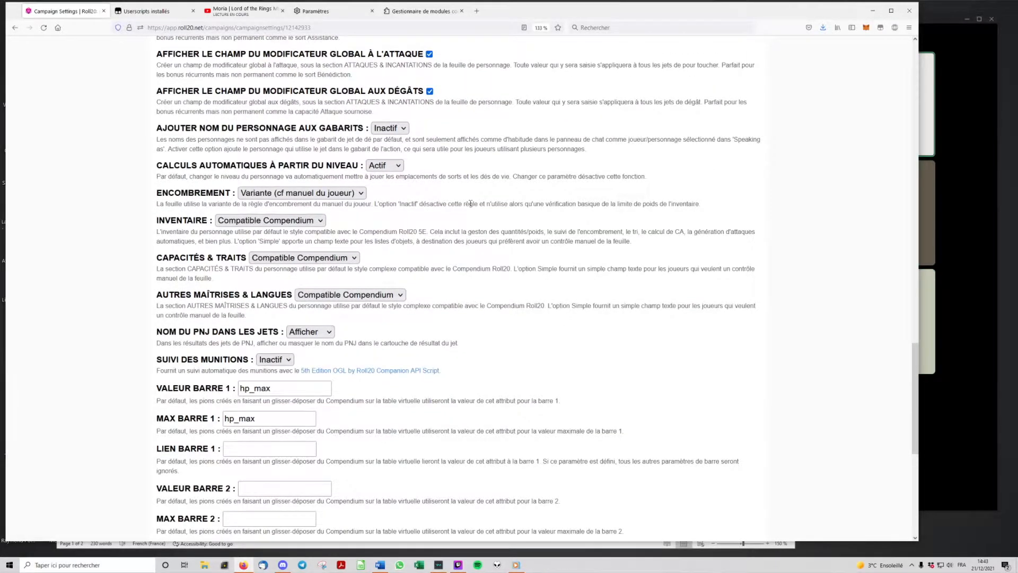
pyautogui.scroll(-2, 308, 106)
pyautogui.scroll(-1, 462, 192)
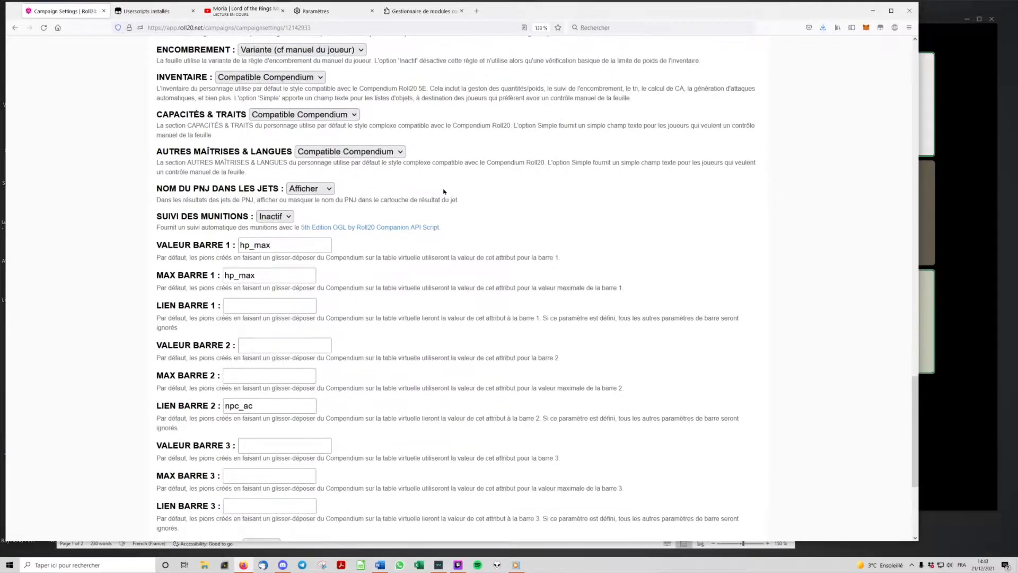
pyautogui.click(329, 189)
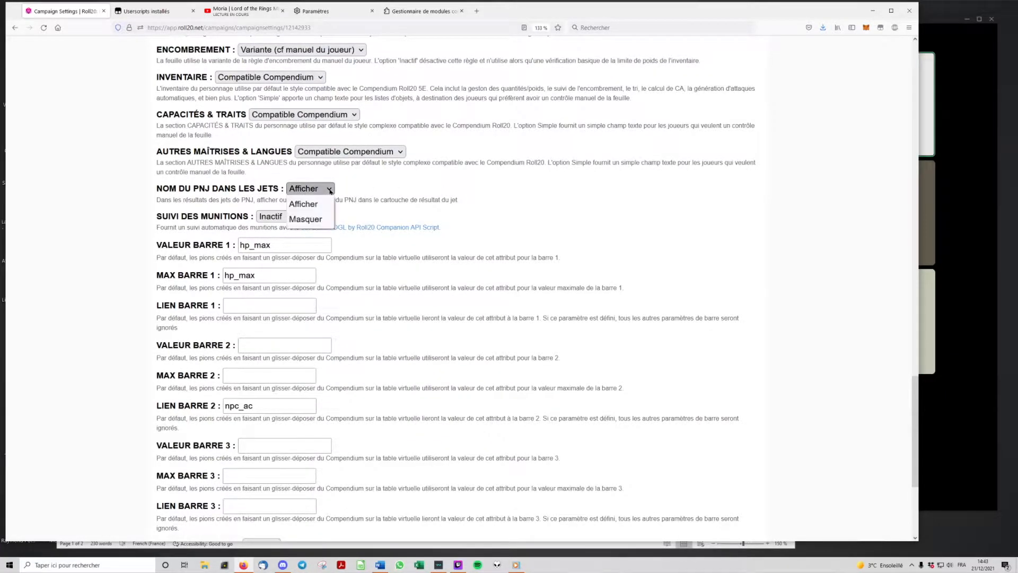
pyautogui.click(312, 201)
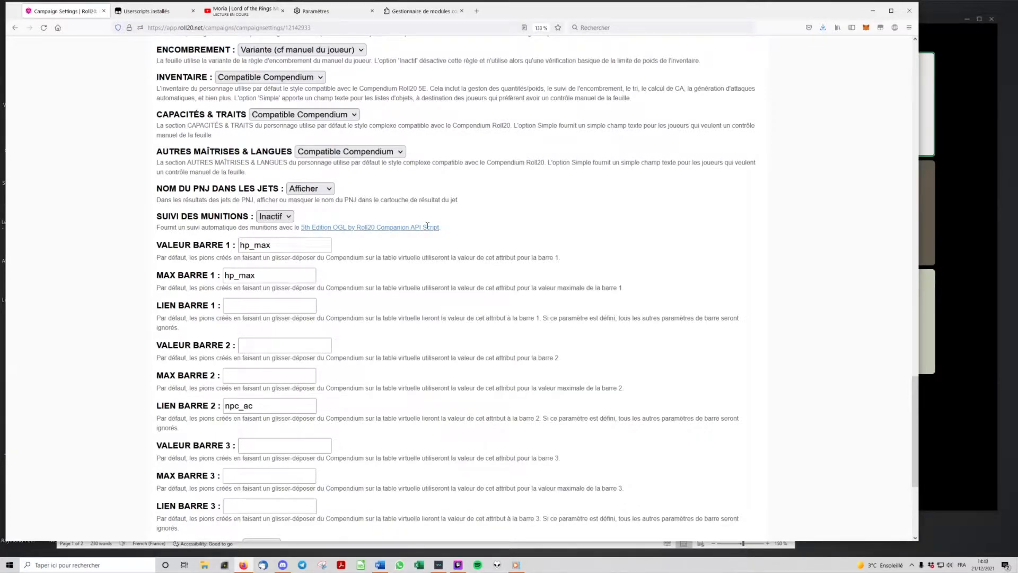
# Review the remaining sheet settings and enable using DEX to break initiative ties.
pyautogui.scroll(-3, 342, 137)
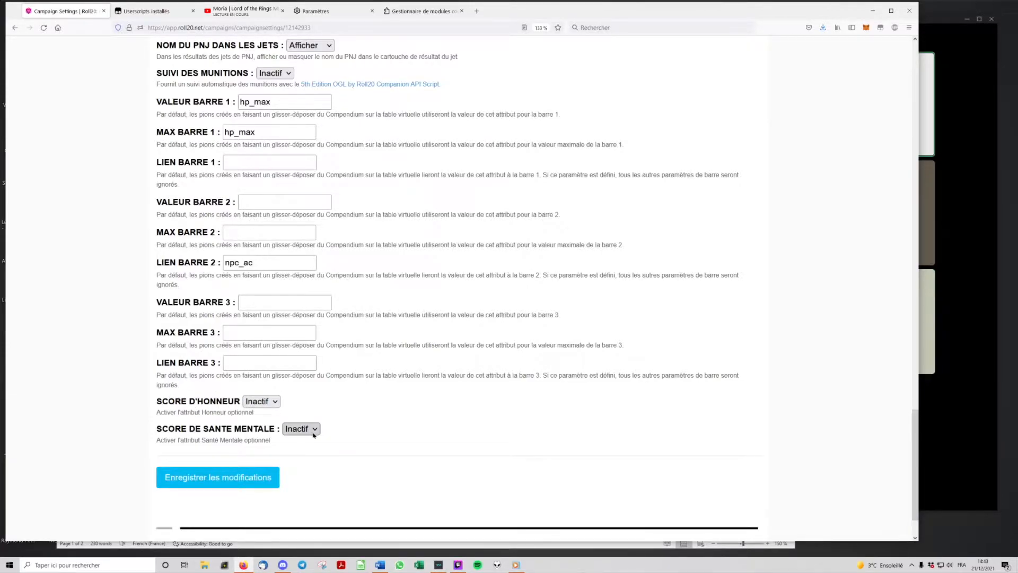
pyautogui.scroll(5, 480, 396)
pyautogui.scroll(13, 481, 391)
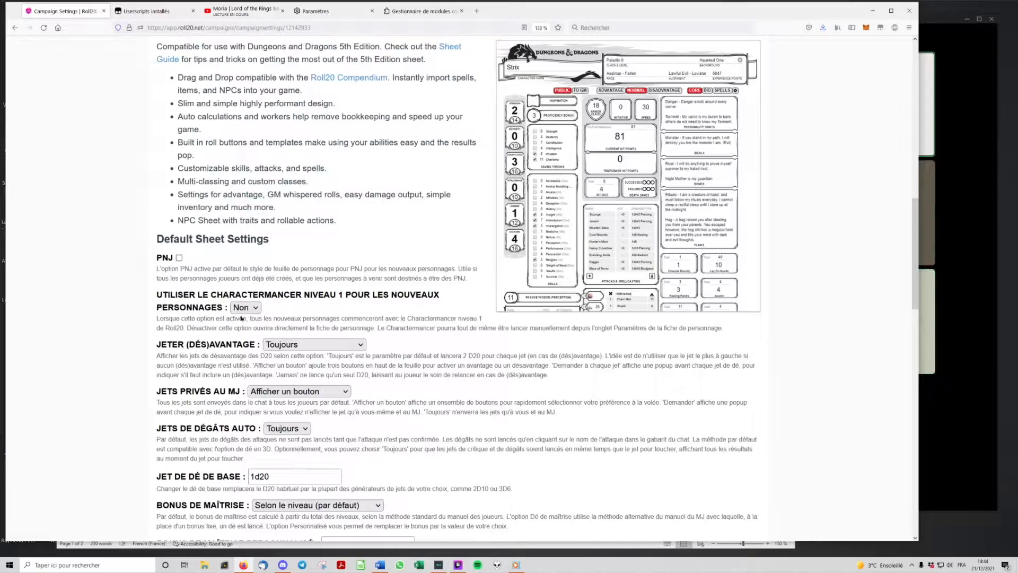
pyautogui.scroll(-2, 385, 281)
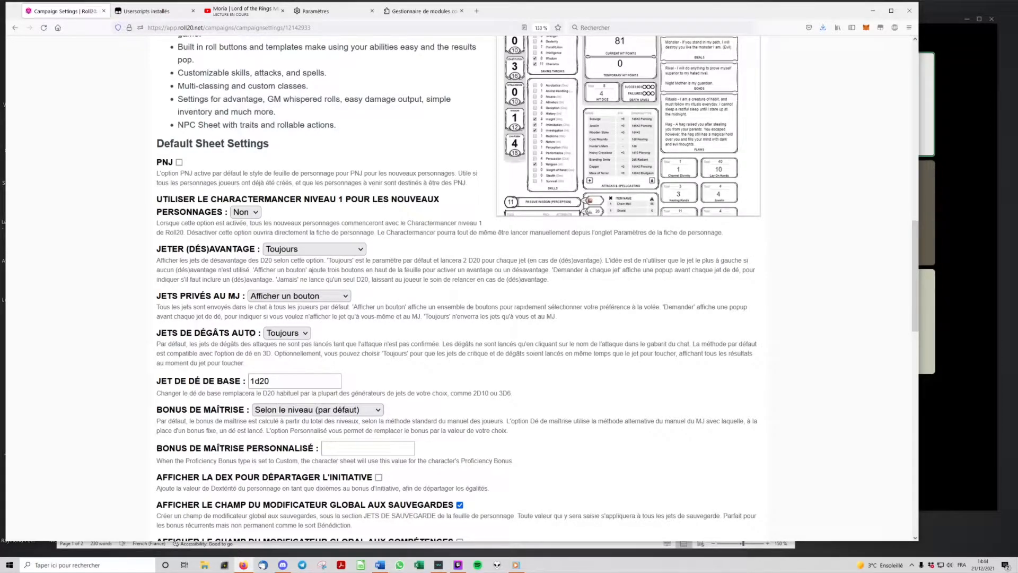
pyautogui.scroll(-5, 529, 351)
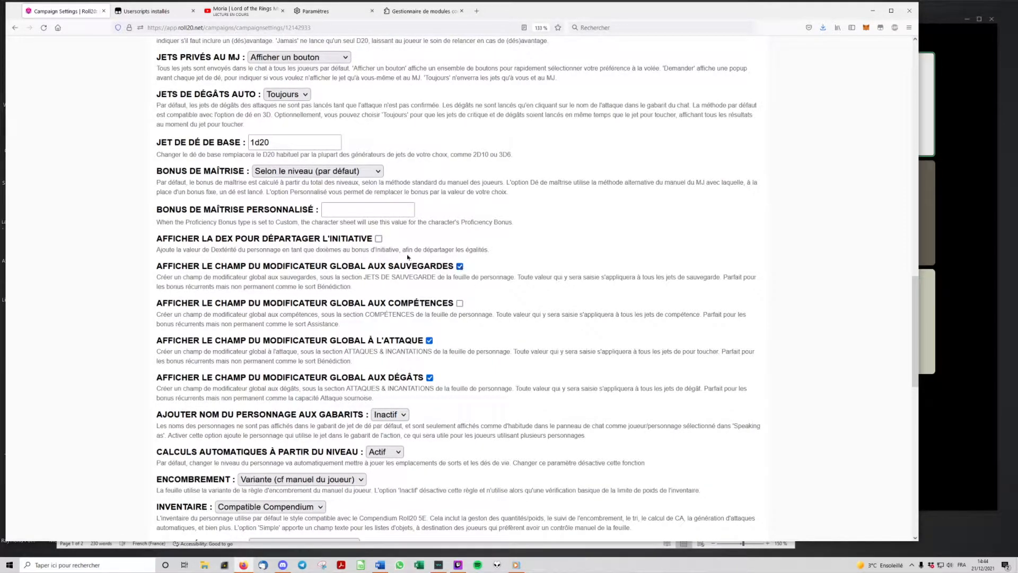
pyautogui.click(378, 240)
# Save the sheet settings and go to the game's details page, confirming leaving the settings page.
pyautogui.scroll(-15, 490, 352)
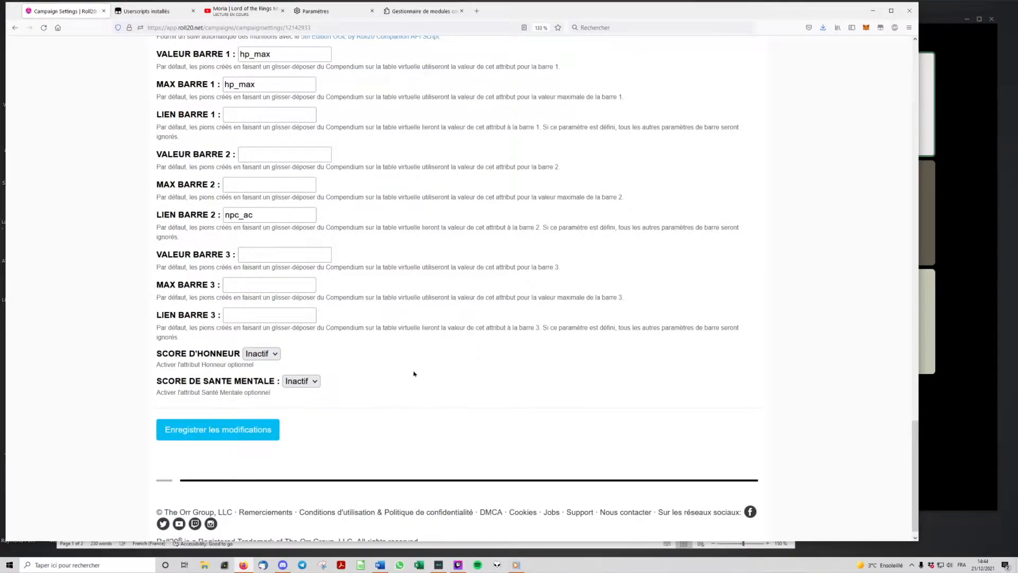
pyautogui.click(219, 432)
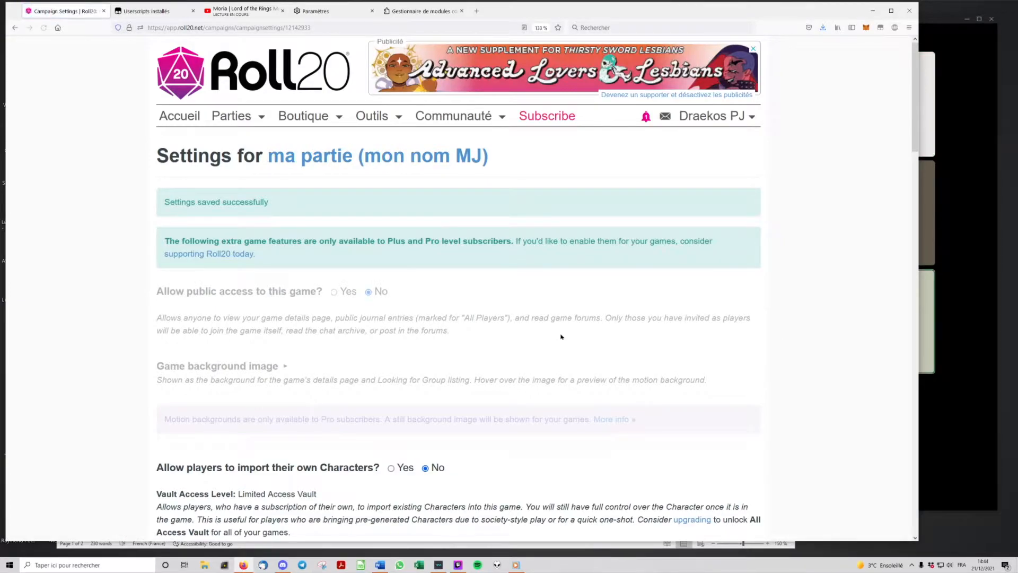
pyautogui.scroll(-10, 557, 335)
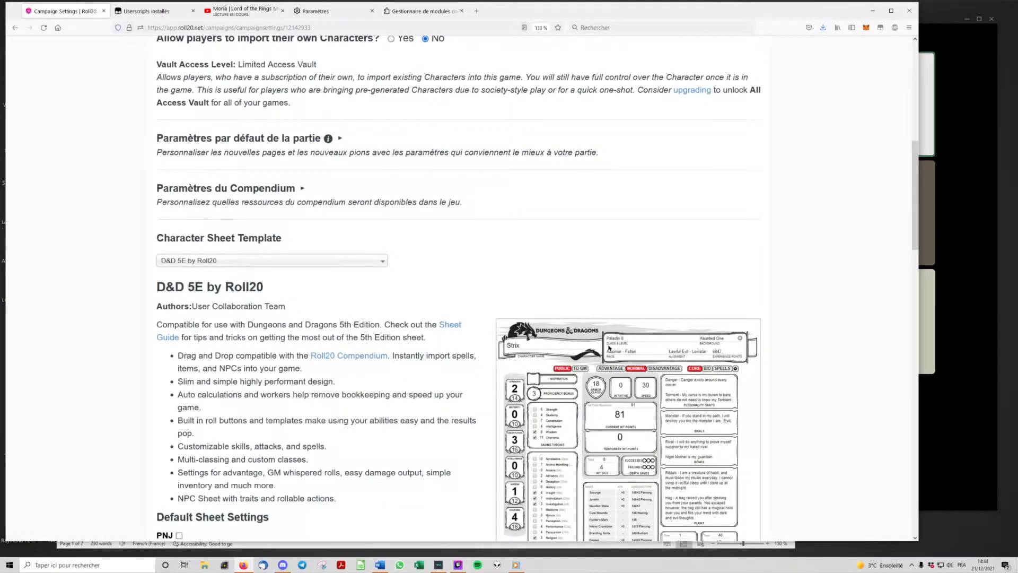
pyautogui.scroll(10, 609, 349)
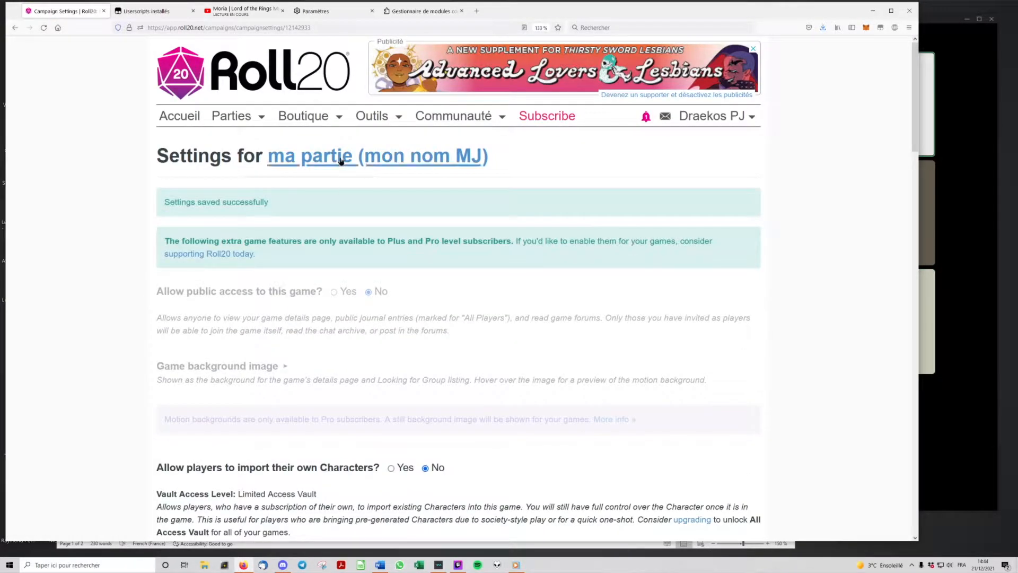
pyautogui.click(344, 160)
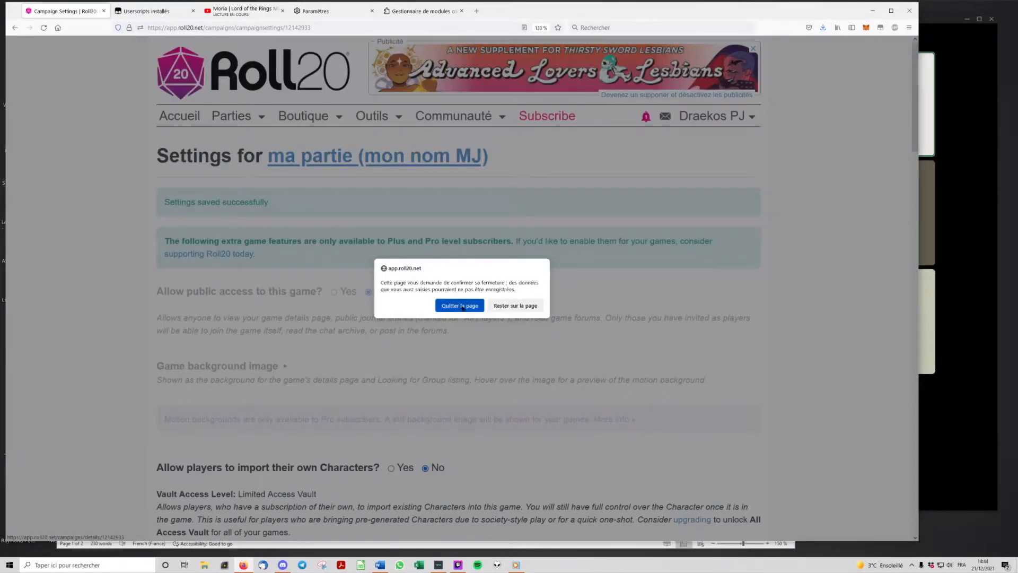
pyautogui.click(463, 306)
# Launch the game and block its microphone access, remembering this decision.
pyautogui.moveTo(584, 13); pyautogui.dragTo(590, 15)
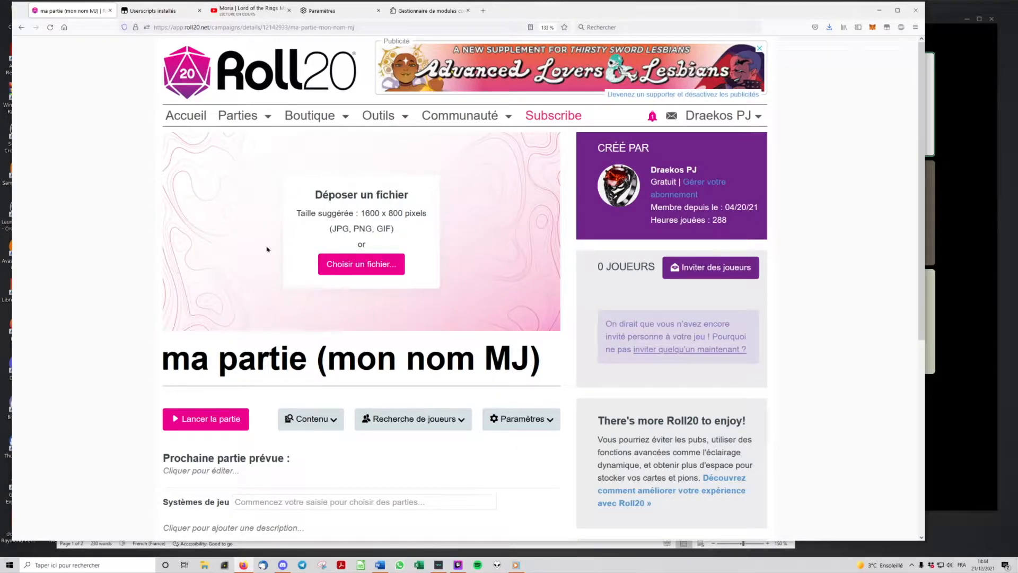
pyautogui.scroll(-1, 214, 251)
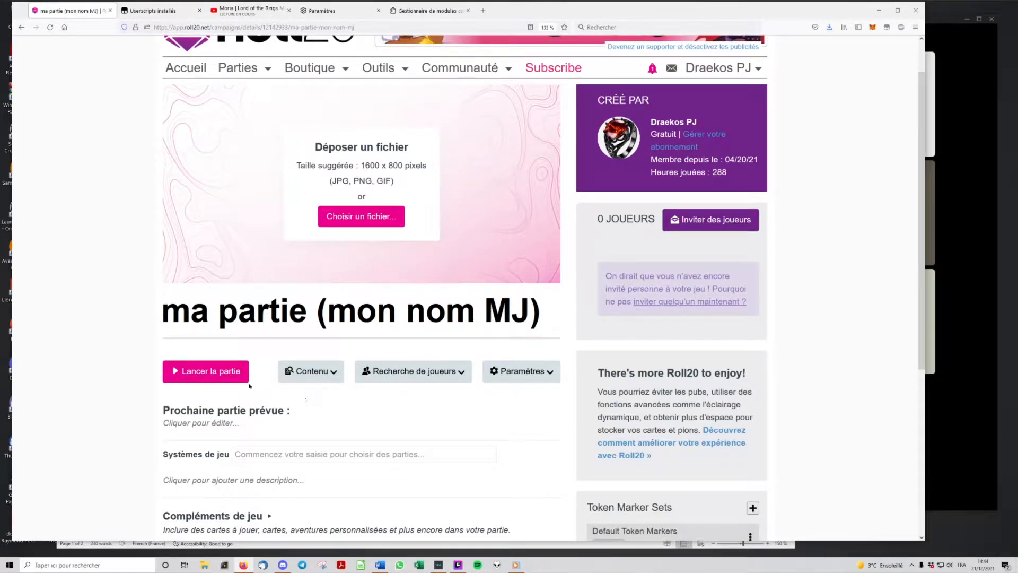
pyautogui.click(211, 377)
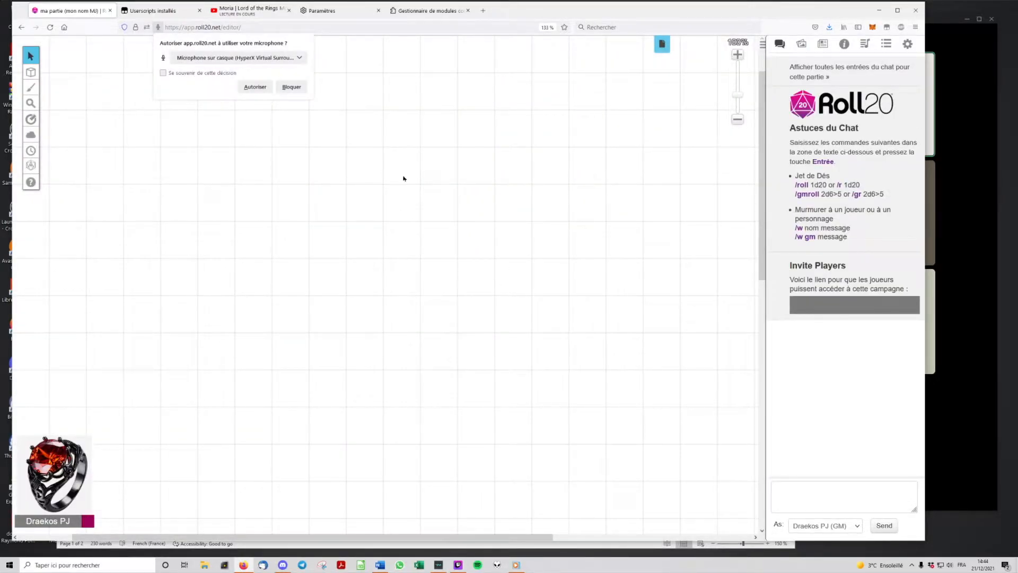
pyautogui.click(163, 73)
pyautogui.click(291, 87)
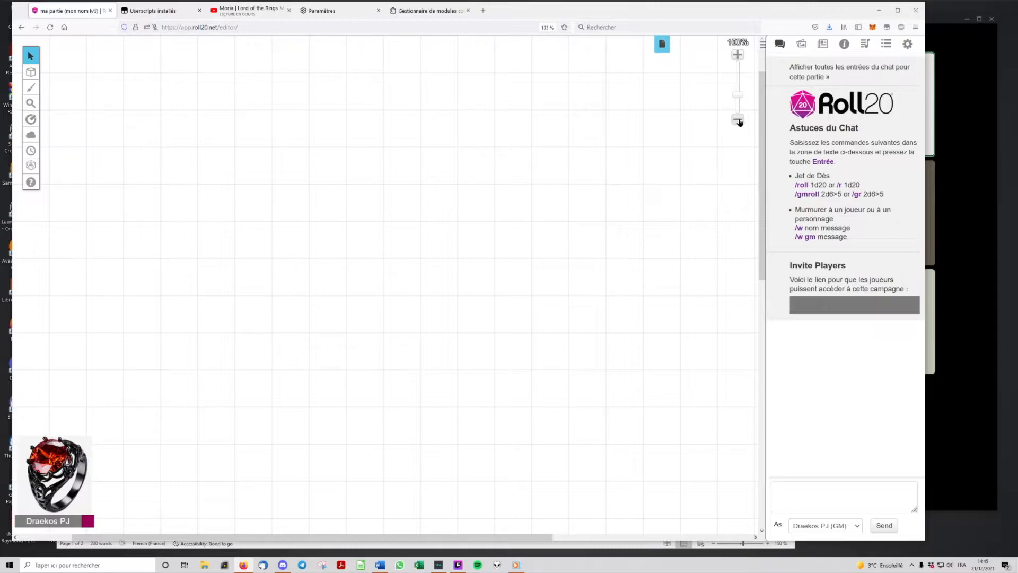
# Examine the whole map page and the game's page list with the Start page's options.
pyautogui.click(737, 120)
pyautogui.click(738, 120)
pyautogui.click(737, 120)
pyautogui.click(738, 120)
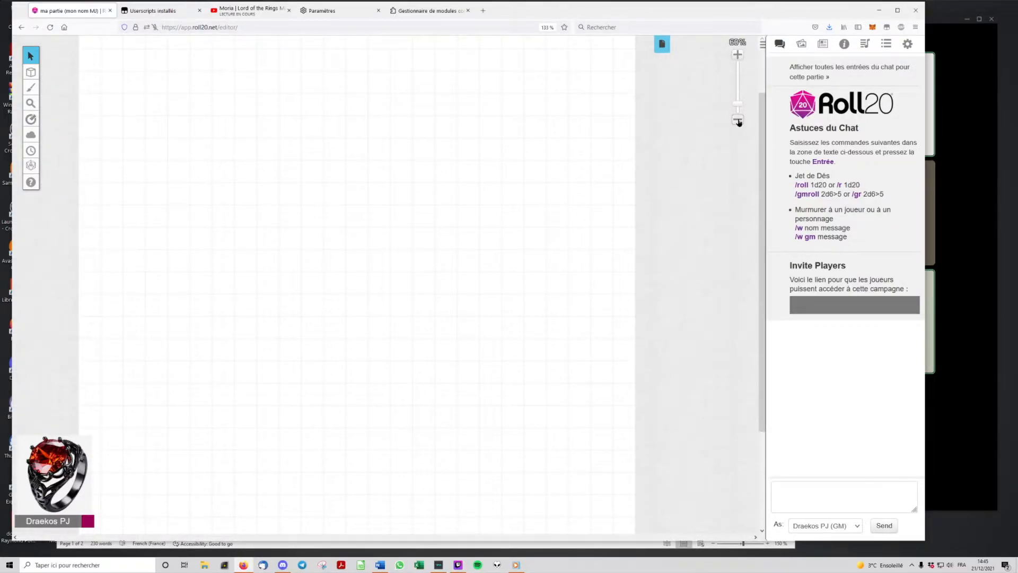
pyautogui.click(737, 119)
pyautogui.moveTo(763, 161); pyautogui.dragTo(763, 170)
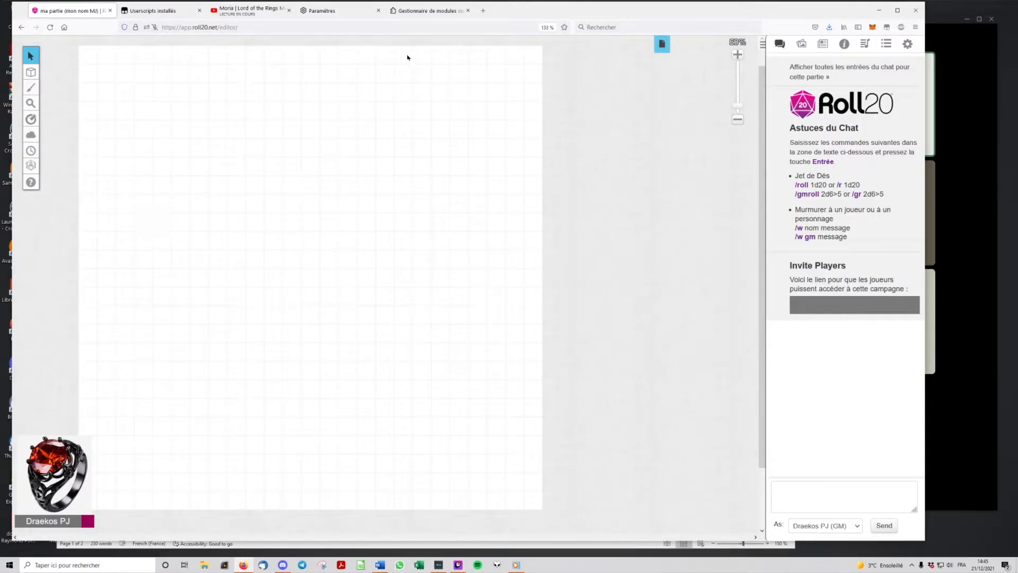
pyautogui.click(661, 52)
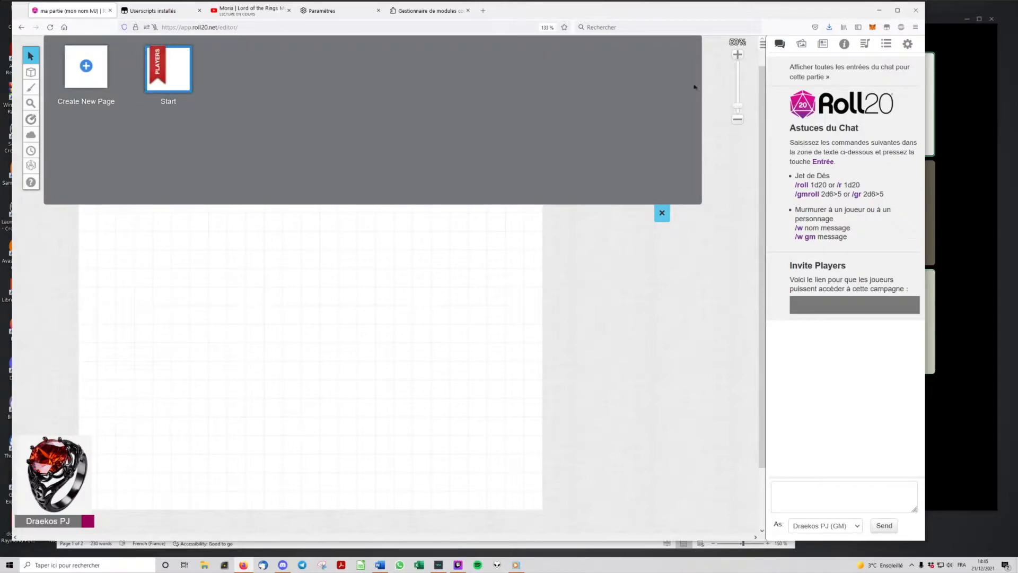
pyautogui.moveTo(220, 59)
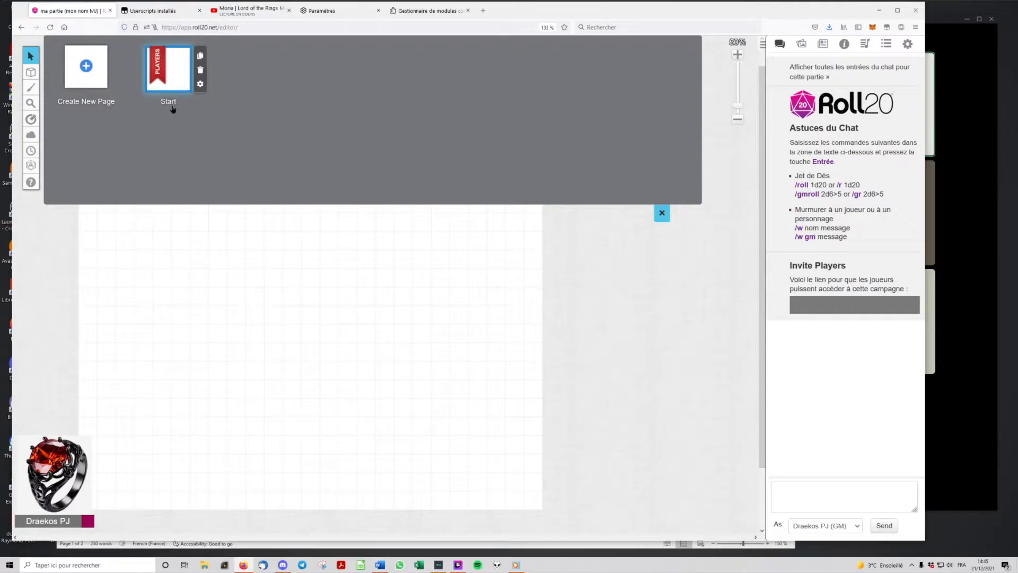
pyautogui.click(662, 213)
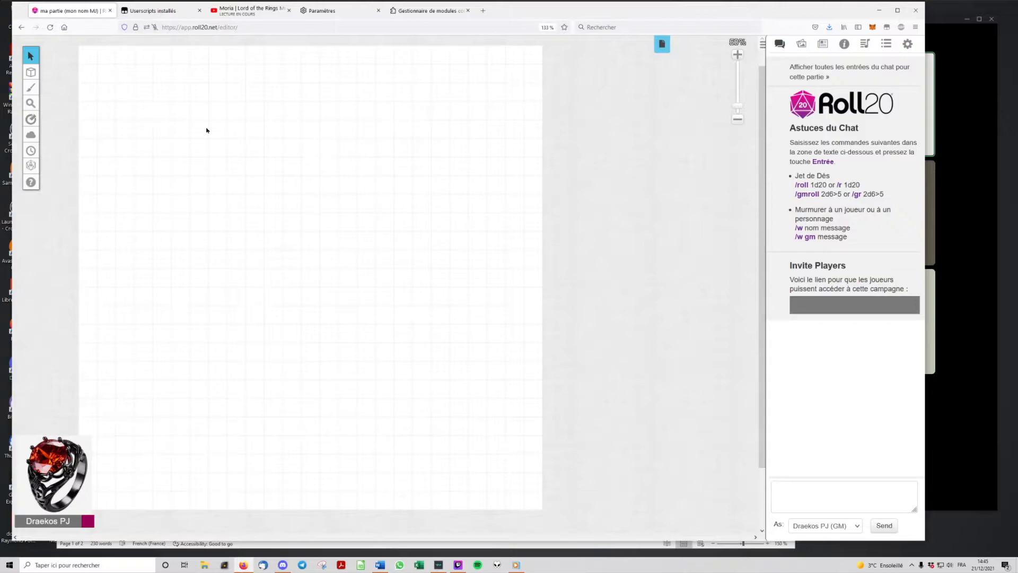
# Look through the selection, layer, drawing and measuring options, and roll one d20 to the GM only.
pyautogui.moveTo(30, 55)
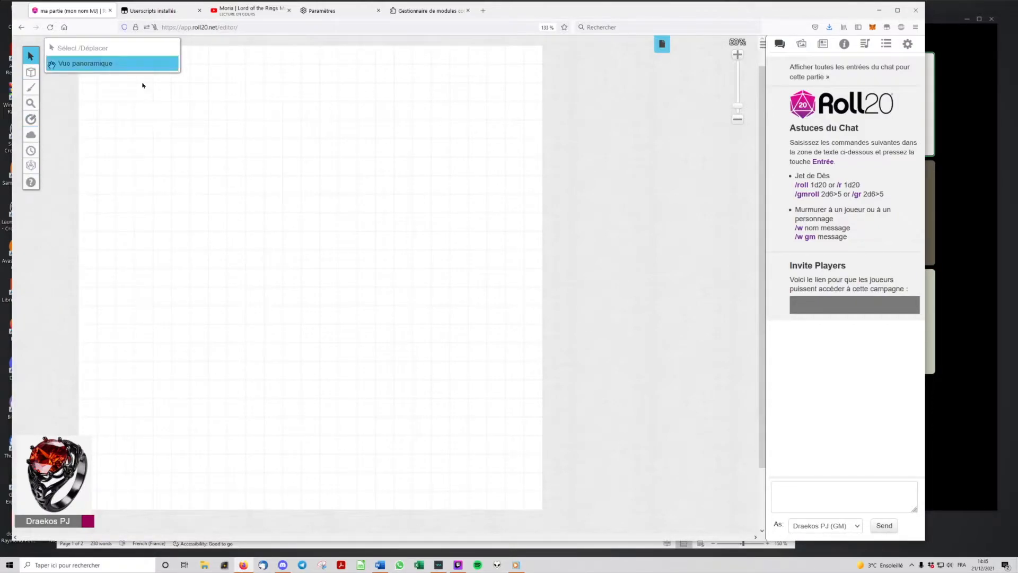
pyautogui.moveTo(32, 90)
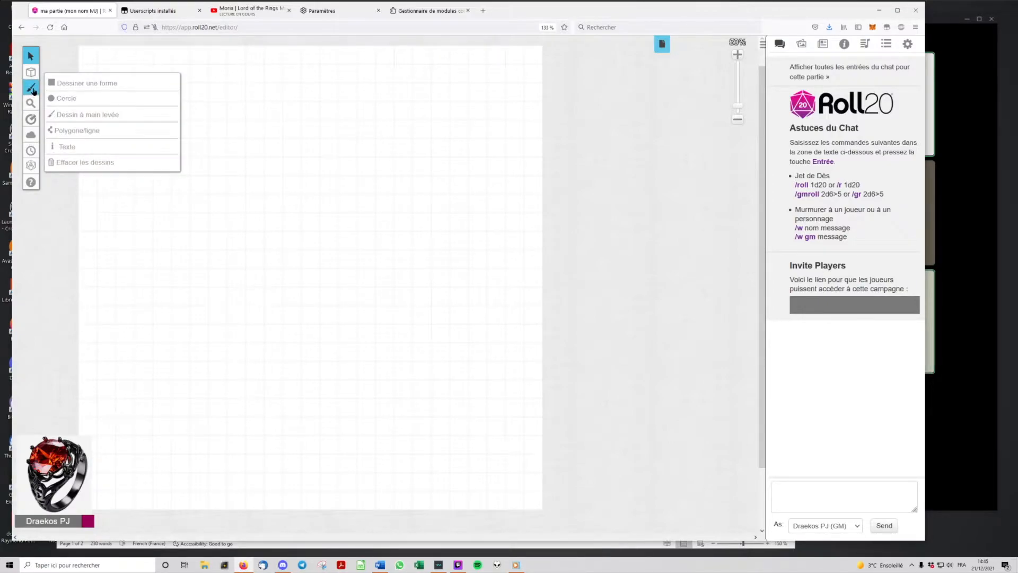
pyautogui.moveTo(33, 120)
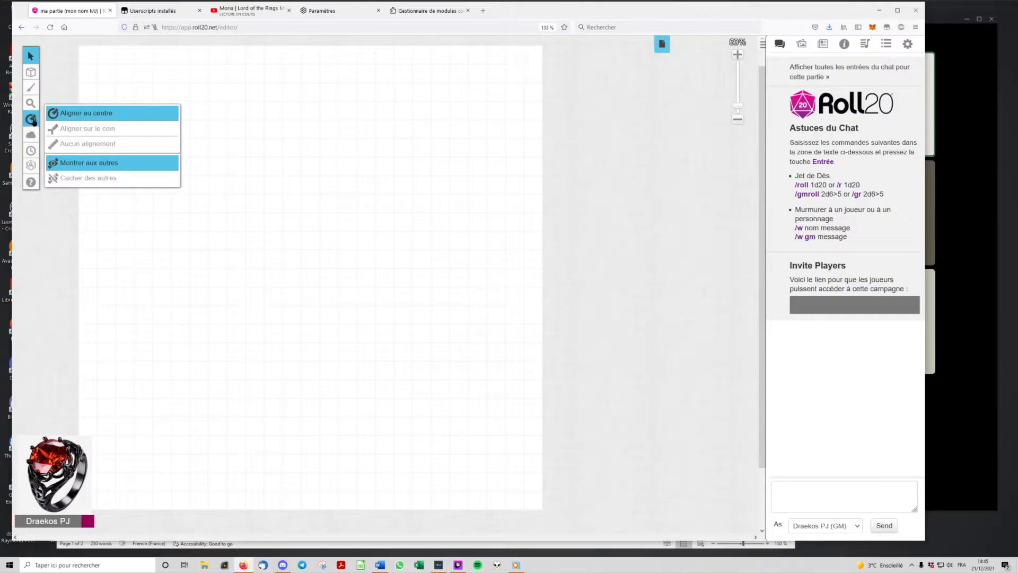
pyautogui.moveTo(32, 166)
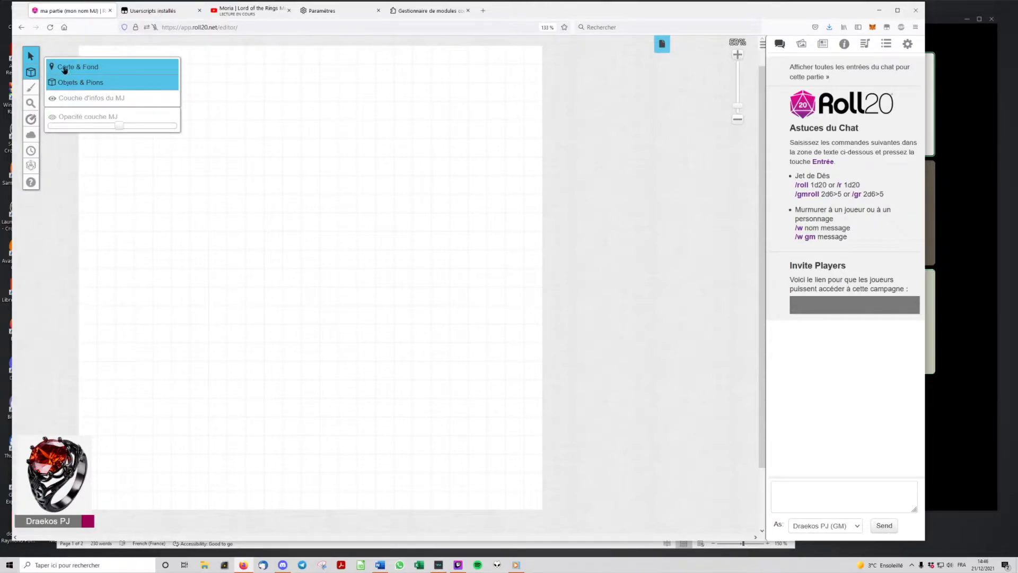
pyautogui.click(59, 96)
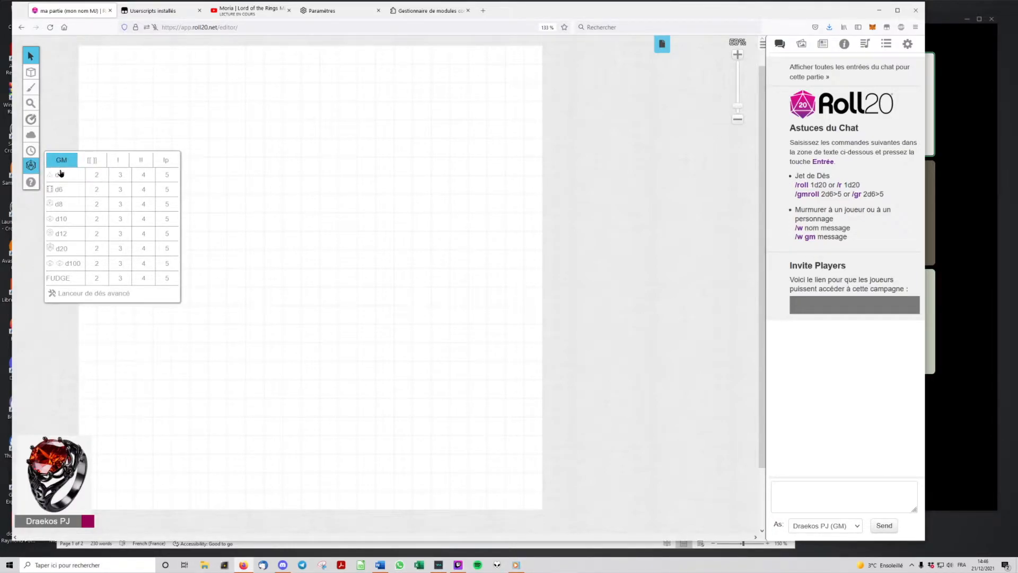
pyautogui.click(63, 249)
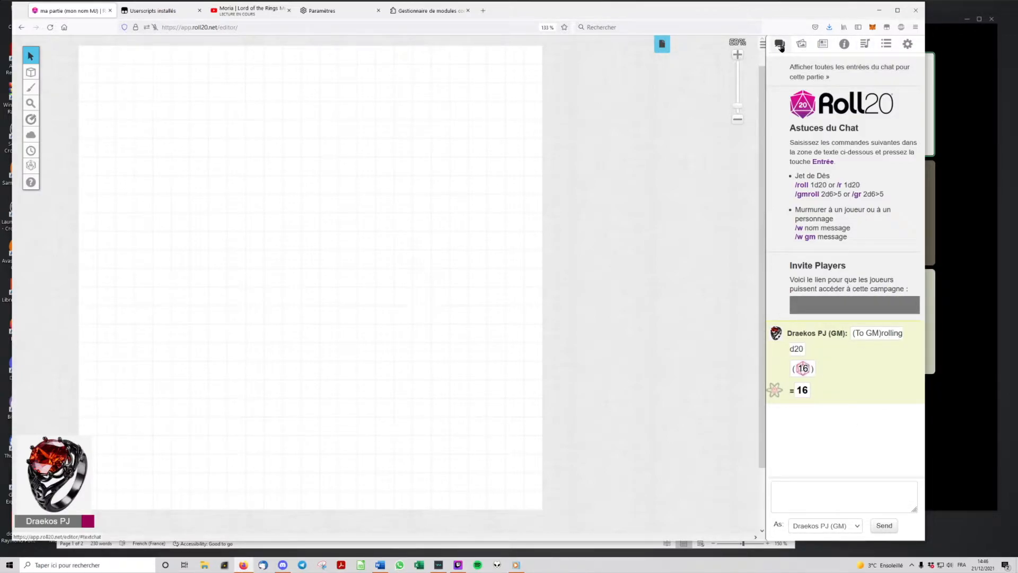
# Look at the journal and the art library, and search the D&D 5th Edition compendium for "goblin".
pyautogui.click(823, 47)
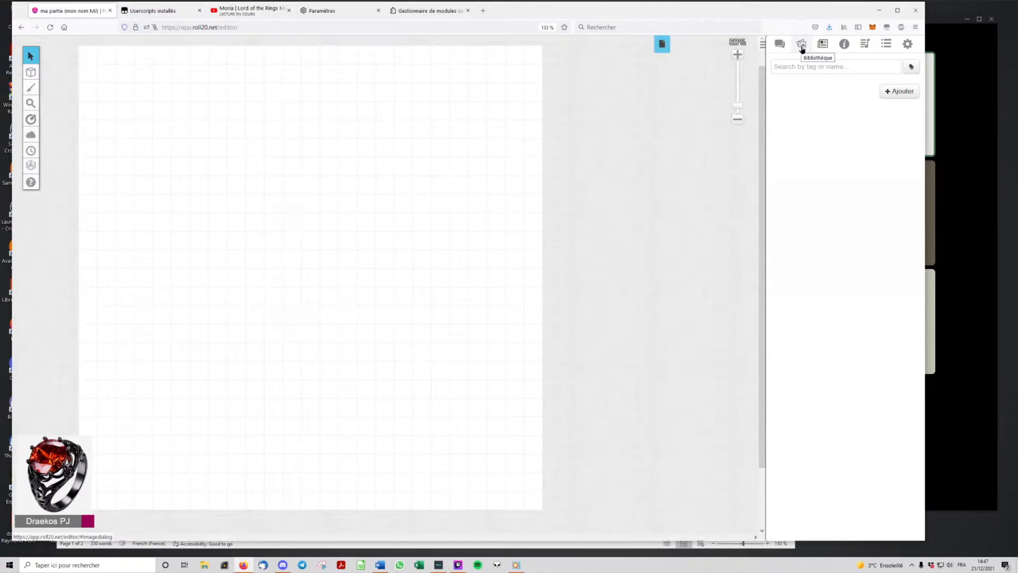
pyautogui.click(802, 49)
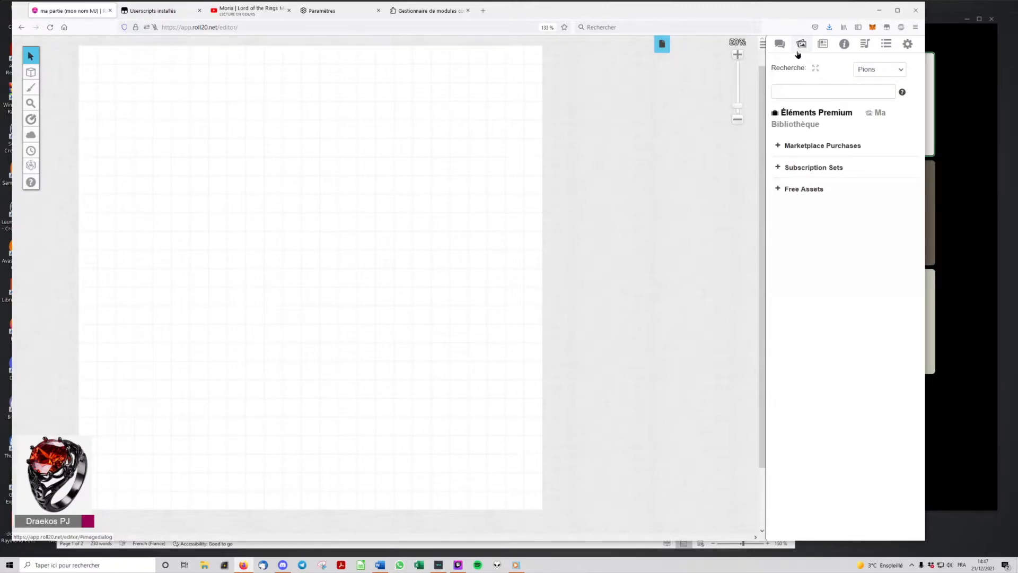
pyautogui.click(844, 45)
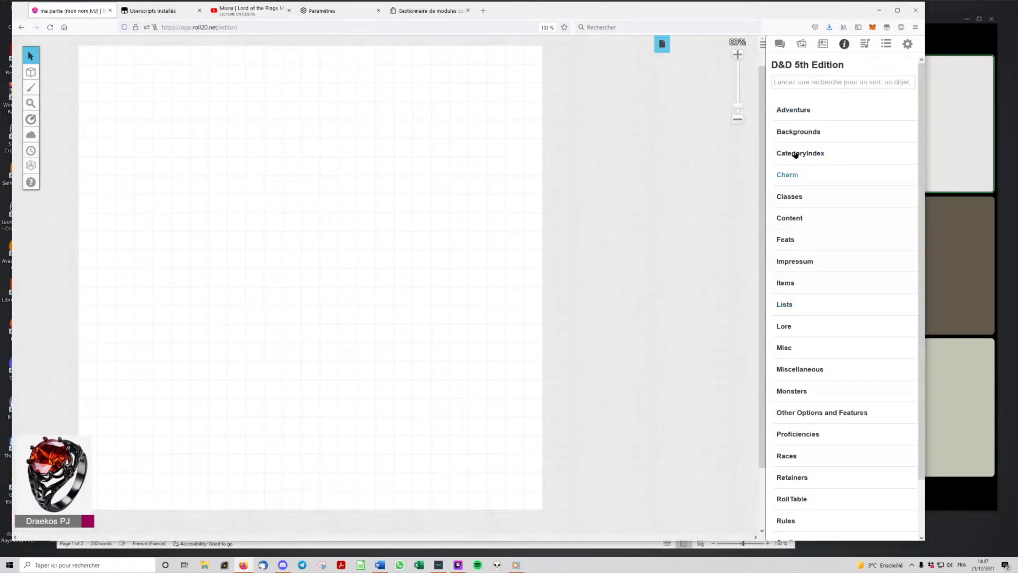
pyautogui.click(798, 82)
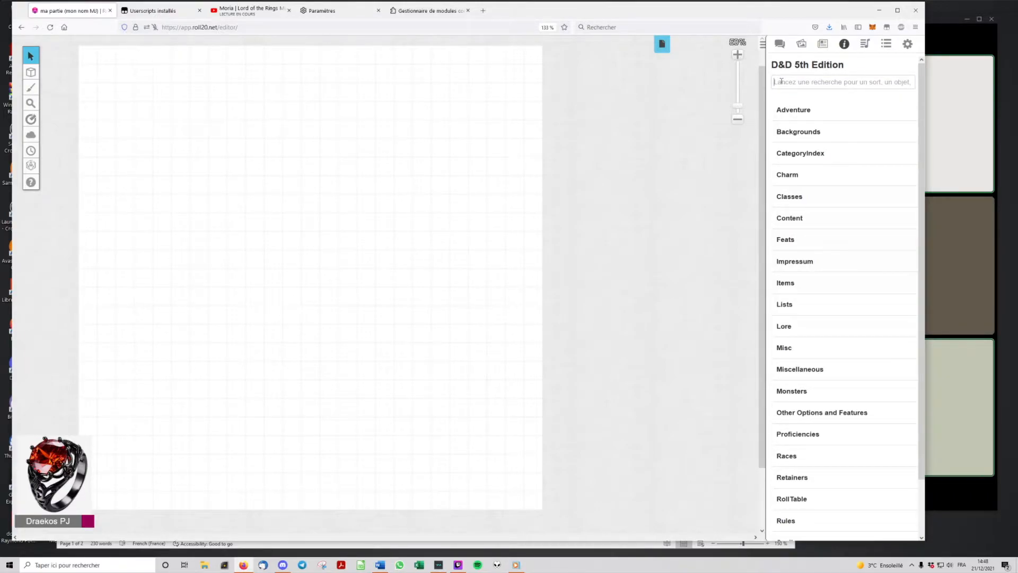
pyautogui.write('go')
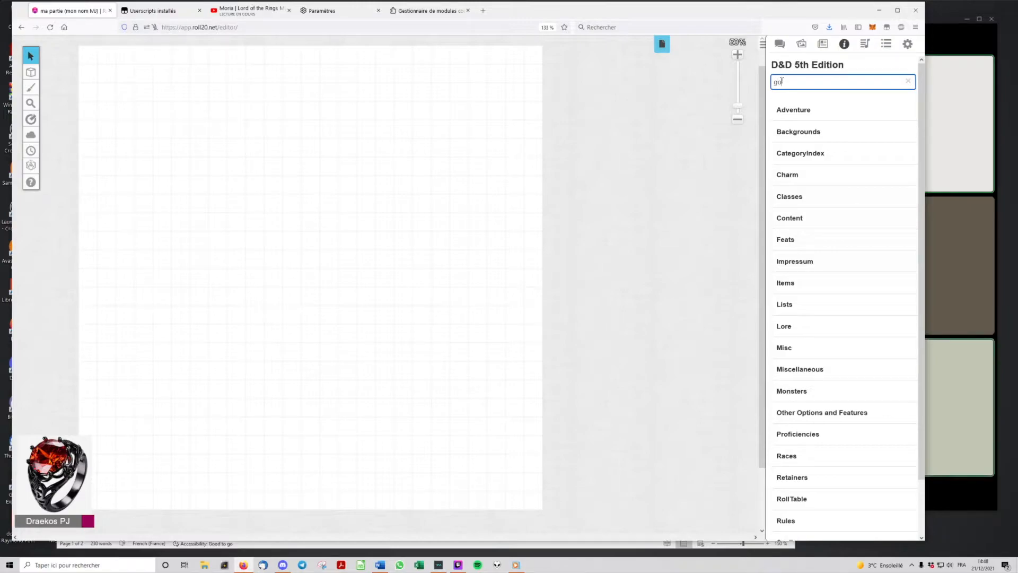
pyautogui.write('blin')
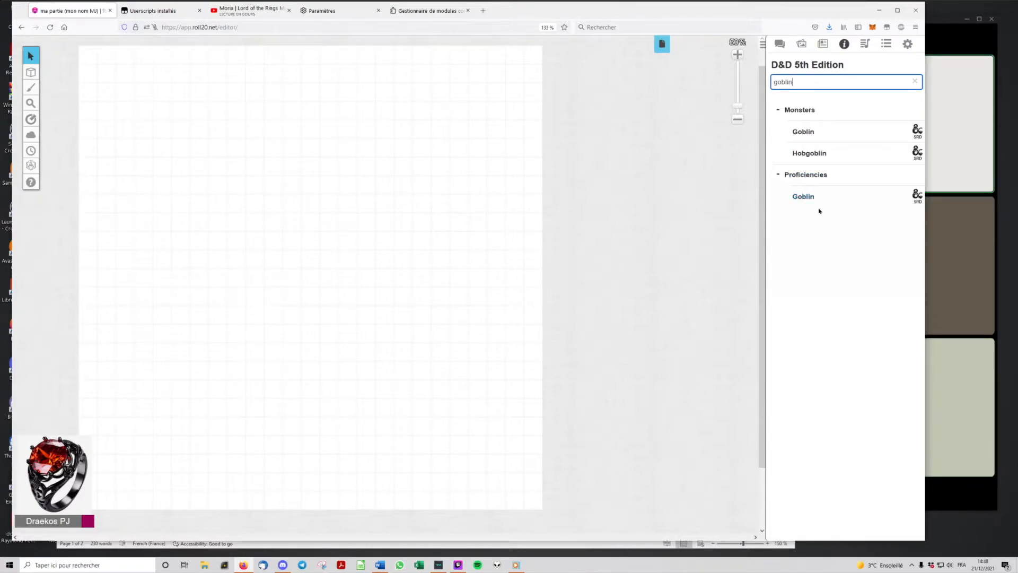
# Search the compendium for "dragon", look through the whole list of entries, and clear the search.
pyautogui.doubleClick(800, 84)
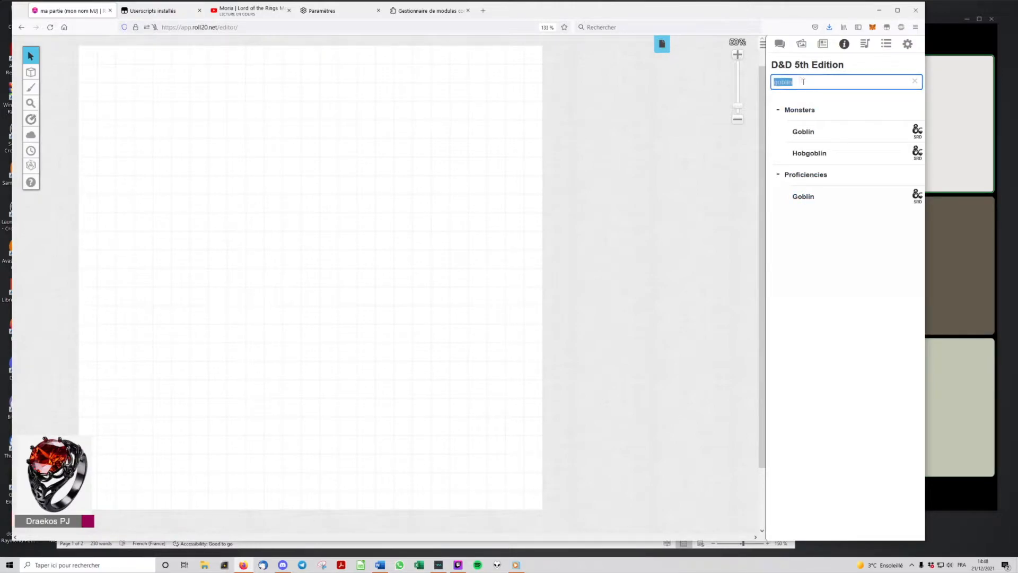
pyautogui.press('BackSpace')
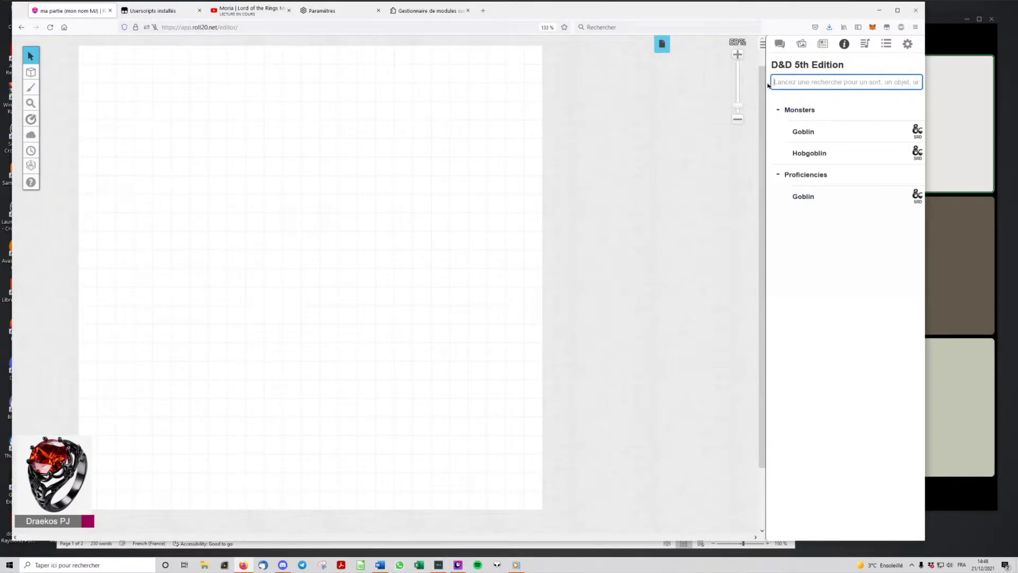
pyautogui.write('dragon')
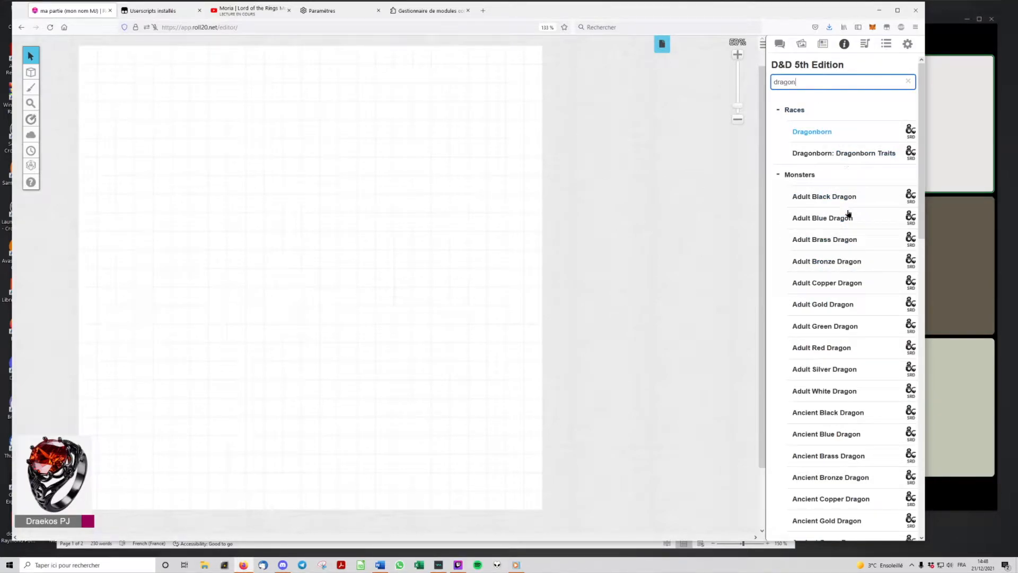
pyautogui.scroll(-8, 840, 264)
pyautogui.scroll(-6, 841, 252)
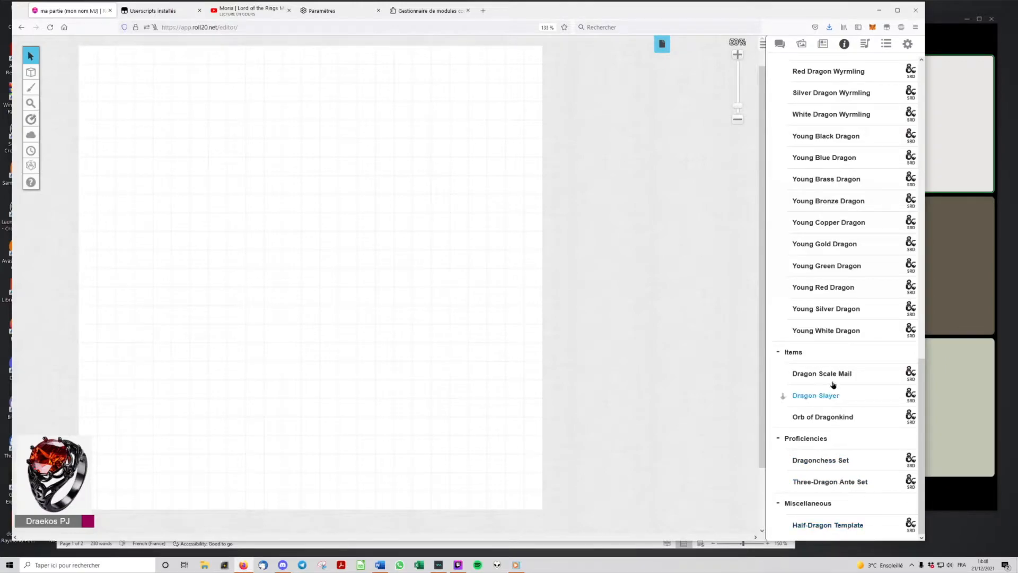
pyautogui.scroll(10, 837, 325)
pyautogui.moveTo(803, 82); pyautogui.dragTo(767, 84)
pyautogui.press('BackSpace')
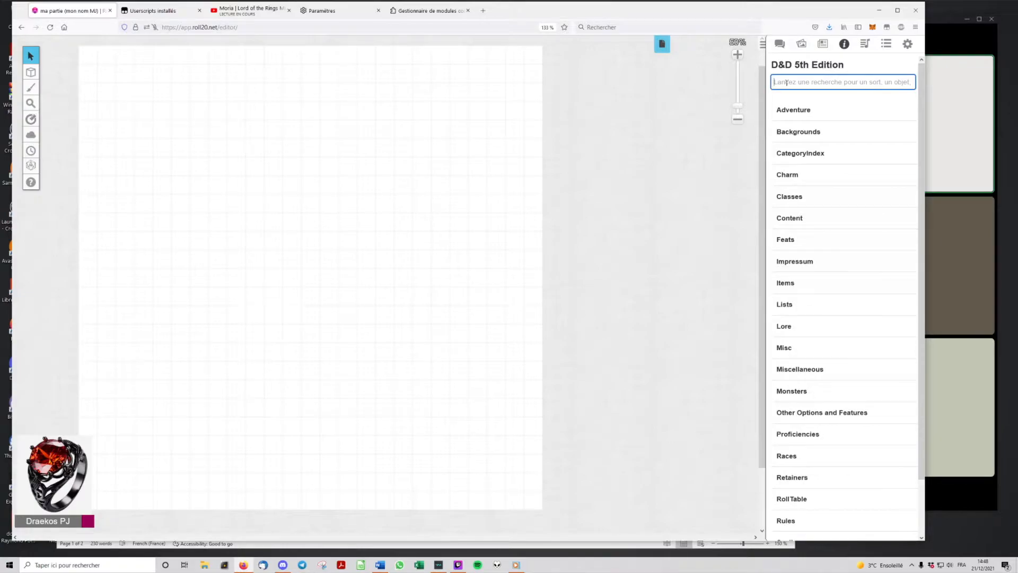
# View the jukebox and the collection of macros, card decks and rollable tables.
pyautogui.click(866, 48)
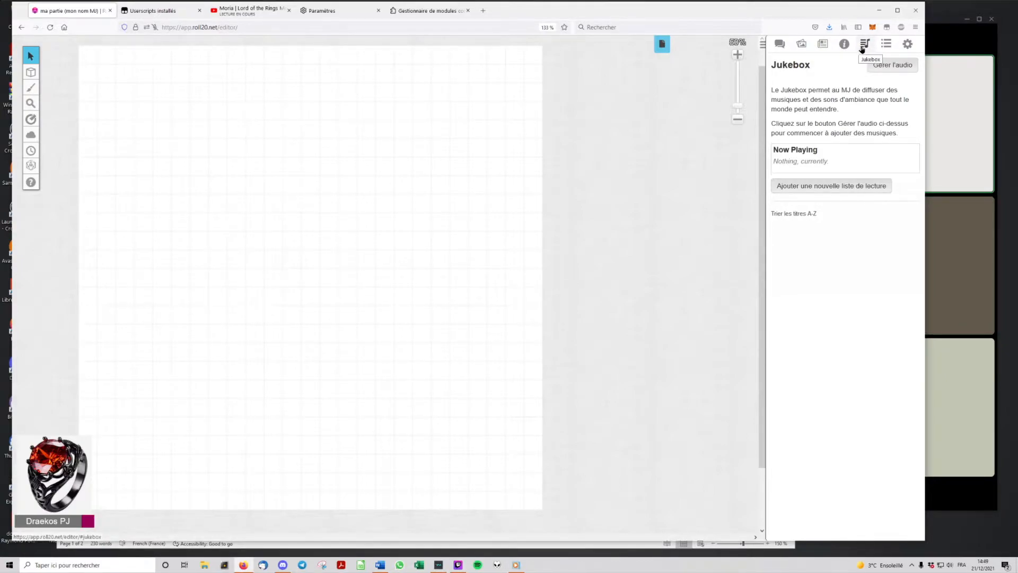
pyautogui.click(886, 45)
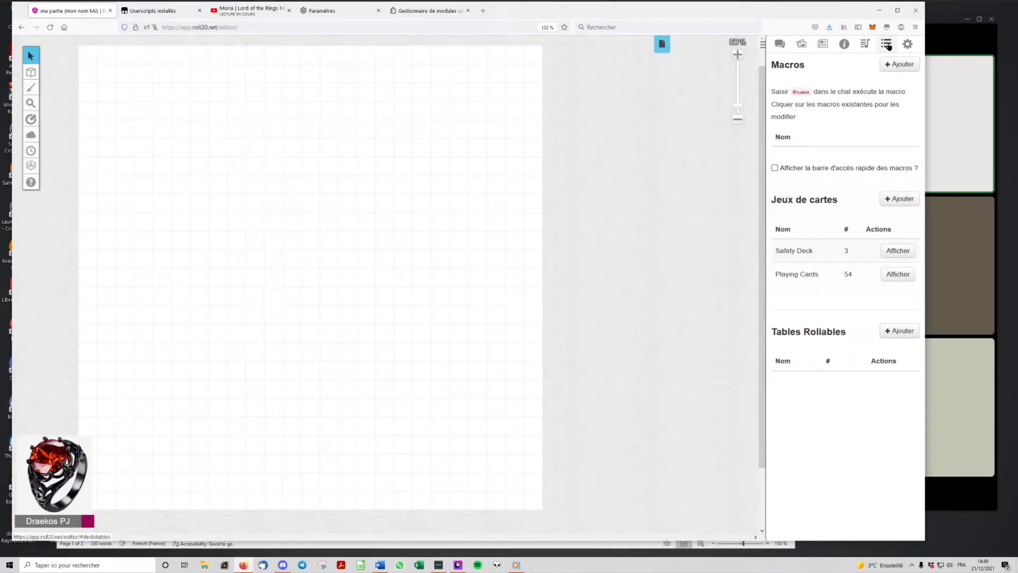
# In the game settings, lower the main music volume to its minimum and save the display name as MJ.
pyautogui.click(908, 44)
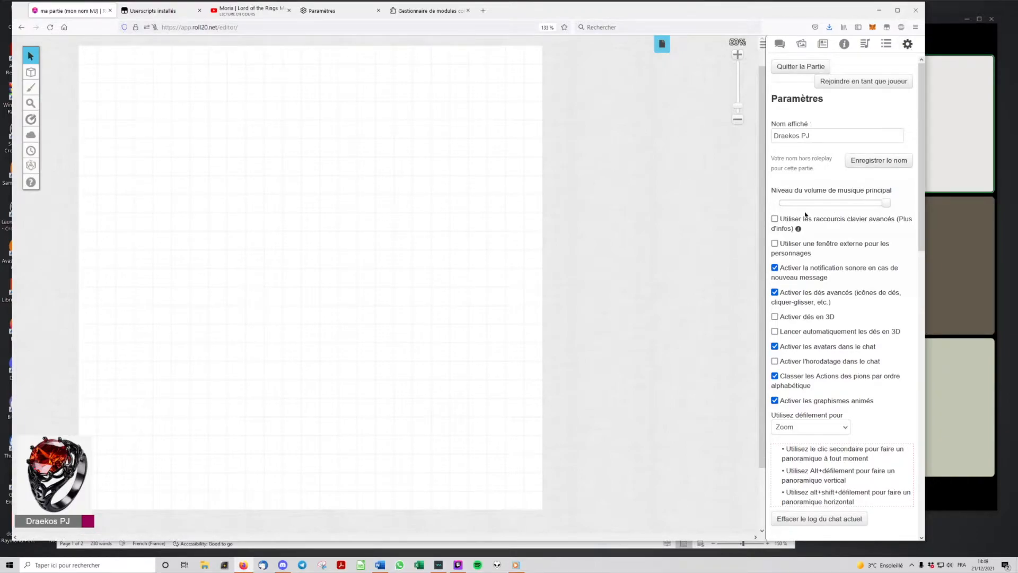
pyautogui.moveTo(886, 204); pyautogui.dragTo(780, 204)
pyautogui.click(829, 135)
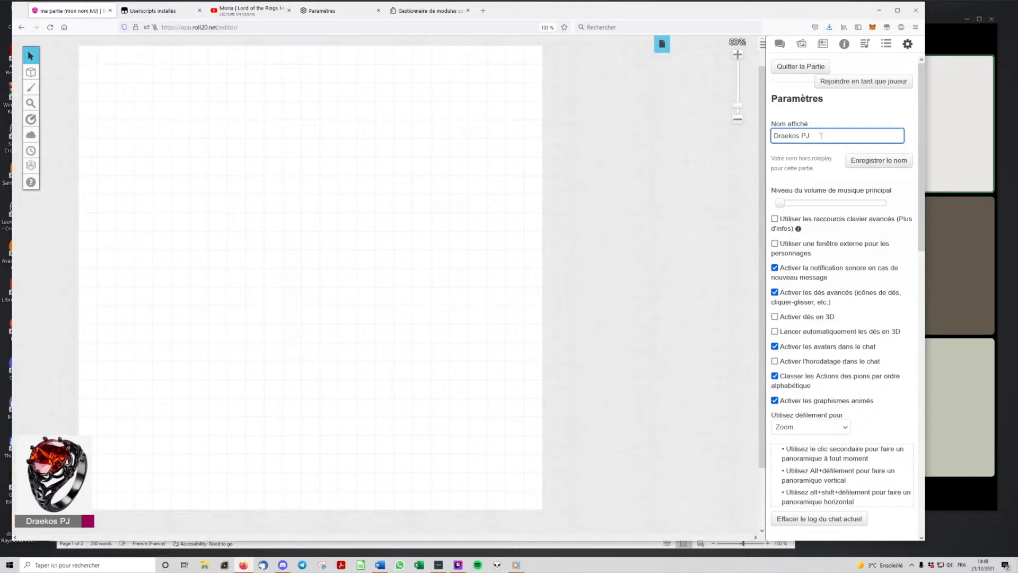
pyautogui.moveTo(821, 136); pyautogui.dragTo(731, 136)
pyautogui.write('MJ')
pyautogui.click(876, 162)
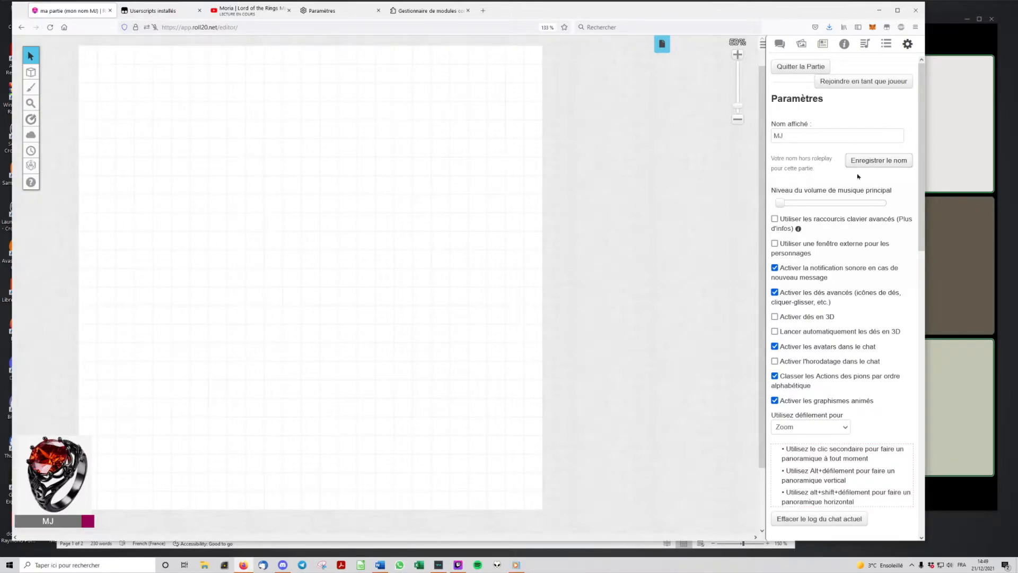
# Choose Zoom as the scrolling behaviour and try it by zooming the map out and back in.
pyautogui.scroll(-5, 858, 176)
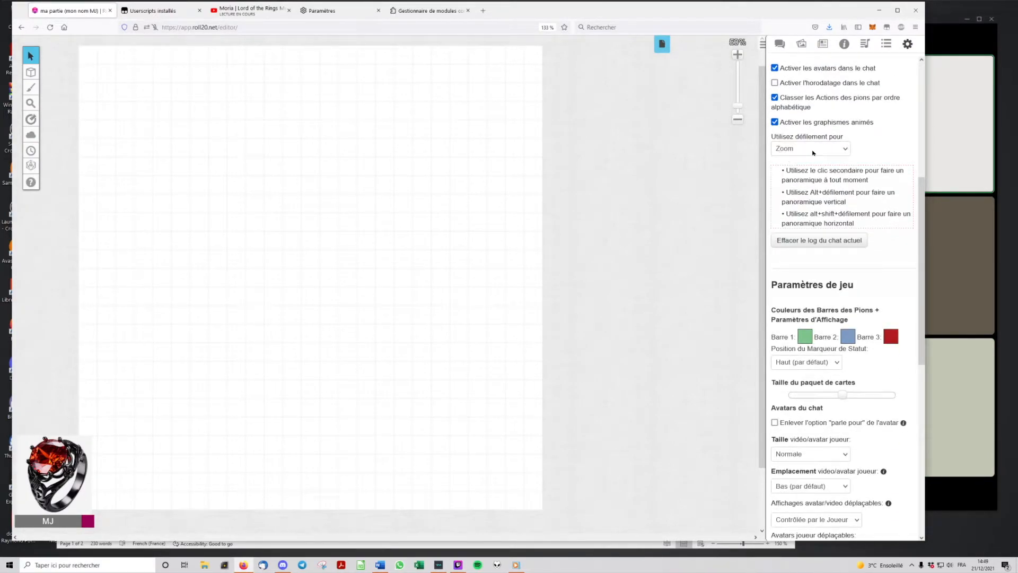
pyautogui.click(816, 151)
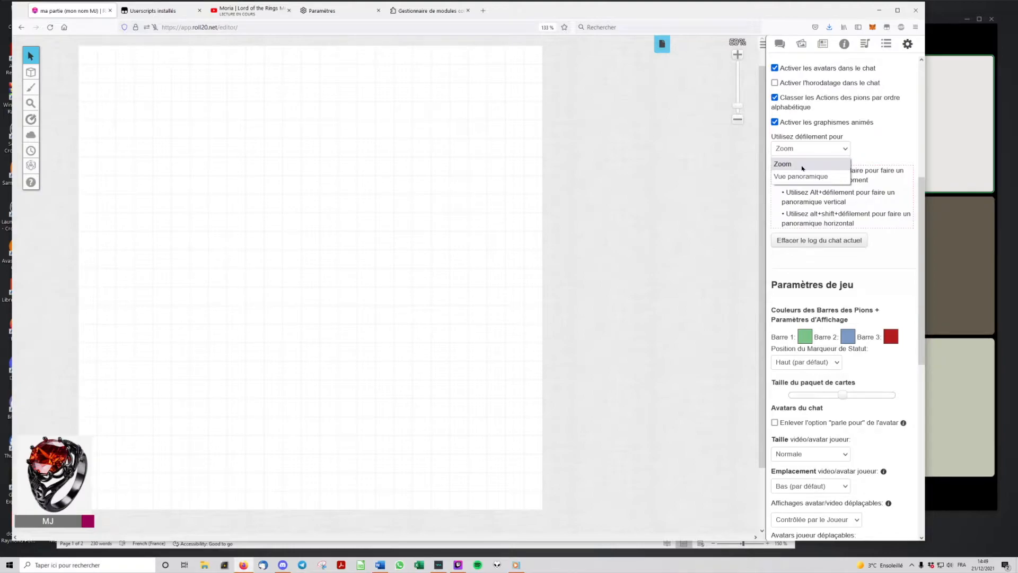
pyautogui.click(802, 165)
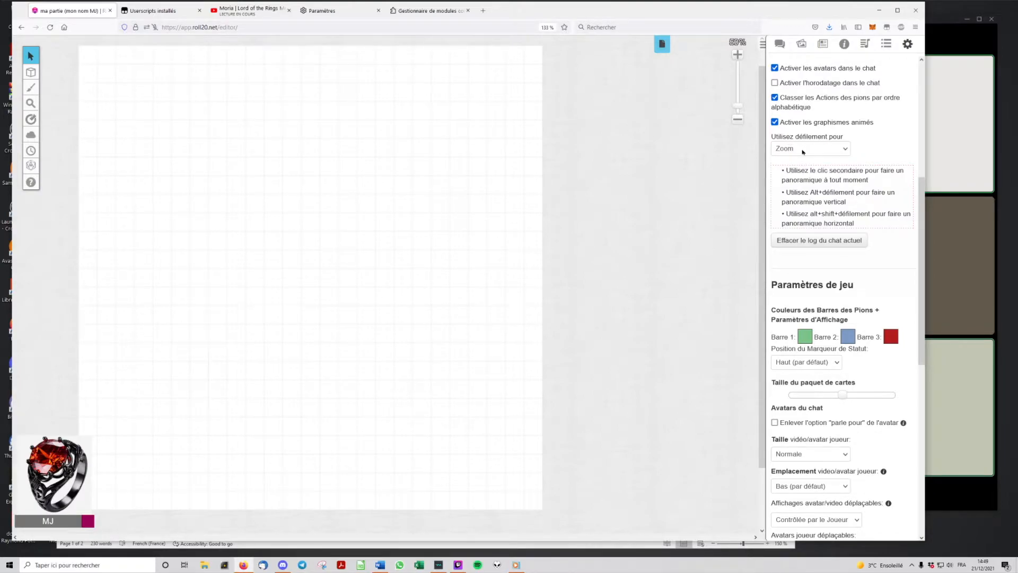
pyautogui.click(804, 150)
pyautogui.click(799, 154)
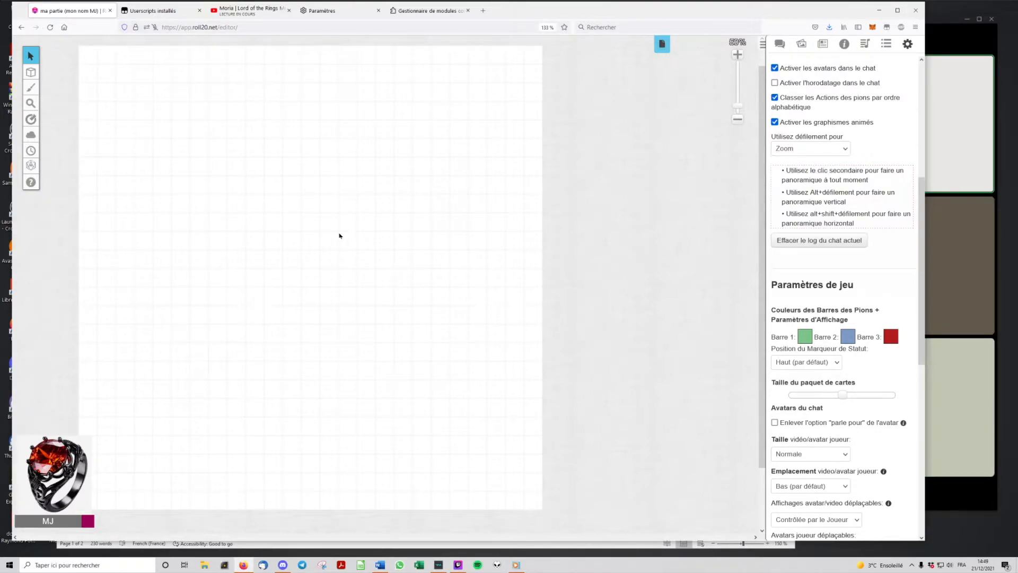
pyautogui.scroll(-2, 357, 239)
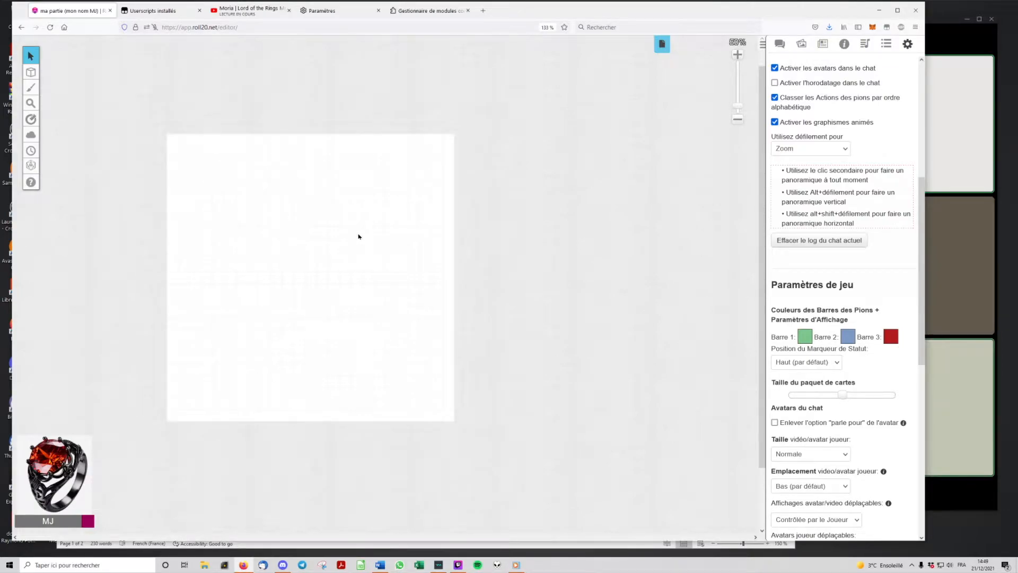
pyautogui.scroll(2, 467, 195)
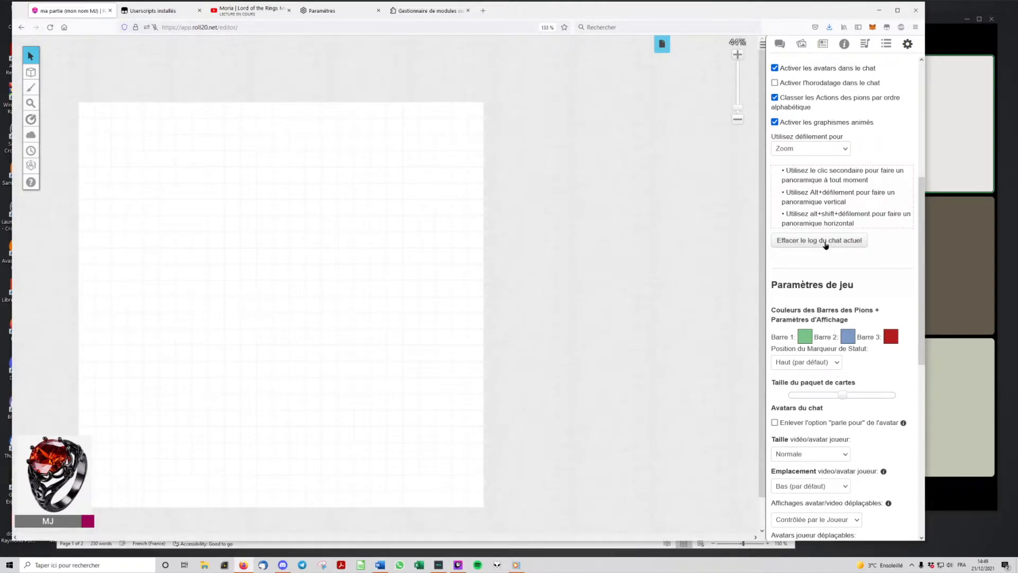
# Try the Petite player video/avatar size, and set the size to Noms uniquement.
pyautogui.scroll(-5, 876, 225)
pyautogui.scroll(-2, 877, 218)
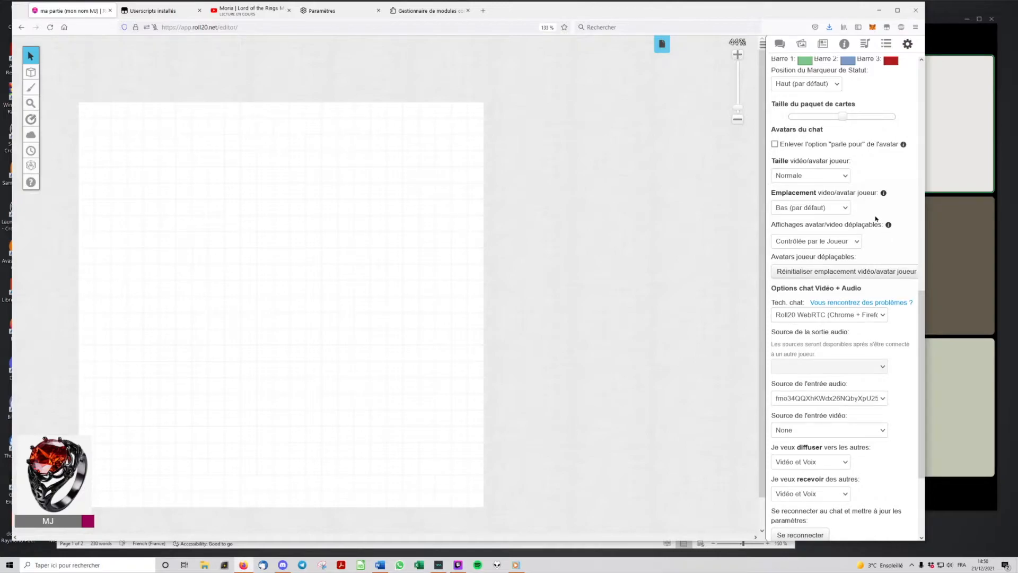
pyautogui.click(847, 177)
pyautogui.click(806, 215)
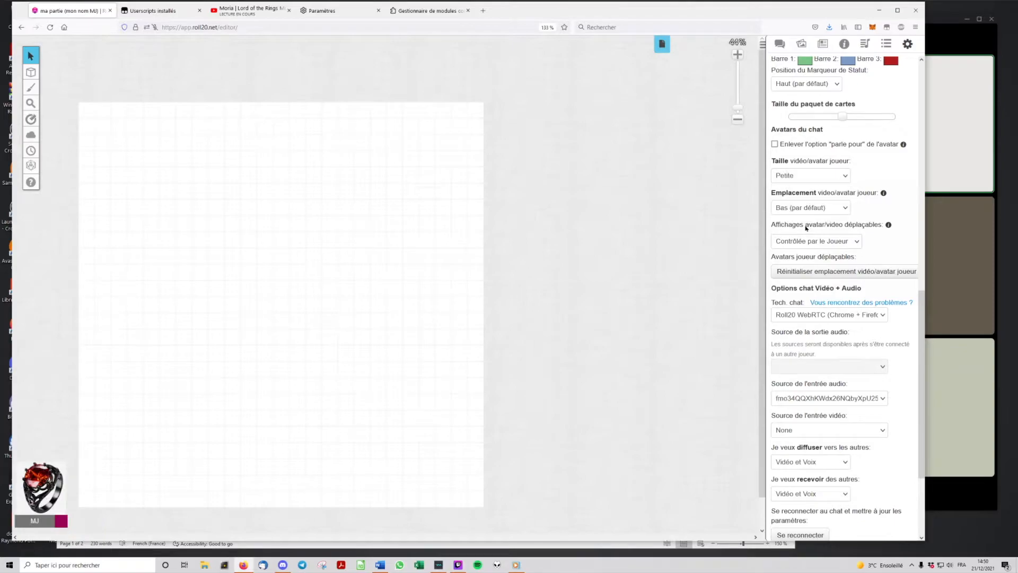
pyautogui.click(846, 176)
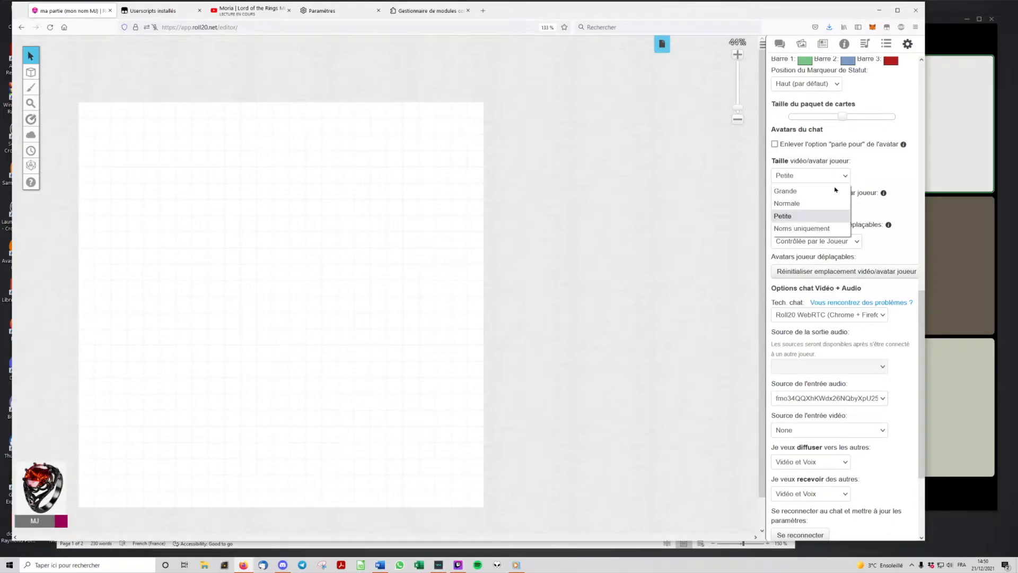
pyautogui.click(811, 229)
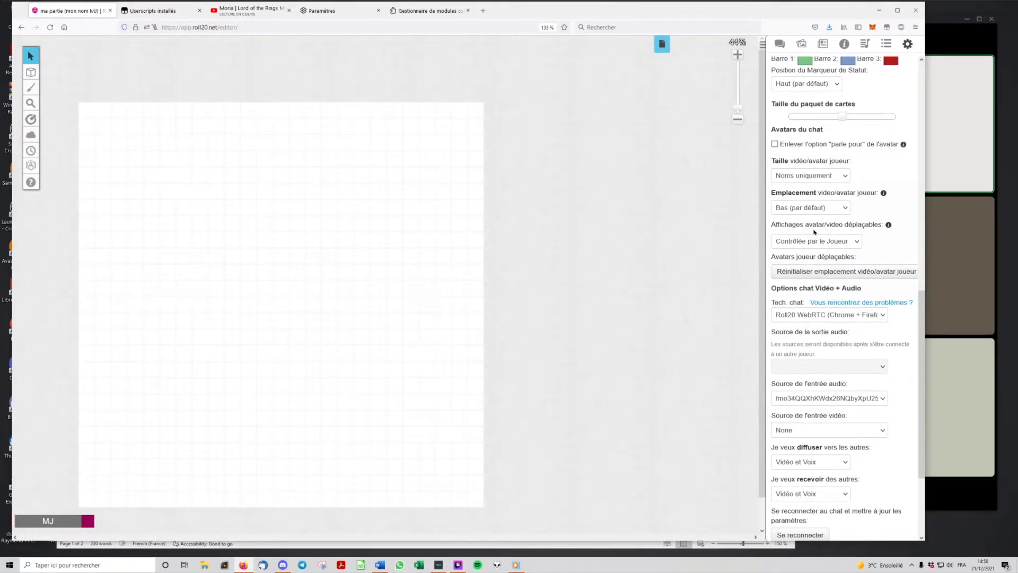
# Review the remaining video and audio chat settings and experimental features, and return to the chat.
pyautogui.scroll(-2, 877, 192)
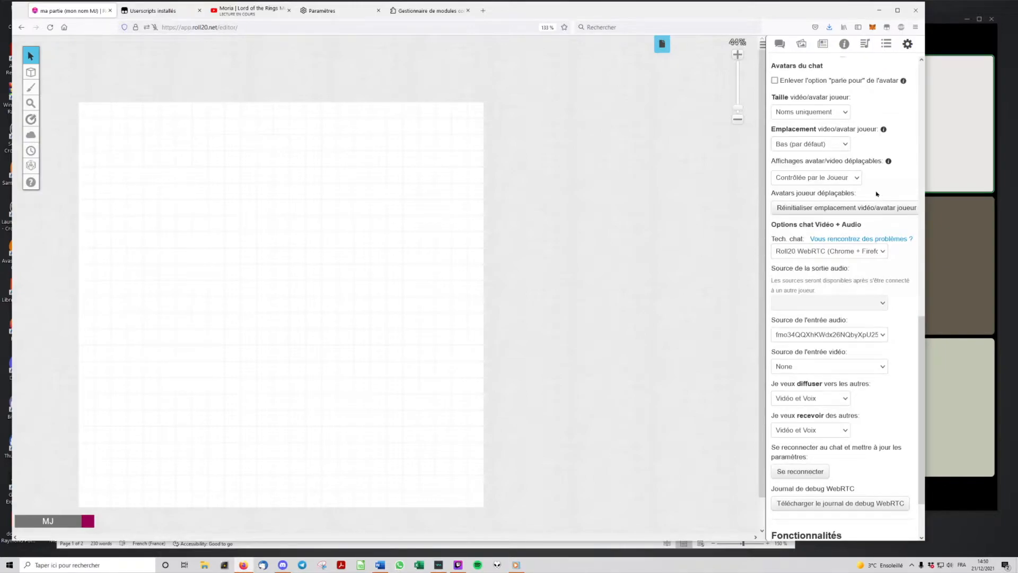
pyautogui.scroll(-2, 877, 194)
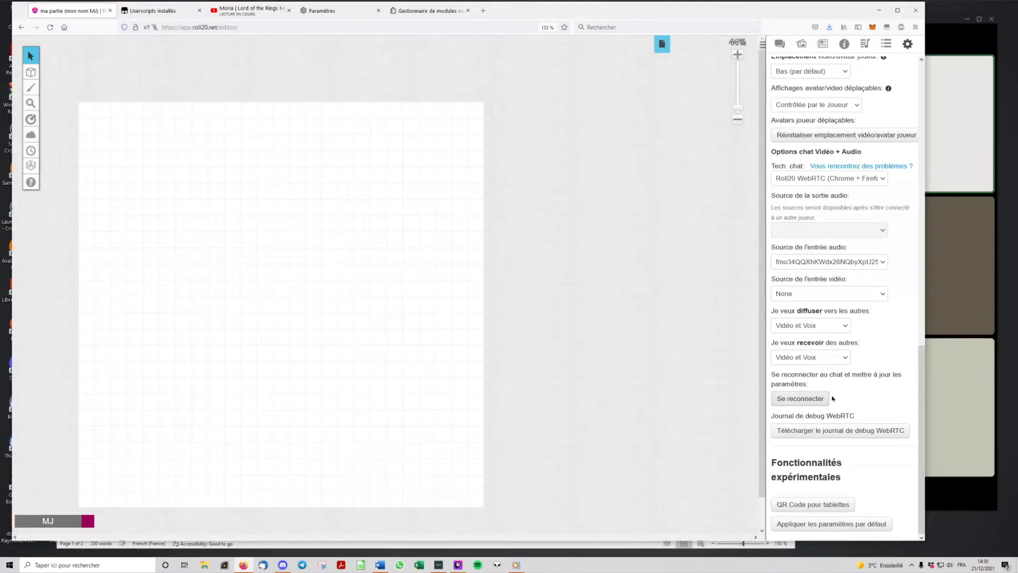
pyautogui.scroll(10, 901, 375)
pyautogui.scroll(3, 900, 374)
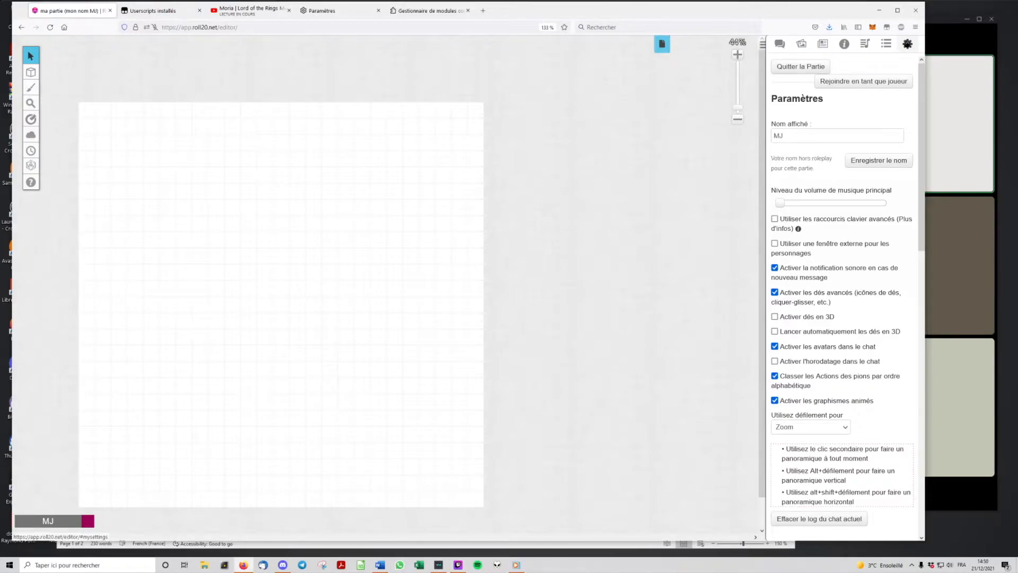
pyautogui.click(780, 45)
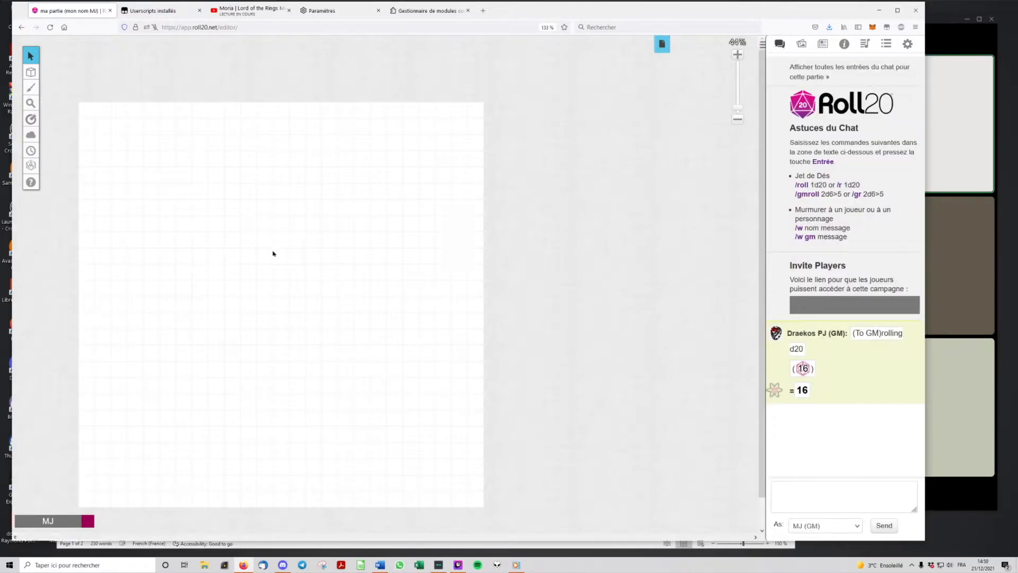
# Create a new page beside the Start page and open it on the tabletop.
pyautogui.click(661, 44)
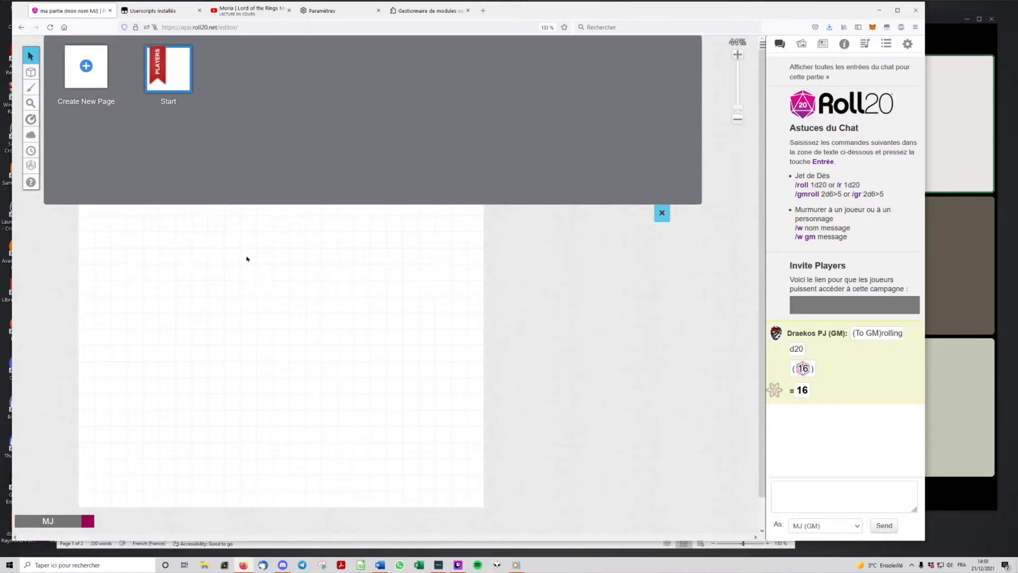
pyautogui.click(88, 69)
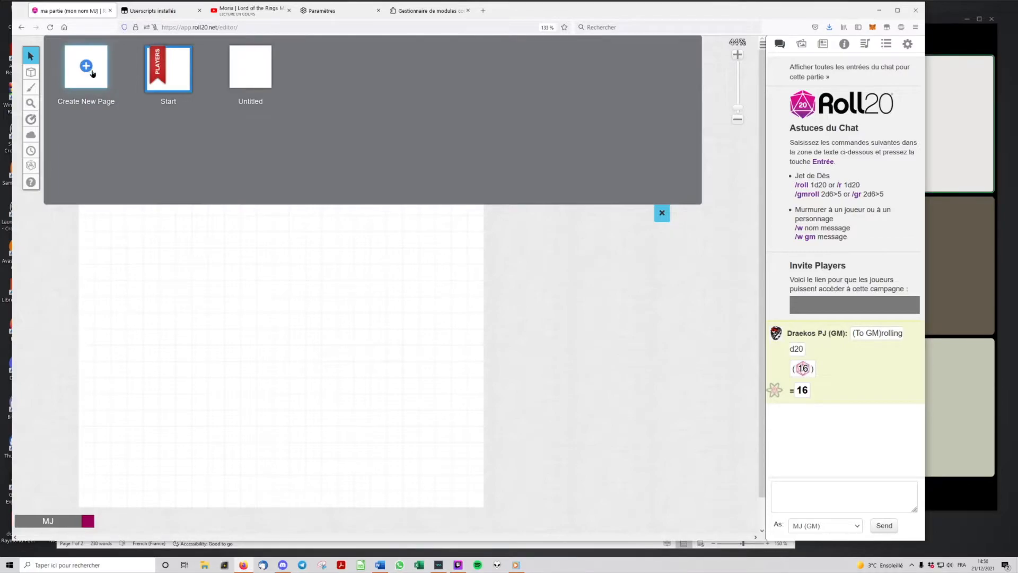
pyautogui.moveTo(260, 80)
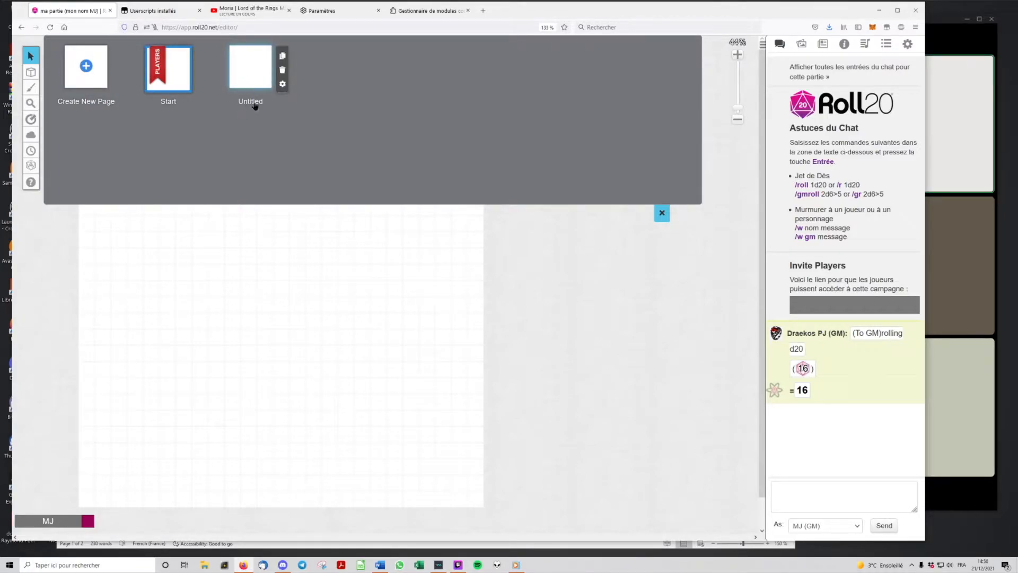
pyautogui.click(253, 75)
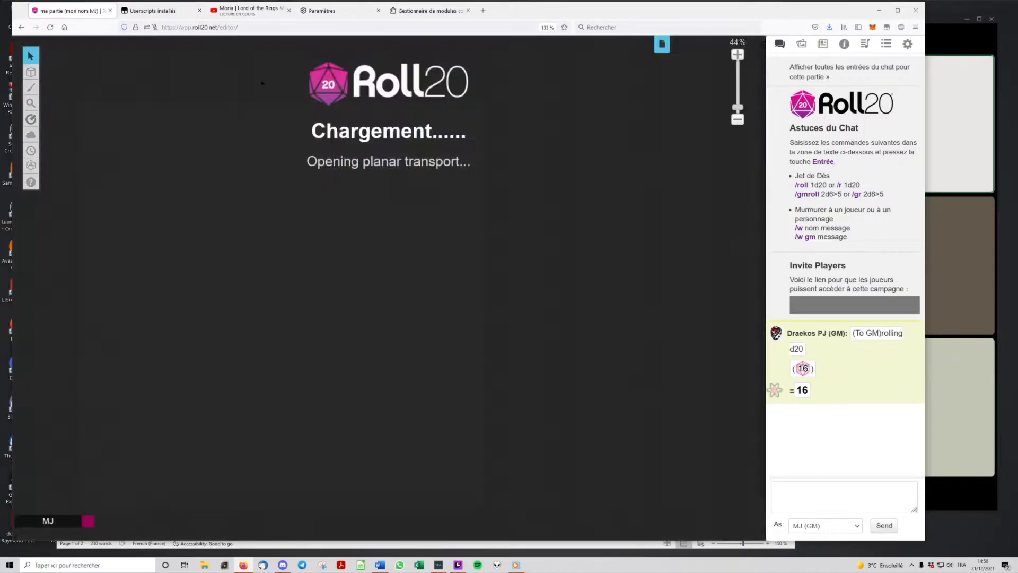
pyautogui.moveTo(761, 147); pyautogui.dragTo(762, 179)
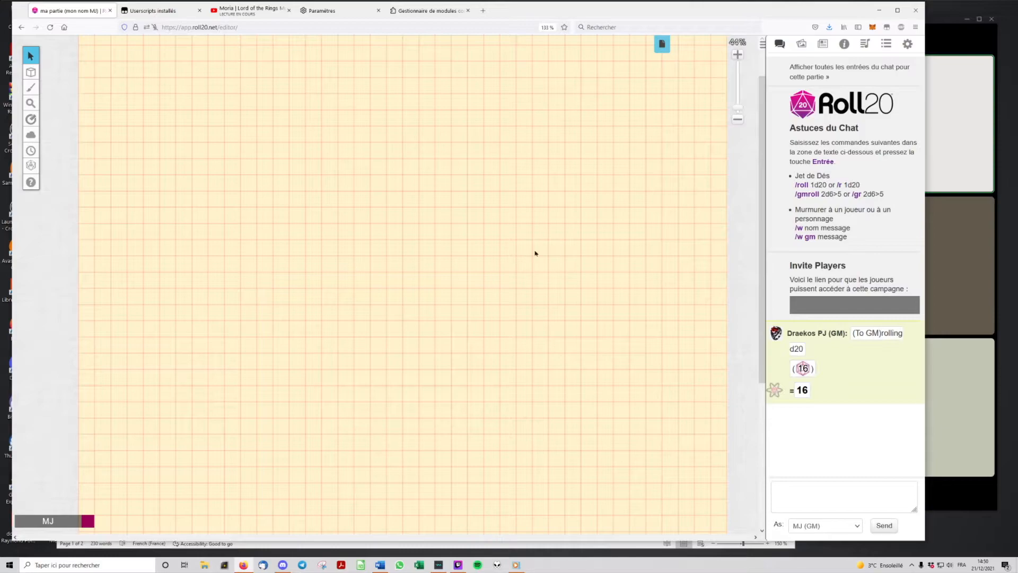
# Set the new page's zoom to 34% to see its full width on the tabletop.
pyautogui.click(744, 120)
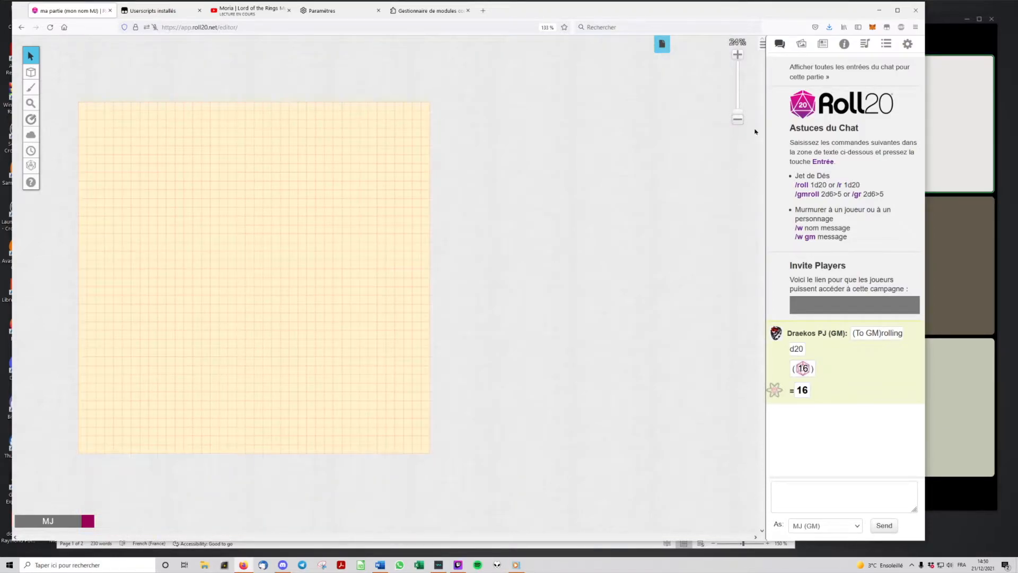
pyautogui.click(736, 60)
pyautogui.moveTo(763, 248); pyautogui.dragTo(763, 181)
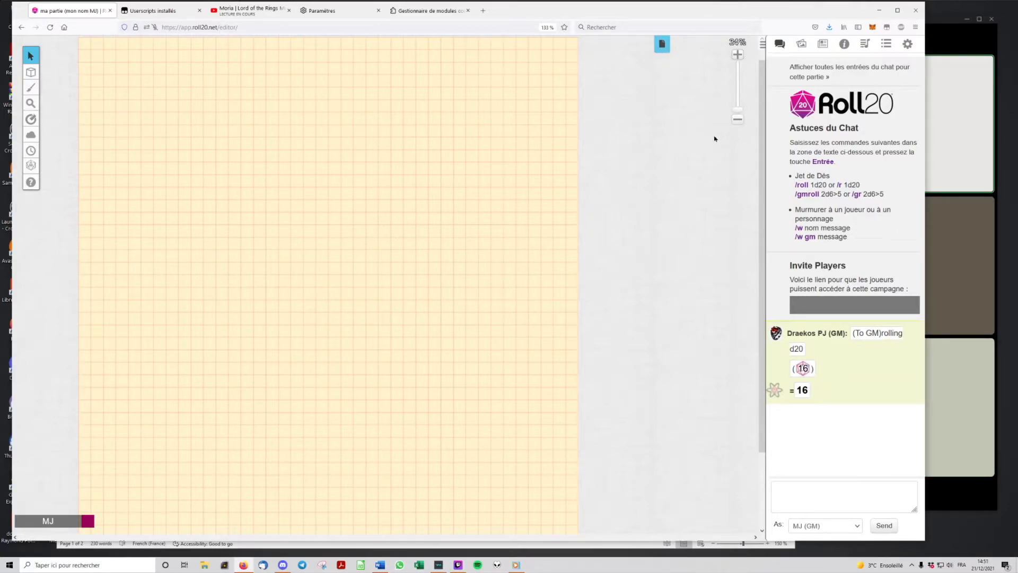
# Open the Start page on the tabletop, and return to the Untitled page.
pyautogui.click(664, 46)
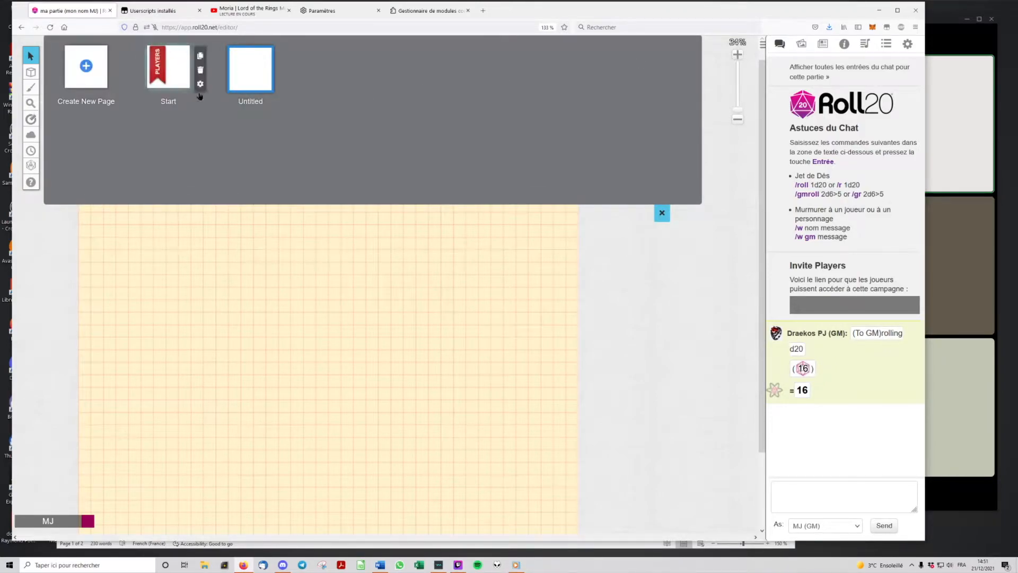
pyautogui.click(175, 86)
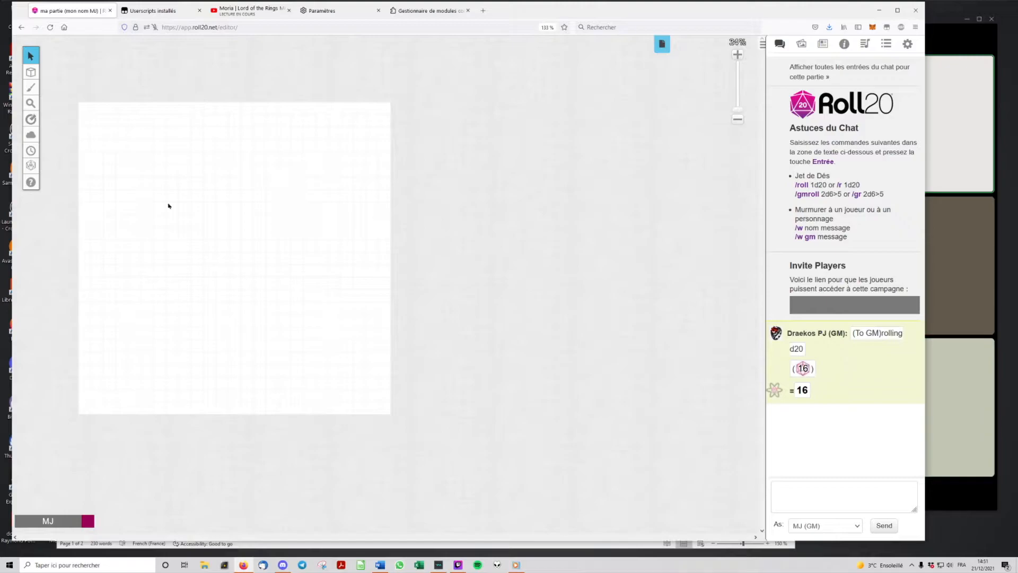
pyautogui.click(668, 50)
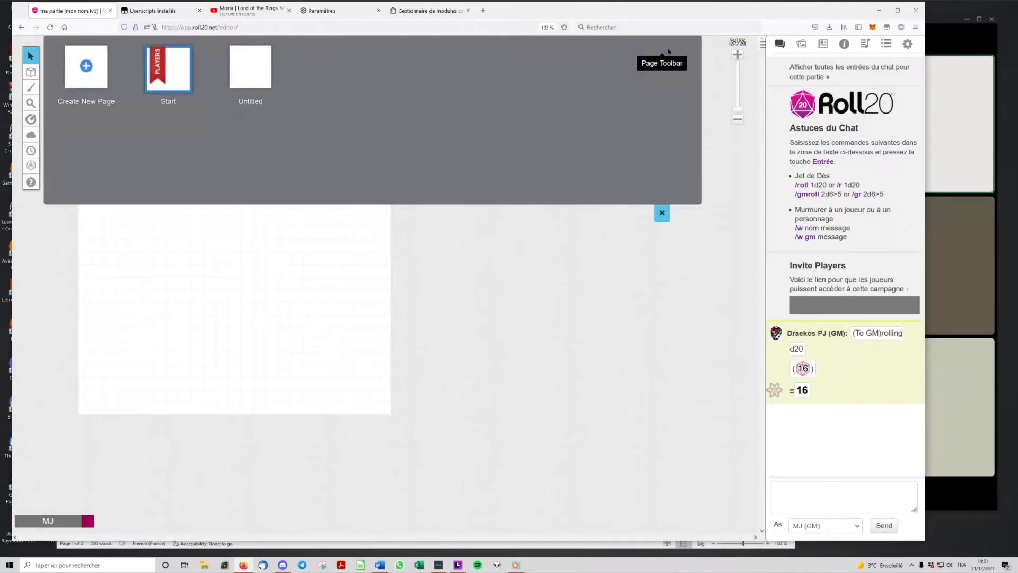
pyautogui.click(251, 75)
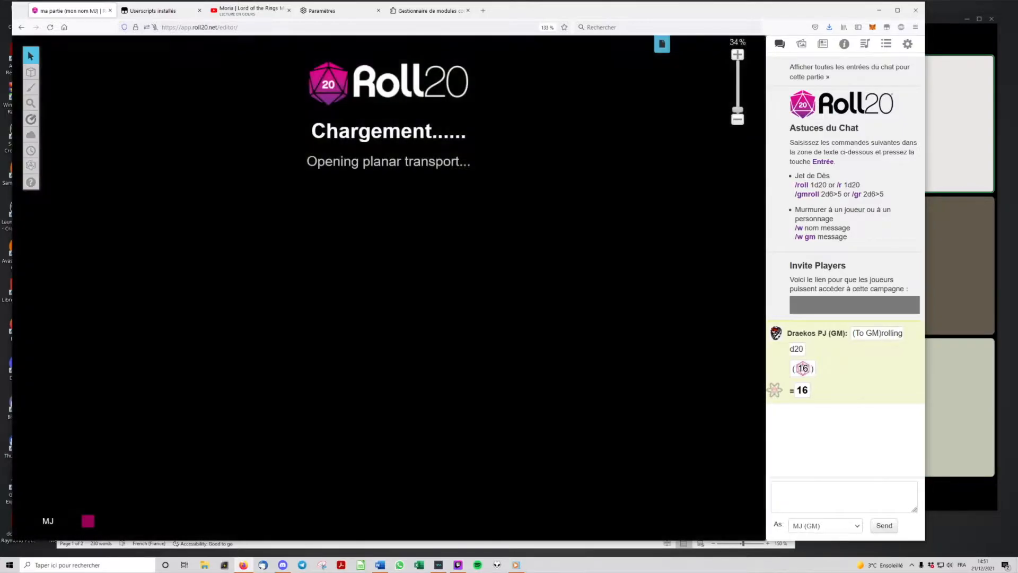
pyautogui.click(662, 44)
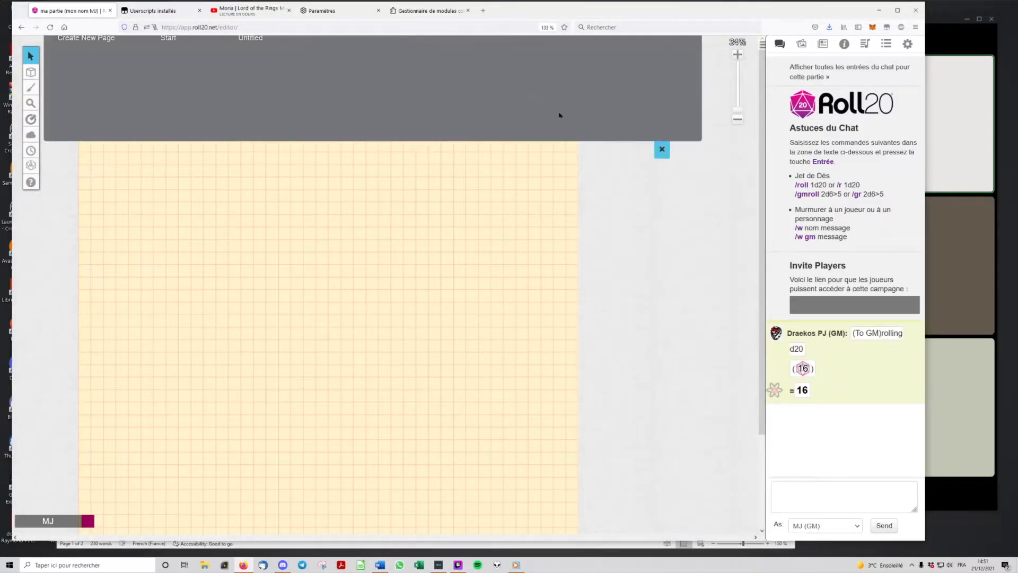
pyautogui.rightClick(254, 105)
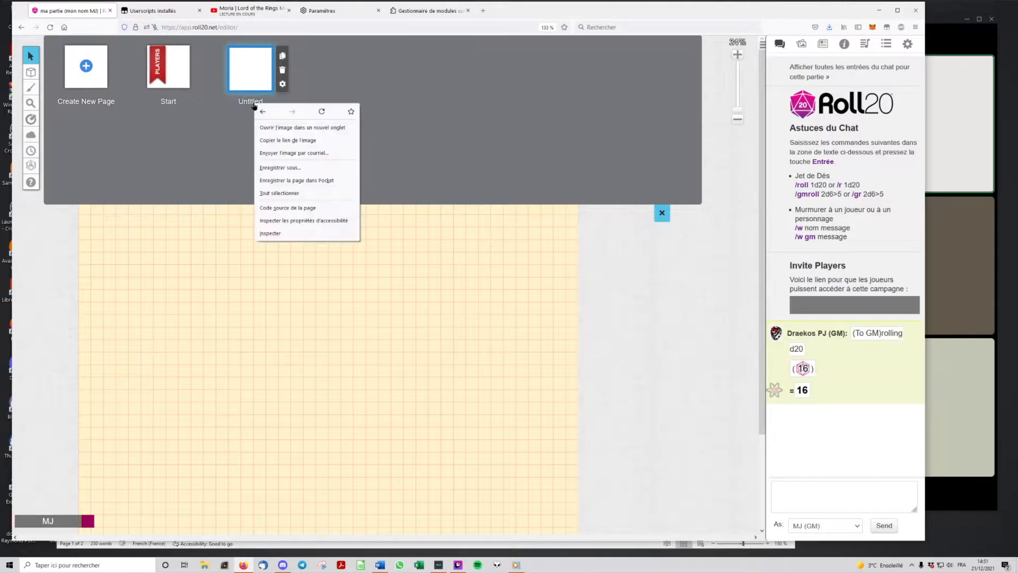
pyautogui.click(243, 103)
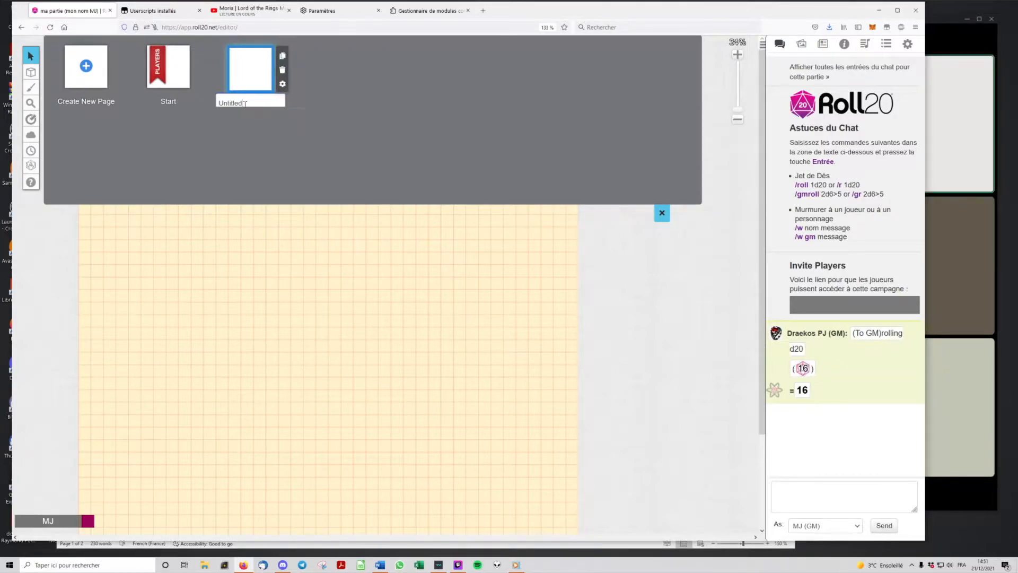
pyautogui.moveTo(249, 102); pyautogui.dragTo(218, 104)
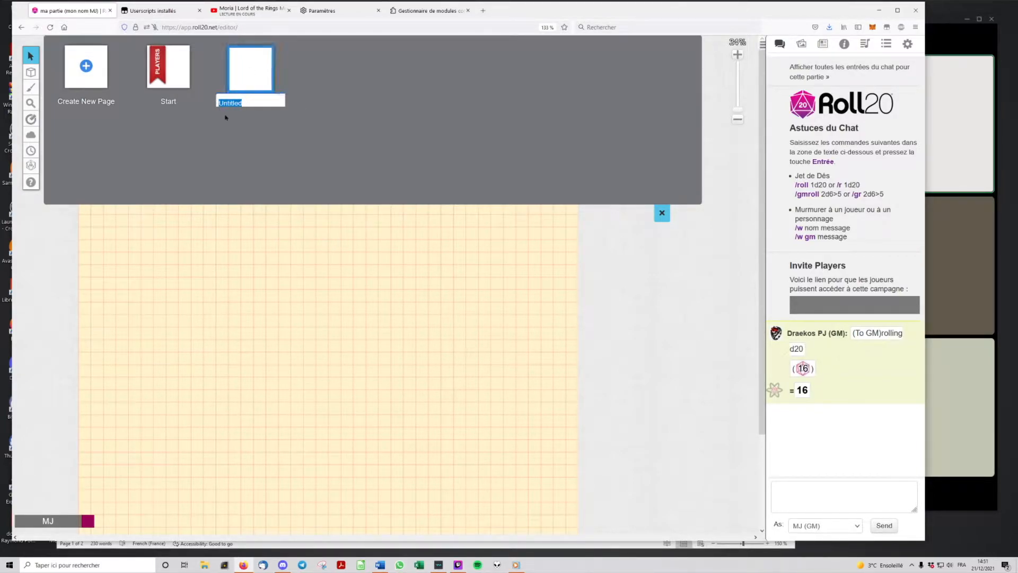
pyautogui.press('BackSpace')
pyautogui.write('G')
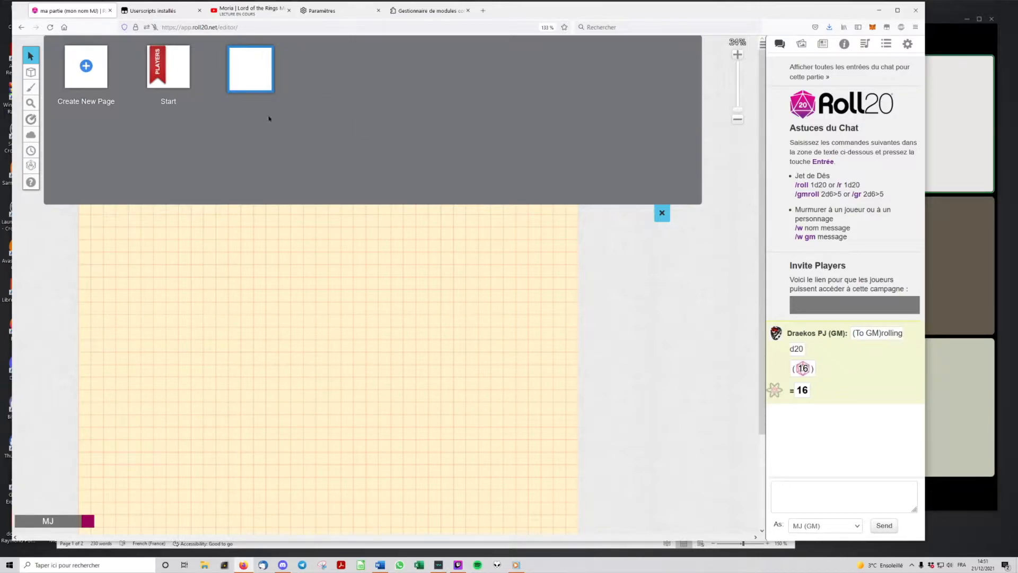
pyautogui.click(255, 81)
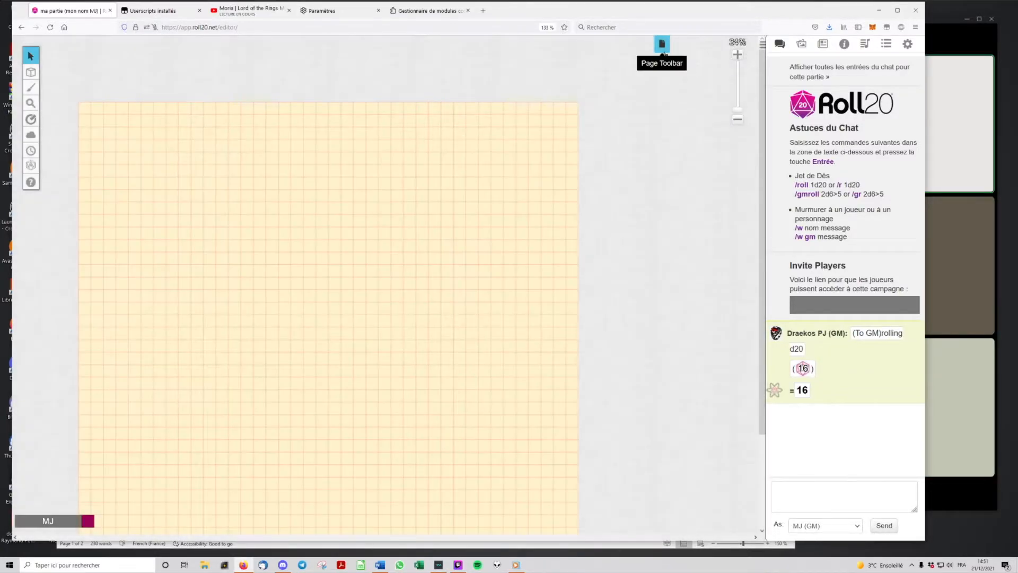
# Rename the Untitled page as Guilde RO.
pyautogui.click(662, 47)
pyautogui.rightClick(257, 104)
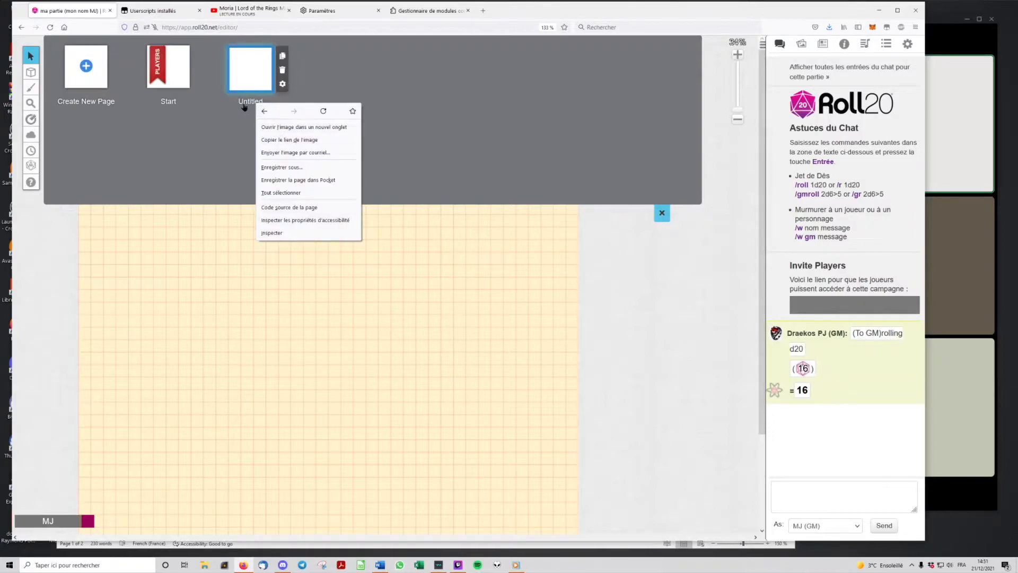
pyautogui.click(248, 103)
pyautogui.moveTo(244, 102); pyautogui.dragTo(212, 103)
pyautogui.write('Guilde RO')
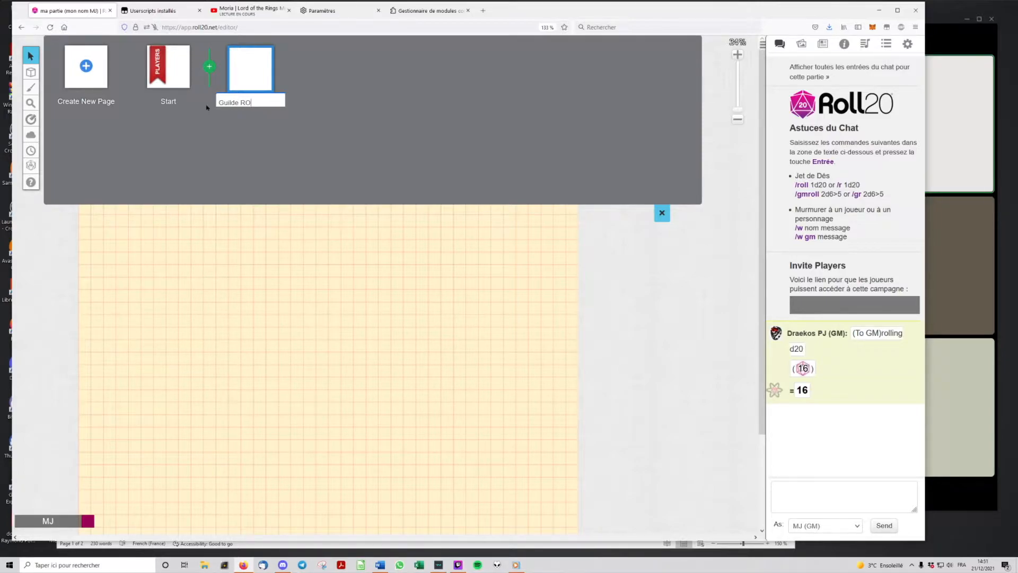
pyautogui.press('Return')
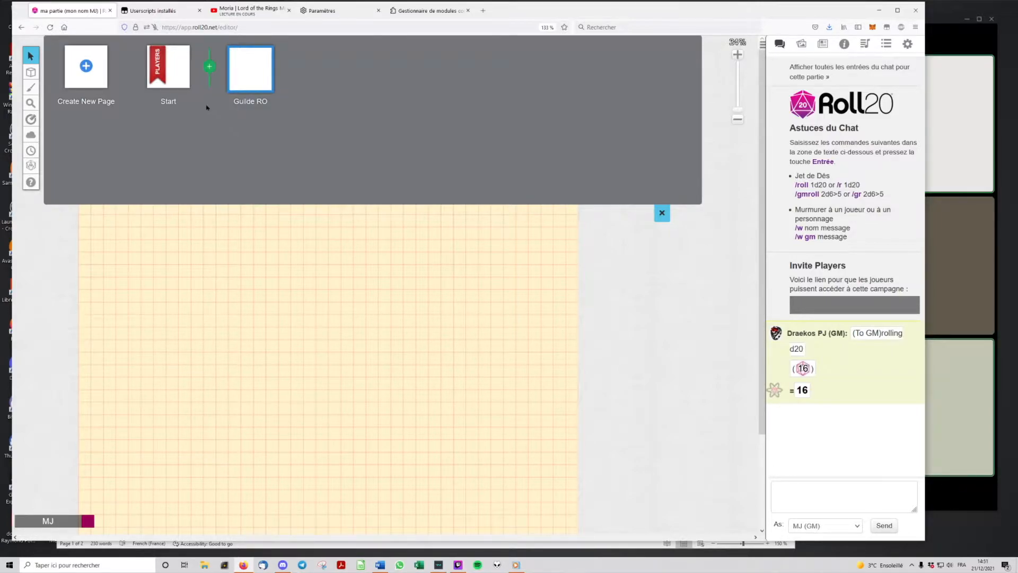
# Create another new page after the Guilde RO page.
pyautogui.click(87, 68)
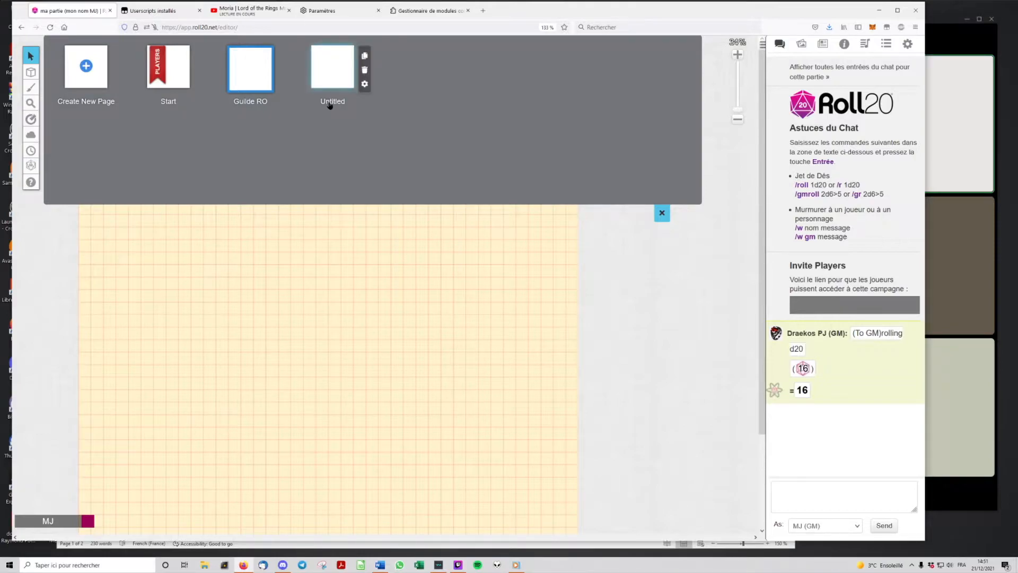
pyautogui.rightClick(331, 104)
pyautogui.rightClick(320, 103)
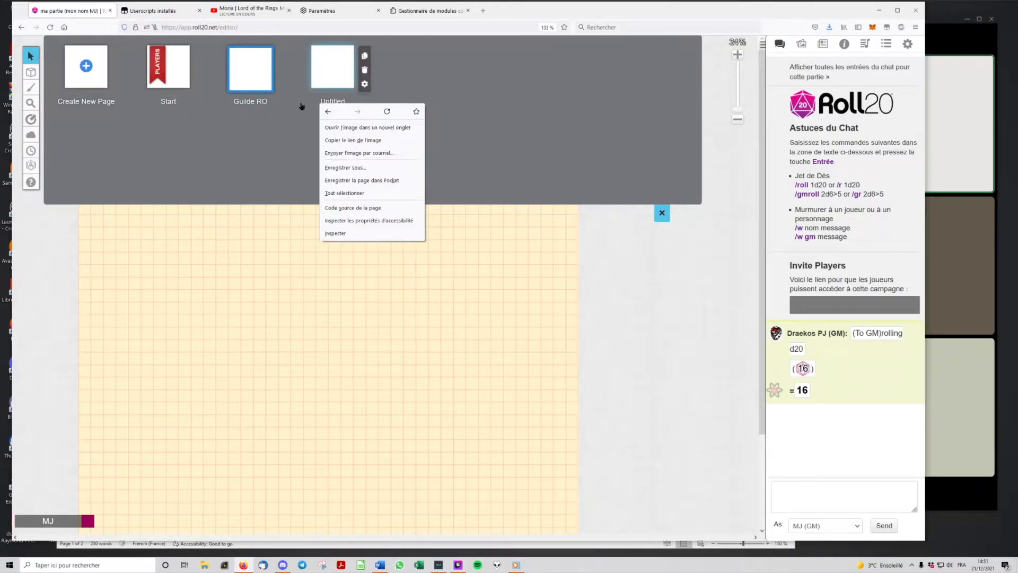
pyautogui.click(308, 135)
pyautogui.rightClick(331, 104)
pyautogui.click(322, 116)
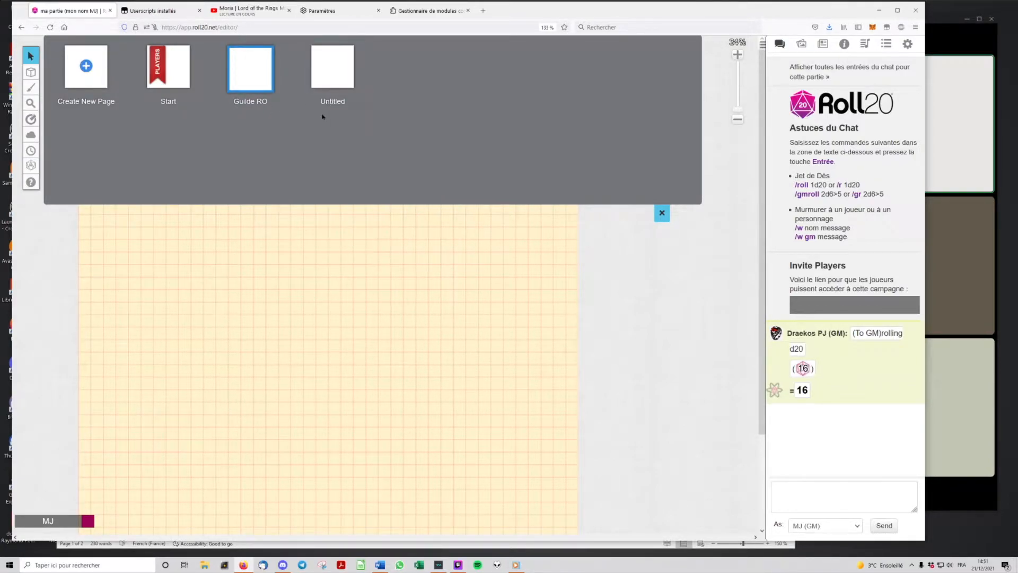
# Rename the newest Untitled page as Aventure.
pyautogui.rightClick(332, 104)
pyautogui.rightClick(328, 101)
pyautogui.rightClick(325, 100)
pyautogui.rightClick(324, 99)
pyautogui.rightClick(323, 101)
pyautogui.click(321, 103)
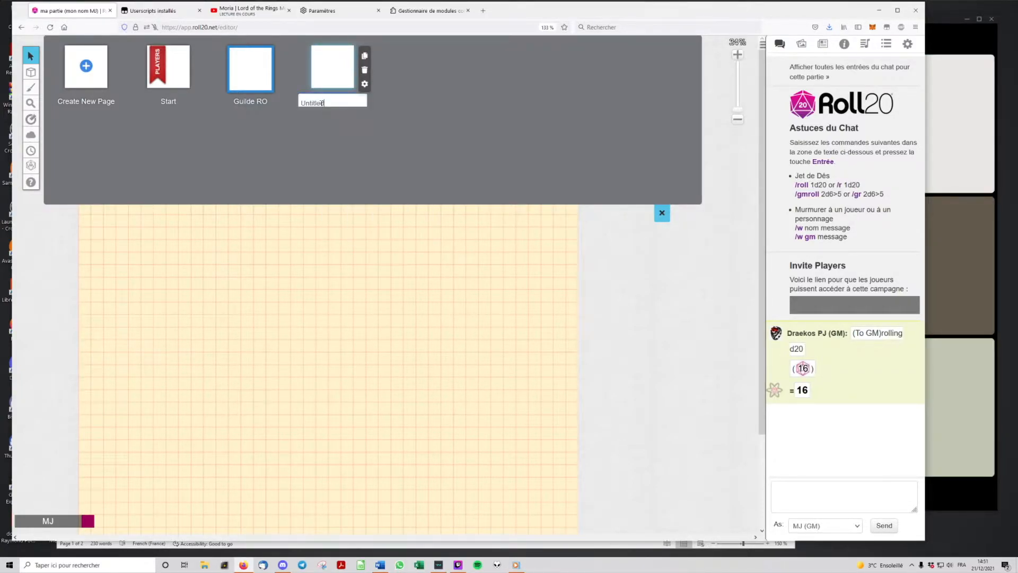
pyautogui.doubleClick(325, 103)
pyautogui.press('BackSpace')
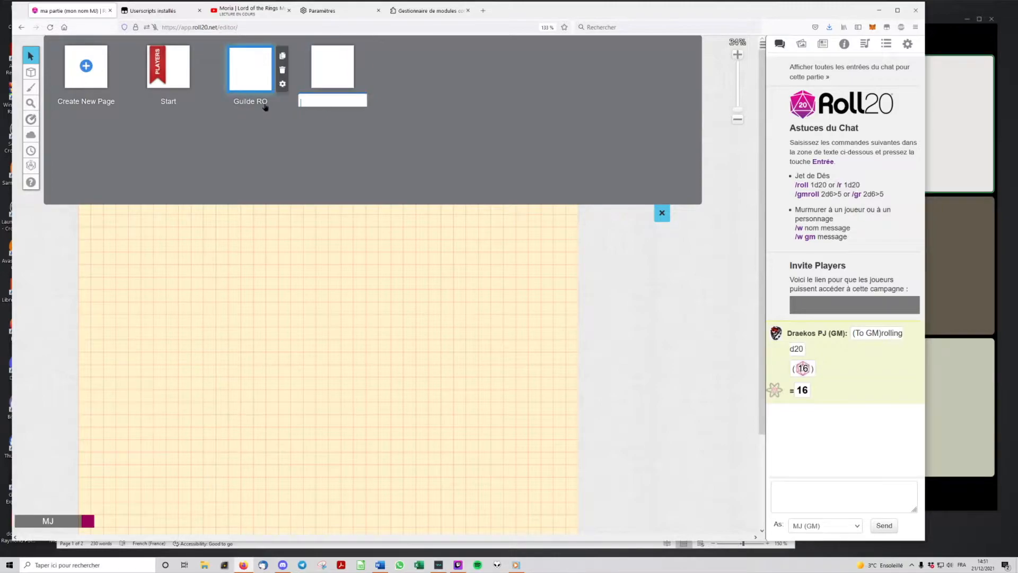
pyautogui.write('Aventure')
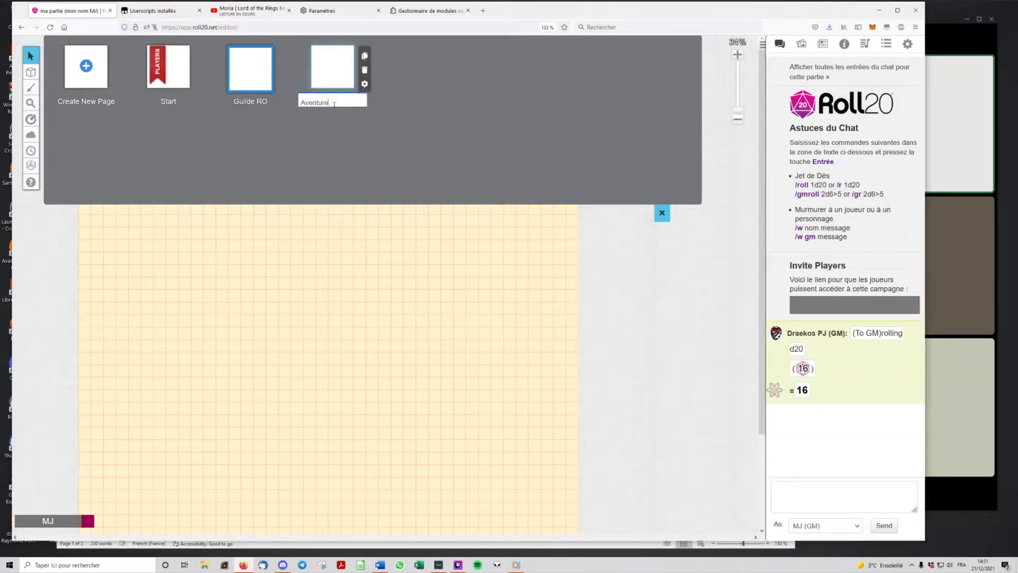
pyautogui.press('Return')
# Open the Aventure page on the tabletop, and switch back to the Guilde RO page.
pyautogui.click(326, 72)
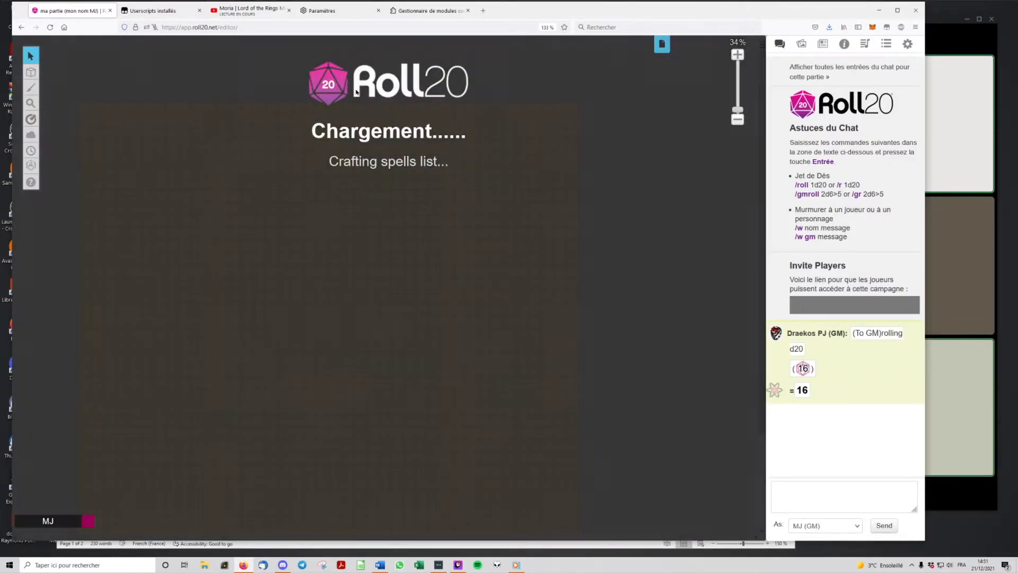
pyautogui.click(662, 45)
pyautogui.moveTo(336, 69)
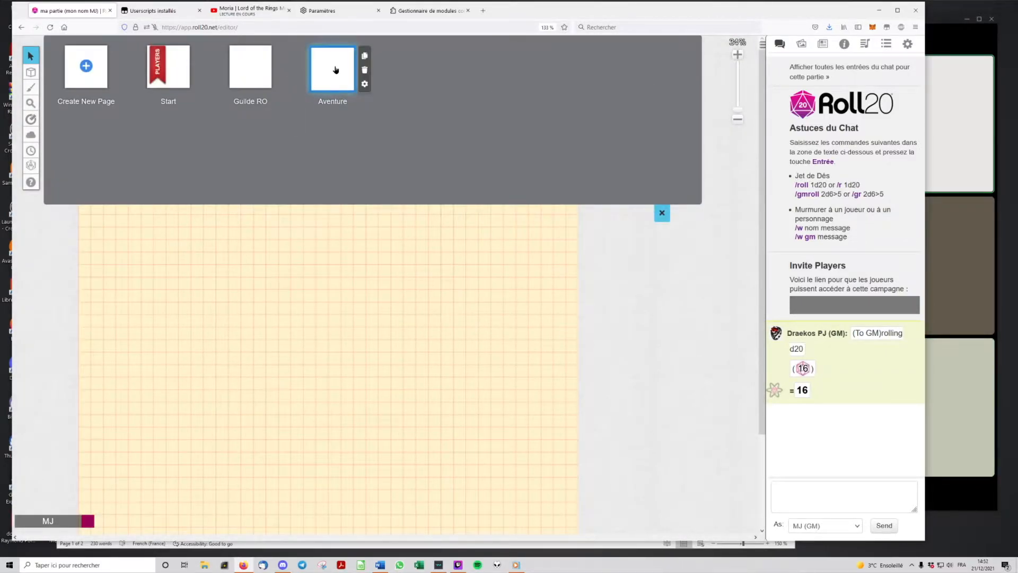
pyautogui.click(265, 79)
pyautogui.click(661, 44)
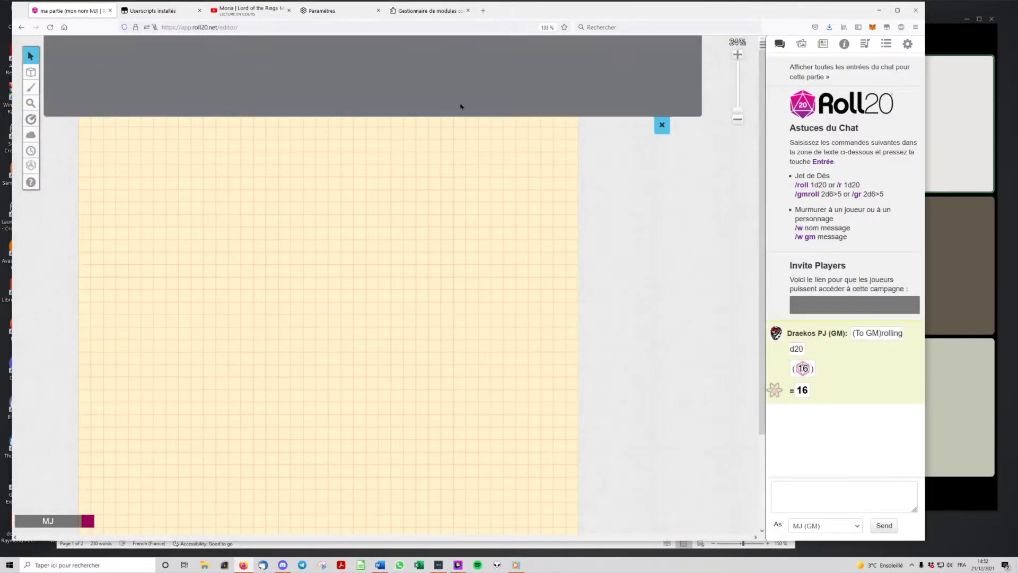
pyautogui.moveTo(343, 66)
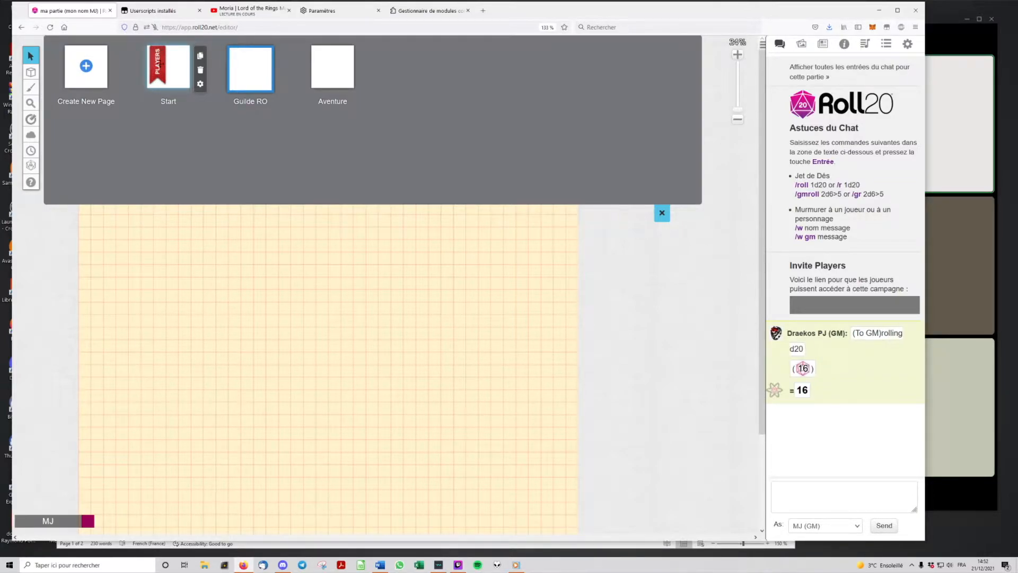
pyautogui.click(239, 68)
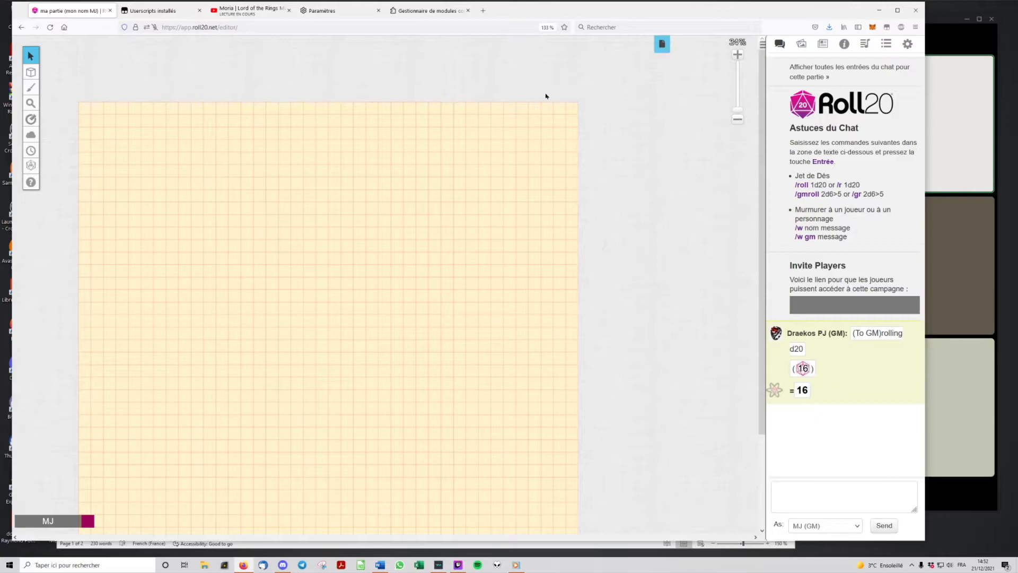
# Show the personal art library and preview guilde the slide étage1.png among the recent uploads.
pyautogui.click(803, 46)
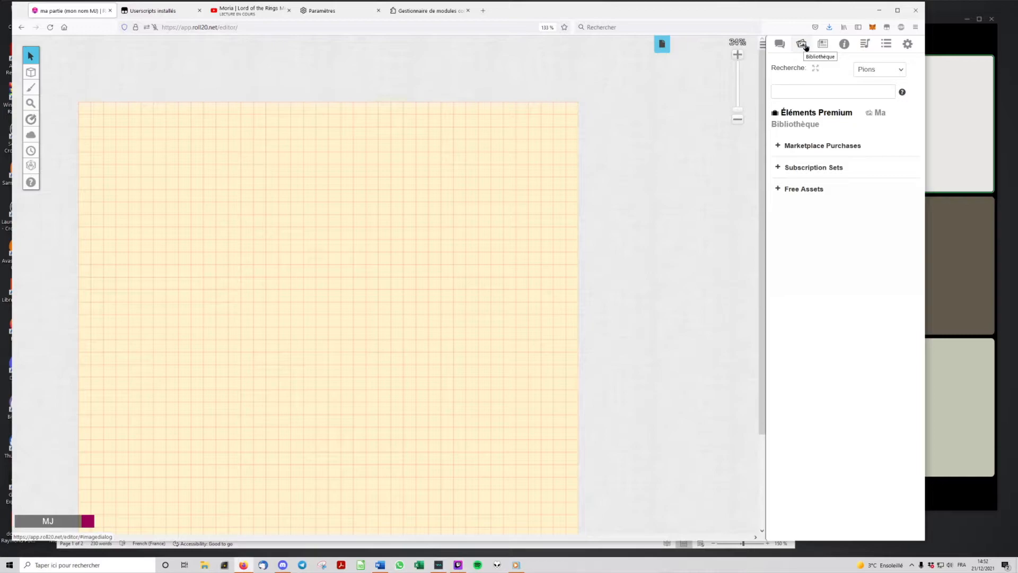
pyautogui.click(794, 126)
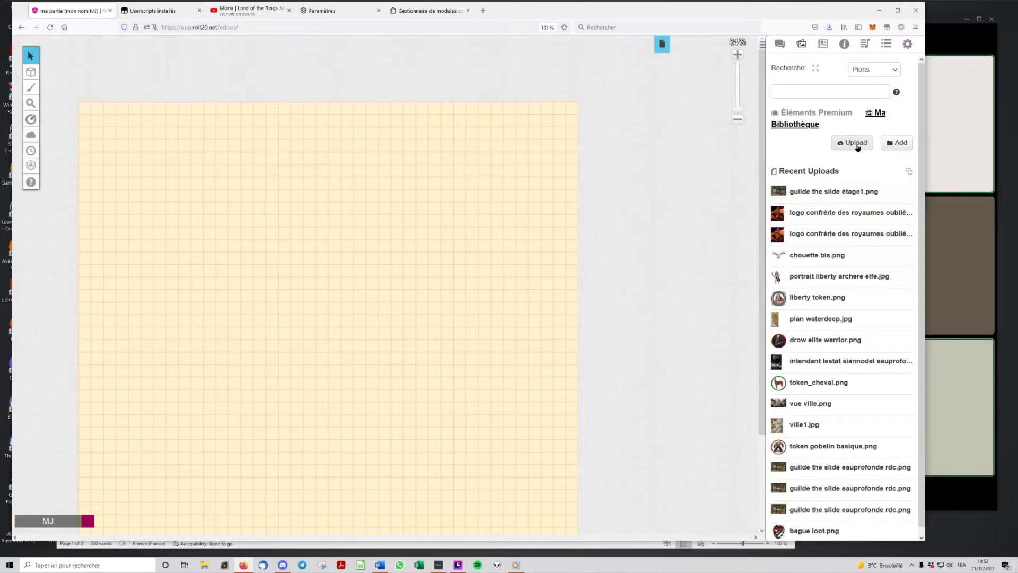
pyautogui.moveTo(819, 195)
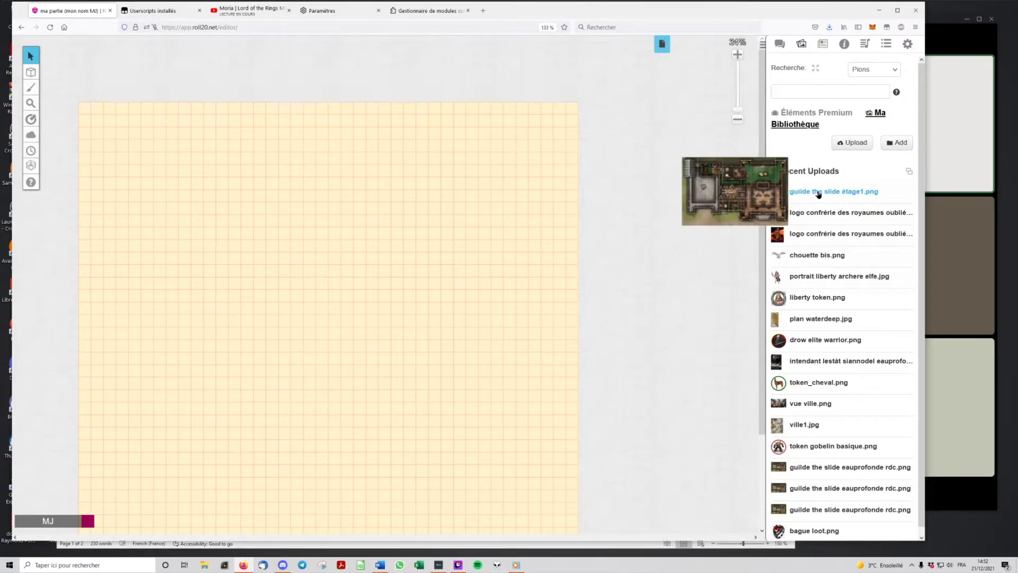
# Upload guilde the slide étage1.png from the coaching roll20 folder to the personal library and close the upload dialog.
pyautogui.click(853, 145)
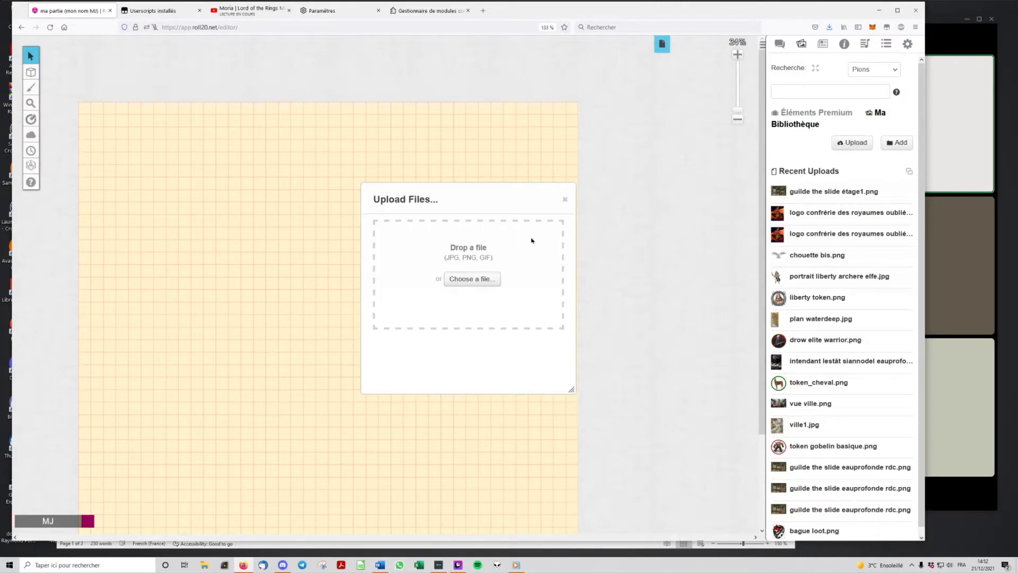
pyautogui.click(469, 279)
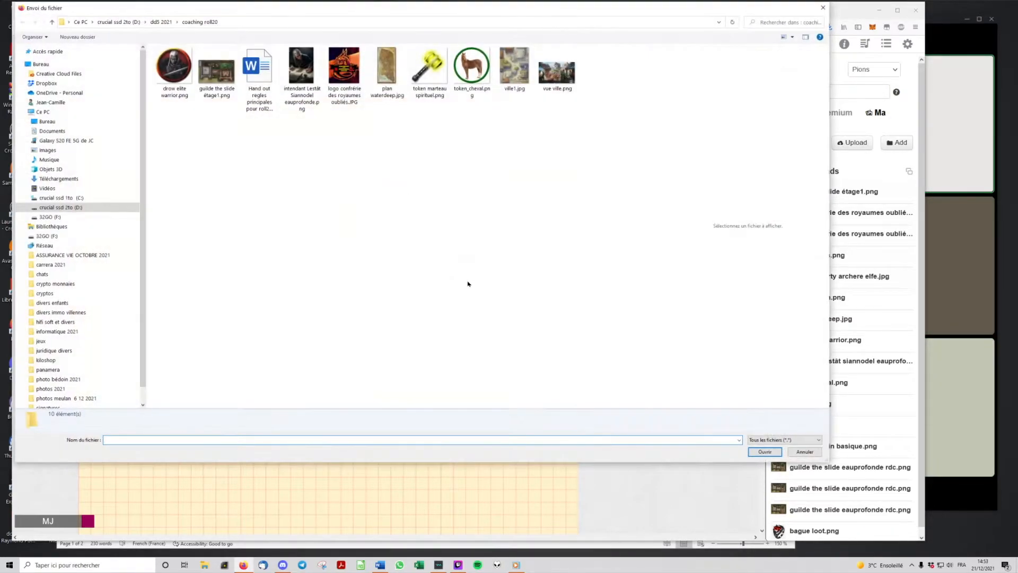
pyautogui.moveTo(246, 9); pyautogui.dragTo(282, 26)
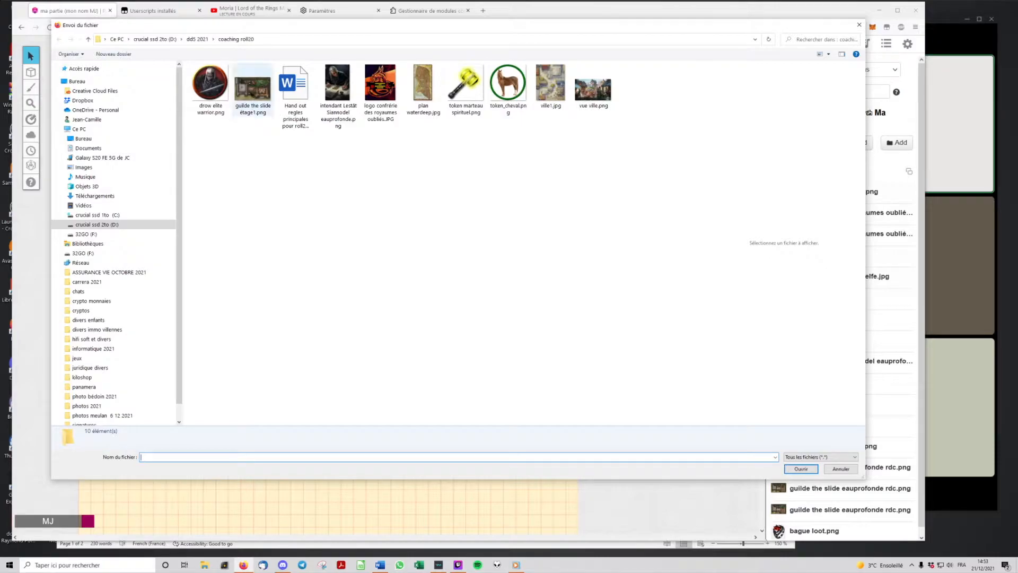
pyautogui.click(253, 86)
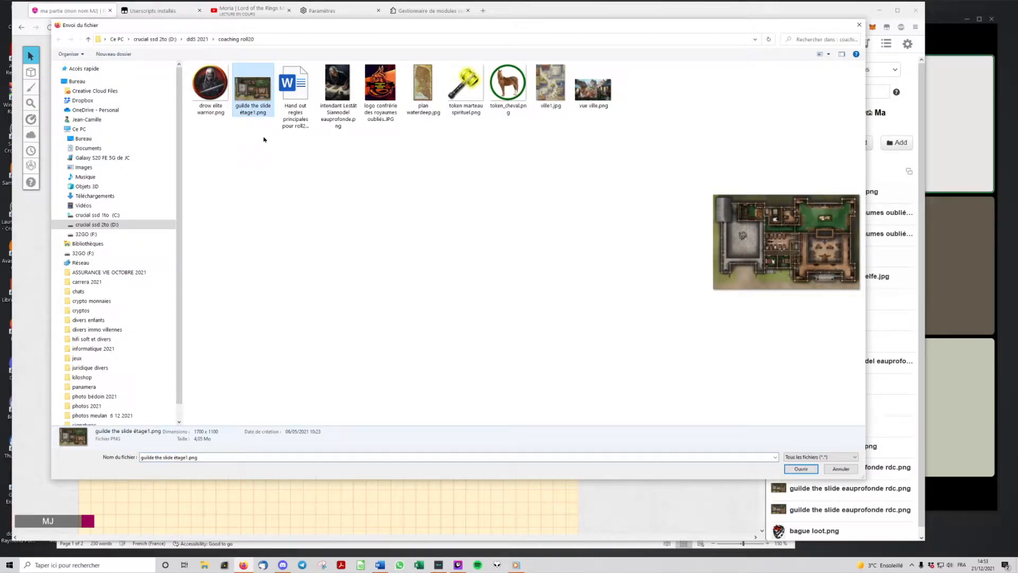
pyautogui.click(809, 471)
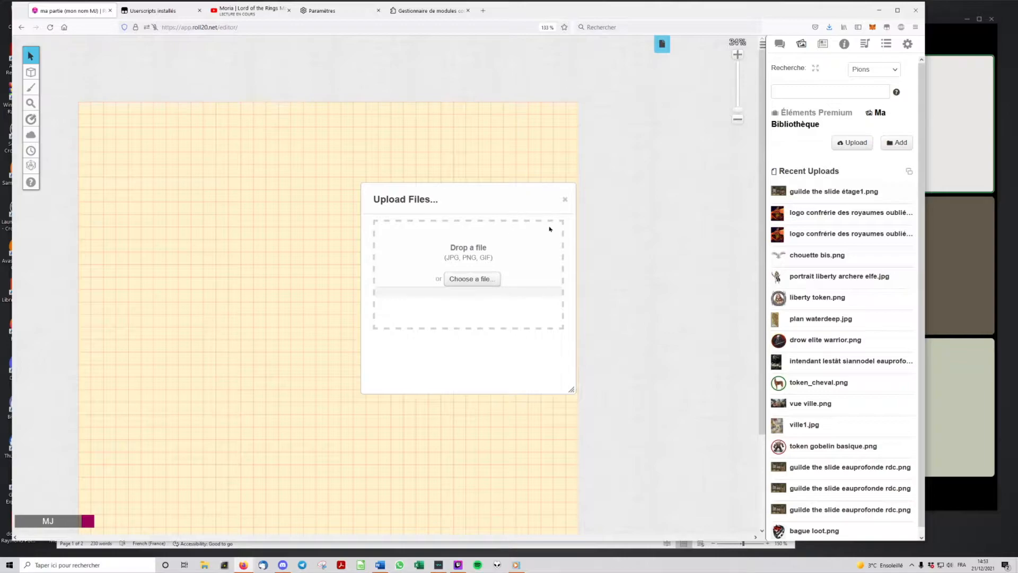
pyautogui.click(566, 201)
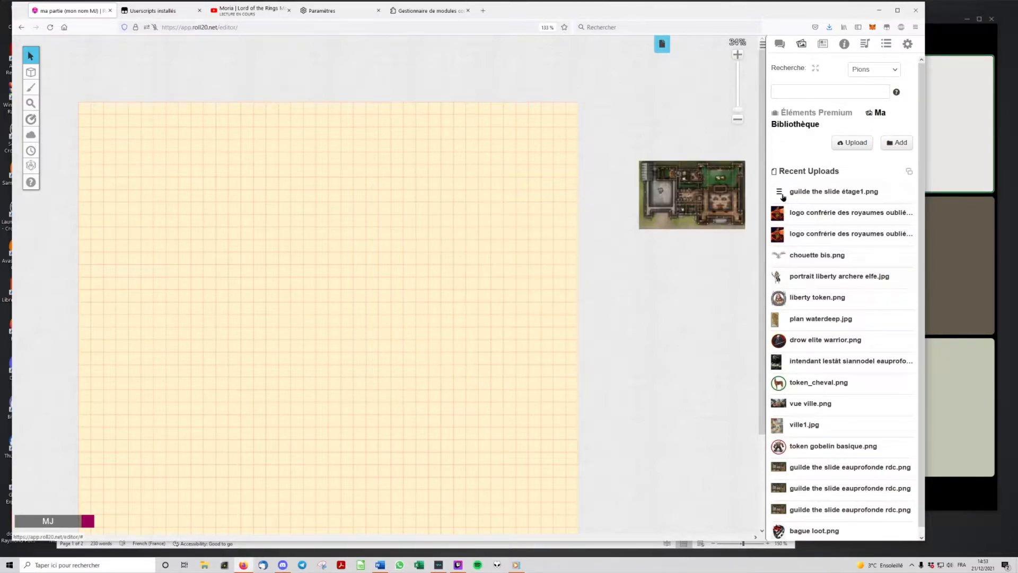
# Place guilde the slide étage1.png from the recent uploads onto the Guilde RO page and select it.
pyautogui.moveTo(794, 197)
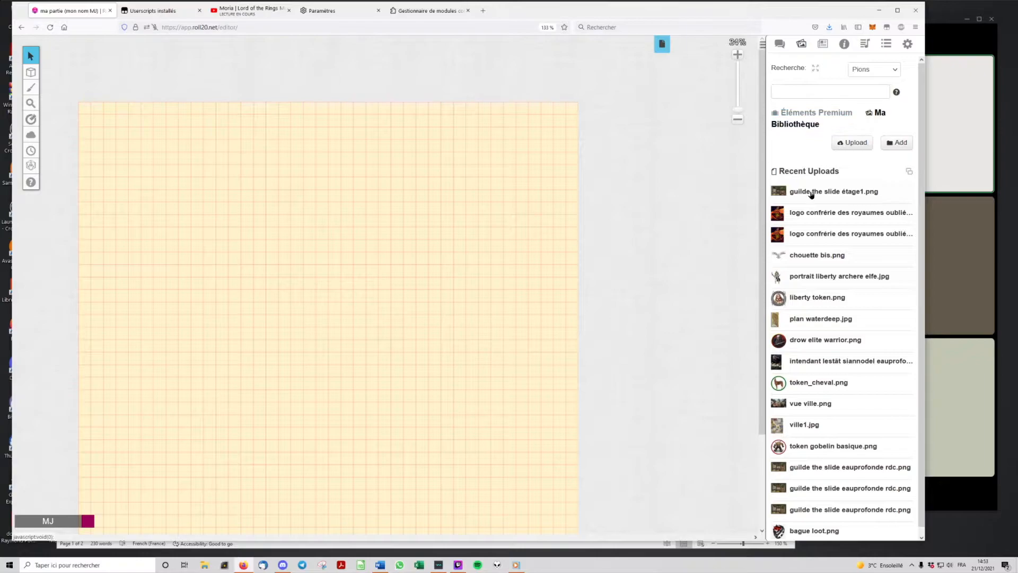
pyautogui.moveTo(822, 196); pyautogui.dragTo(373, 200)
pyautogui.moveTo(266, 191); pyautogui.dragTo(265, 197)
pyautogui.scroll(3, 257, 204)
pyautogui.click(328, 228)
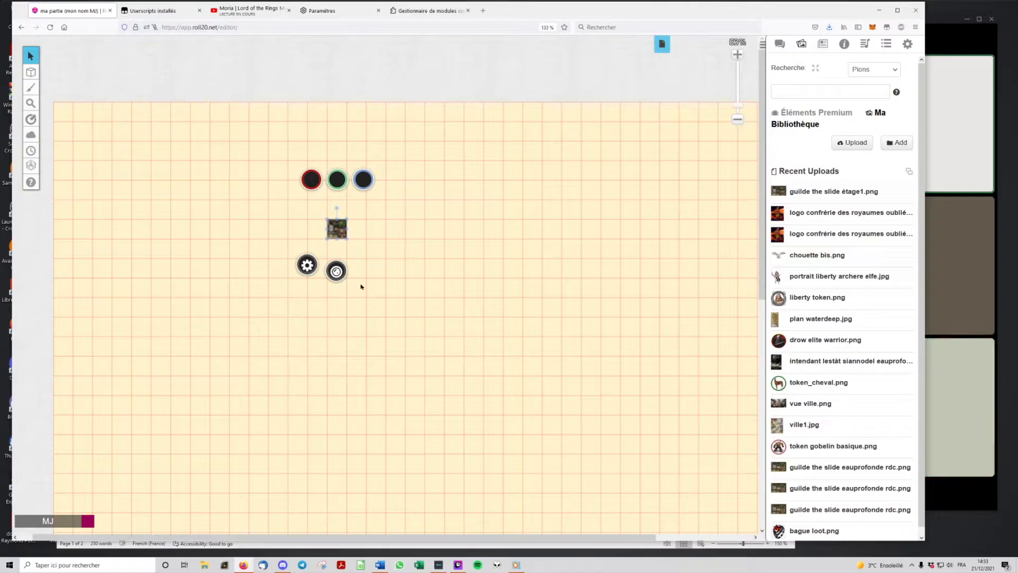
# Enlarge the guild map image to span most of the page's width, starting near the page's upper-left corner.
pyautogui.moveTo(347, 238); pyautogui.dragTo(662, 475)
pyautogui.moveTo(517, 376); pyautogui.dragTo(282, 277)
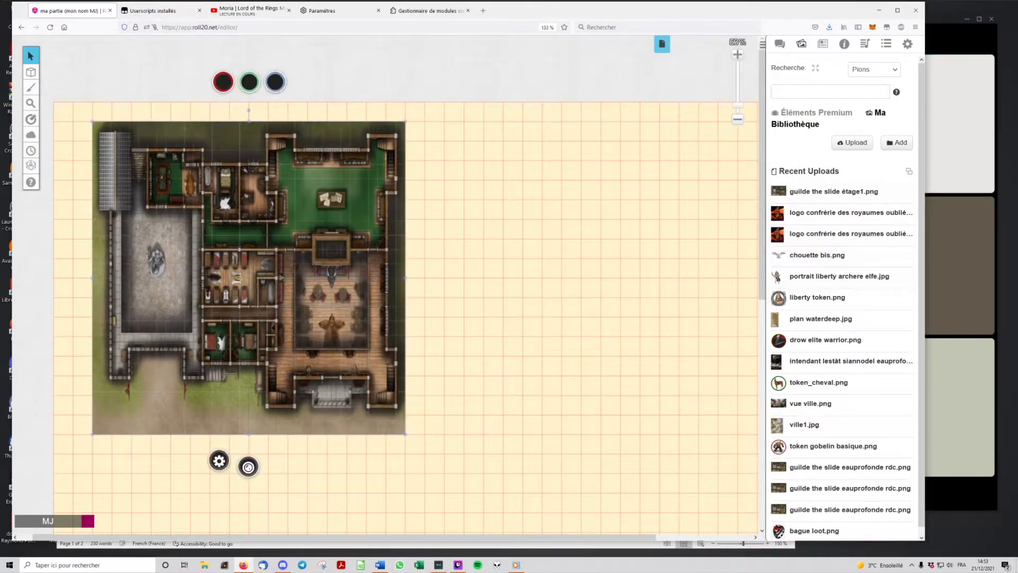
pyautogui.scroll(-3, 436, 318)
pyautogui.moveTo(426, 298); pyautogui.dragTo(724, 496)
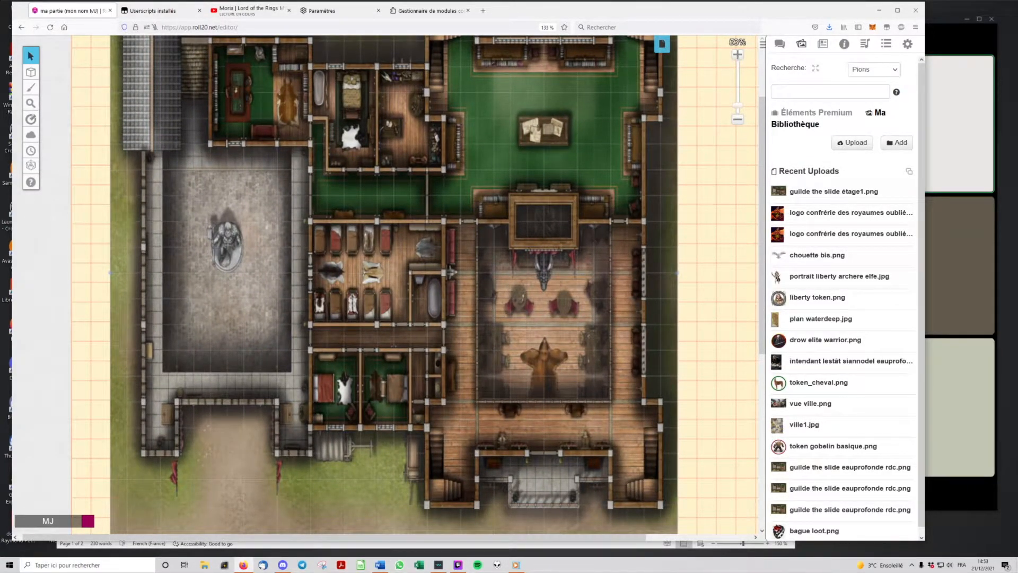
pyautogui.scroll(3, 758, 184)
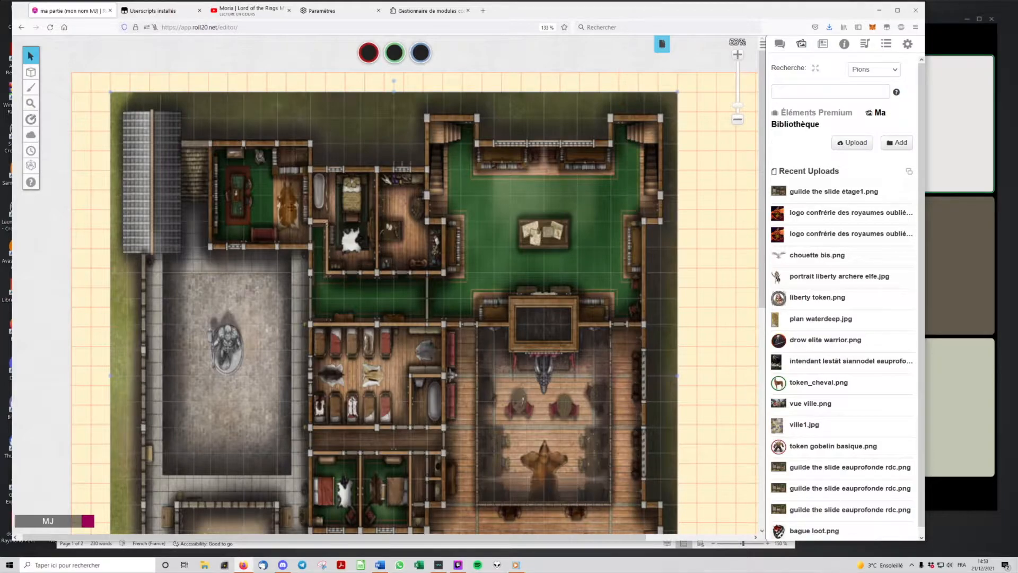
# Send the guild map image to the map layer, Couche de la Carte.
pyautogui.moveTo(31, 76)
pyautogui.click(227, 154)
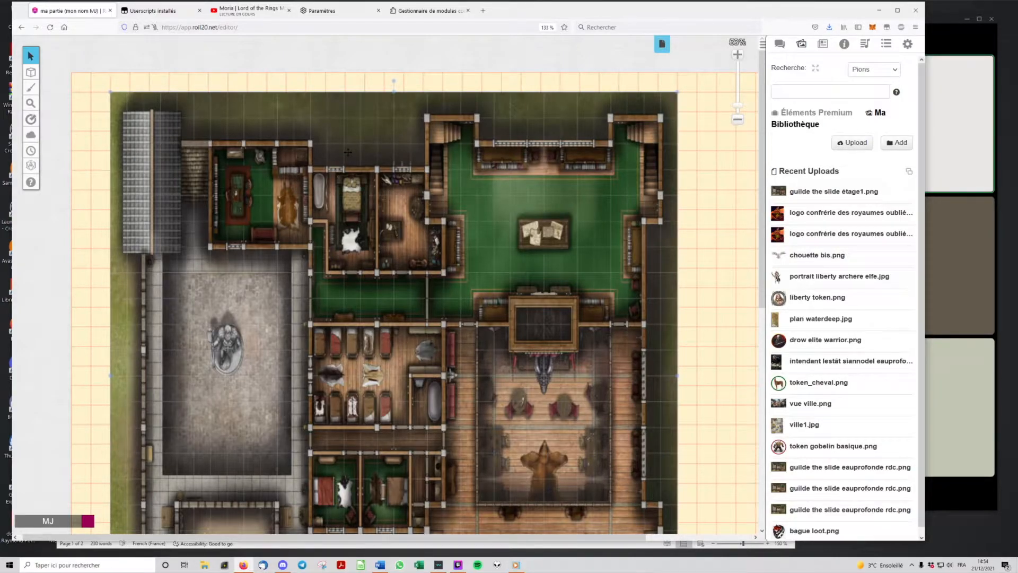
pyautogui.click(686, 182)
pyautogui.click(574, 199)
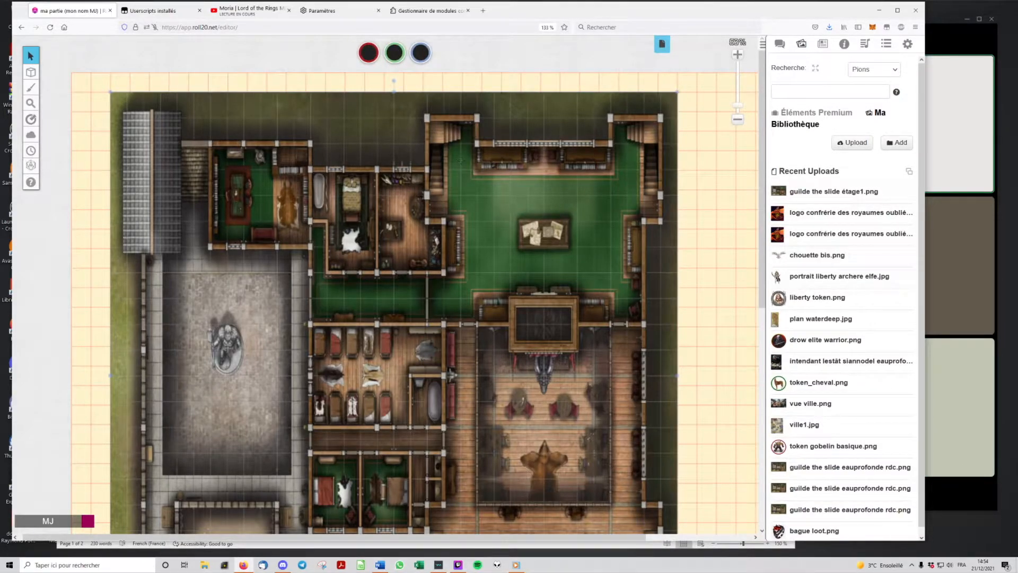
pyautogui.rightClick(372, 151)
pyautogui.moveTo(396, 144)
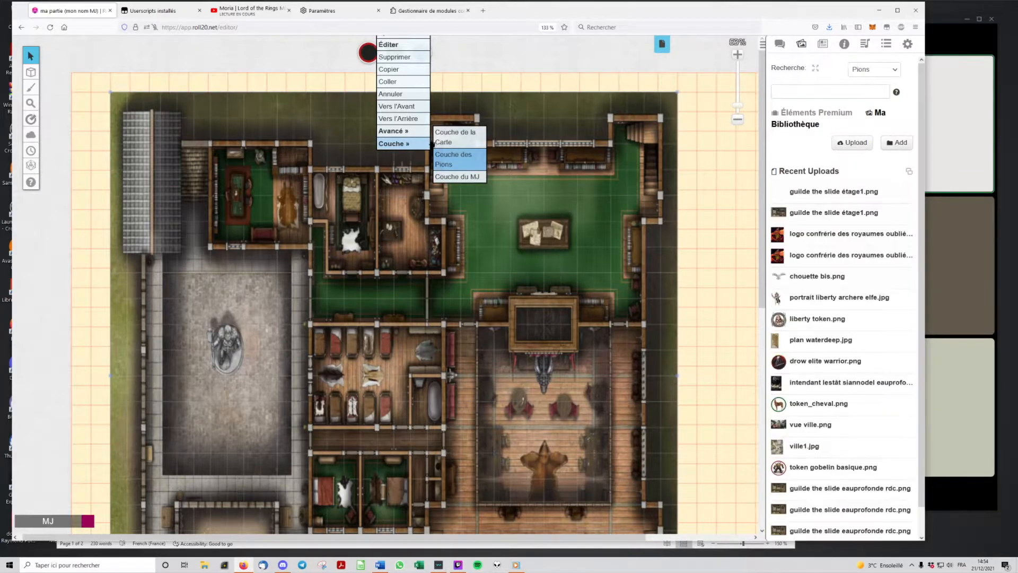
pyautogui.click(455, 137)
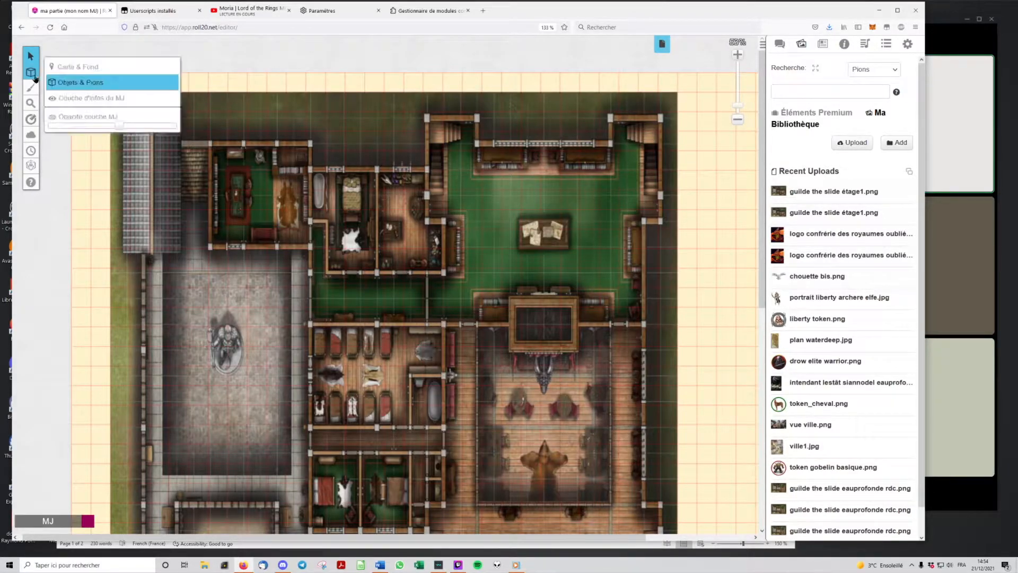
# Switch to the Carte & Fond layer and shift the guild map about one grid square left.
pyautogui.click(83, 67)
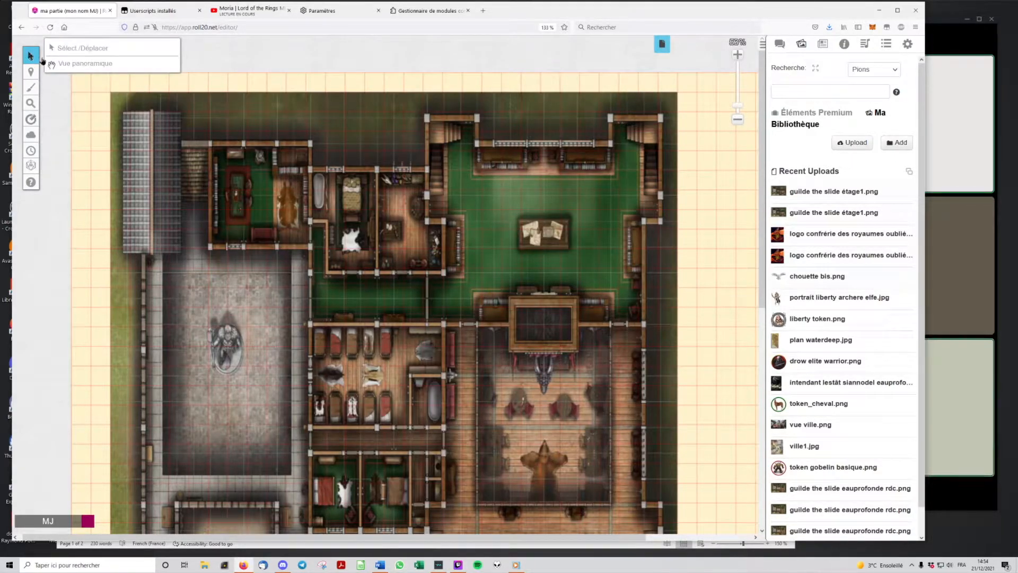
pyautogui.moveTo(454, 163); pyautogui.dragTo(427, 179)
pyautogui.moveTo(521, 214)
pyautogui.mouseDown()
pyautogui.moveTo(531, 212)
pyautogui.moveTo(523, 204)
pyautogui.moveTo(506, 213)
pyautogui.mouseUp()
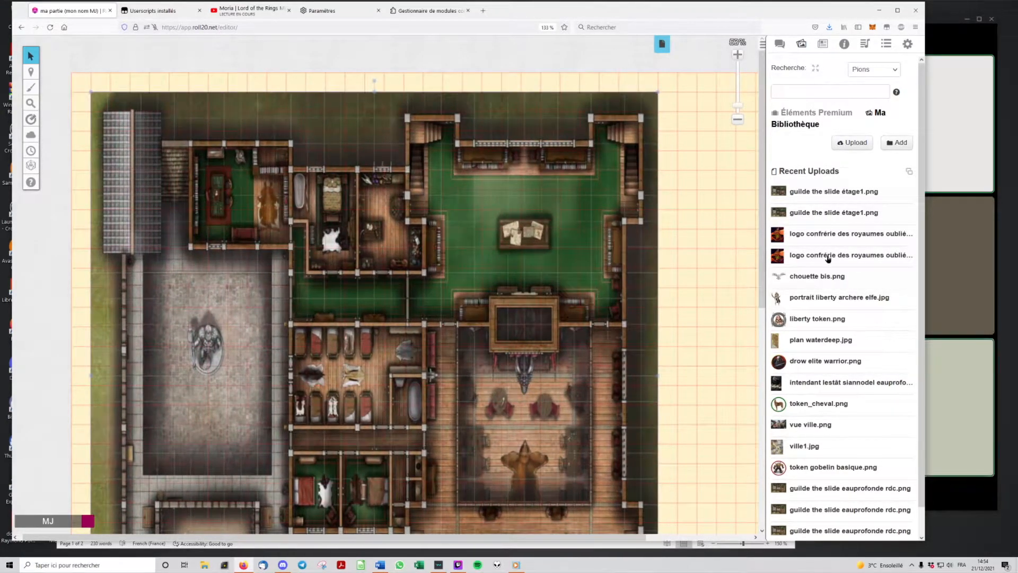
# Widen the browser window and nudge the guild map to align it more closely with the page grid.
pyautogui.moveTo(925, 289); pyautogui.dragTo(995, 290)
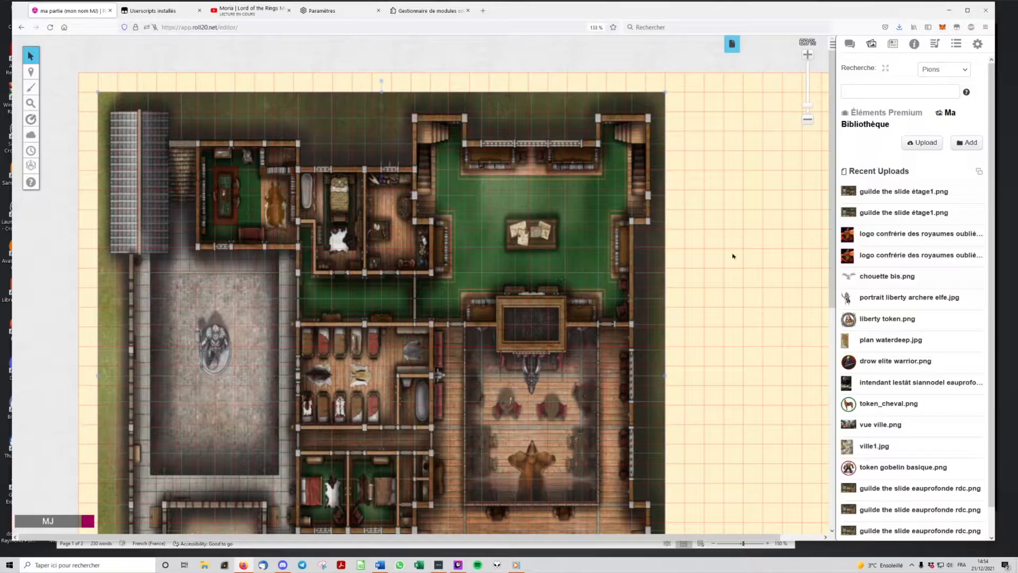
pyautogui.scroll(-5, 833, 287)
pyautogui.moveTo(848, 303); pyautogui.dragTo(841, 192)
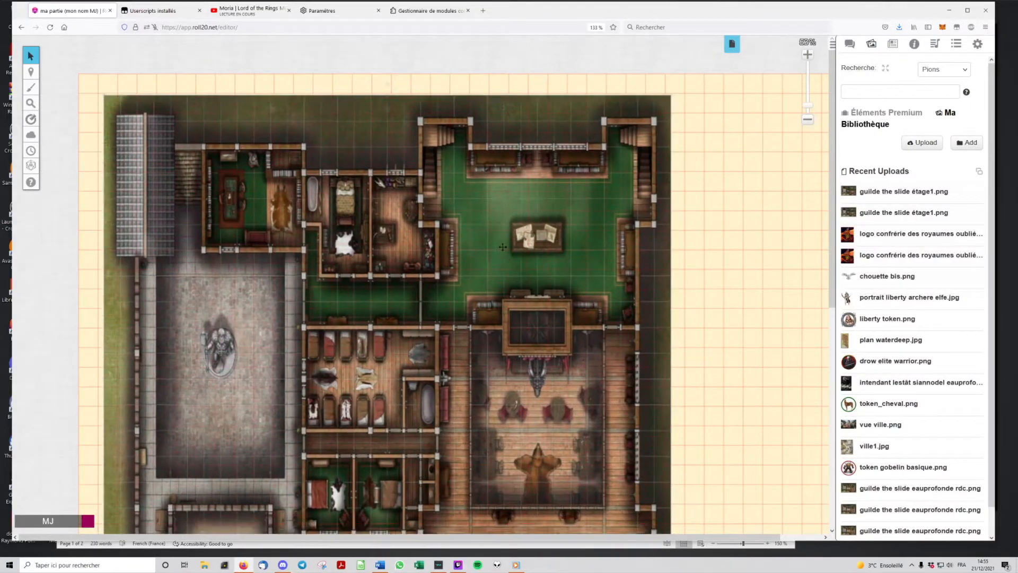
pyautogui.moveTo(454, 237)
pyautogui.mouseDown()
pyautogui.moveTo(470, 239)
pyautogui.moveTo(479, 222)
pyautogui.moveTo(474, 237)
pyautogui.mouseUp()
pyautogui.scroll(1, 559, 249)
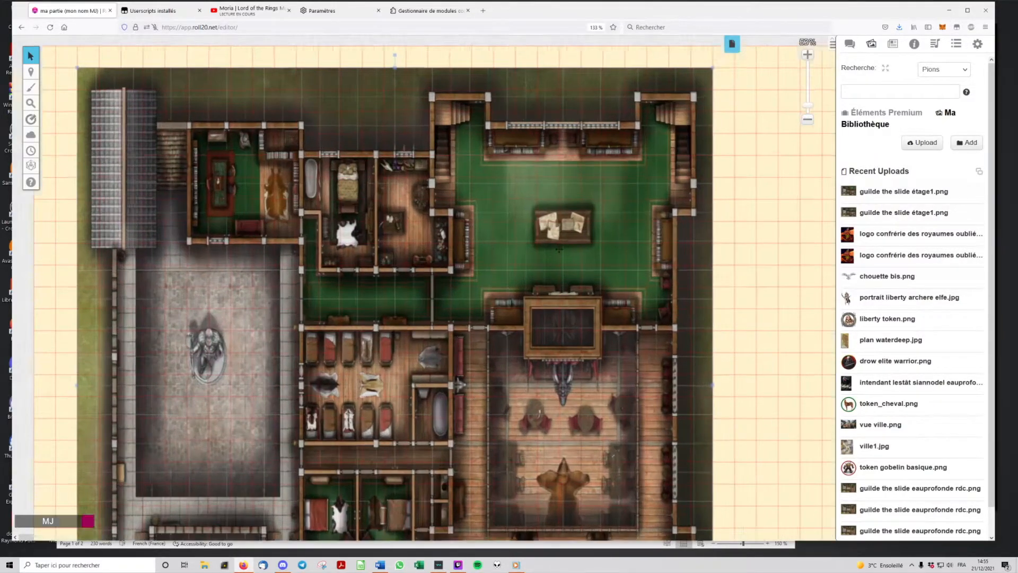
pyautogui.scroll(4, 559, 249)
pyautogui.scroll(1, 520, 219)
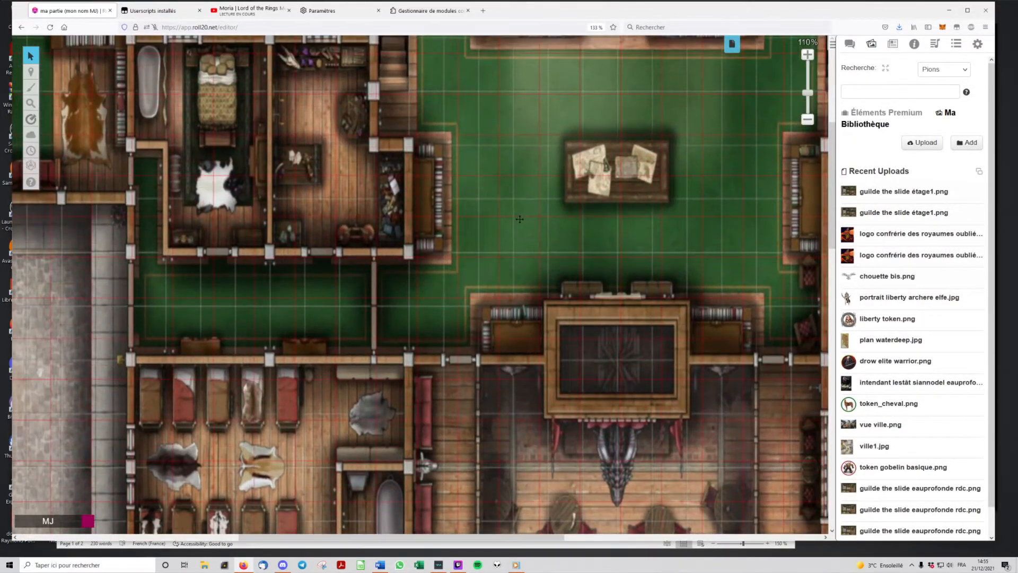
pyautogui.moveTo(477, 206); pyautogui.dragTo(489, 221)
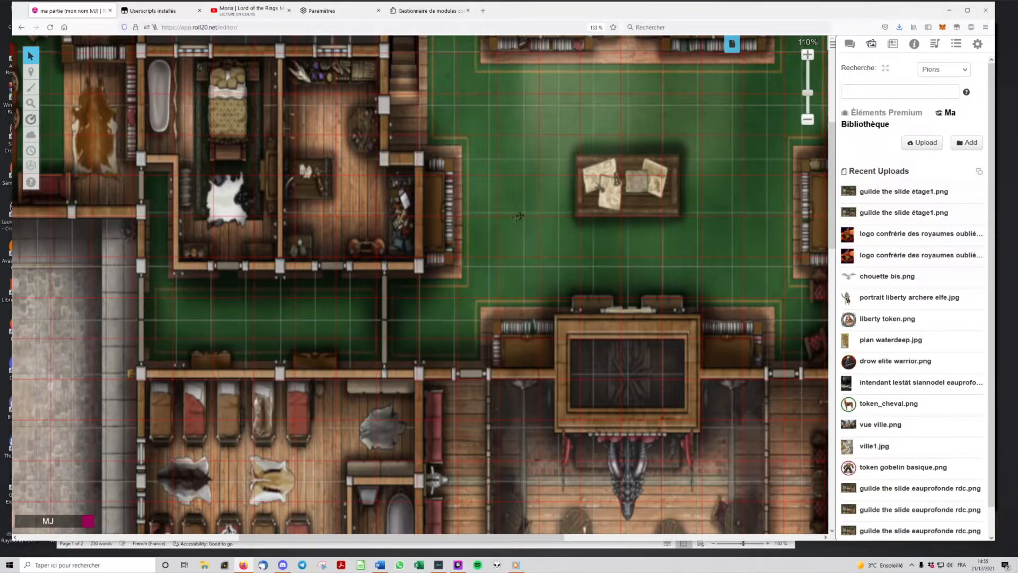
# Stretch the guild map upward by about one grid square and enlarge it from its upper-right corner.
pyautogui.scroll(-5, 521, 215)
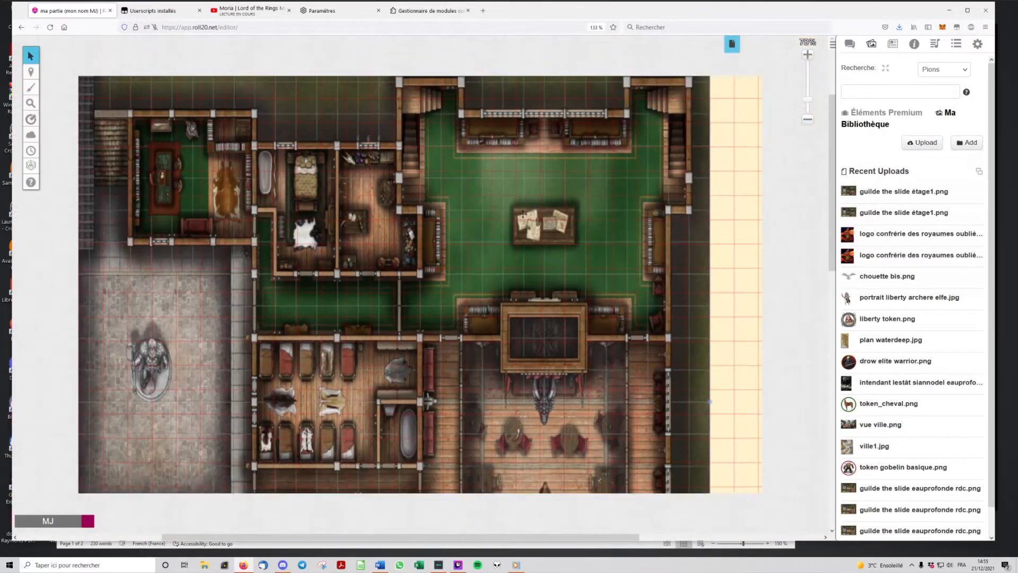
pyautogui.scroll(-2, 524, 214)
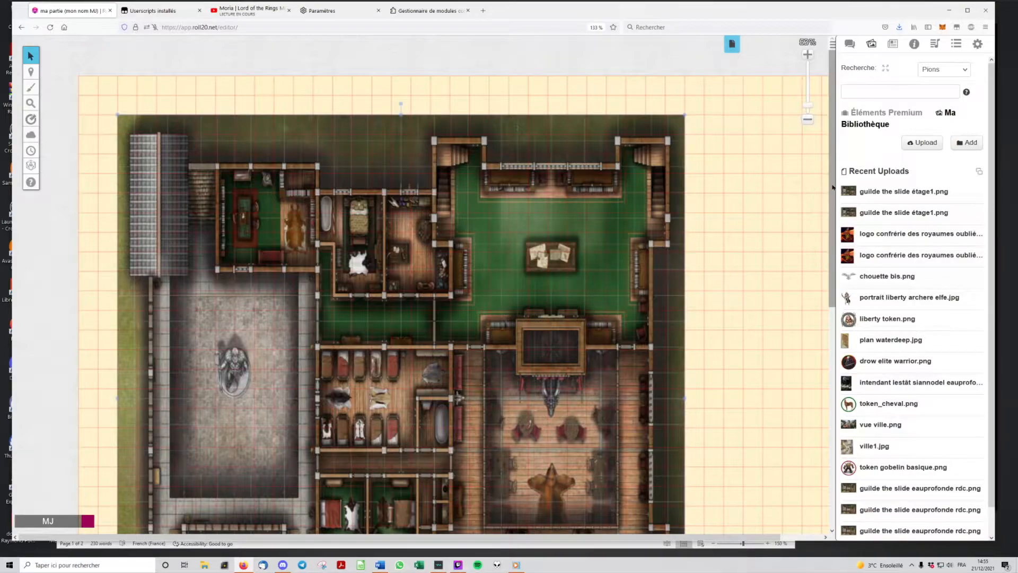
pyautogui.scroll(-1, 833, 196)
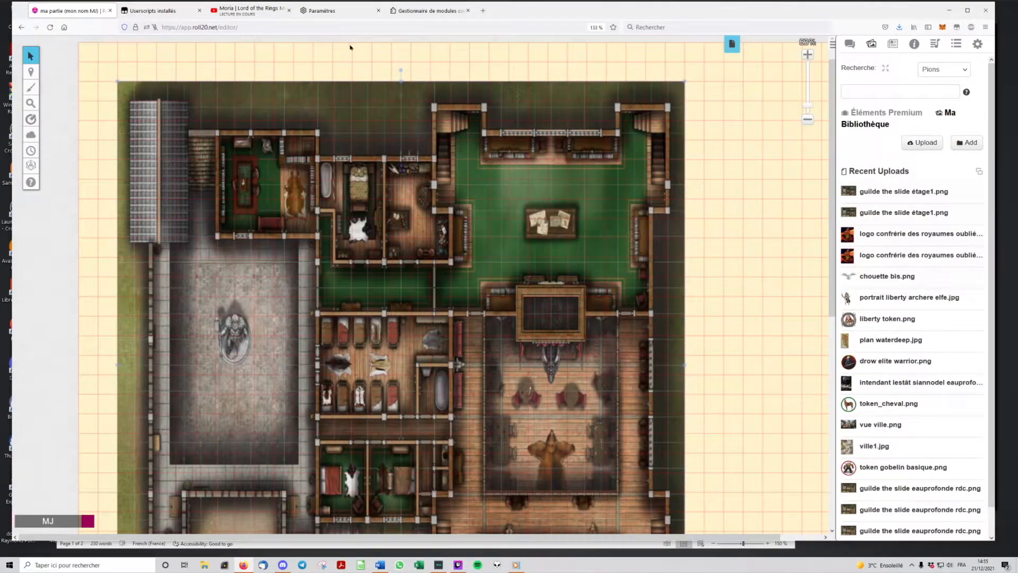
pyautogui.moveTo(402, 85); pyautogui.dragTo(392, 61)
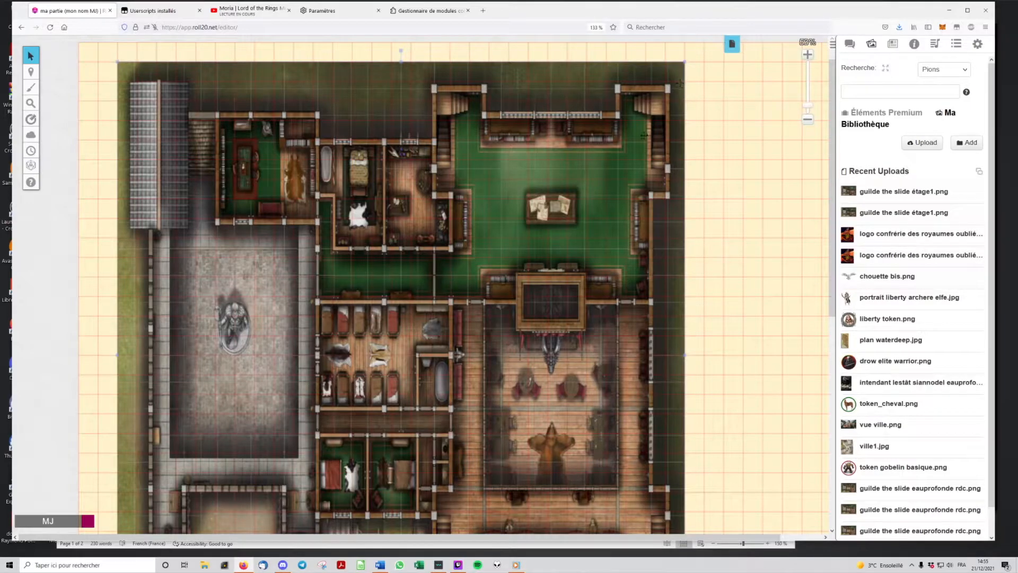
pyautogui.scroll(-2, 726, 175)
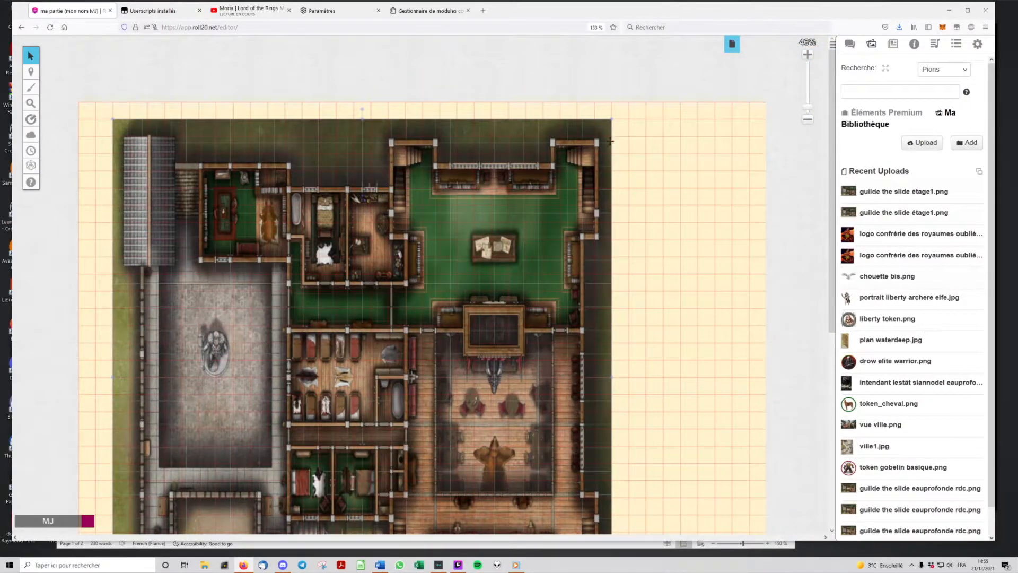
pyautogui.moveTo(609, 121); pyautogui.dragTo(731, 117)
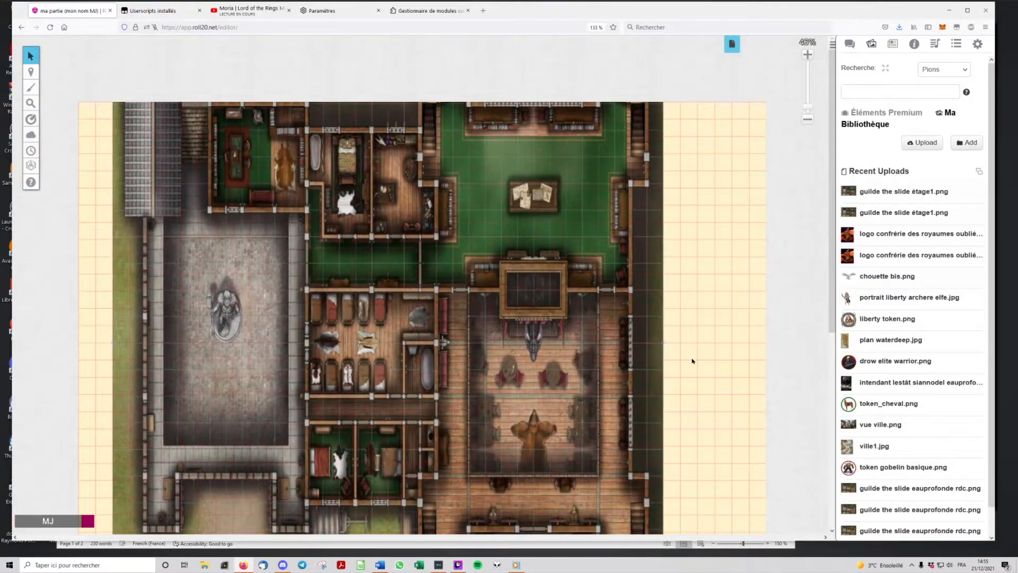
# Move the guild map down the page and stretch it across the page's full width.
pyautogui.scroll(-3, 541, 226)
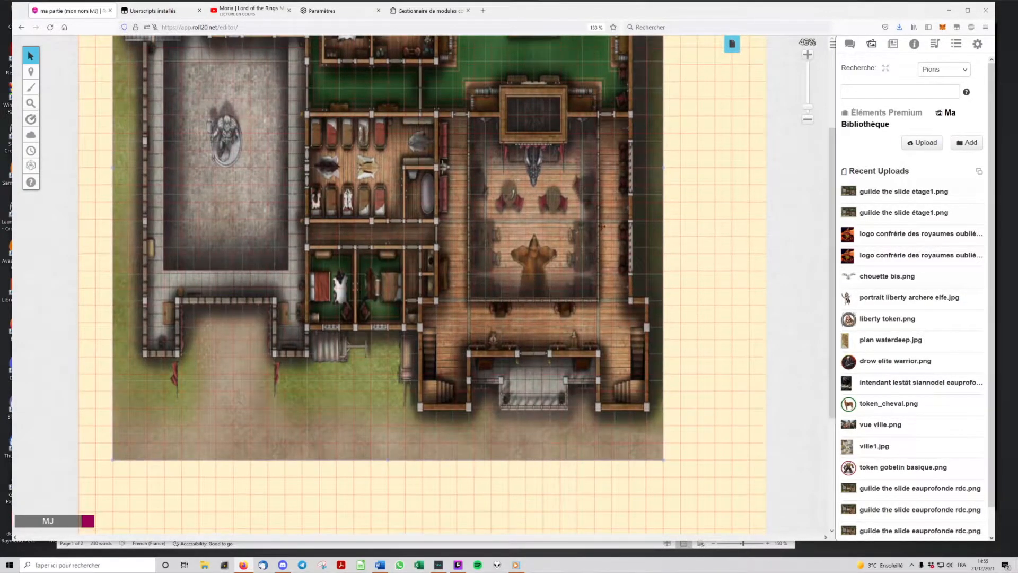
pyautogui.moveTo(541, 227); pyautogui.dragTo(558, 279)
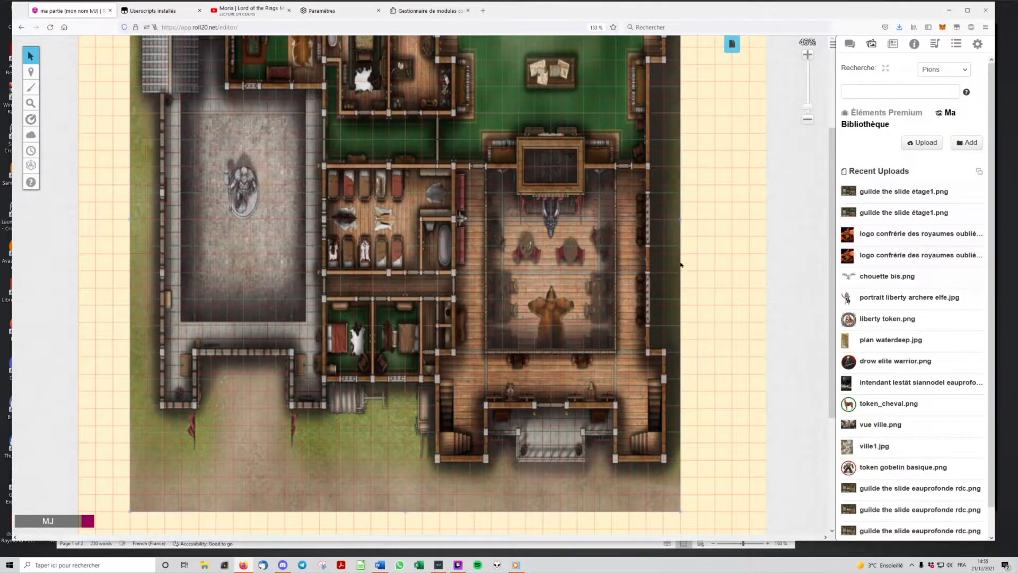
pyautogui.moveTo(682, 219); pyautogui.dragTo(766, 218)
pyautogui.moveTo(705, 232); pyautogui.dragTo(654, 232)
pyautogui.moveTo(716, 219); pyautogui.dragTo(764, 221)
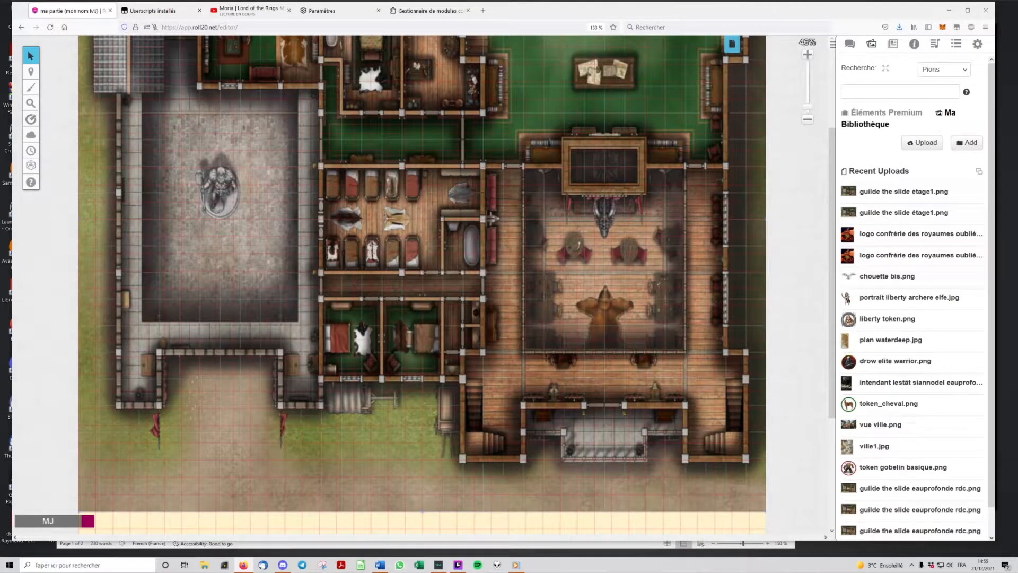
# Reduce the guild map's height to about 22 grid squares and position it one square below the page's top edge.
pyautogui.scroll(3, 829, 365)
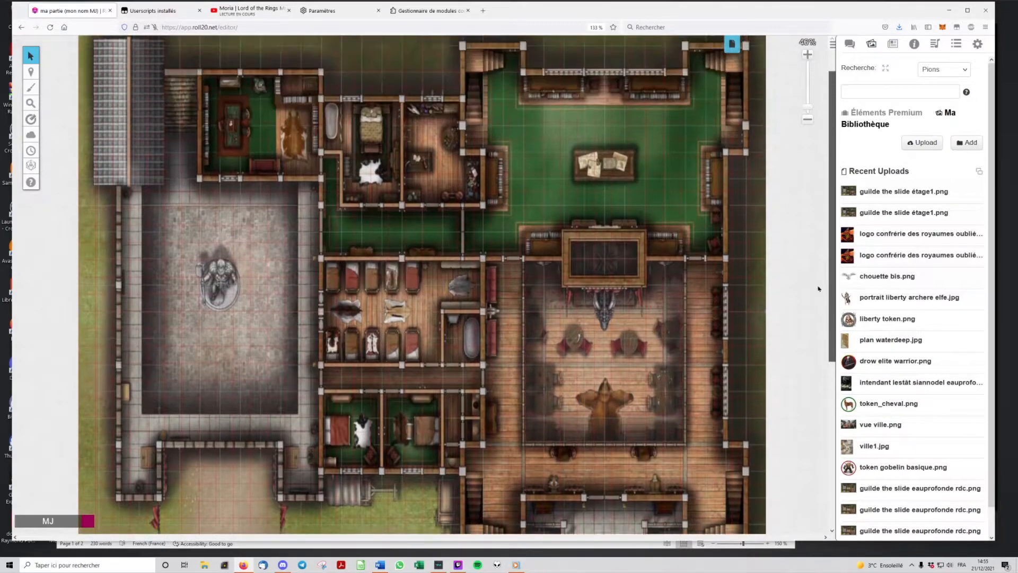
pyautogui.moveTo(408, 139); pyautogui.dragTo(408, 172)
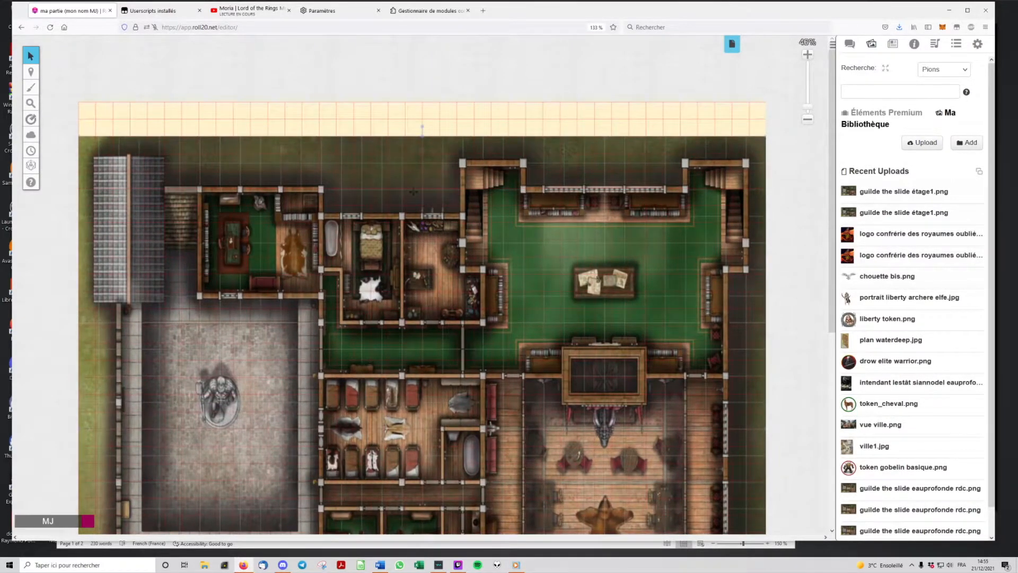
pyautogui.moveTo(423, 135); pyautogui.dragTo(423, 157)
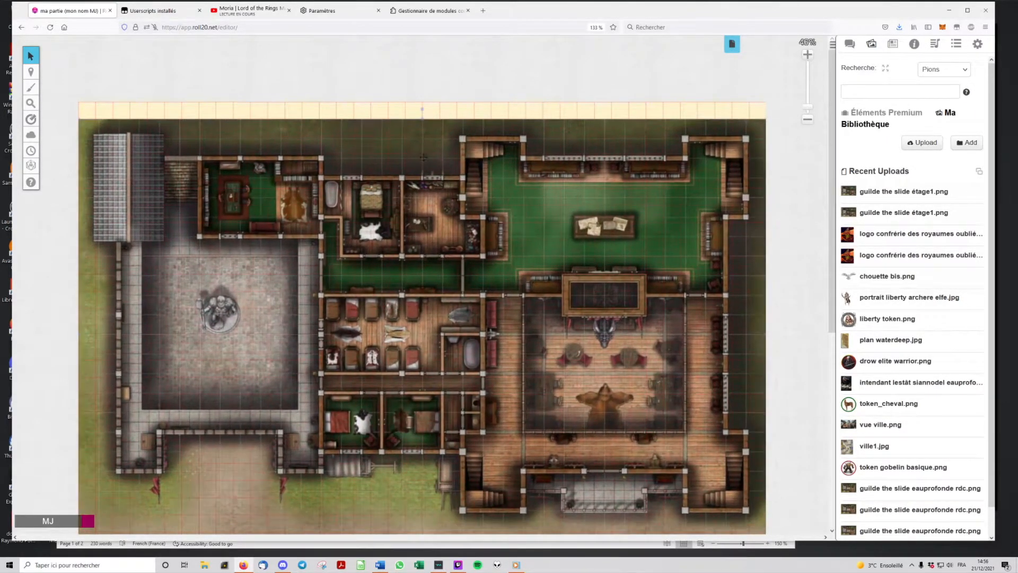
pyautogui.moveTo(421, 119); pyautogui.dragTo(432, 188)
pyautogui.moveTo(578, 383); pyautogui.dragTo(580, 316)
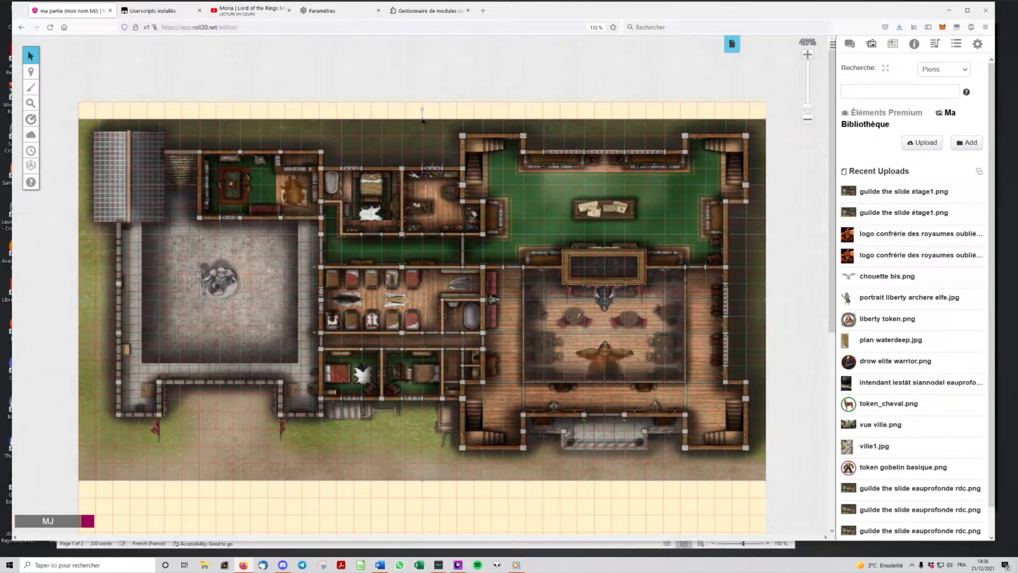
pyautogui.moveTo(423, 118)
pyautogui.mouseDown()
pyautogui.moveTo(429, 144)
pyautogui.moveTo(431, 126)
pyautogui.mouseUp()
pyautogui.moveTo(421, 481); pyautogui.dragTo(438, 497)
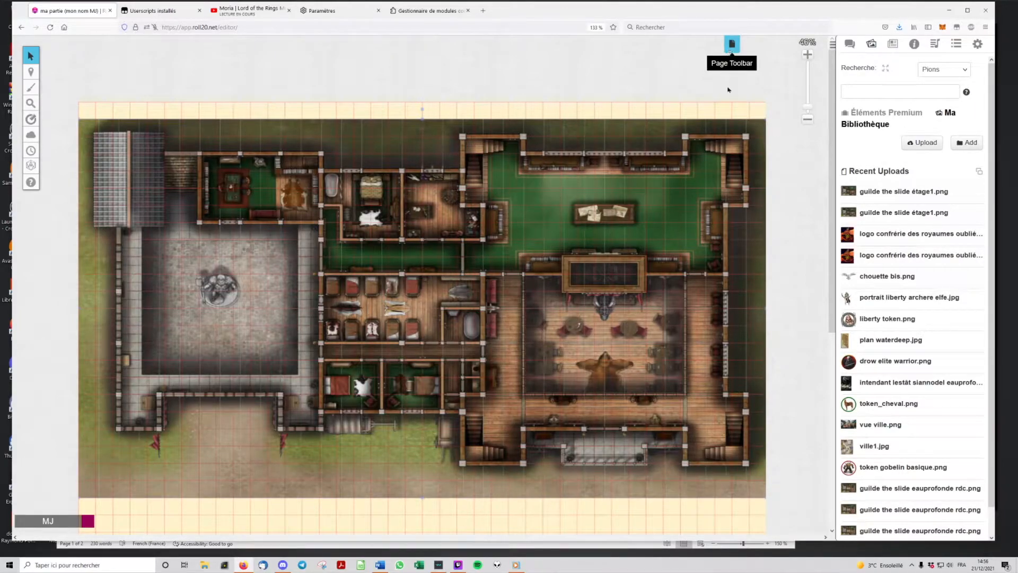
# Set the Guilde RO page's width to 50 squares and save the page settings.
pyautogui.click(730, 52)
pyautogui.moveTo(263, 80)
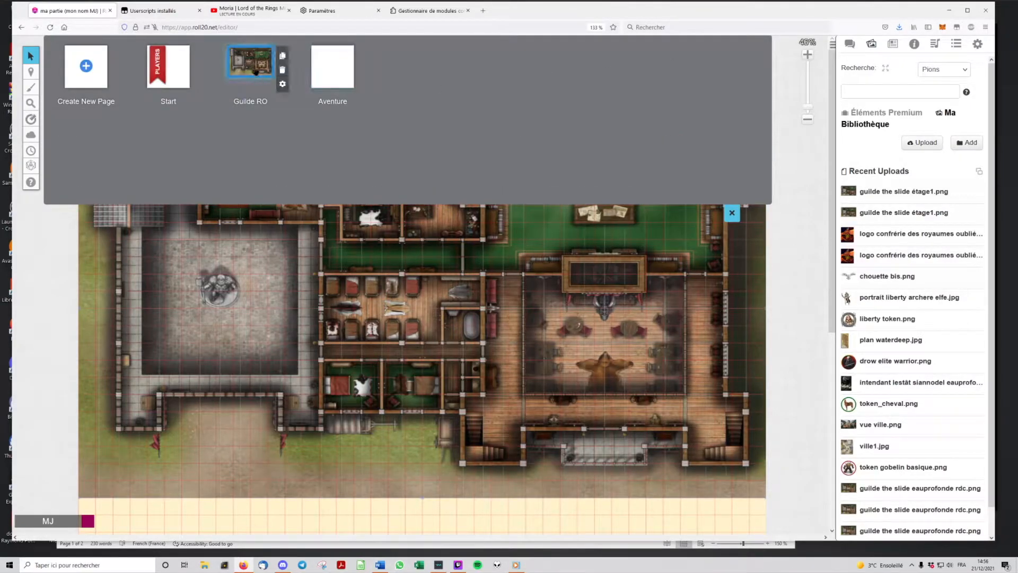
pyautogui.click(283, 84)
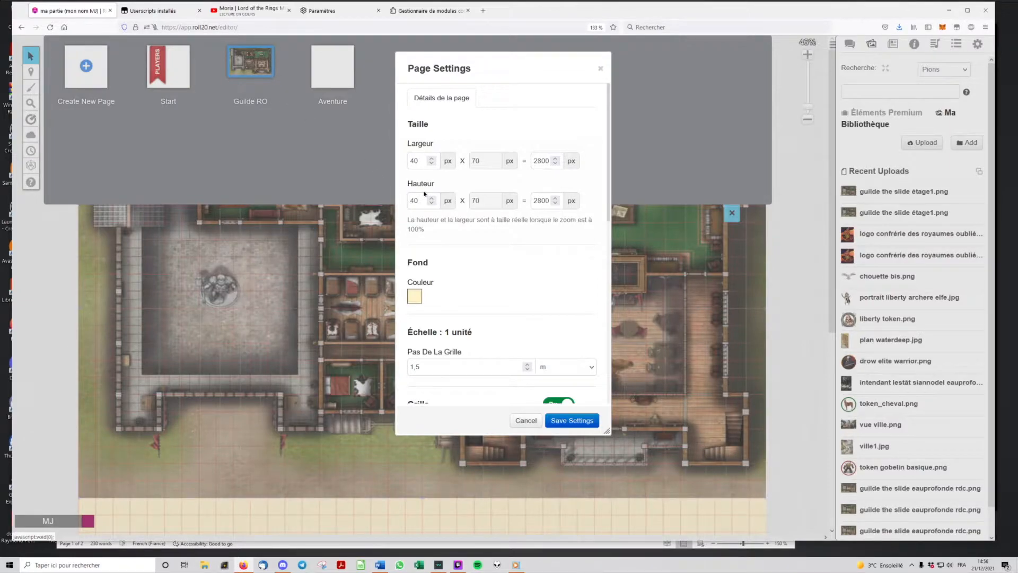
pyautogui.doubleClick(419, 160)
pyautogui.write('50')
pyautogui.click(576, 423)
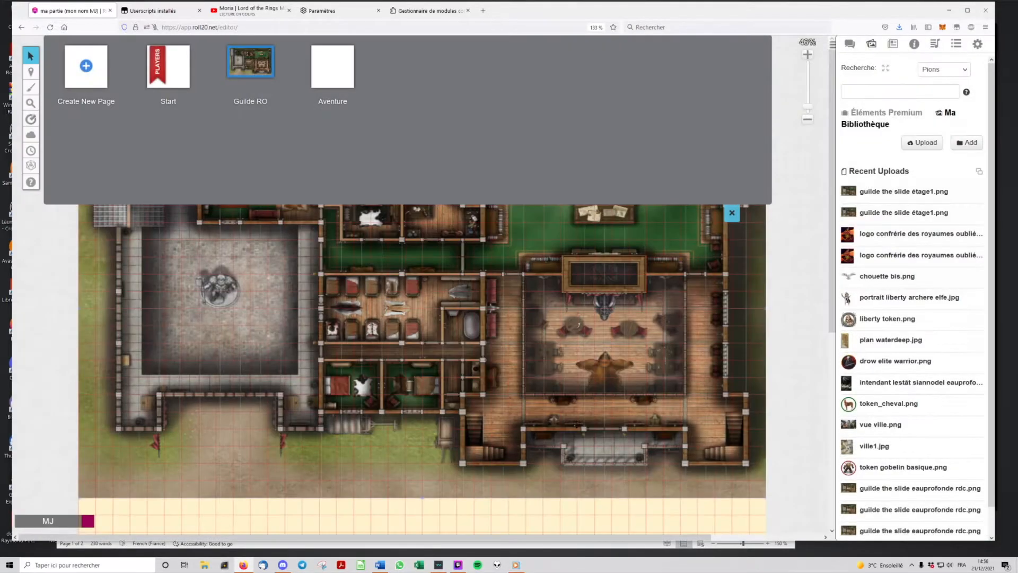
# Close the page list and narrow the guild map from its right edge to about 37 grid squares wide.
pyautogui.click(732, 213)
pyautogui.scroll(-1, 674, 243)
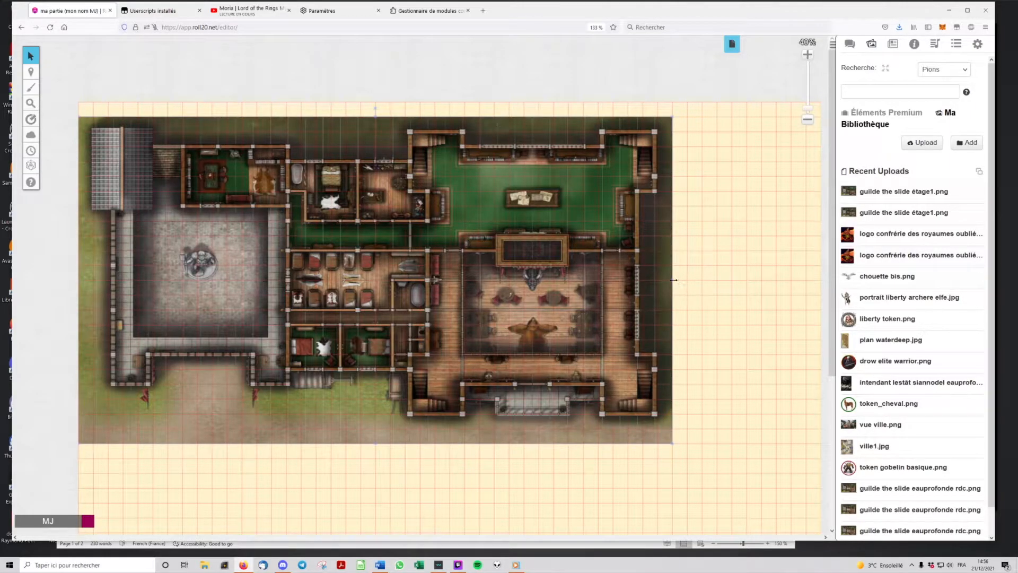
pyautogui.moveTo(674, 281); pyautogui.dragTo(629, 279)
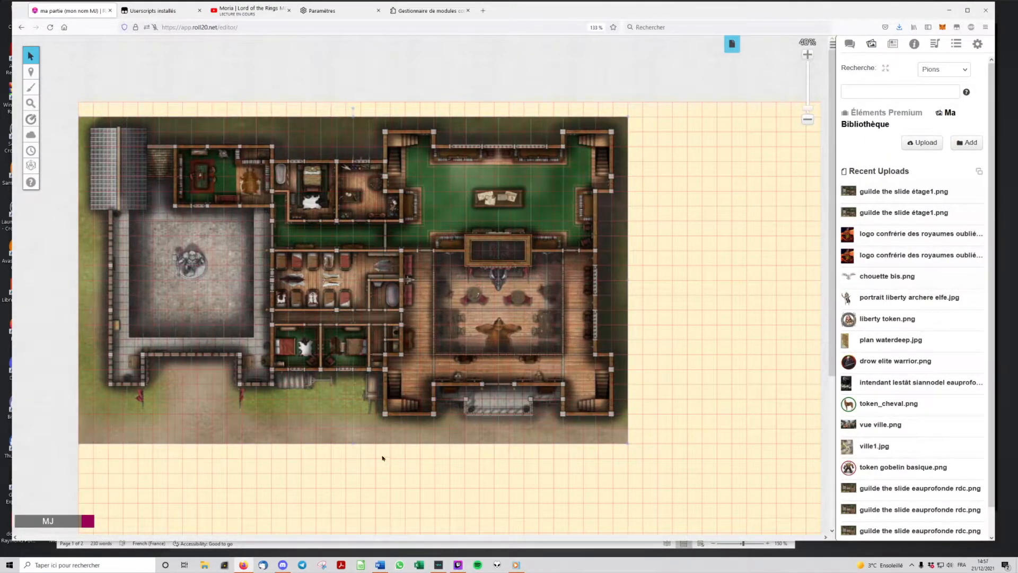
# Move the guild map one square right and narrow it from its right edge to about 34 grid squares wide.
pyautogui.moveTo(352, 443)
pyautogui.mouseDown()
pyautogui.moveTo(353, 463)
pyautogui.moveTo(358, 444)
pyautogui.mouseUp()
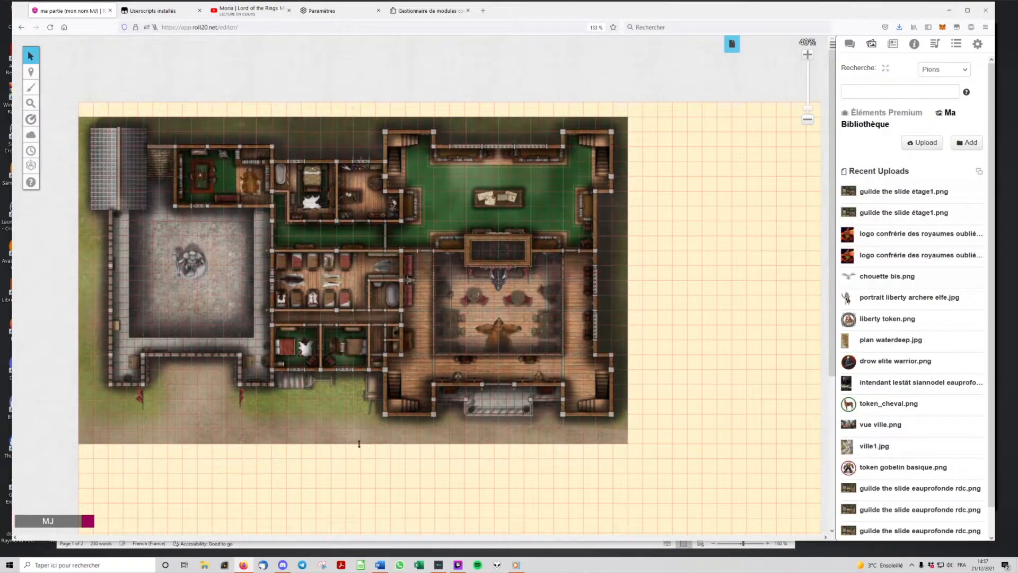
pyautogui.moveTo(300, 378); pyautogui.dragTo(315, 380)
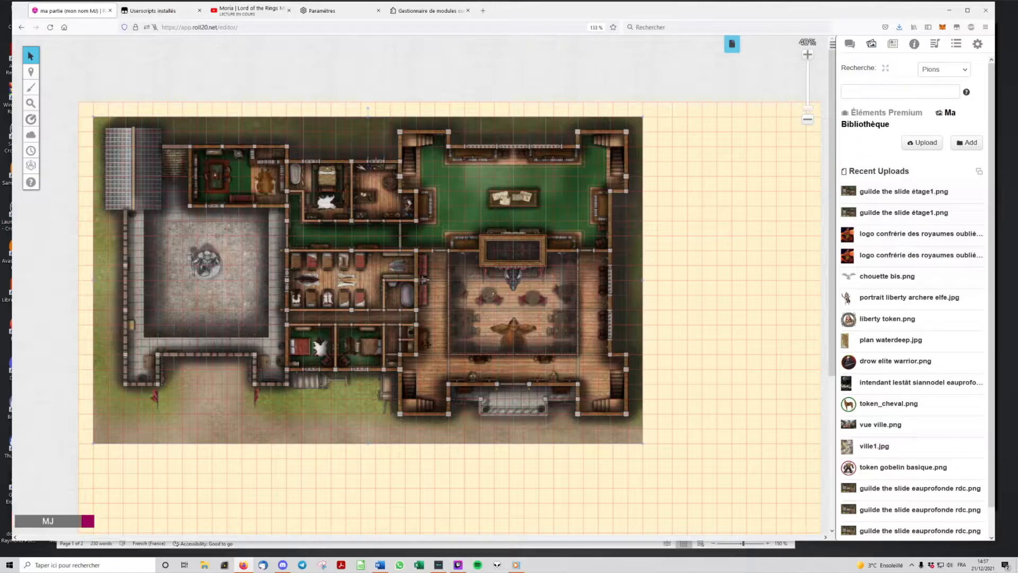
pyautogui.scroll(3, 435, 413)
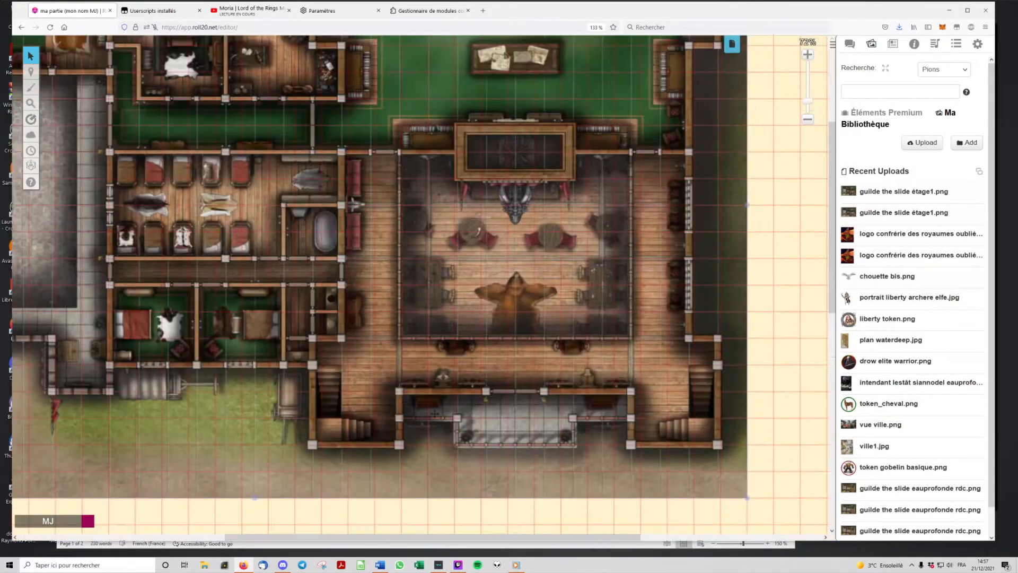
pyautogui.scroll(-3, 689, 219)
pyautogui.scroll(1, 689, 219)
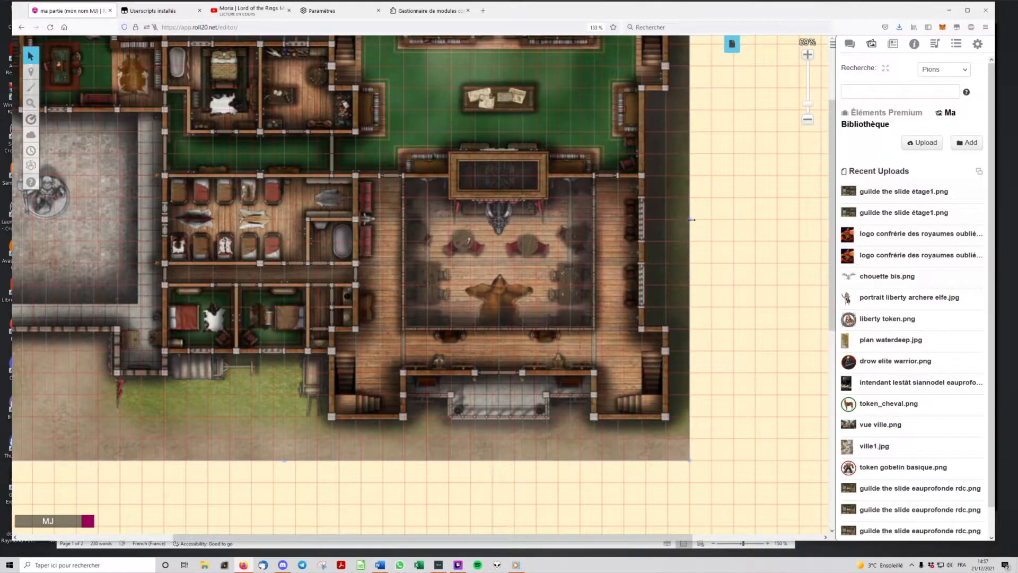
pyautogui.moveTo(677, 219); pyautogui.dragTo(627, 240)
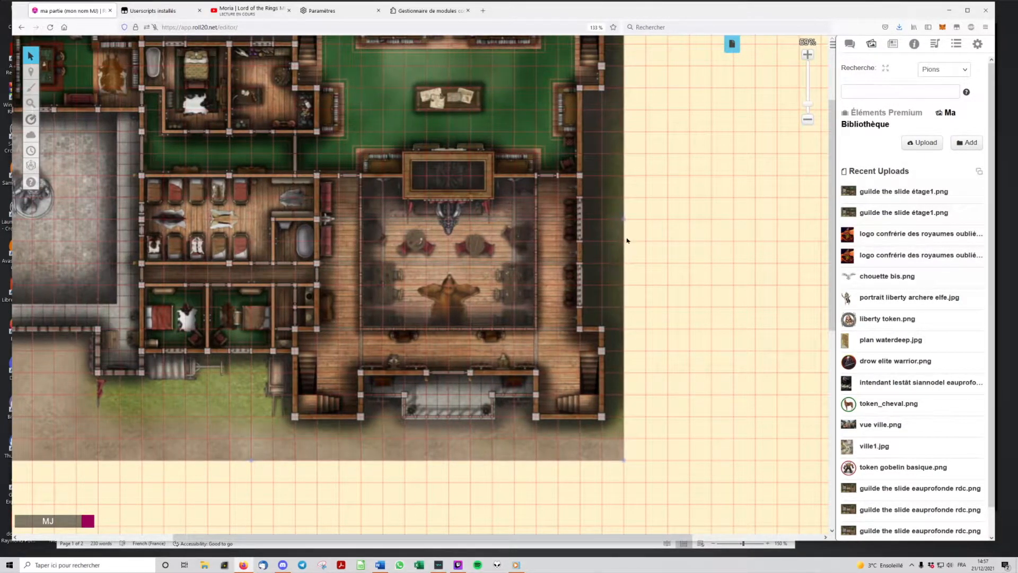
# Shift the guild map three grid squares to the right on the page.
pyautogui.scroll(-2, 675, 244)
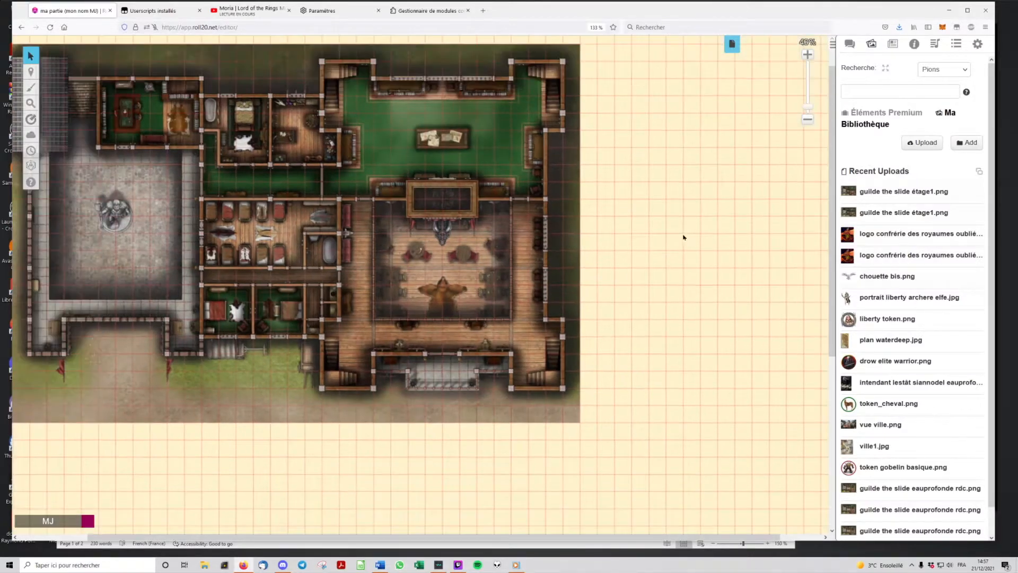
pyautogui.moveTo(832, 291); pyautogui.dragTo(832, 272)
pyautogui.moveTo(370, 350); pyautogui.dragTo(421, 347)
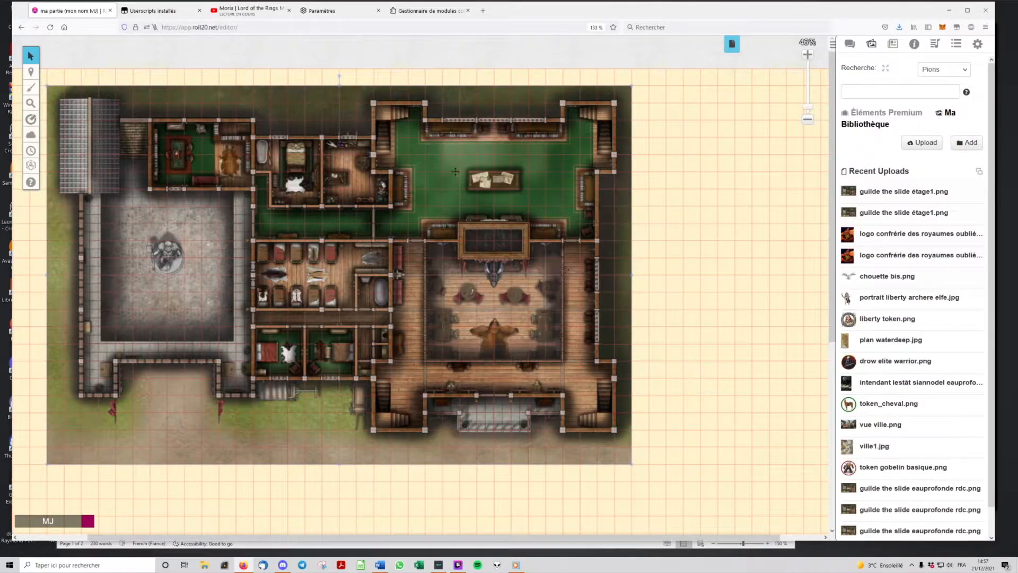
# Measure several distances on the guild map, including across the upper rooms, along the building's right side and across the courtyard.
pyautogui.click(31, 121)
pyautogui.moveTo(142, 437); pyautogui.dragTo(341, 363)
pyautogui.moveTo(199, 173); pyautogui.dragTo(446, 173)
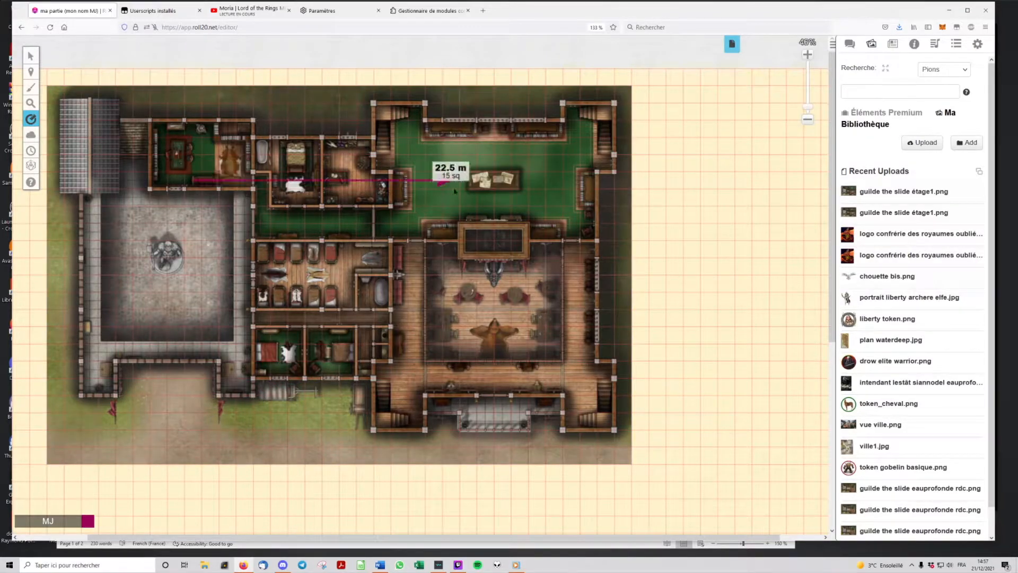
pyautogui.moveTo(623, 110); pyautogui.dragTo(617, 436)
pyautogui.moveTo(109, 283); pyautogui.dragTo(233, 281)
pyautogui.moveTo(377, 461); pyautogui.dragTo(408, 460)
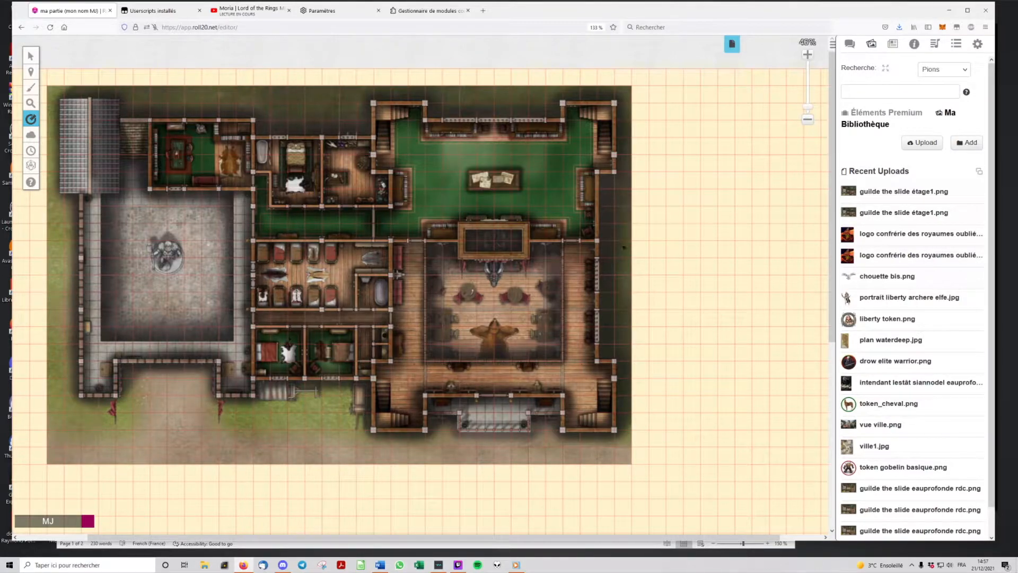
# Change the Guilde RO page's grid colour to pale cream, lower the GM shadow opacity, and save the page settings.
pyautogui.click(732, 44)
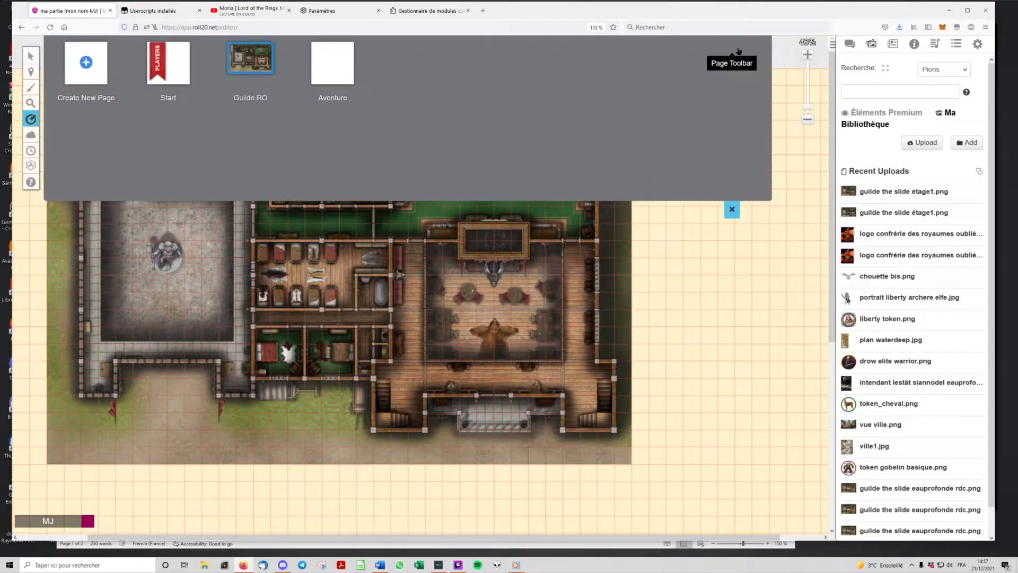
pyautogui.moveTo(263, 95)
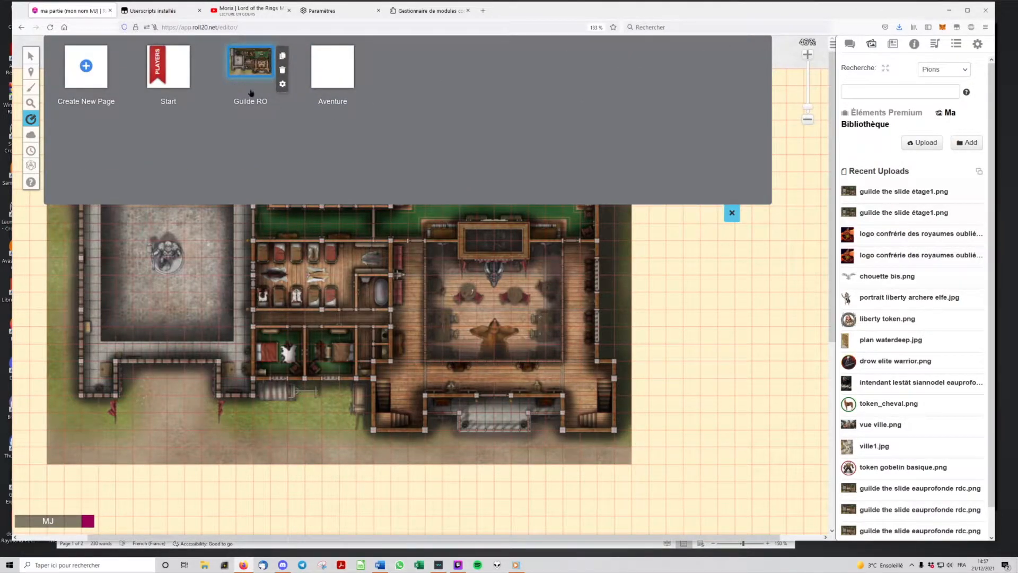
pyautogui.click(282, 84)
pyautogui.scroll(-6, 538, 280)
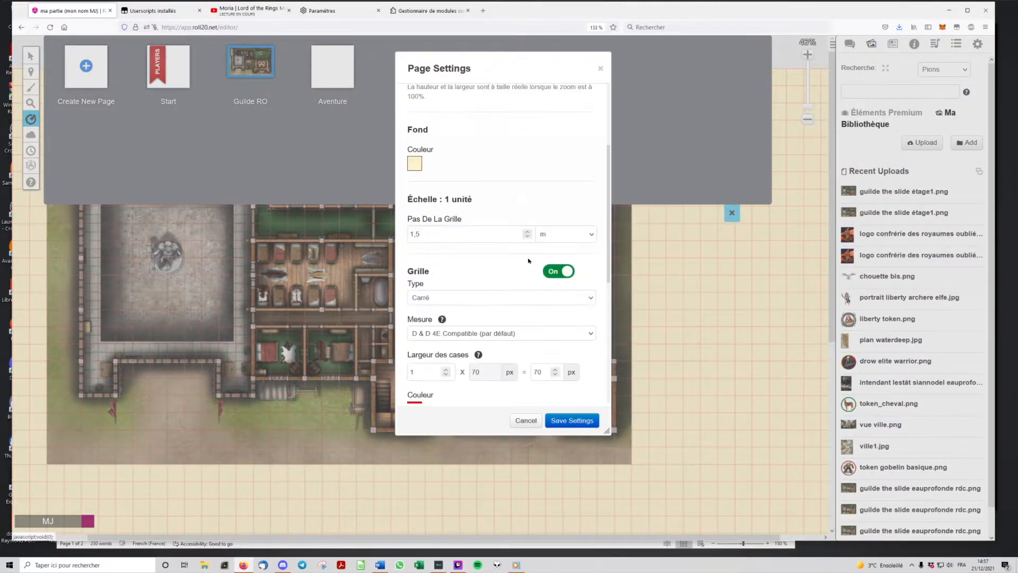
pyautogui.click(417, 228)
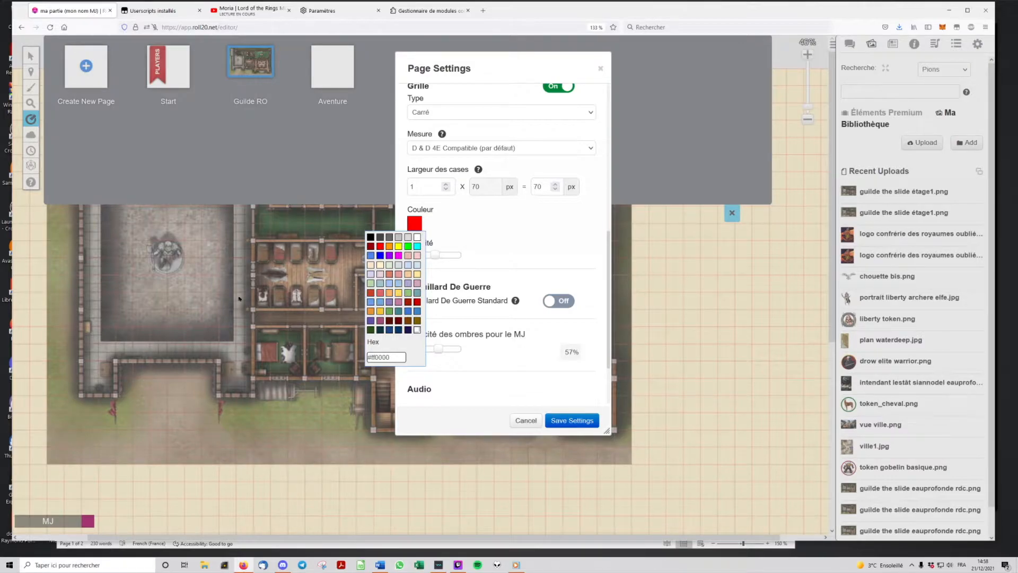
pyautogui.click(371, 265)
pyautogui.moveTo(436, 350); pyautogui.dragTo(425, 351)
pyautogui.click(584, 422)
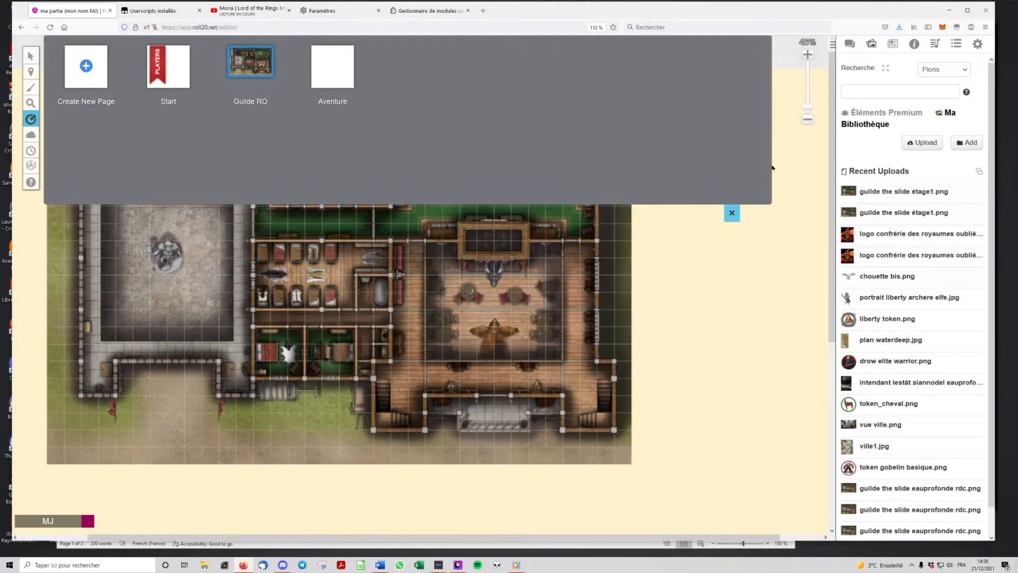
pyautogui.click(732, 213)
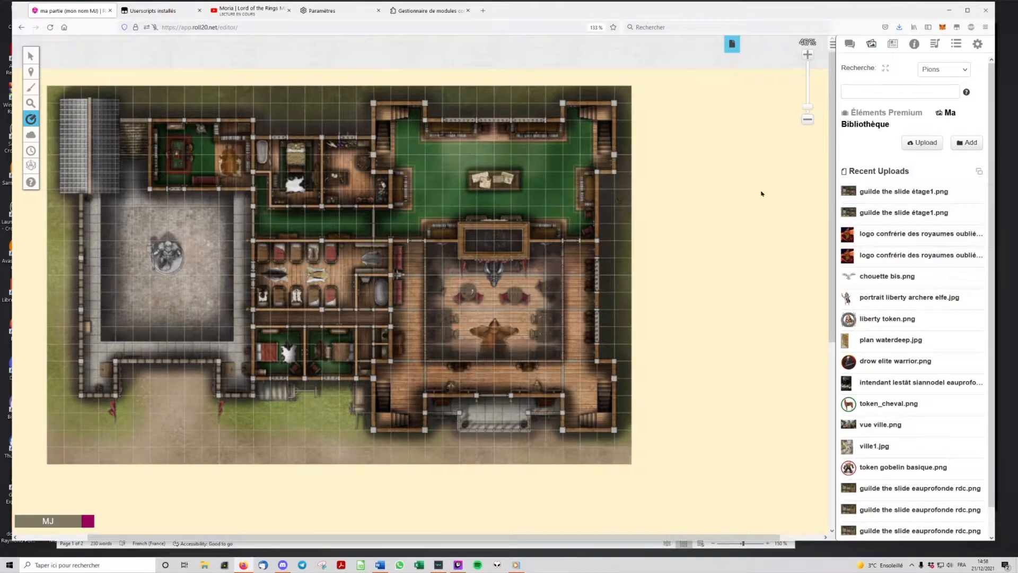
pyautogui.scroll(-2, 616, 268)
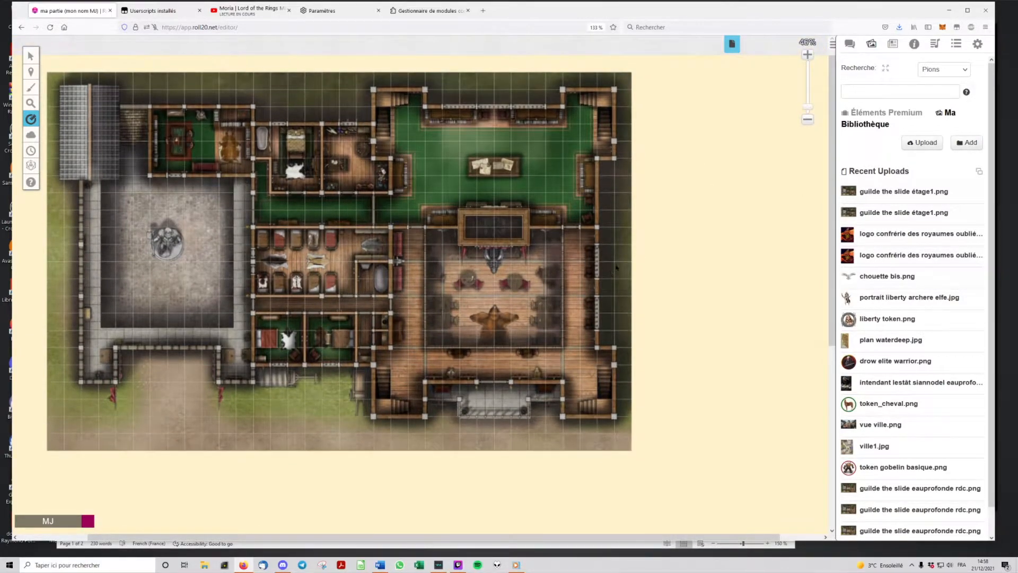
pyautogui.scroll(5, 753, 268)
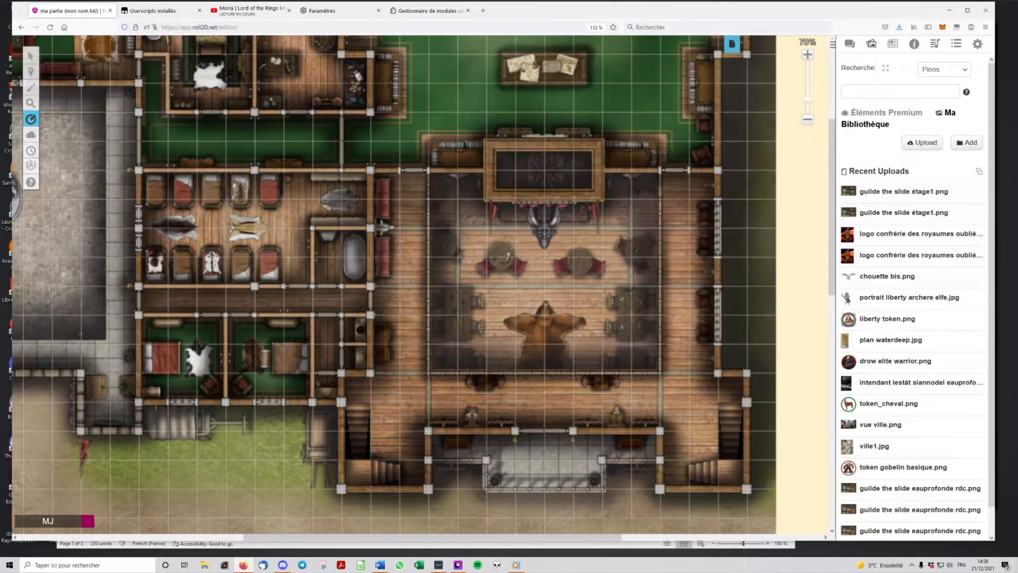
pyautogui.moveTo(753, 265); pyautogui.dragTo(395, 300)
pyautogui.scroll(3, 586, 253)
pyautogui.scroll(-3, 482, 297)
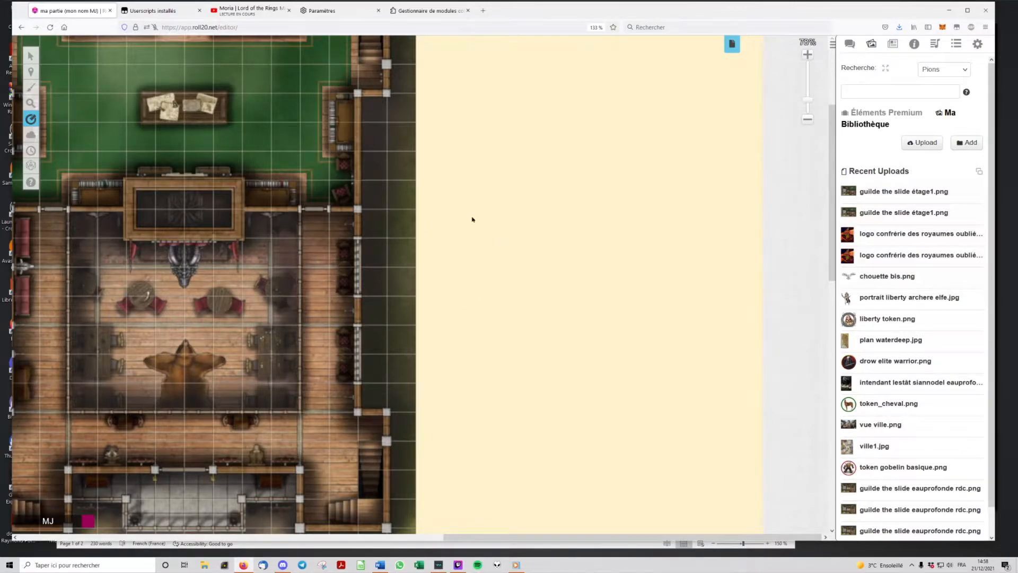
pyautogui.scroll(-5, 495, 230)
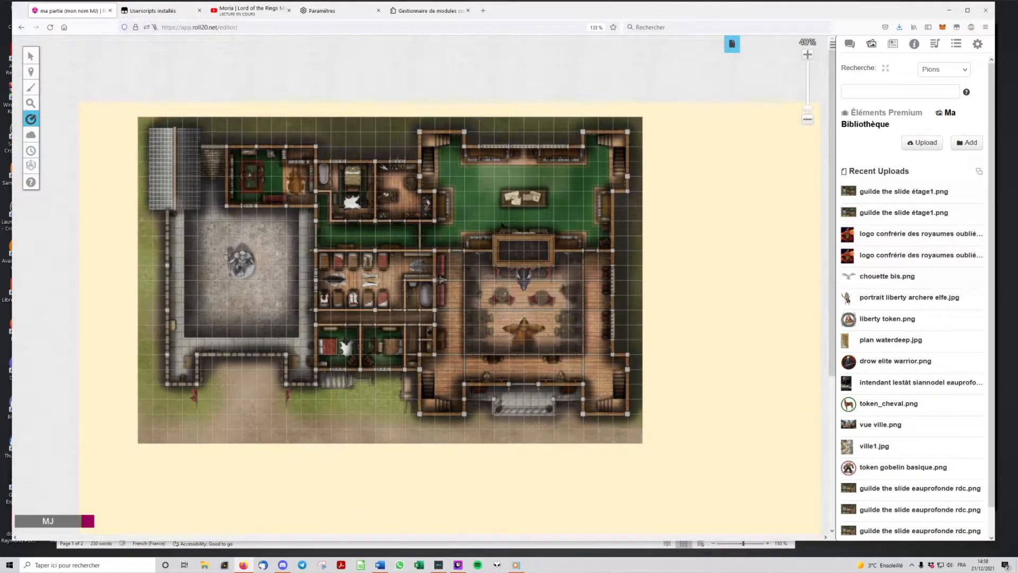
# With the map layer active, move the guild map left until it sits one grid square from the page's left edge.
pyautogui.moveTo(32, 72)
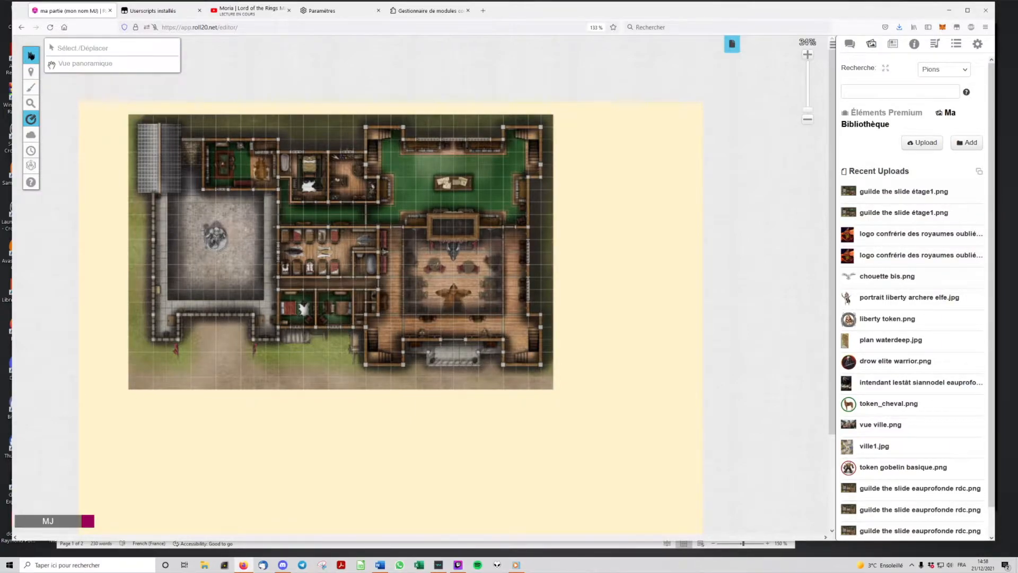
pyautogui.click(75, 82)
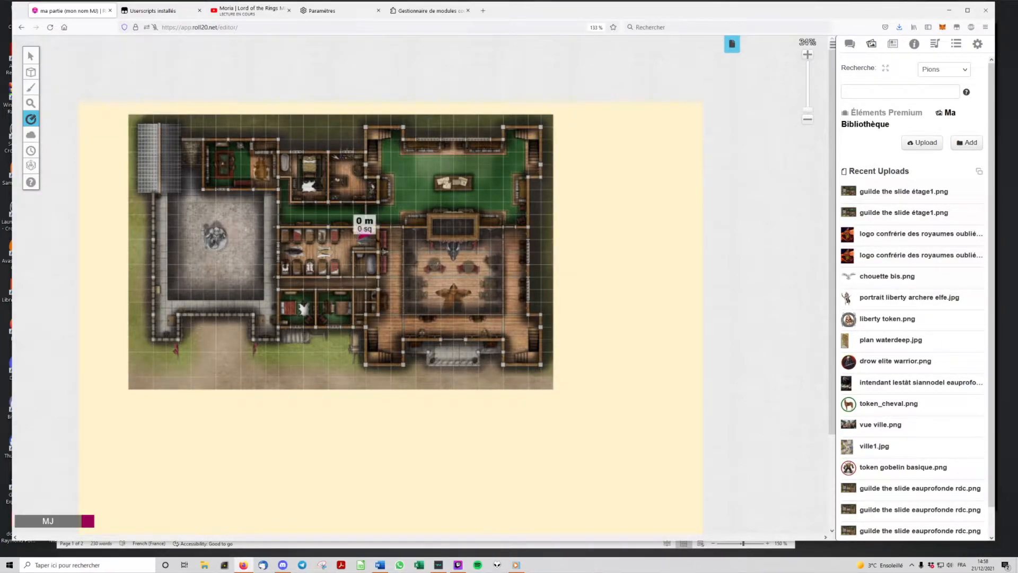
pyautogui.click(31, 56)
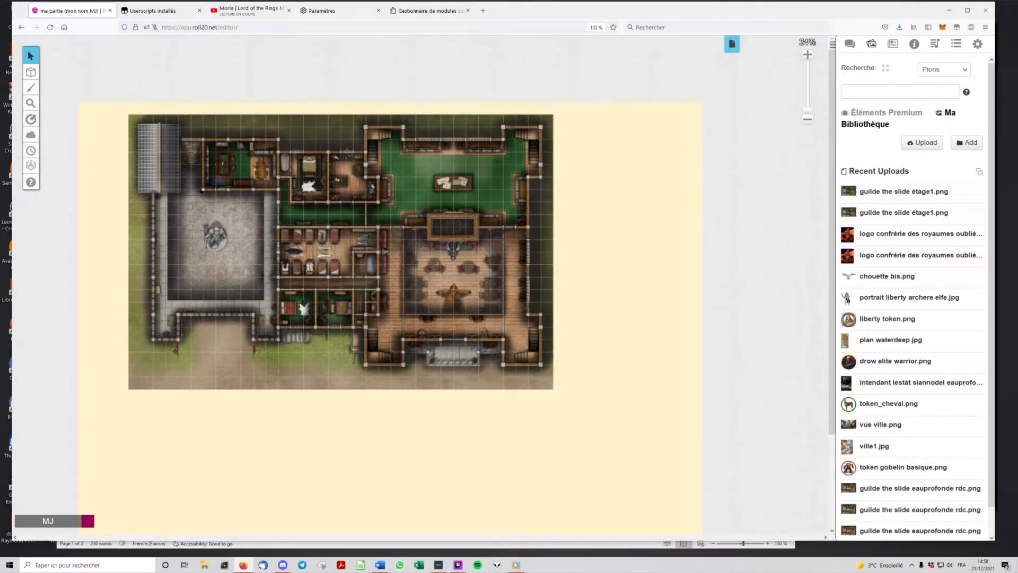
pyautogui.moveTo(34, 74)
pyautogui.click(82, 70)
pyautogui.moveTo(263, 201); pyautogui.dragTo(226, 201)
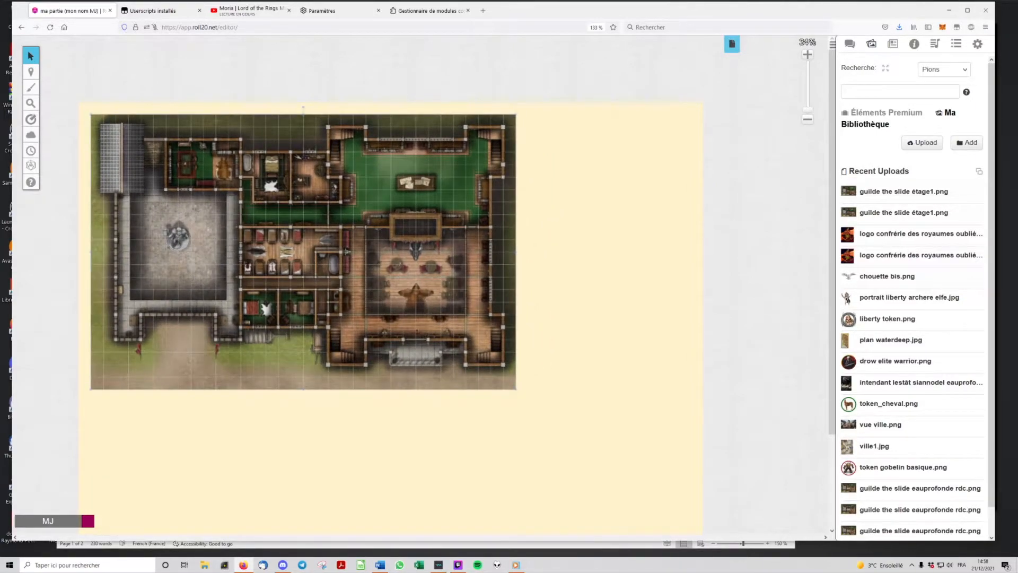
pyautogui.scroll(-3, 827, 239)
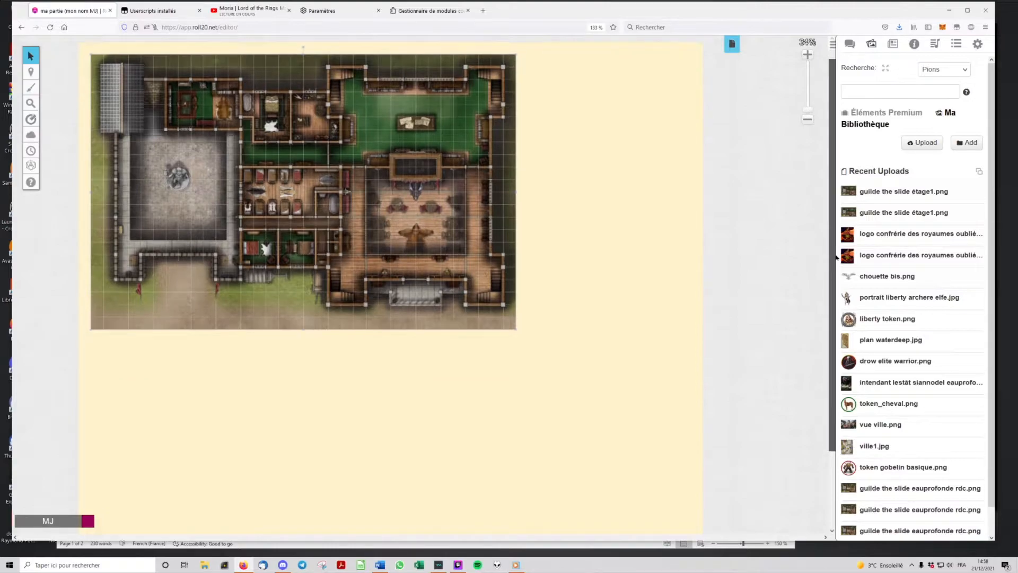
pyautogui.scroll(1, 835, 242)
pyautogui.moveTo(838, 246); pyautogui.dragTo(836, 247)
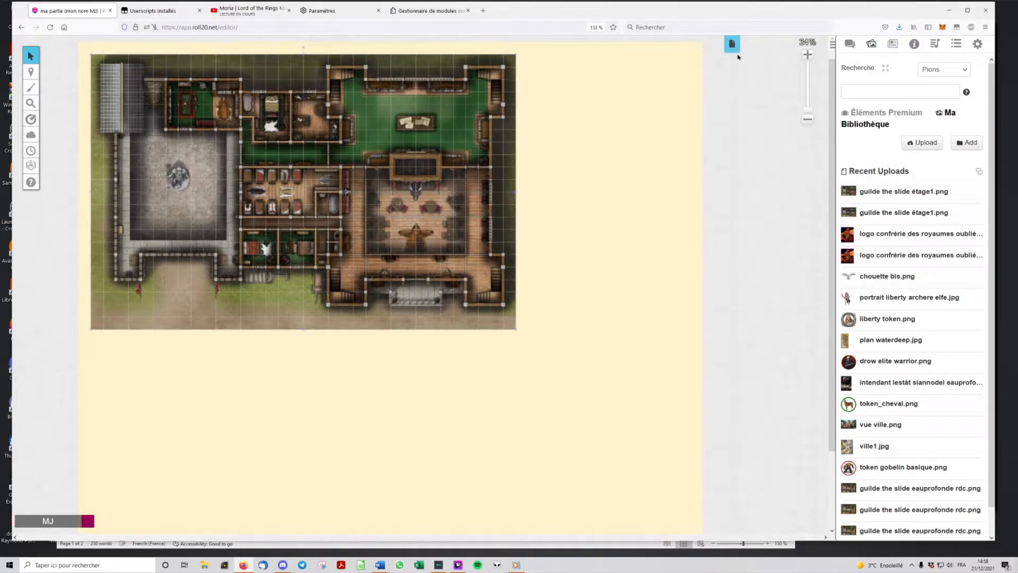
# Open the journal and reselect the Guilde RO page from the page list.
pyautogui.click(893, 47)
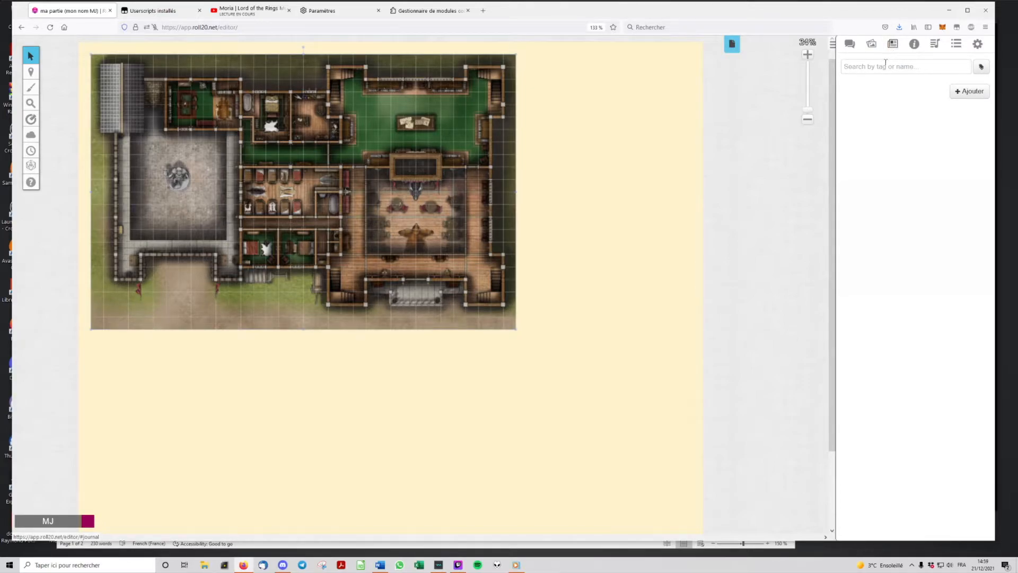
pyautogui.click(882, 67)
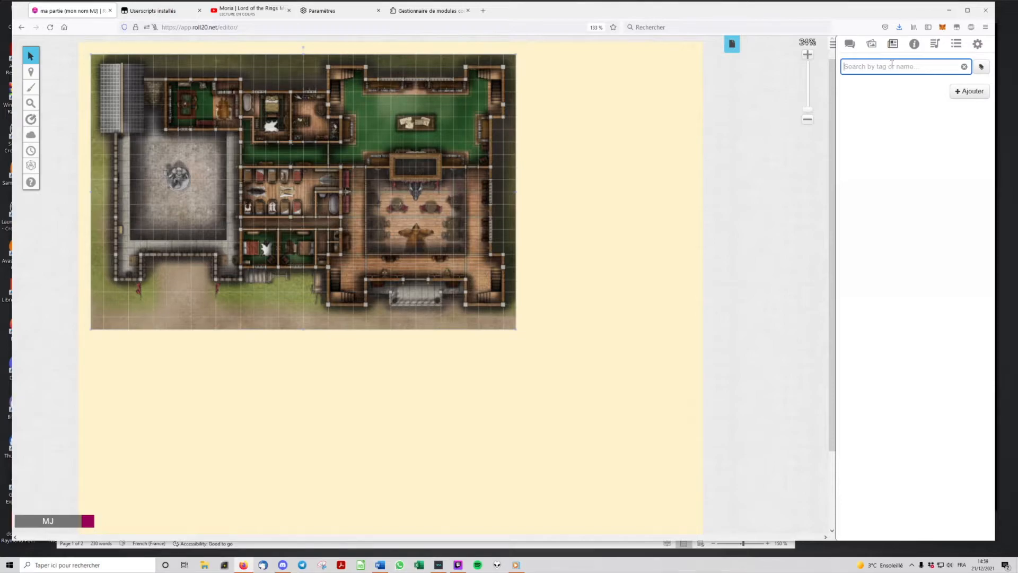
pyautogui.click(732, 43)
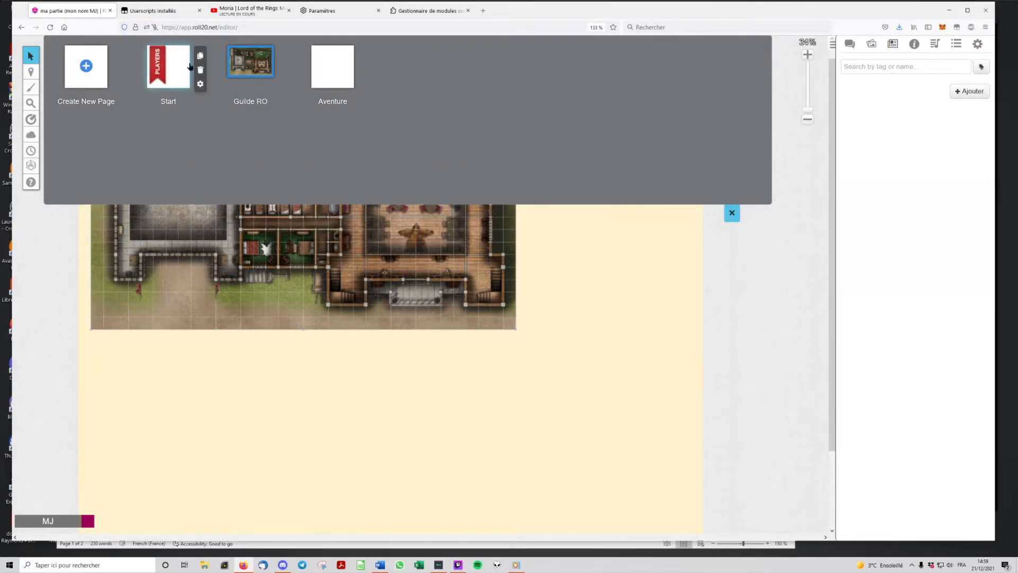
pyautogui.moveTo(272, 62)
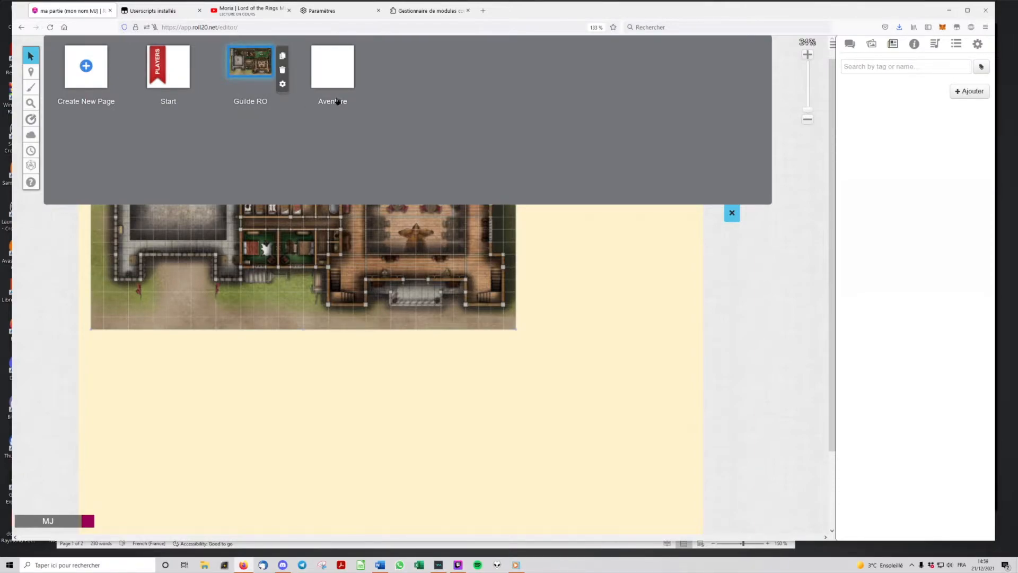
pyautogui.click(255, 67)
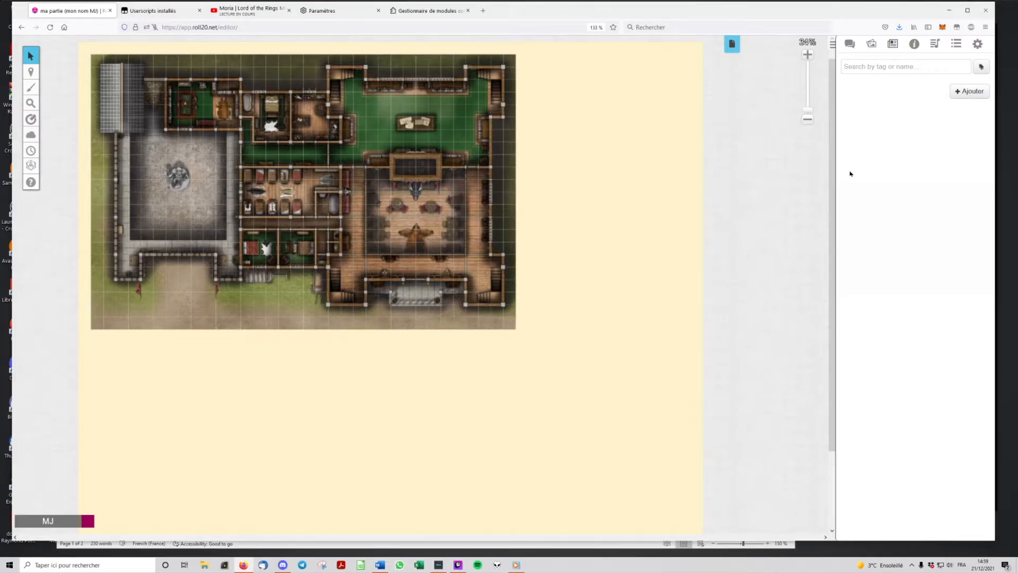
# Add a new character (Personnage) to the journal.
pyautogui.click(865, 67)
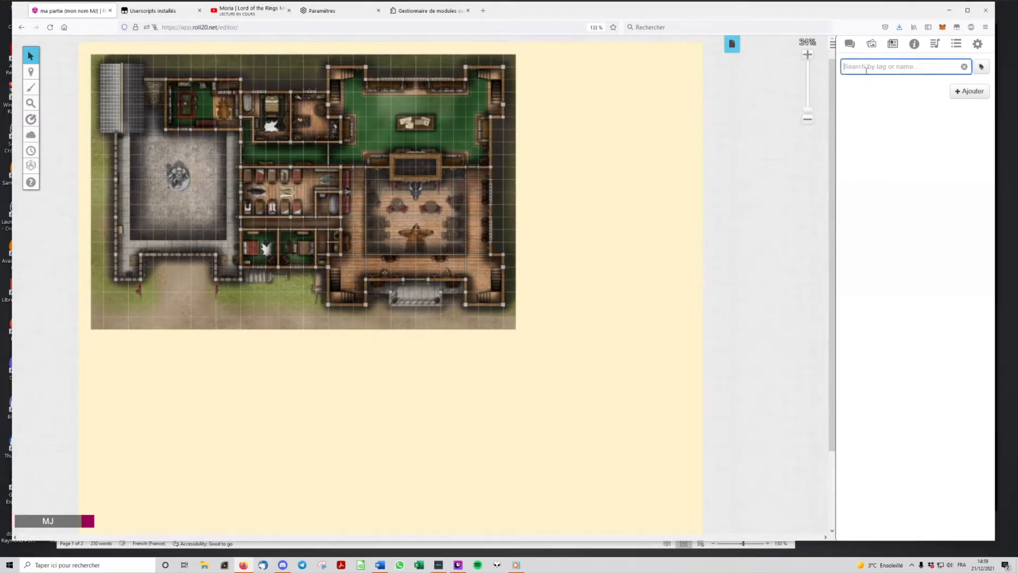
pyautogui.click(965, 97)
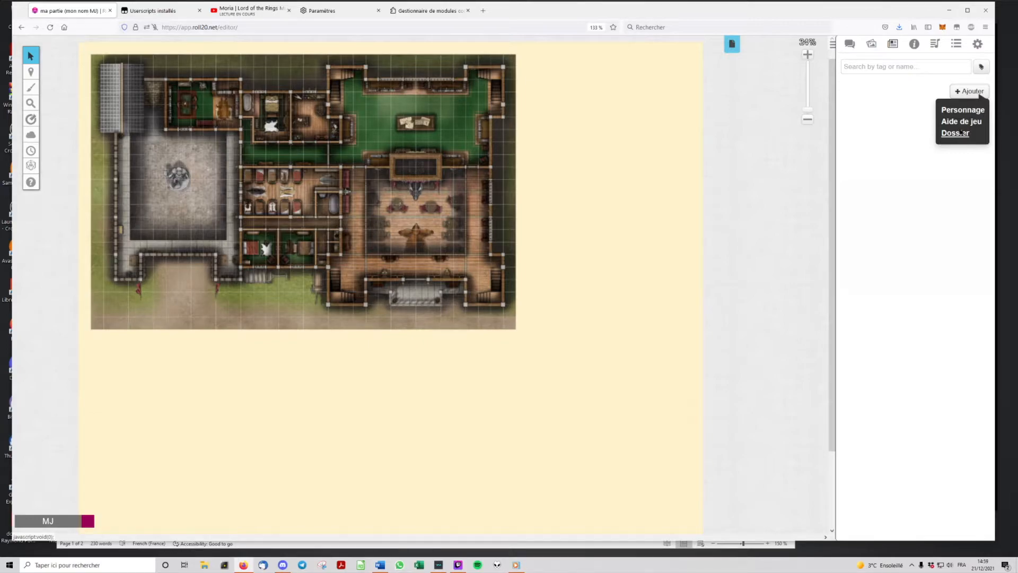
pyautogui.click(962, 111)
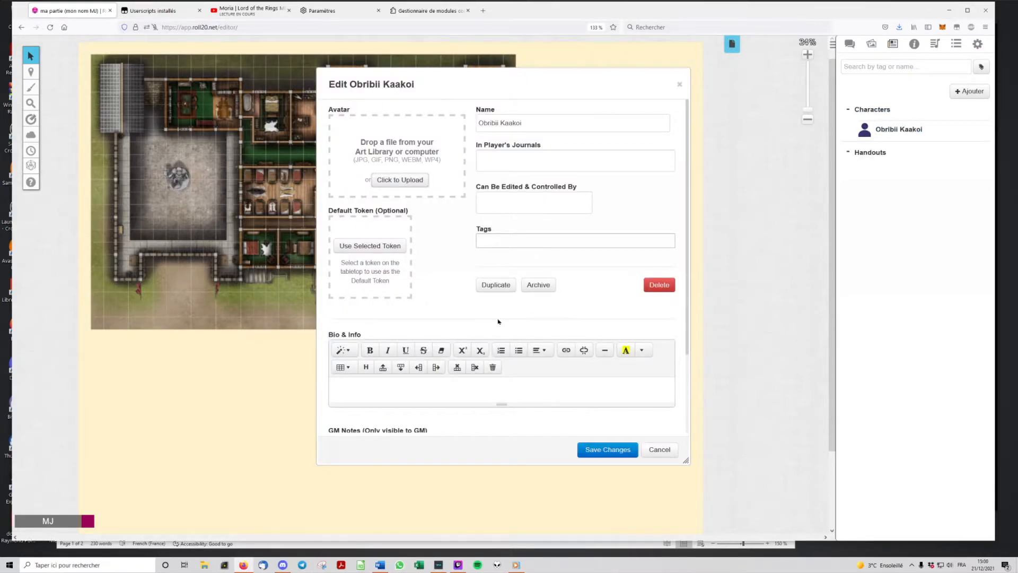
# Name the new character aubergiste, leave its player access fields empty, and save the changes.
pyautogui.moveTo(470, 87); pyautogui.dragTo(450, 92)
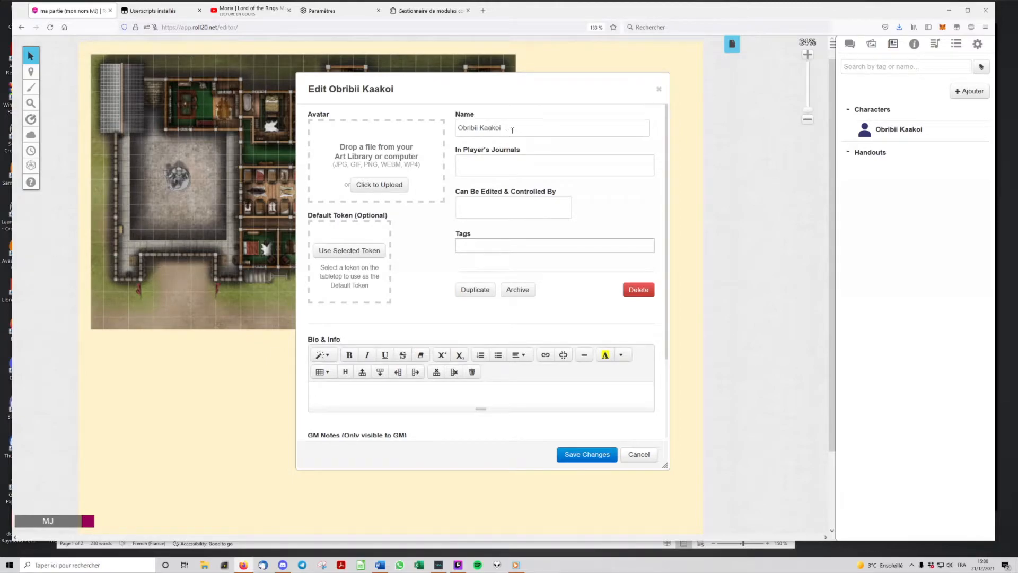
pyautogui.tripleClick(483, 126)
pyautogui.write('au')
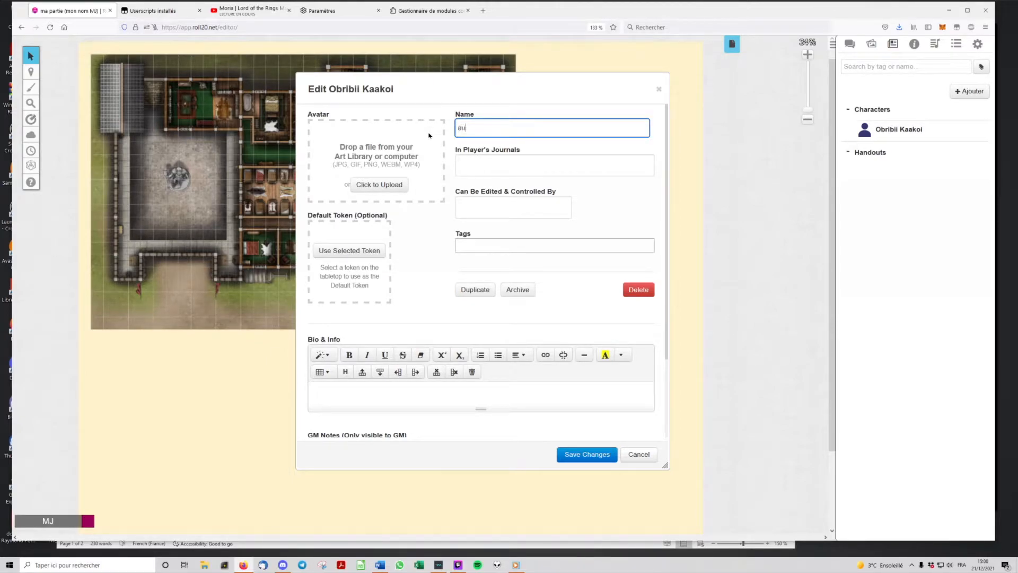
pyautogui.write('bergistez')
pyautogui.press('BackSpace')
pyautogui.click(512, 168)
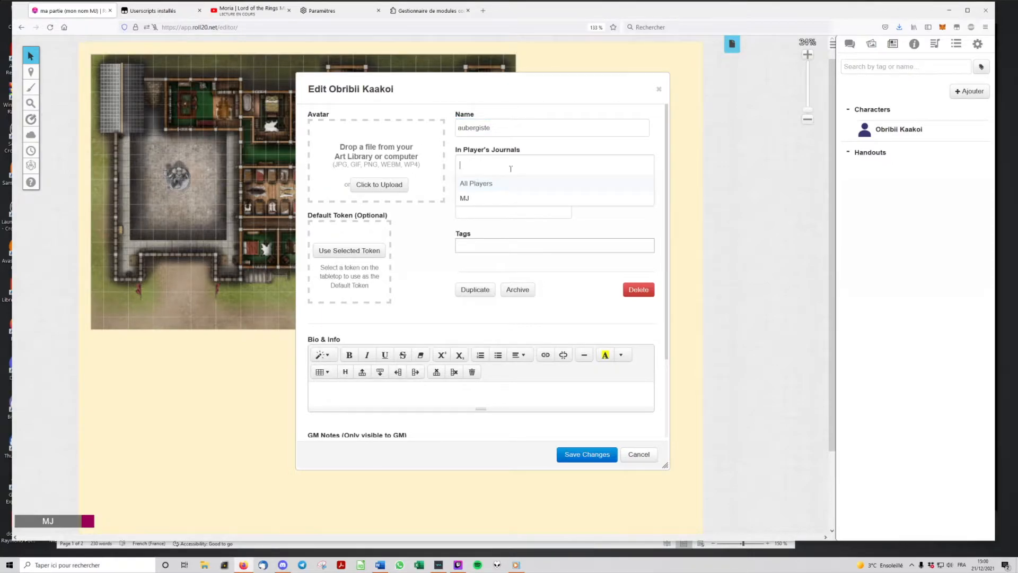
pyautogui.click(549, 134)
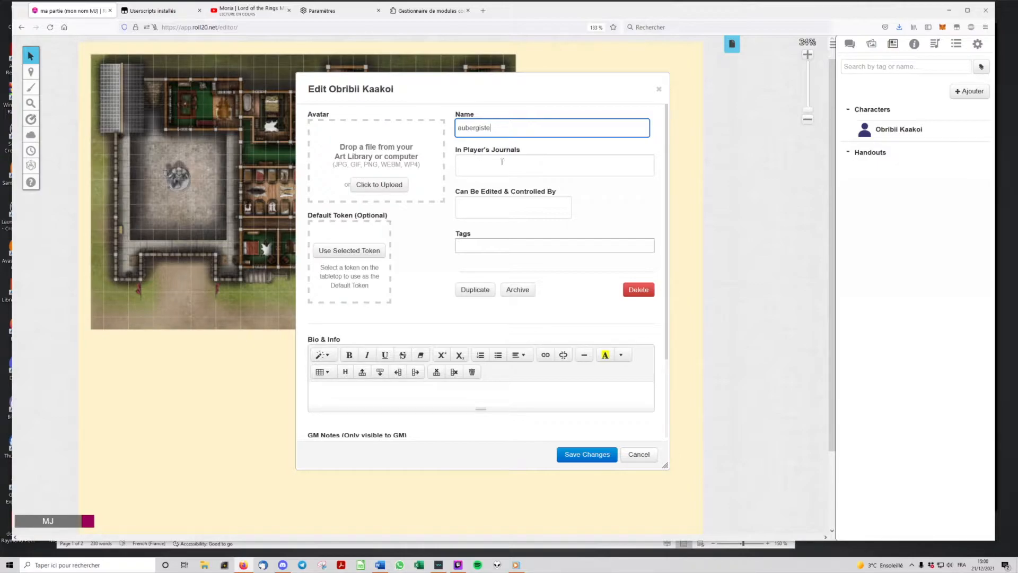
pyautogui.click(486, 201)
pyautogui.click(527, 165)
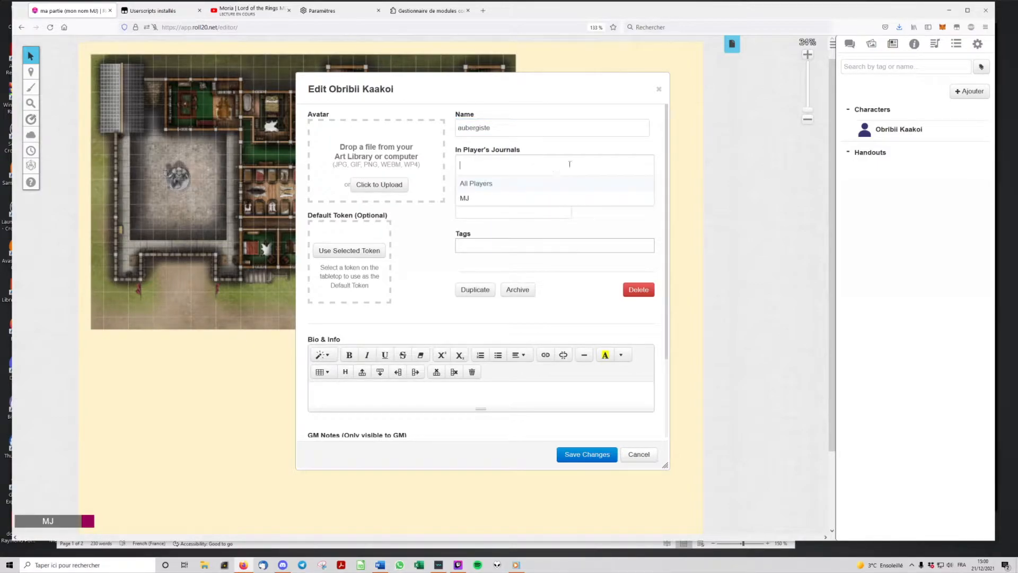
pyautogui.click(566, 132)
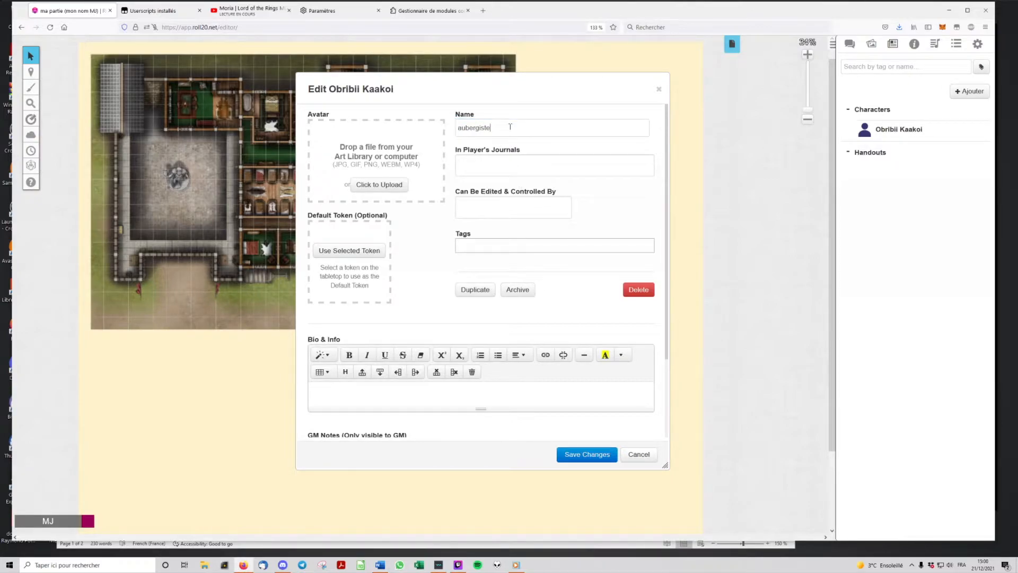
pyautogui.click(600, 455)
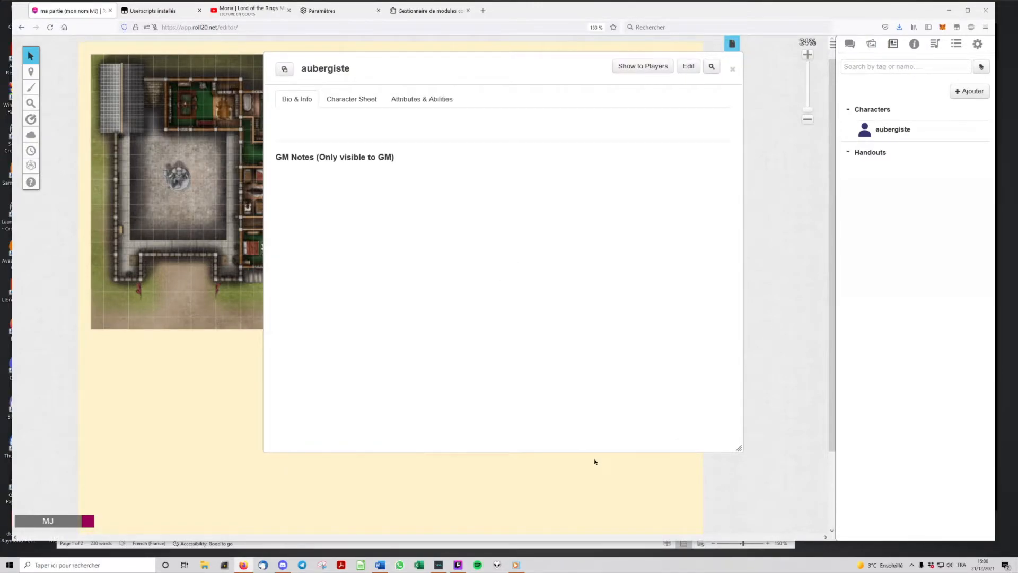
# Open the aubergiste's character sheet, enlarge its window, and look through the D&D sheet's stats, skills and attack sections.
pyautogui.click(352, 99)
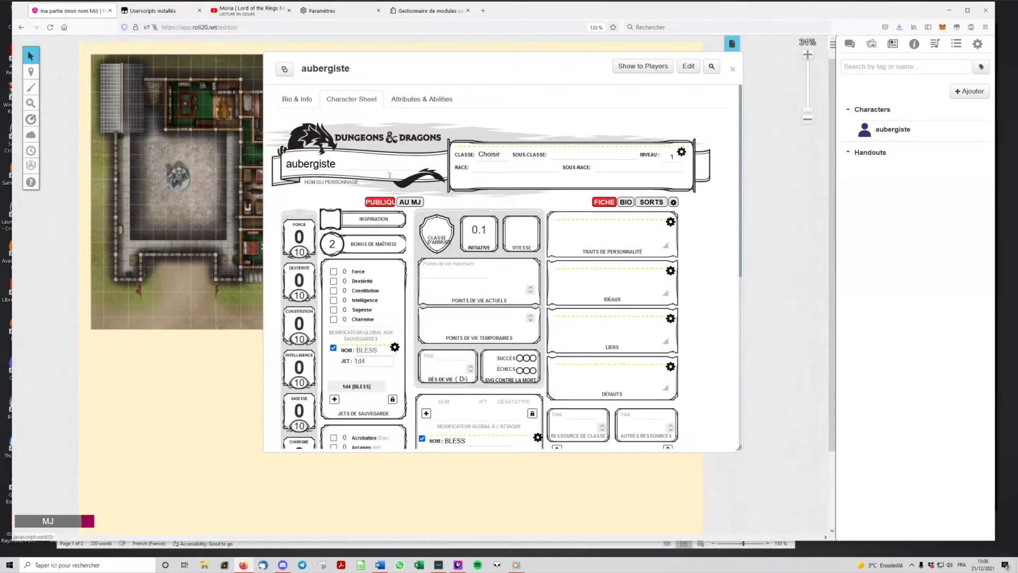
pyautogui.moveTo(493, 67); pyautogui.dragTo(467, 57)
pyautogui.moveTo(713, 438); pyautogui.dragTo(709, 506)
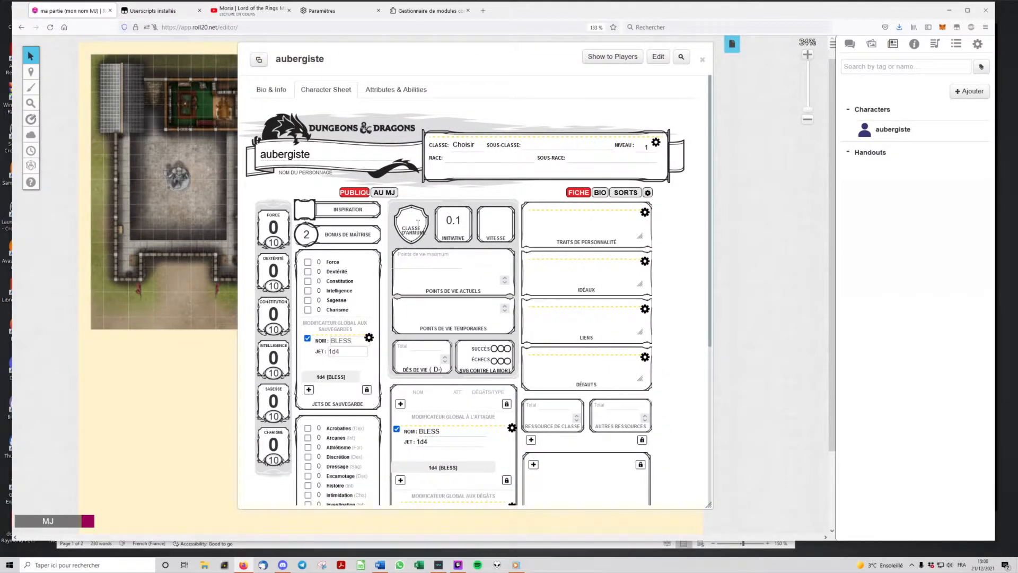
pyautogui.doubleClick(317, 155)
pyautogui.click(354, 157)
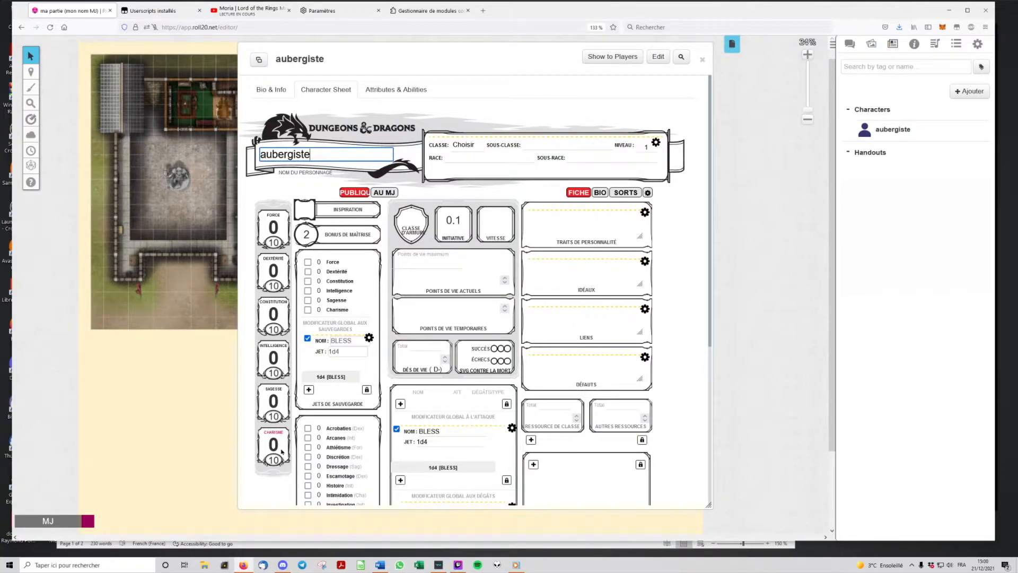
pyautogui.scroll(-4, 555, 281)
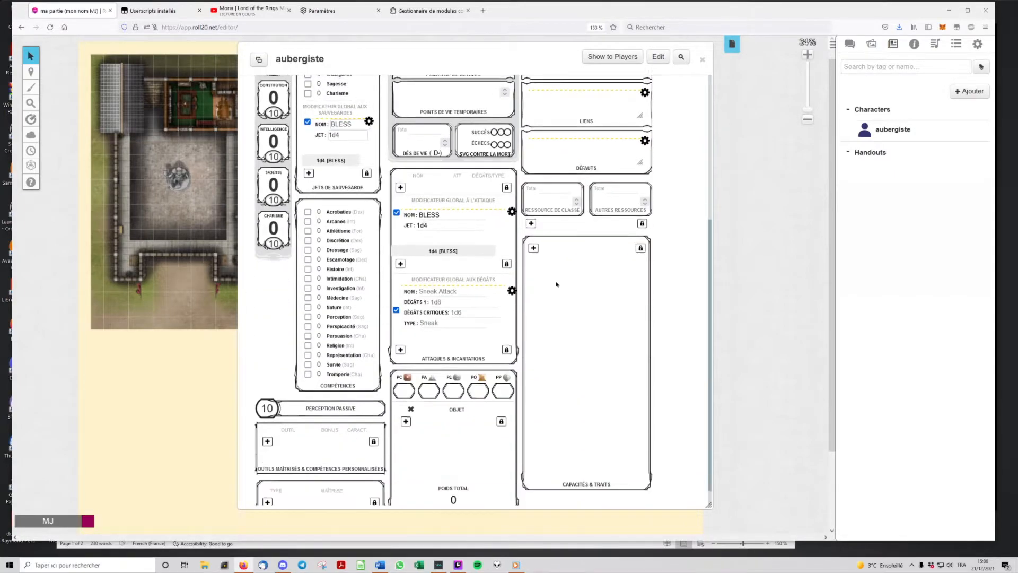
pyautogui.scroll(4, 612, 332)
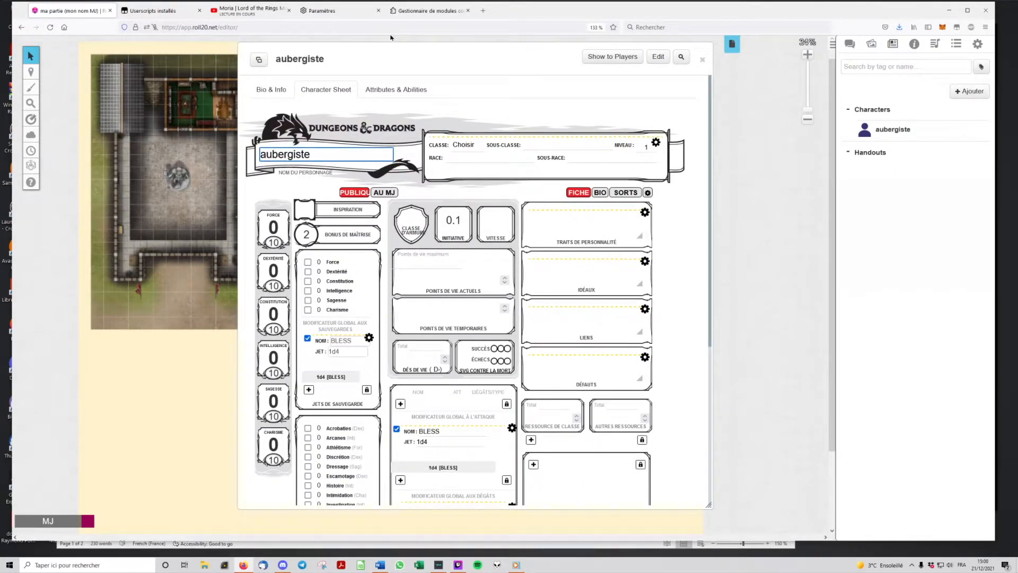
pyautogui.moveTo(418, 54); pyautogui.dragTo(378, 62)
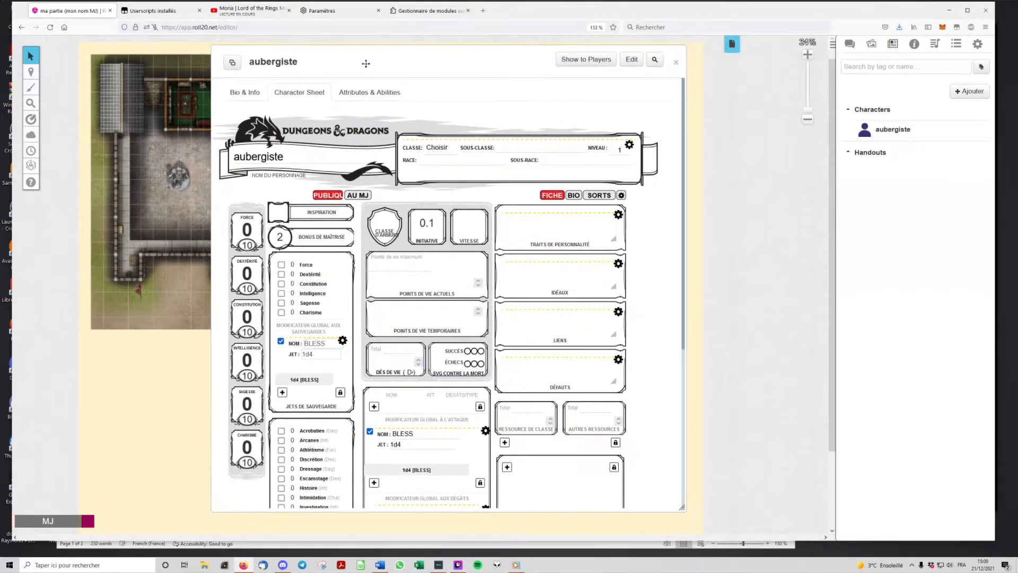
# Turn on the PNJ option in the aubergiste's sheet settings and compare the NPC stat block with its options.
pyautogui.click(621, 196)
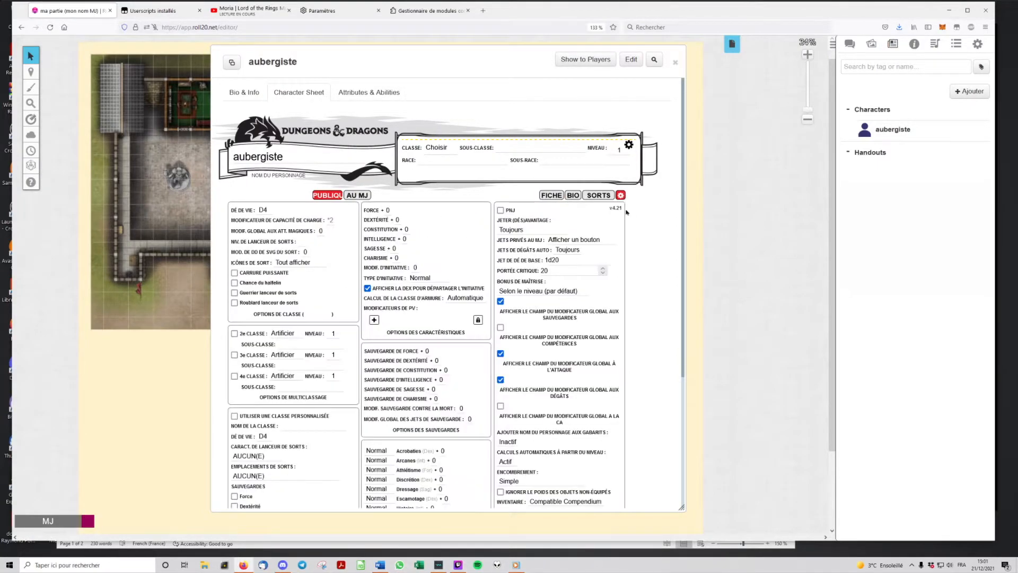
pyautogui.click(500, 212)
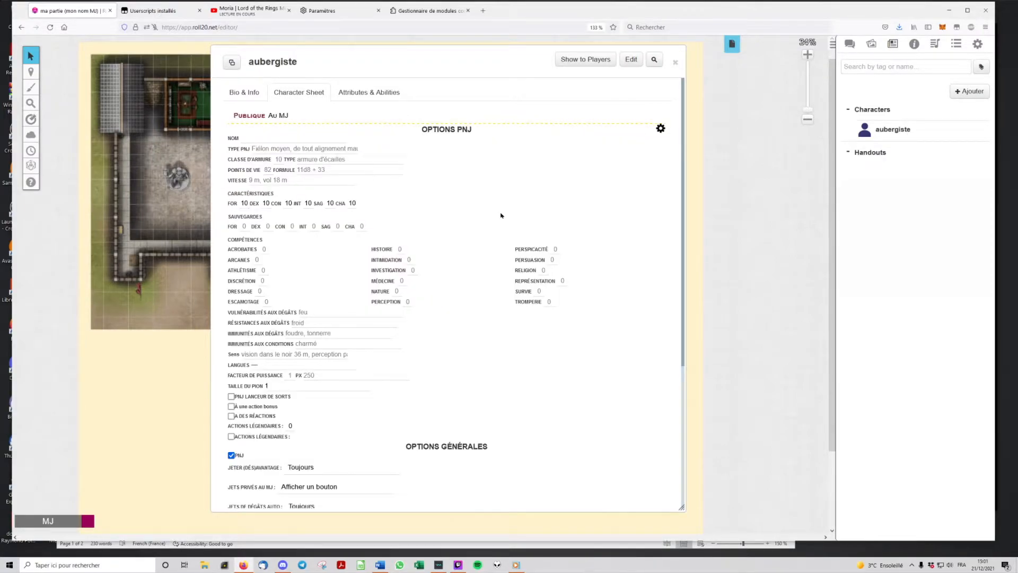
pyautogui.click(661, 129)
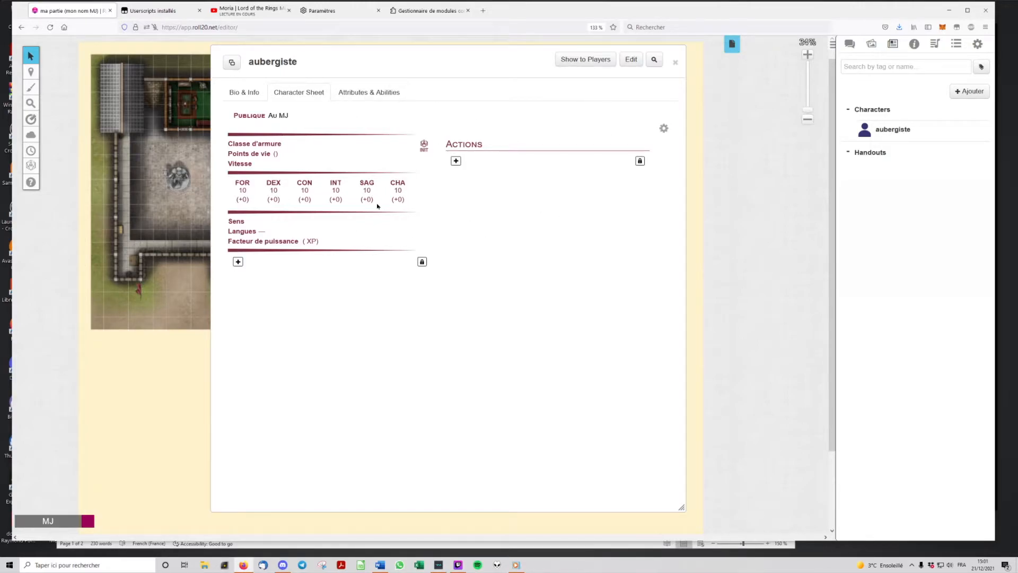
pyautogui.click(661, 133)
pyautogui.click(662, 130)
pyautogui.click(663, 129)
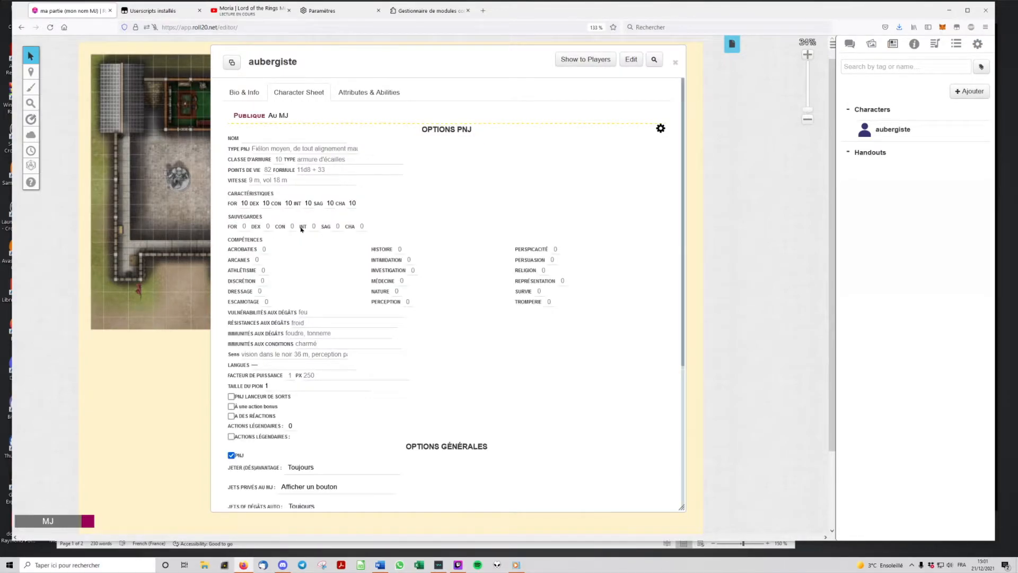
# Turn the aubergiste's PNJ option back off, return to the main Fiche page, and close the sheet.
pyautogui.click(231, 455)
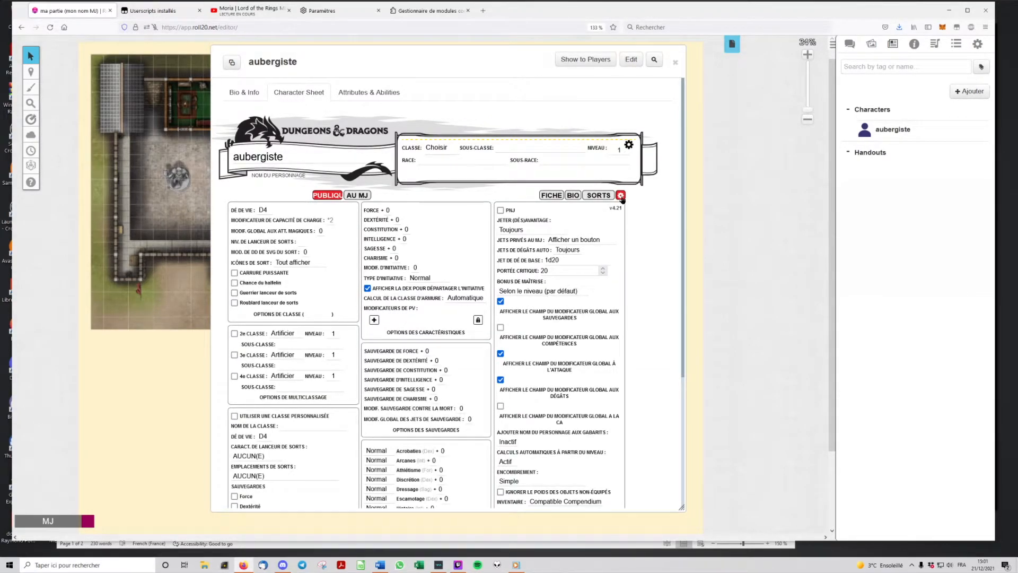
pyautogui.click(550, 197)
pyautogui.scroll(-3, 485, 306)
pyautogui.scroll(3, 485, 305)
pyautogui.click(675, 64)
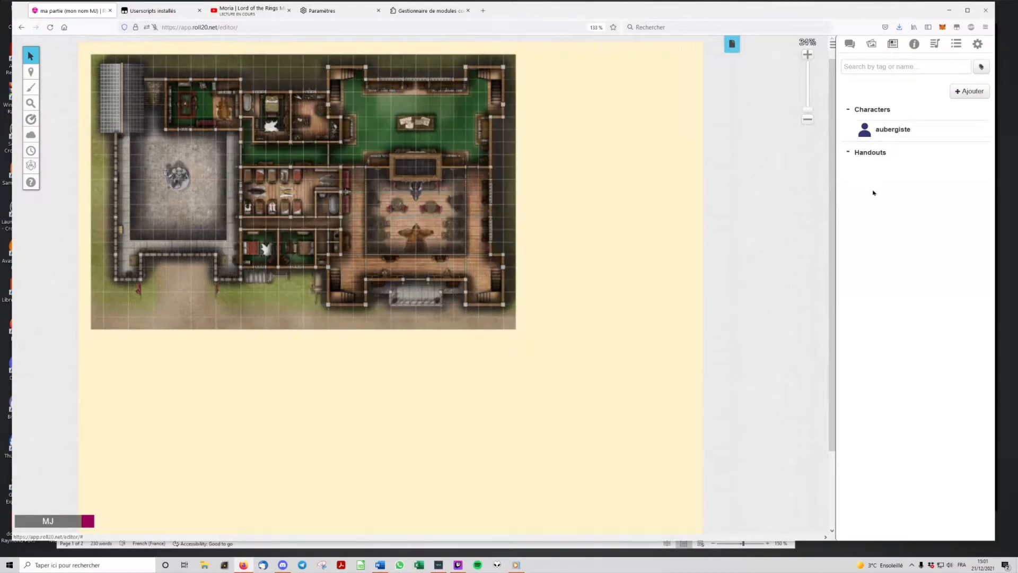
# Add a second journal character named client, save it, and check its character sheet before closing it.
pyautogui.moveTo(964, 94)
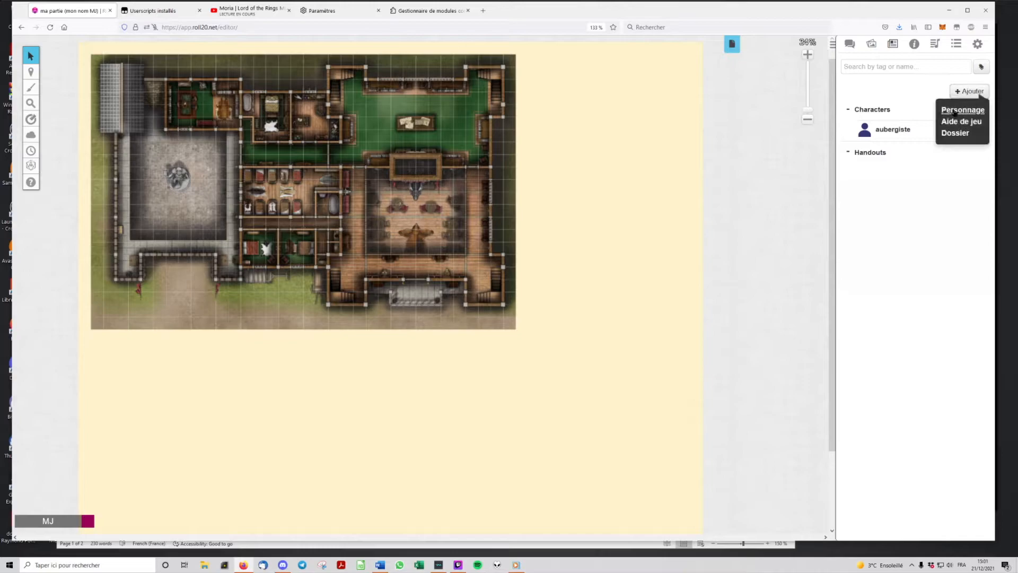
pyautogui.click(961, 110)
pyautogui.tripleClick(474, 126)
pyautogui.write('clien')
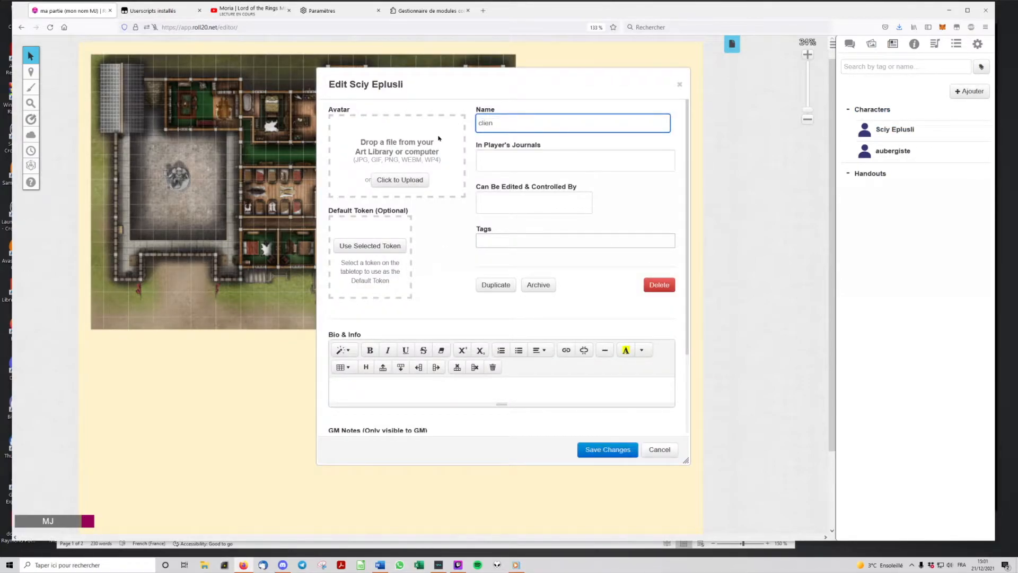
pyautogui.write('t')
pyautogui.click(609, 451)
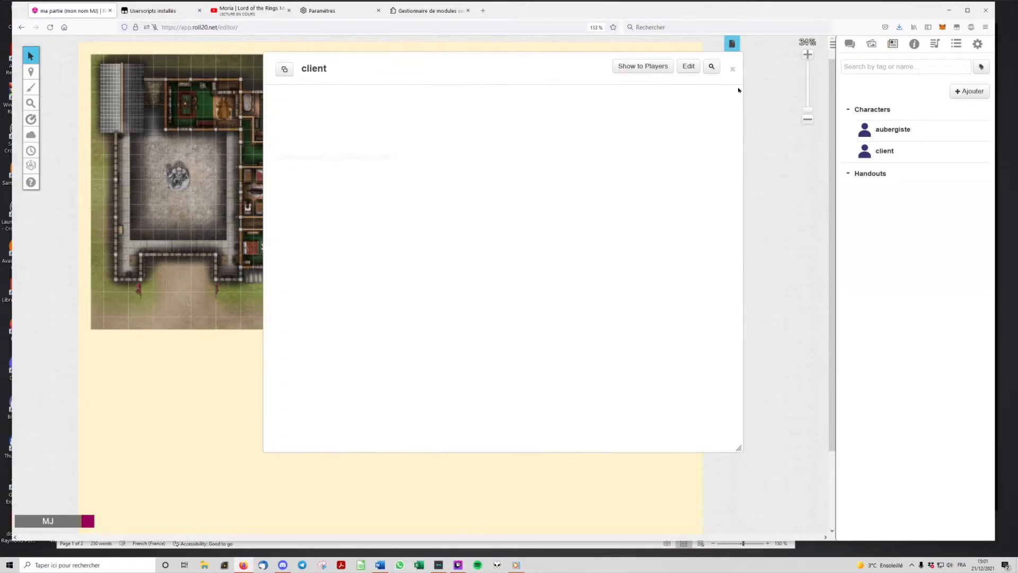
pyautogui.click(352, 99)
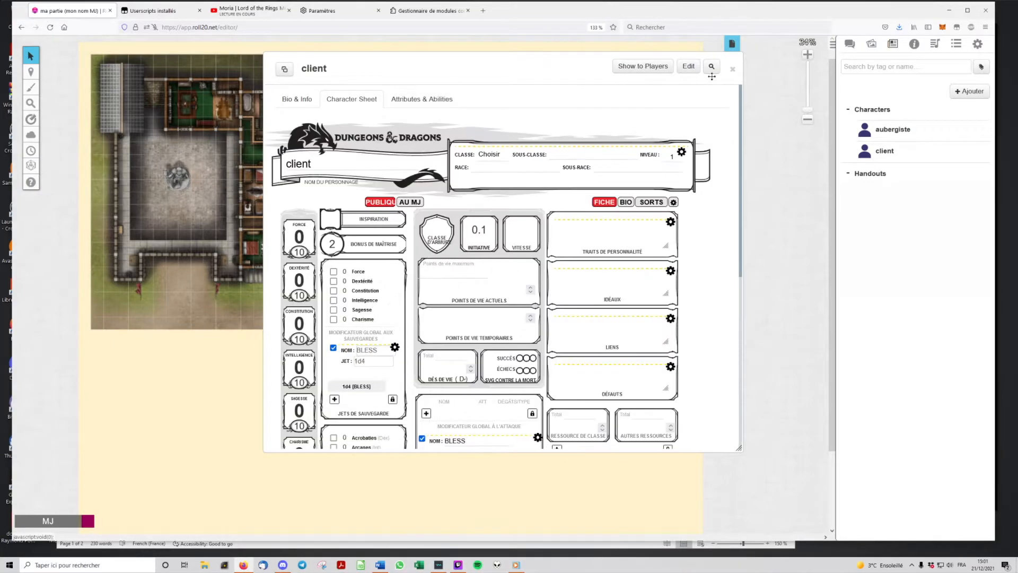
pyautogui.click(732, 71)
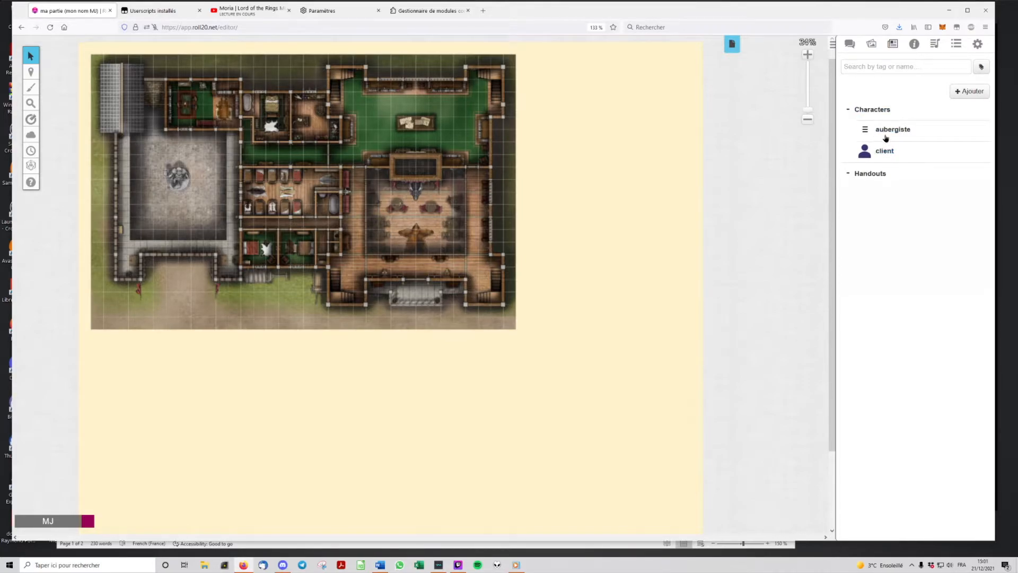
# Place an aubergiste token on the empty page area beside the guild map and shrink it to one grid square.
pyautogui.moveTo(892, 132); pyautogui.dragTo(599, 188)
pyautogui.click(599, 200)
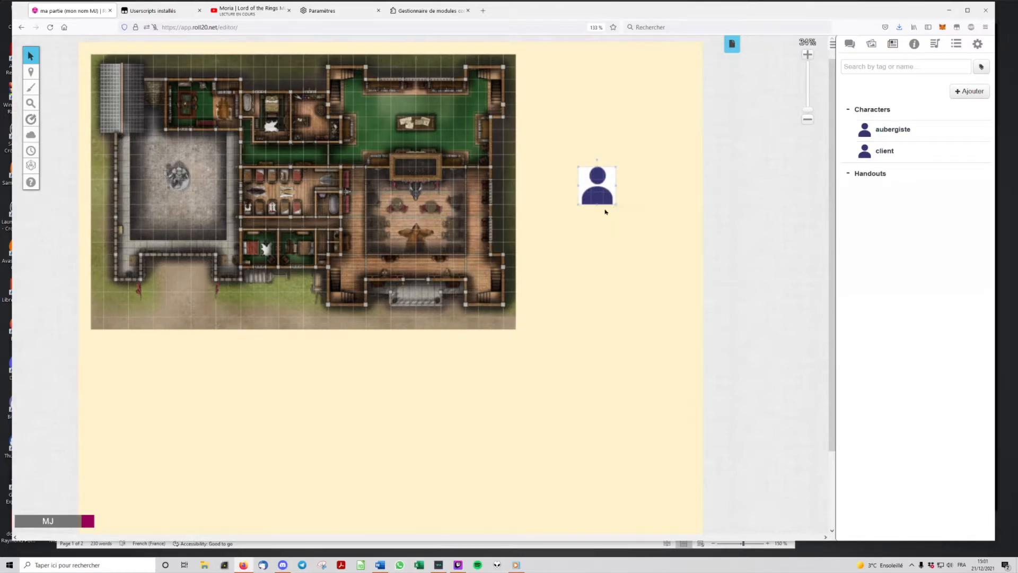
pyautogui.moveTo(616, 166); pyautogui.dragTo(589, 193)
pyautogui.scroll(2, 641, 198)
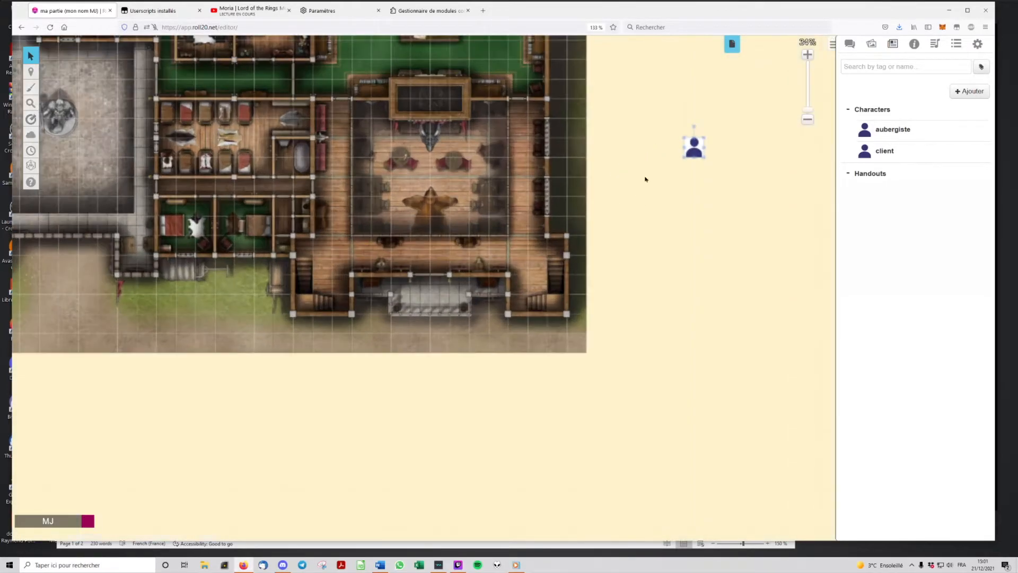
pyautogui.scroll(4, 640, 198)
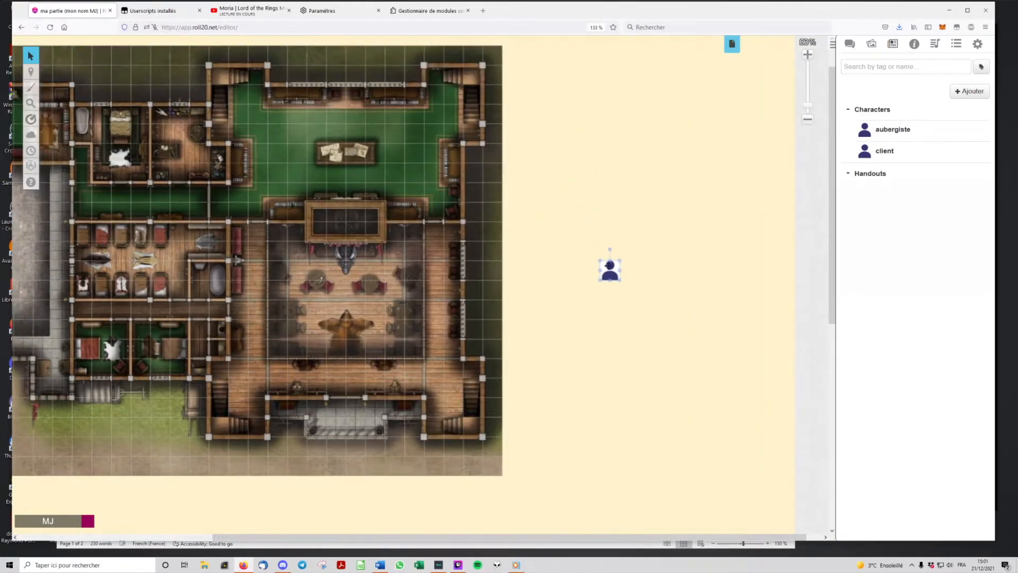
pyautogui.moveTo(610, 265); pyautogui.dragTo(575, 207)
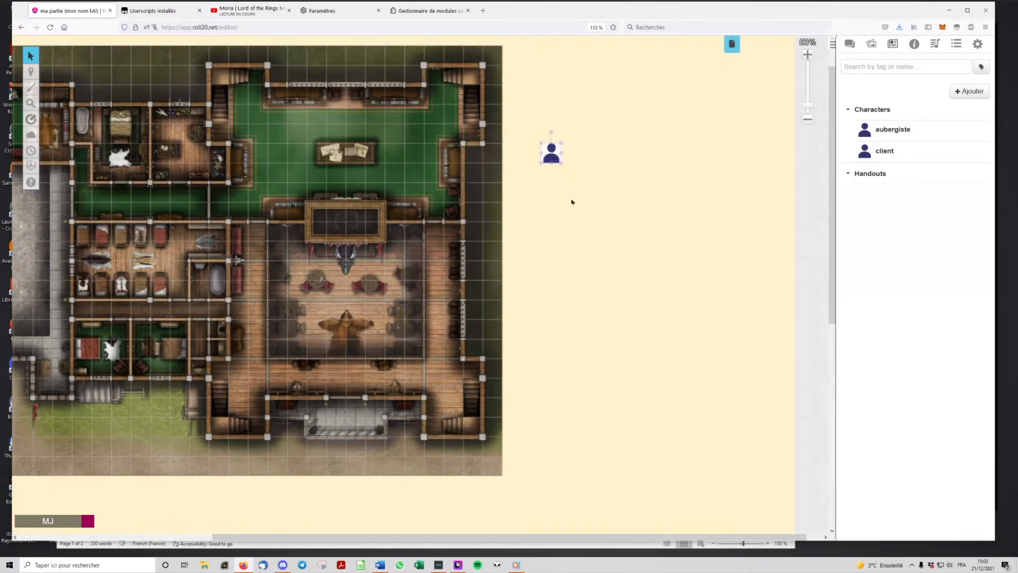
# Open the aubergiste's sheet from its token, view the attributes and abilities, and close it.
pyautogui.doubleClick(548, 153)
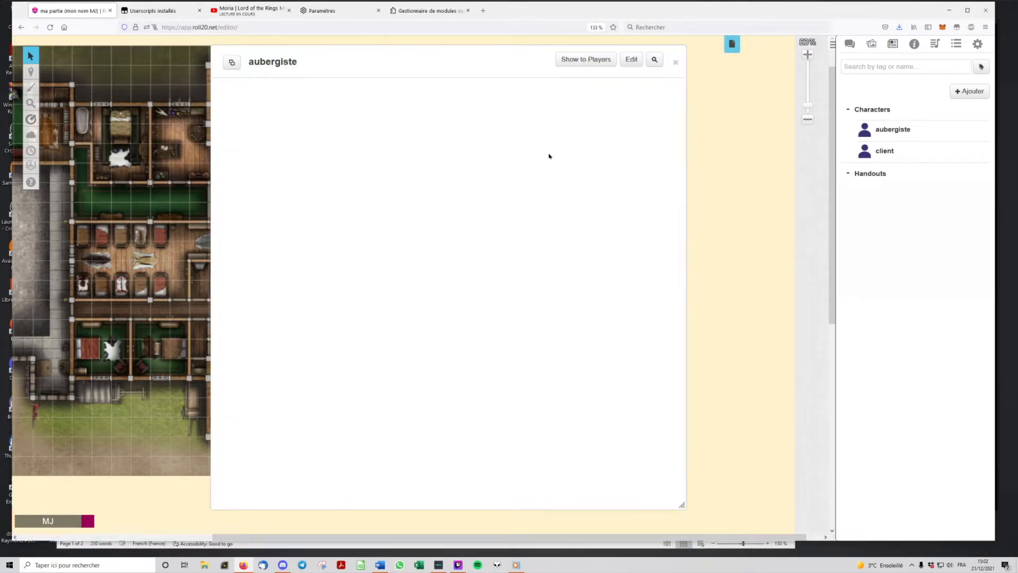
pyautogui.click(300, 97)
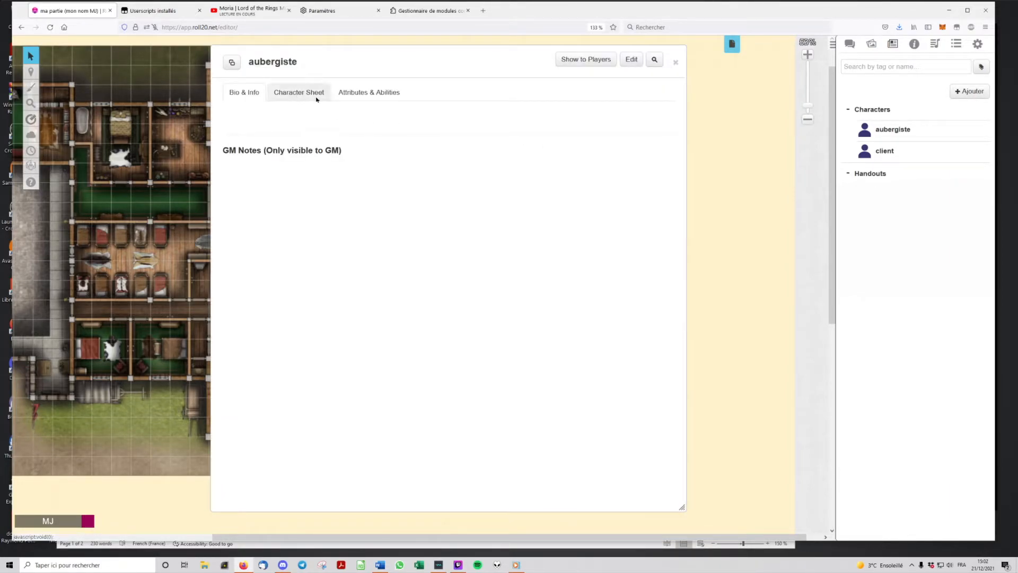
pyautogui.click(369, 96)
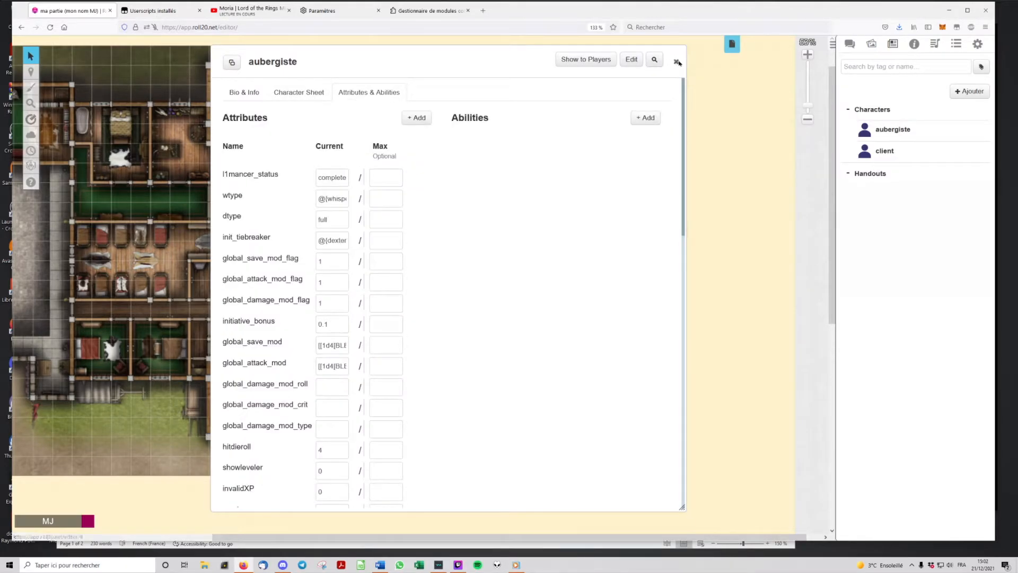
pyautogui.click(675, 62)
# Delete the aubergiste token and place a fresh one from the journal beside the guild map.
pyautogui.press('Delete')
pyautogui.moveTo(893, 129); pyautogui.dragTo(580, 234)
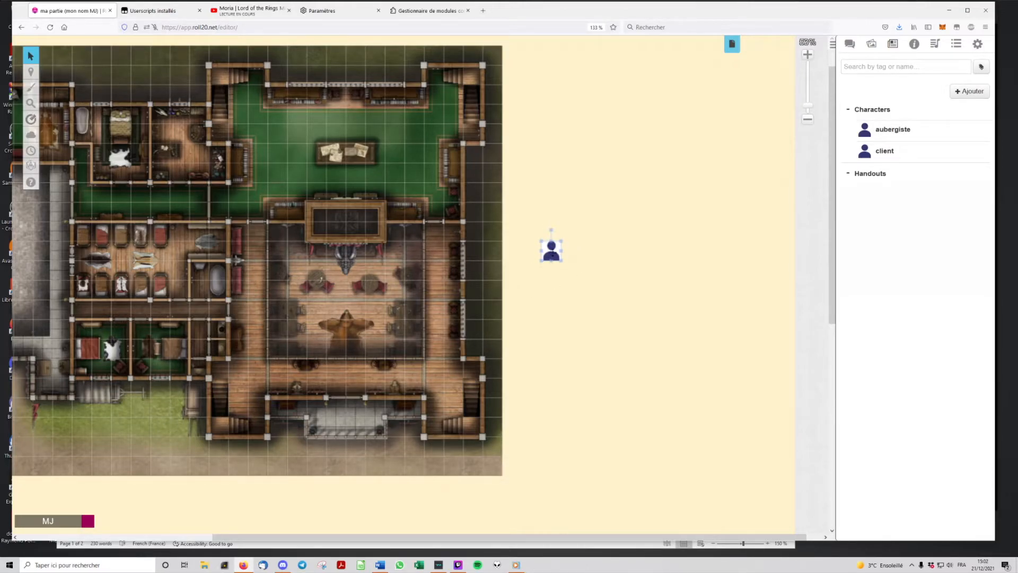
# Flip the aubergiste token beside the map vertically and rotate it half a turn.
pyautogui.rightClick(553, 256)
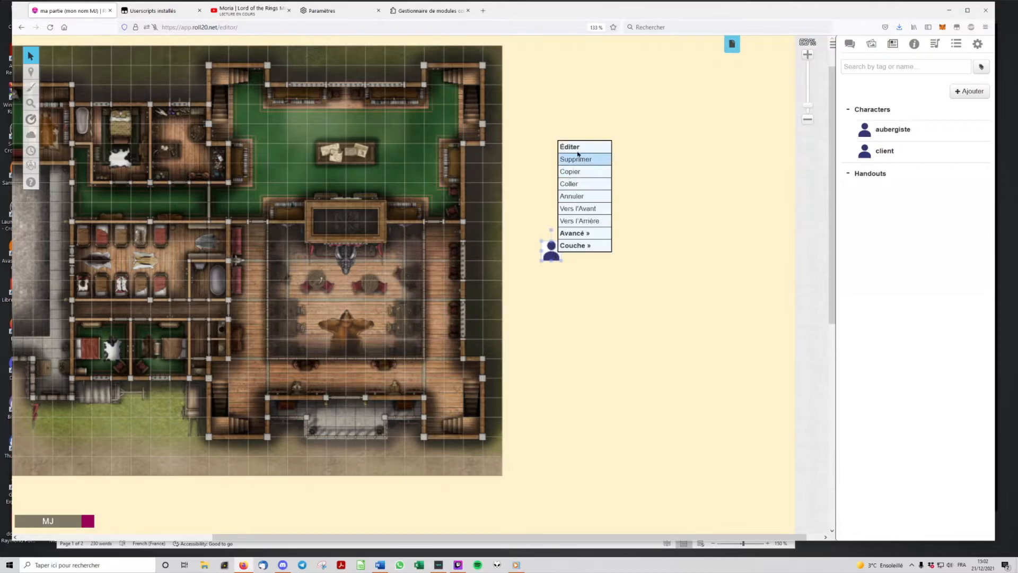
pyautogui.click(540, 207)
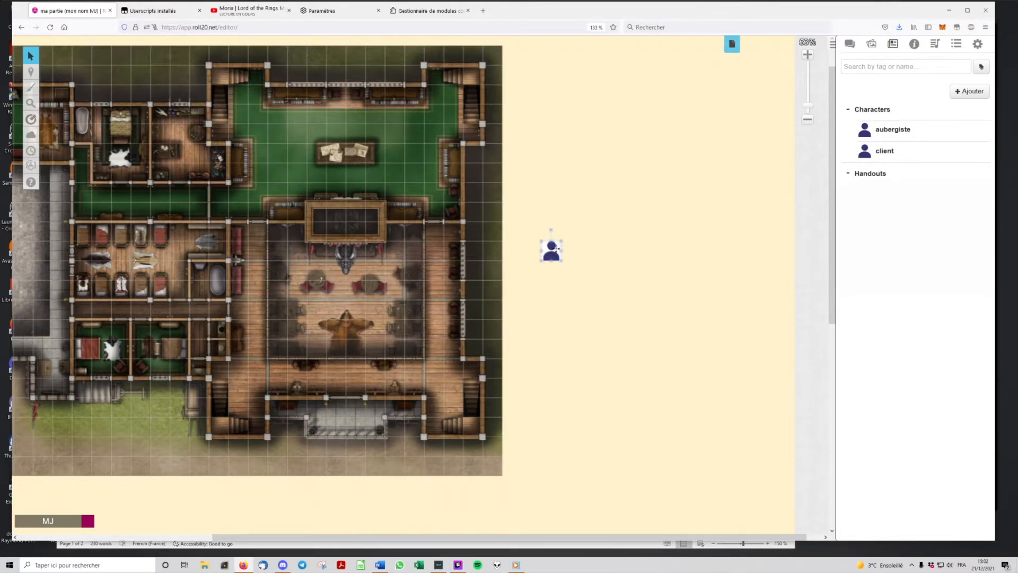
pyautogui.rightClick(552, 252)
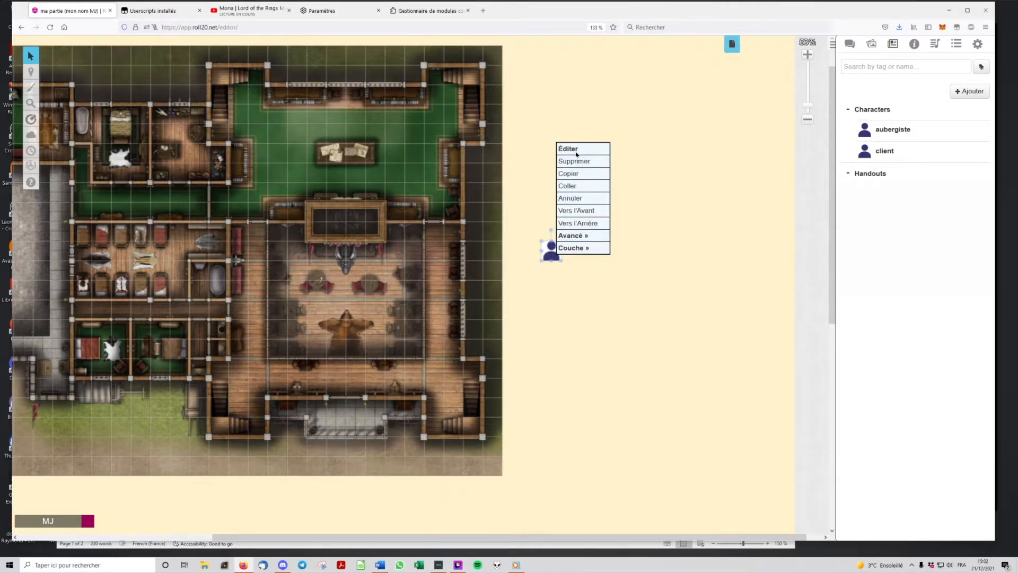
pyautogui.moveTo(582, 235)
pyautogui.click(633, 260)
pyautogui.click(557, 247)
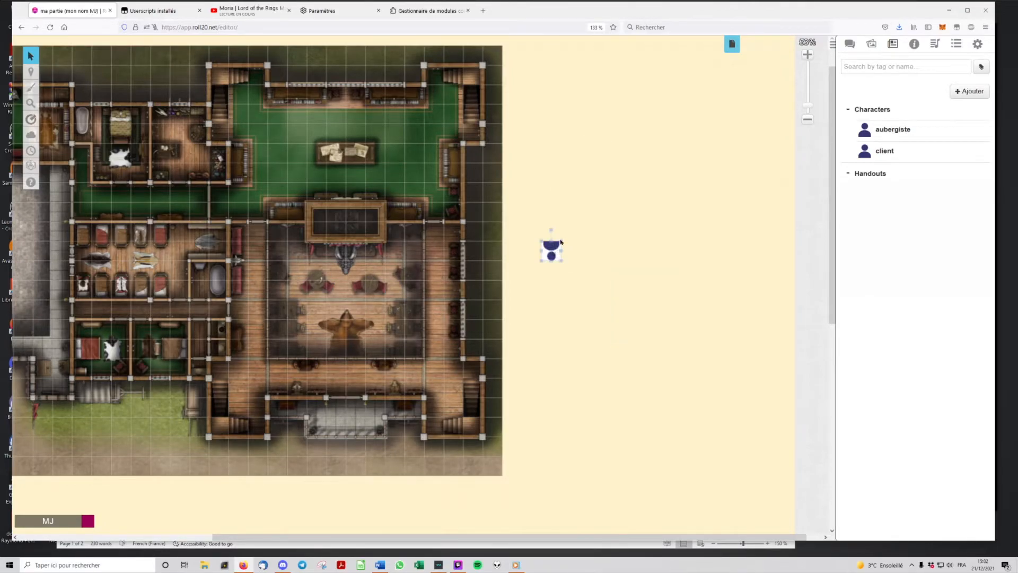
pyautogui.moveTo(555, 233); pyautogui.dragTo(550, 287)
# Switch to the Objets & Pions layer and place a client token from the journal on the empty area beside the guild map.
pyautogui.moveTo(31, 72)
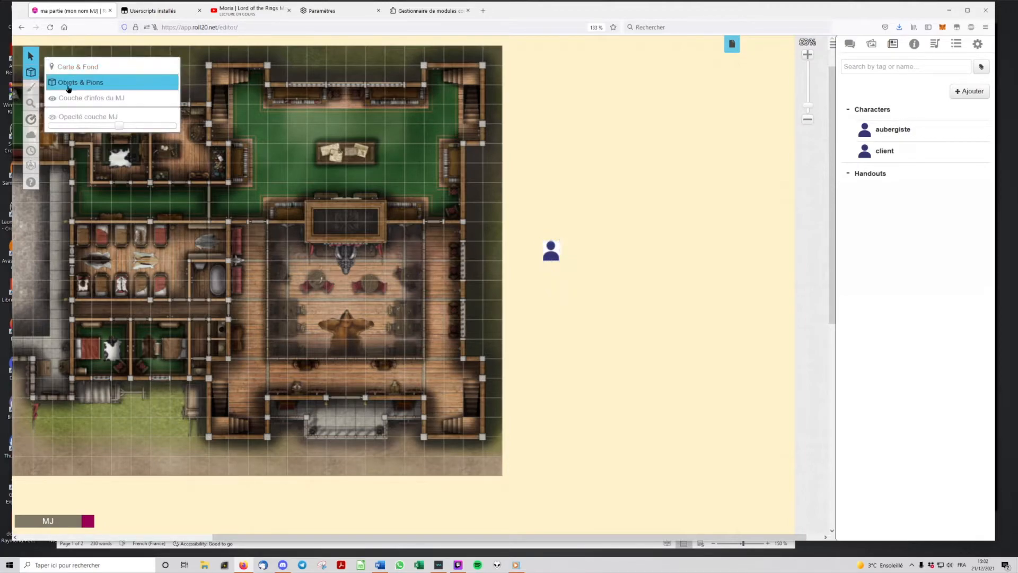
pyautogui.click(49, 86)
pyautogui.moveTo(869, 151); pyautogui.dragTo(611, 154)
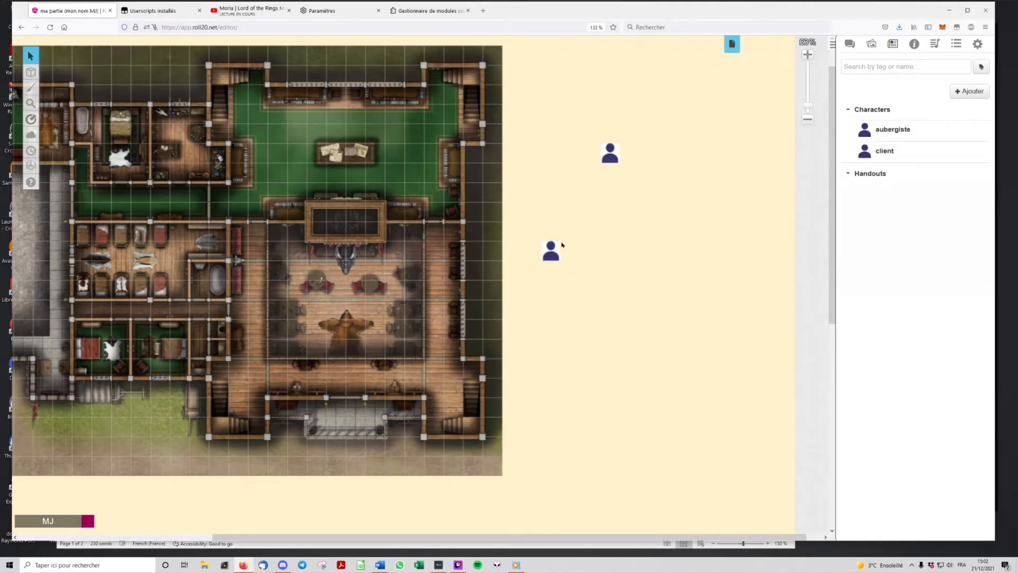
# Delete the aubergiste token from the Carte & Fond layer and return to the Objets & Pions layer.
pyautogui.moveTo(31, 71)
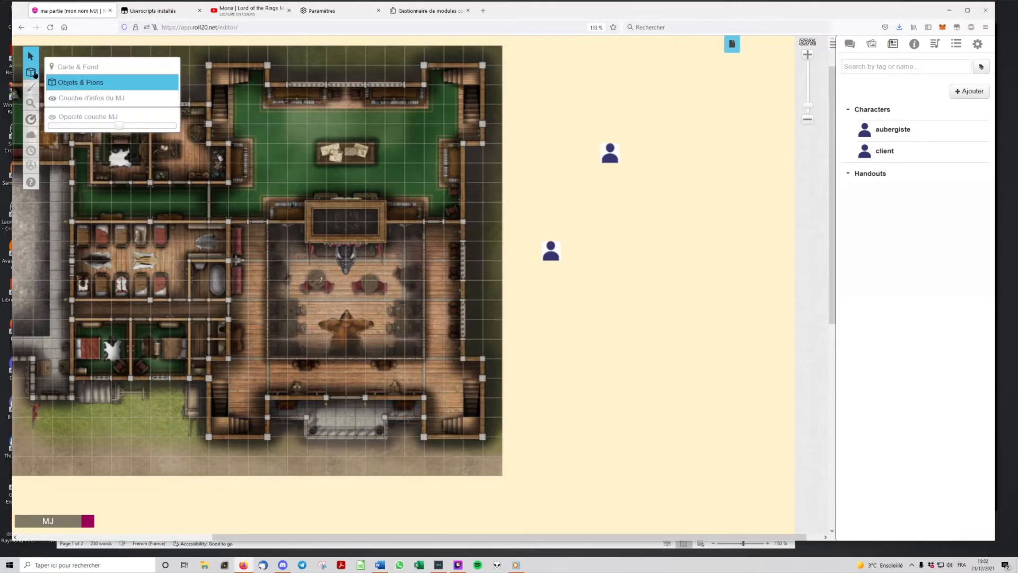
pyautogui.click(91, 69)
pyautogui.click(556, 254)
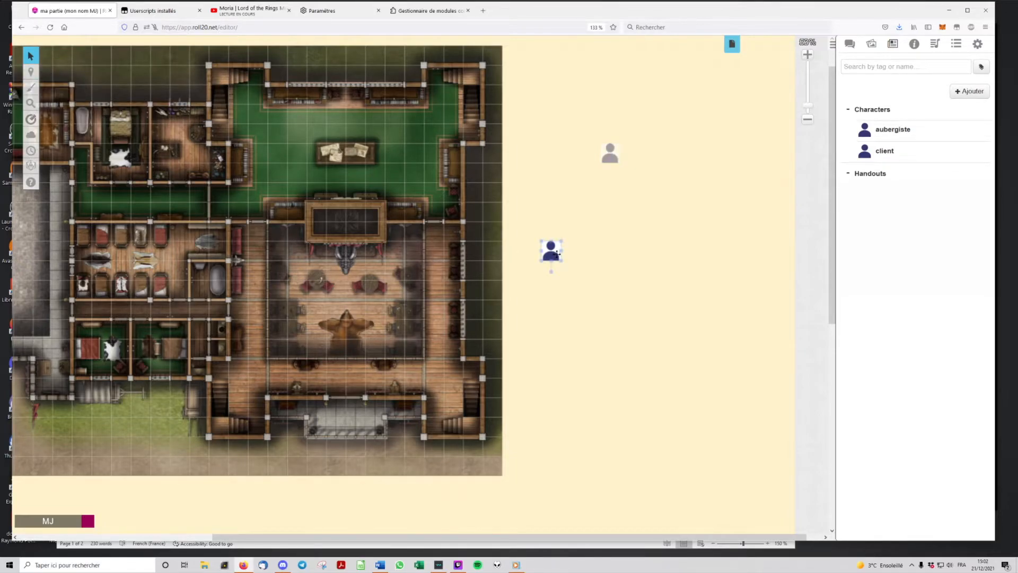
pyautogui.press('Delete')
pyautogui.moveTo(33, 74)
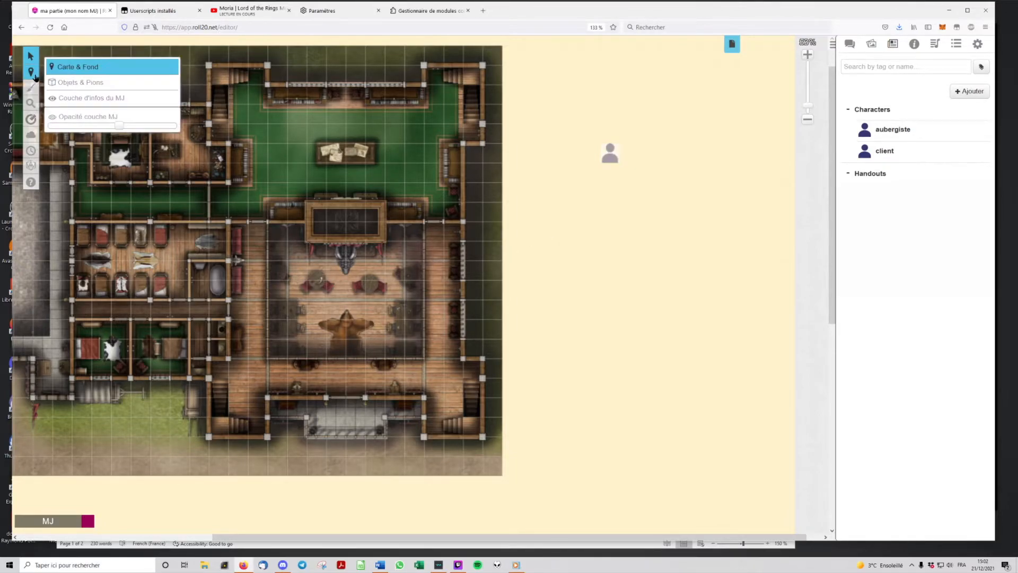
pyautogui.click(66, 83)
# Enable the Écusson nameplate in the client token's settings and save them.
pyautogui.click(610, 154)
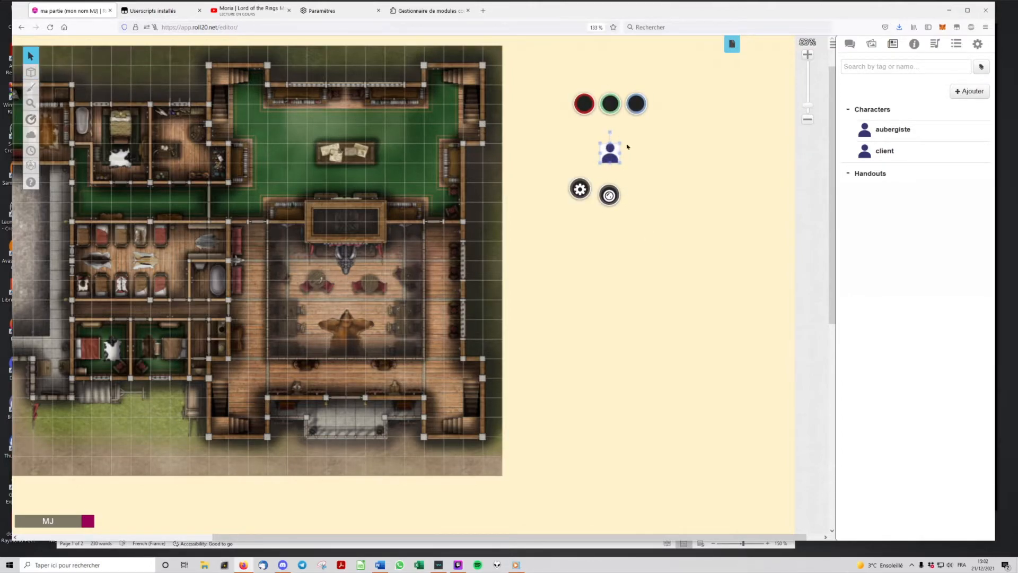
pyautogui.click(581, 190)
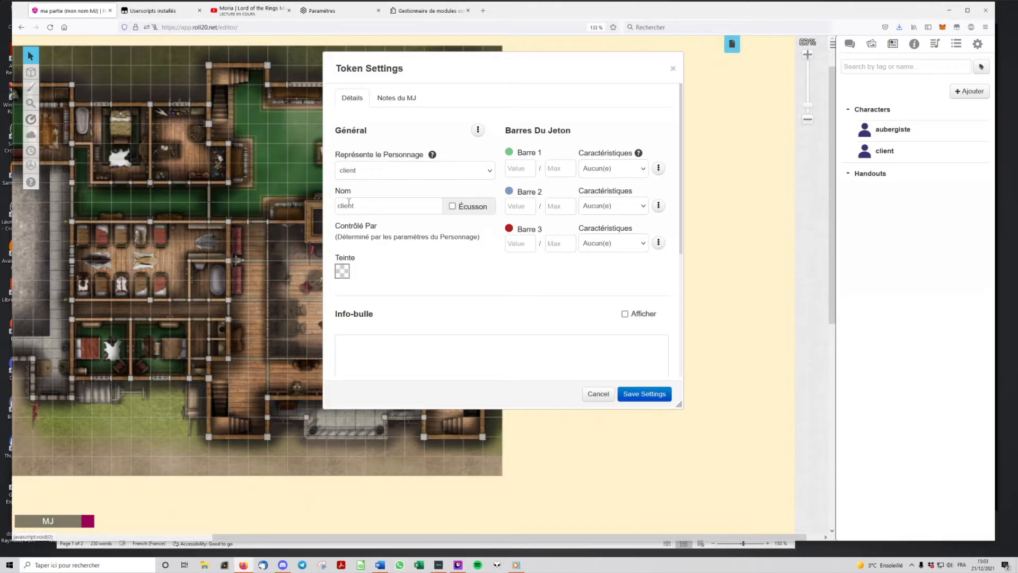
pyautogui.click(360, 207)
pyautogui.click(453, 207)
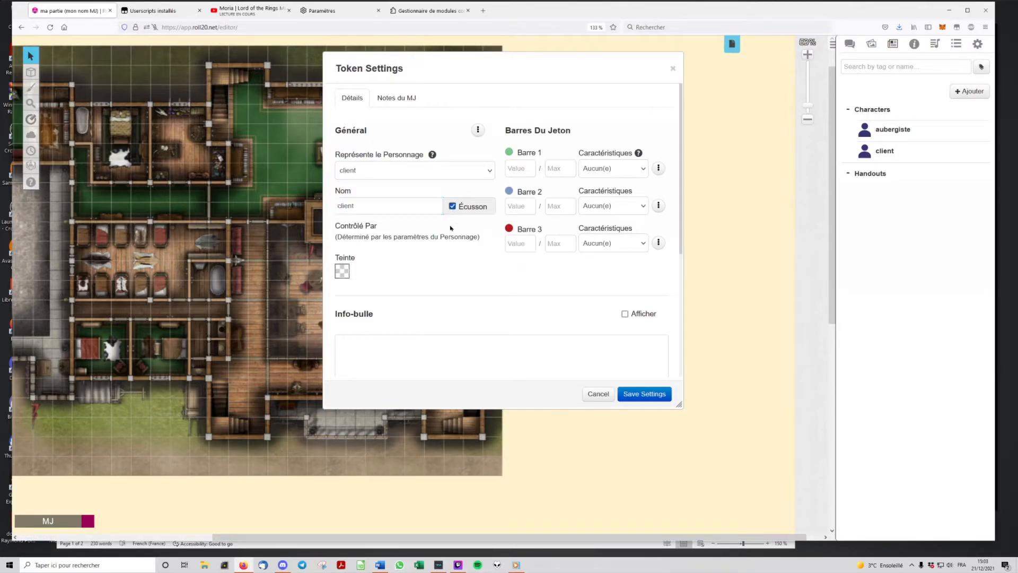
pyautogui.click(660, 398)
pyautogui.click(651, 291)
# Reopen the client token's settings and grant players the Voir permission in the general settings.
pyautogui.click(611, 154)
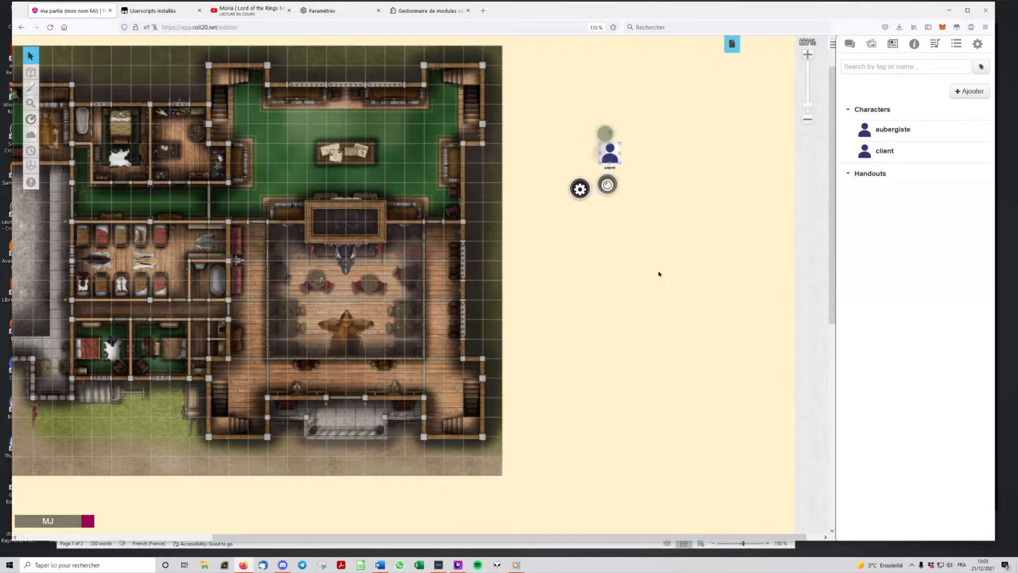
pyautogui.scroll(4, 671, 168)
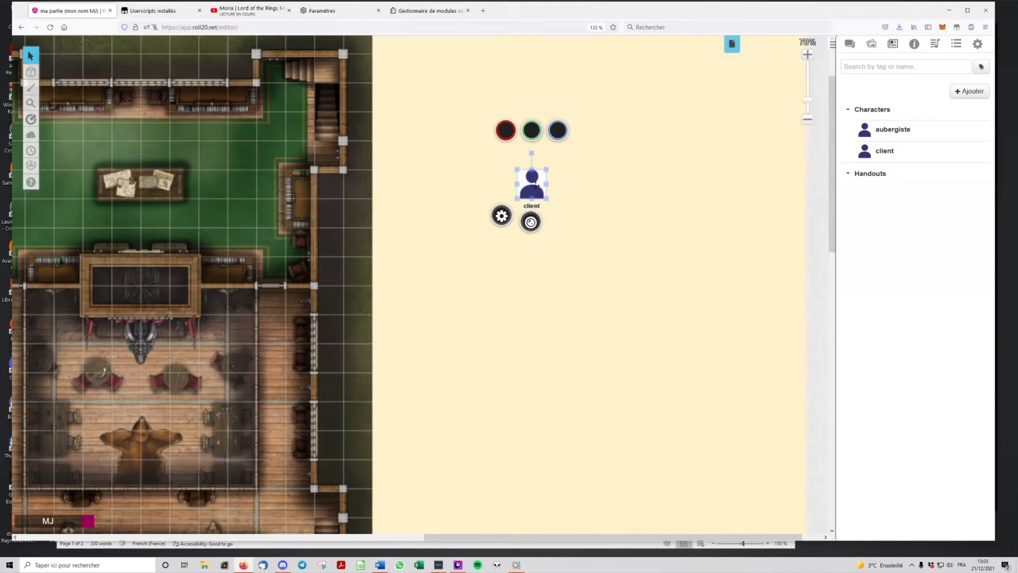
pyautogui.click(502, 217)
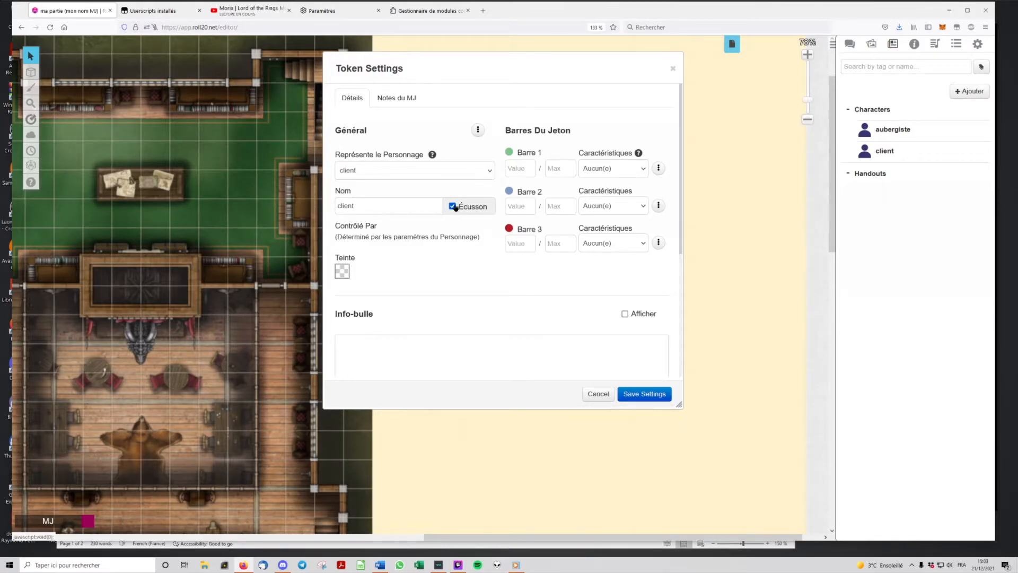
pyautogui.click(478, 130)
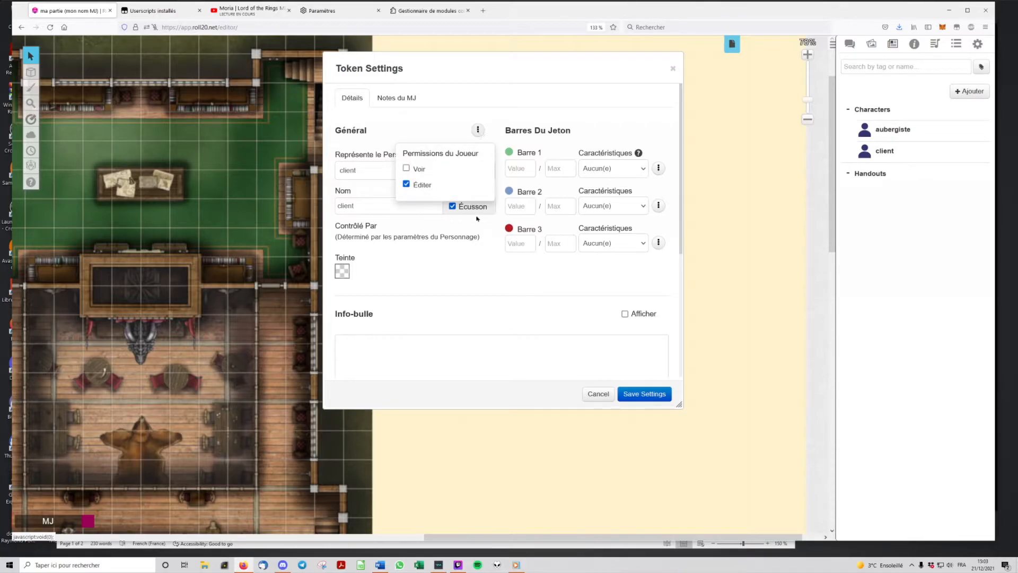
pyautogui.click(368, 293)
pyautogui.click(477, 131)
pyautogui.click(407, 169)
pyautogui.click(379, 264)
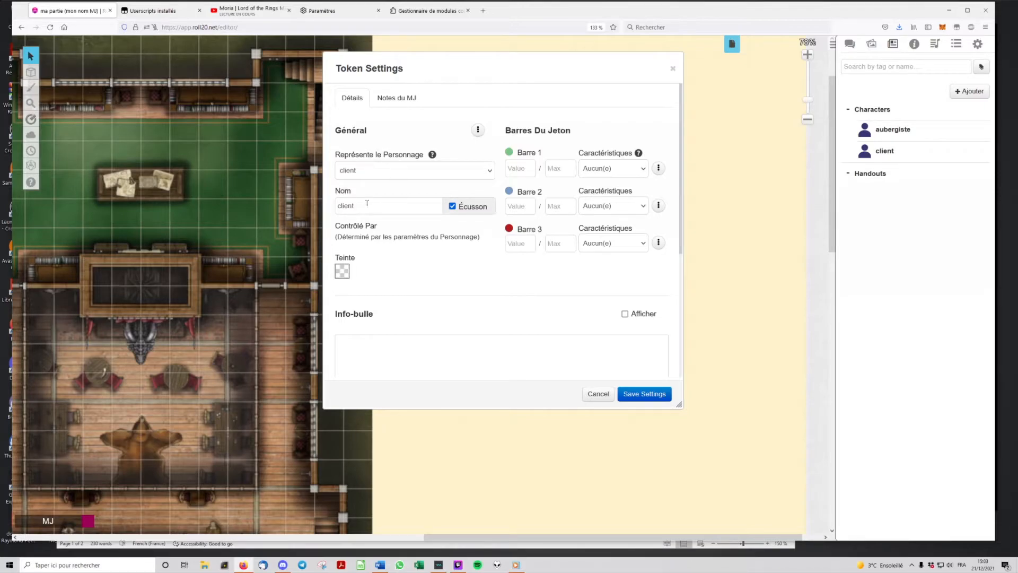
# Examine the value fields and player permission options of Barre 1 and Barre 2 in the client token's settings.
pyautogui.click(659, 169)
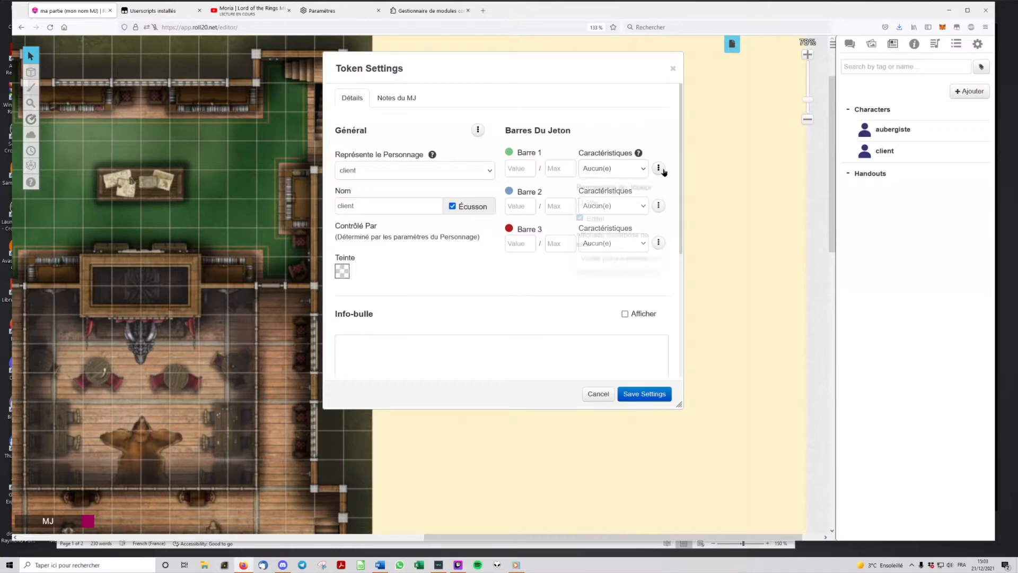
pyautogui.click(510, 164)
pyautogui.click(518, 168)
pyautogui.click(521, 207)
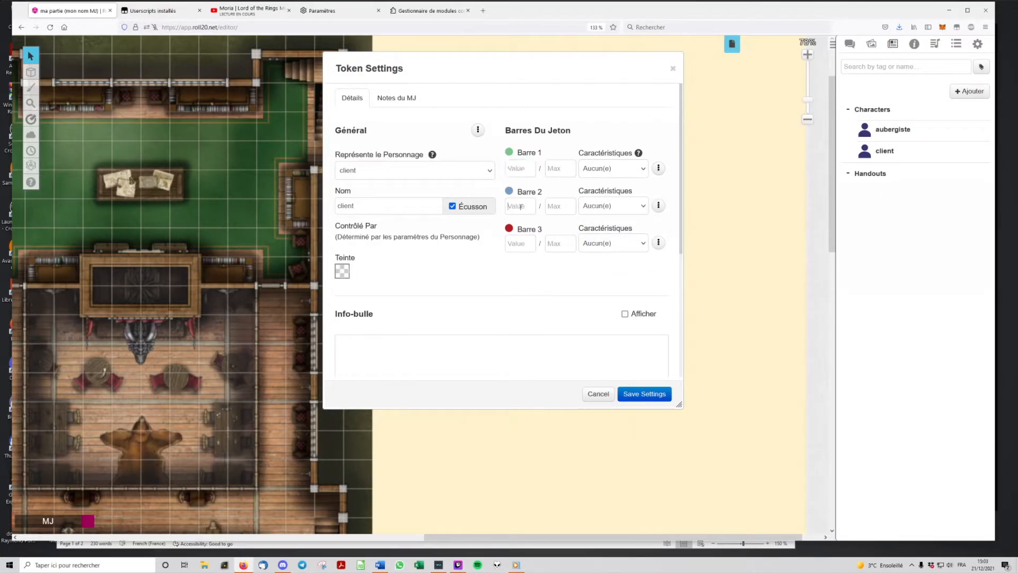
pyautogui.click(556, 206)
pyautogui.click(658, 207)
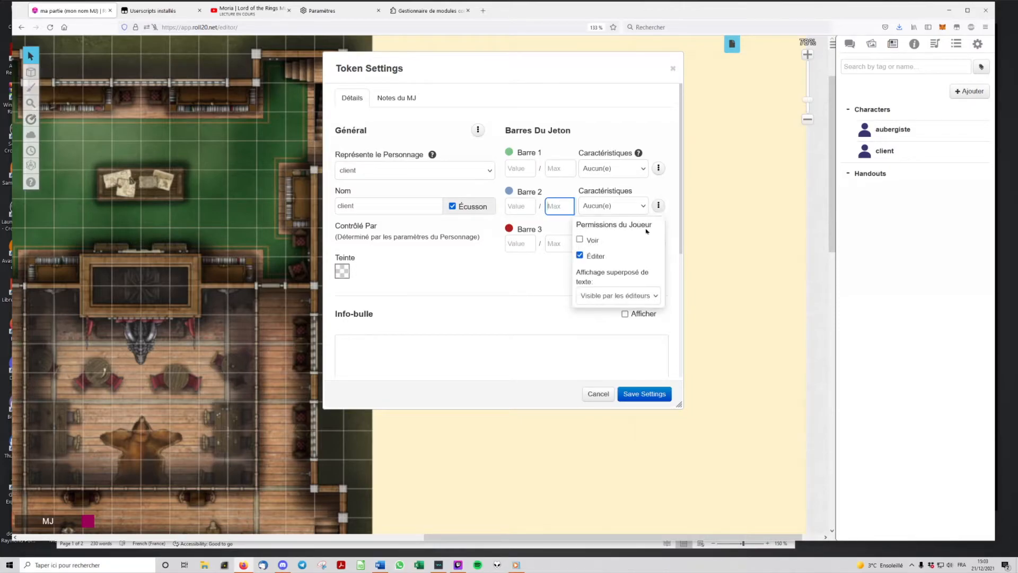
pyautogui.click(659, 168)
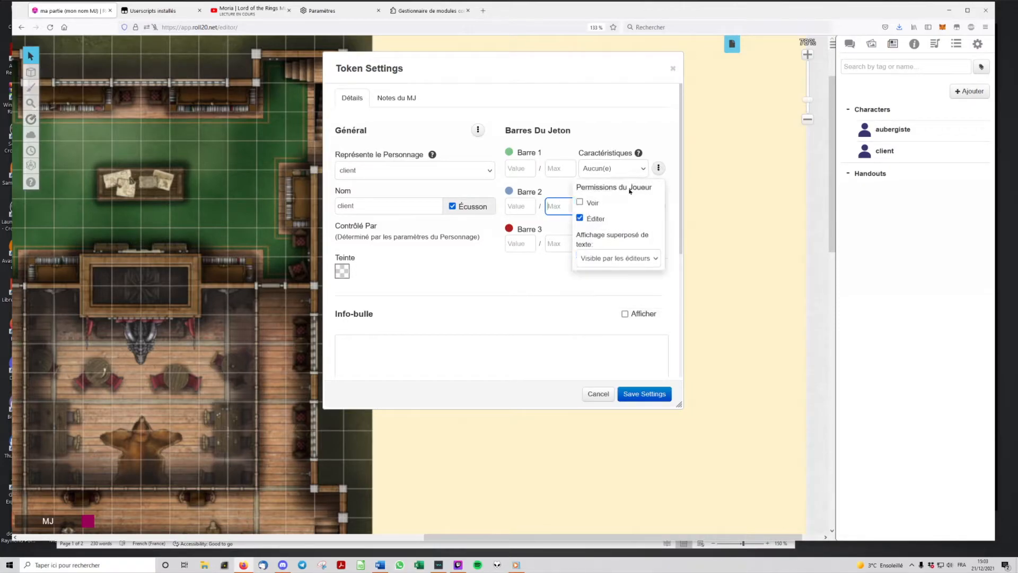
pyautogui.click(602, 123)
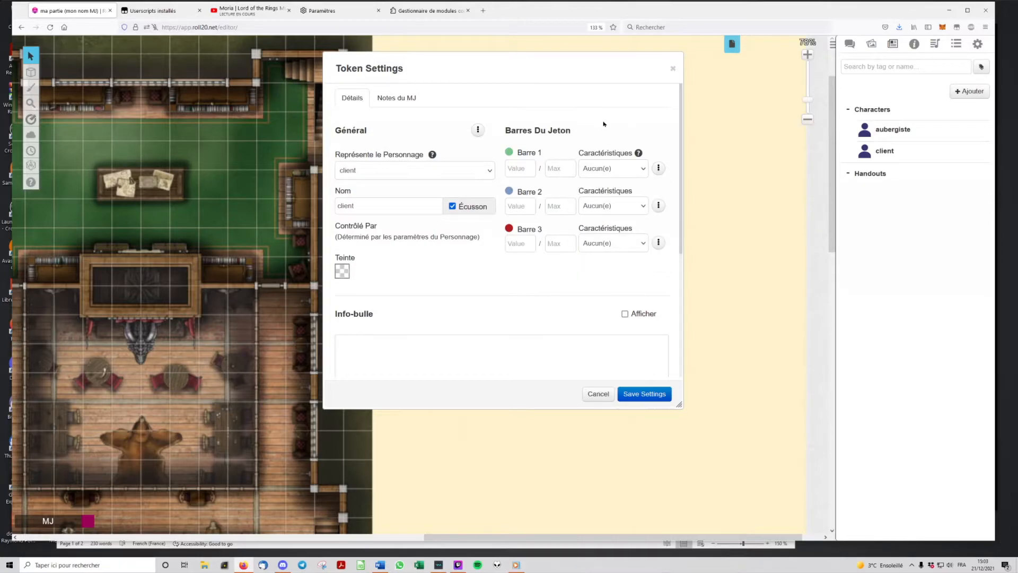
pyautogui.click(658, 168)
pyautogui.click(659, 206)
pyautogui.click(609, 139)
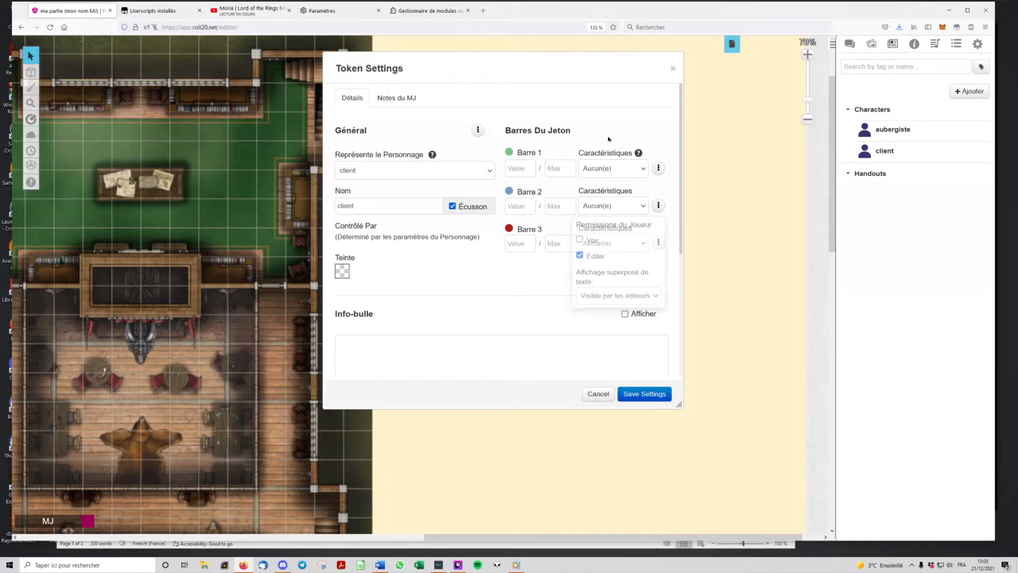
# Set the client token's Barre 1 to 10/10 and Barre 2 to 12/12, and save the settings.
pyautogui.click(519, 167)
pyautogui.write('10')
pyautogui.press('Tab')
pyautogui.write('10')
pyautogui.click(514, 207)
pyautogui.write('1')
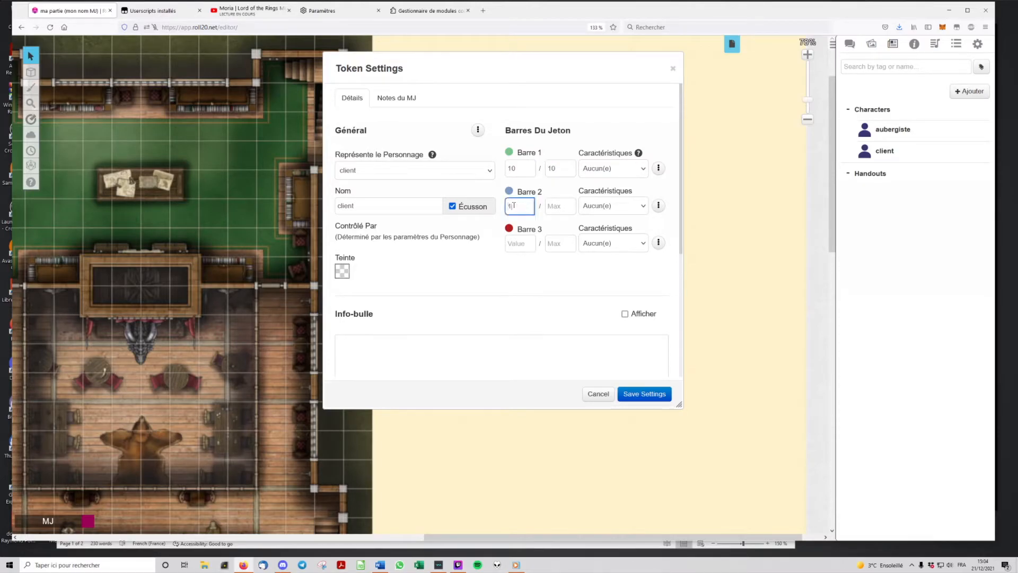
pyautogui.press('Tab')
pyautogui.write('12')
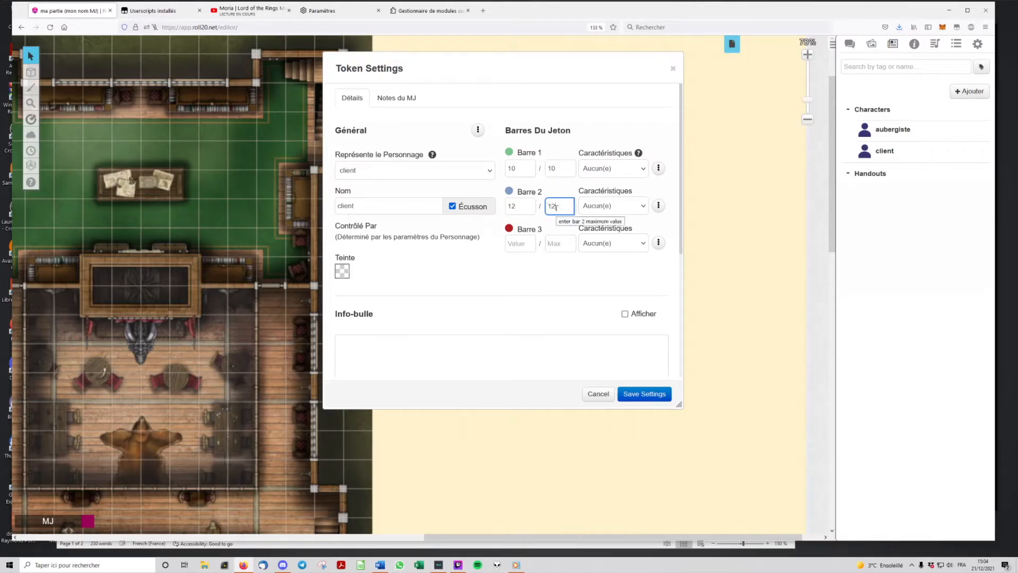
pyautogui.click(631, 394)
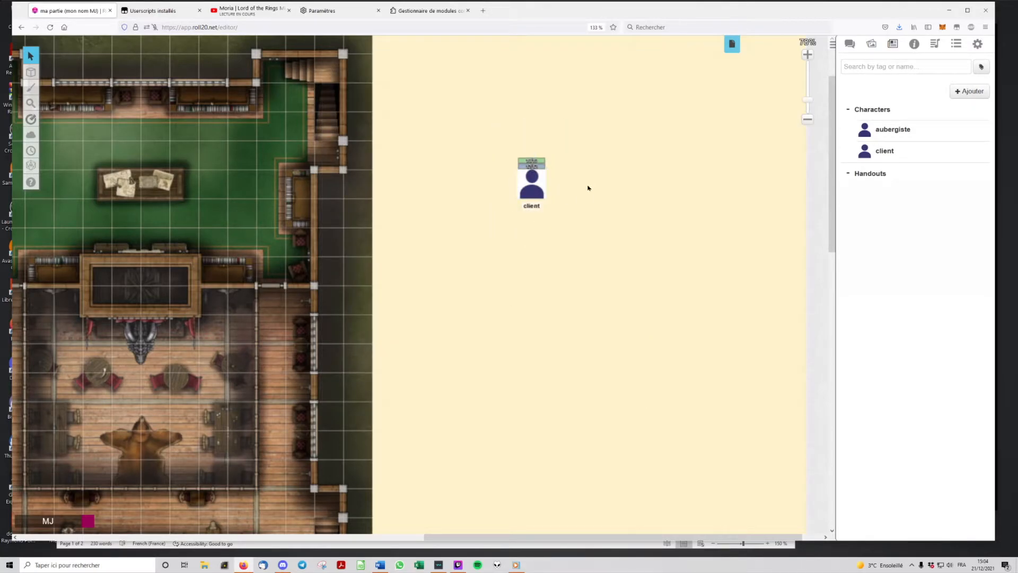
# Subtract 2 from the client token's green bar directly on the map.
pyautogui.scroll(6, 587, 193)
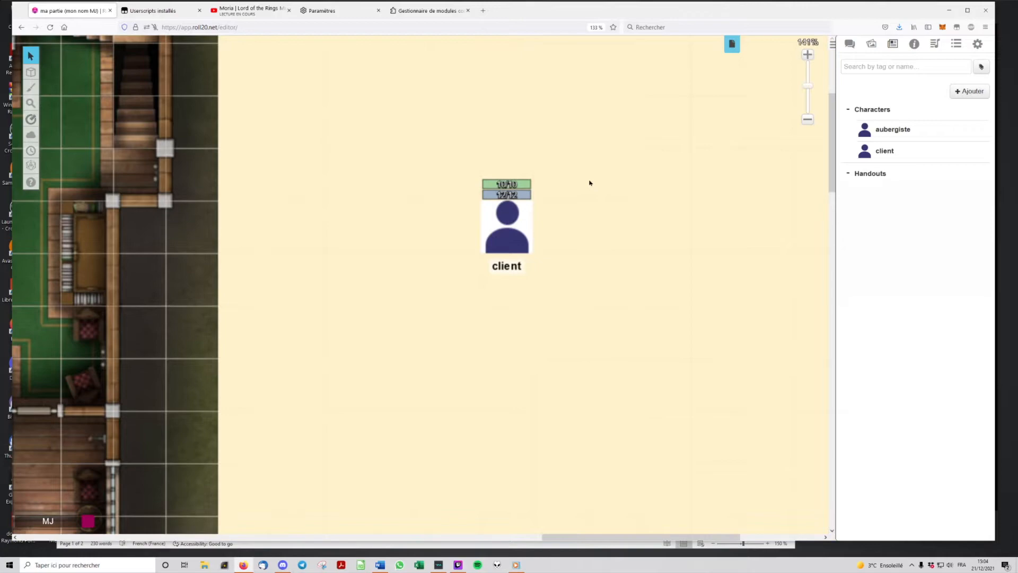
pyautogui.click(519, 228)
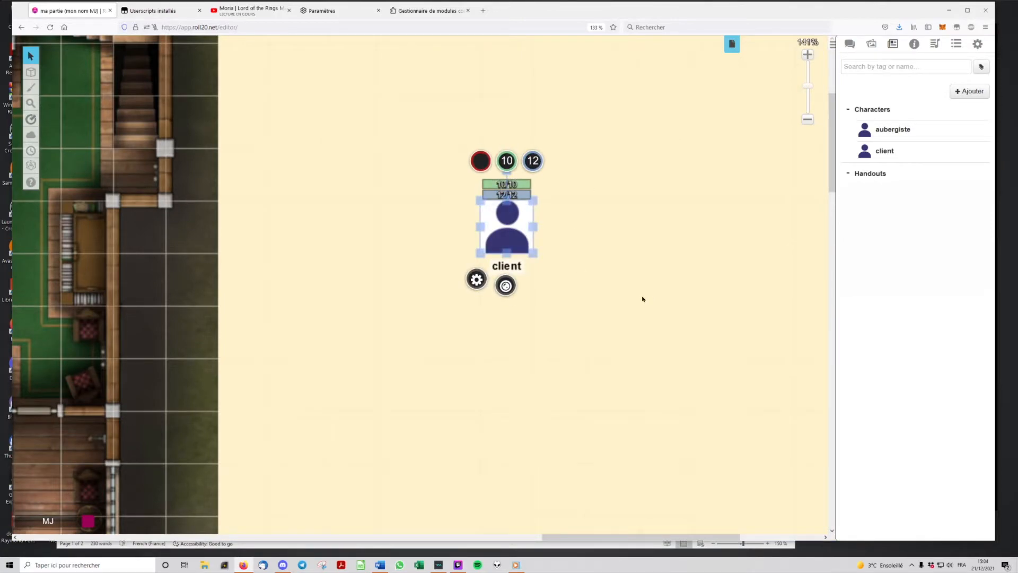
pyautogui.click(505, 164)
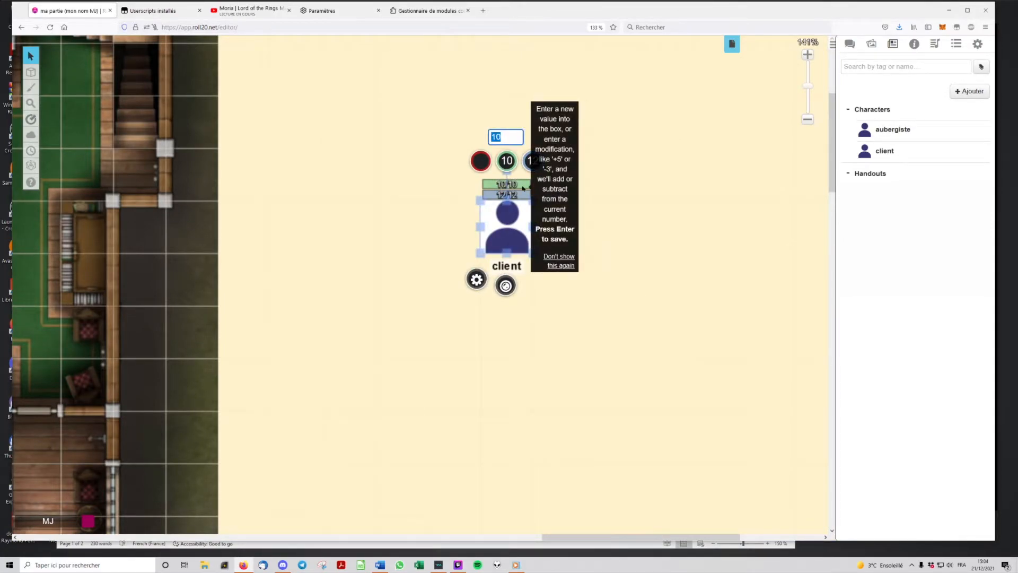
pyautogui.write('-2')
pyautogui.press('Return')
pyautogui.click(609, 180)
pyautogui.click(511, 226)
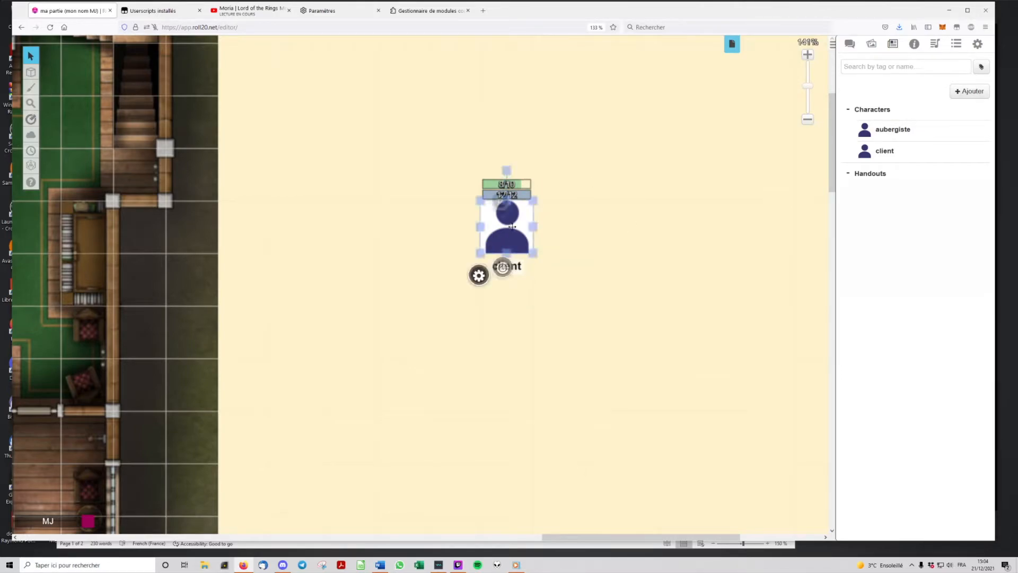
# Move the client token onto the guild map, into the wooden corridor just east of the large hall, and deselect it.
pyautogui.scroll(-5, 515, 277)
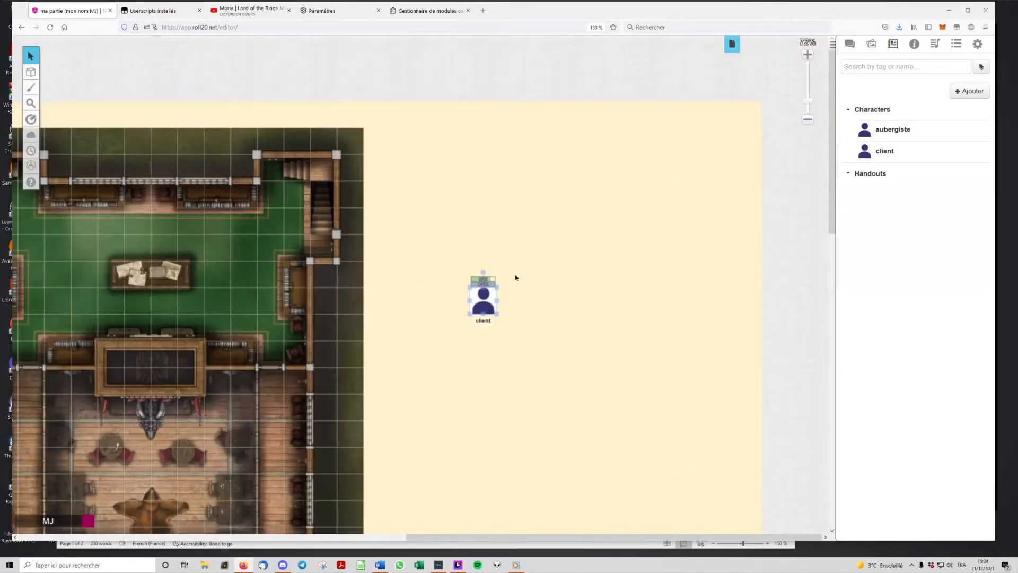
pyautogui.moveTo(443, 347); pyautogui.dragTo(641, 243)
pyautogui.moveTo(689, 199); pyautogui.dragTo(637, 229)
pyautogui.moveTo(507, 307); pyautogui.dragTo(472, 384)
pyautogui.click(614, 293)
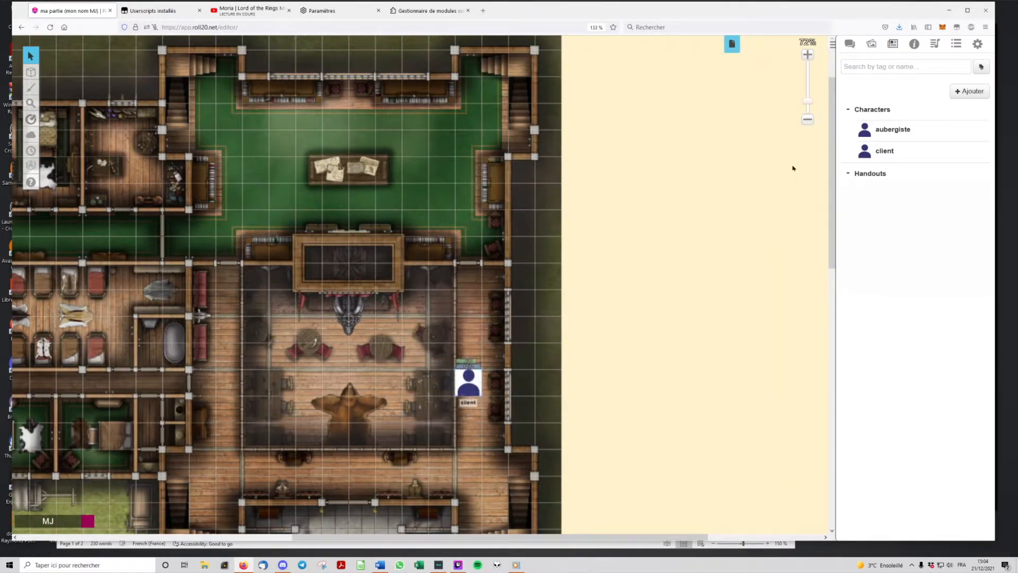
# Place an aubergiste token from the journal on the empty area beside the guild map.
pyautogui.click(888, 133)
pyautogui.click(676, 61)
pyautogui.moveTo(896, 129); pyautogui.dragTo(655, 246)
# Enable the Écusson nameplate and the players' Voir permission in the new aubergiste token's settings.
pyautogui.click(654, 246)
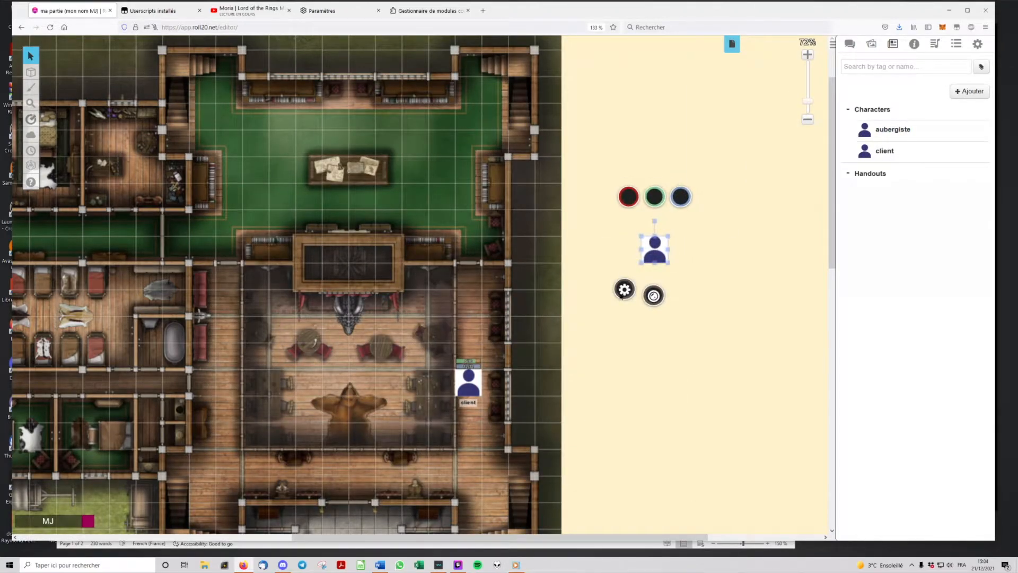
pyautogui.click(624, 293)
pyautogui.click(452, 206)
pyautogui.click(478, 130)
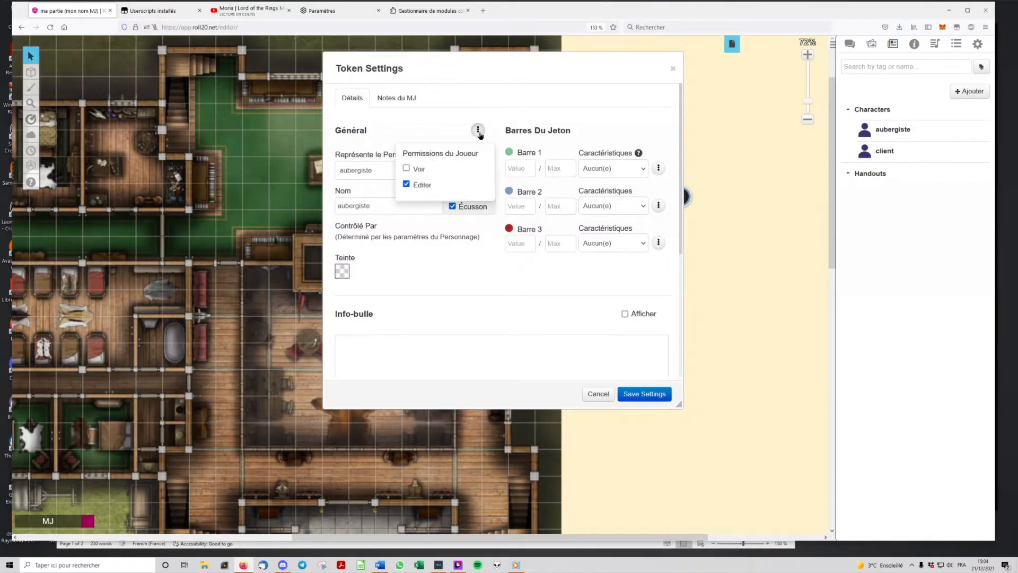
pyautogui.click(406, 168)
pyautogui.click(552, 91)
# Set the aubergiste token's Barre 1 to 14 / 14 and Barre 2 to 10 / 10.
pyautogui.click(517, 168)
pyautogui.write('14')
pyautogui.press('Tab')
pyautogui.write('14')
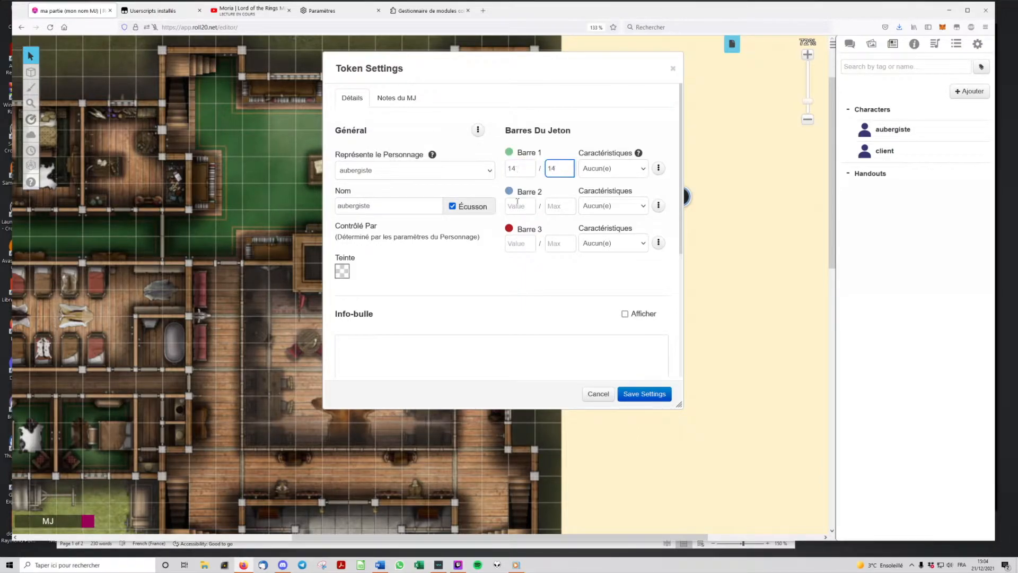
pyautogui.click(514, 207)
pyautogui.write('10')
pyautogui.press('Tab')
pyautogui.write('10')
pyautogui.click(473, 286)
pyautogui.click(656, 402)
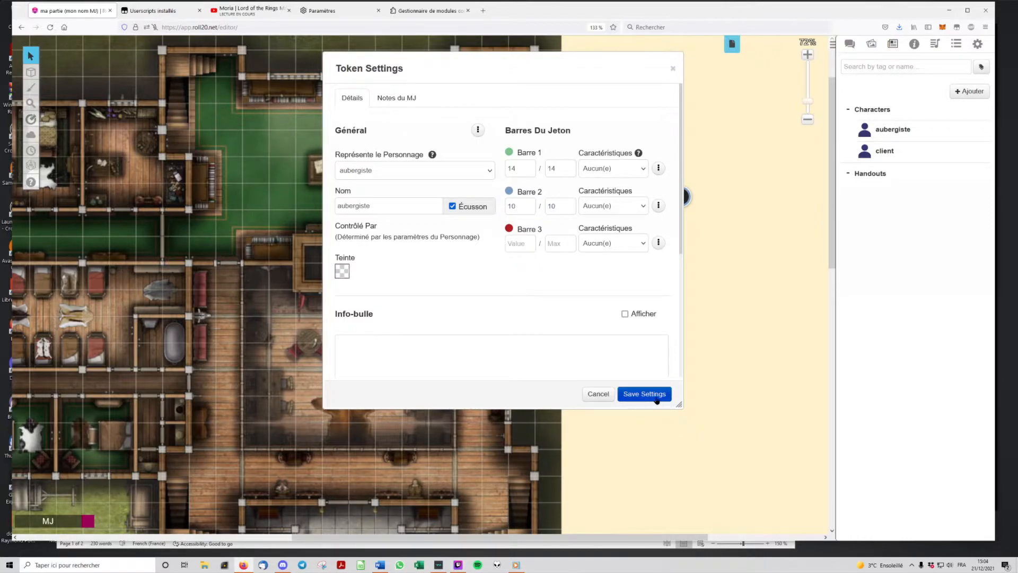
# Enter "mauvais caractere" as the aubergiste token's Info-bulle, enable Afficher for it and save the settings.
pyautogui.click(538, 351)
pyautogui.write('mauvais cara')
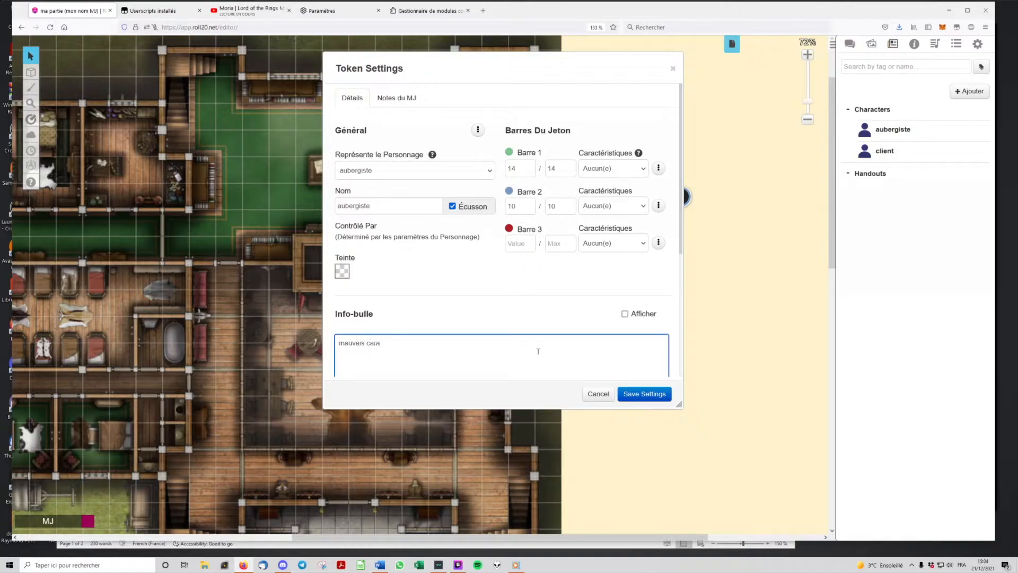
pyautogui.write('ctere')
pyautogui.click(628, 321)
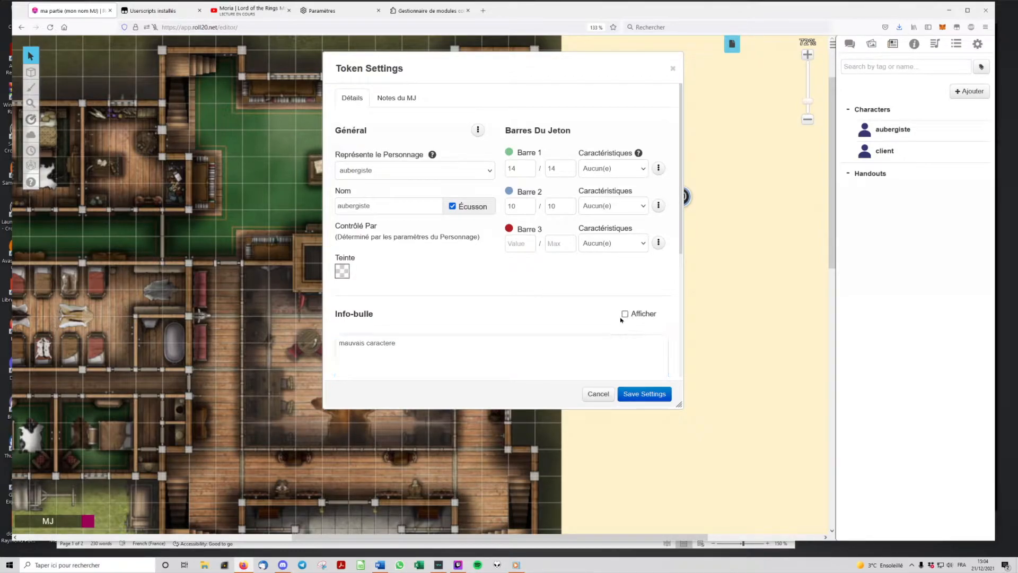
pyautogui.click(625, 315)
pyautogui.click(651, 394)
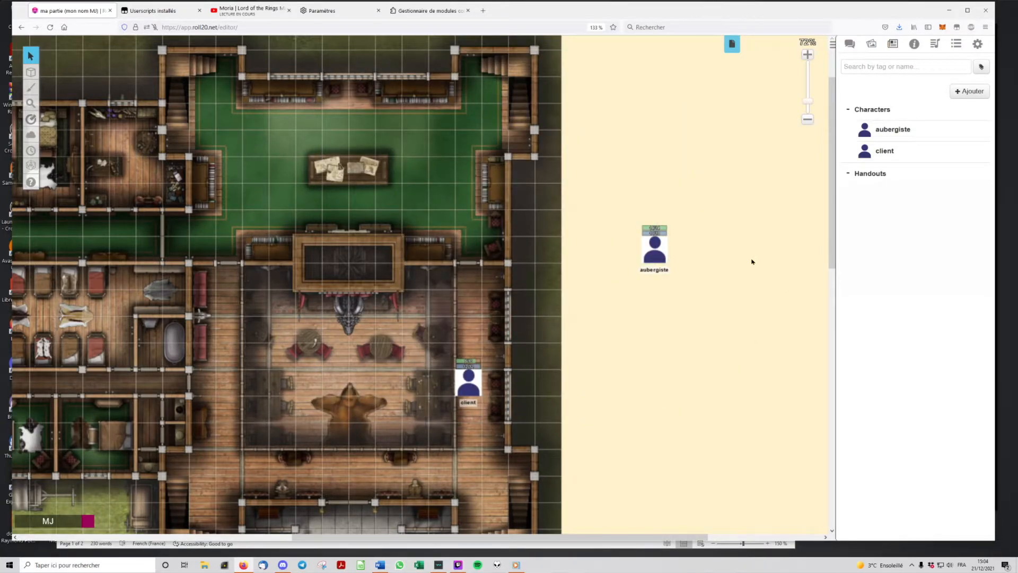
# Check the aubergiste token's tooltip on the map, turn off Afficher for its Info-bulle and save the settings.
pyautogui.moveTo(659, 251)
pyautogui.click(653, 254)
pyautogui.click(625, 290)
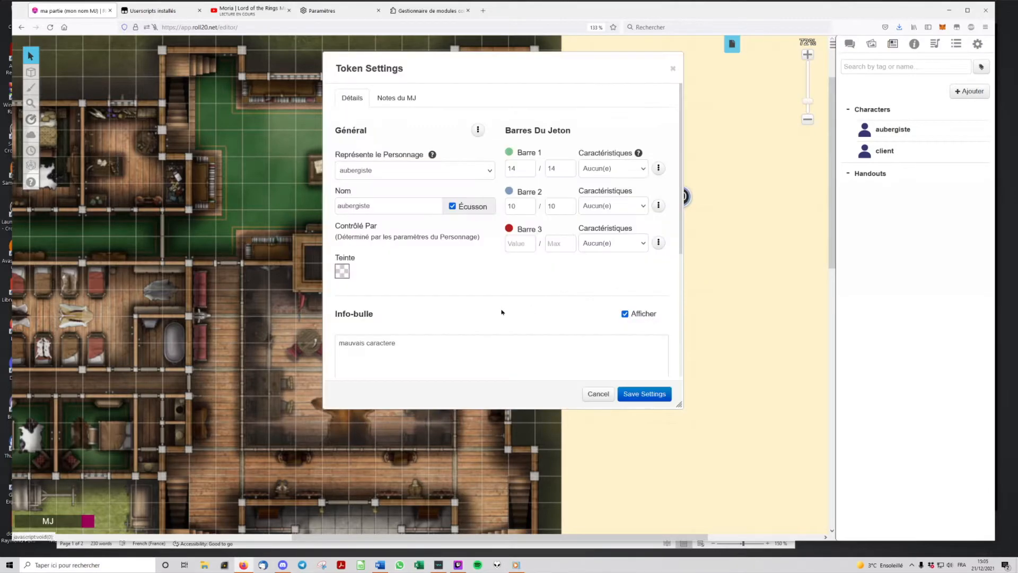
pyautogui.click(625, 314)
pyautogui.click(652, 393)
# Move the aubergiste token into the green room beside the counter and the client token into the large hall just below it.
pyautogui.moveTo(655, 253); pyautogui.dragTo(442, 225)
pyautogui.moveTo(472, 385); pyautogui.dragTo(442, 303)
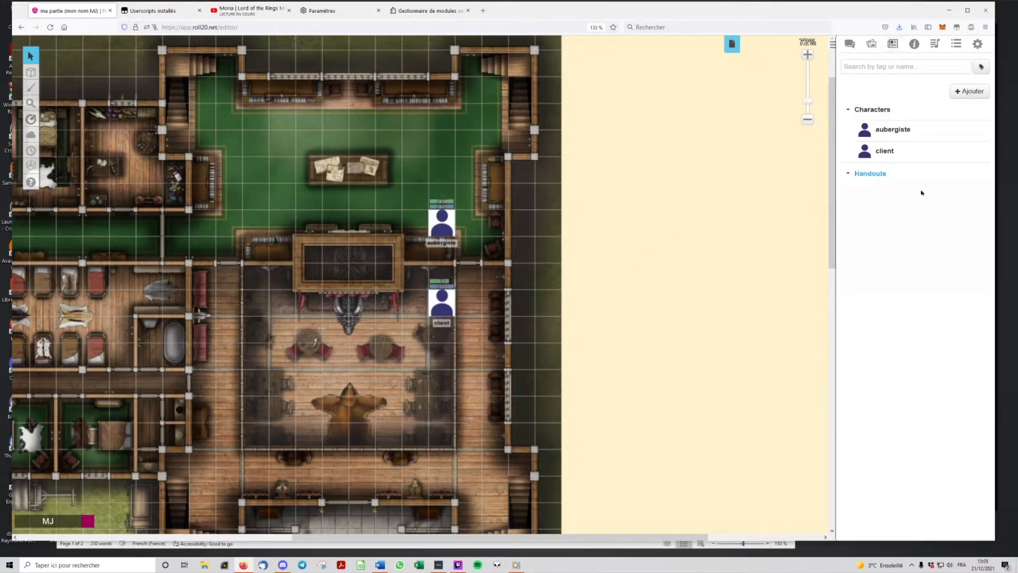
pyautogui.moveTo(628, 16)
pyautogui.mouseDown()
pyautogui.moveTo(677, 16)
pyautogui.moveTo(622, 18)
pyautogui.mouseUp()
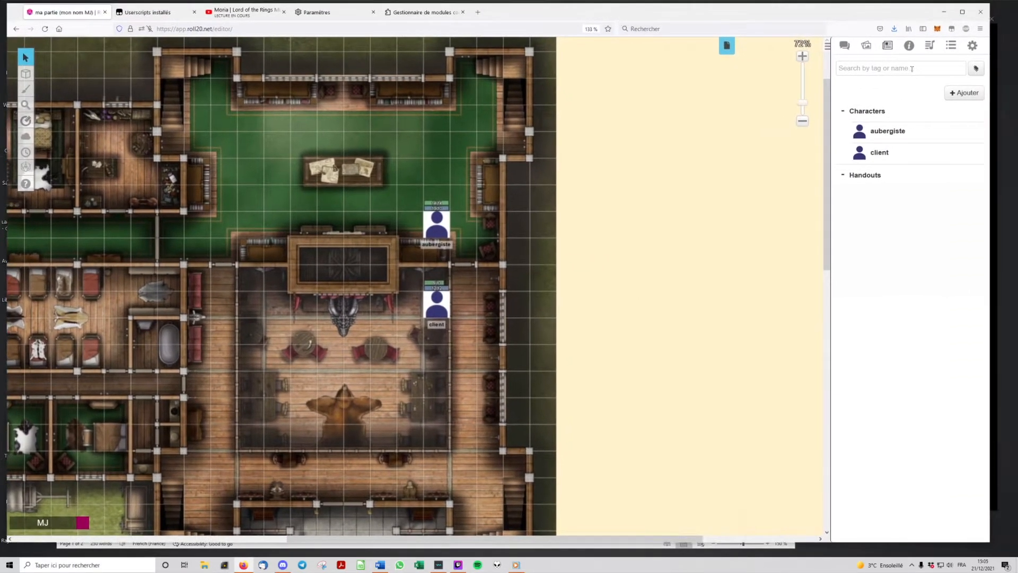
# Reposition the aubergiste token just below the desk in the green room and the client token in the wooden corridor east of the large hall.
pyautogui.click(845, 46)
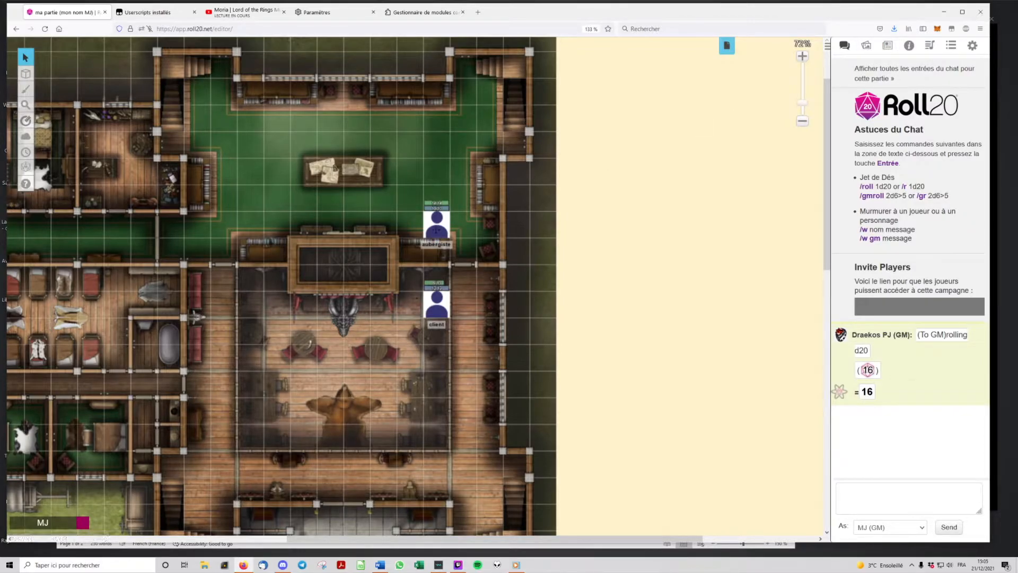
pyautogui.click(436, 232)
pyautogui.scroll(-3, 437, 231)
pyautogui.moveTo(353, 345); pyautogui.dragTo(508, 307)
pyautogui.moveTo(573, 194); pyautogui.dragTo(543, 194)
pyautogui.moveTo(578, 262); pyautogui.dragTo(595, 263)
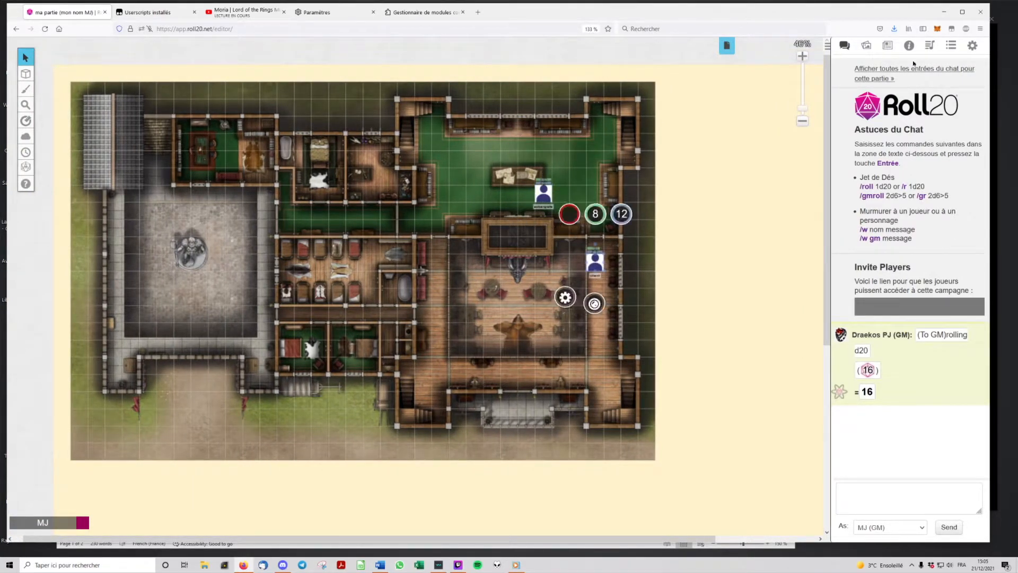
# Open the aubergiste character from the journal, look through its character sheet and close it.
pyautogui.click(887, 46)
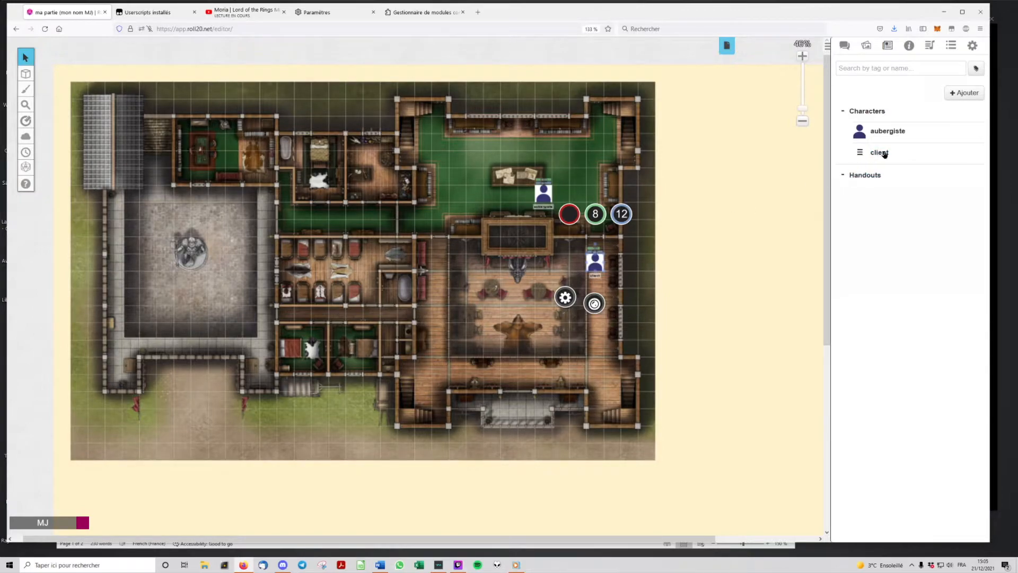
pyautogui.click(881, 131)
pyautogui.click(297, 95)
pyautogui.click(528, 226)
pyautogui.scroll(-2, 429, 268)
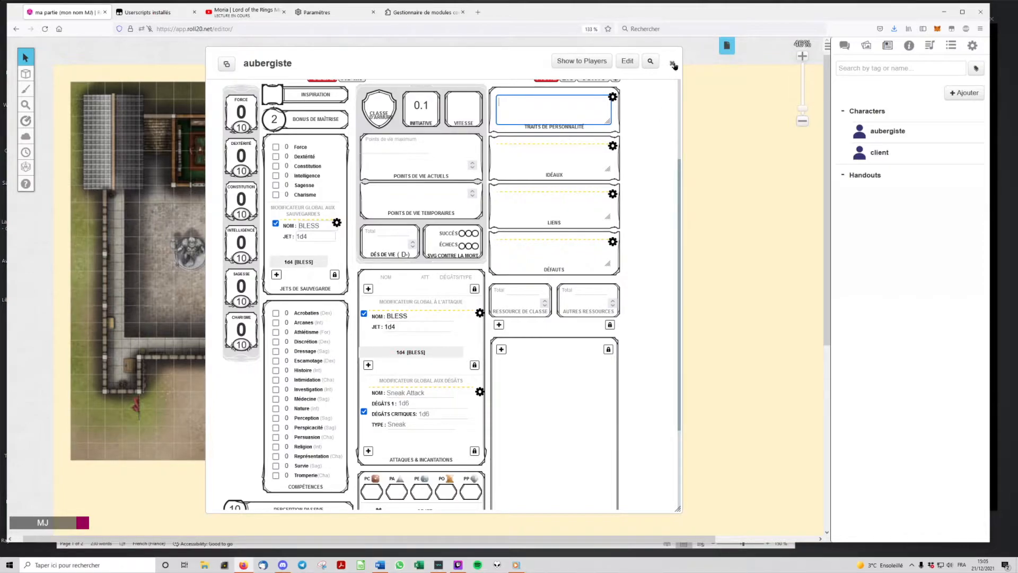
pyautogui.click(671, 63)
# Move the aubergiste token off the map onto the empty area east of it and deselect it.
pyautogui.moveTo(543, 193); pyautogui.dragTo(681, 210)
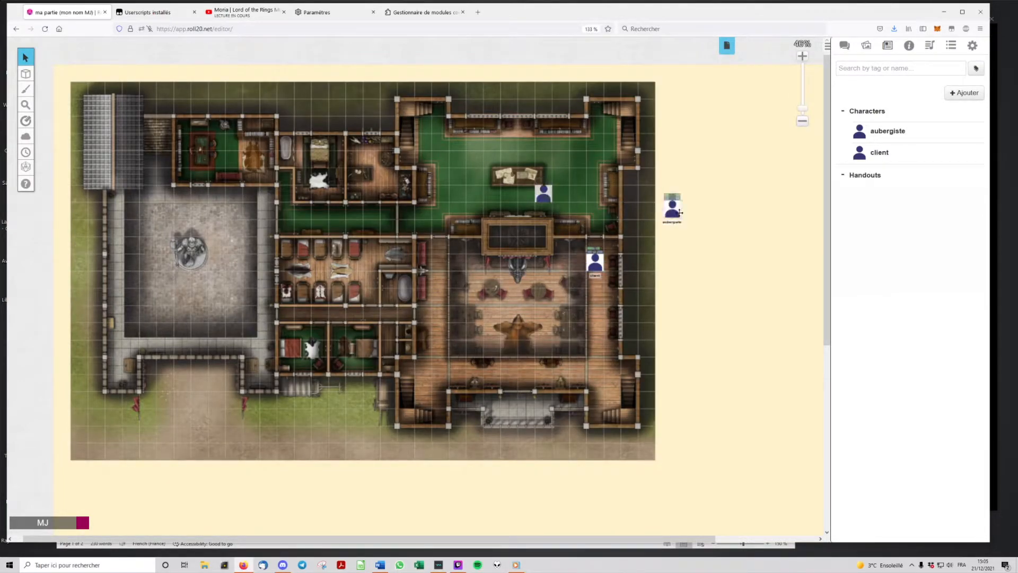
pyautogui.click(879, 70)
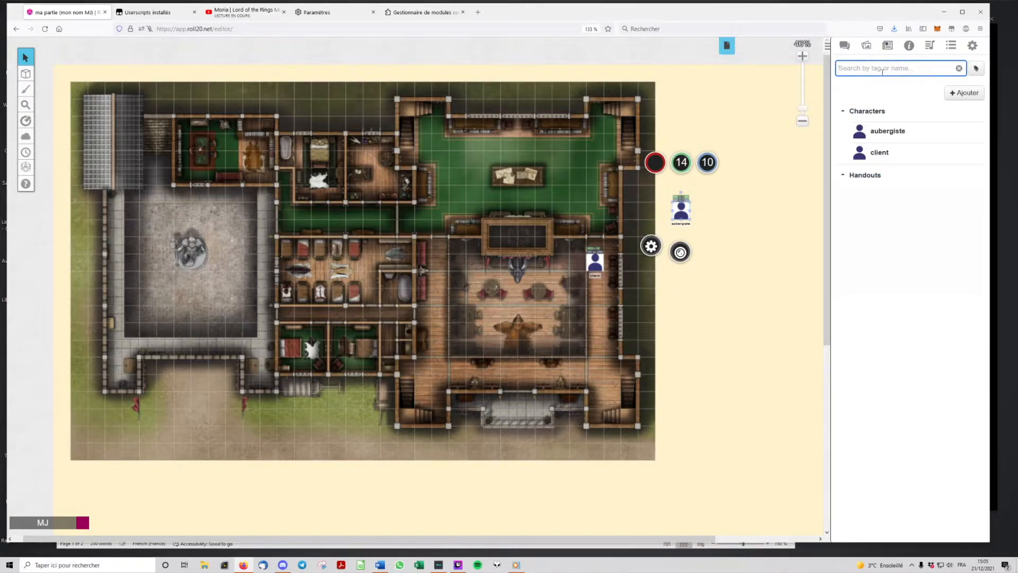
pyautogui.click(736, 317)
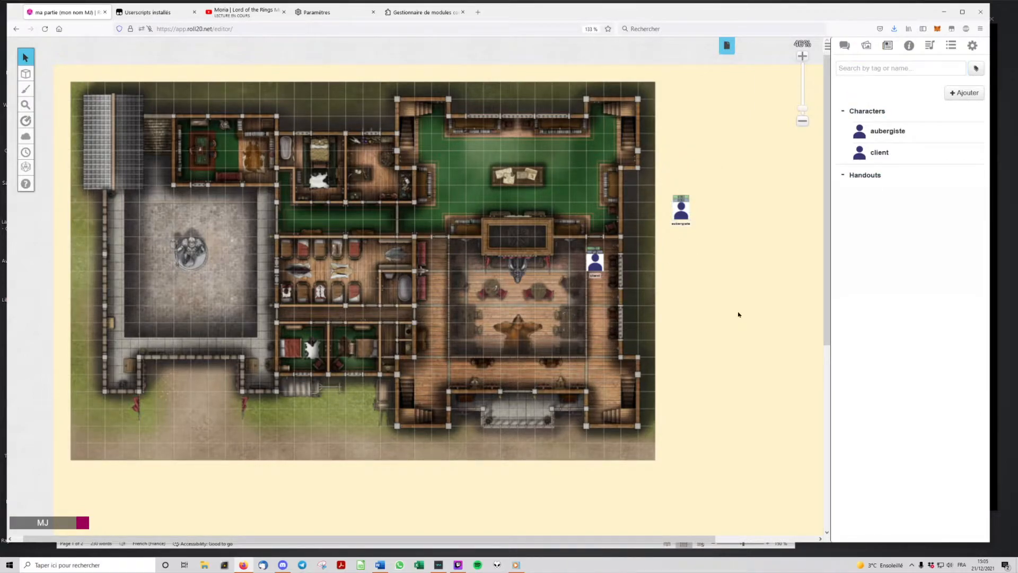
# Search the D&D 5th Edition compendium for "gob" and add the Goblin monster to the game by dropping it beside the map.
pyautogui.click(909, 47)
pyautogui.click(891, 84)
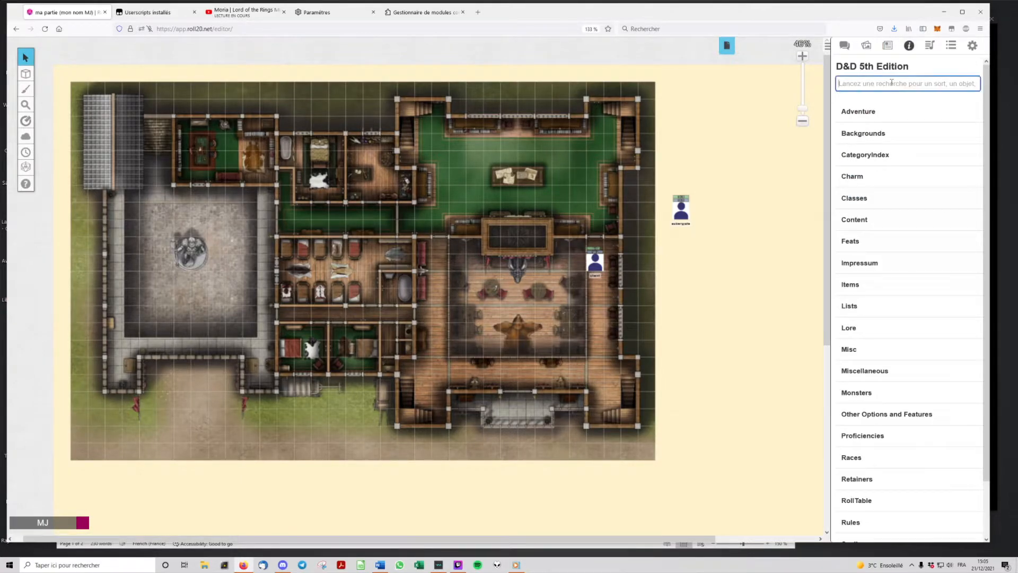
pyautogui.write('gob')
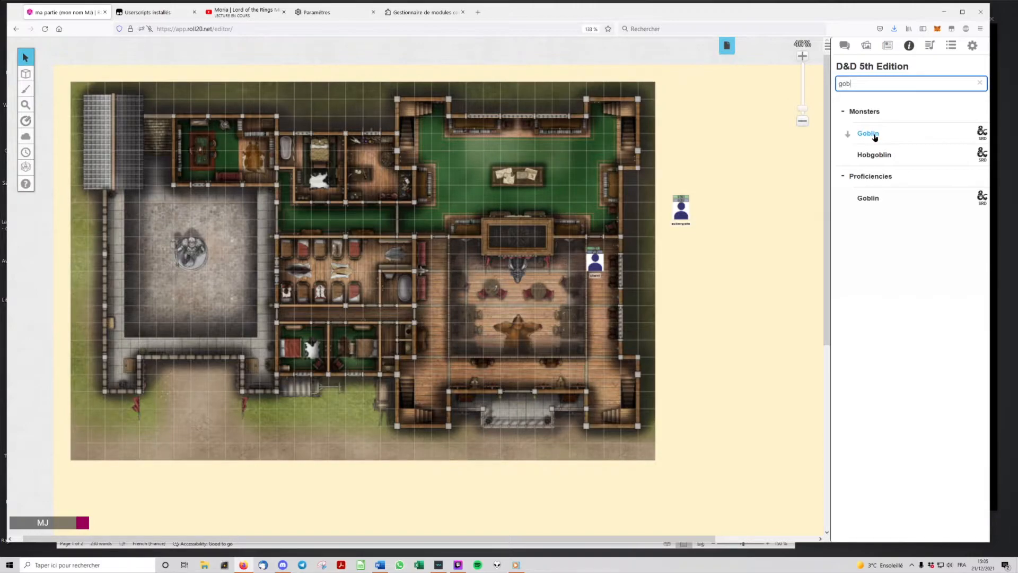
pyautogui.moveTo(875, 138); pyautogui.dragTo(712, 139)
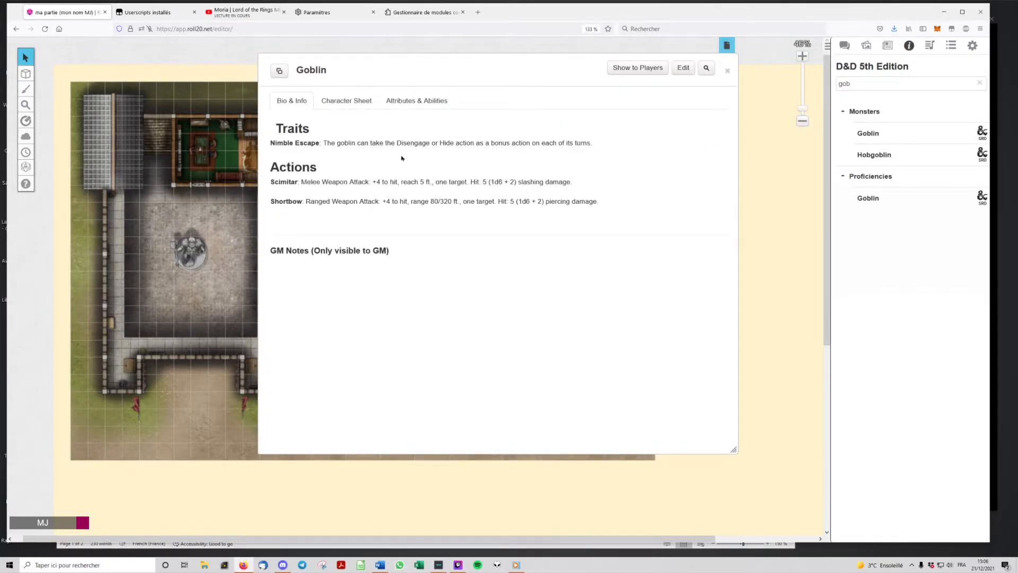
# Look through the imported Goblin's character sheet, attributes and abilities, and close its window.
pyautogui.click(346, 100)
pyautogui.click(416, 100)
pyautogui.click(356, 102)
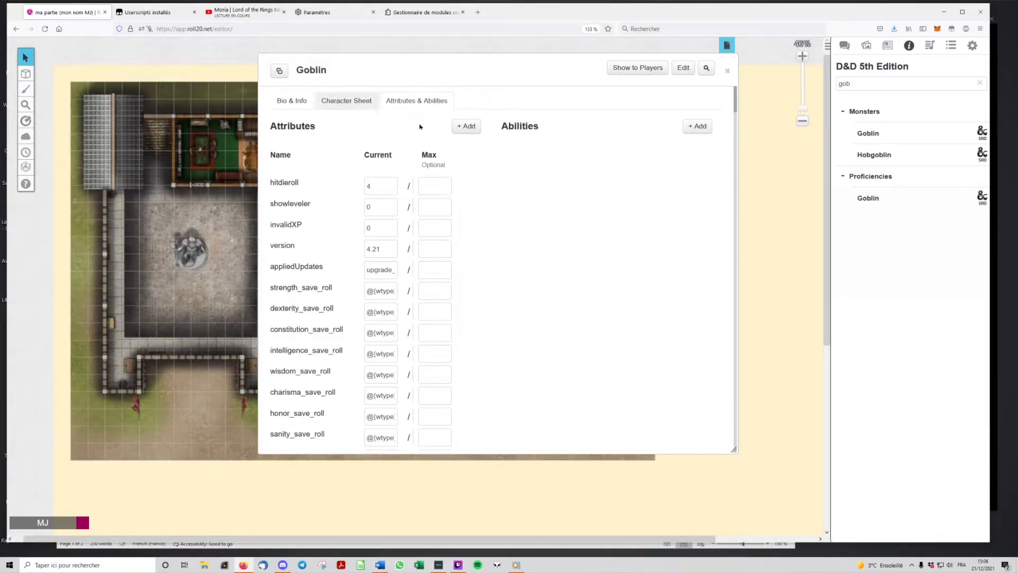
pyautogui.click(726, 71)
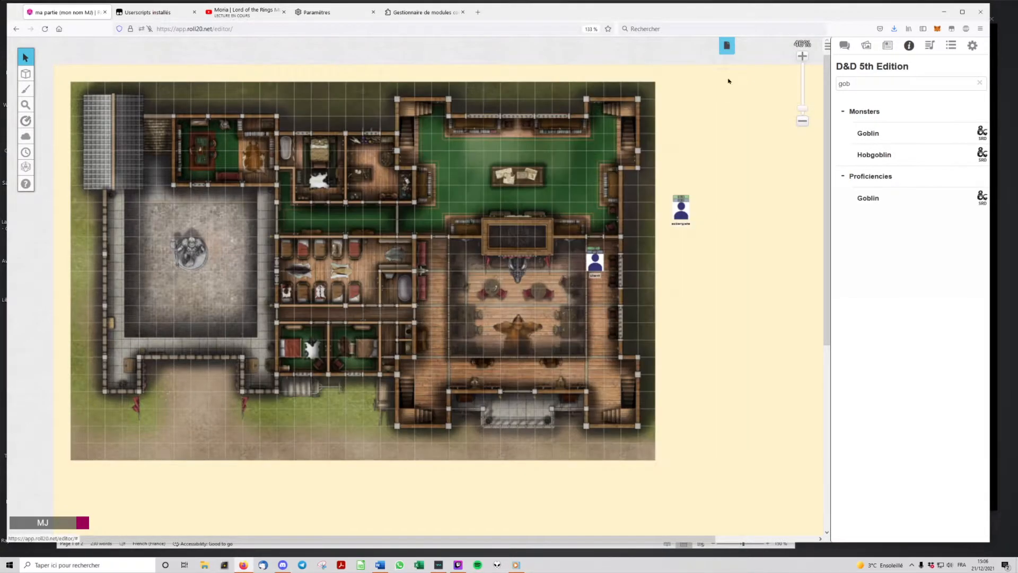
# Clear the compendium search to return to the full category list.
pyautogui.doubleClick(857, 83)
pyautogui.press('BackSpace')
pyautogui.click(778, 172)
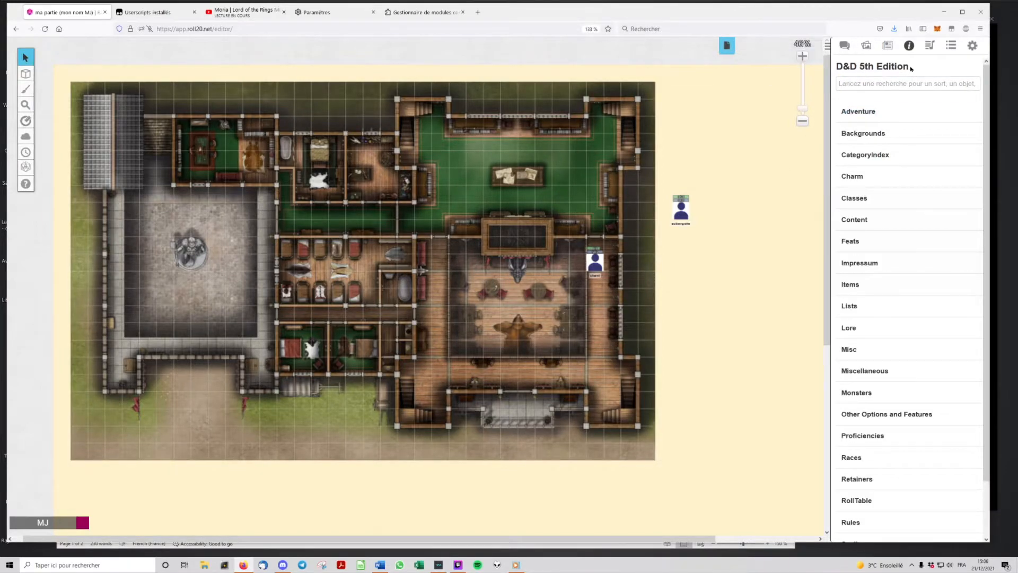
# Open the Goblin character from the journal, examine its stat block and close it.
pyautogui.click(888, 46)
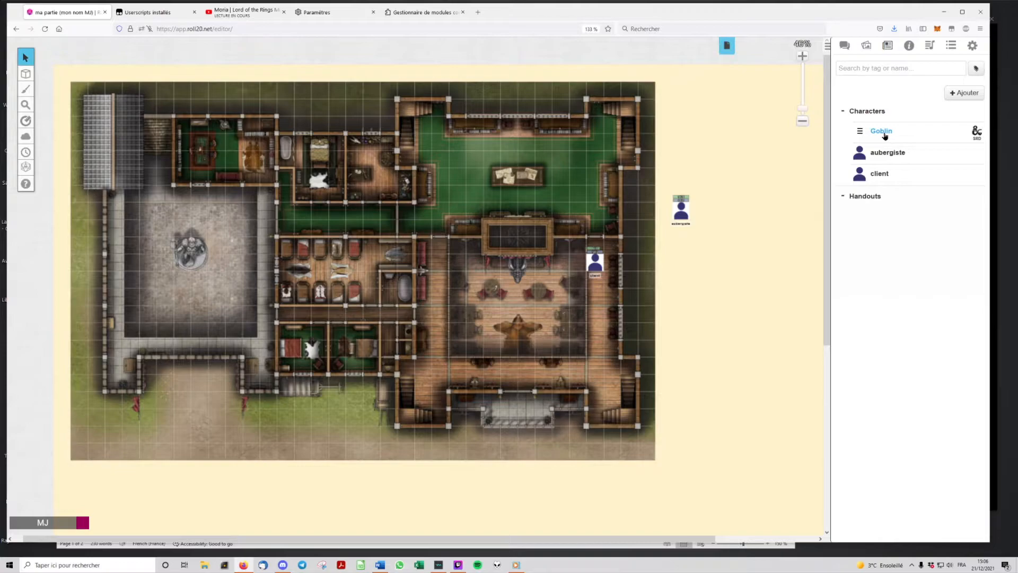
pyautogui.click(881, 132)
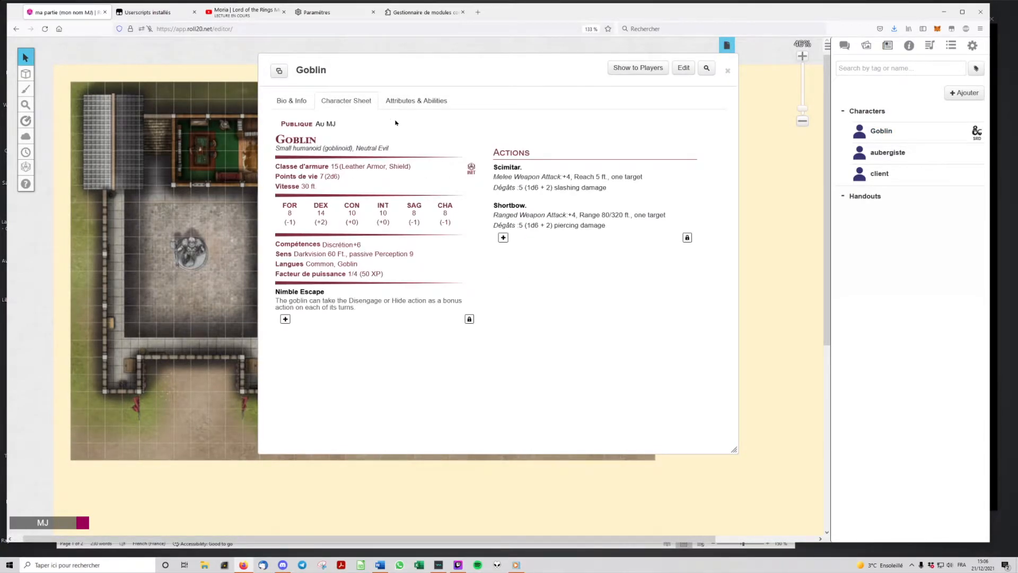
pyautogui.moveTo(439, 82)
pyautogui.mouseDown()
pyautogui.moveTo(392, 78)
pyautogui.moveTo(459, 81)
pyautogui.mouseUp()
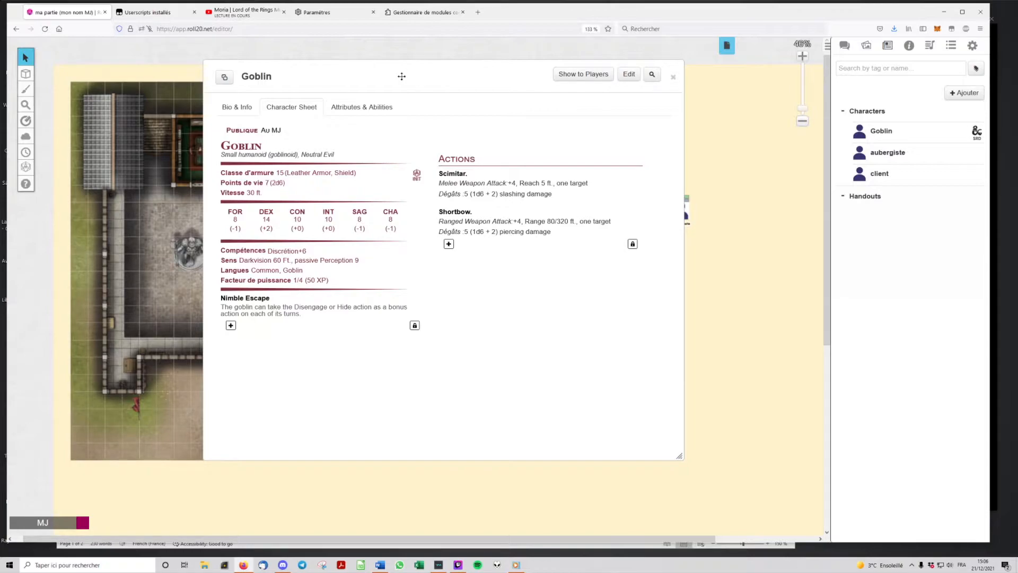
pyautogui.click(673, 78)
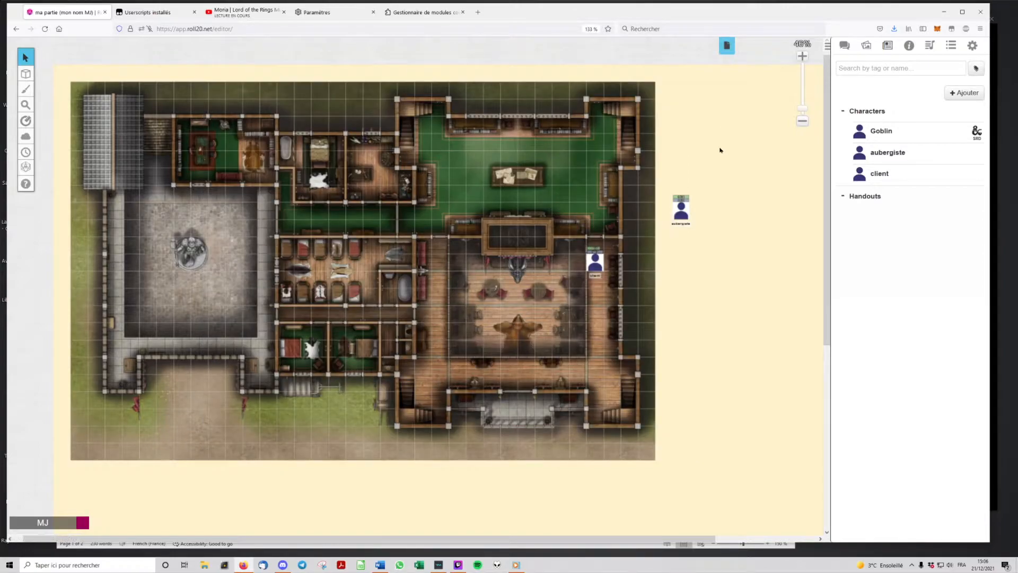
# Make the aubergiste token beside the map represent the Goblin character in its settings.
pyautogui.click(681, 217)
pyautogui.click(683, 208)
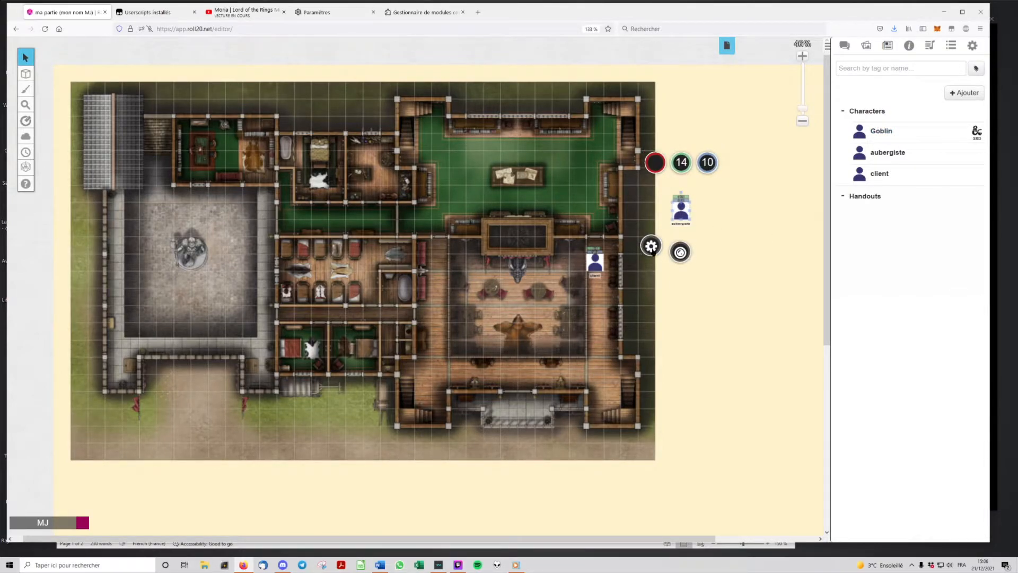
pyautogui.click(652, 247)
pyautogui.click(385, 209)
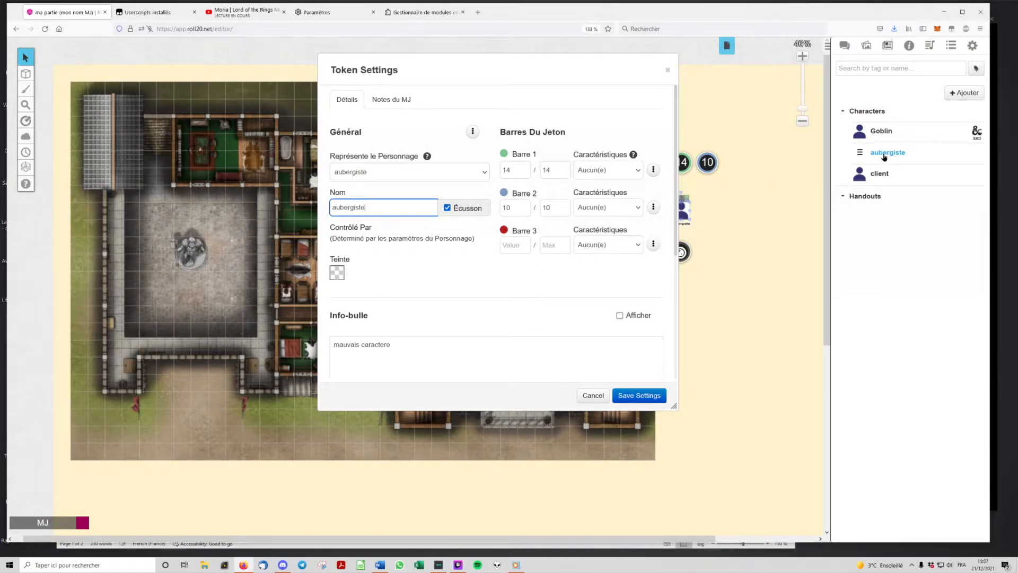
pyautogui.click(394, 177)
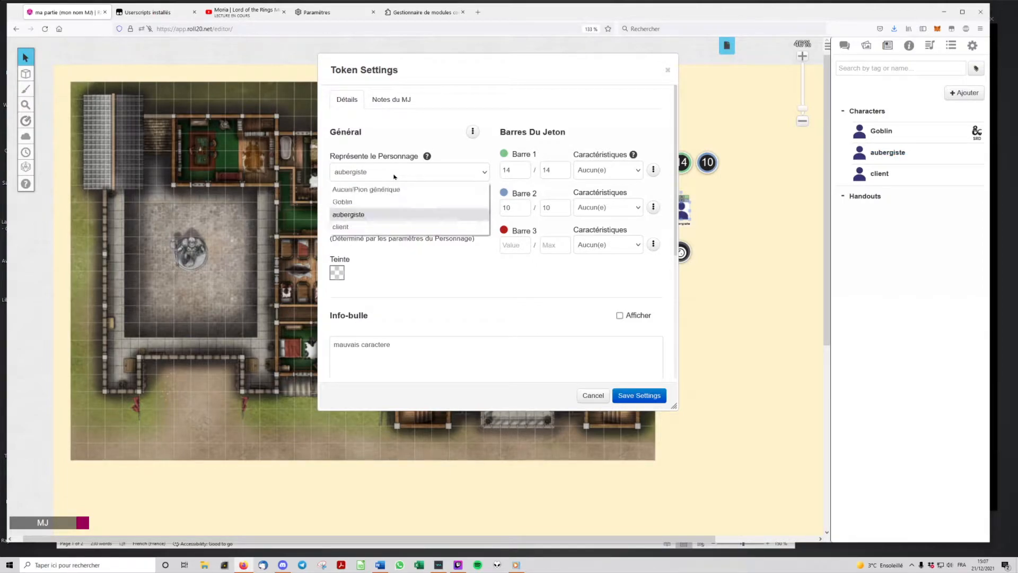
pyautogui.click(372, 200)
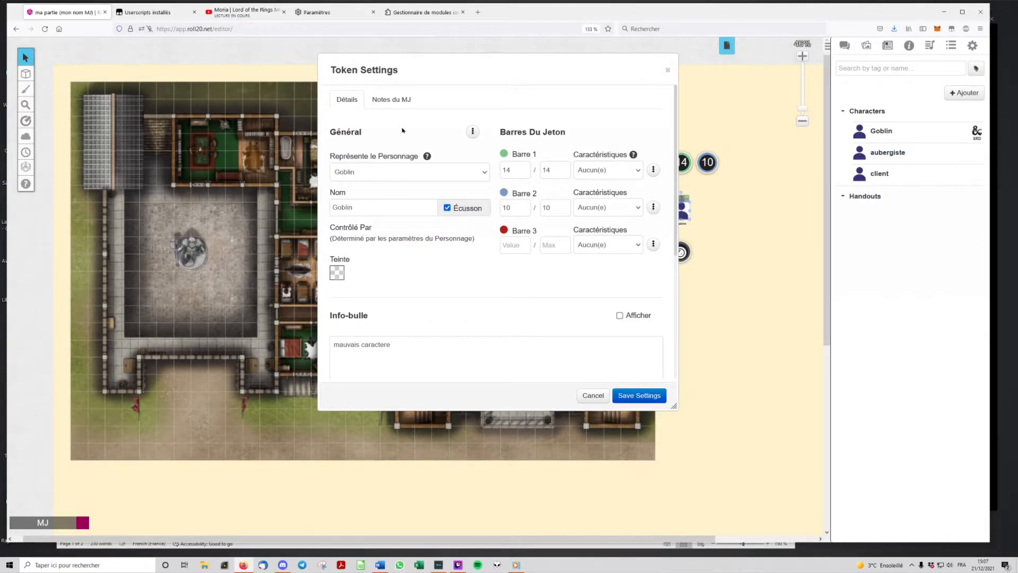
# Enter aubergiste as the name of the token representing Goblin and close its settings without saving.
pyautogui.doubleClick(369, 208)
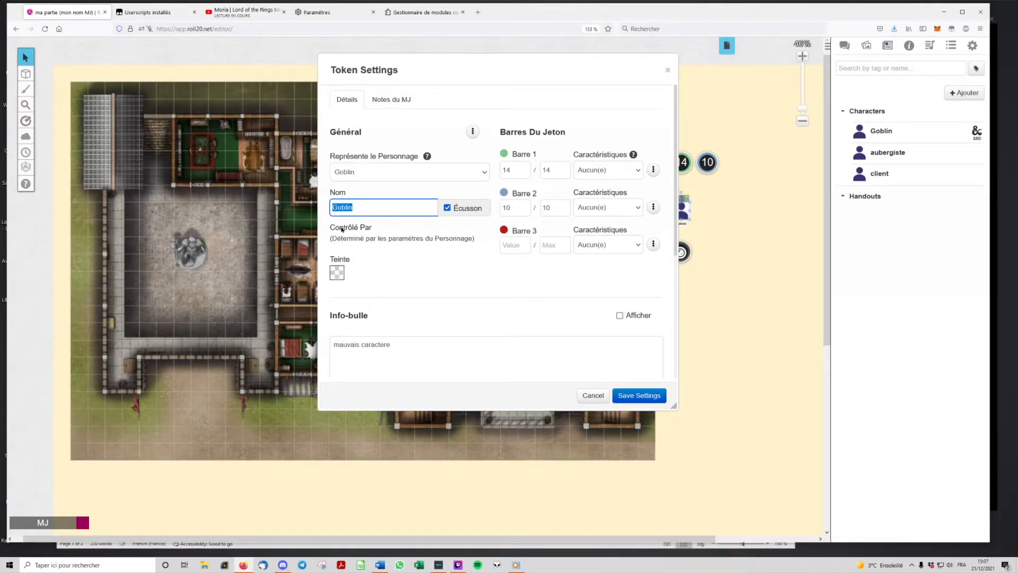
pyautogui.write('aubergiste')
pyautogui.click(402, 189)
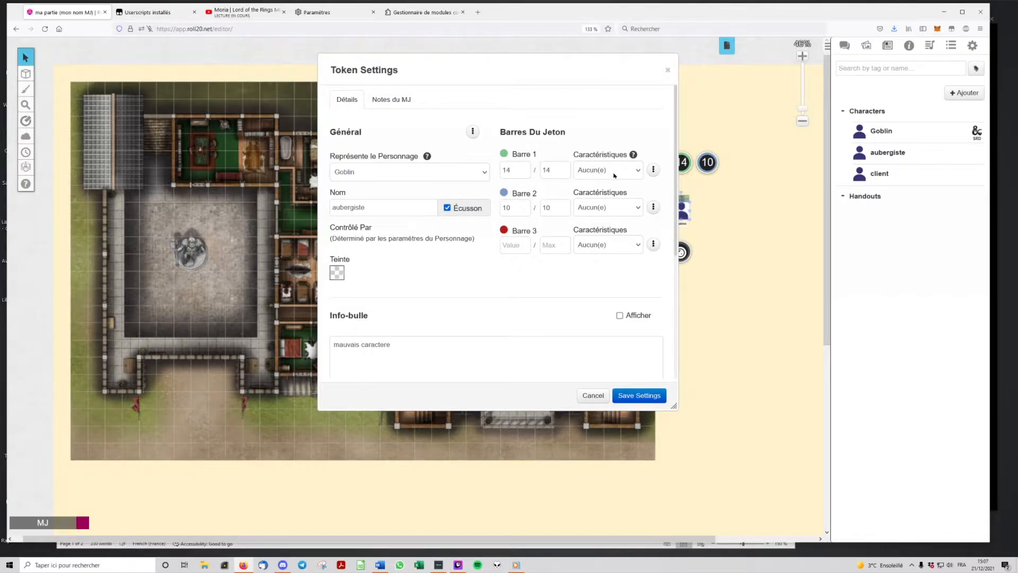
pyautogui.click(668, 70)
# Reopen the Goblin's character sheet, examine its armour class, hit points and speed, and close it.
pyautogui.click(881, 131)
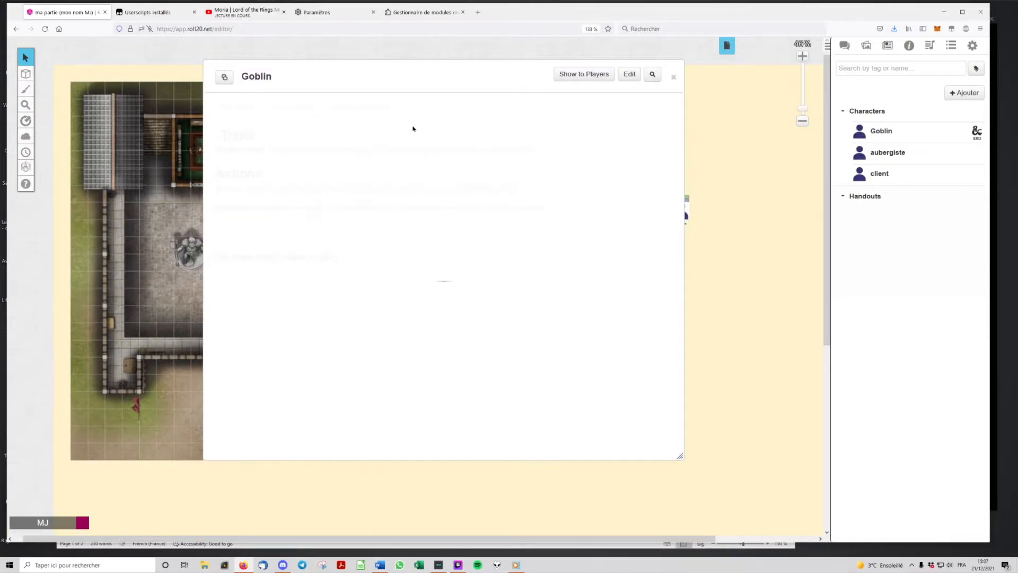
pyautogui.click(296, 110)
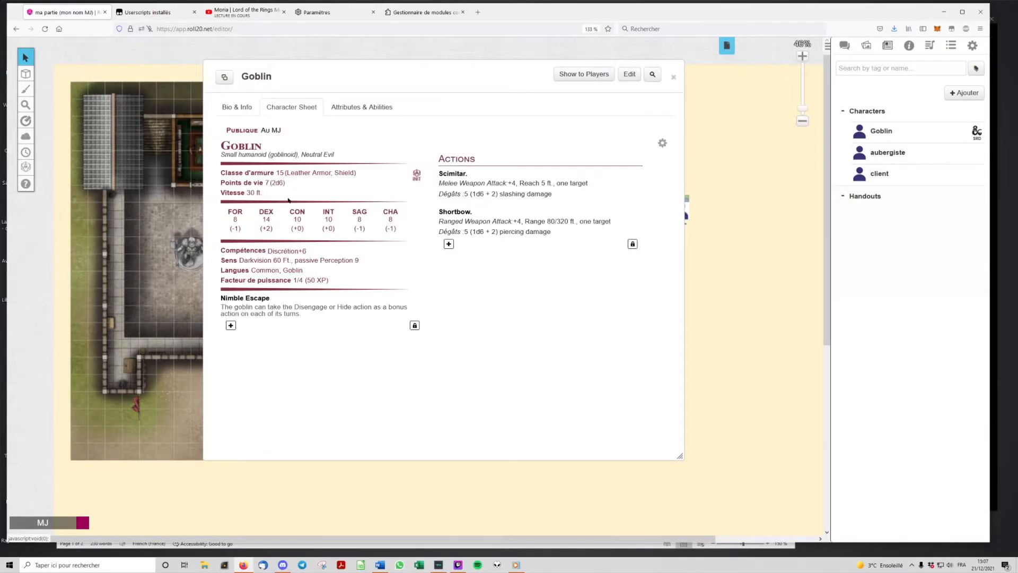
pyautogui.moveTo(276, 174); pyautogui.dragTo(284, 173)
pyautogui.click(316, 194)
pyautogui.click(673, 78)
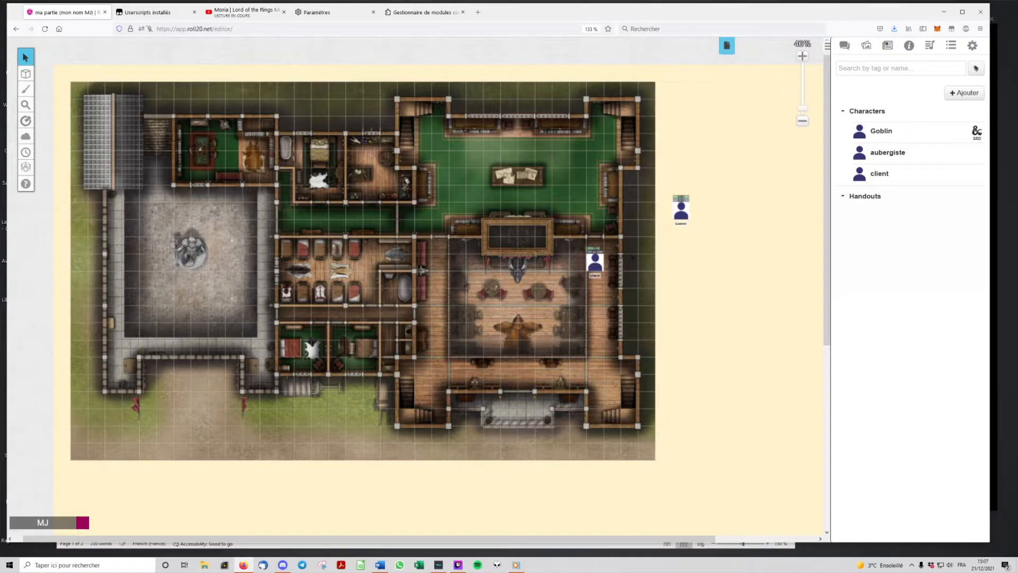
# Rename the Goblin-linked token beside the map as aubergiste in its token settings.
pyautogui.doubleClick(680, 208)
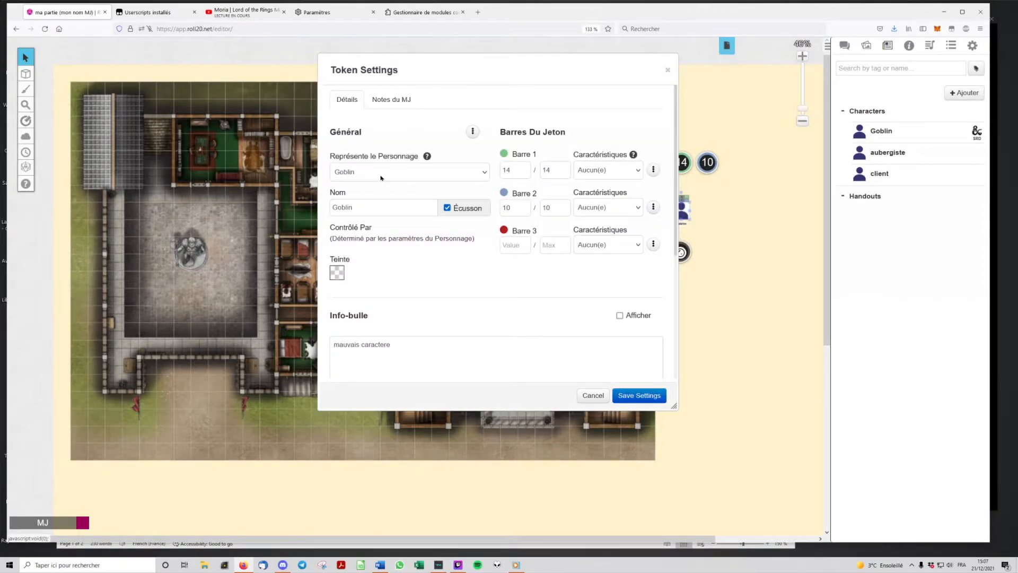
pyautogui.click(381, 177)
pyautogui.click(380, 204)
pyautogui.doubleClick(381, 207)
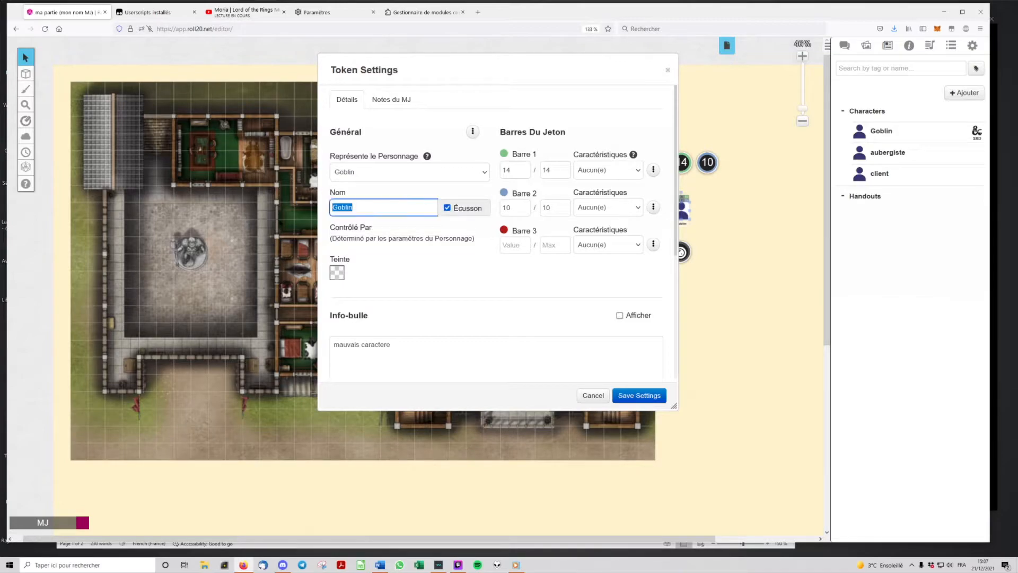
pyautogui.write('aubergiste')
# Set the aubergiste token's bar 1 to 7 / 7 and bar 2 to 12 / 12, save, and recheck its settings.
pyautogui.doubleClick(525, 170)
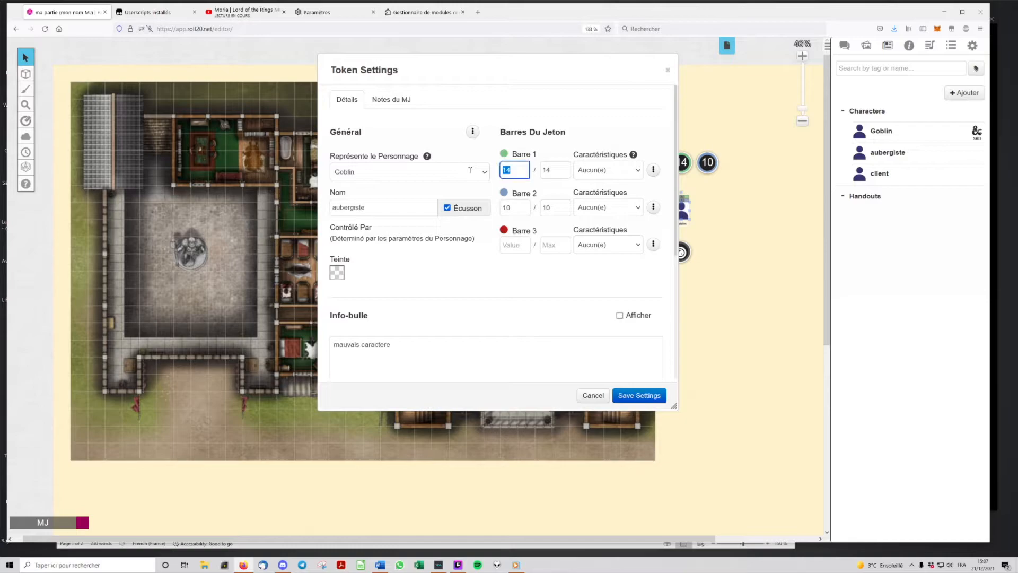
pyautogui.write('7')
pyautogui.doubleClick(558, 168)
pyautogui.write('7')
pyautogui.doubleClick(519, 205)
pyautogui.write('12')
pyautogui.doubleClick(553, 207)
pyautogui.write('12')
pyautogui.click(432, 125)
pyautogui.click(642, 395)
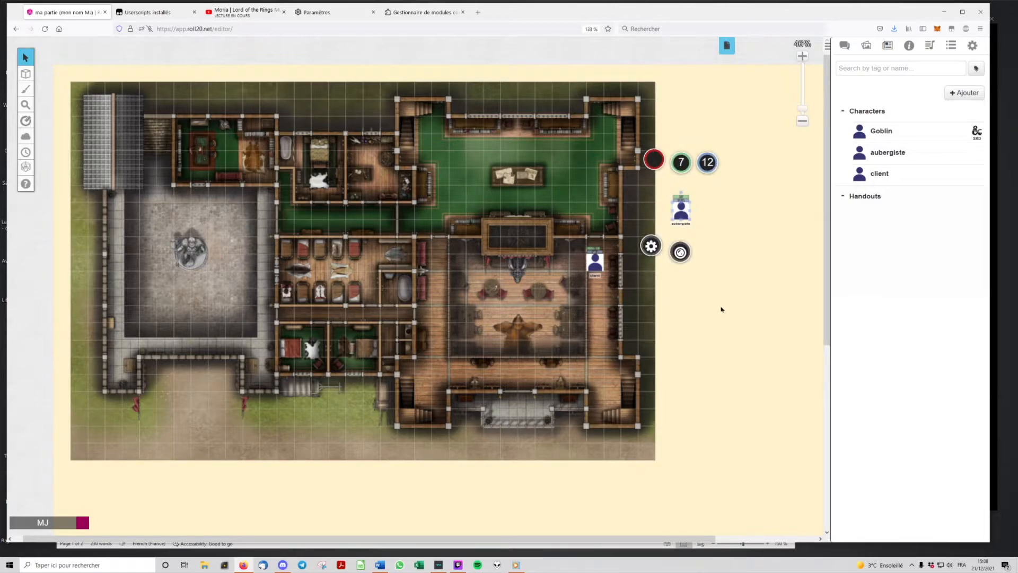
pyautogui.click(652, 247)
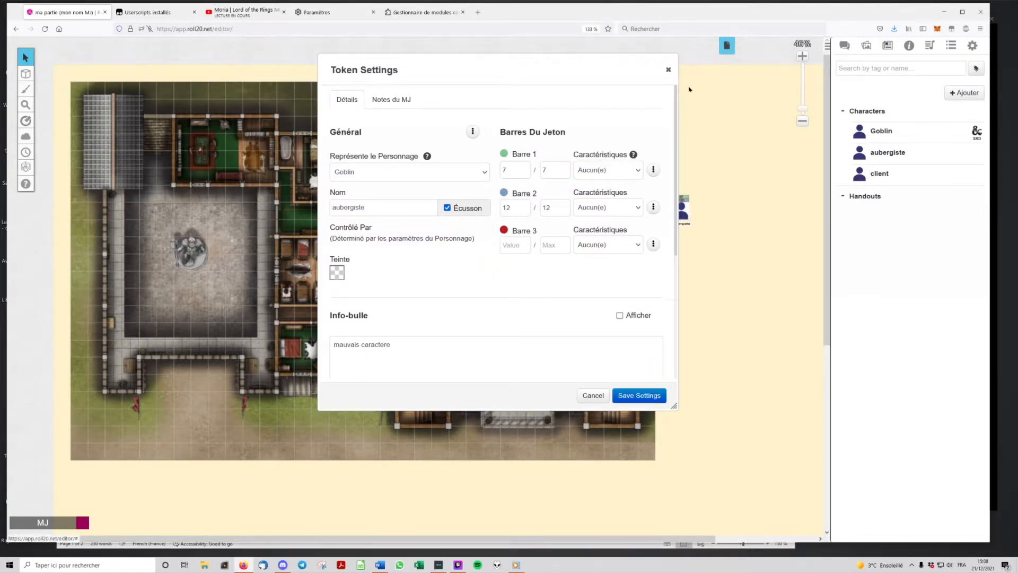
pyautogui.click(668, 70)
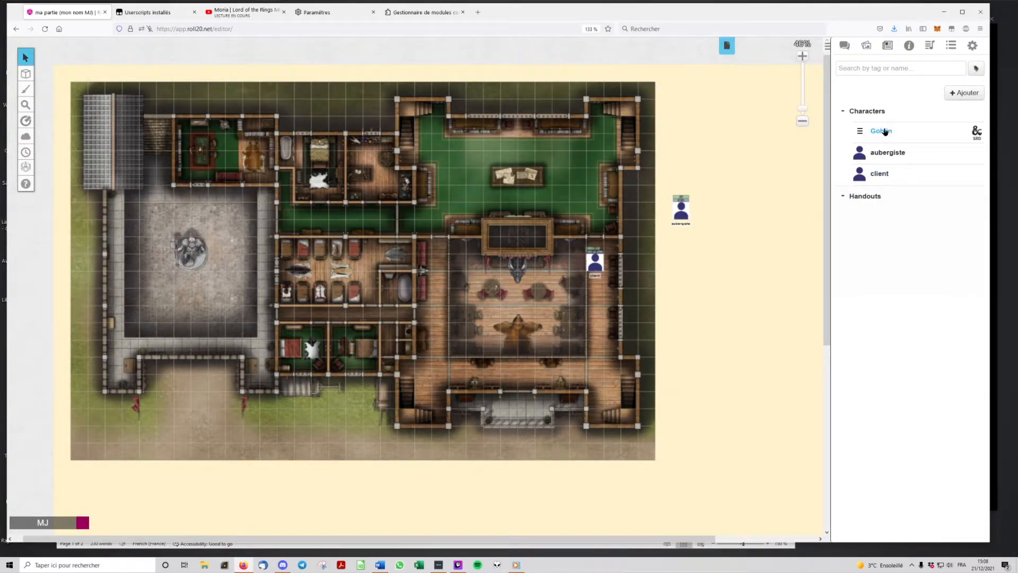
# Place another Goblin token from the journal below the aubergiste token, name it aubergiste 2 and enable its nameplate.
pyautogui.moveTo(877, 130); pyautogui.dragTo(695, 280)
pyautogui.click(670, 315)
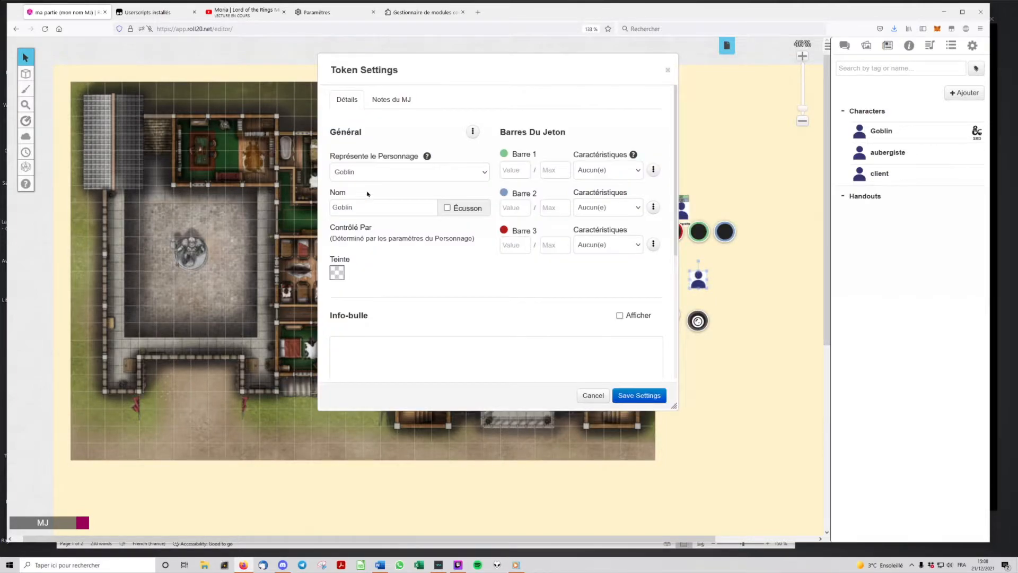
pyautogui.moveTo(352, 207); pyautogui.dragTo(293, 219)
pyautogui.write('aubergiste 2')
pyautogui.click(447, 207)
pyautogui.click(472, 131)
pyautogui.click(403, 169)
# Link bar 1 of the aubergiste 2 token to the hp attribute and fill it with 7 / 7.
pyautogui.click(614, 171)
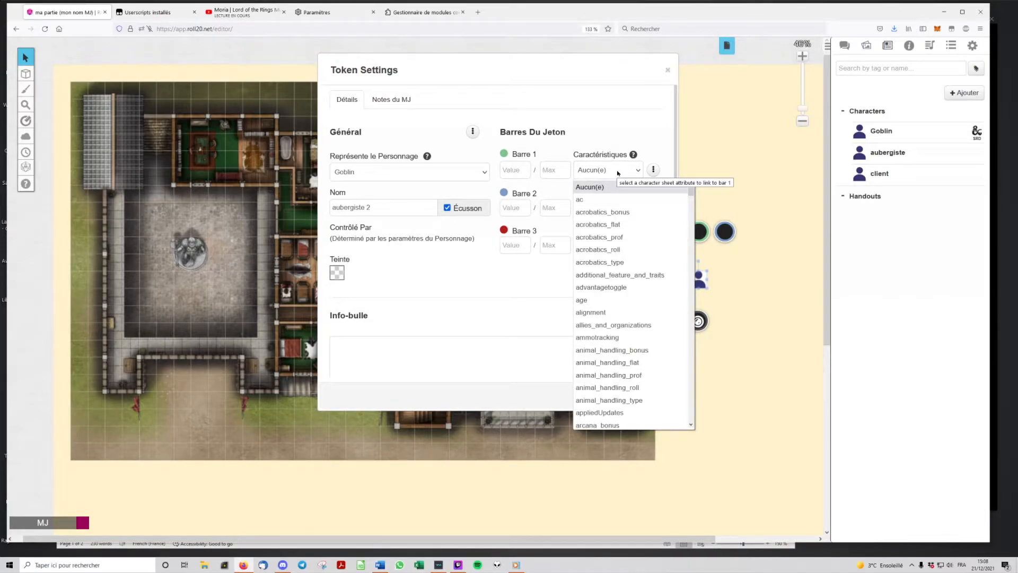
pyautogui.press('h')
pyautogui.scroll(-3, 612, 275)
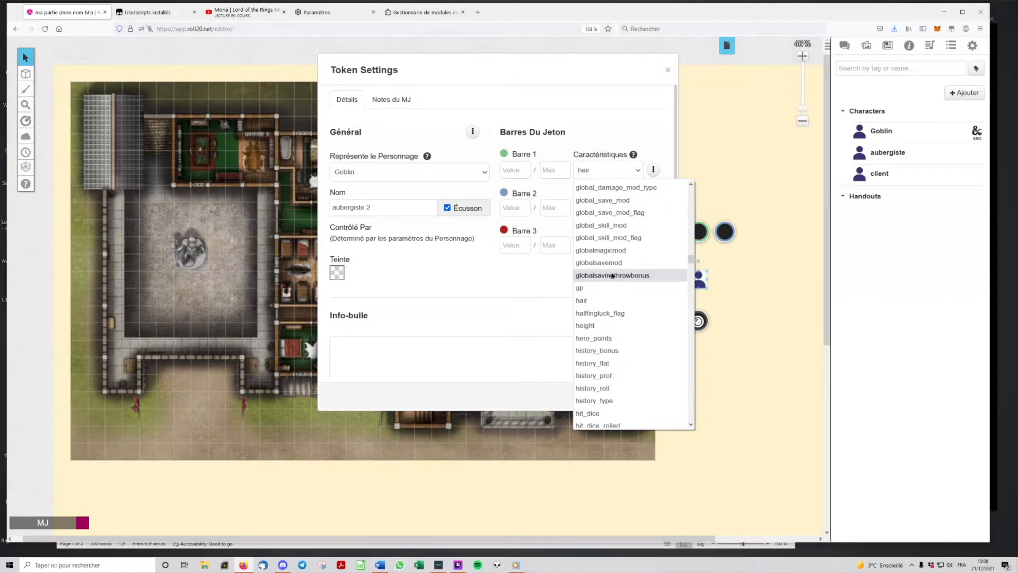
pyautogui.scroll(-3, 612, 267)
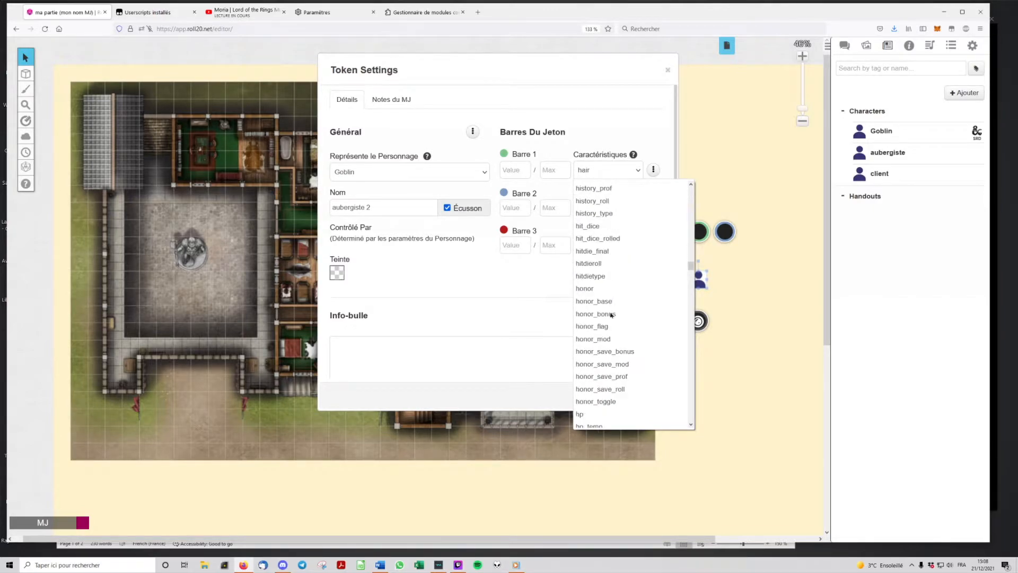
pyautogui.click(610, 415)
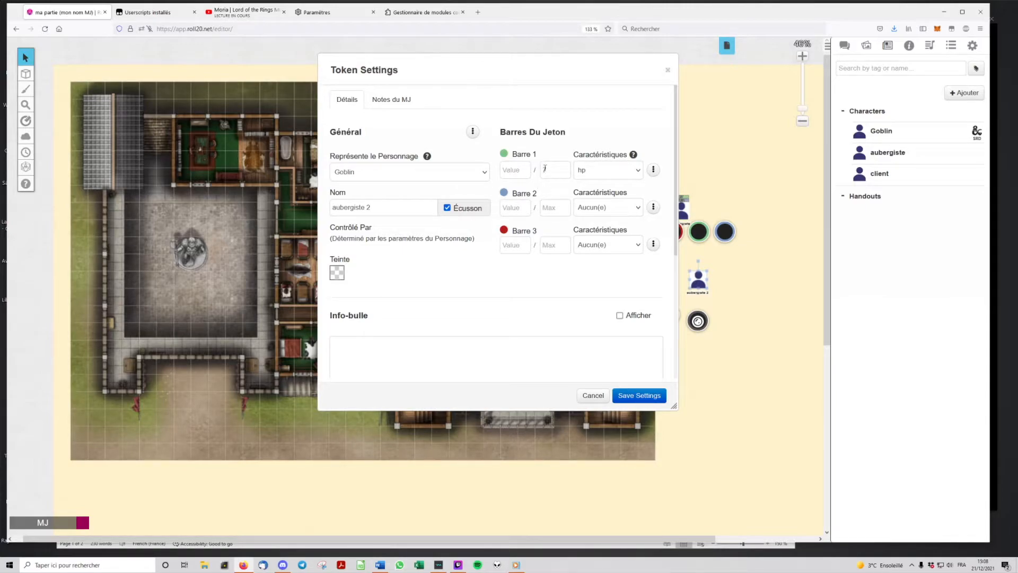
pyautogui.click(515, 170)
pyautogui.write('7')
# Link bar 2 of the aubergiste 2 token to the ac attribute, fill it with 12 / 12 and save the settings.
pyautogui.click(605, 207)
pyautogui.click(601, 237)
pyautogui.click(544, 208)
pyautogui.write('12')
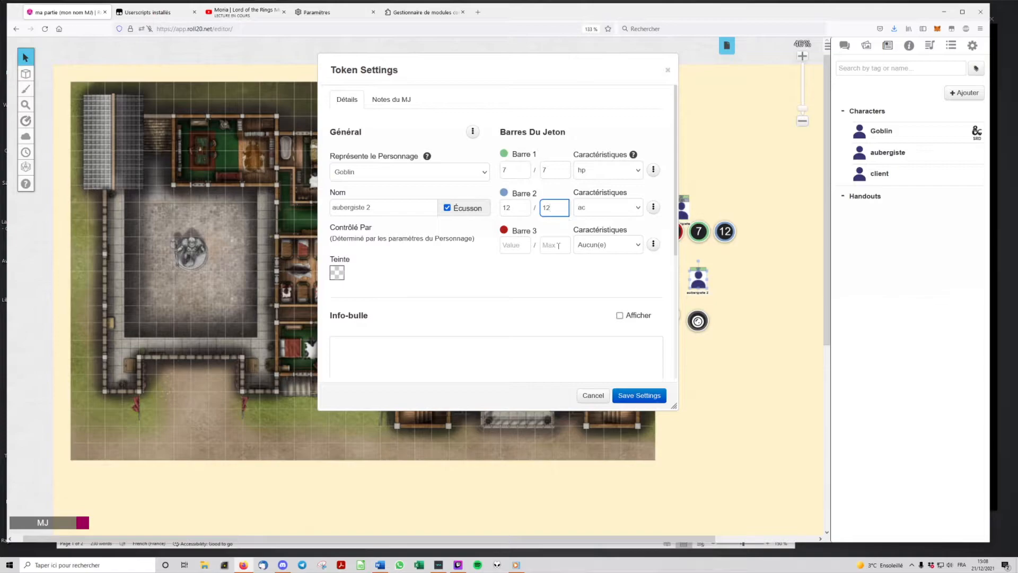
pyautogui.click(639, 395)
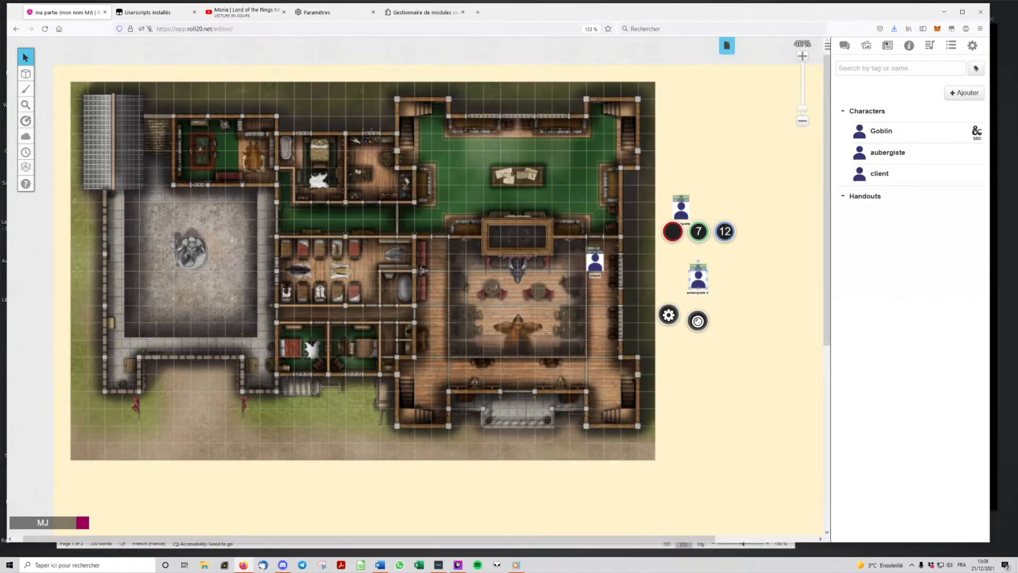
# Move the aubergiste 2 token one square over so it sits directly below the aubergiste token.
pyautogui.click(716, 332)
pyautogui.click(701, 276)
pyautogui.moveTo(699, 296); pyautogui.dragTo(682, 296)
# Unlink bars 1 and 2 of the aubergiste 2 token by setting their attributes to Aucun(e), and save the settings.
pyautogui.click(654, 315)
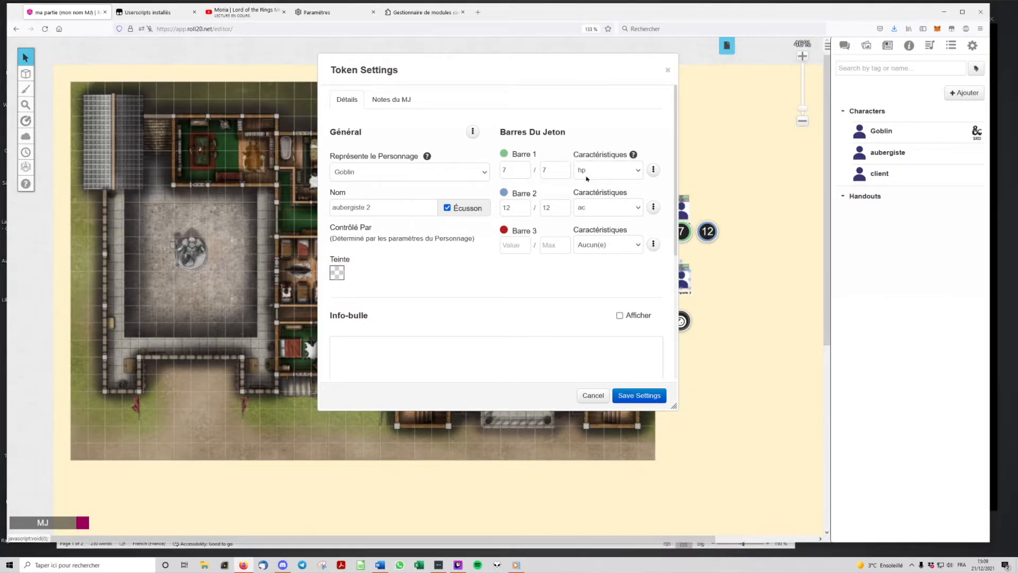
pyautogui.click(602, 175)
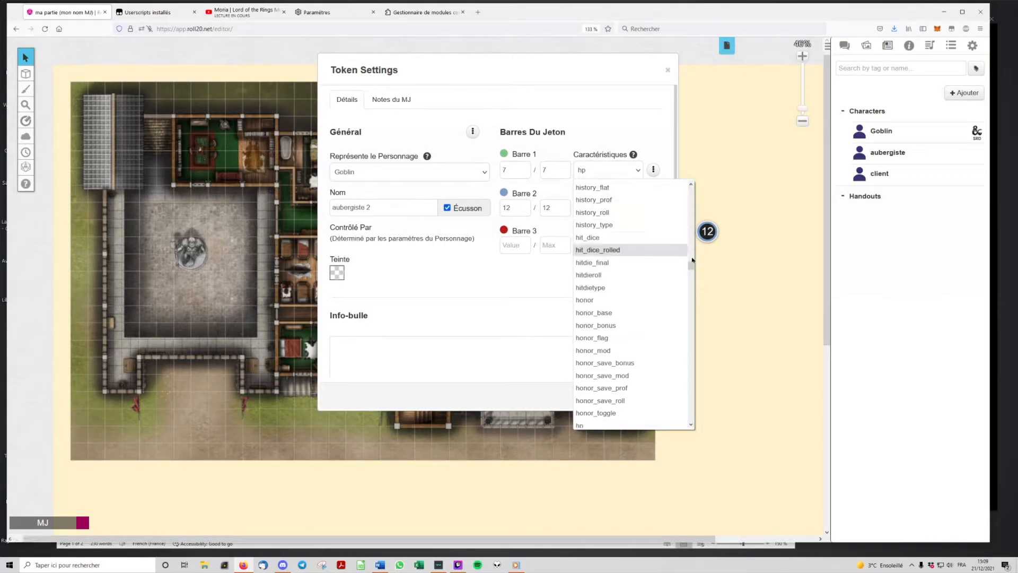
pyautogui.moveTo(690, 269); pyautogui.dragTo(692, 191)
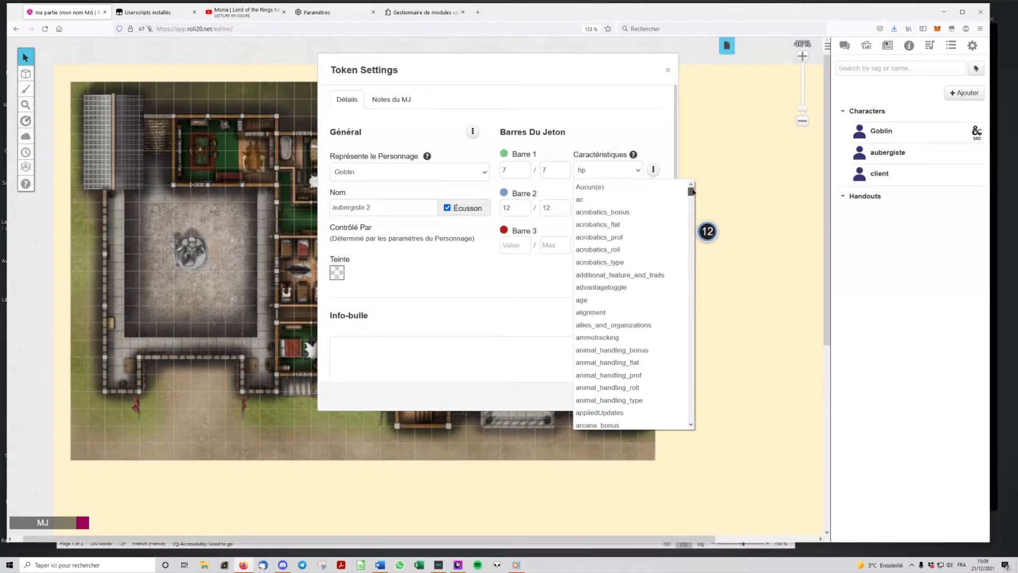
pyautogui.click(629, 188)
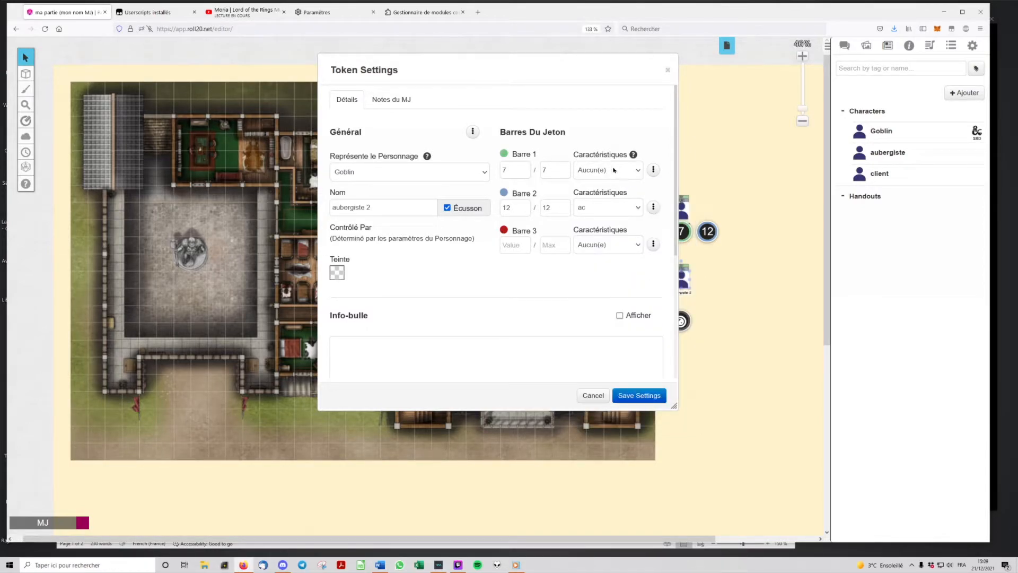
pyautogui.click(638, 208)
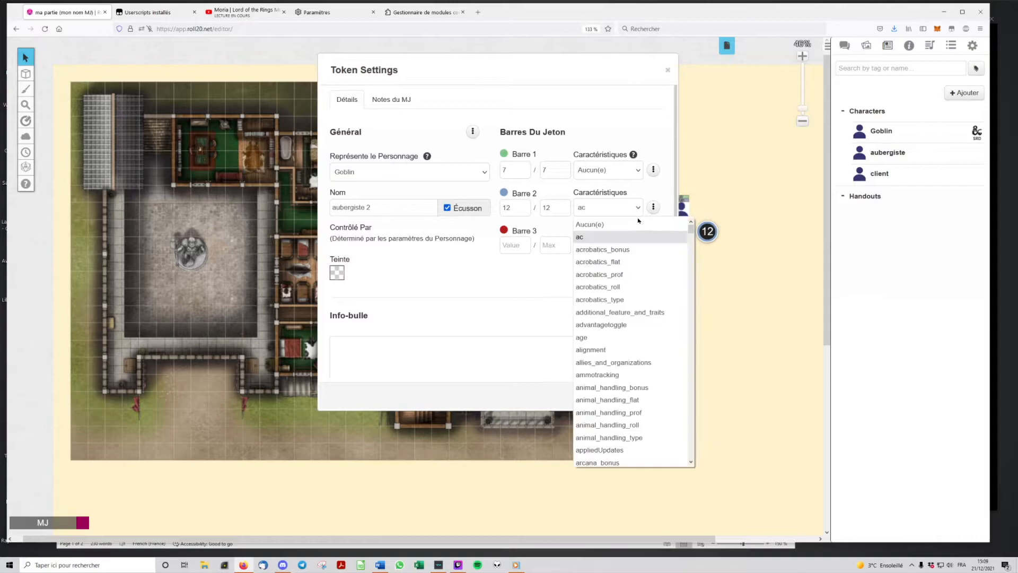
pyautogui.click(597, 225)
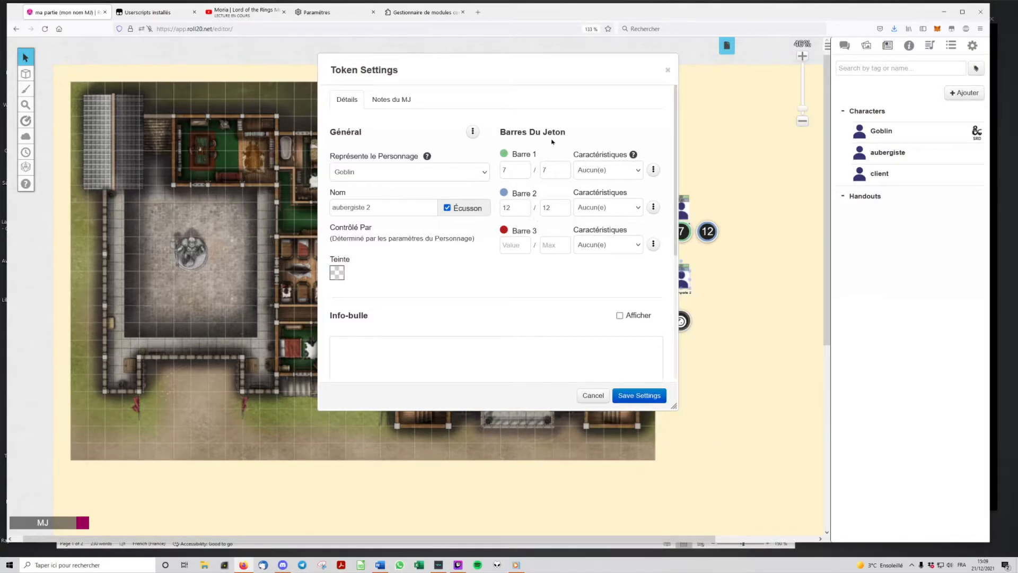
pyautogui.moveTo(500, 68); pyautogui.dragTo(401, 72)
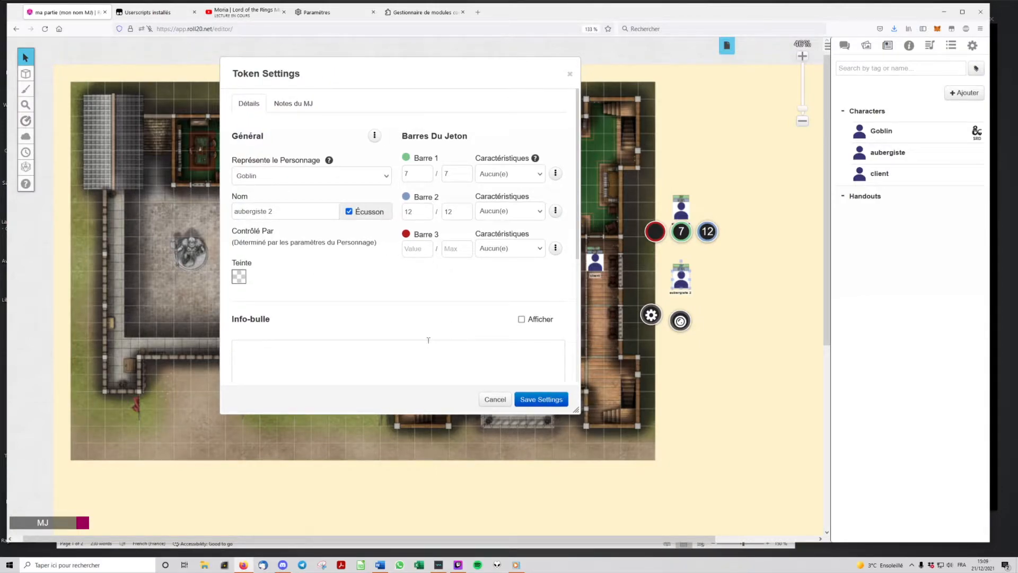
pyautogui.click(539, 400)
# Rearrange the tokens beside the map, with aubergiste 2 closer below aubergiste and the client token moved off the map beneath them.
pyautogui.moveTo(680, 280); pyautogui.dragTo(691, 309)
pyautogui.moveTo(682, 210); pyautogui.dragTo(712, 224)
pyautogui.moveTo(705, 320); pyautogui.dragTo(687, 268)
pyautogui.moveTo(717, 236); pyautogui.dragTo(682, 225)
pyautogui.moveTo(595, 262); pyautogui.dragTo(698, 313)
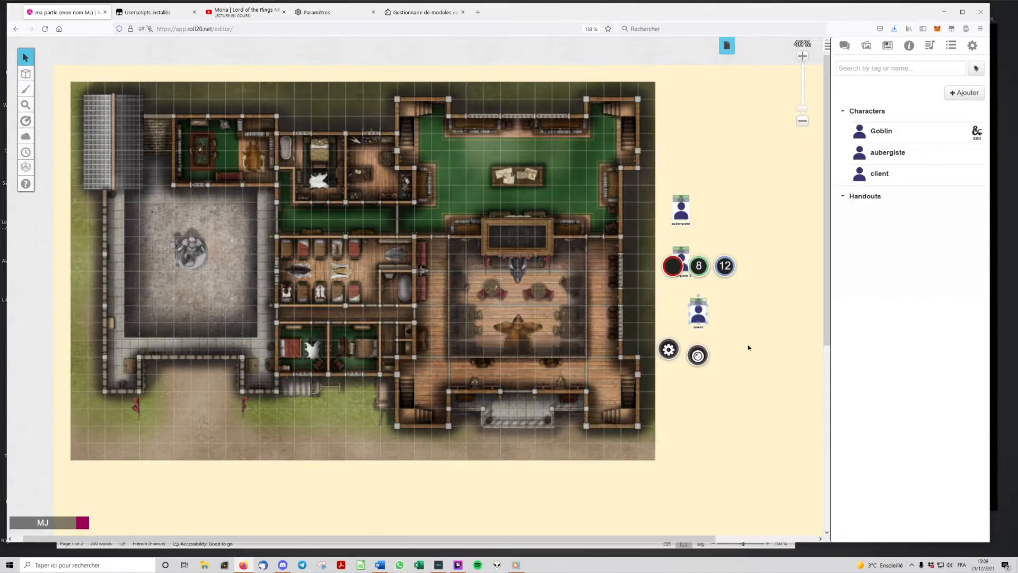
pyautogui.click(713, 296)
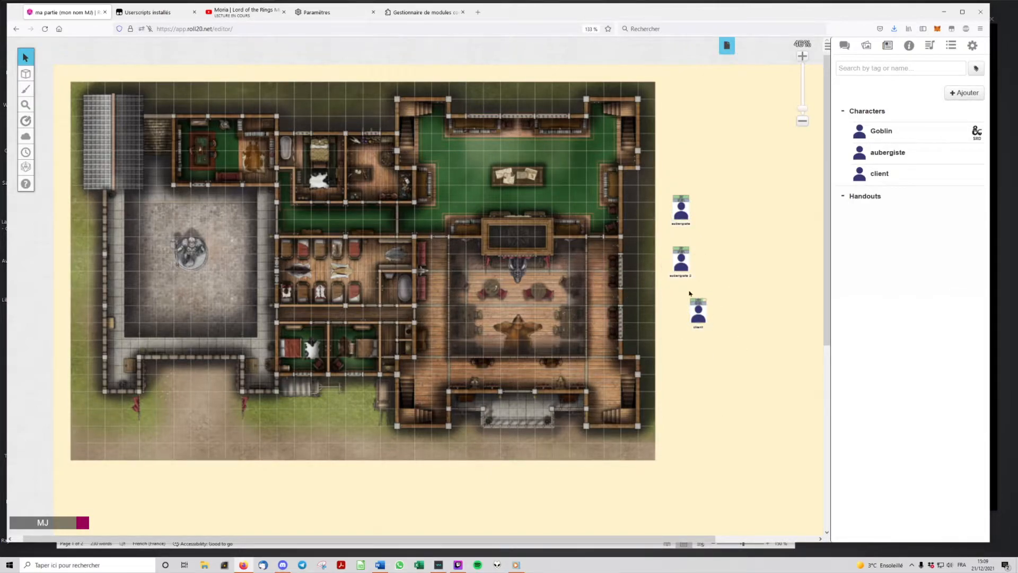
# Place the token gobelin basique image from the art library beside the map, below the client token.
pyautogui.click(871, 48)
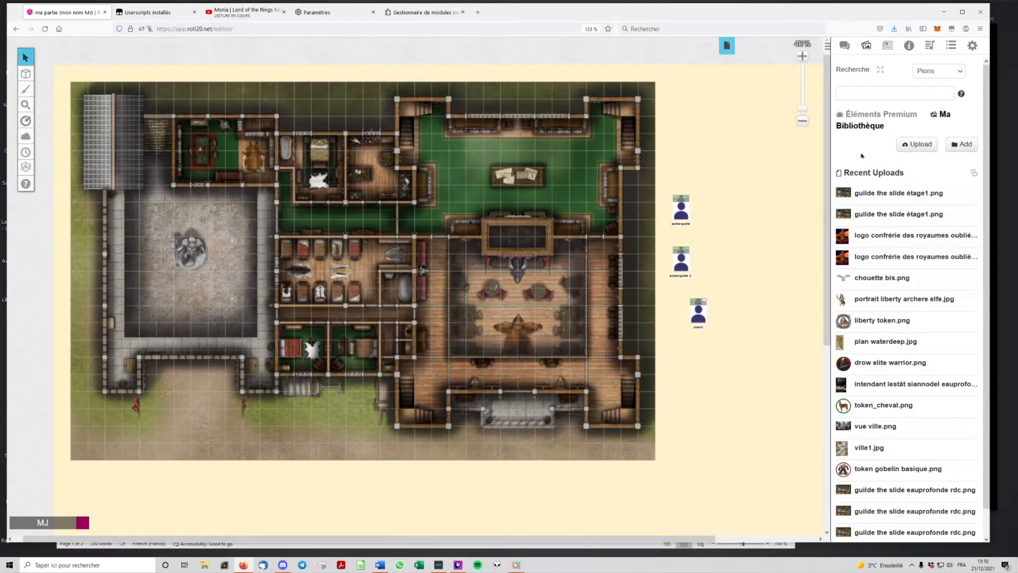
pyautogui.click(878, 92)
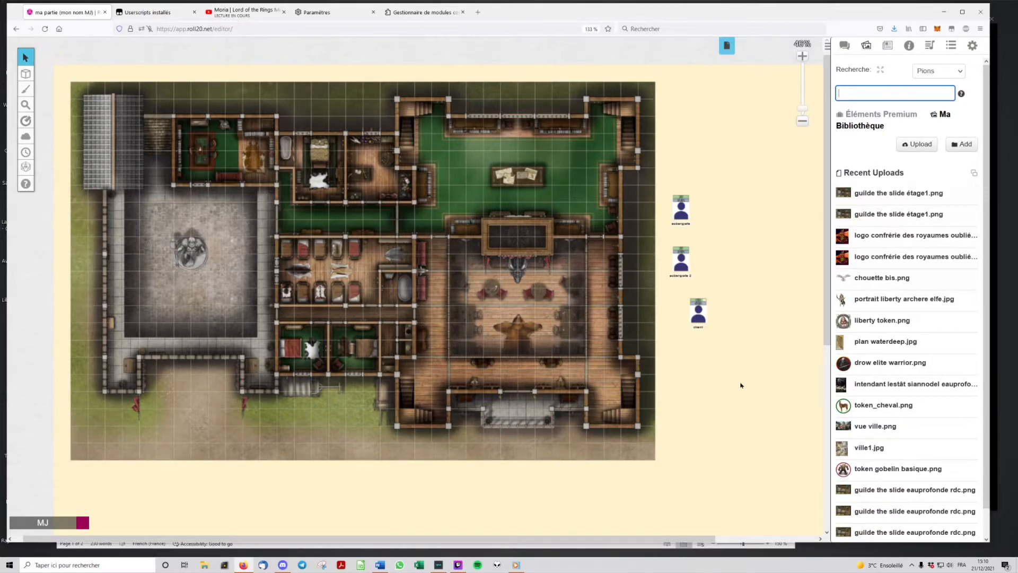
pyautogui.moveTo(867, 470)
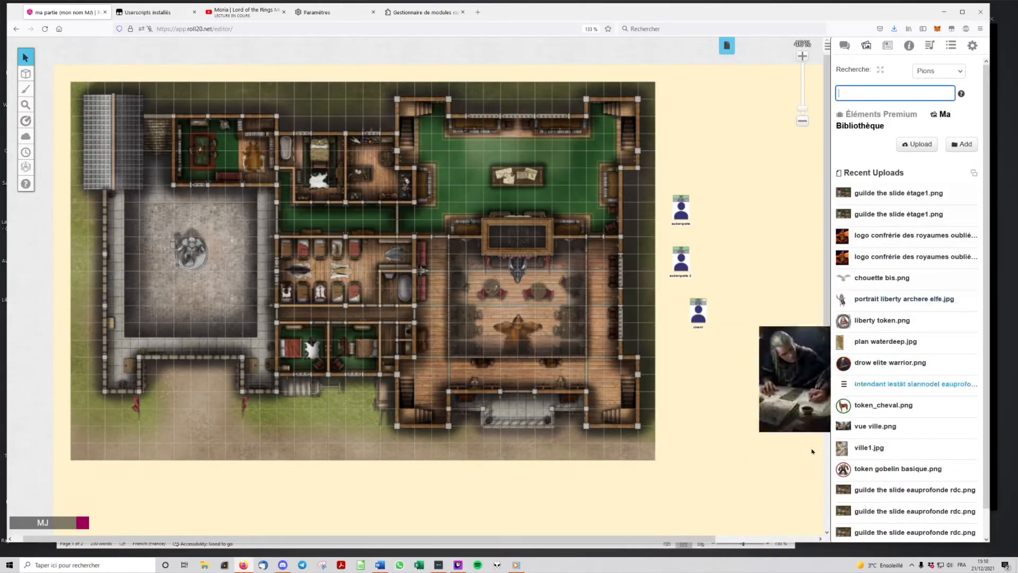
pyautogui.moveTo(866, 472); pyautogui.dragTo(681, 364)
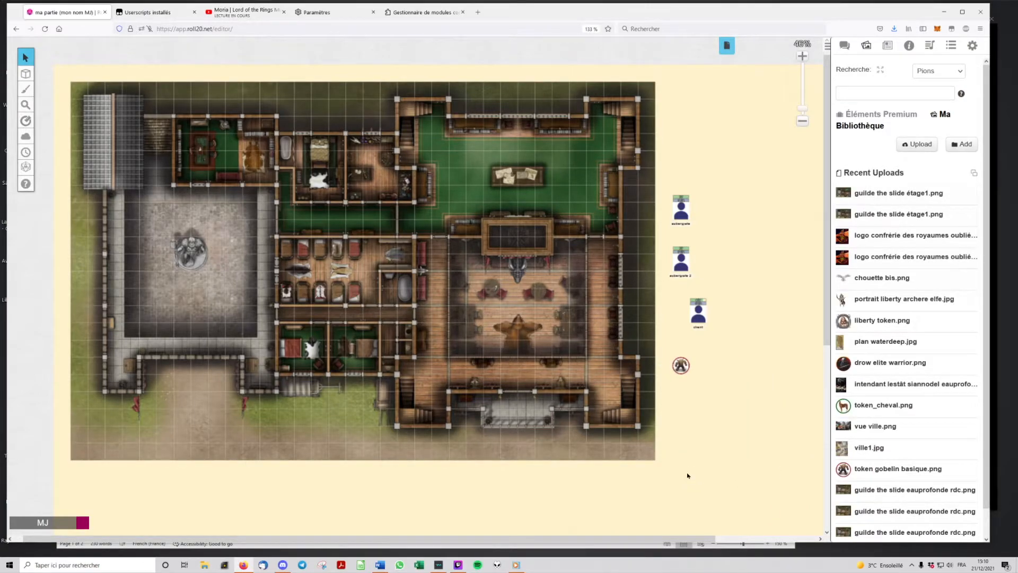
# Open the token settings of the newly placed goblin image.
pyautogui.click(681, 367)
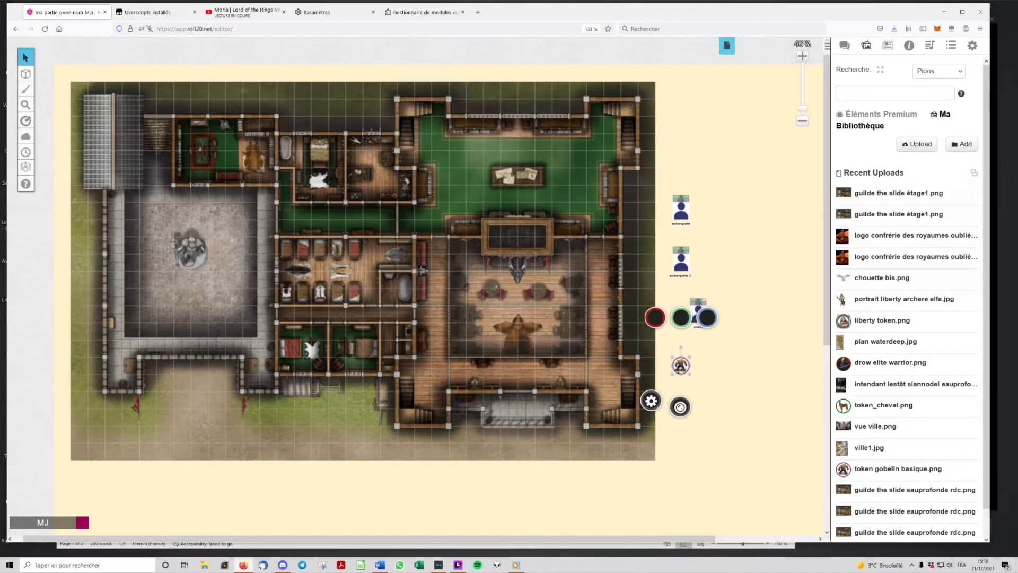
pyautogui.moveTo(31, 78)
pyautogui.click(741, 382)
pyautogui.click(679, 364)
pyautogui.click(652, 403)
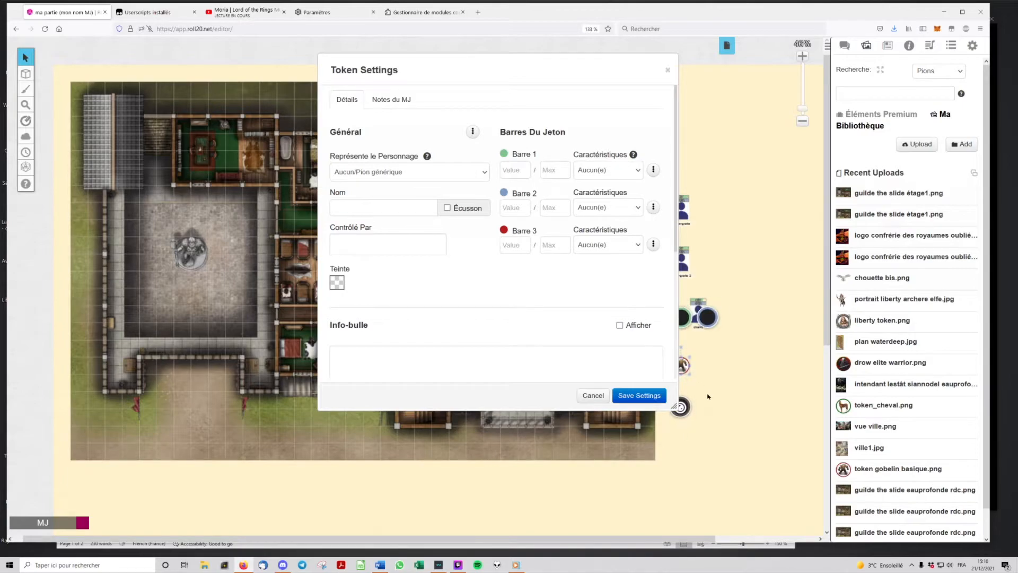
# Show the journal's character list and open the token settings of the goblin token beside the map, keeping the token in view.
pyautogui.click(668, 71)
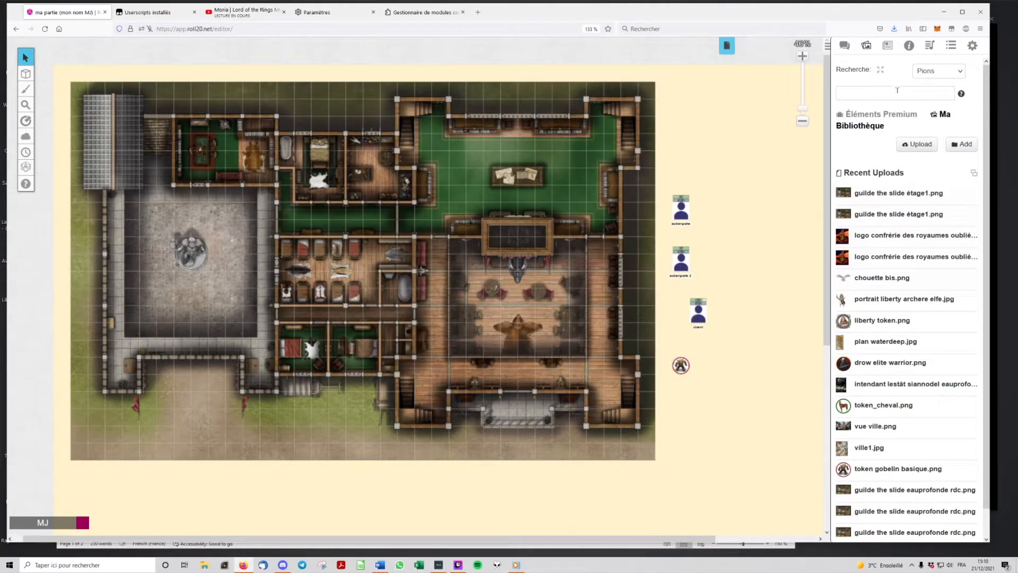
pyautogui.click(888, 46)
pyautogui.click(681, 365)
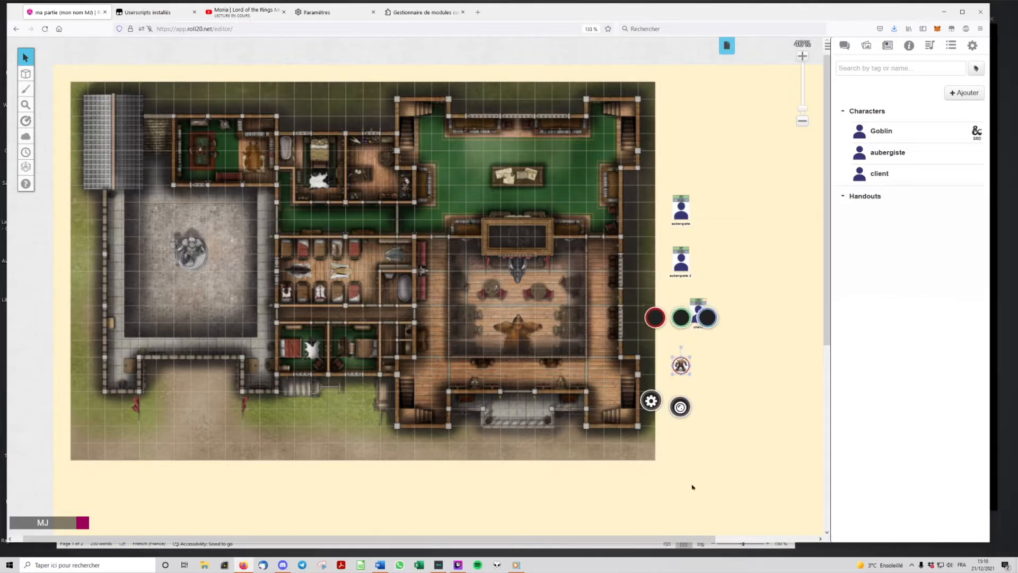
pyautogui.click(652, 403)
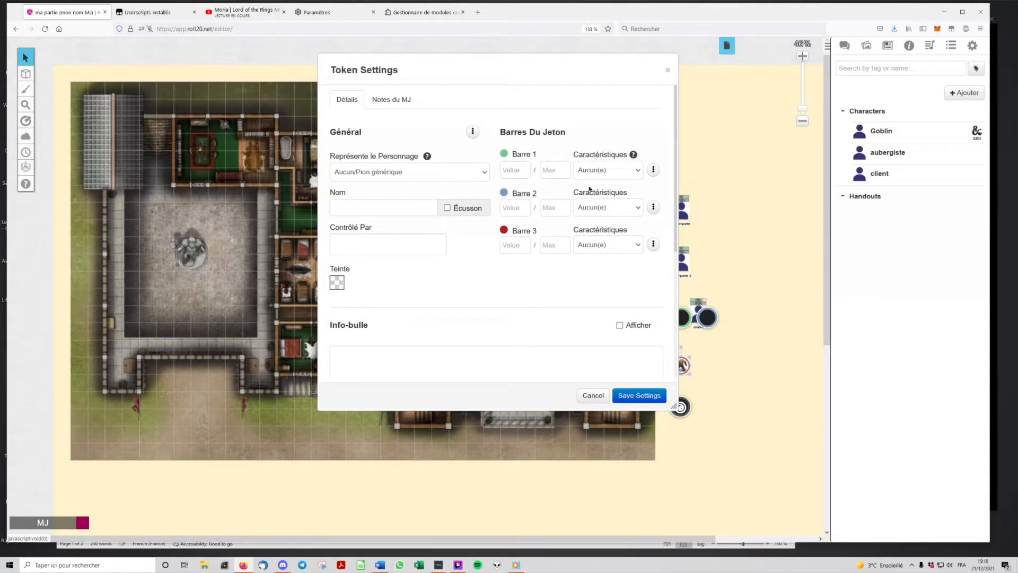
pyautogui.click(654, 169)
pyautogui.click(547, 313)
pyautogui.moveTo(487, 81); pyautogui.dragTo(378, 63)
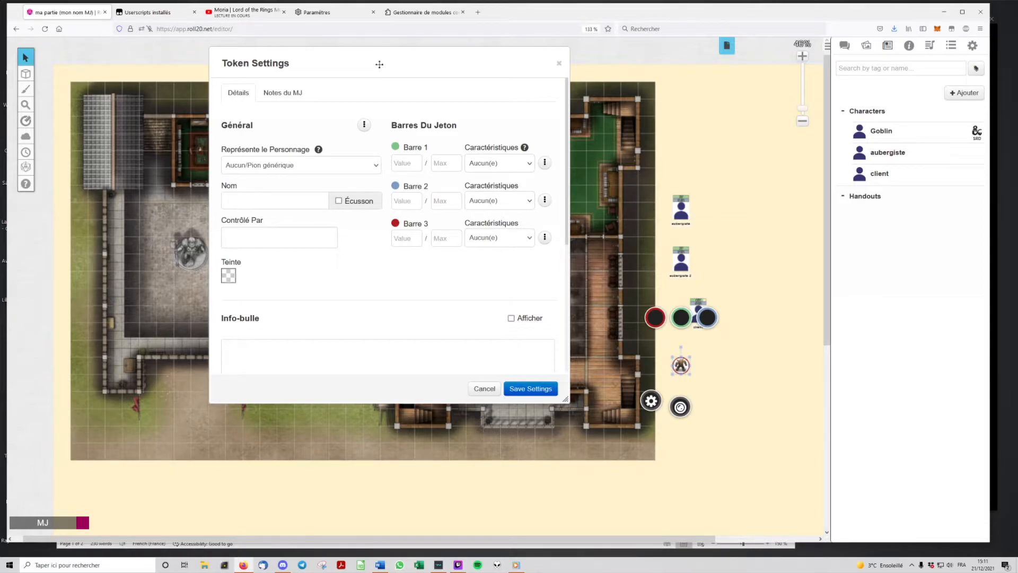
pyautogui.click(694, 176)
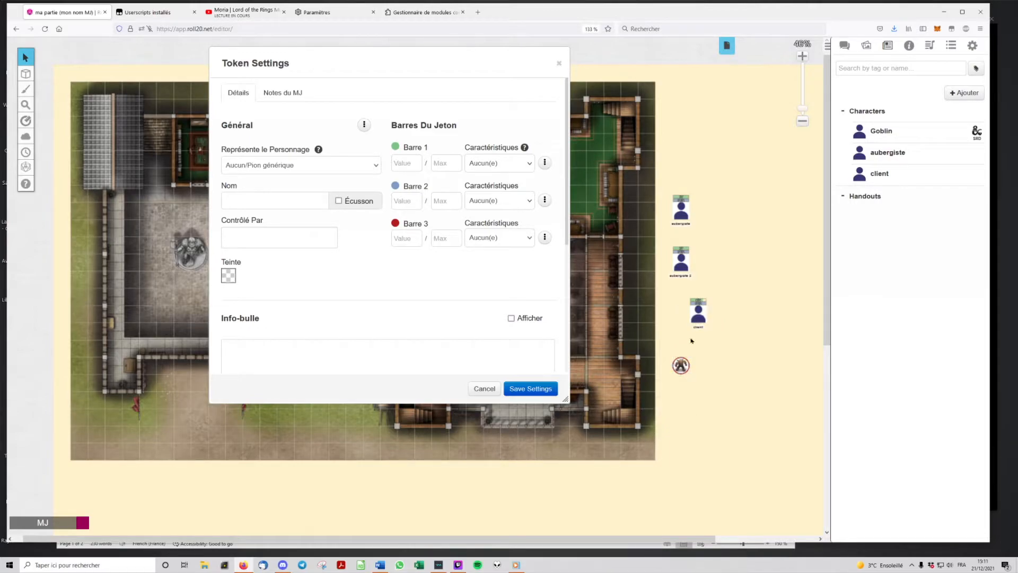
pyautogui.click(684, 369)
pyautogui.moveTo(687, 373); pyautogui.dragTo(682, 365)
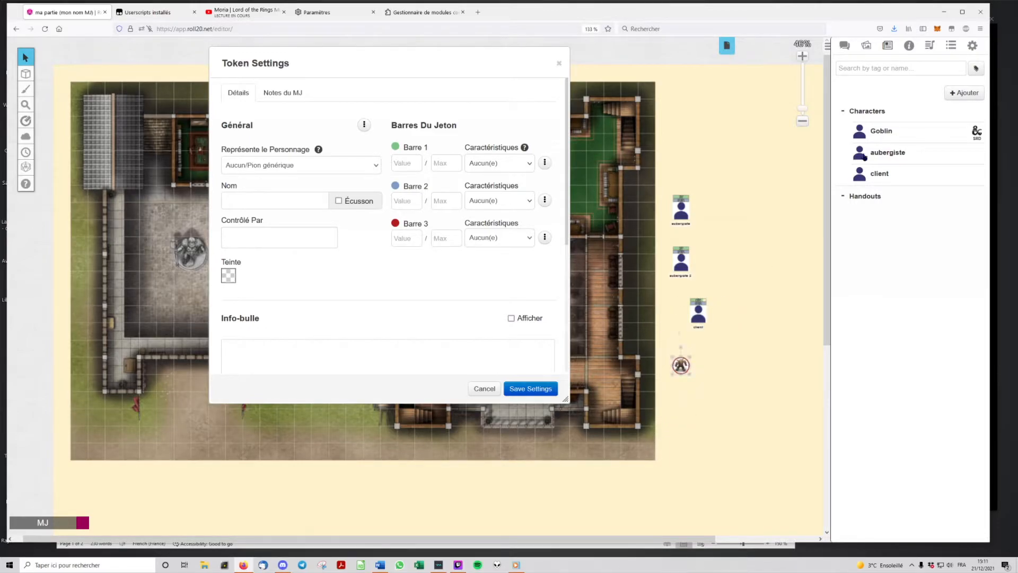
pyautogui.rightClick(885, 135)
pyautogui.rightClick(883, 130)
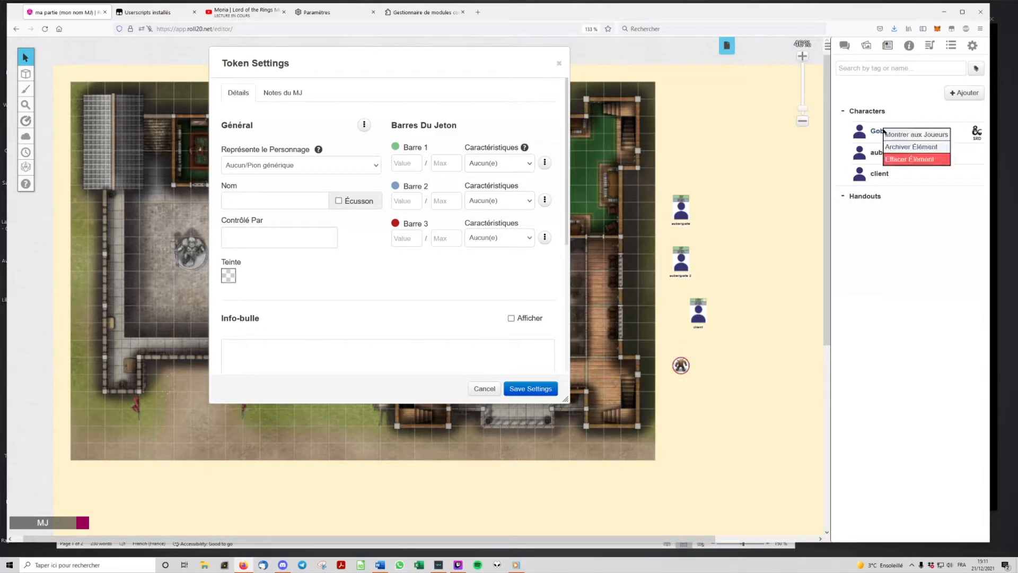
pyautogui.click(683, 370)
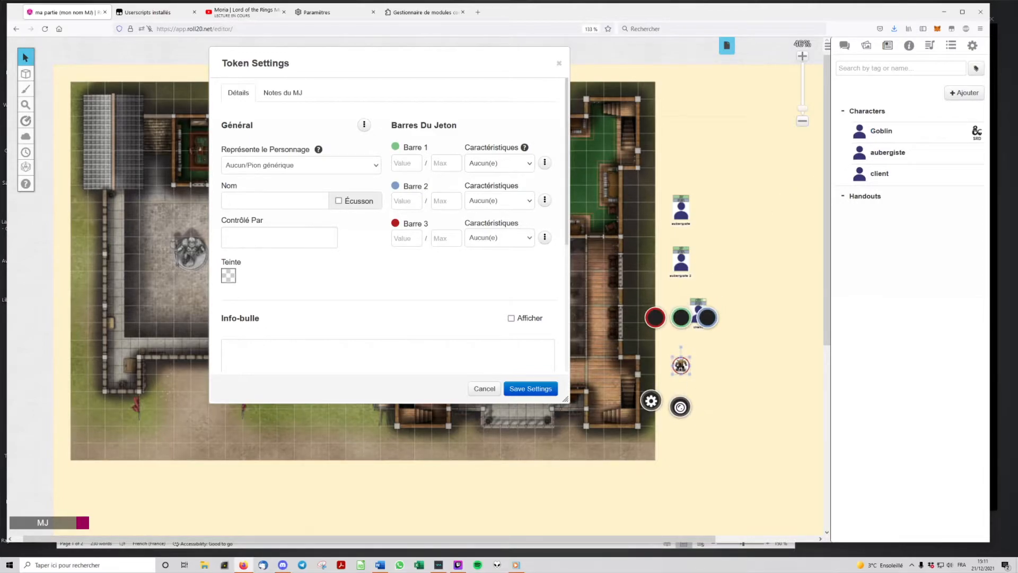
# Link the token to the Goblin character, name it "méchant" and enable its nameplate (Écusson).
pyautogui.click(270, 165)
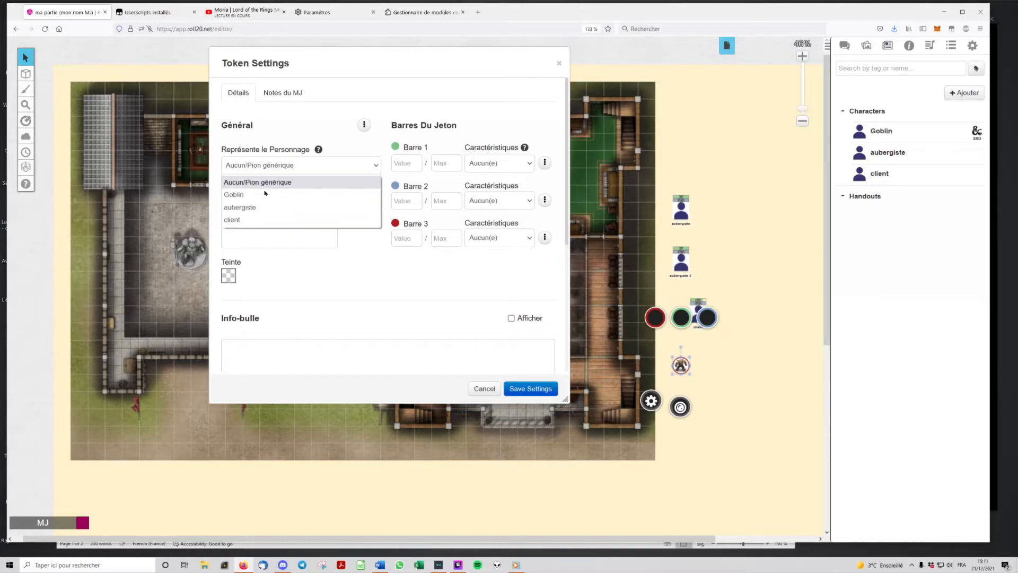
pyautogui.click(264, 193)
pyautogui.doubleClick(262, 200)
pyautogui.write('méchant')
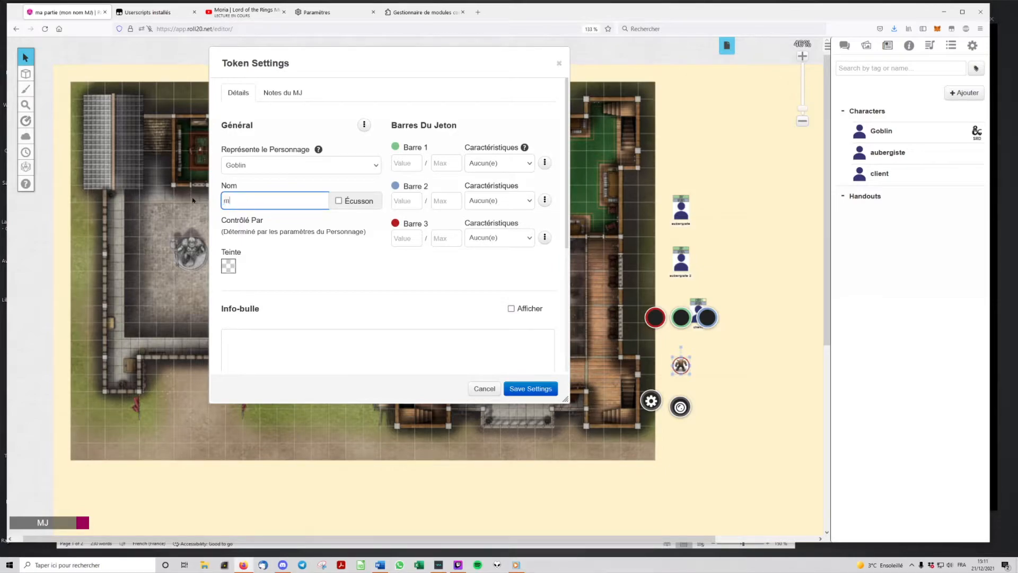
pyautogui.click(343, 203)
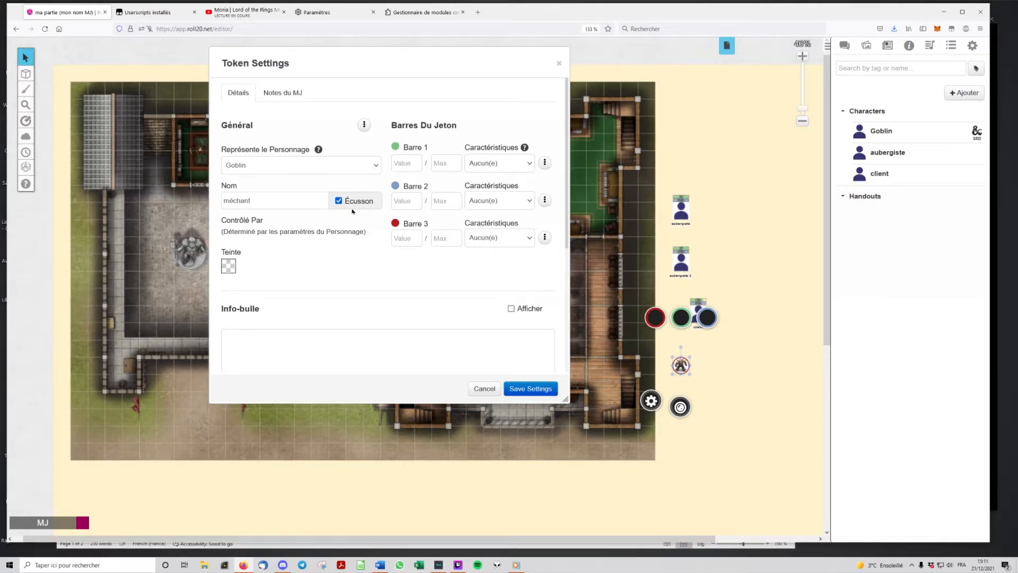
pyautogui.click(364, 125)
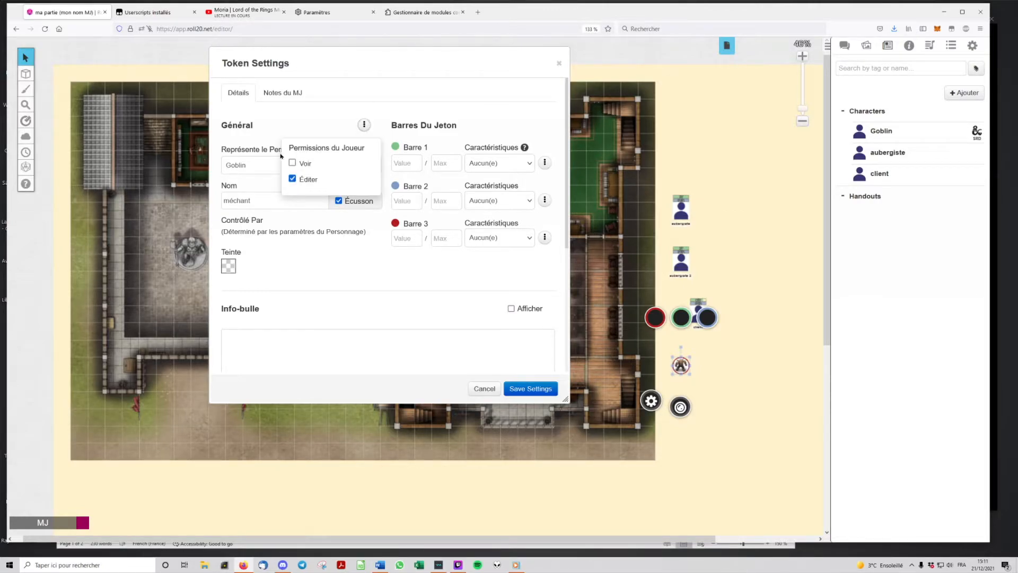
pyautogui.click(293, 125)
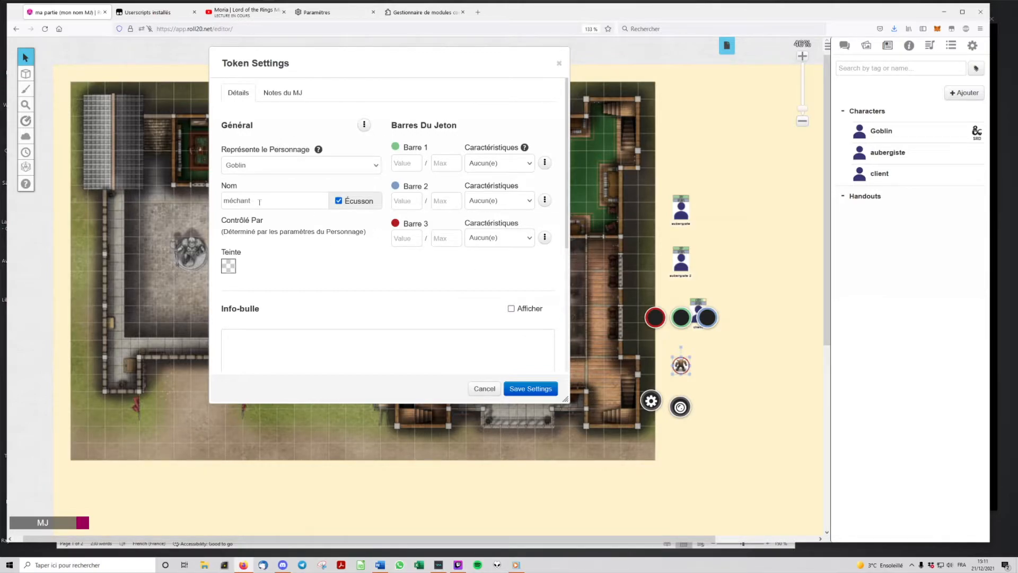
# Set the token's bar 1 to 19 / 19 and bar 2 to 14 / 14, and save the settings.
pyautogui.click(419, 164)
pyautogui.write('19')
pyautogui.click(440, 163)
pyautogui.write('19')
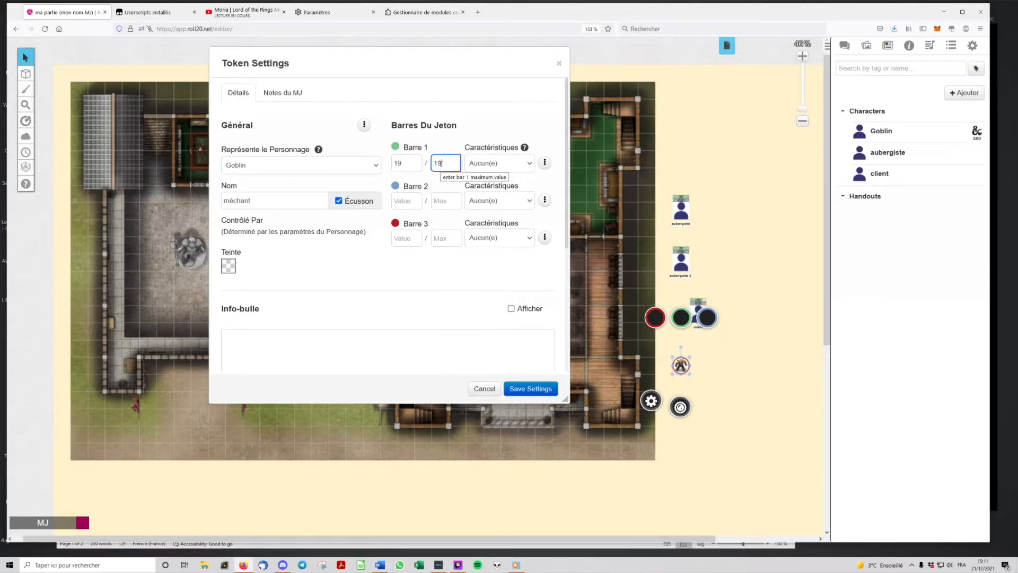
pyautogui.click(402, 201)
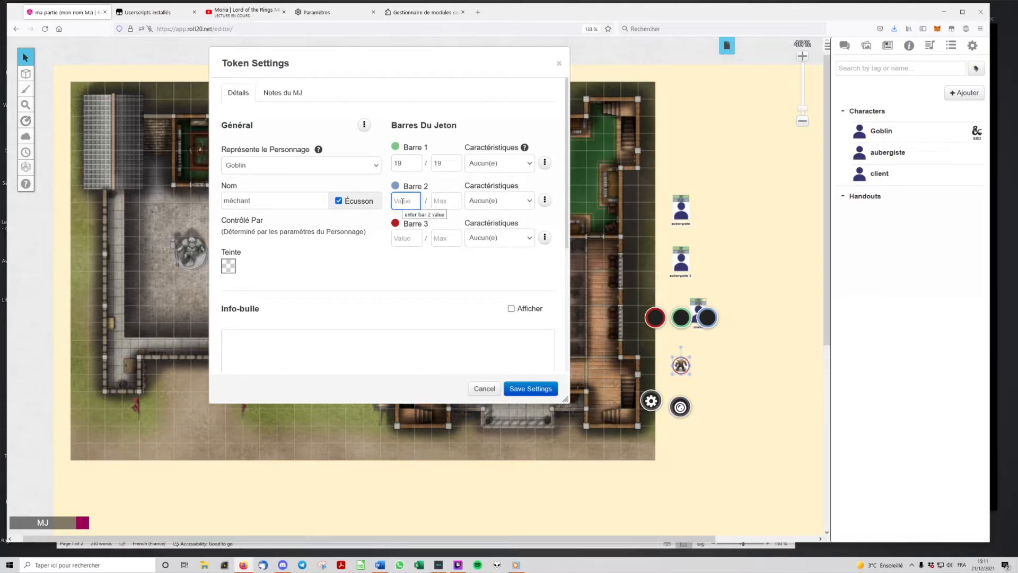
pyautogui.write('14')
pyautogui.click(443, 201)
pyautogui.write('14')
pyautogui.click(429, 274)
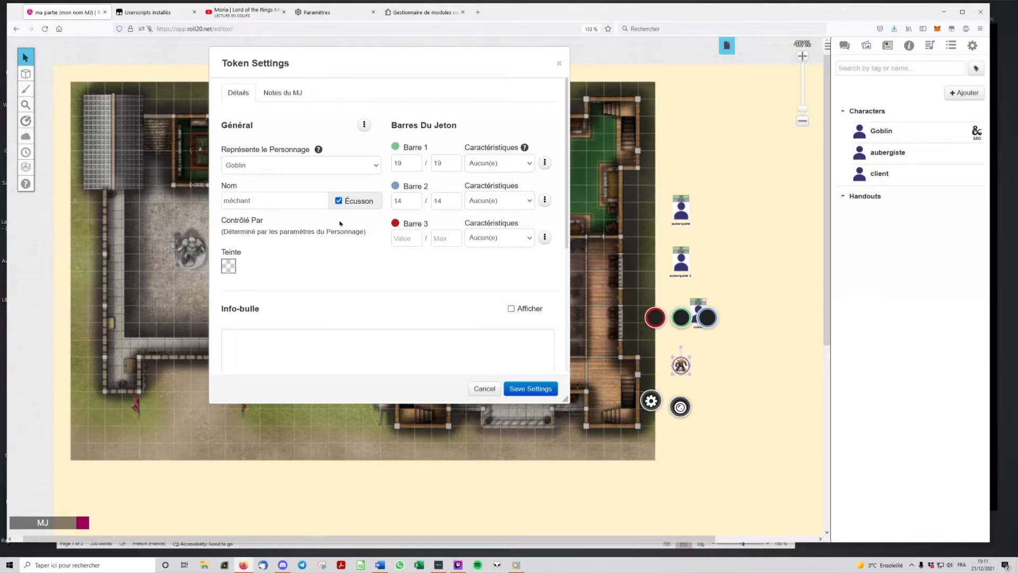
pyautogui.click(530, 389)
# Review the saved settings of the méchant token and leave them without making changes.
pyautogui.click(726, 403)
pyautogui.click(683, 366)
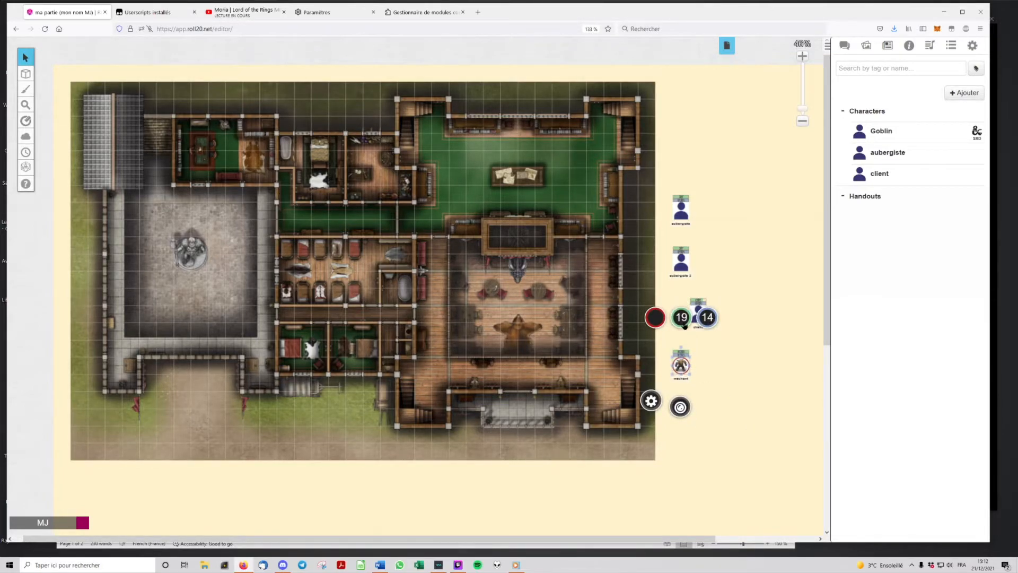
pyautogui.click(652, 402)
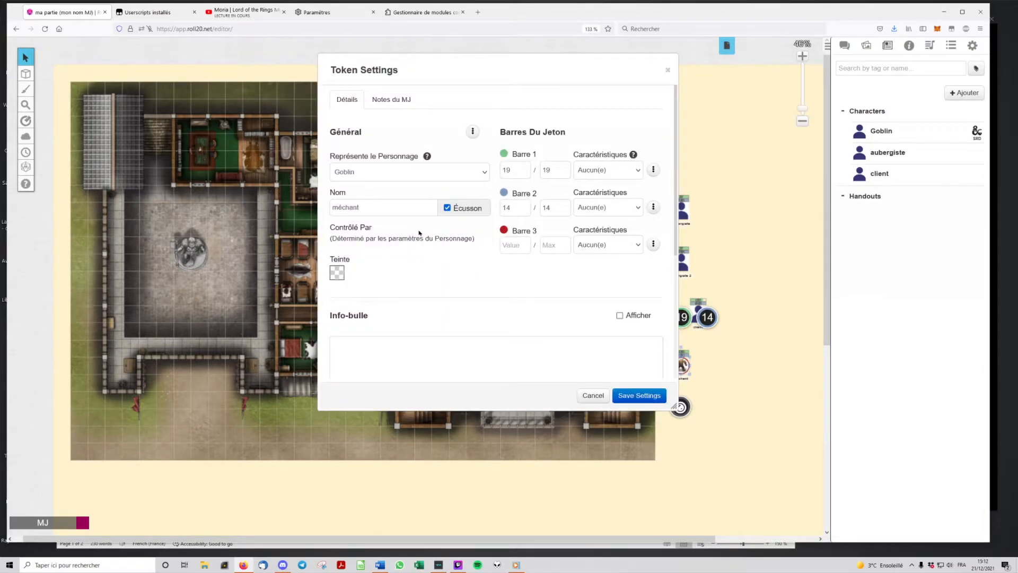
pyautogui.click(593, 396)
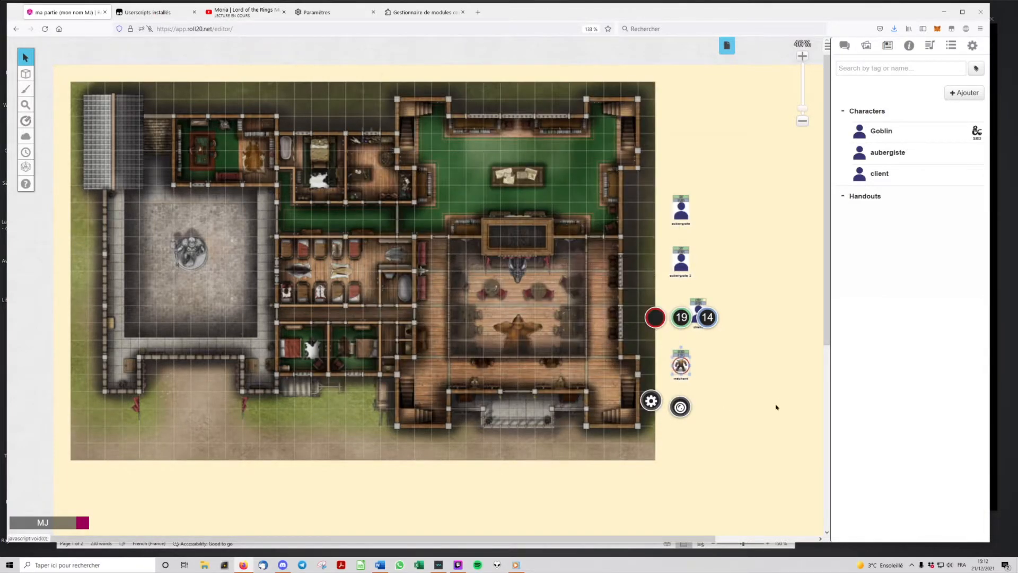
# Open the Goblin character sheet from the méchant token and examine its armour class, hit points and speed.
pyautogui.click(730, 403)
pyautogui.click(682, 367)
pyautogui.doubleClick(681, 366)
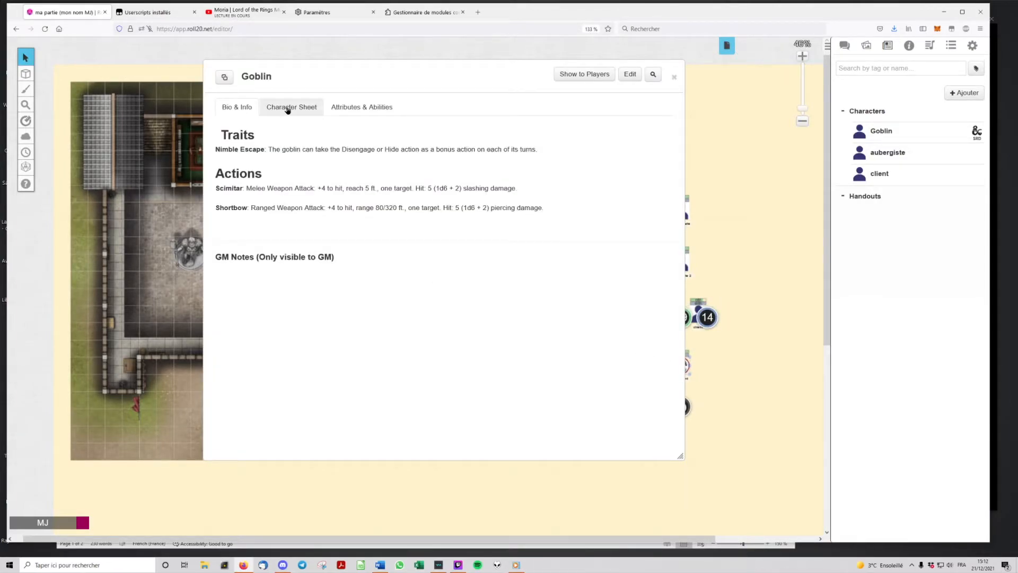
pyautogui.click(288, 107)
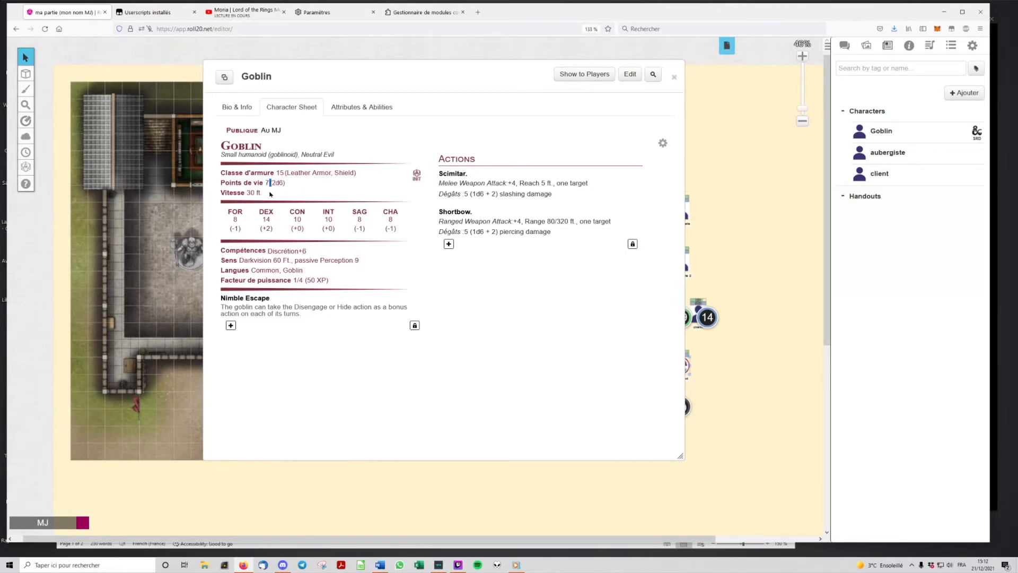
pyautogui.click(280, 193)
pyautogui.click(675, 77)
# Examine the character attributes that can be linked to bar 1 of the méchant token, leaving its settings without changes.
pyautogui.click(681, 365)
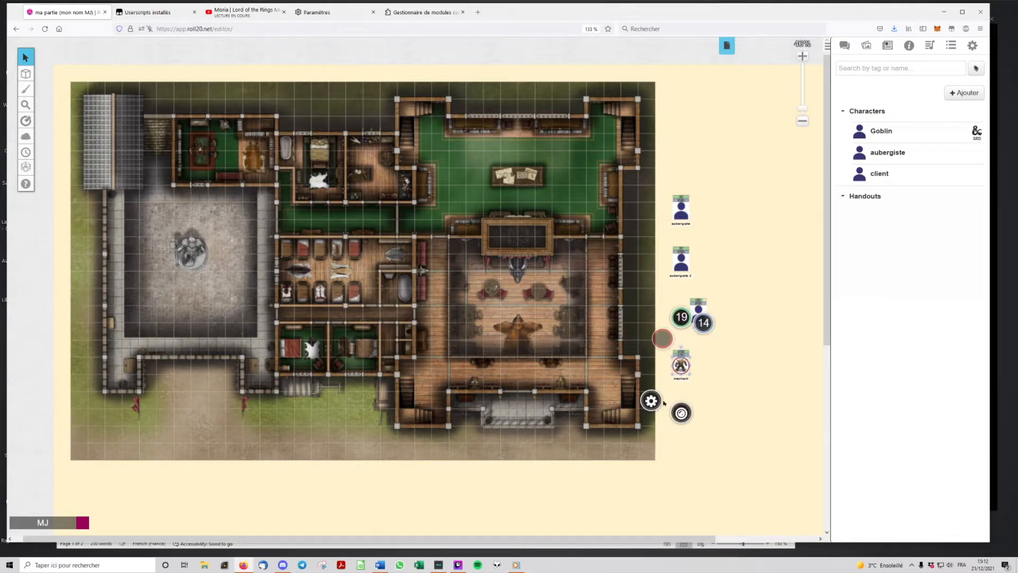
pyautogui.click(651, 402)
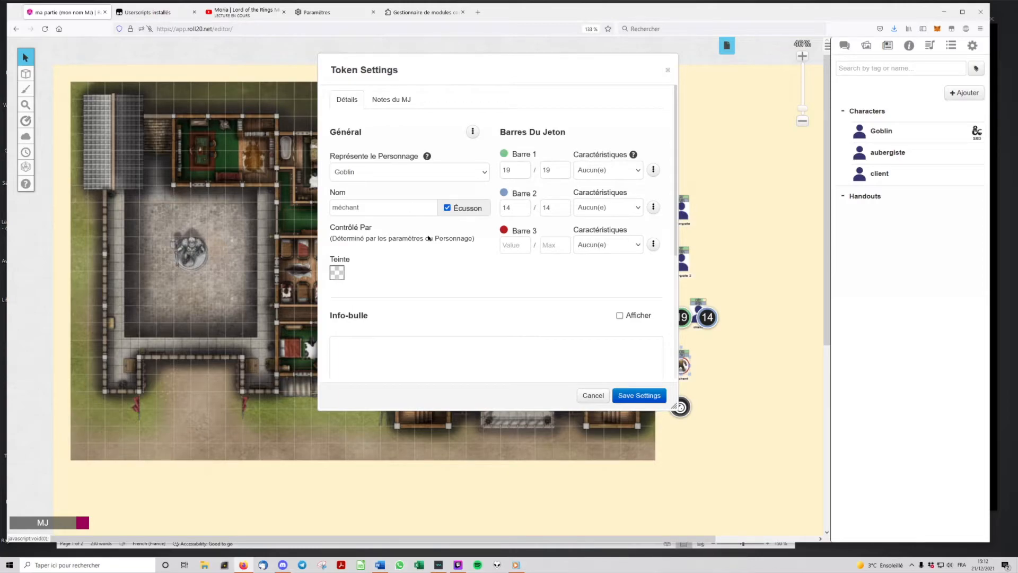
pyautogui.click(597, 171)
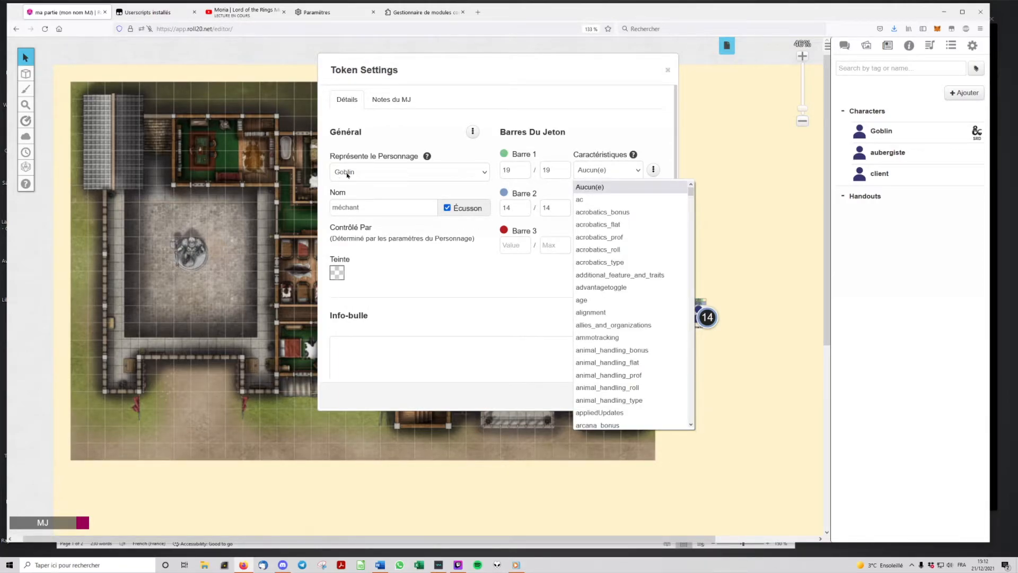
pyautogui.click(622, 158)
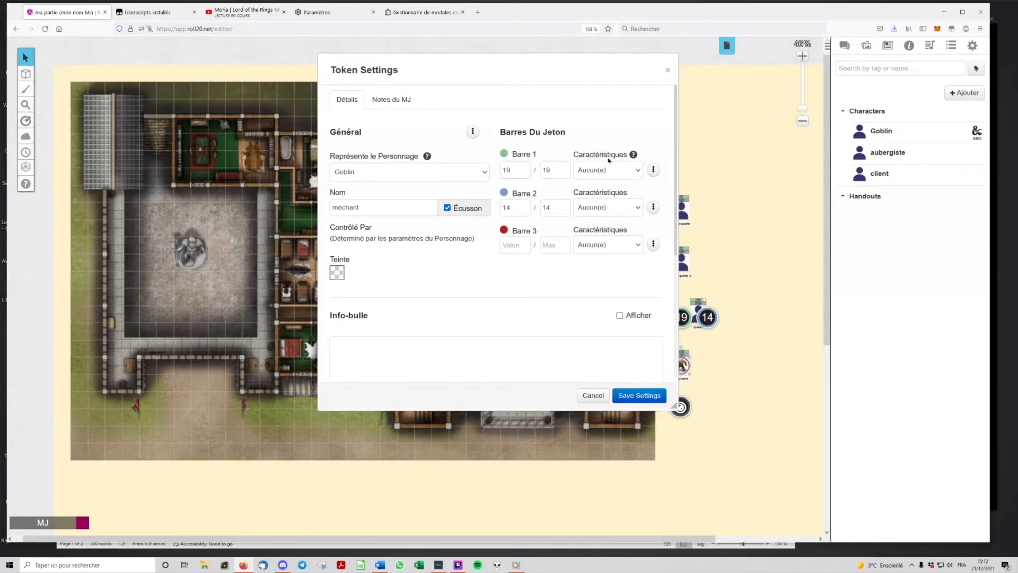
pyautogui.click(668, 70)
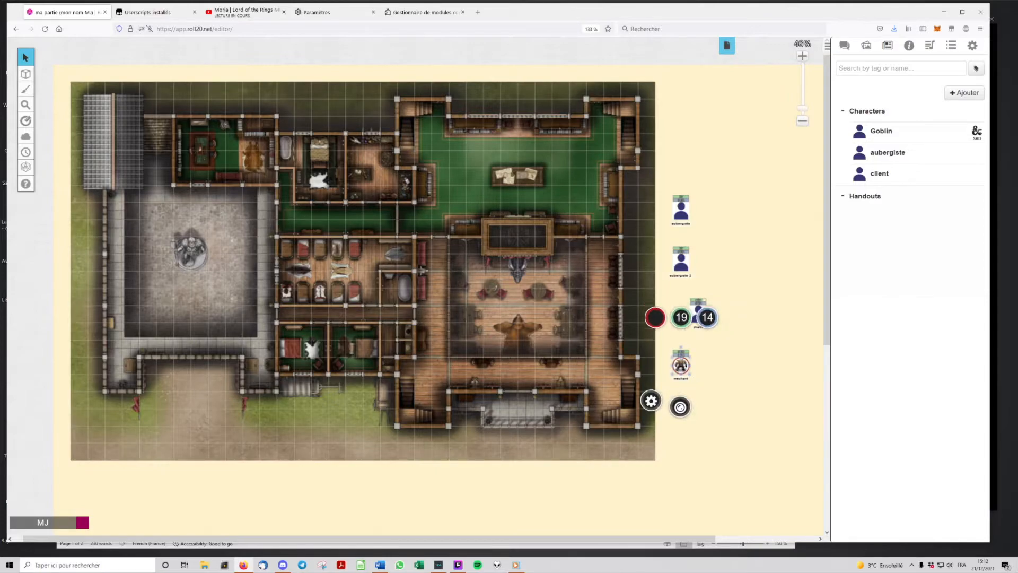
# Place the Goblin character from the journal beside the map as a default token, shift it slightly, and delete it.
pyautogui.click(735, 430)
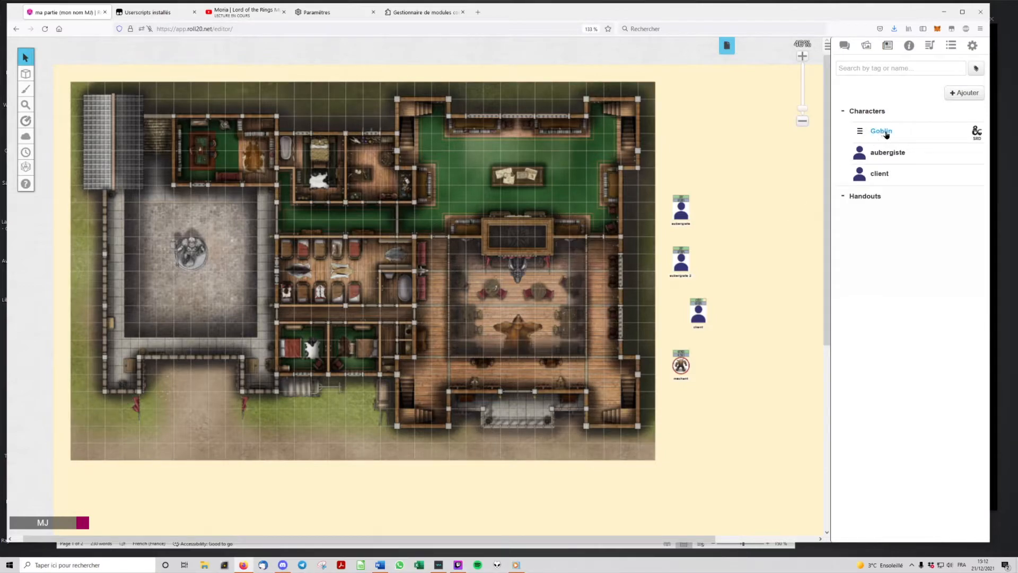
pyautogui.moveTo(881, 134); pyautogui.dragTo(767, 263)
pyautogui.click(767, 264)
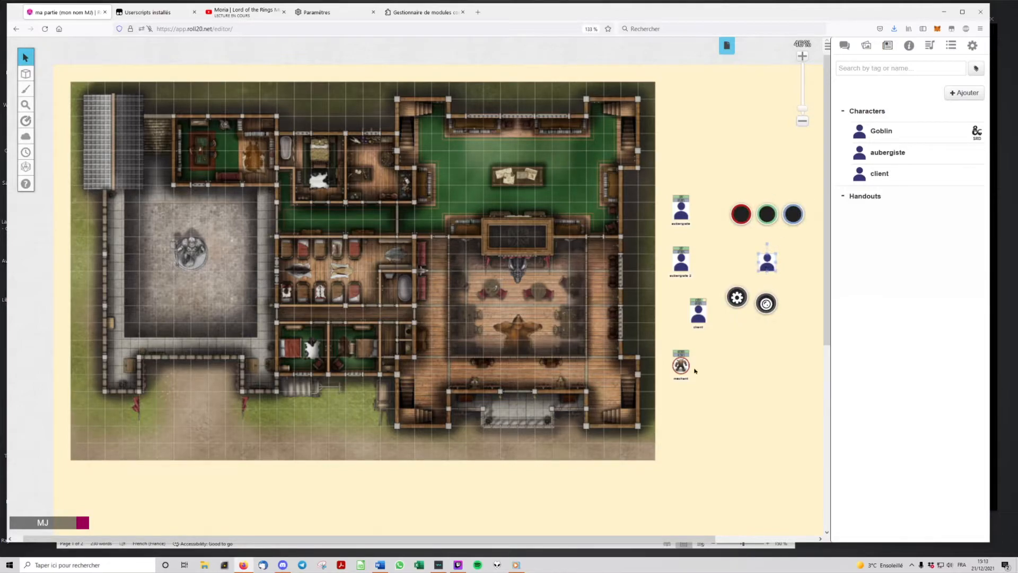
pyautogui.moveTo(770, 259); pyautogui.dragTo(753, 259)
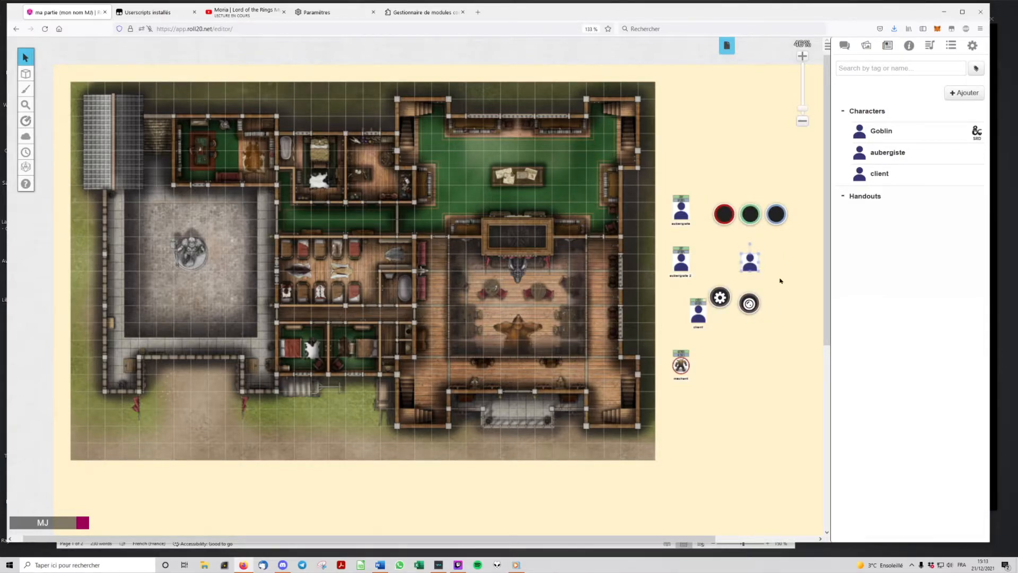
pyautogui.press('Delete')
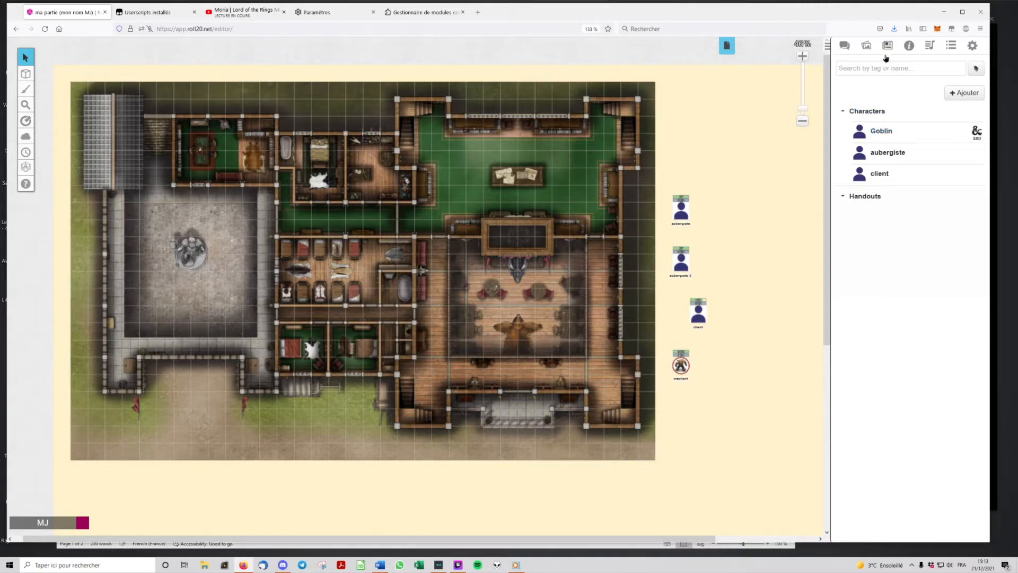
# Add "token gobelin basique.png" from the art library beside the map, above the aubergiste tokens, and open its token settings.
pyautogui.click(866, 45)
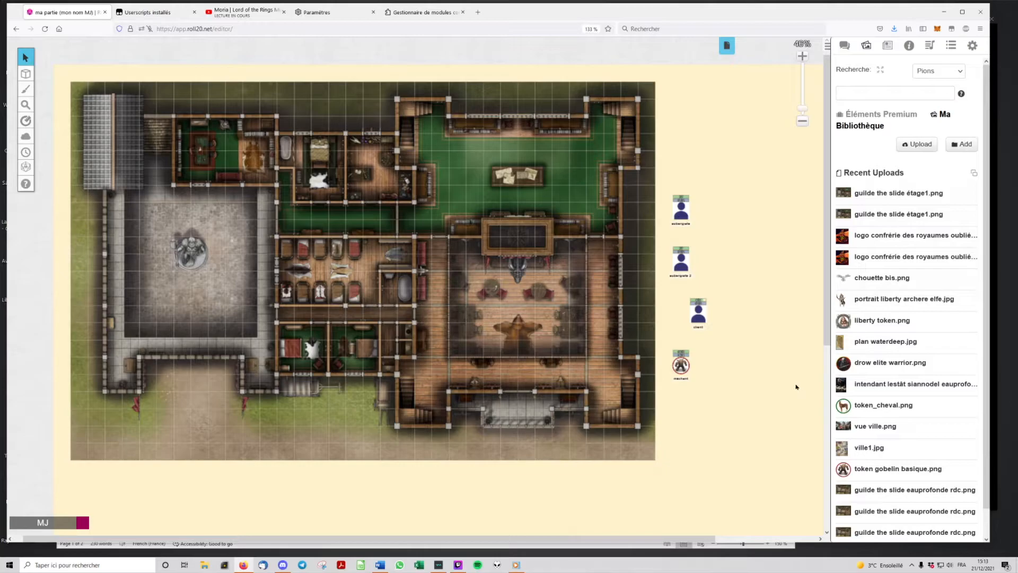
pyautogui.moveTo(859, 469)
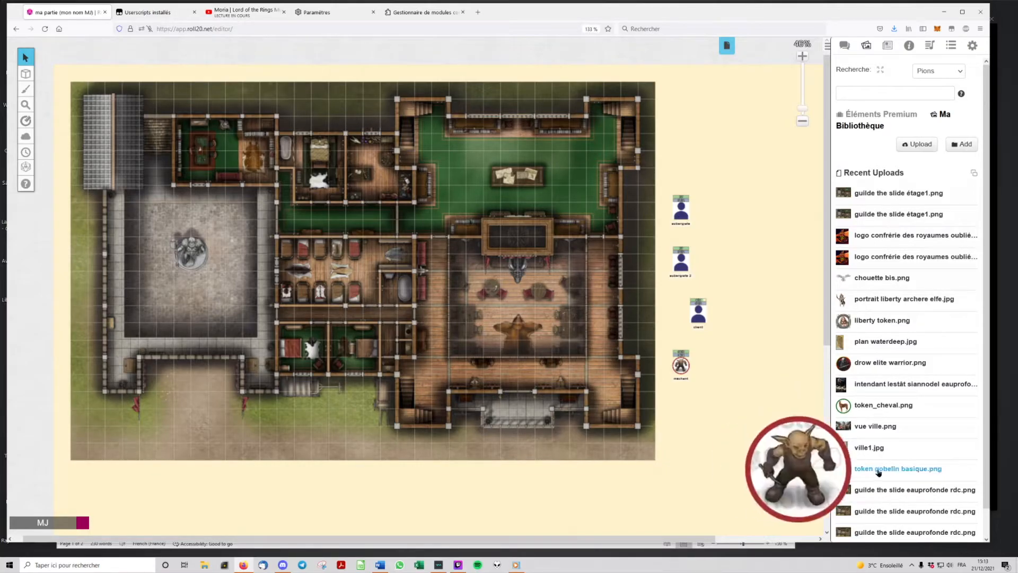
pyautogui.moveTo(872, 470); pyautogui.dragTo(736, 153)
pyautogui.click(716, 90)
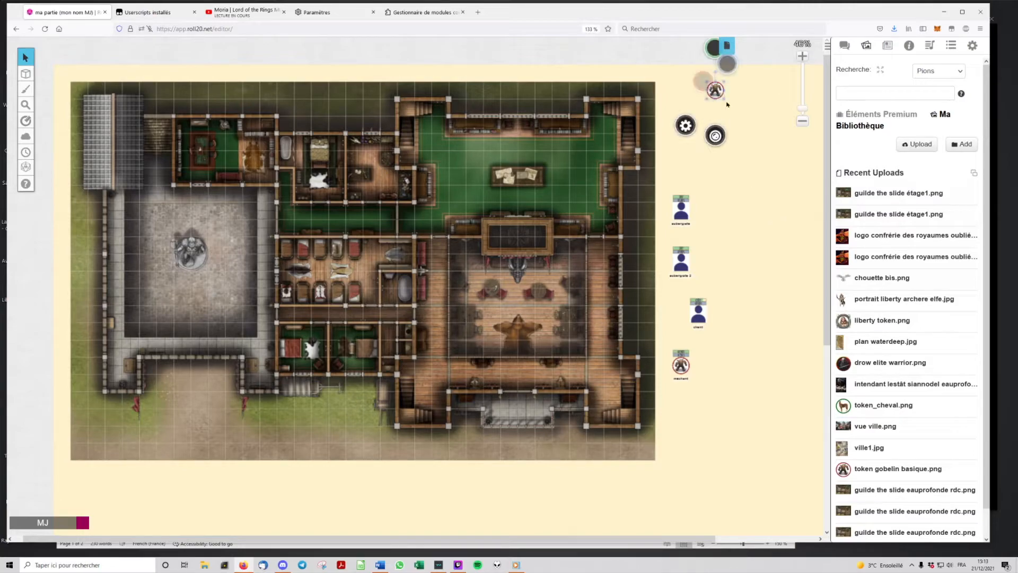
pyautogui.moveTo(715, 91); pyautogui.dragTo(705, 126)
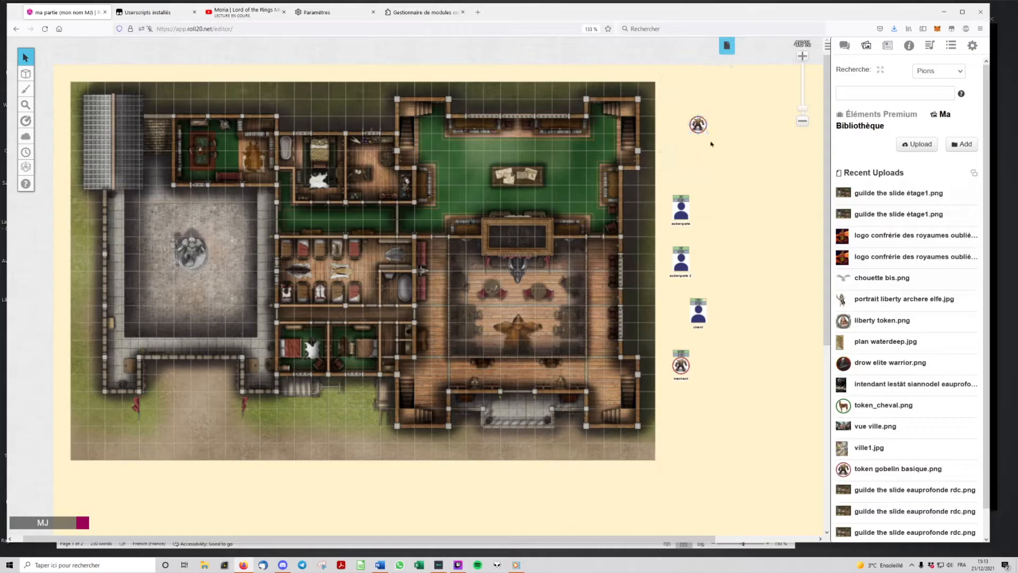
pyautogui.click(669, 161)
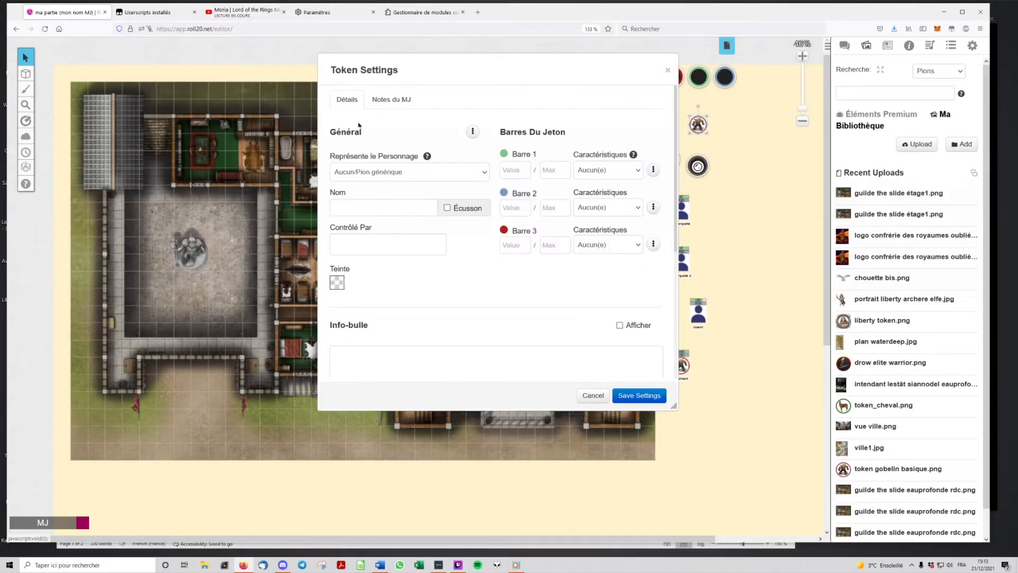
# Look at the new goblin token's general options, close its settings unchanged and show the journal's characters.
pyautogui.click(472, 132)
pyautogui.click(646, 125)
pyautogui.click(668, 71)
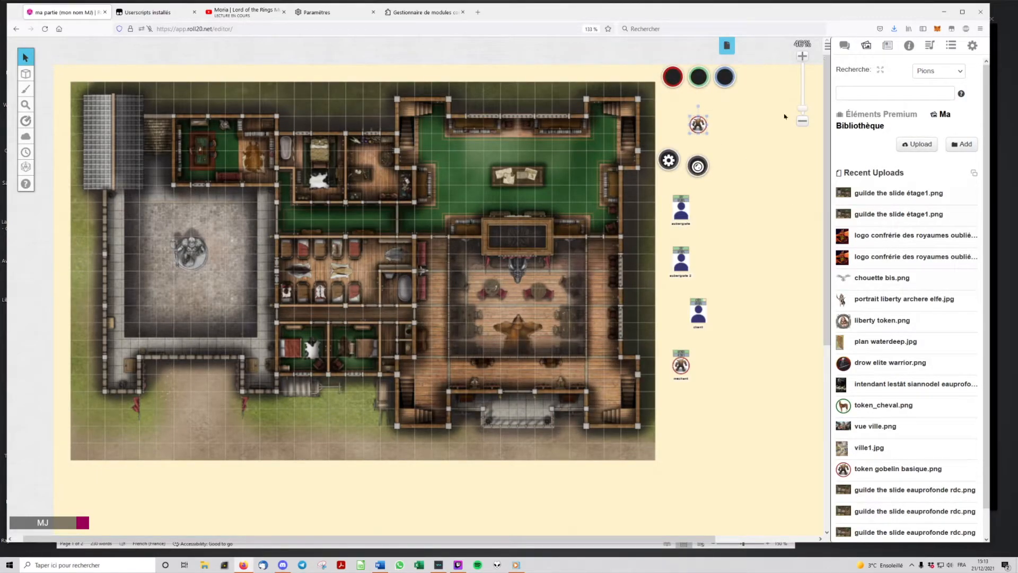
pyautogui.click(889, 47)
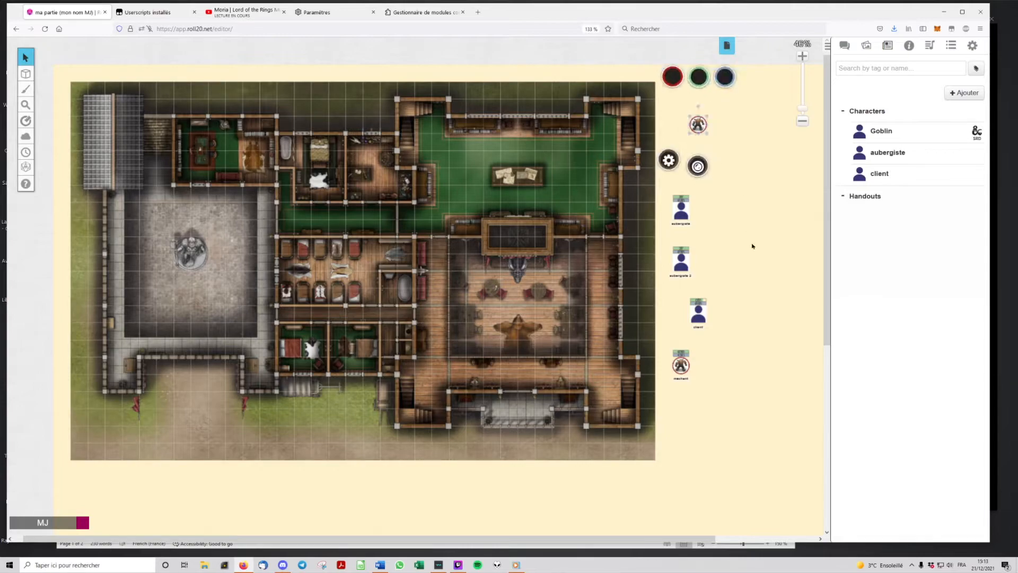
pyautogui.click(746, 169)
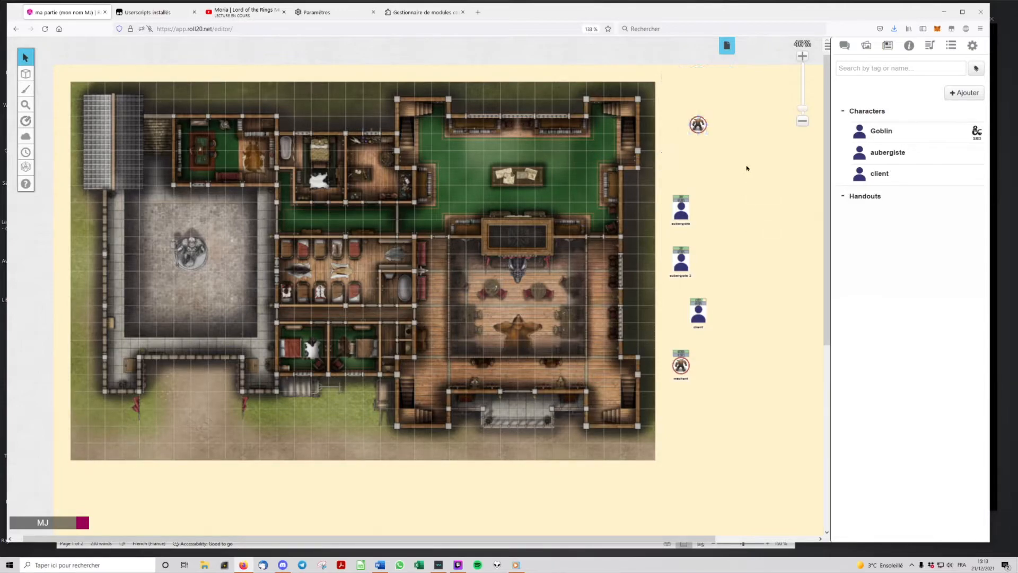
# Select the goblin token beside the map, open the Goblin character and review its bio, character sheet and attributes.
pyautogui.click(705, 126)
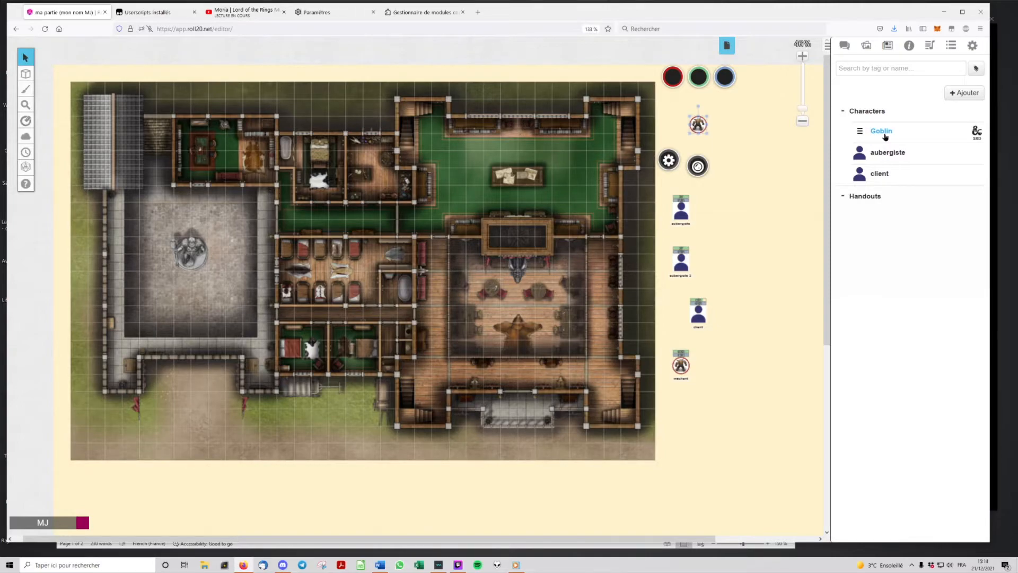
pyautogui.click(881, 131)
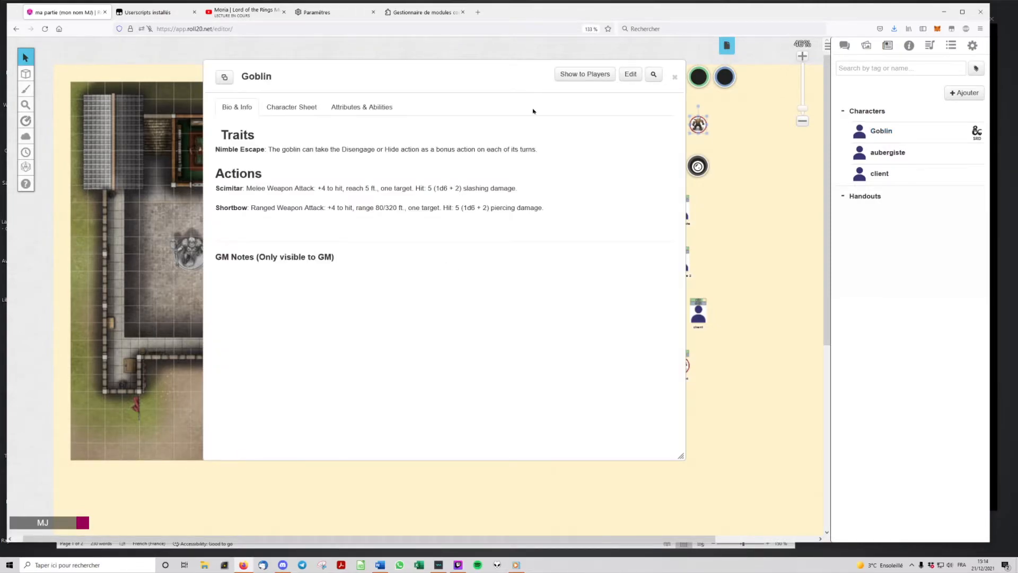
pyautogui.click(313, 109)
pyautogui.click(365, 110)
pyautogui.click(261, 112)
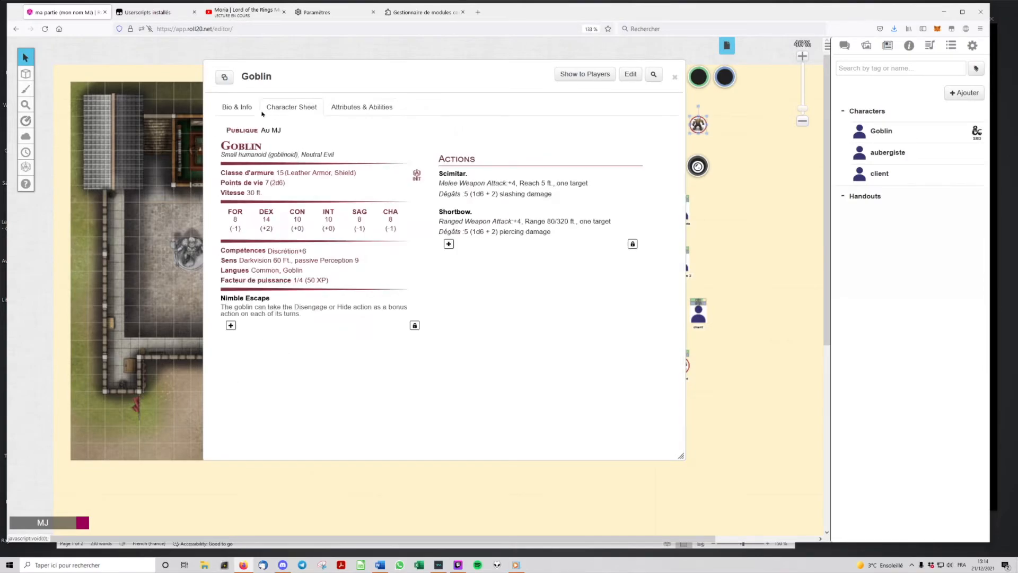
pyautogui.click(250, 109)
pyautogui.click(292, 107)
# Edit the Goblin character to use the goblin token beside the map as its default token, and save the changes.
pyautogui.click(631, 75)
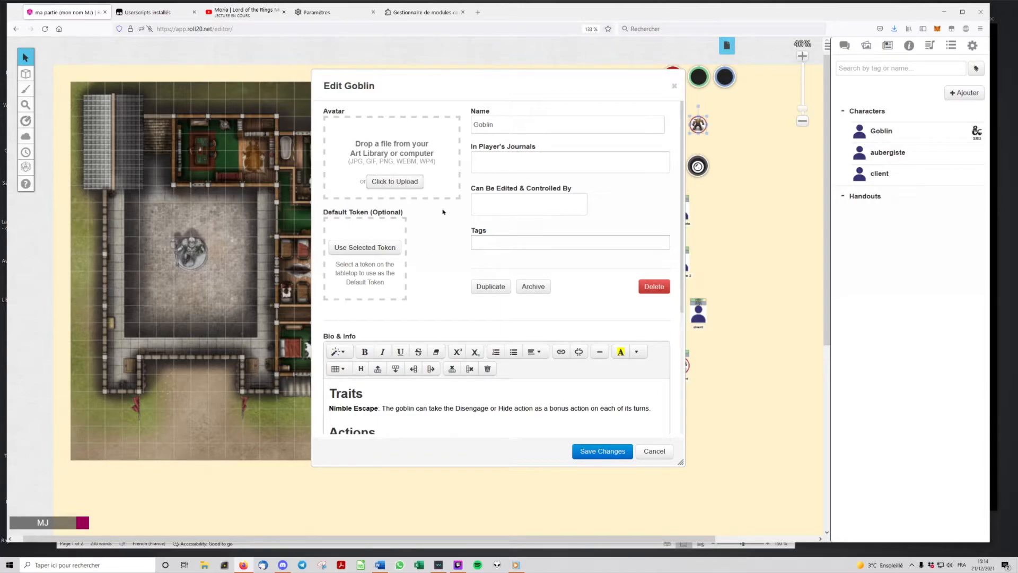
pyautogui.moveTo(701, 129); pyautogui.dragTo(716, 133)
pyautogui.click(751, 184)
pyautogui.click(716, 127)
pyautogui.click(373, 249)
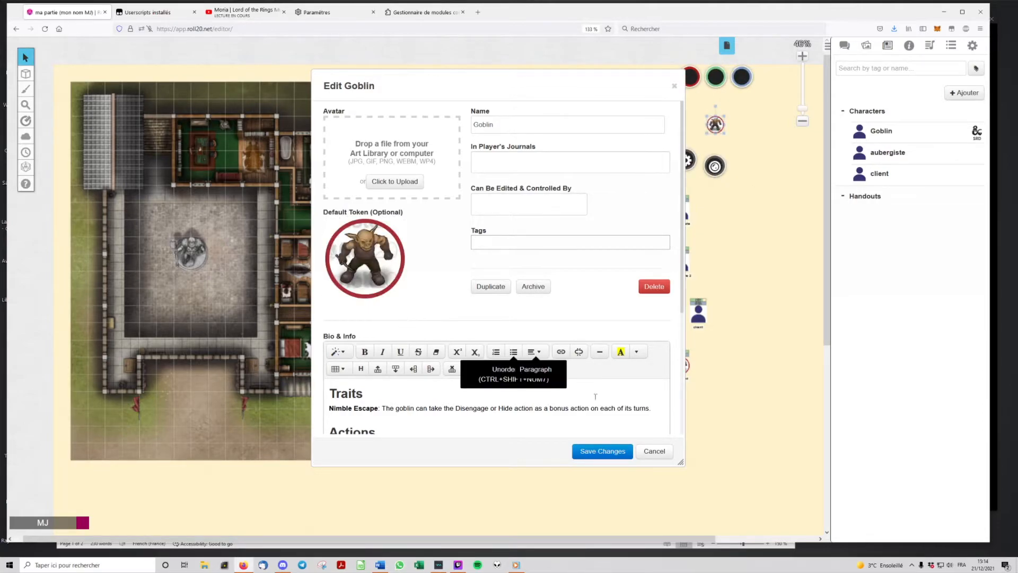
pyautogui.click(614, 454)
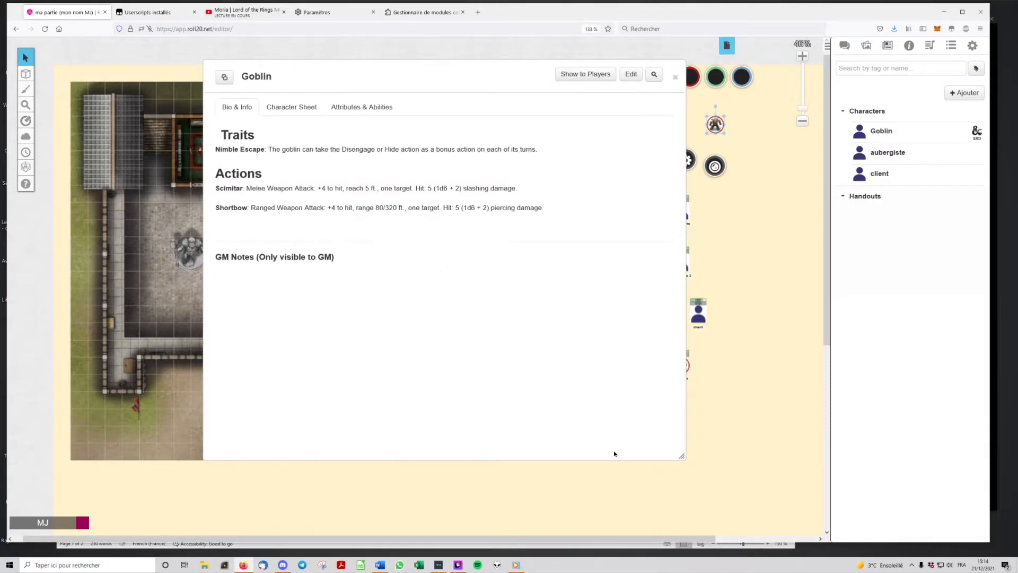
pyautogui.click(675, 77)
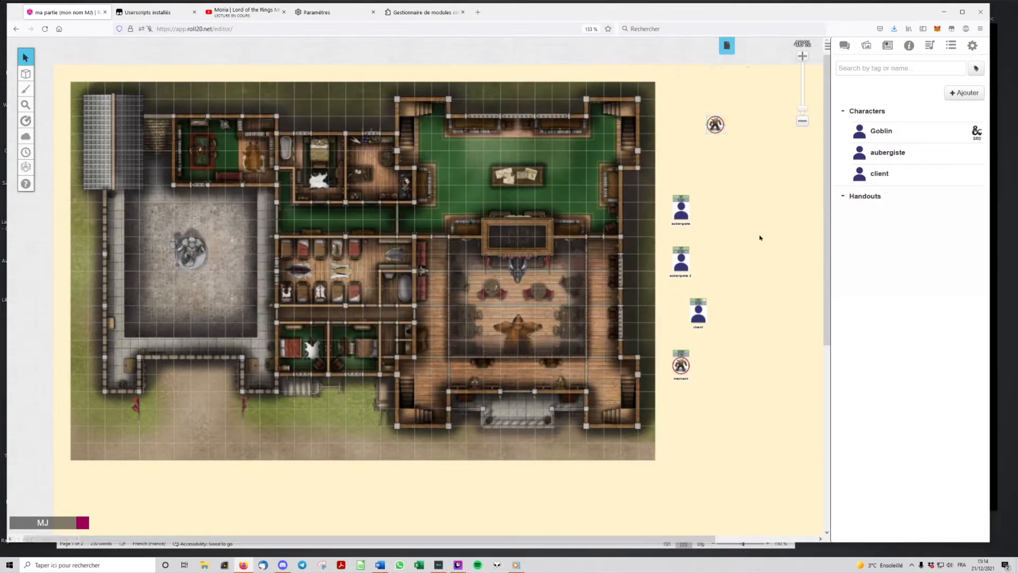
# Place two default Goblin tokens from the journal beside the map, and delete both of them.
pyautogui.moveTo(879, 139); pyautogui.dragTo(763, 185)
pyautogui.moveTo(878, 132); pyautogui.dragTo(782, 229)
pyautogui.click(780, 232)
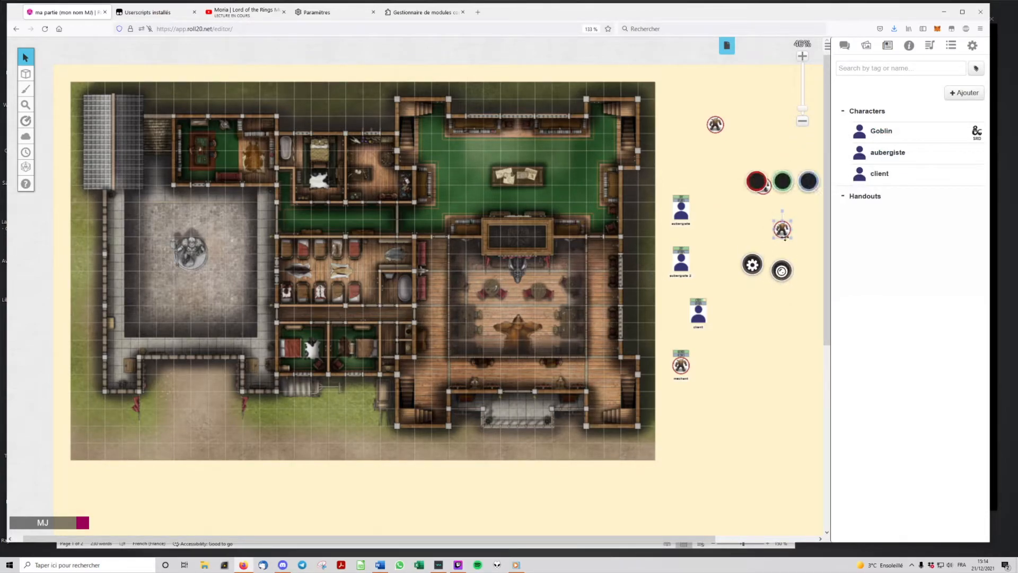
pyautogui.press('Delete')
pyautogui.click(762, 190)
pyautogui.press('Delete')
# Move the remaining goblin token down beside the aubergiste tokens, look at its token settings, and delete it.
pyautogui.moveTo(717, 127); pyautogui.dragTo(732, 211)
pyautogui.click(769, 231)
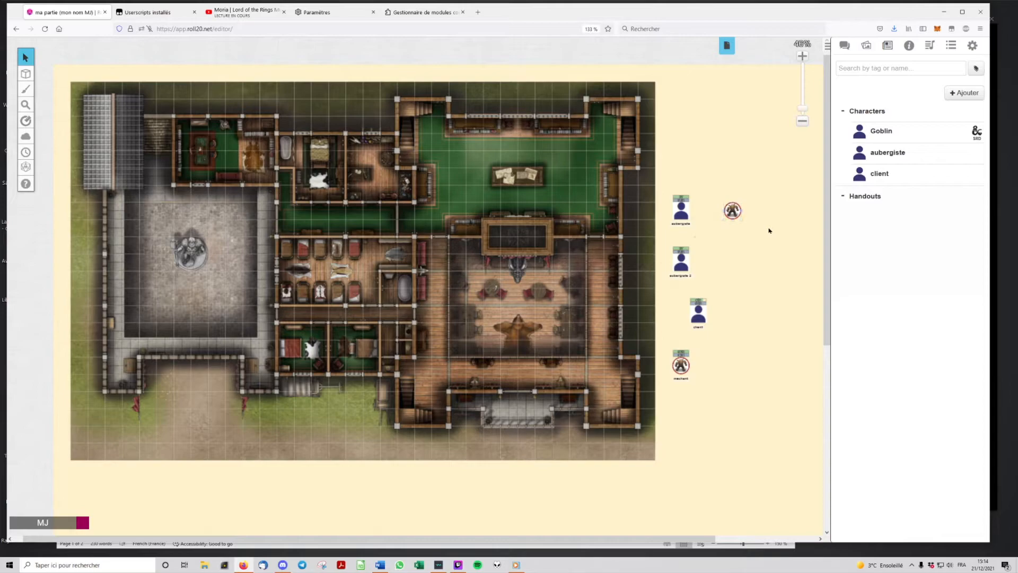
pyautogui.click(734, 212)
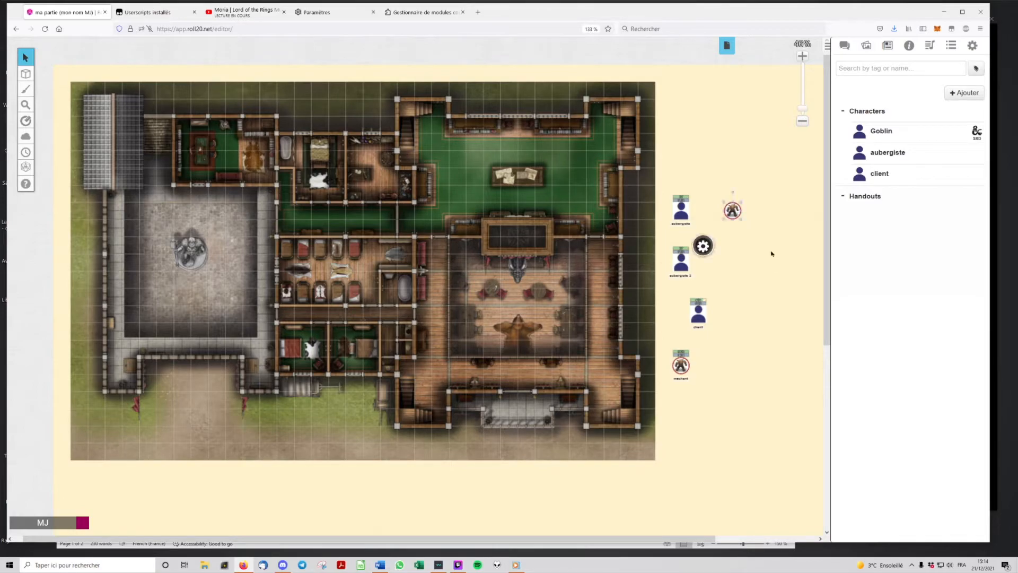
pyautogui.click(703, 247)
pyautogui.click(653, 245)
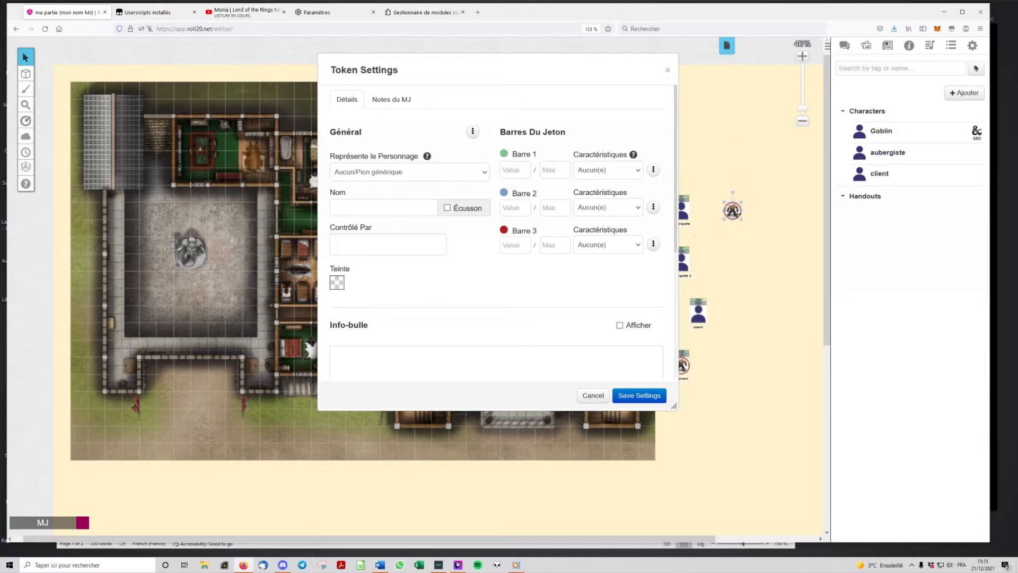
pyautogui.press('Delete')
# Place a default Goblin token from the journal beside the map and open its token settings.
pyautogui.moveTo(884, 134); pyautogui.dragTo(745, 157)
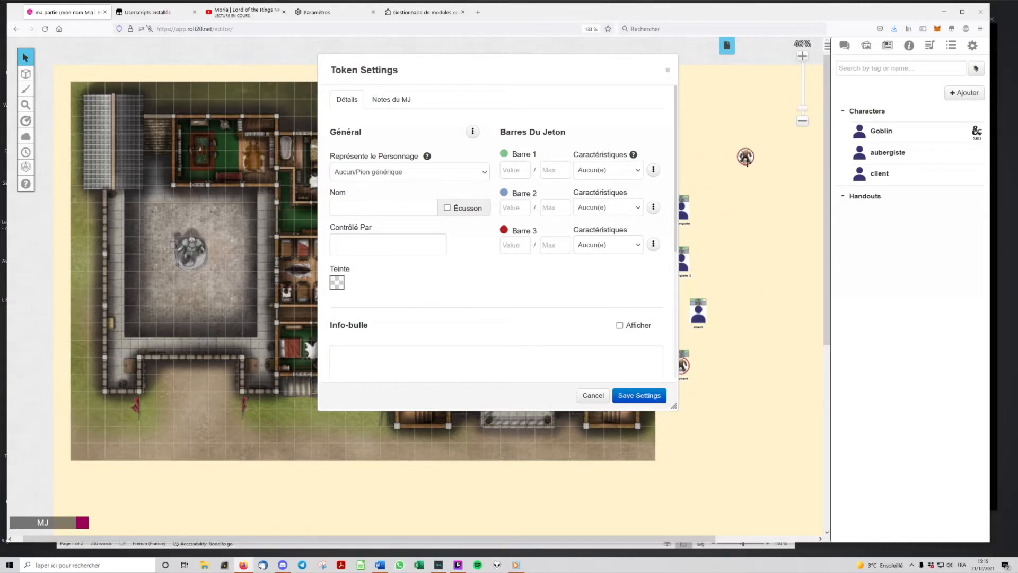
pyautogui.click(668, 70)
pyautogui.click(715, 192)
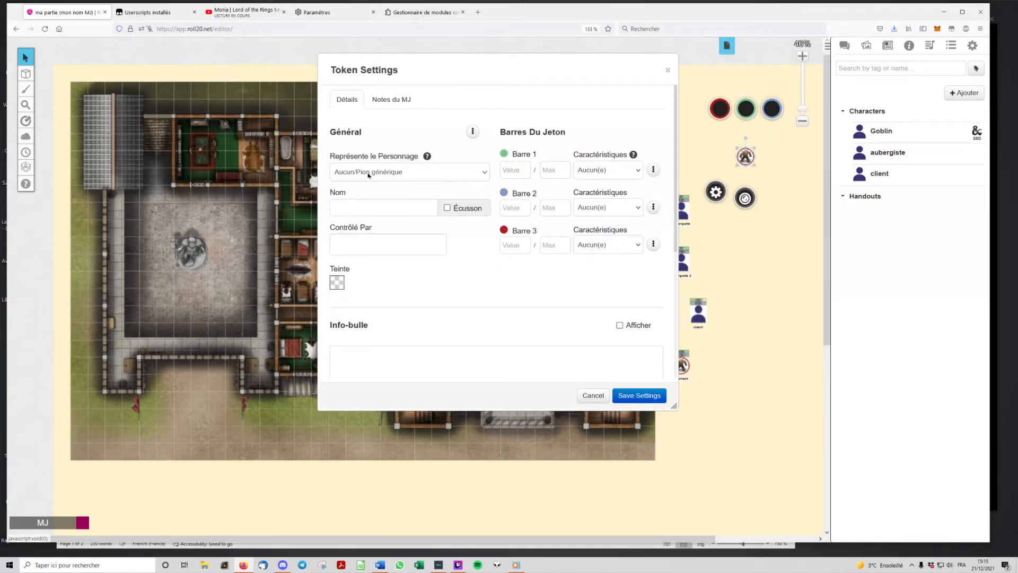
# Make the token represent the Goblin character and enable its nameplate, leaving the player permissions as they are.
pyautogui.click(375, 173)
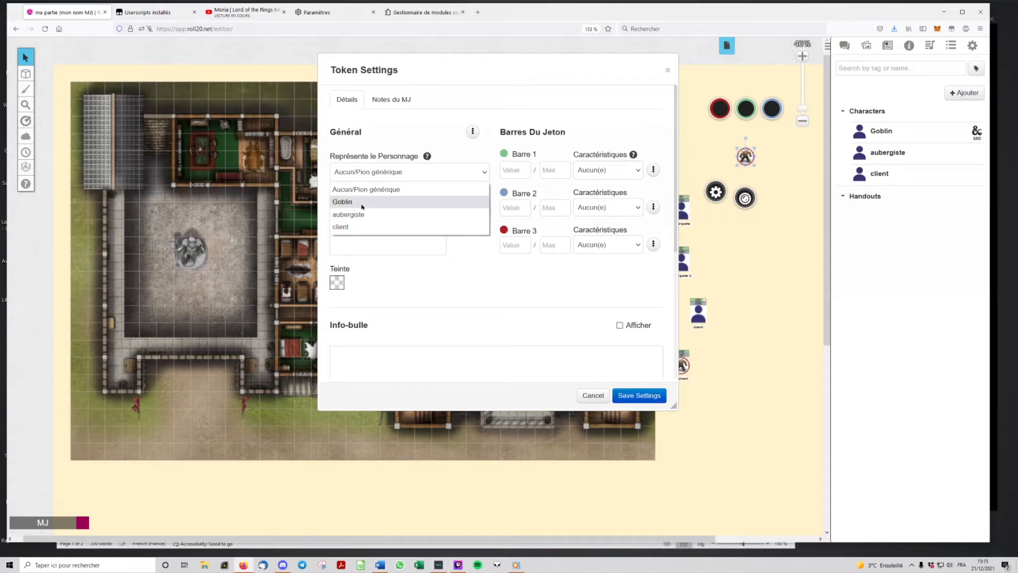
pyautogui.click(362, 204)
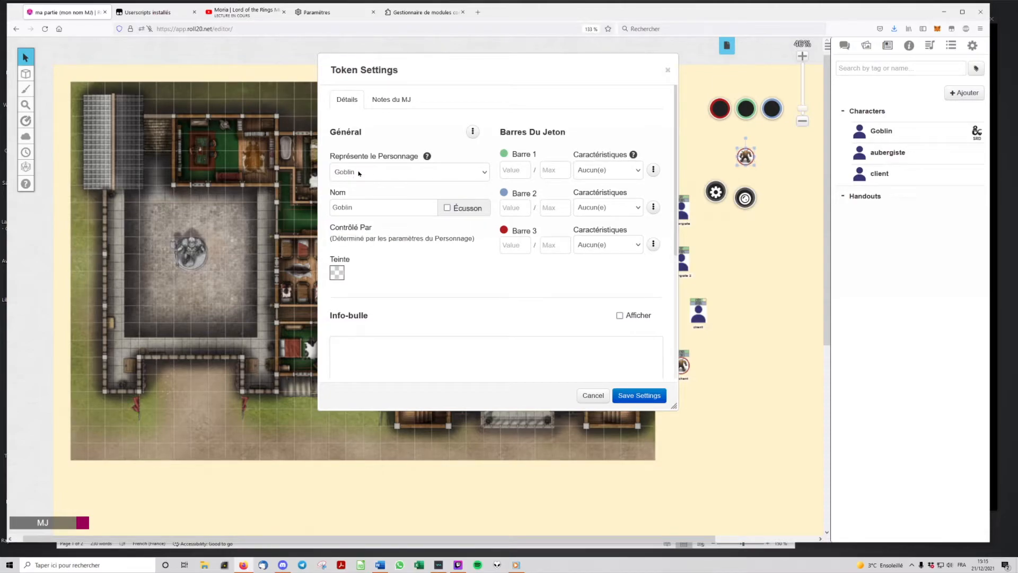
pyautogui.click(447, 208)
pyautogui.click(472, 132)
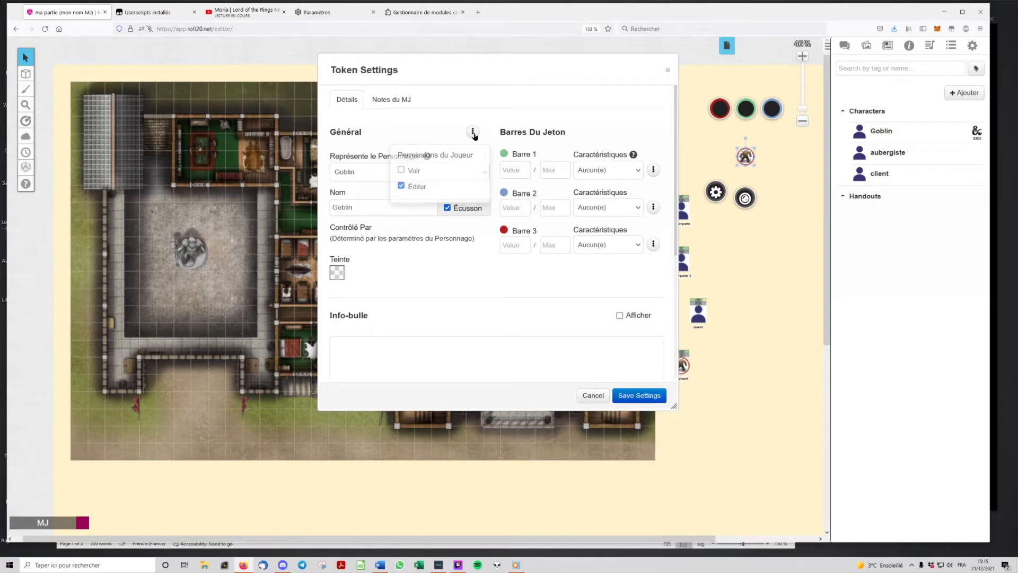
pyautogui.click(423, 129)
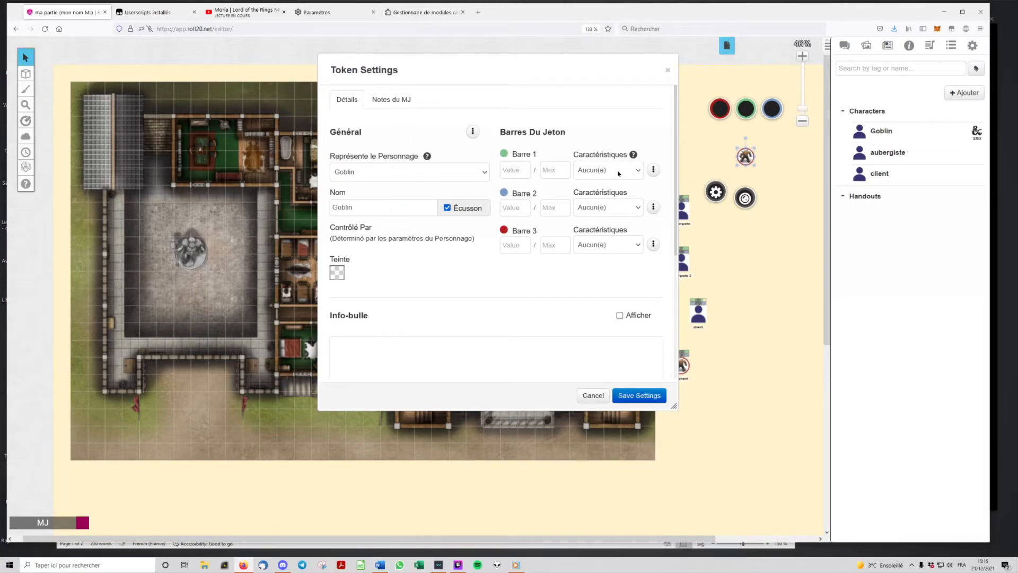
# Link the token's bar 1 to the hp attribute and bar 2 to ac, and save the token settings.
pyautogui.click(616, 170)
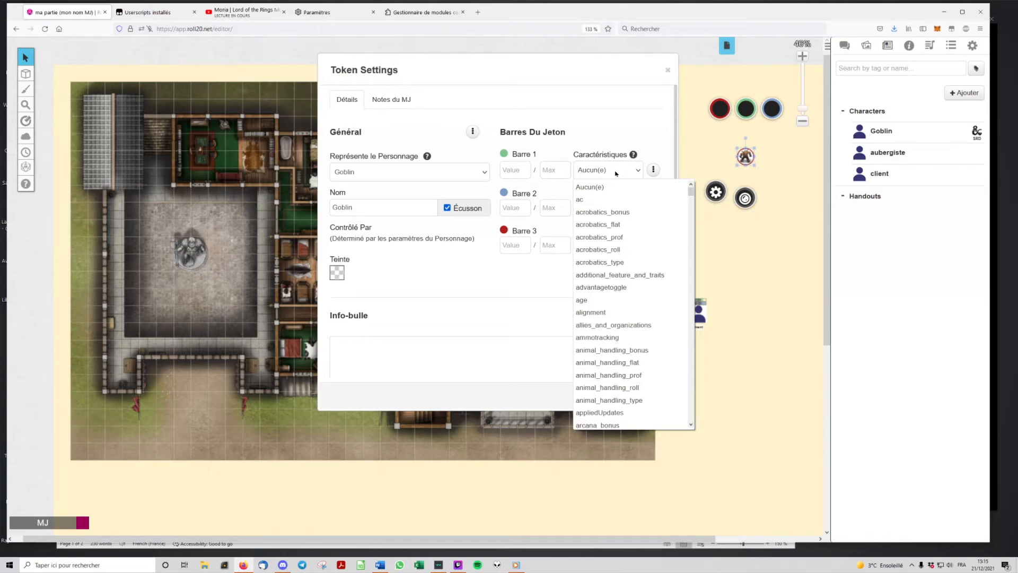
pyautogui.write('hp')
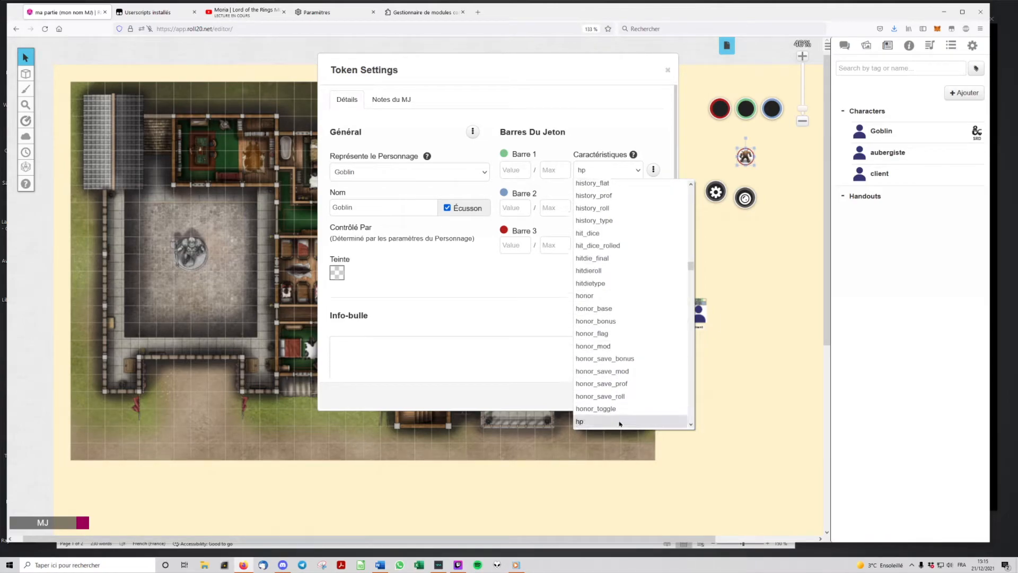
pyautogui.click(620, 423)
pyautogui.click(584, 207)
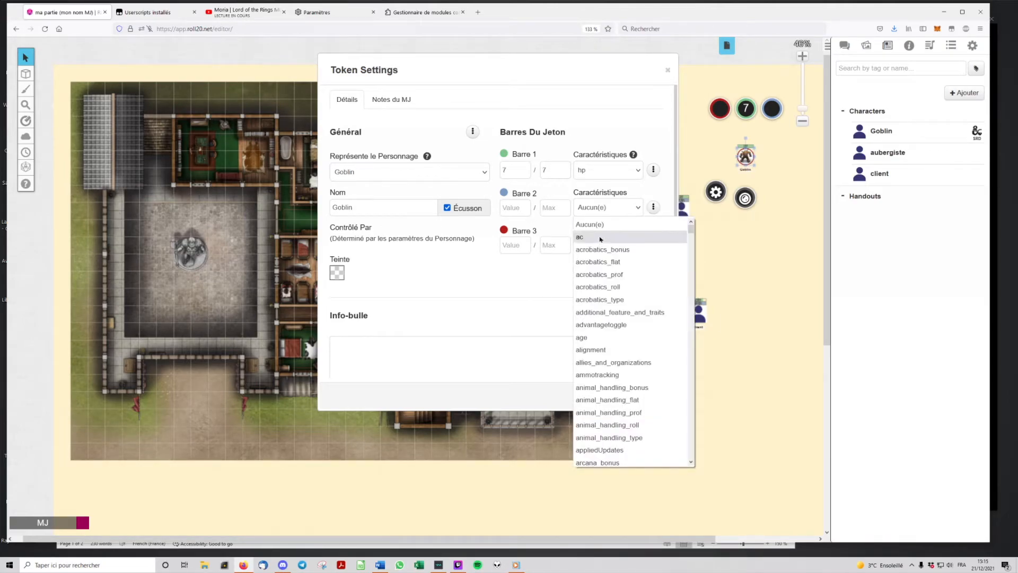
pyautogui.click(580, 232)
pyautogui.click(639, 395)
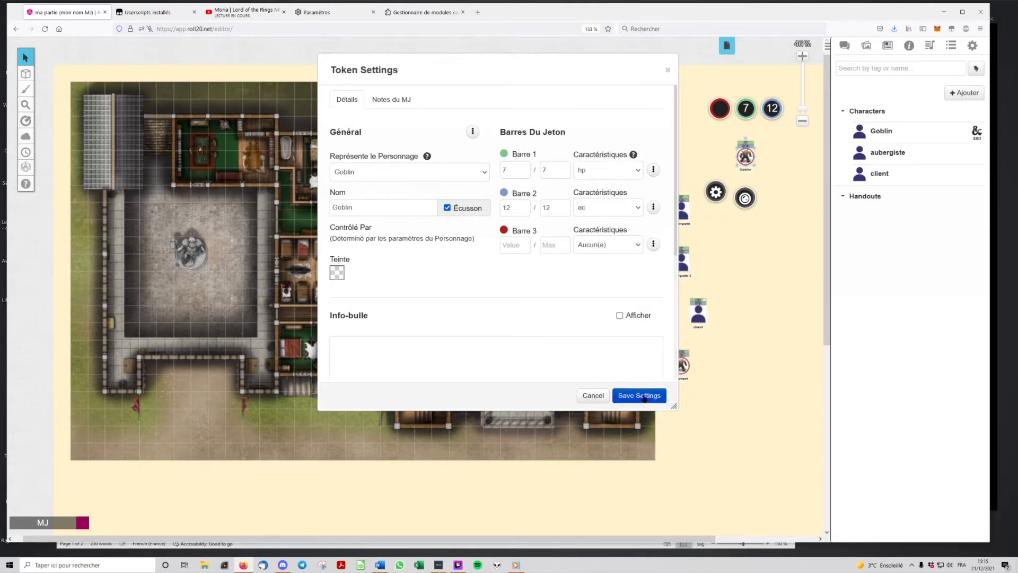
pyautogui.click(727, 224)
# Reopen the Goblin token's settings to check its linked bars, and close them without changes.
pyautogui.click(745, 156)
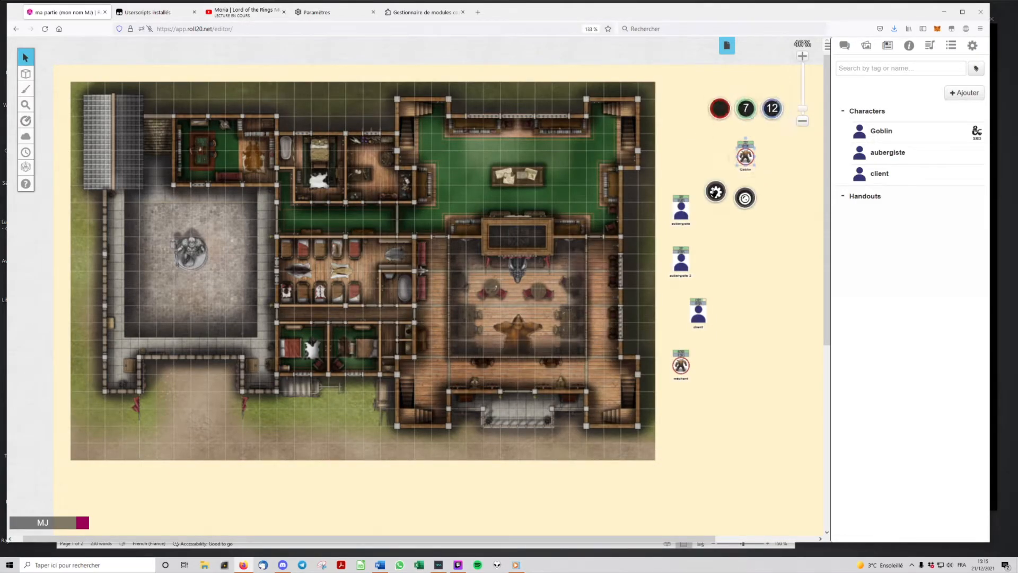
pyautogui.click(716, 192)
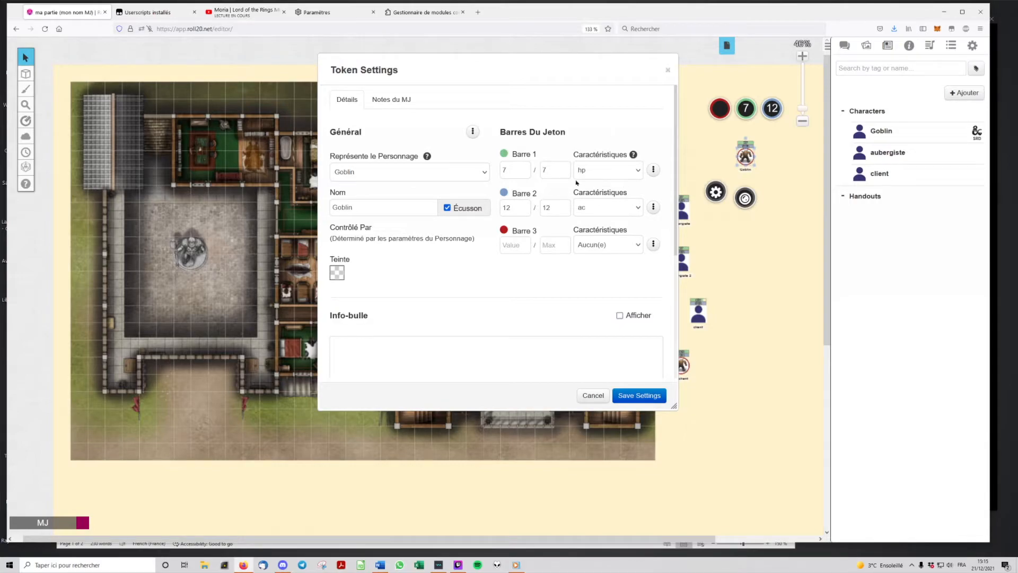
pyautogui.click(668, 70)
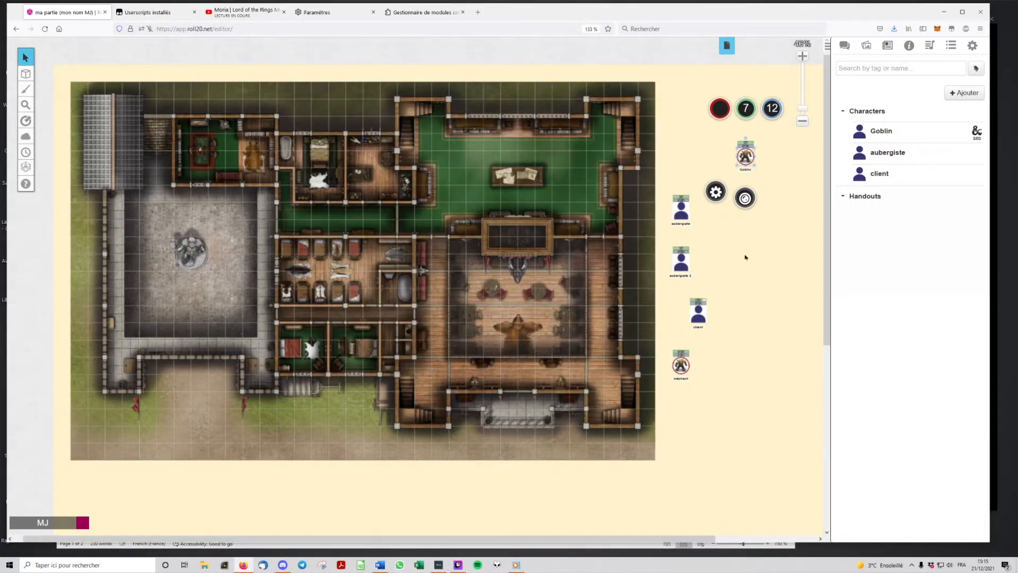
pyautogui.click(714, 149)
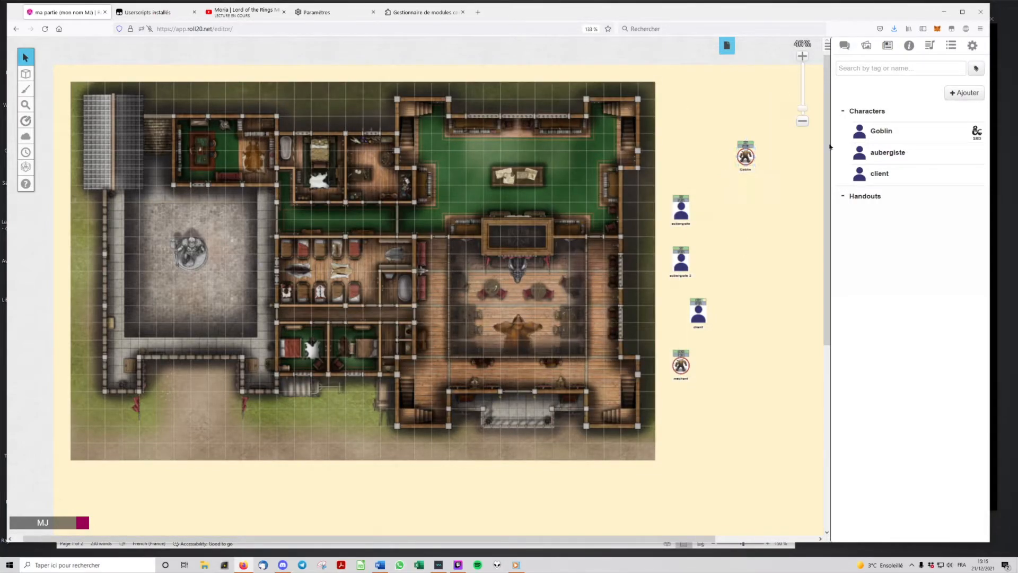
# Open the Goblin character for editing and delete its current default token.
pyautogui.click(881, 131)
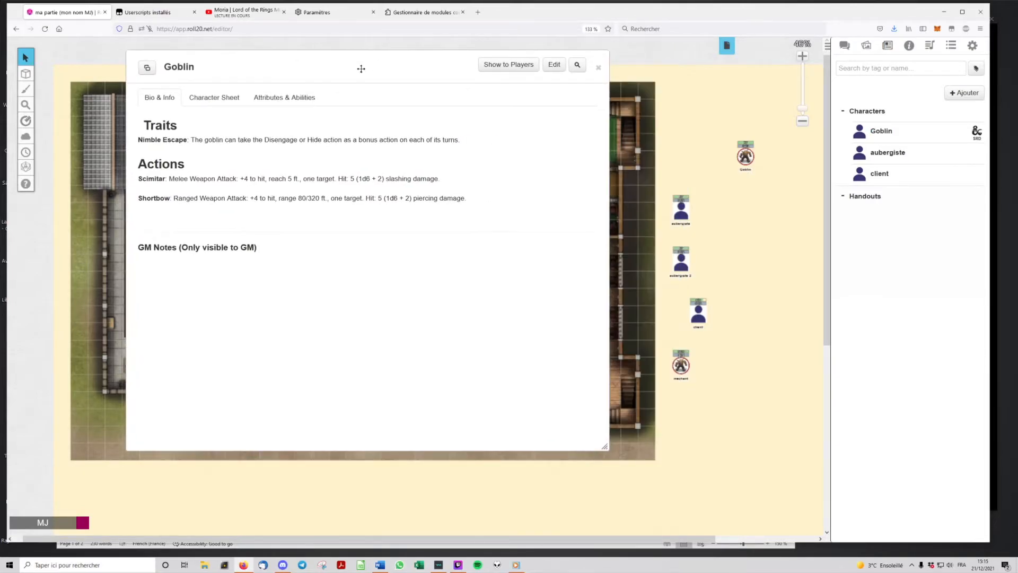
pyautogui.click(549, 65)
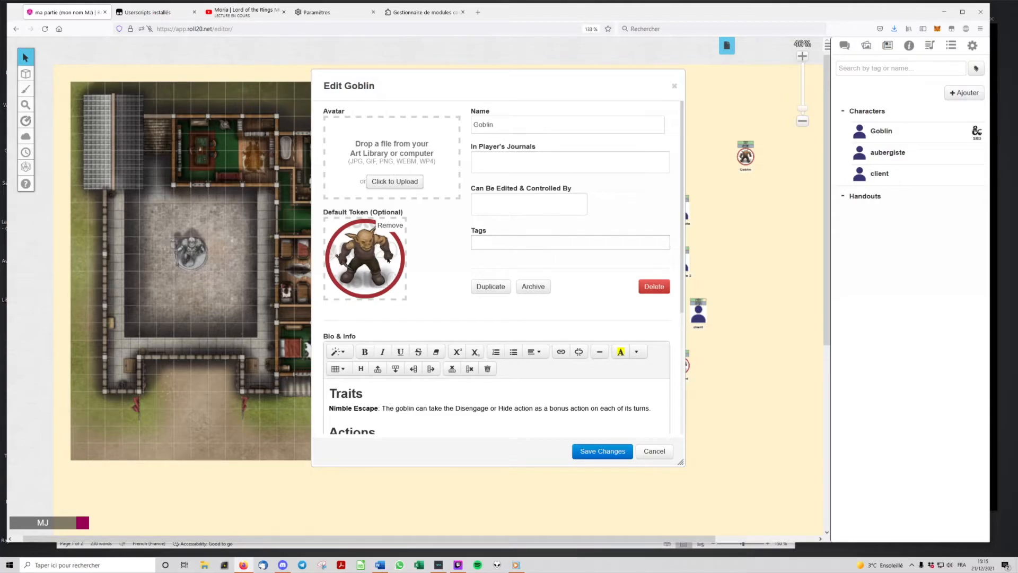
pyautogui.click(394, 230)
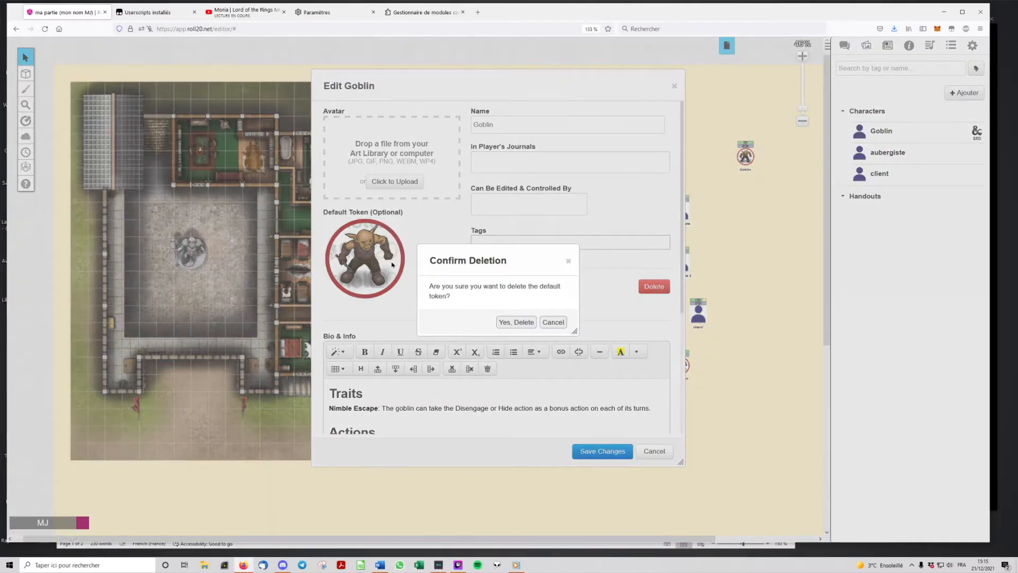
pyautogui.click(525, 323)
# Set the configured Goblin token beside the map as the character's default token, save the changes and close the character.
pyautogui.click(748, 156)
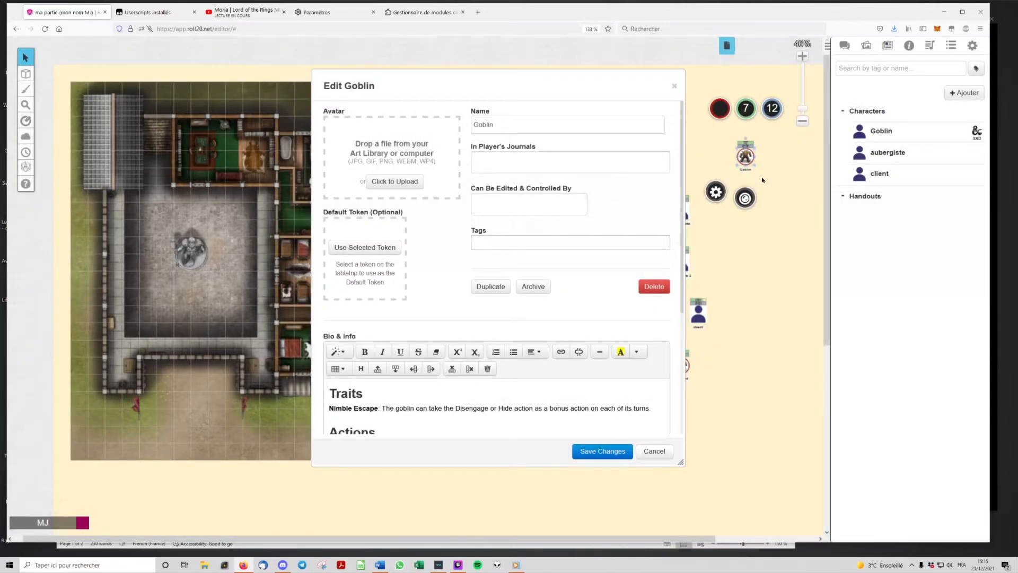
pyautogui.click(360, 247)
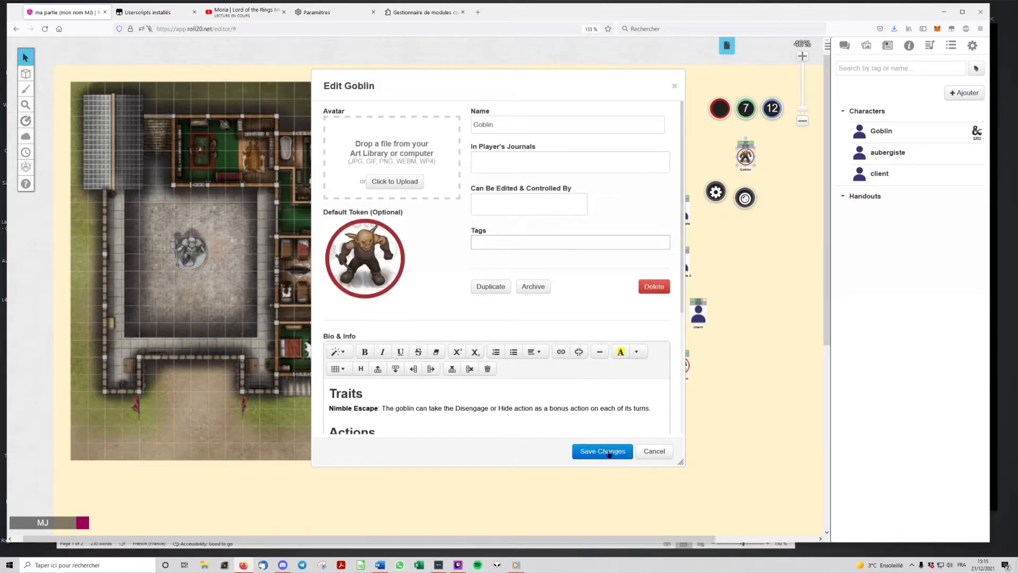
pyautogui.click(613, 455)
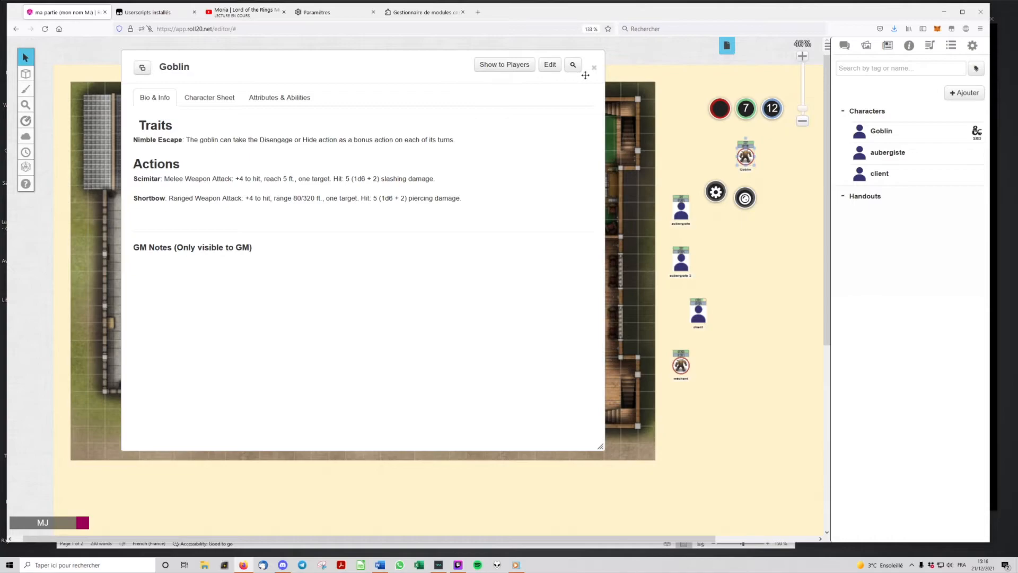
pyautogui.click(594, 67)
pyautogui.click(784, 192)
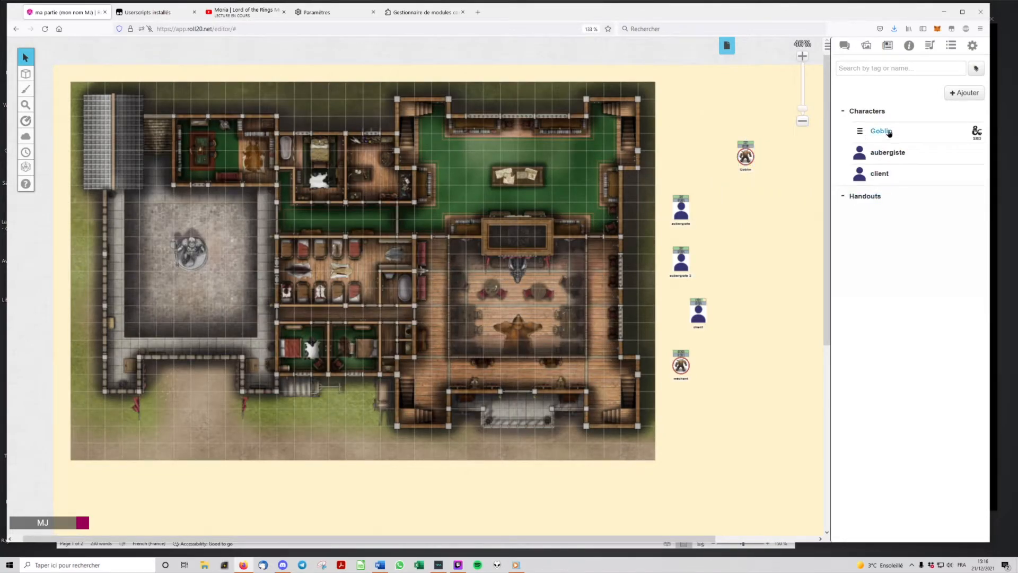
# Add three more Goblin tokens from the journal to the empty area beside the map.
pyautogui.moveTo(890, 132); pyautogui.dragTo(769, 225)
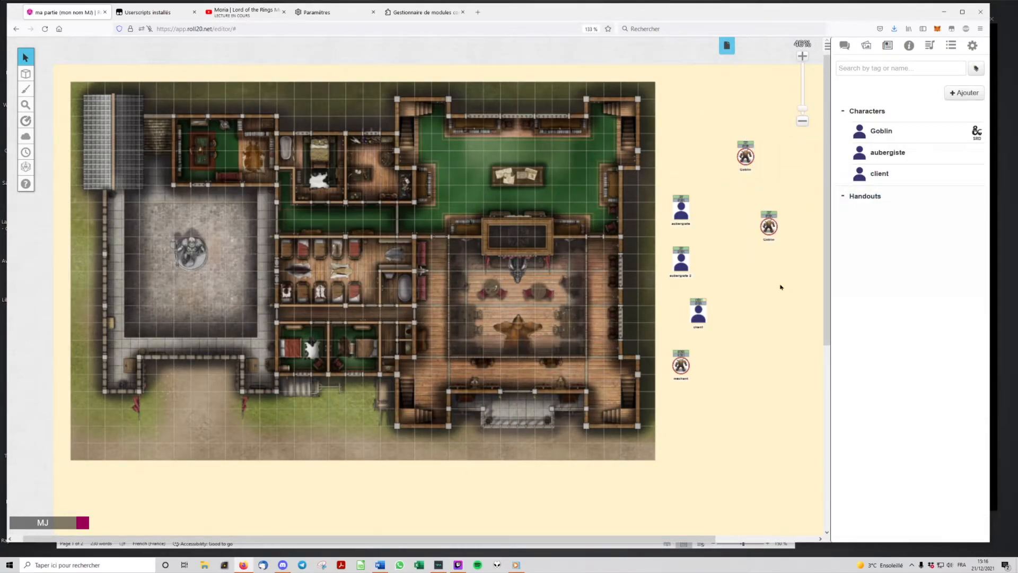
pyautogui.moveTo(880, 132); pyautogui.dragTo(781, 288)
pyautogui.moveTo(842, 181); pyautogui.dragTo(777, 356)
# Check the linked bars in the settings of the lowest Goblin token, and close them without changes.
pyautogui.click(777, 357)
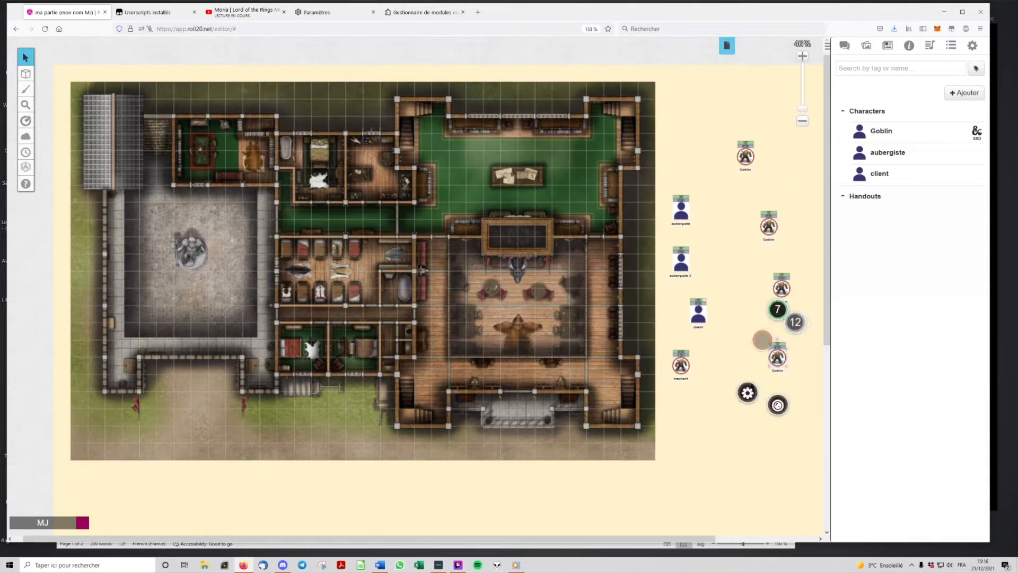
pyautogui.click(746, 397)
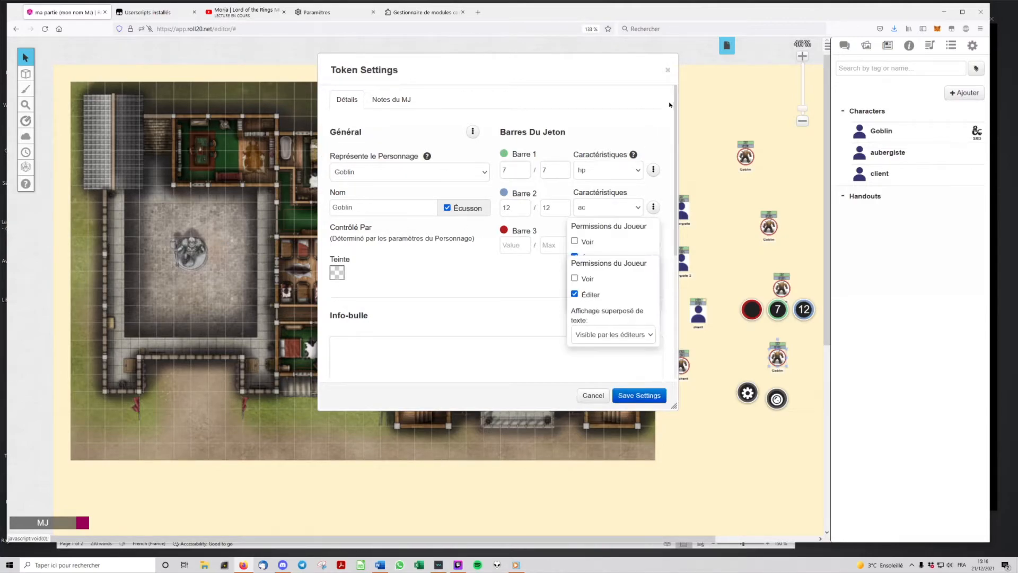
pyautogui.click(669, 71)
# Arrange the four Goblin tokens in a compact two-by-two group beside the map and deselect them.
pyautogui.click(796, 365)
pyautogui.moveTo(781, 360); pyautogui.dragTo(736, 231)
pyautogui.moveTo(785, 289); pyautogui.dragTo(789, 228)
pyautogui.moveTo(744, 158); pyautogui.dragTo(733, 191)
pyautogui.moveTo(769, 227)
pyautogui.mouseDown()
pyautogui.moveTo(767, 175)
pyautogui.moveTo(775, 227)
pyautogui.moveTo(766, 227)
pyautogui.mouseUp()
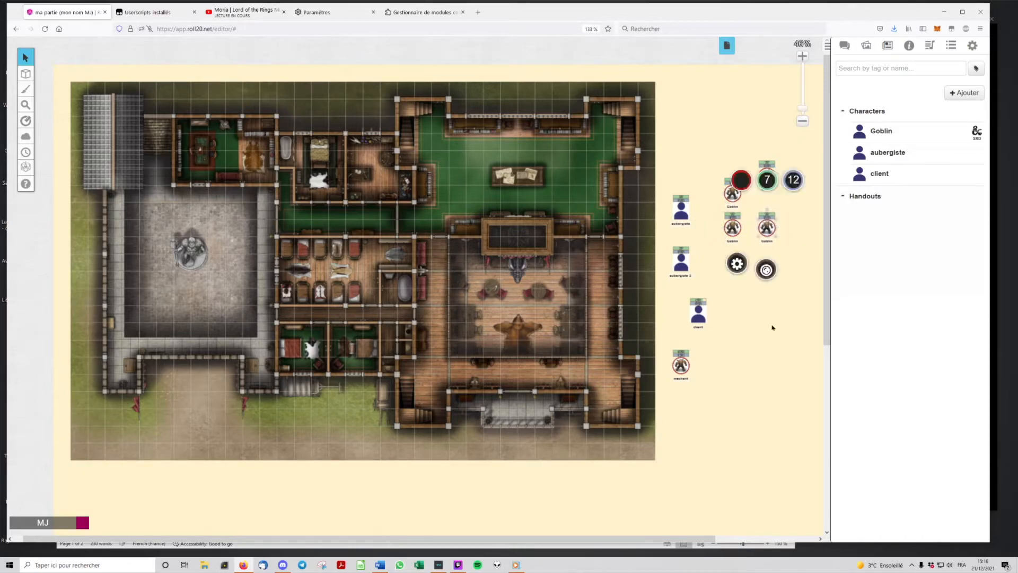
pyautogui.click(763, 347)
# Review the token settings of the lower-right Goblin in the group, and close them without changes.
pyautogui.click(769, 230)
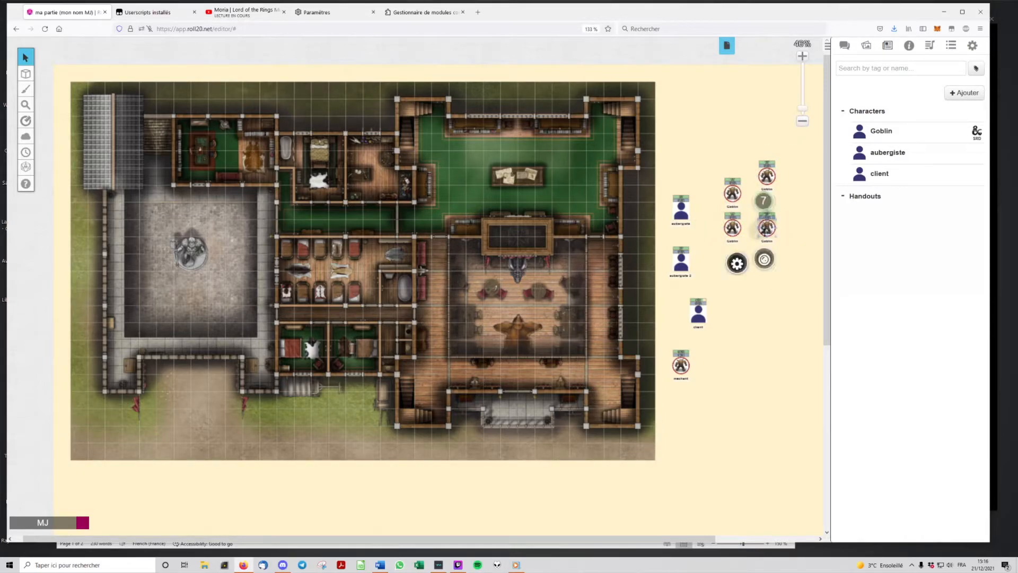
pyautogui.click(737, 268)
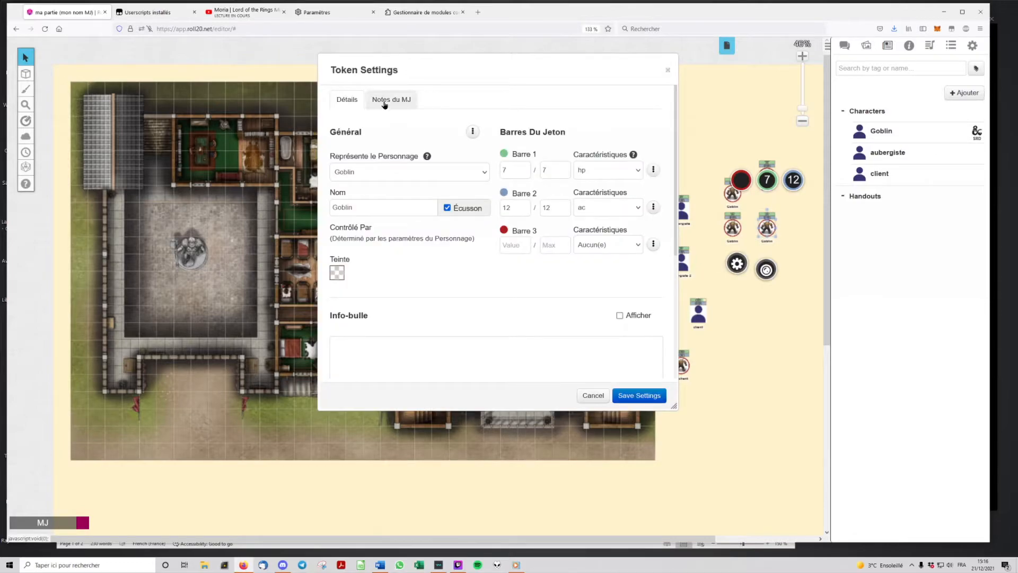
pyautogui.click(667, 70)
pyautogui.click(775, 306)
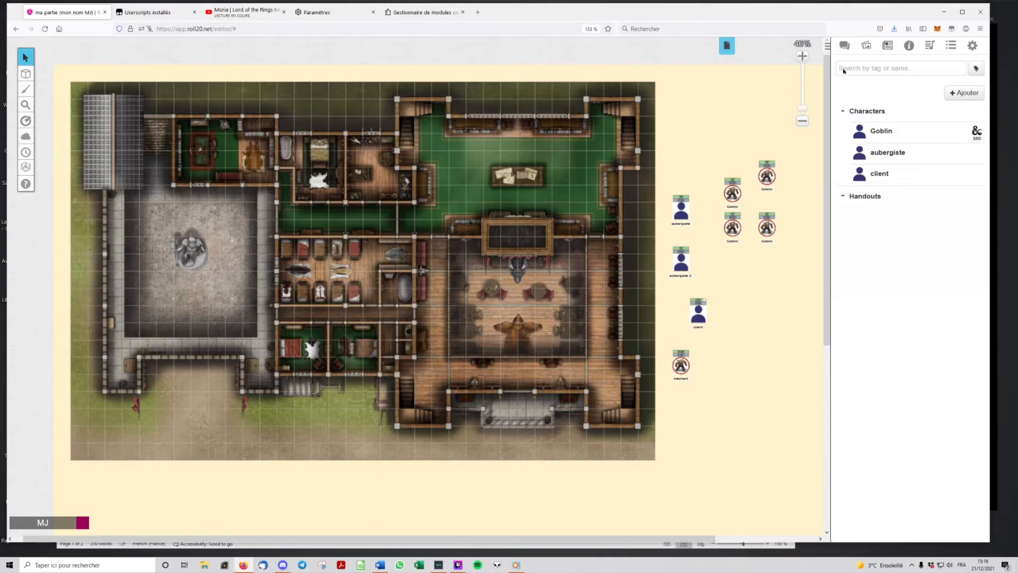
# Leave the current game and open the details page of the game "mon monde D&D (mon nom de MJ)".
pyautogui.click(972, 46)
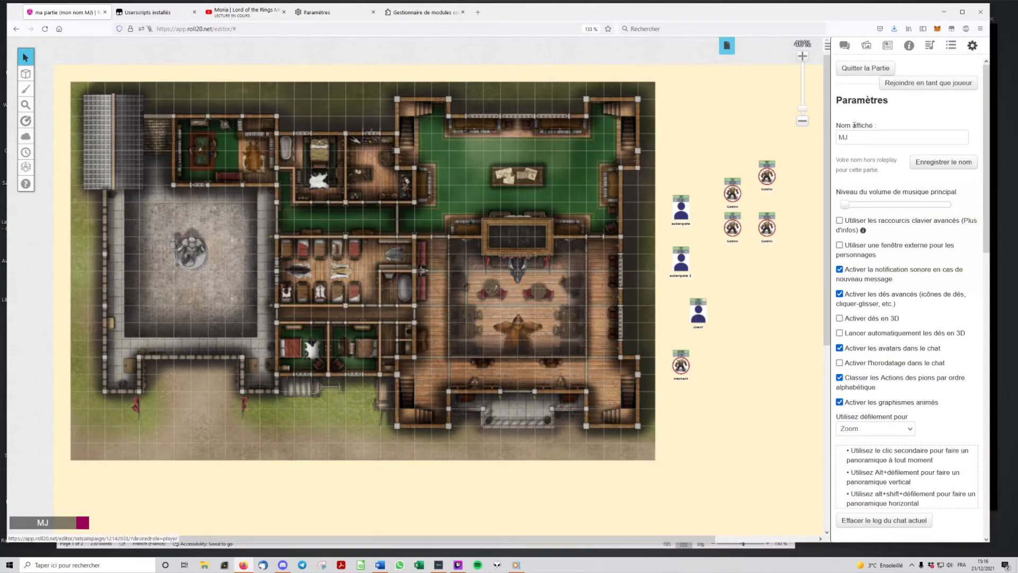
pyautogui.click(864, 69)
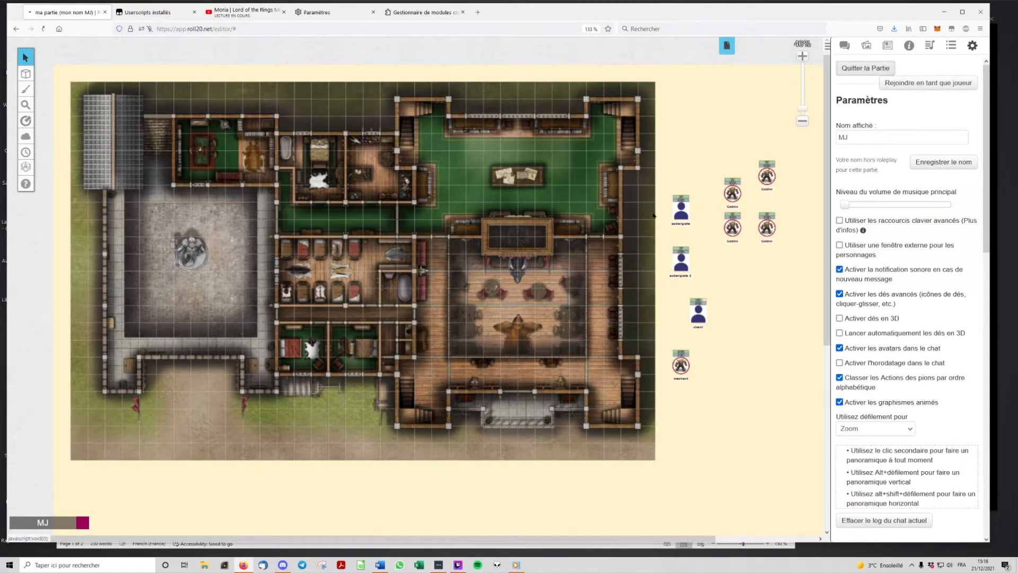
pyautogui.click(268, 118)
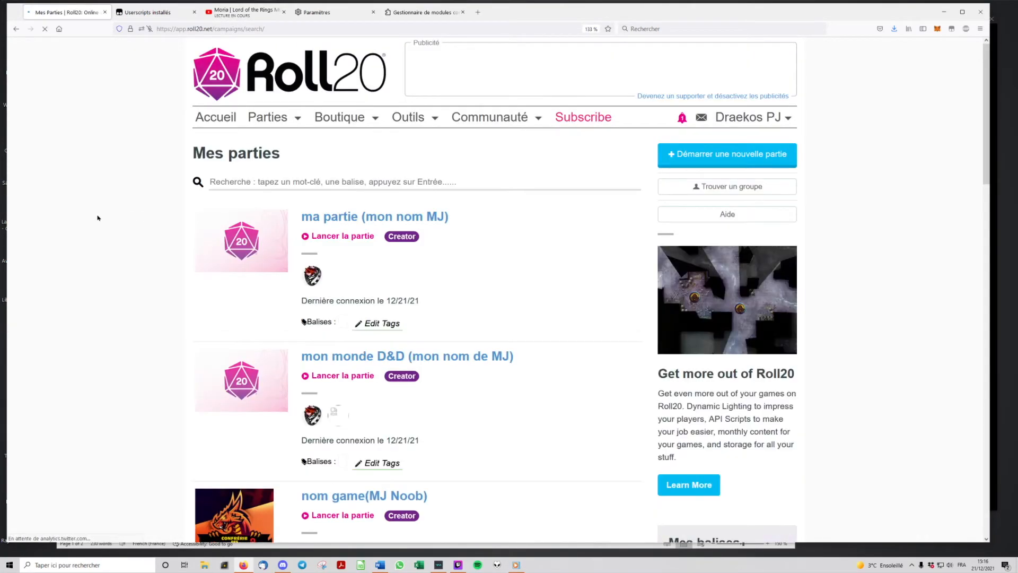
pyautogui.scroll(-2, 98, 217)
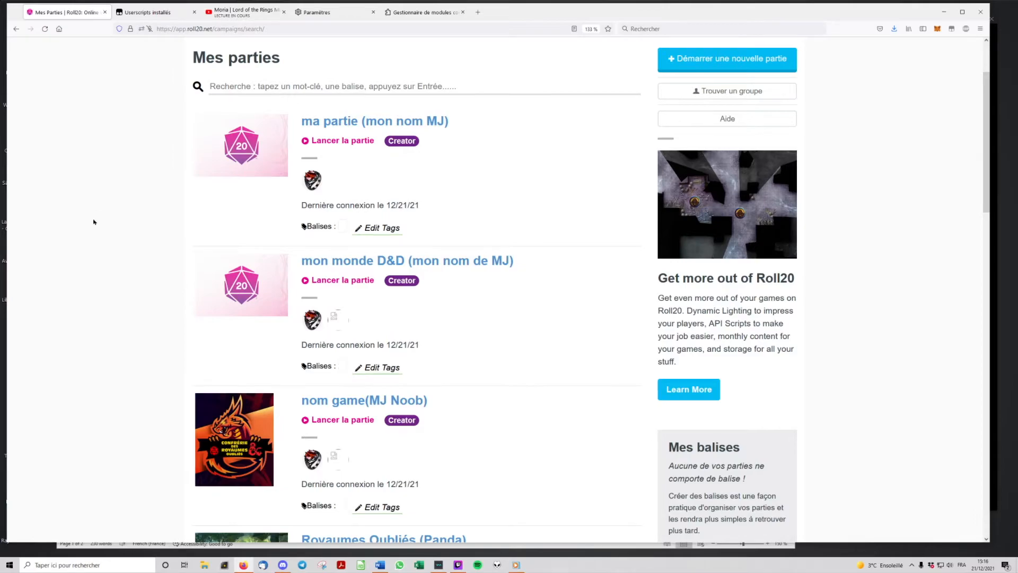
pyautogui.click(337, 261)
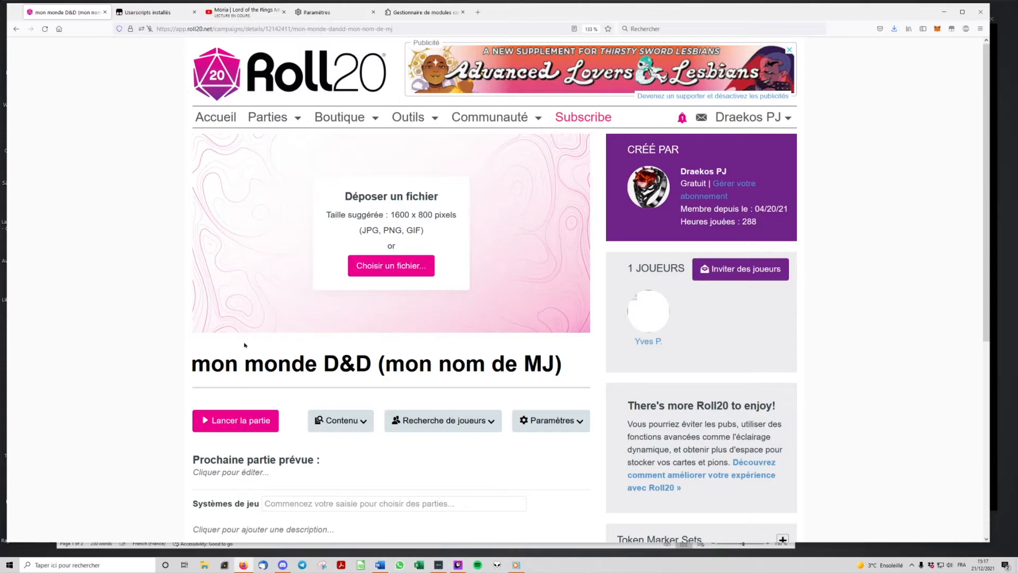
# Remove "mon nom de" from the game title and upload the "logo confrérie des royaumes oubliés.JPG" file as the game's image.
pyautogui.moveTo(384, 366); pyautogui.dragTo(263, 365)
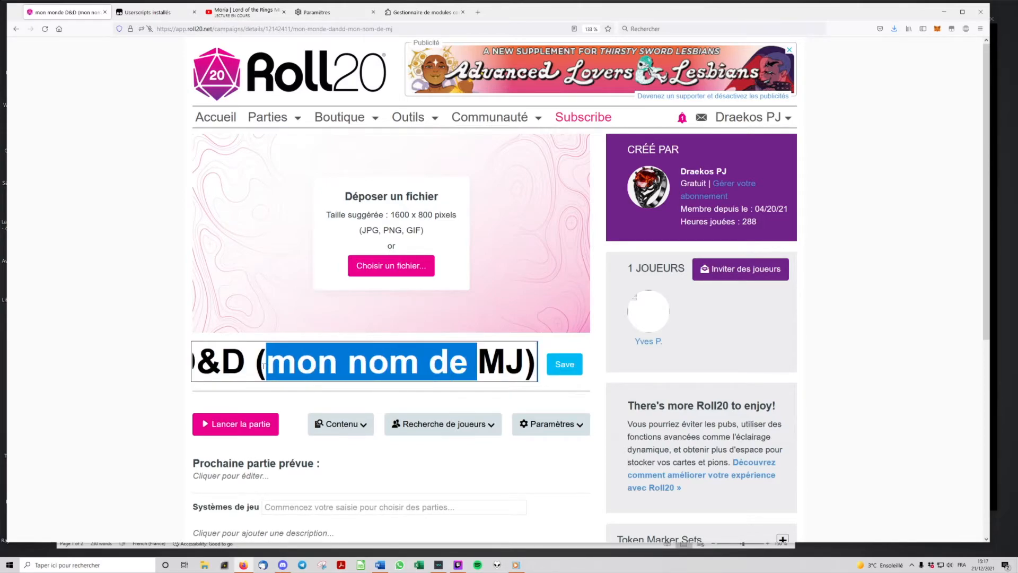
pyautogui.press('BackSpace')
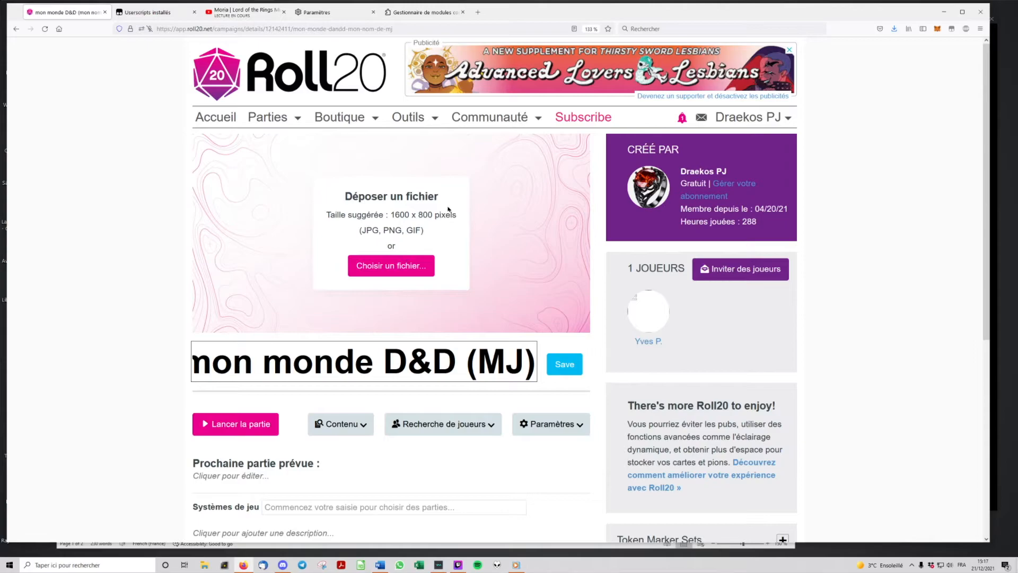
pyautogui.click(406, 269)
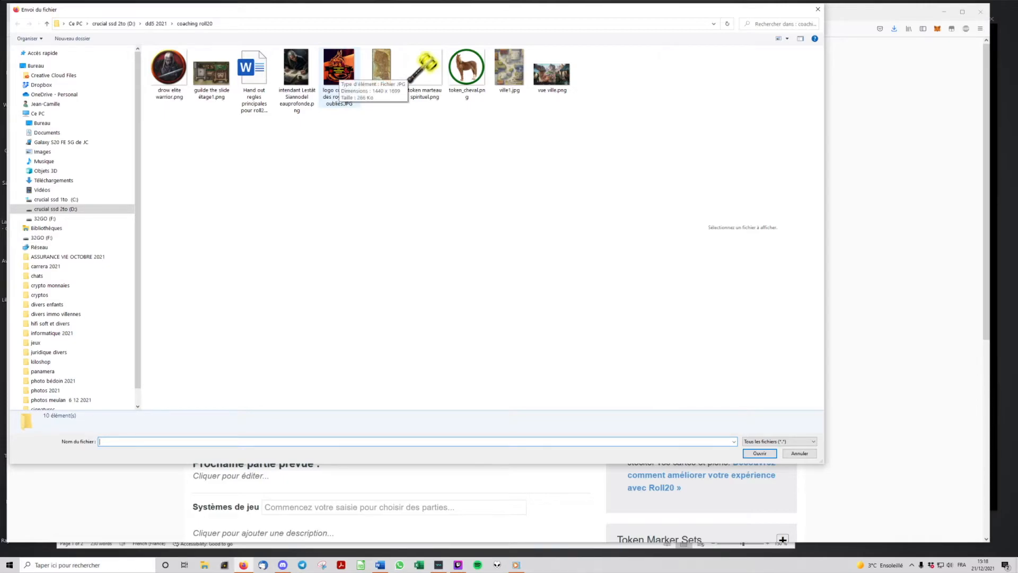
pyautogui.click(339, 71)
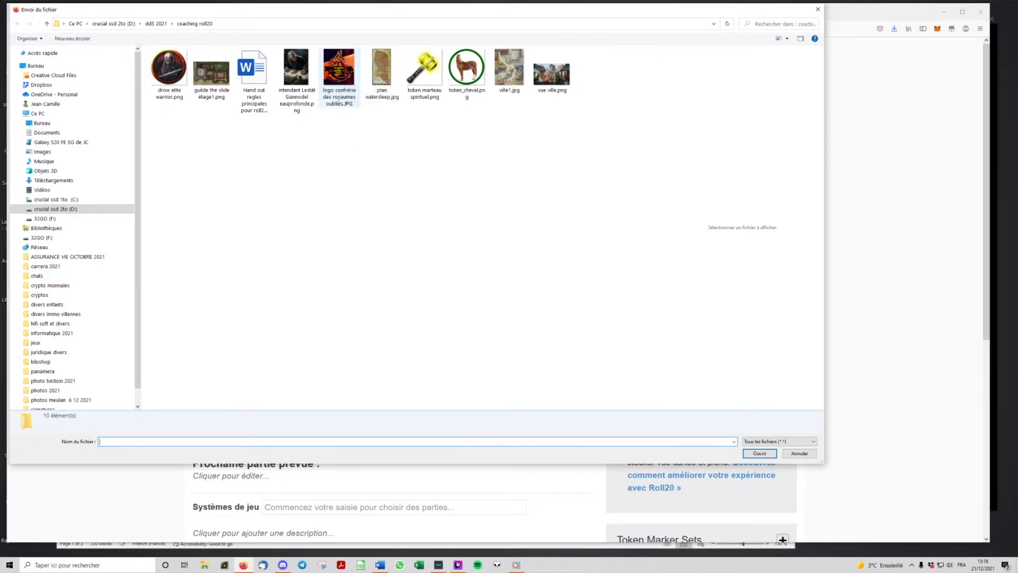
pyautogui.click(759, 453)
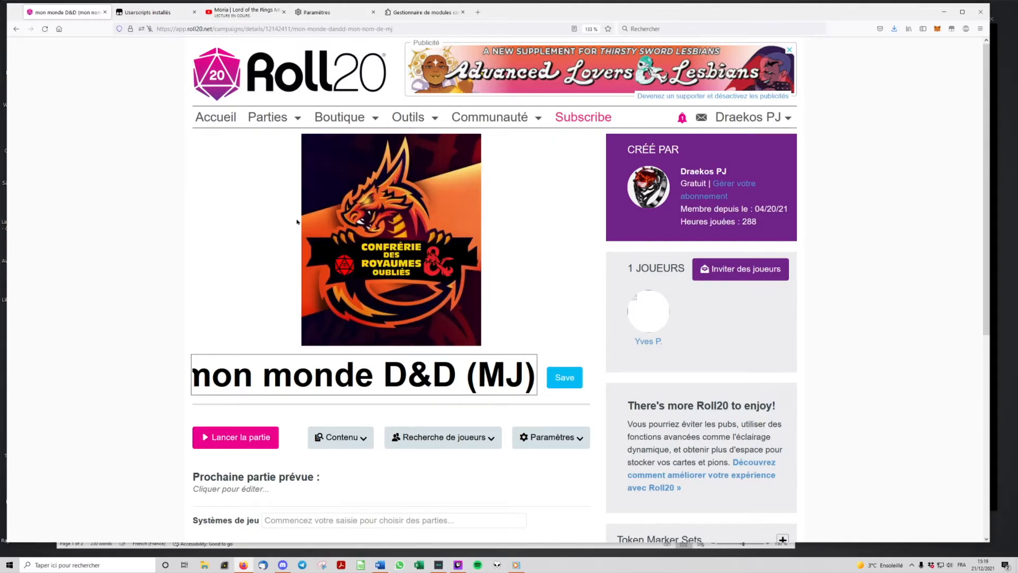
# Replace "mon monde D&D" in the game title with "Partie number 1".
pyautogui.click(375, 371)
pyautogui.moveTo(375, 371); pyautogui.dragTo(184, 378)
pyautogui.press('Delete')
pyautogui.press('Delete')
pyautogui.press('Delete')
pyautogui.press('Delete')
pyautogui.press('Delete')
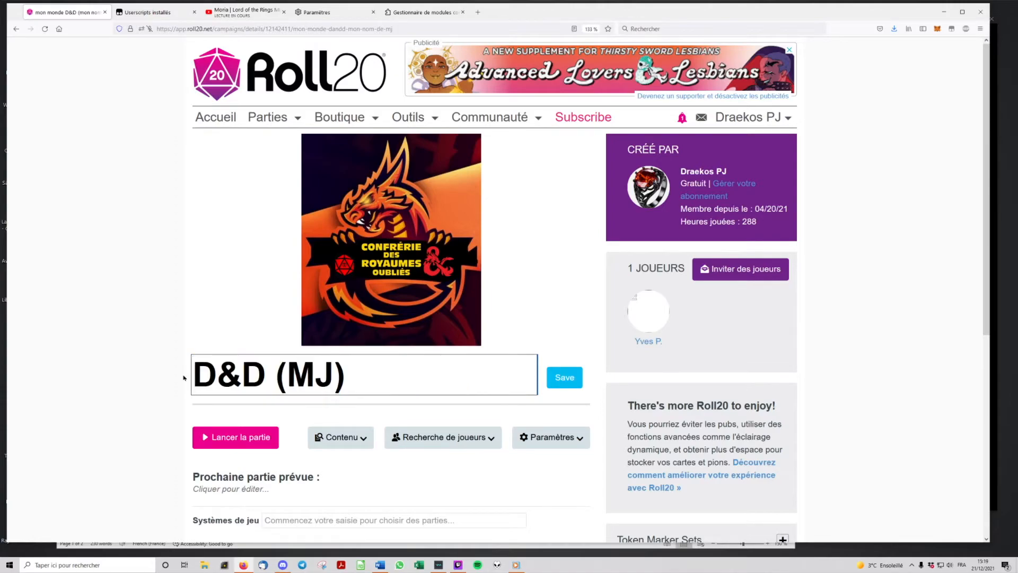
pyautogui.write('Partie ')
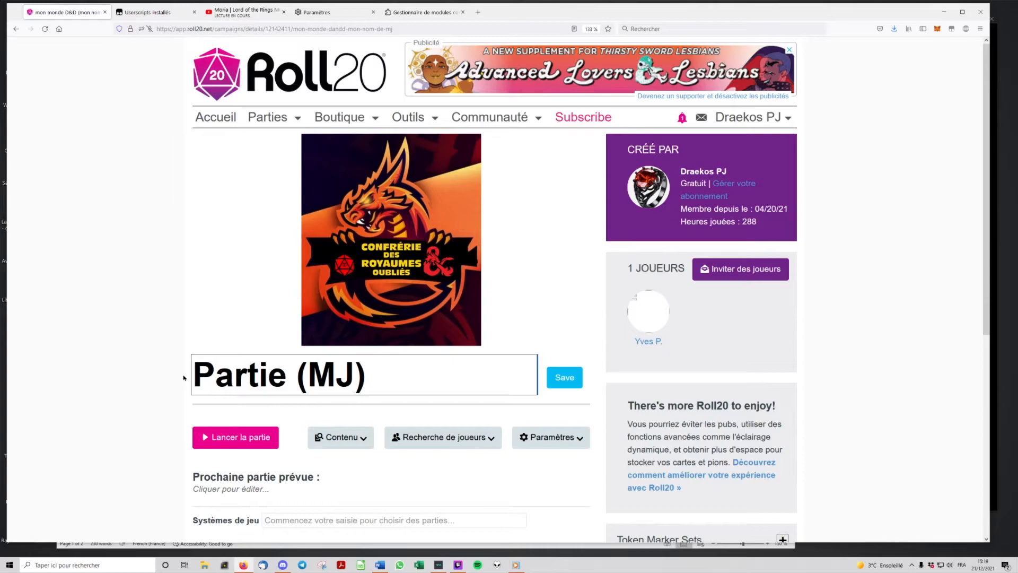
pyautogui.write('number 1')
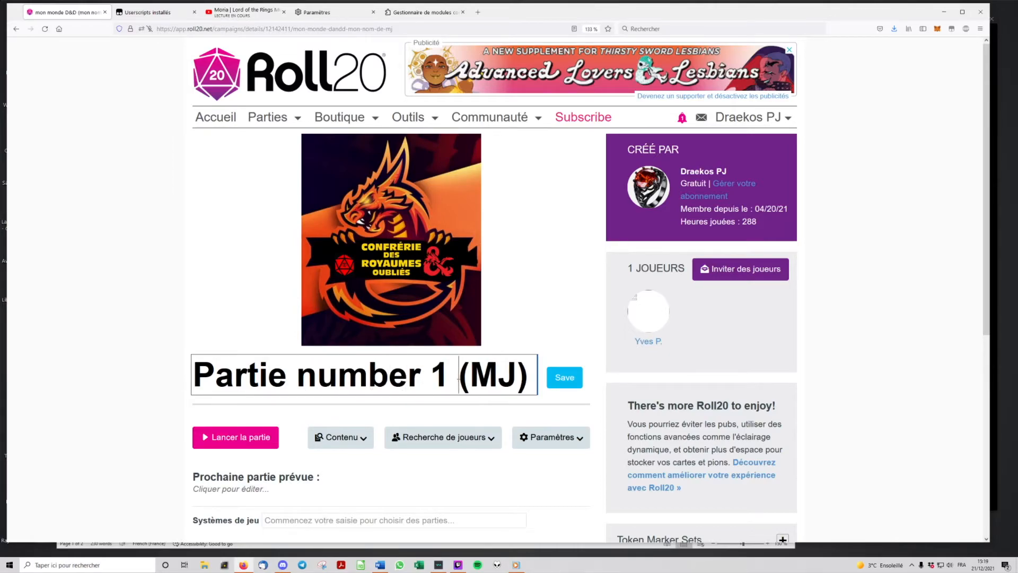
# Replace "MJ" in the title's parentheses with the game master's name and save the title.
pyautogui.moveTo(470, 372); pyautogui.dragTo(517, 372)
pyautogui.write('Dra')
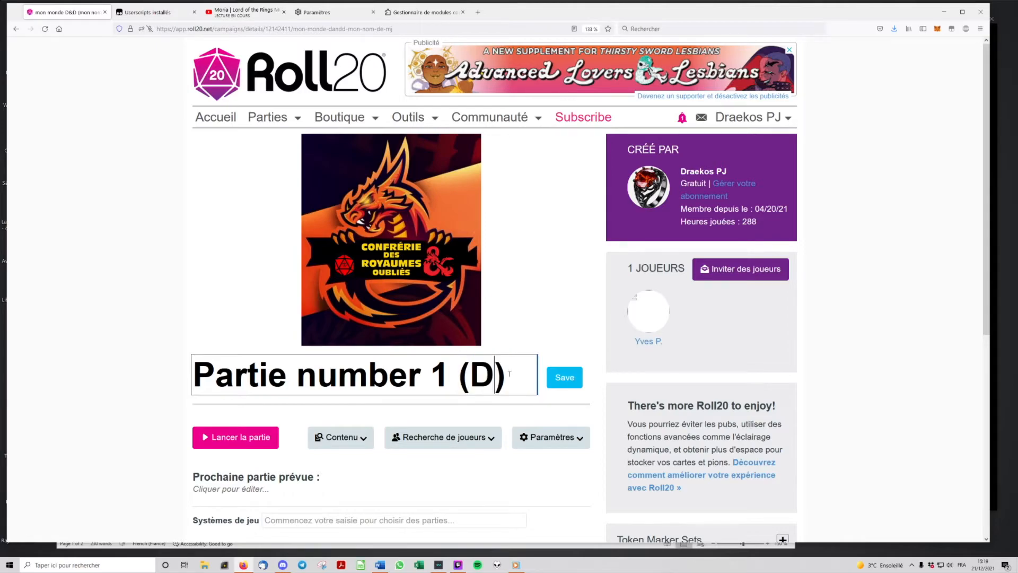
pyautogui.write('ekos')
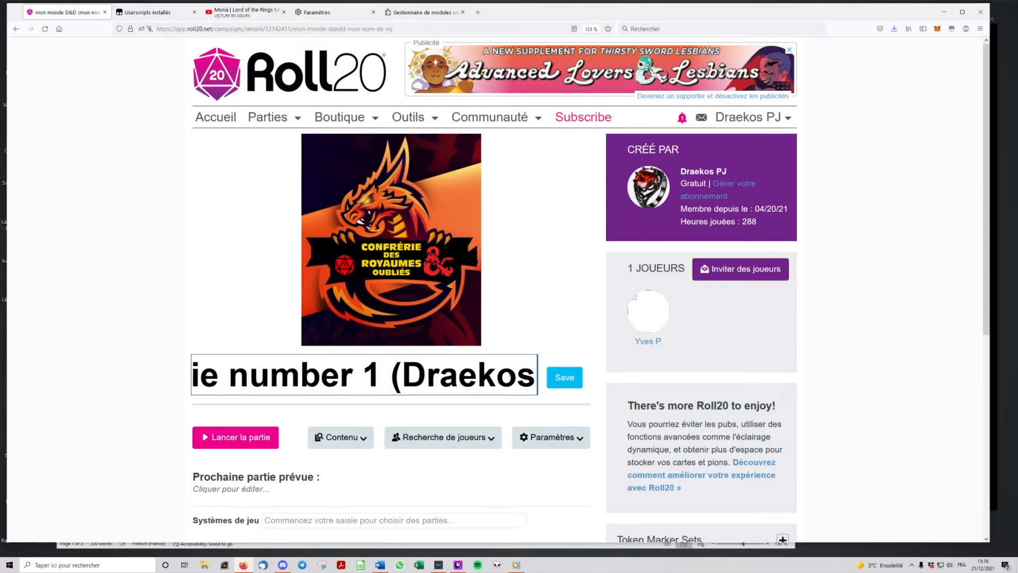
pyautogui.press('Return')
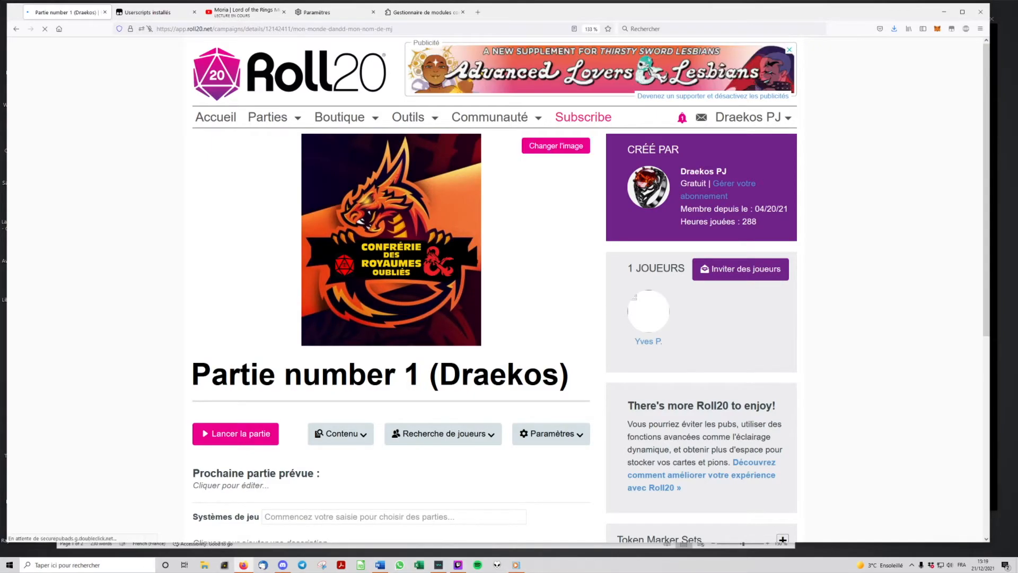
# Launch the renamed game, close the settings and module manager browser tabs, and show the game's journal.
pyautogui.click(250, 439)
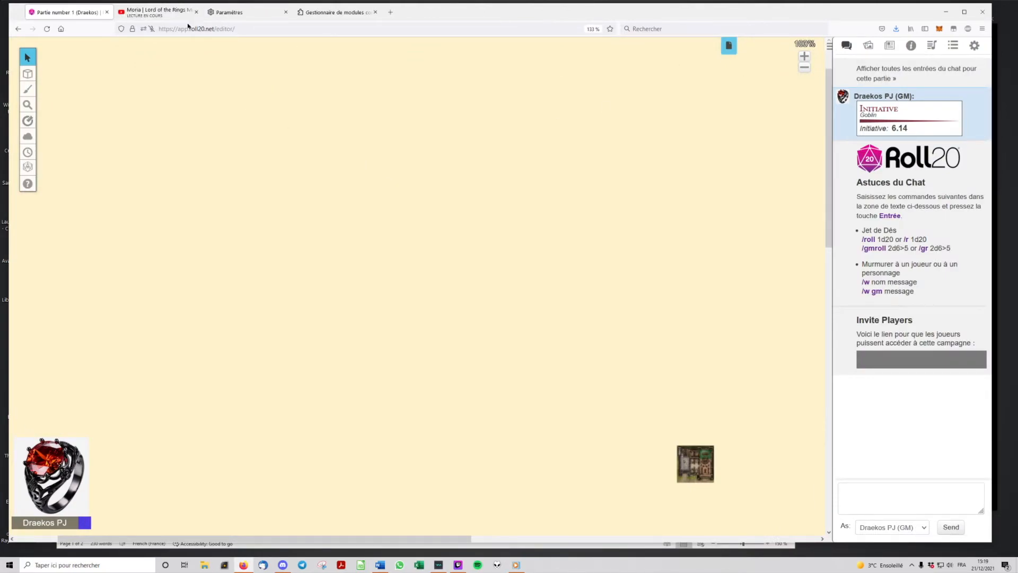
pyautogui.click(286, 12)
pyautogui.click(285, 12)
pyautogui.click(890, 45)
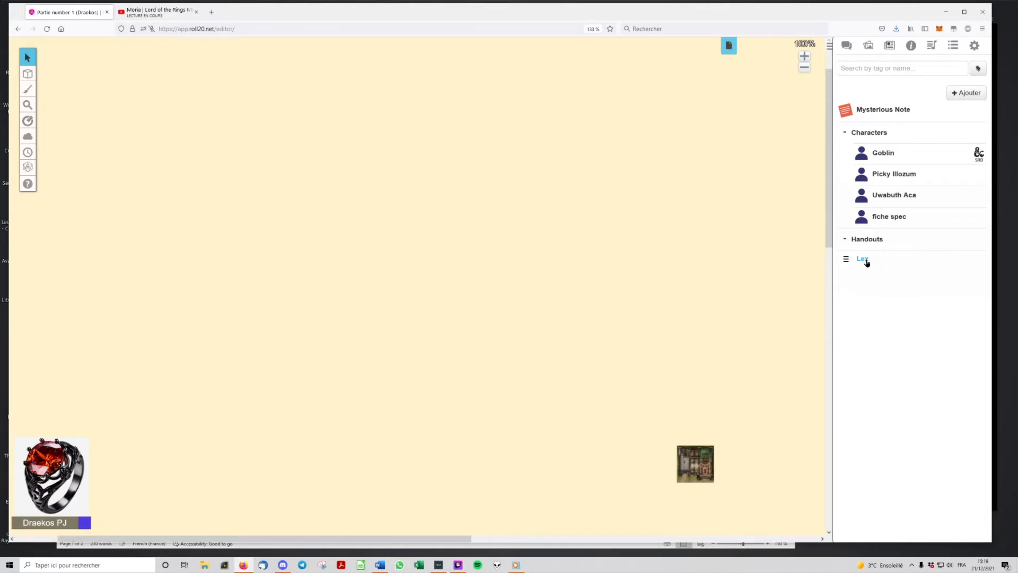
# Switch from the départ Guilde page to the Start page and bring its full width into view.
pyautogui.click(731, 49)
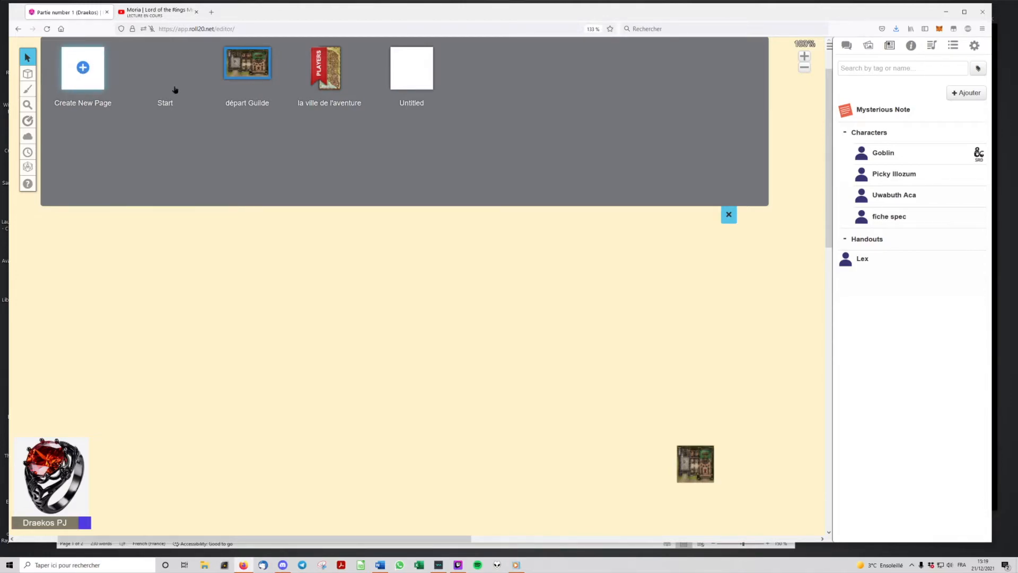
pyautogui.moveTo(166, 87)
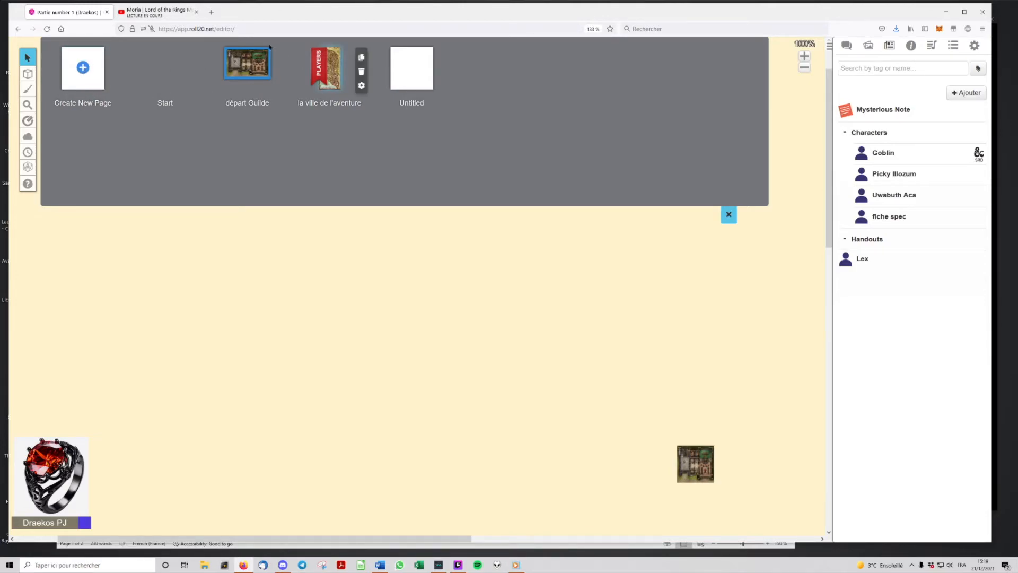
pyautogui.moveTo(321, 75)
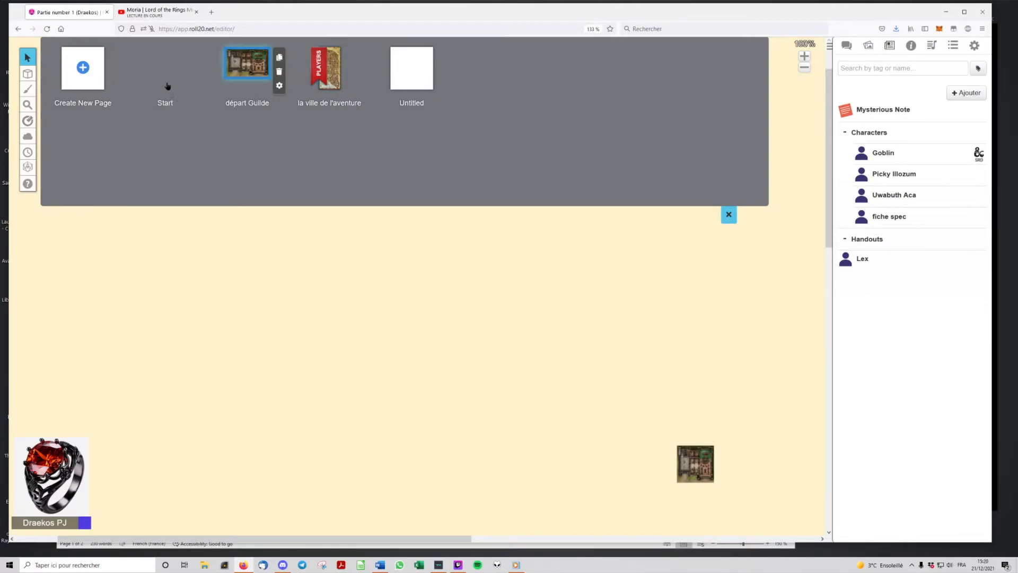
pyautogui.click(166, 85)
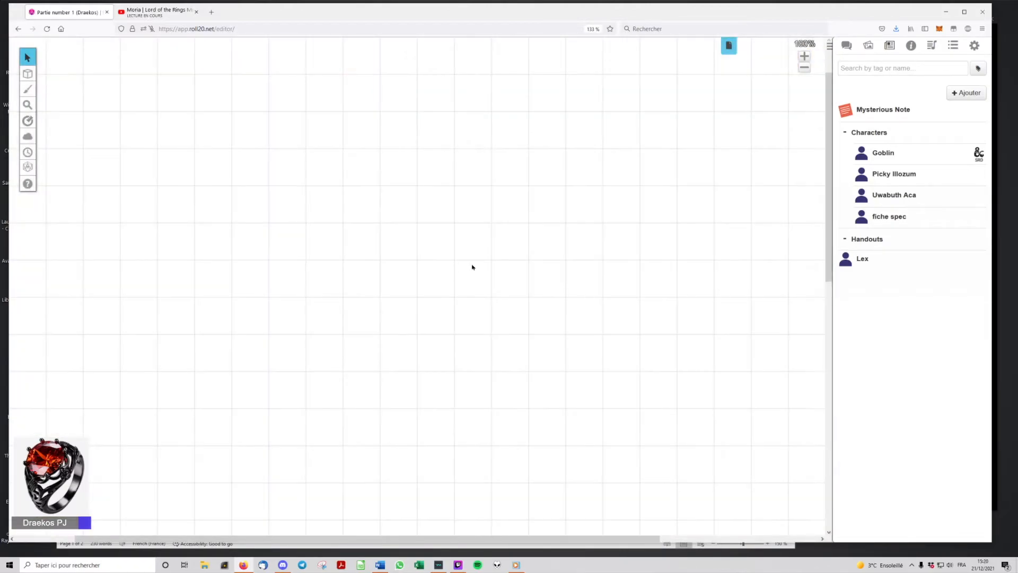
pyautogui.click(804, 67)
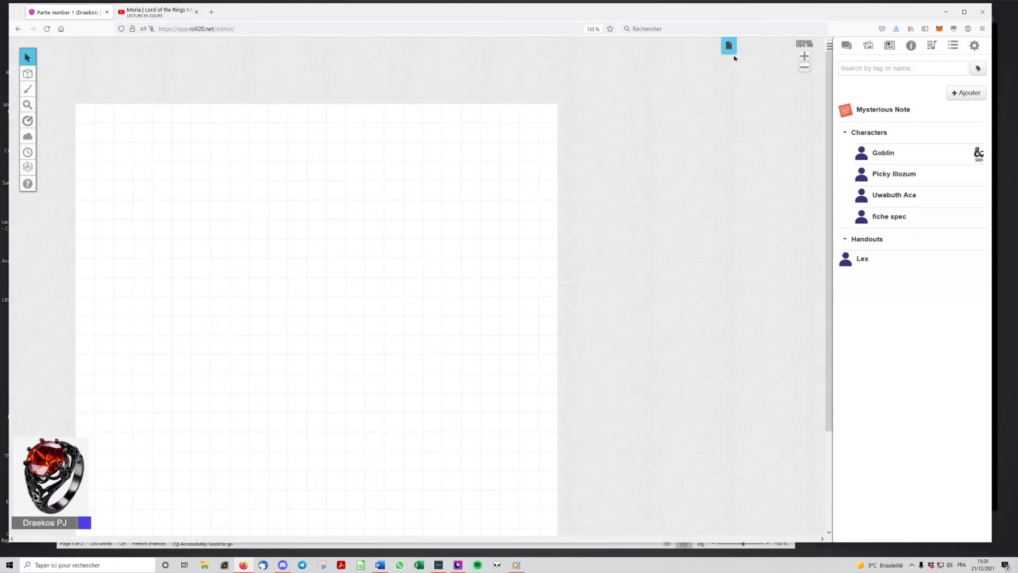
# In the Start page's settings, change the background colour to light peach (#fce5cd).
pyautogui.click(729, 46)
pyautogui.moveTo(186, 90)
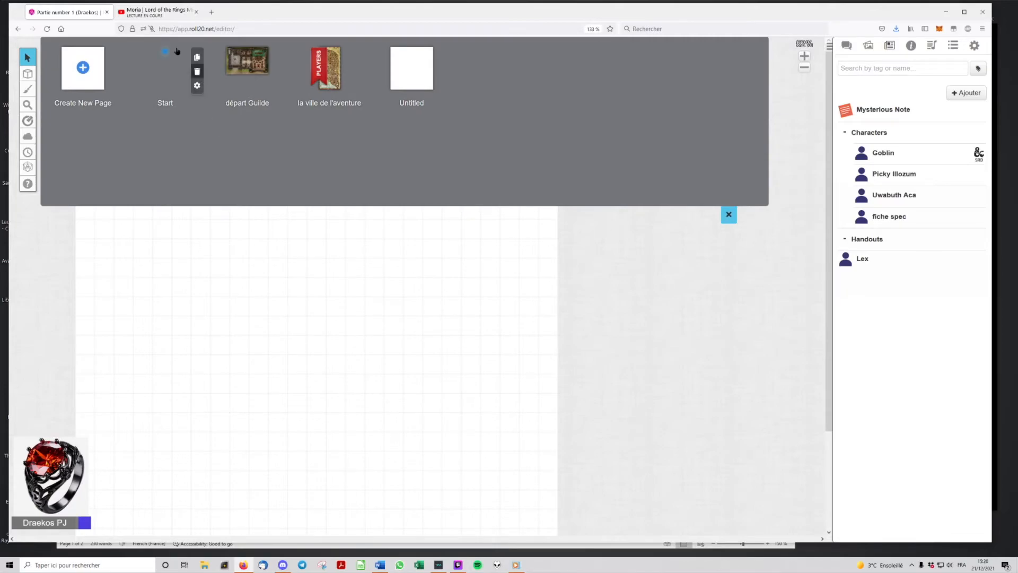
pyautogui.click(197, 86)
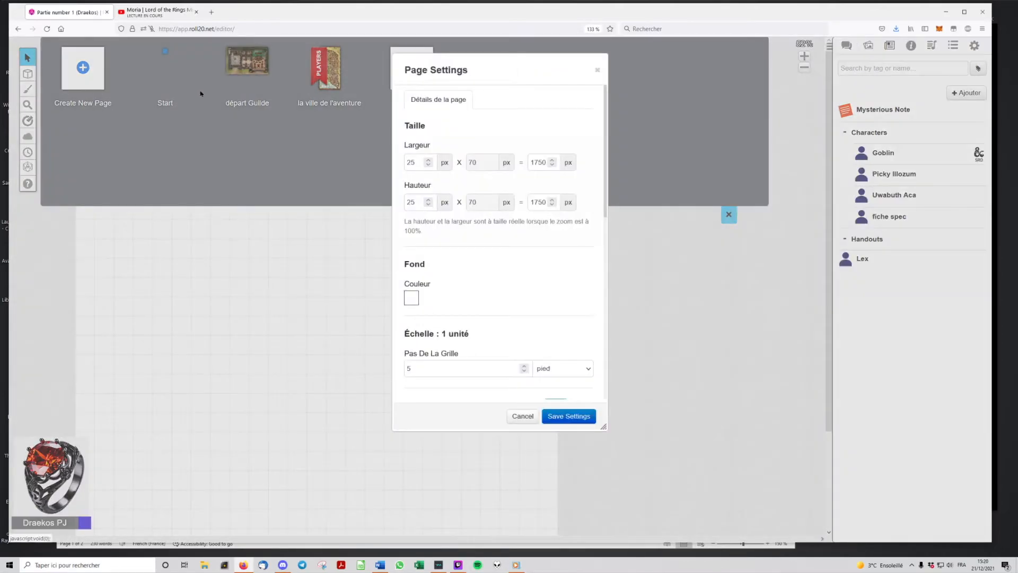
pyautogui.click(413, 299)
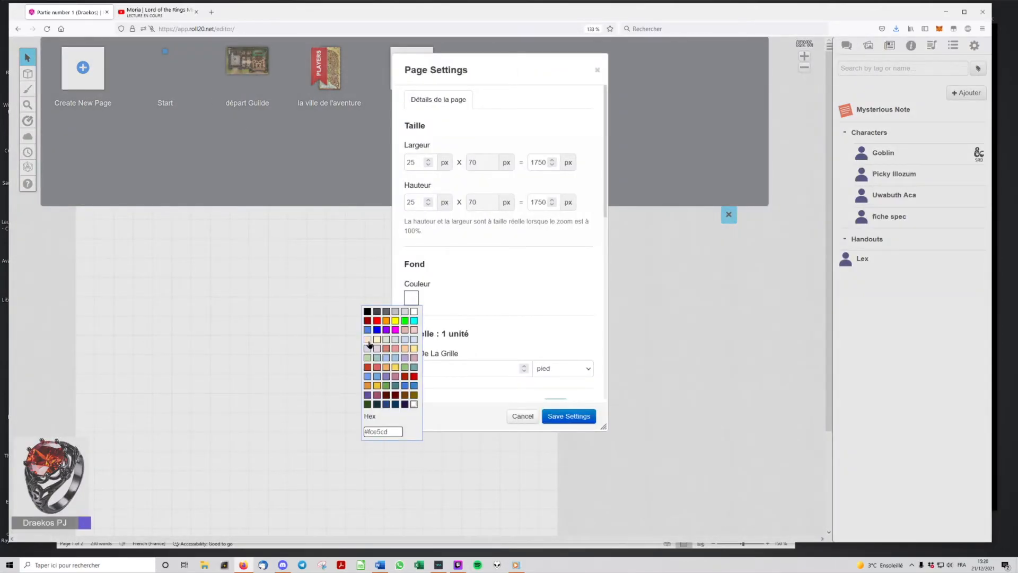
pyautogui.click(377, 338)
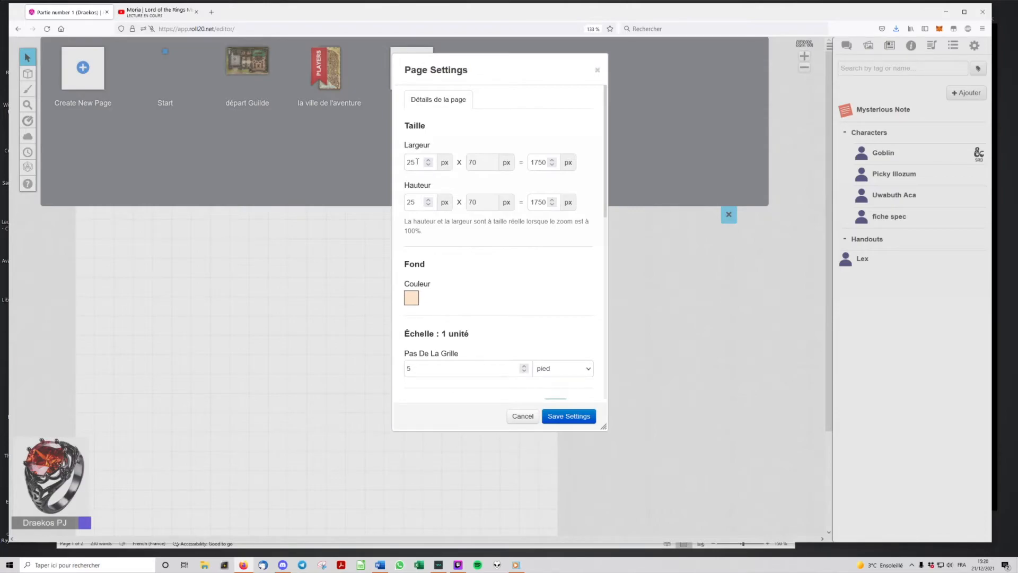
# Set the Start page's grid scale to 1.5 m per unit and save the page settings.
pyautogui.scroll(-3, 545, 297)
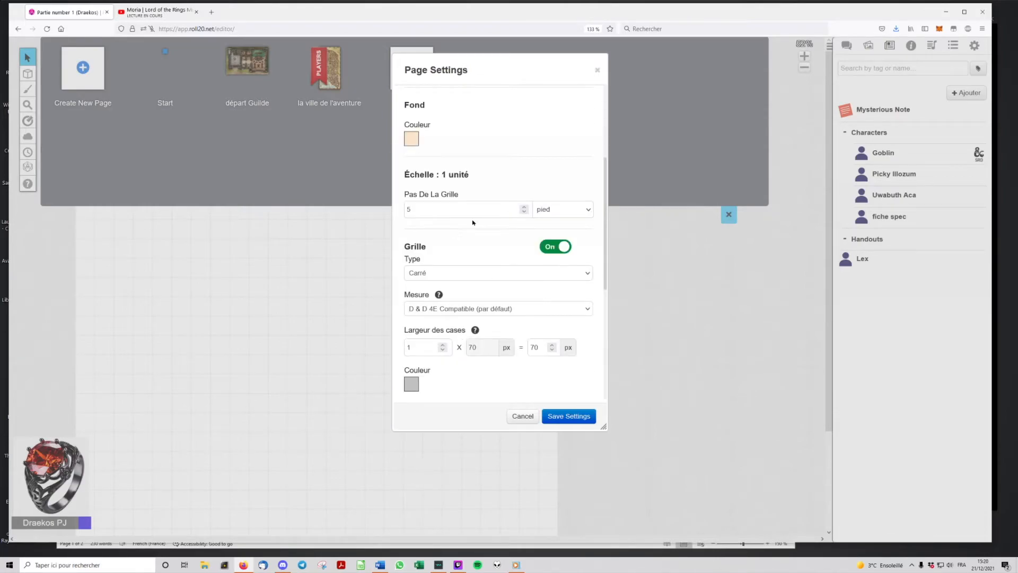
pyautogui.doubleClick(409, 209)
pyautogui.write('1,5')
pyautogui.click(587, 210)
pyautogui.click(583, 233)
pyautogui.click(413, 210)
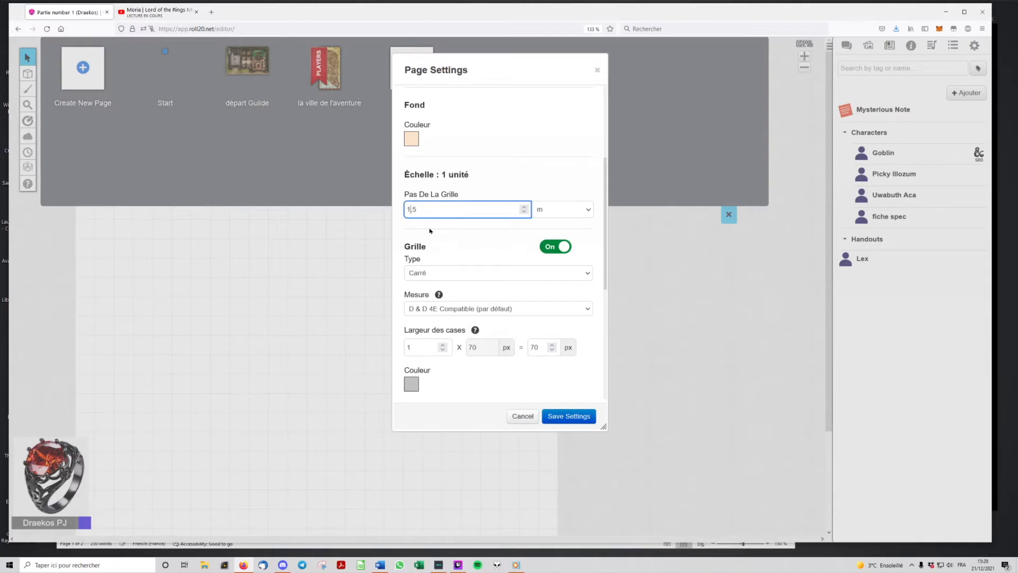
pyautogui.press('Delete')
pyautogui.click(582, 417)
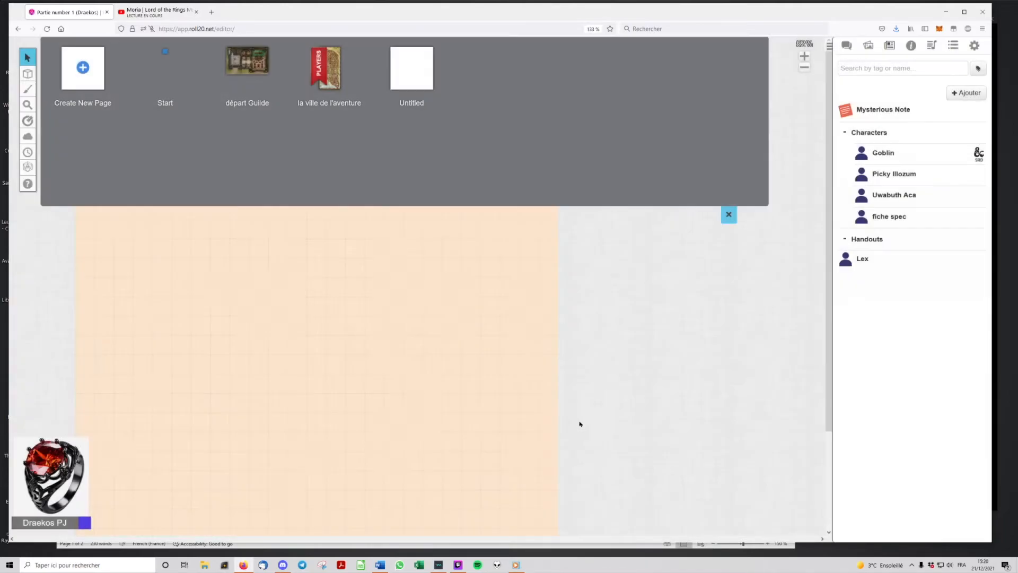
# Measure several distances across the Start page with the ruler, snapped to cell centres and visible to others.
pyautogui.moveTo(166, 329); pyautogui.dragTo(271, 317)
pyautogui.click(728, 214)
pyautogui.moveTo(25, 52)
pyautogui.click(28, 120)
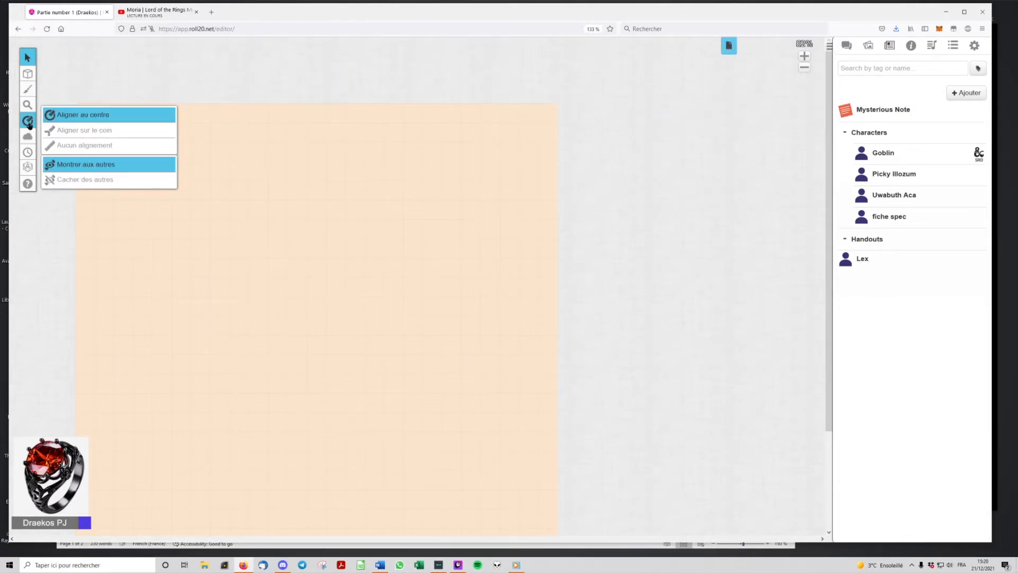
pyautogui.moveTo(181, 228); pyautogui.dragTo(413, 233)
pyautogui.moveTo(222, 190); pyautogui.dragTo(422, 193)
pyautogui.moveTo(162, 209); pyautogui.dragTo(432, 231)
pyautogui.moveTo(181, 170); pyautogui.dragTo(370, 192)
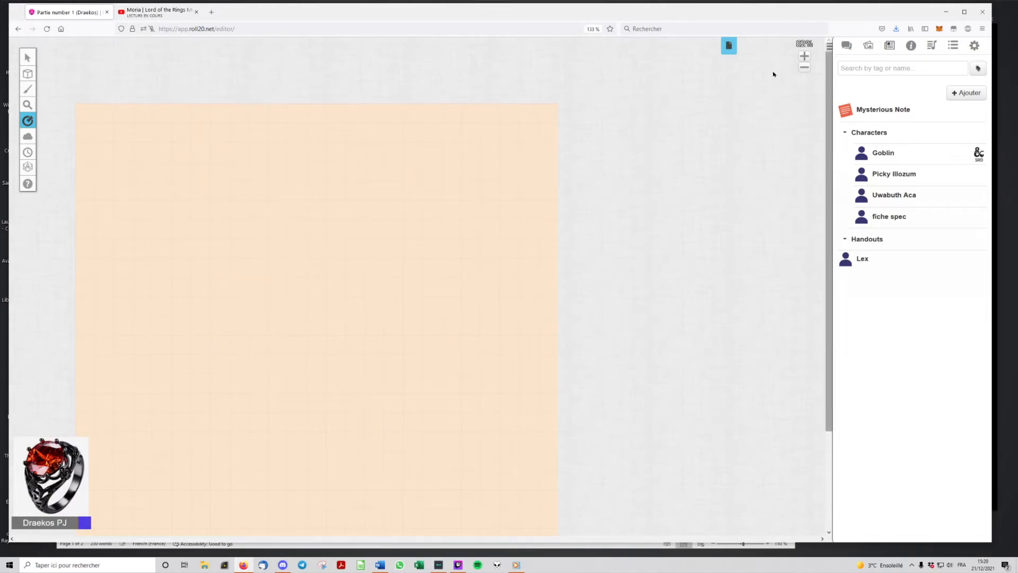
# Move the Players ribbon from la ville de l'aventure to the Start page and open the départ Guilde page.
pyautogui.click(728, 46)
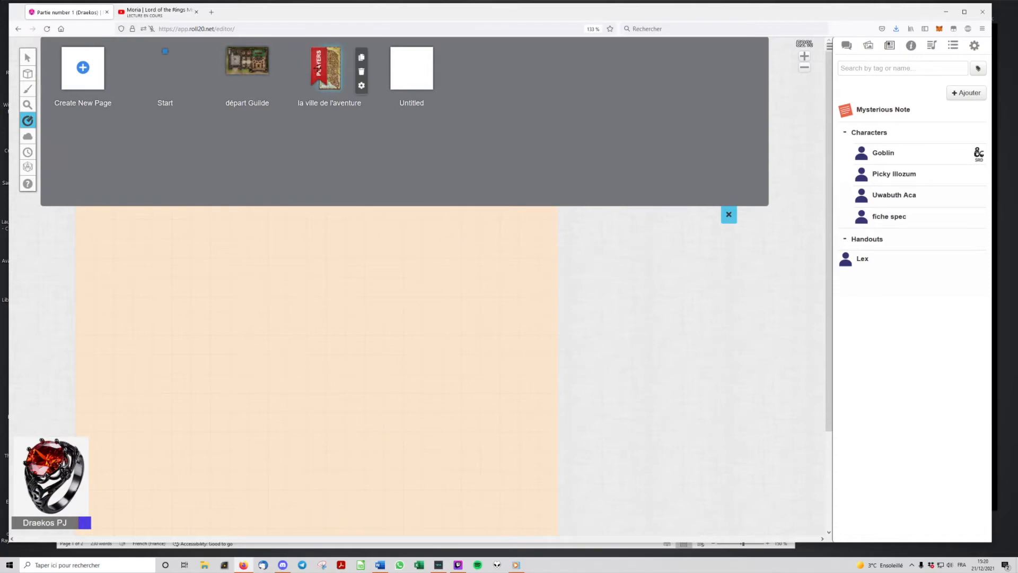
pyautogui.moveTo(316, 72); pyautogui.dragTo(153, 68)
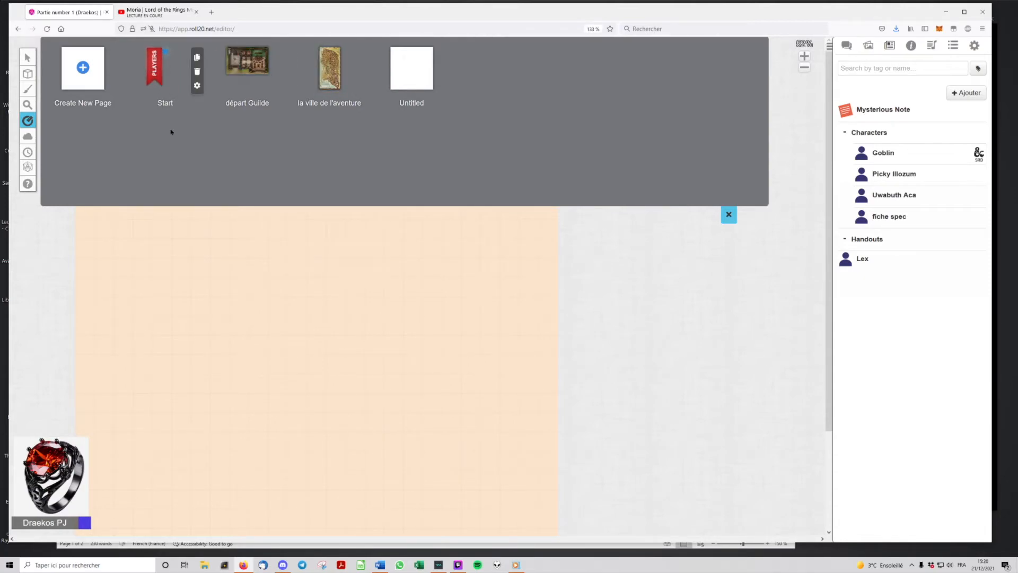
pyautogui.click(244, 64)
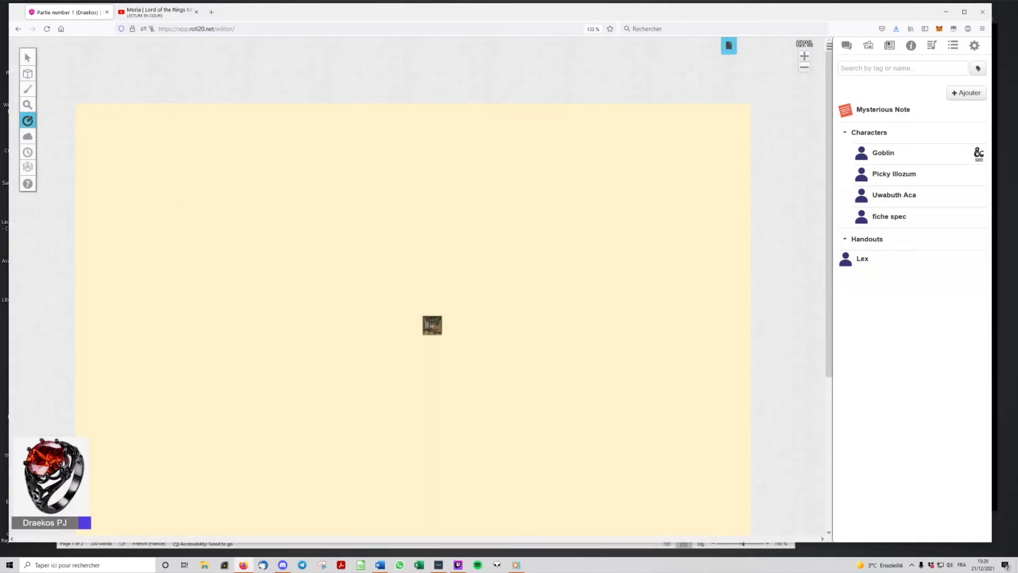
# Enlarge the small guild image on the map layer into a full building plan and shift it two squares left.
pyautogui.click(28, 57)
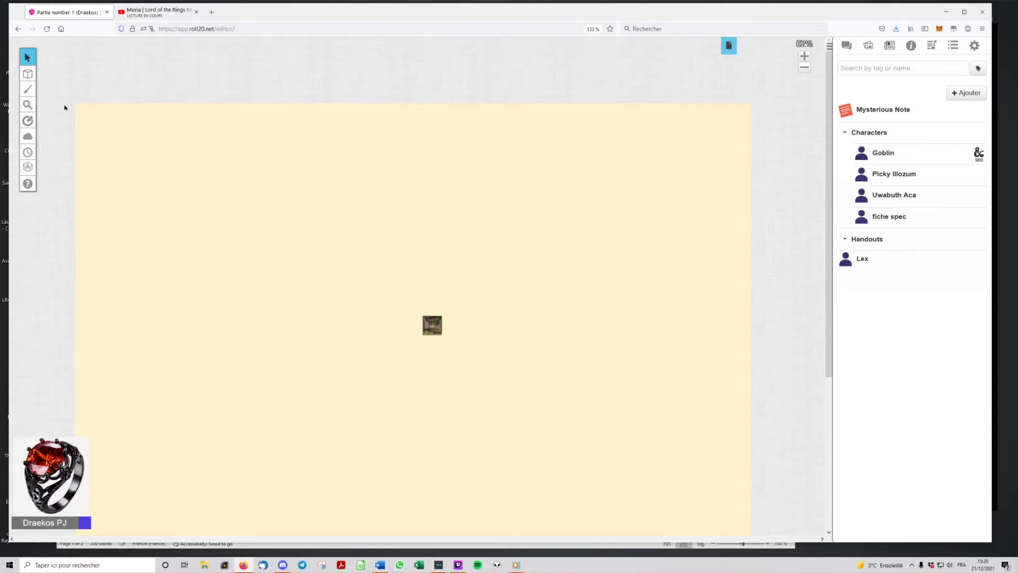
pyautogui.moveTo(40, 72)
pyautogui.click(75, 73)
pyautogui.moveTo(269, 242); pyautogui.dragTo(650, 478)
pyautogui.moveTo(531, 415); pyautogui.dragTo(550, 396)
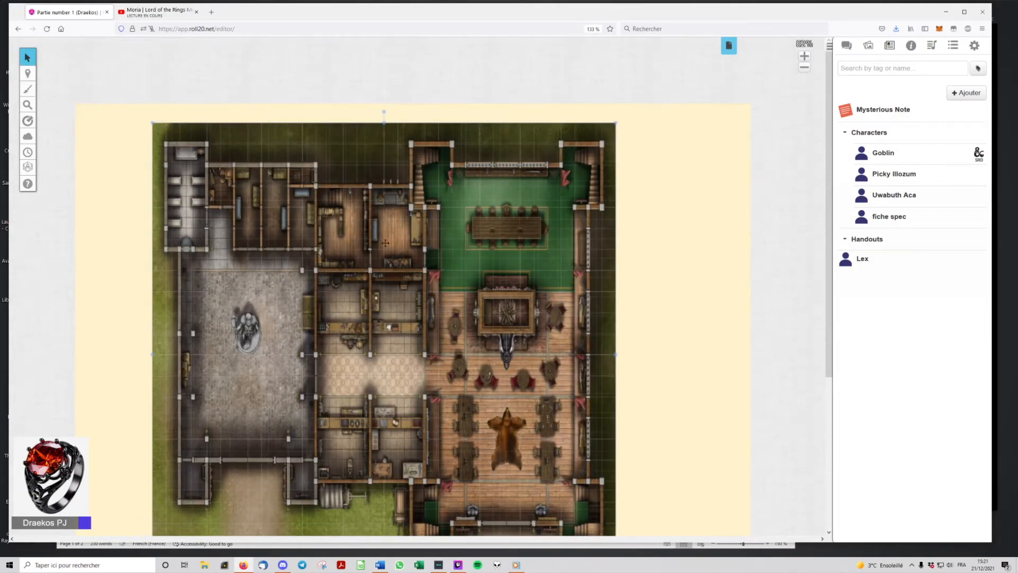
pyautogui.press('Left')
pyautogui.press('Left')
# Reduce the guild plan's height from its upper edge and move it near the page's upper-left corner.
pyautogui.click(729, 47)
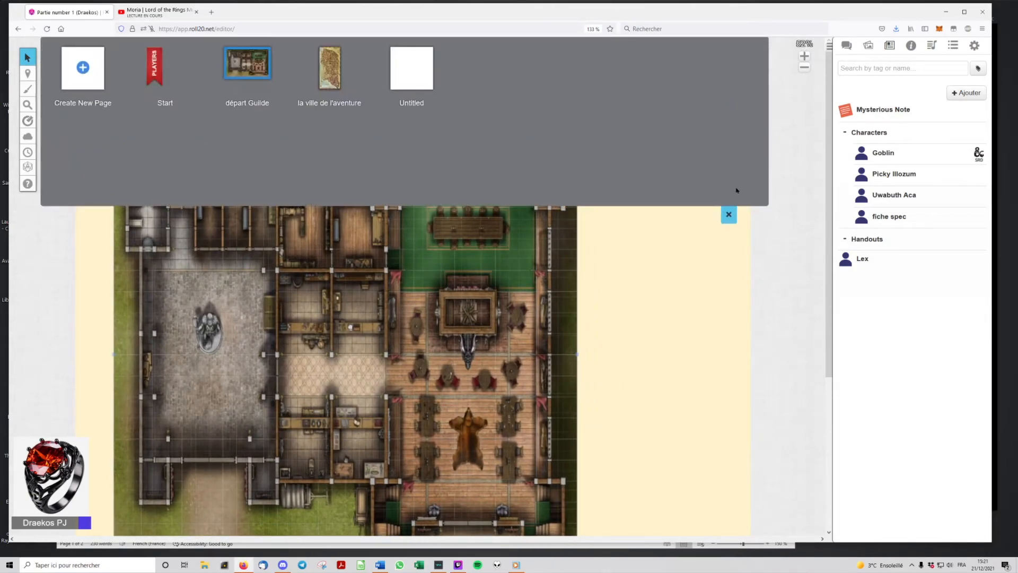
pyautogui.click(728, 215)
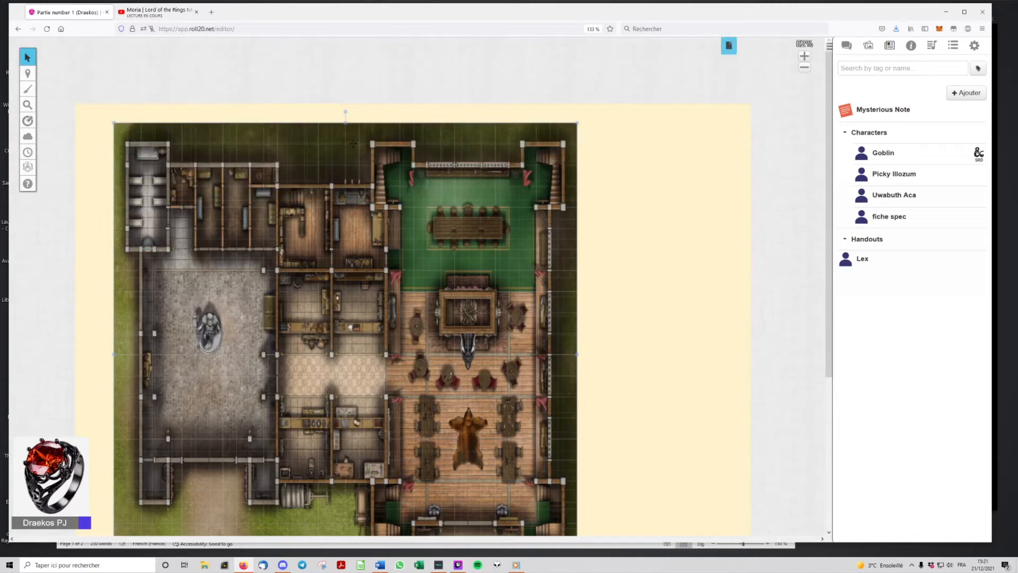
pyautogui.press('Down')
pyautogui.press('Down')
pyautogui.press('Down')
pyautogui.press('Down')
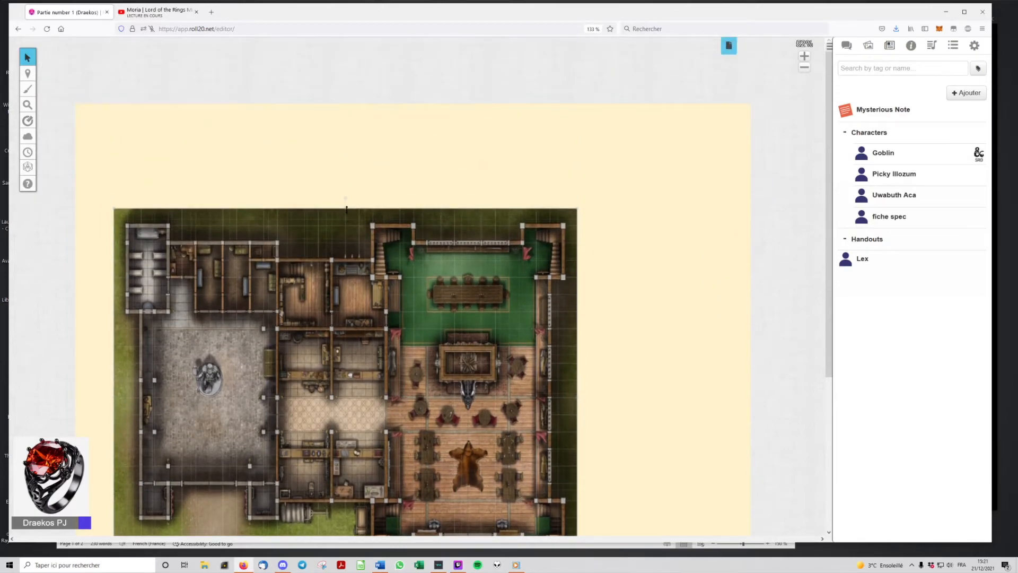
pyautogui.moveTo(451, 345); pyautogui.dragTo(430, 266)
# View the la ville de l'aventure page, return to départ Guilde, and show the whole guild plan.
pyautogui.click(728, 47)
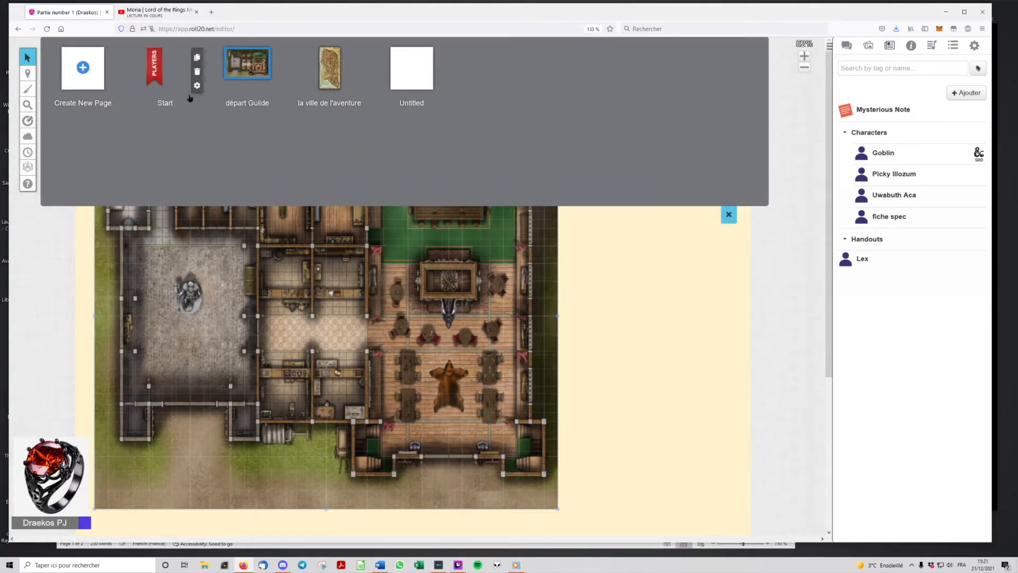
pyautogui.click(333, 76)
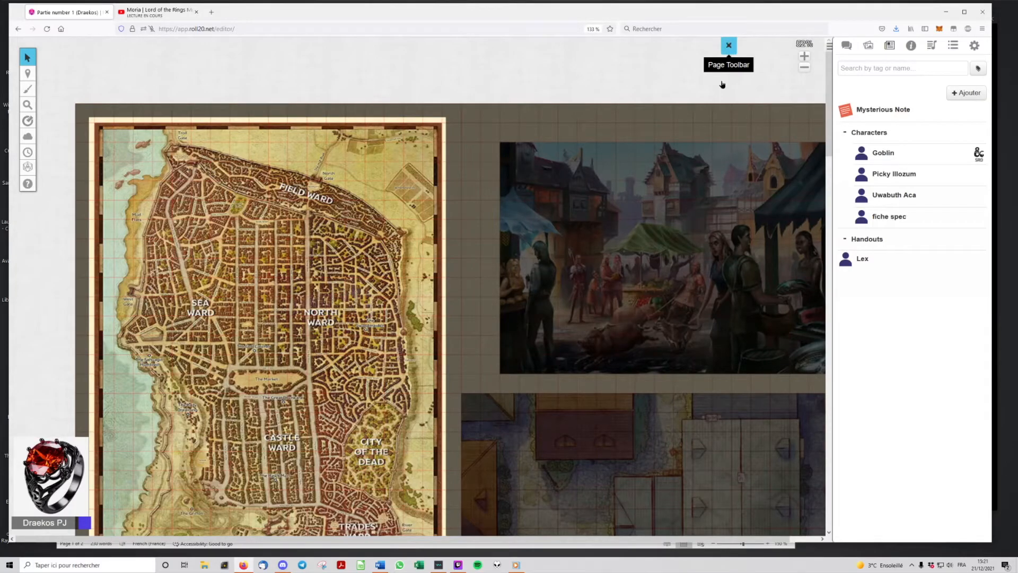
pyautogui.click(729, 47)
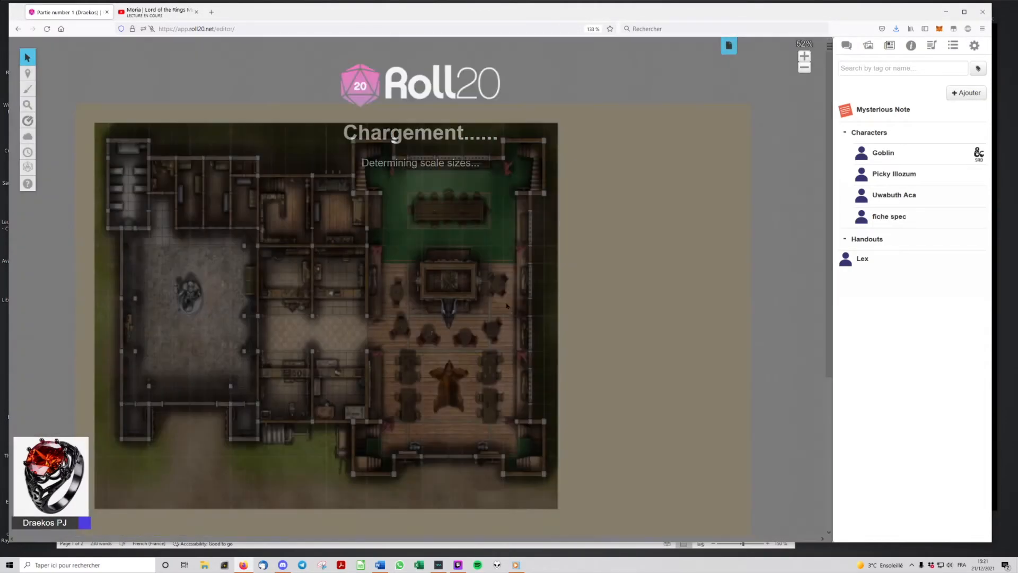
pyautogui.scroll(-3, 828, 211)
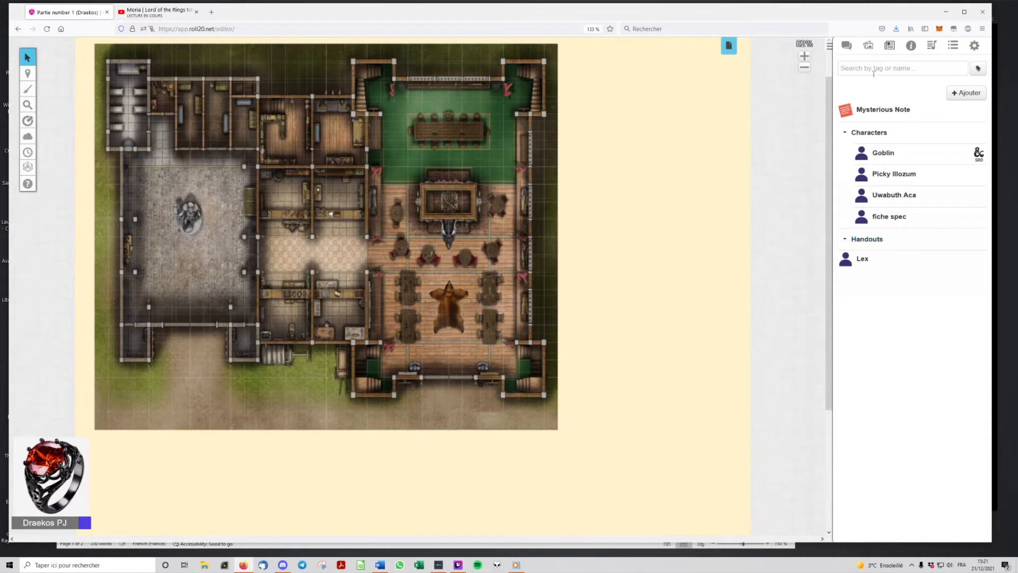
# Show the chat and select the player invitation link to view its copying options, without copying it.
pyautogui.click(847, 46)
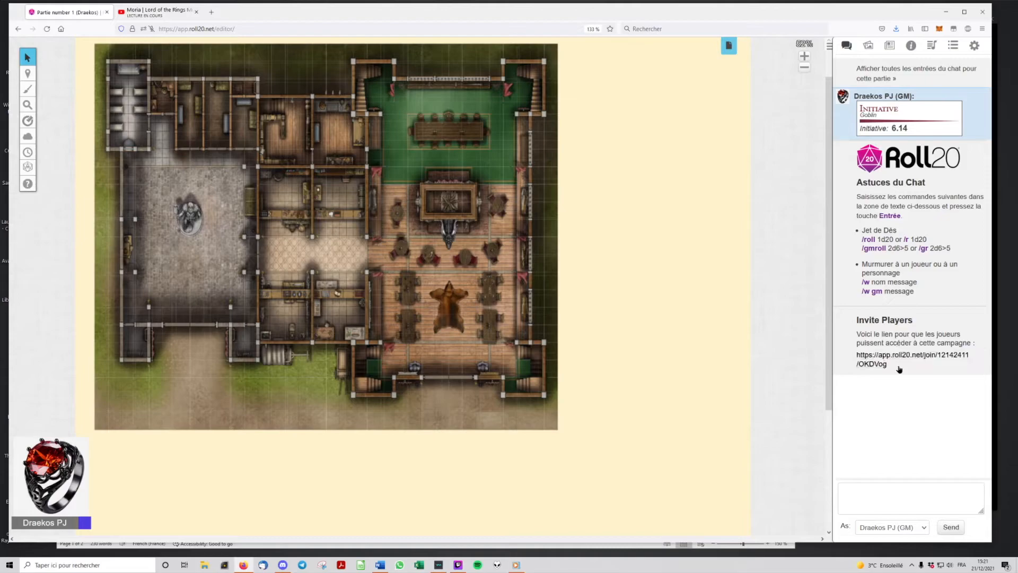
pyautogui.moveTo(889, 365); pyautogui.dragTo(850, 358)
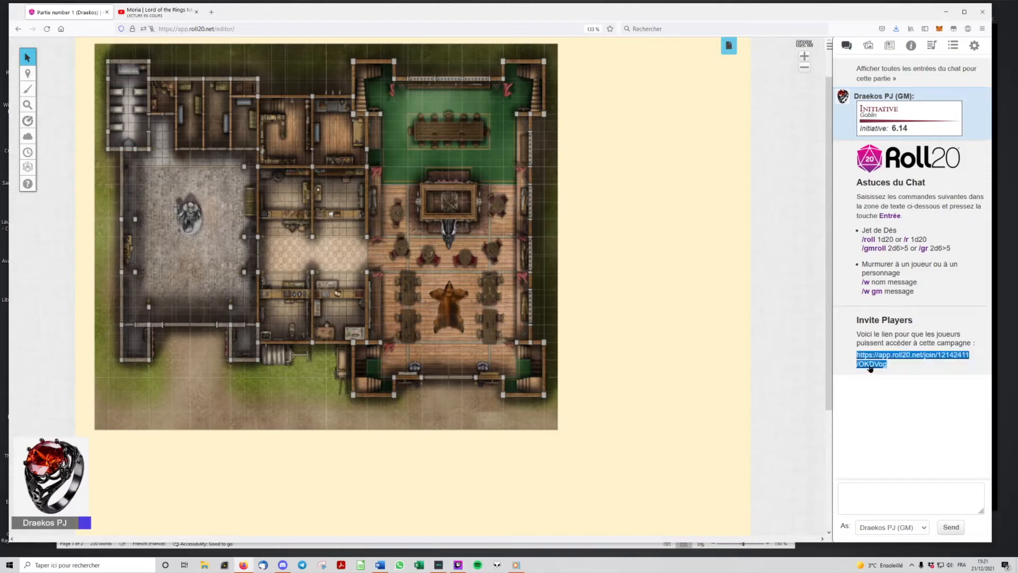
pyautogui.rightClick(874, 365)
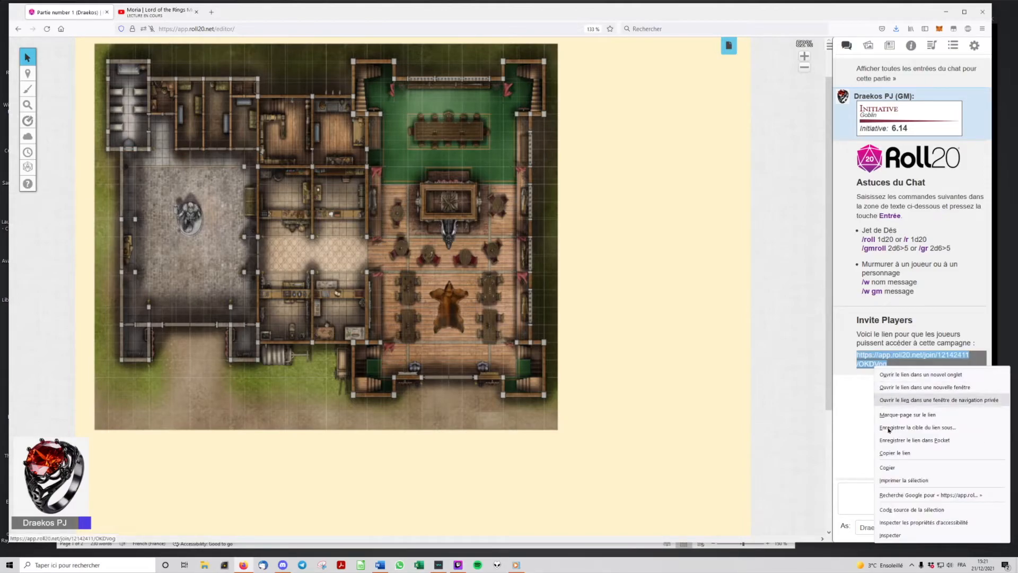
pyautogui.click(858, 403)
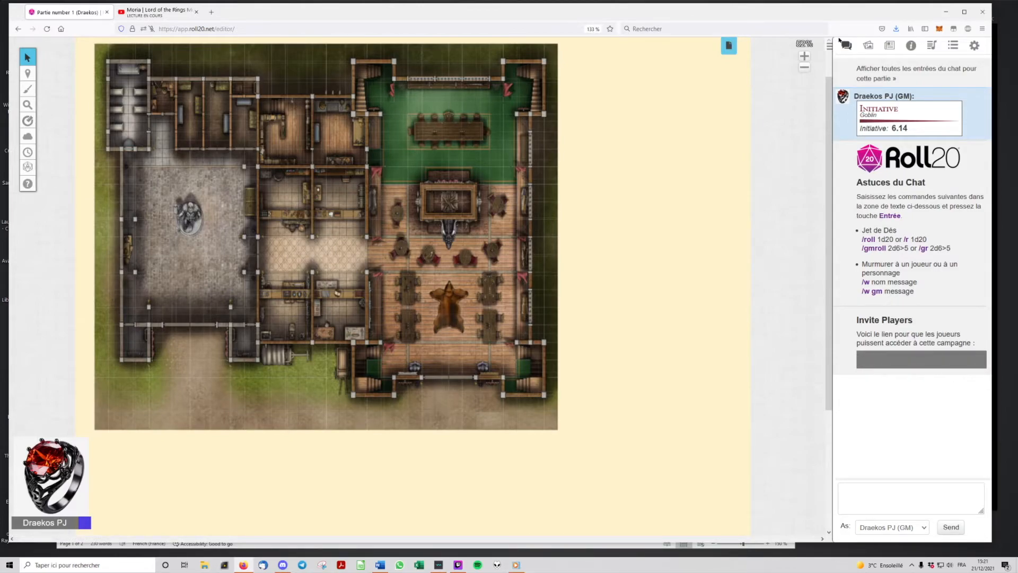
# Create a new character in the journal named "fiche vierge", save it, and close its sheet.
pyautogui.click(891, 47)
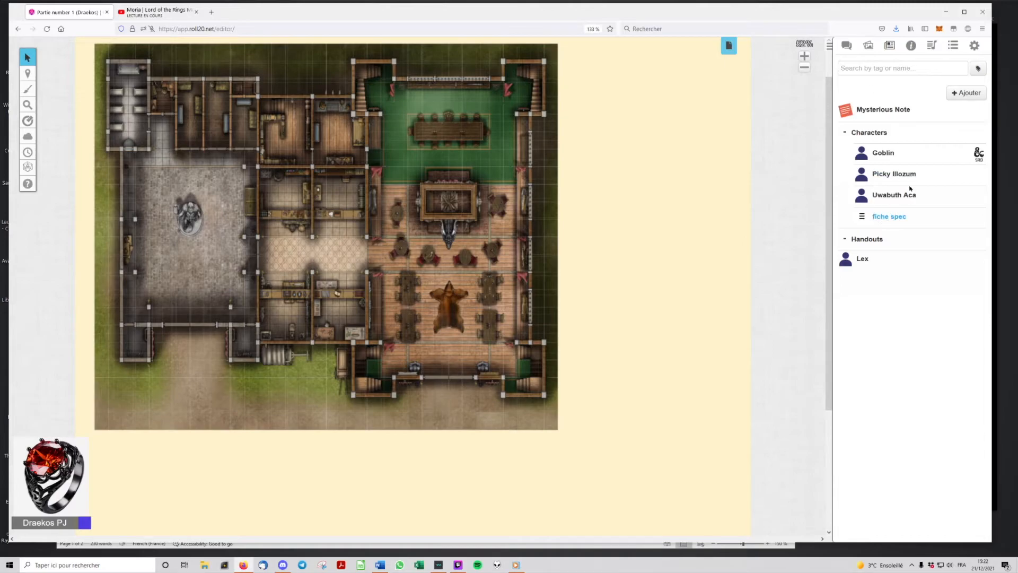
pyautogui.moveTo(971, 93)
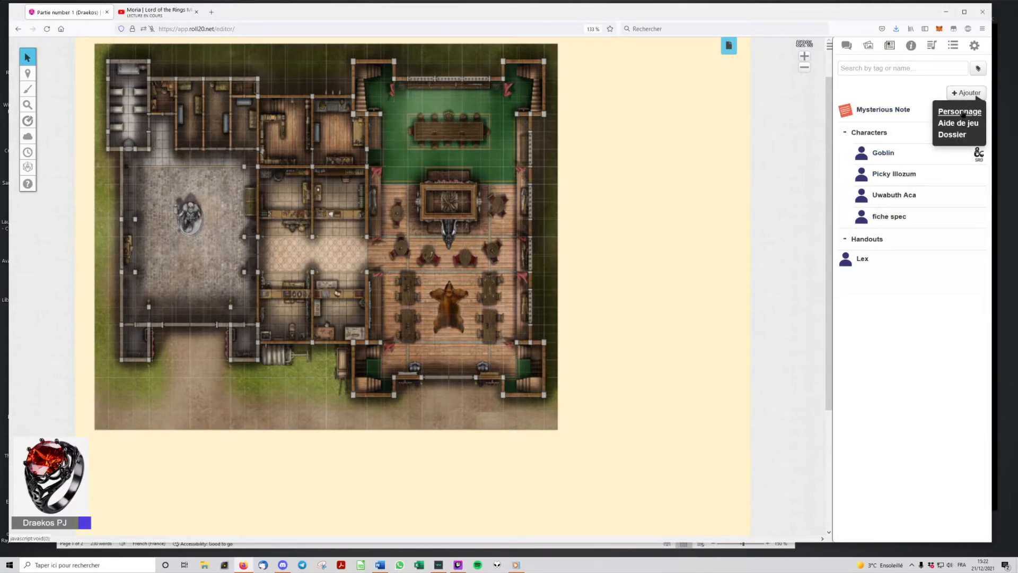
pyautogui.click(960, 112)
pyautogui.hotkey('ctrl', 'a')
pyautogui.write('f')
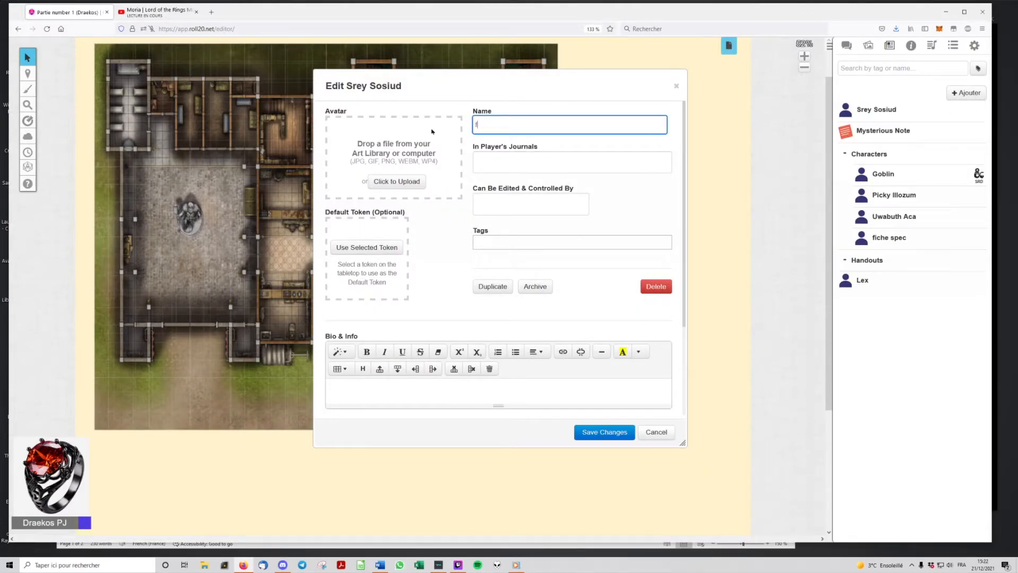
pyautogui.write('iche vierge')
pyautogui.click(614, 435)
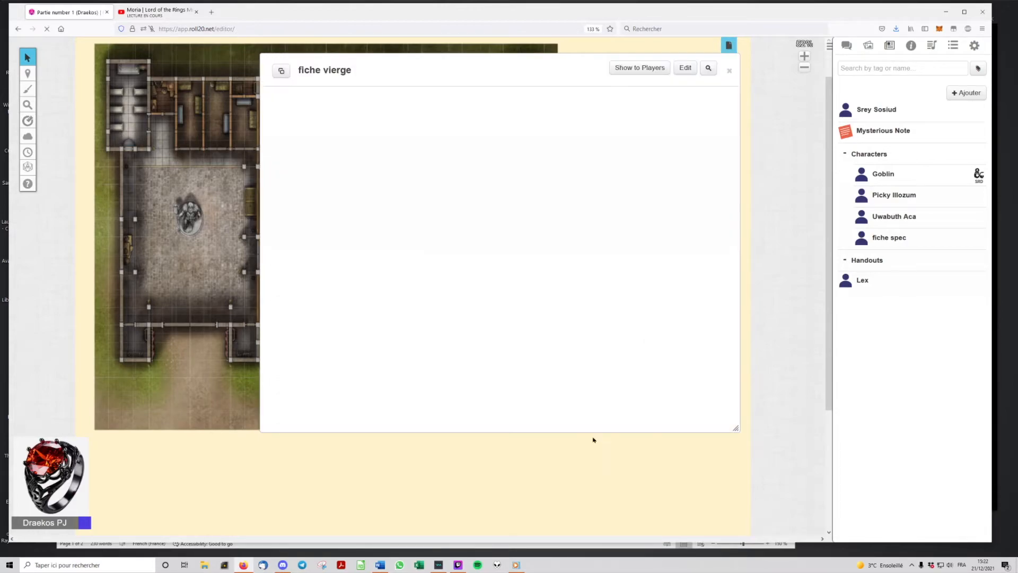
pyautogui.click(729, 70)
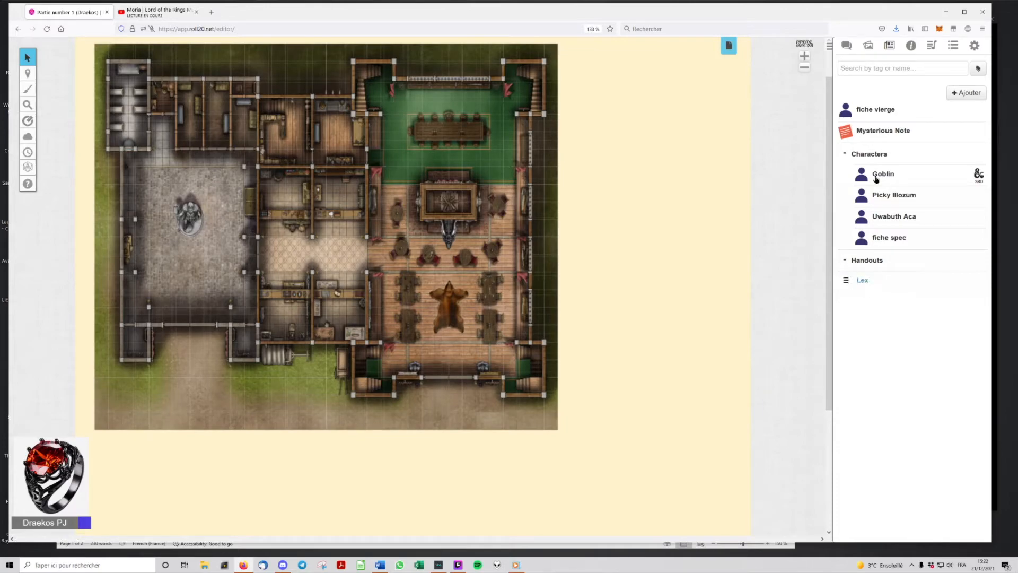
# Make the "fiche vierge" character visible to and editable by All Players, save the changes, and close its sheet.
pyautogui.click(873, 112)
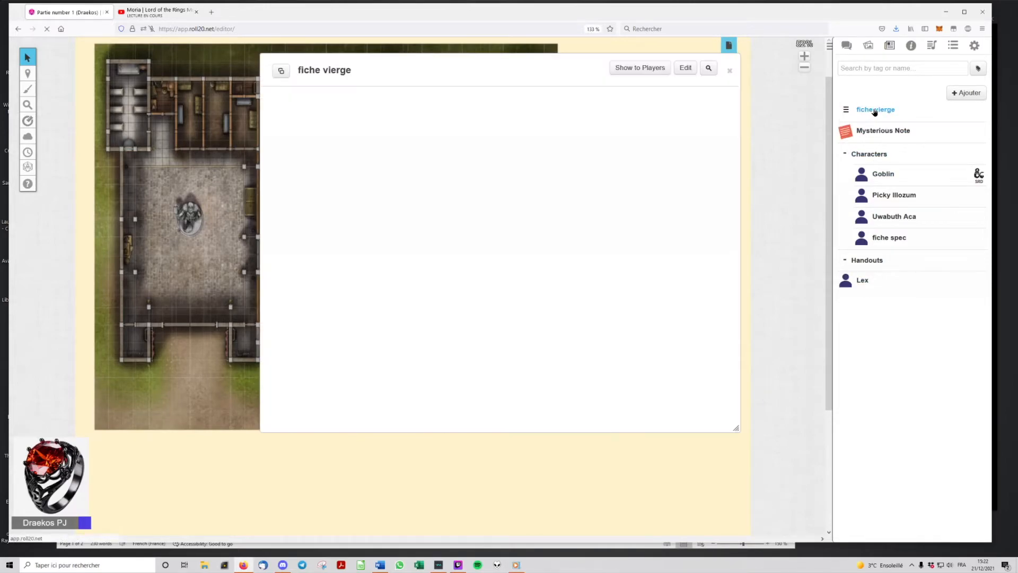
pyautogui.moveTo(471, 71); pyautogui.dragTo(436, 100)
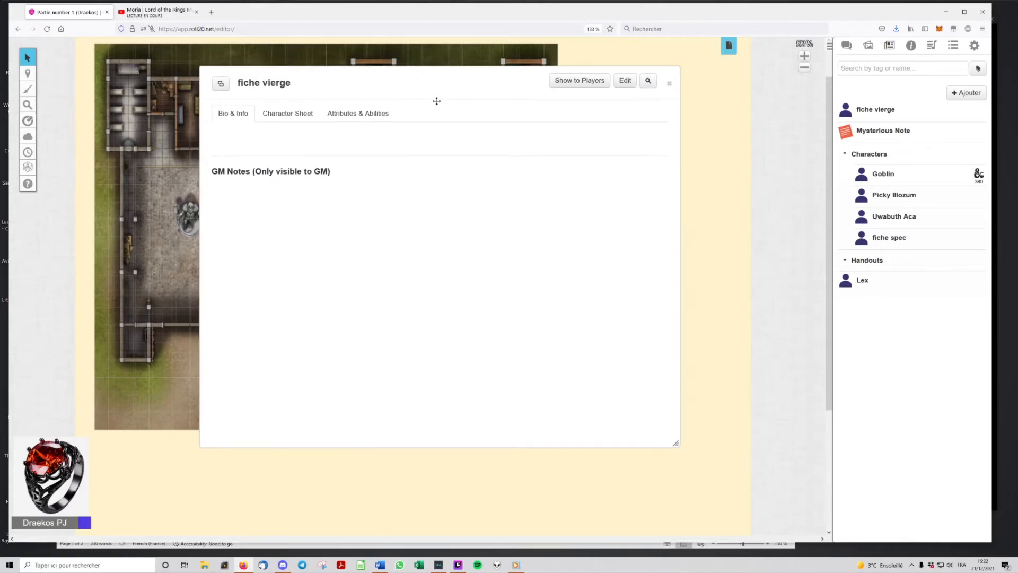
pyautogui.click(626, 80)
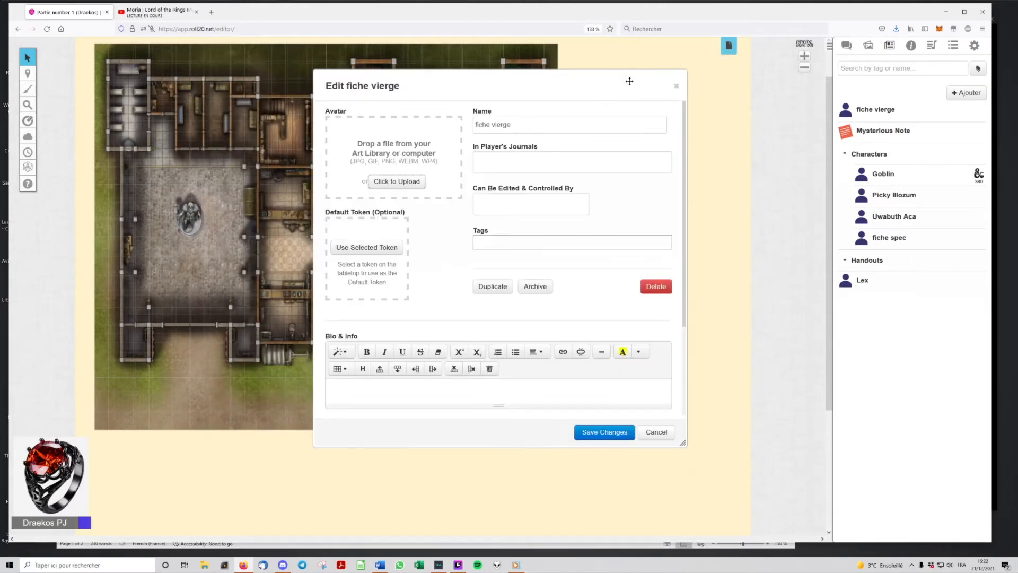
pyautogui.click(499, 162)
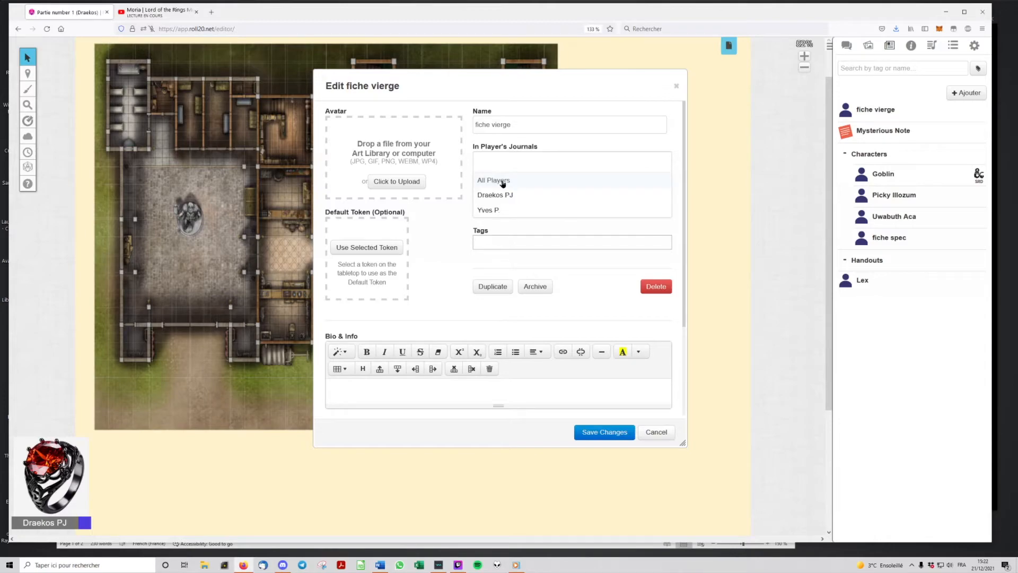
pyautogui.click(500, 186)
pyautogui.click(543, 146)
pyautogui.click(512, 201)
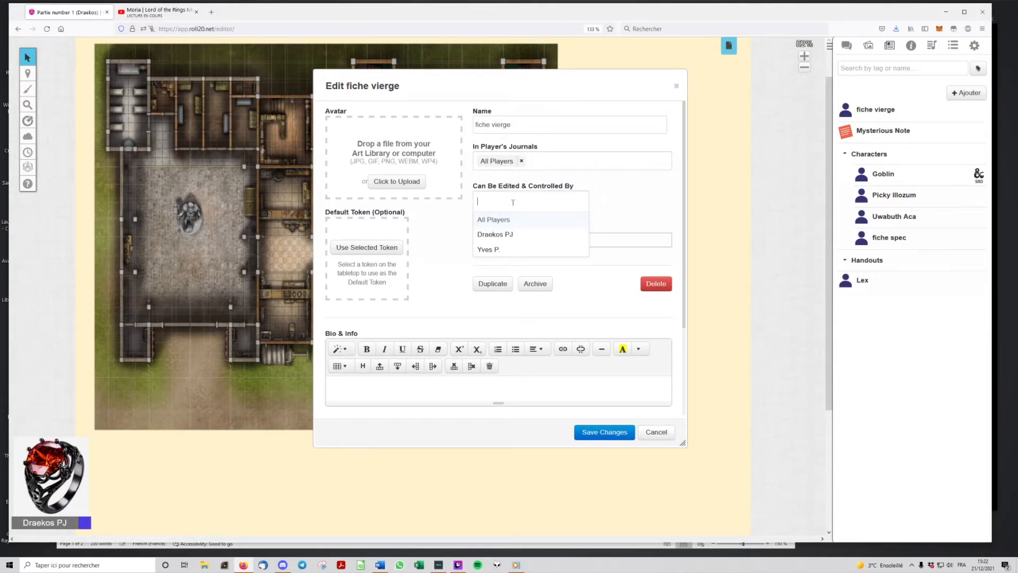
pyautogui.click(521, 219)
pyautogui.click(579, 126)
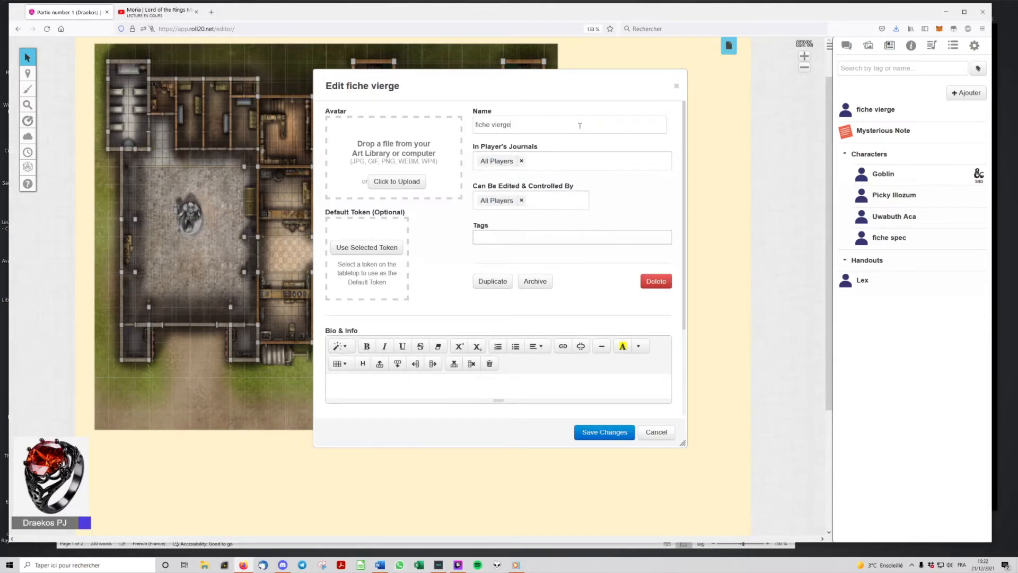
pyautogui.click(623, 434)
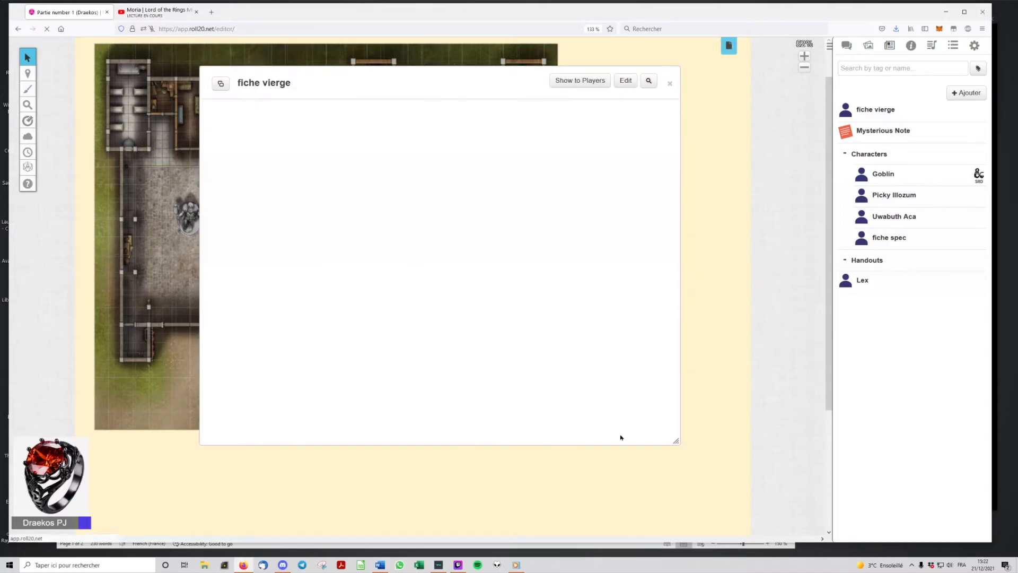
pyautogui.click(669, 83)
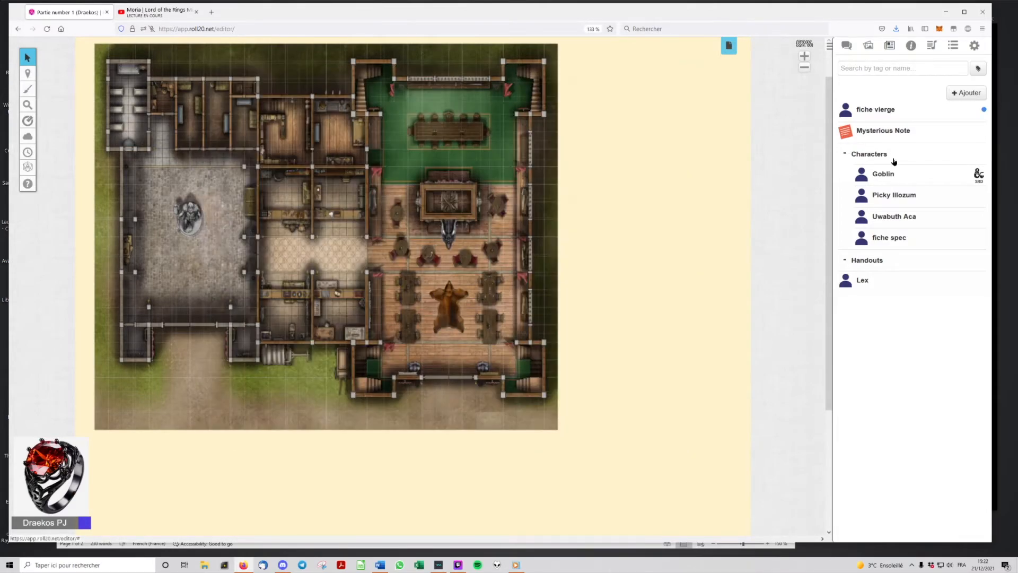
# Rename the "fiche vierge" character to "delg" on its character sheet, set its race to "nain", and close the sheet.
pyautogui.click(876, 110)
pyautogui.click(291, 113)
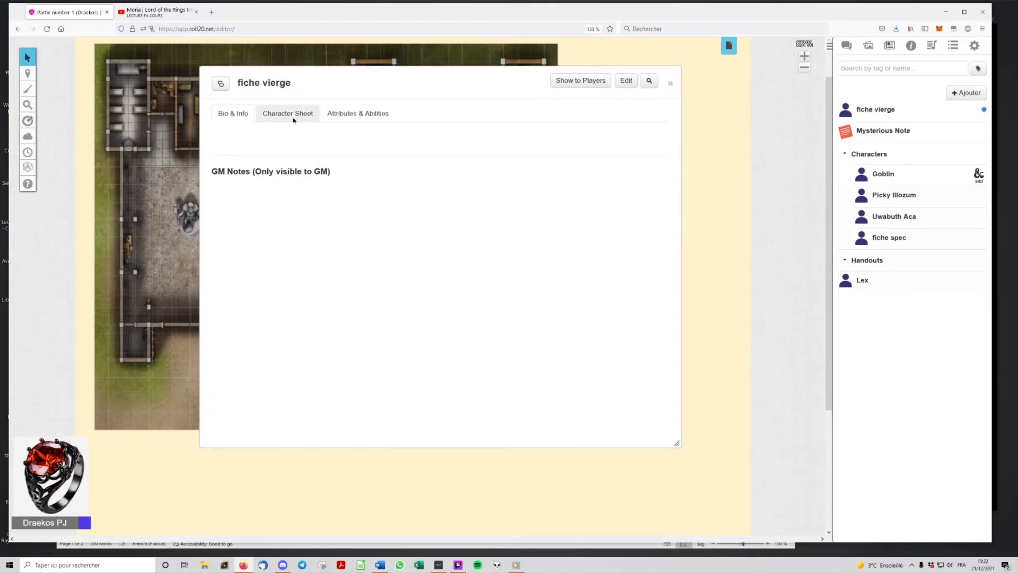
pyautogui.moveTo(278, 178); pyautogui.dragTo(203, 180)
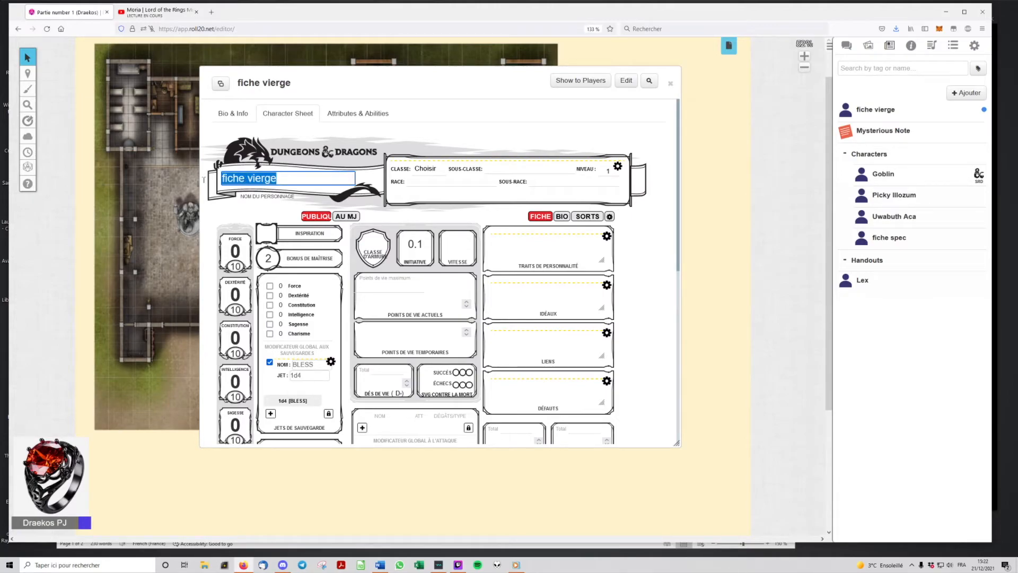
pyautogui.write('delg')
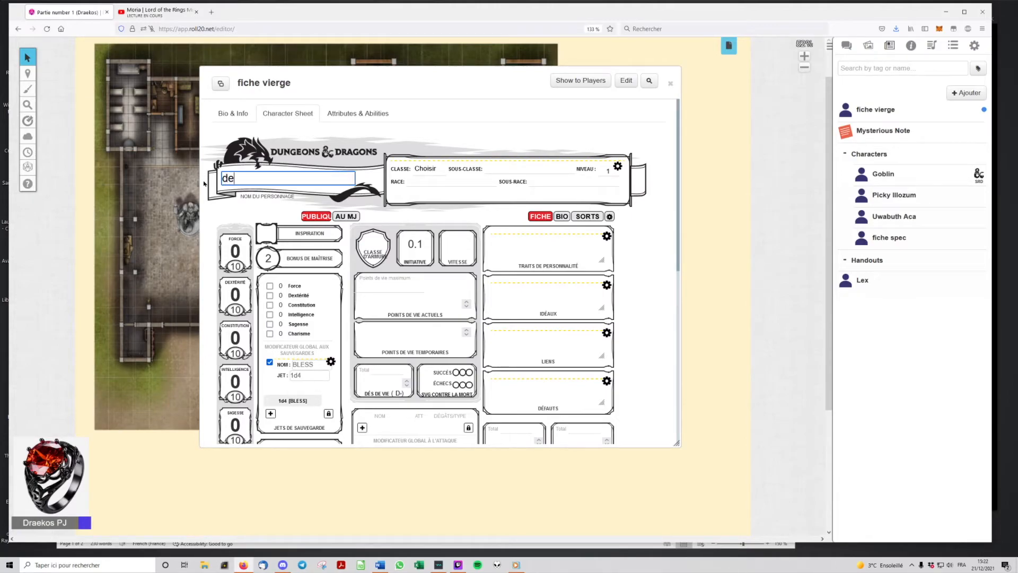
pyautogui.click(432, 183)
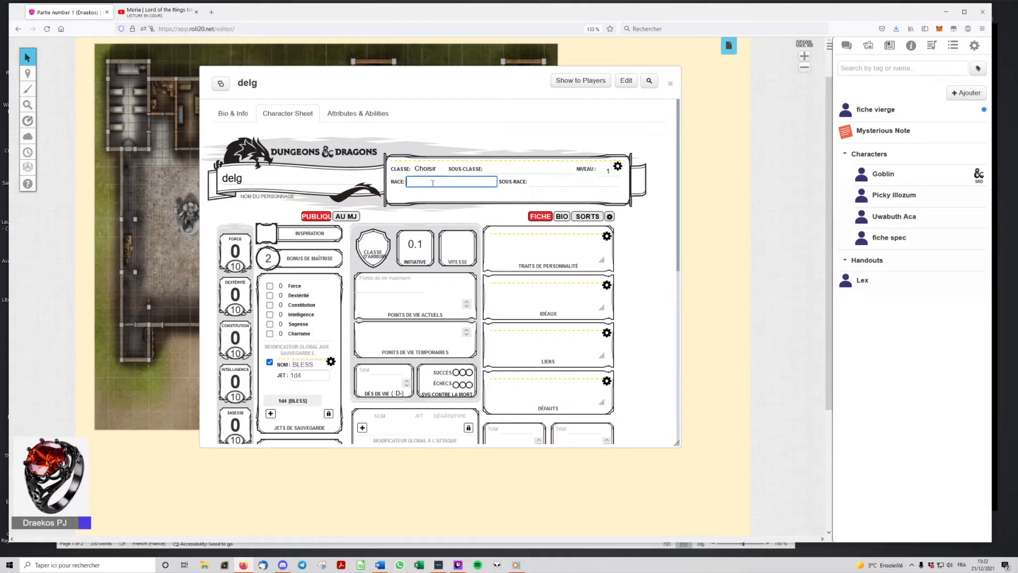
pyautogui.write('nain')
pyautogui.click(628, 123)
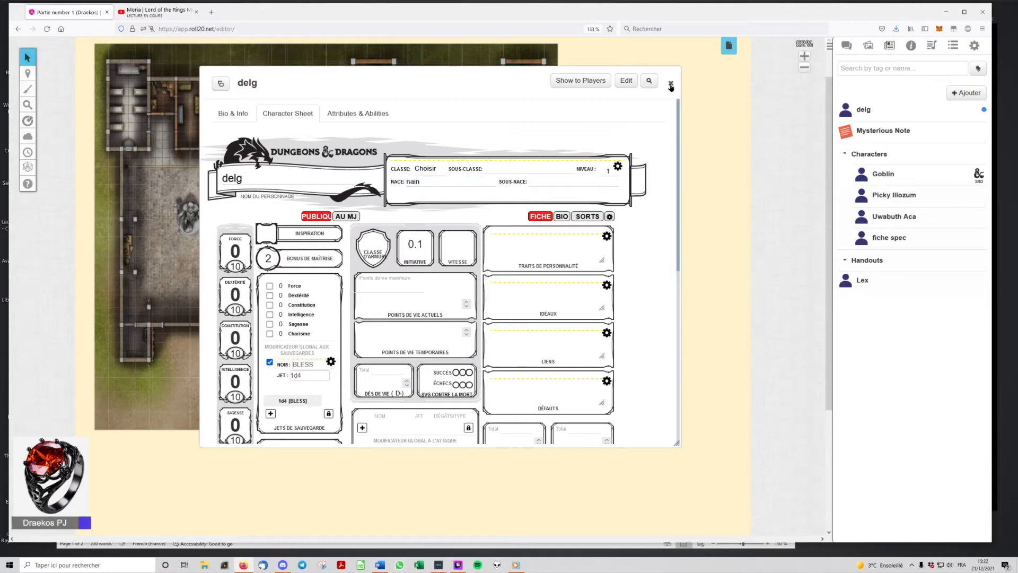
pyautogui.click(671, 85)
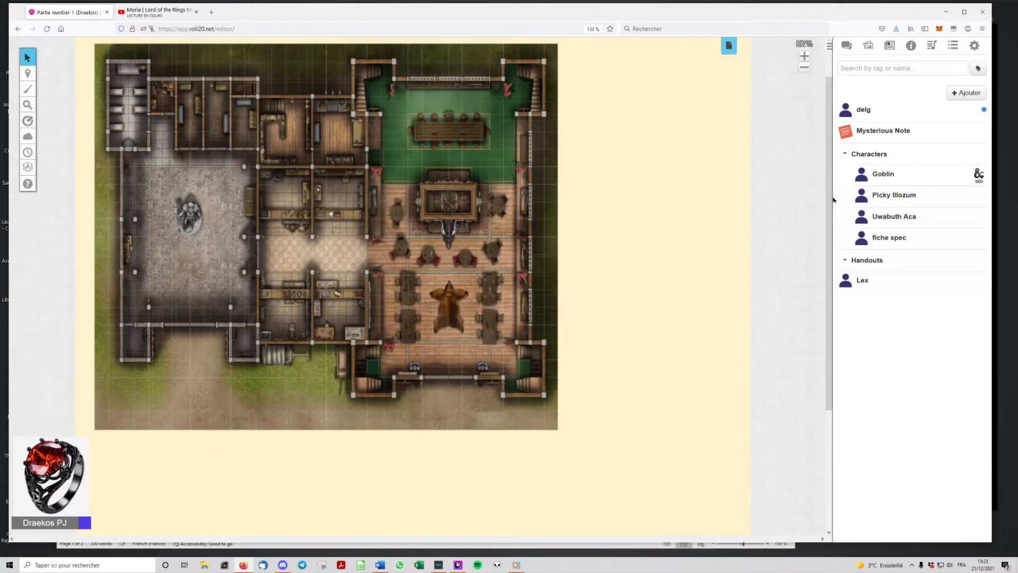
pyautogui.rightClick(853, 111)
pyautogui.click(898, 96)
# Open Lex from the journal in an enlarged window and look over the filled-in character sheet.
pyautogui.click(865, 281)
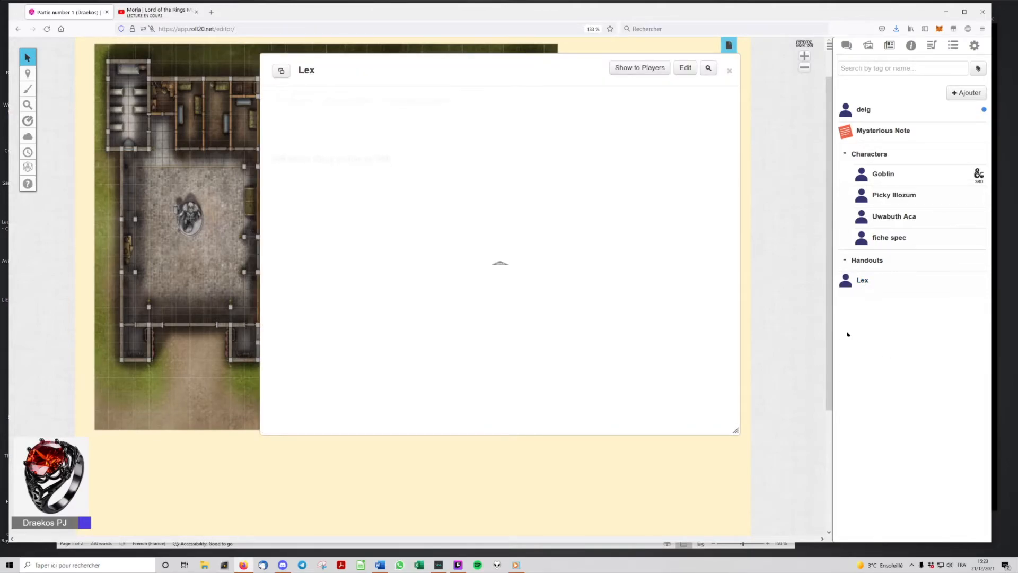
pyautogui.moveTo(432, 62); pyautogui.dragTo(246, 64)
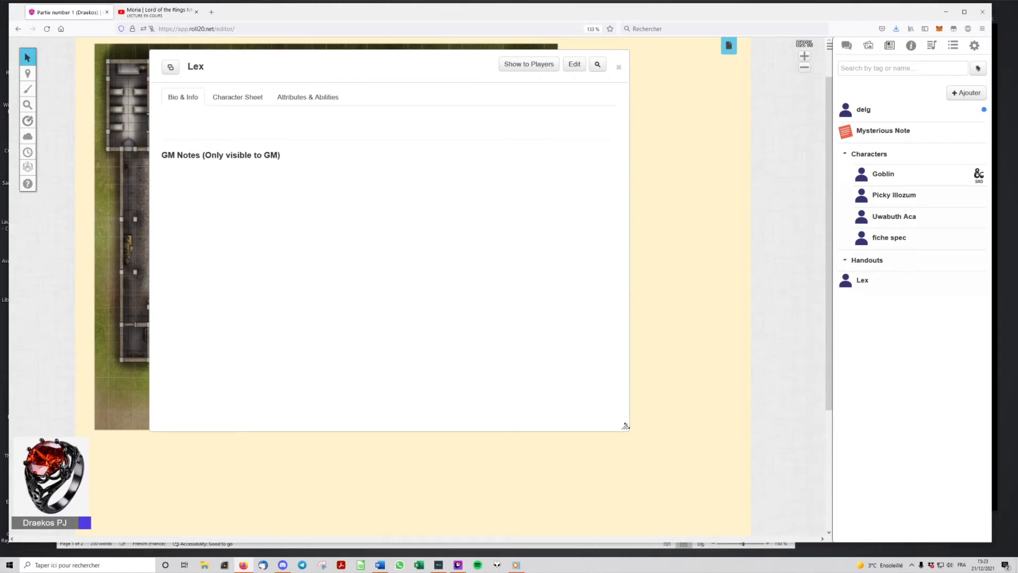
pyautogui.moveTo(625, 426); pyautogui.dragTo(690, 492)
pyautogui.click(244, 99)
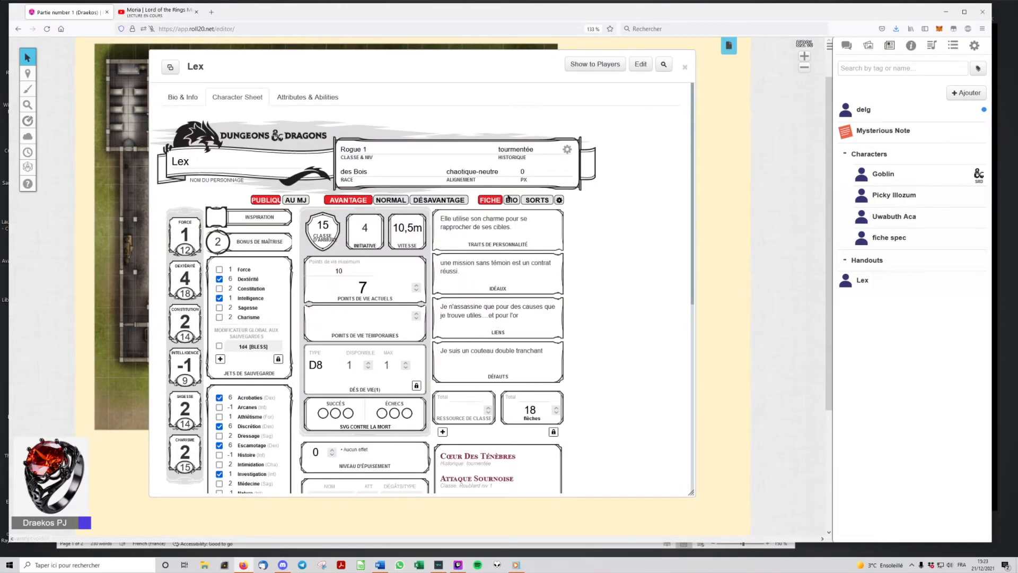
pyautogui.scroll(-4, 471, 233)
pyautogui.scroll(4, 471, 233)
# Give the other listed player journal access to and editing control of Lex, save the changes, and close the sheet.
pyautogui.click(641, 64)
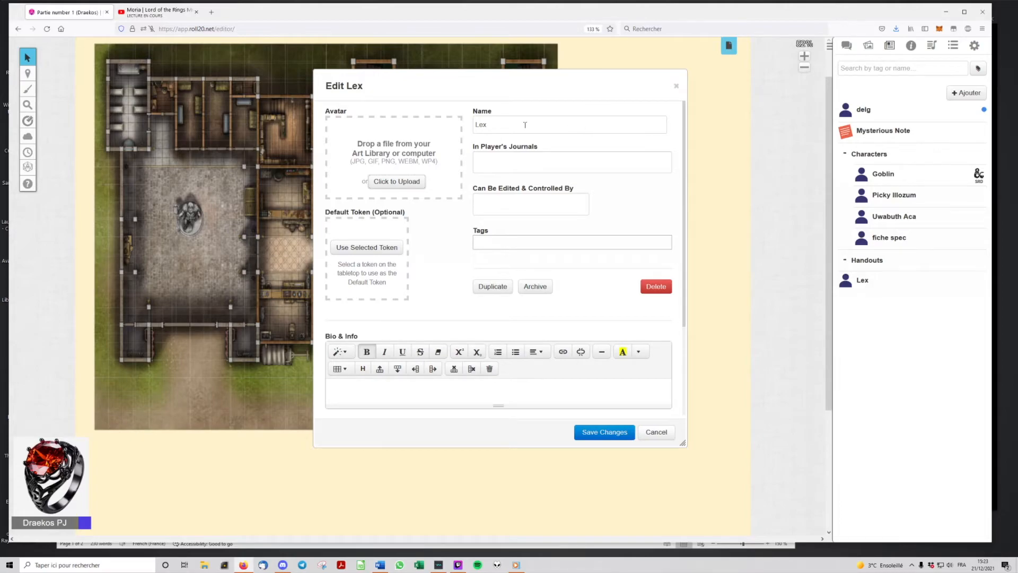
pyautogui.click(509, 163)
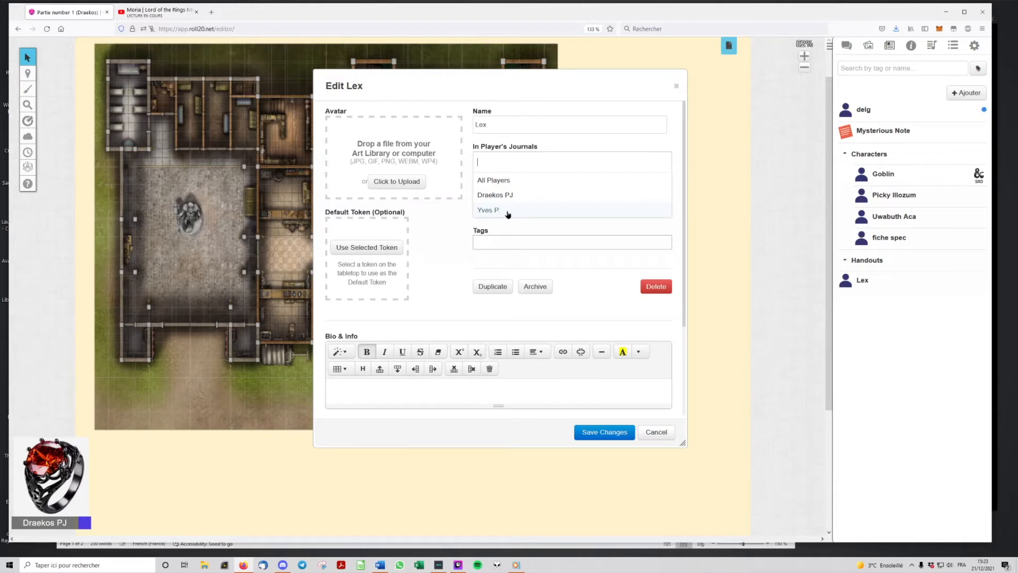
pyautogui.click(506, 211)
pyautogui.click(573, 120)
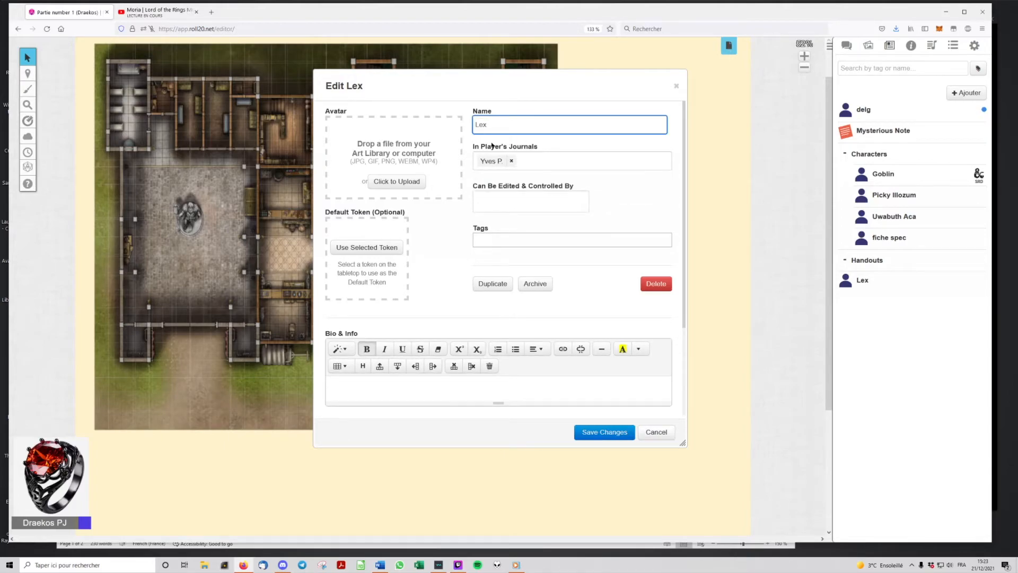
pyautogui.click(521, 200)
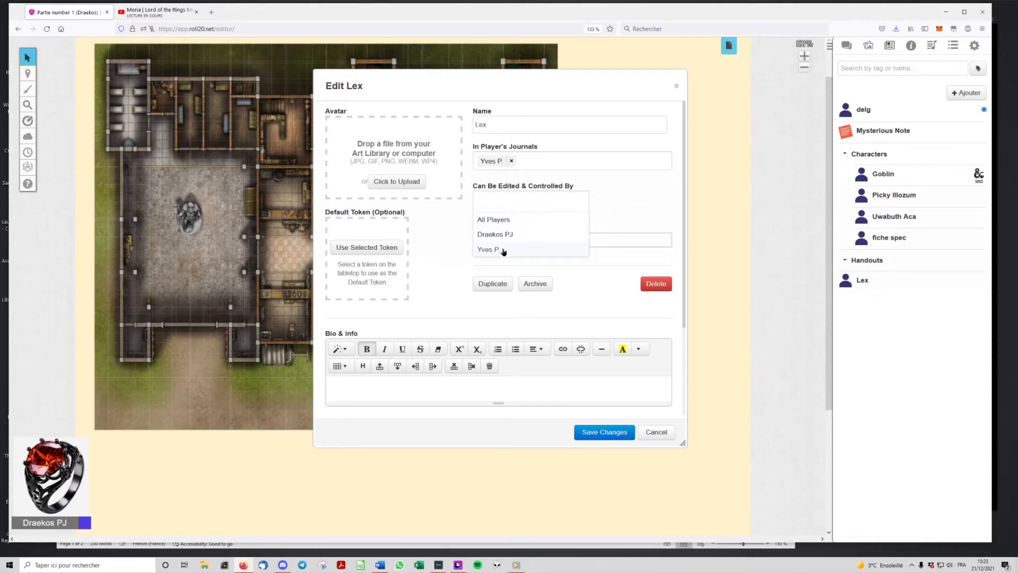
pyautogui.click(504, 249)
pyautogui.click(590, 124)
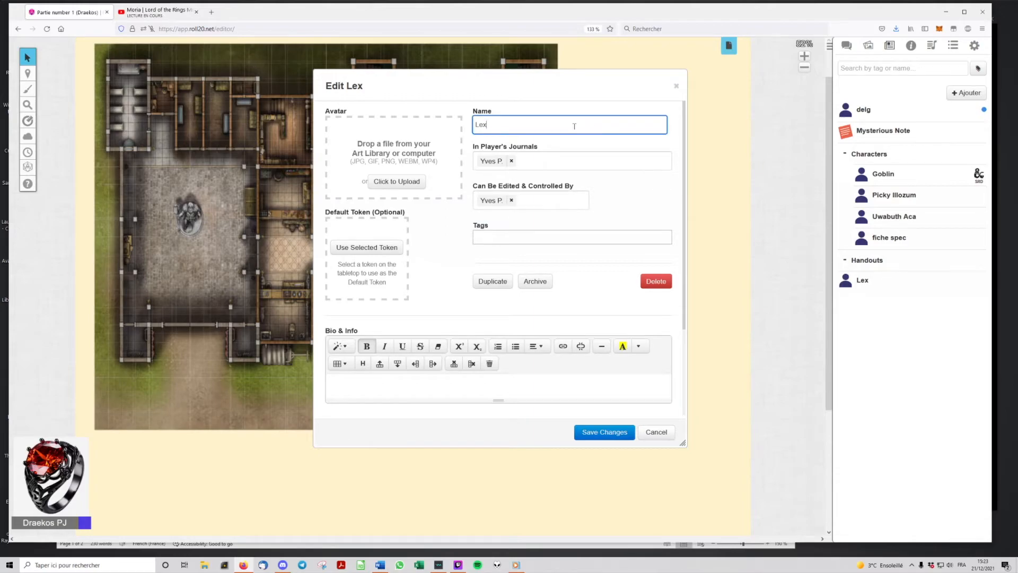
pyautogui.moveTo(488, 88)
pyautogui.mouseDown()
pyautogui.moveTo(474, 92)
pyautogui.moveTo(491, 91)
pyautogui.mouseUp()
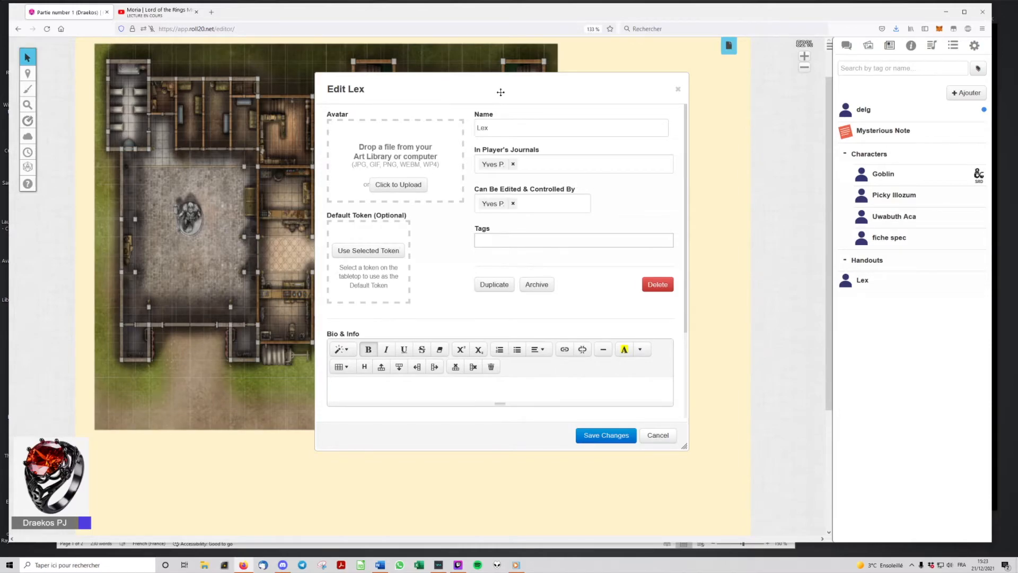
pyautogui.moveTo(493, 90); pyautogui.dragTo(507, 97)
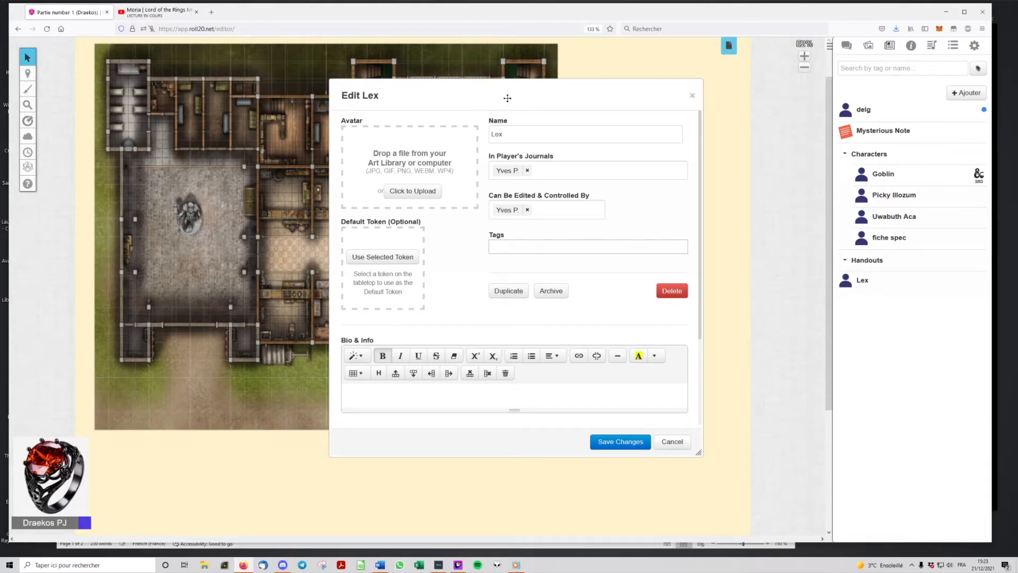
pyautogui.click(631, 442)
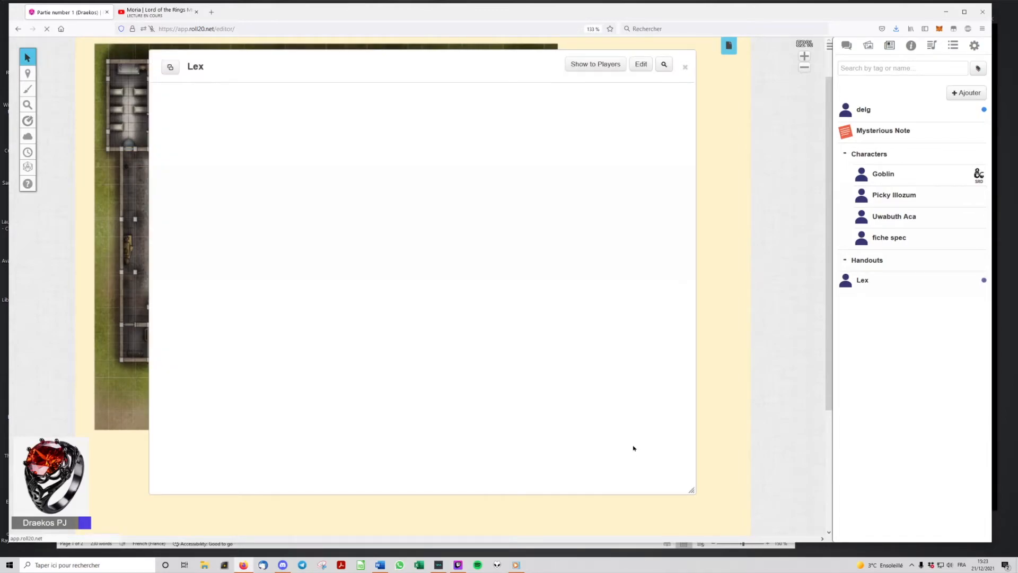
pyautogui.click(683, 64)
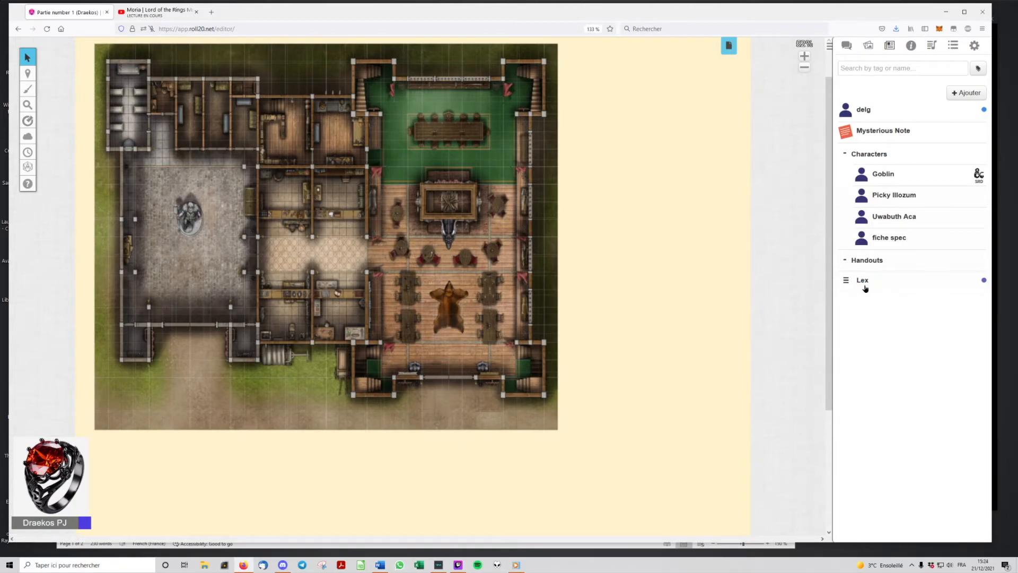
# Change your own player colour to red (#ff0000).
pyautogui.click(88, 525)
pyautogui.click(43, 307)
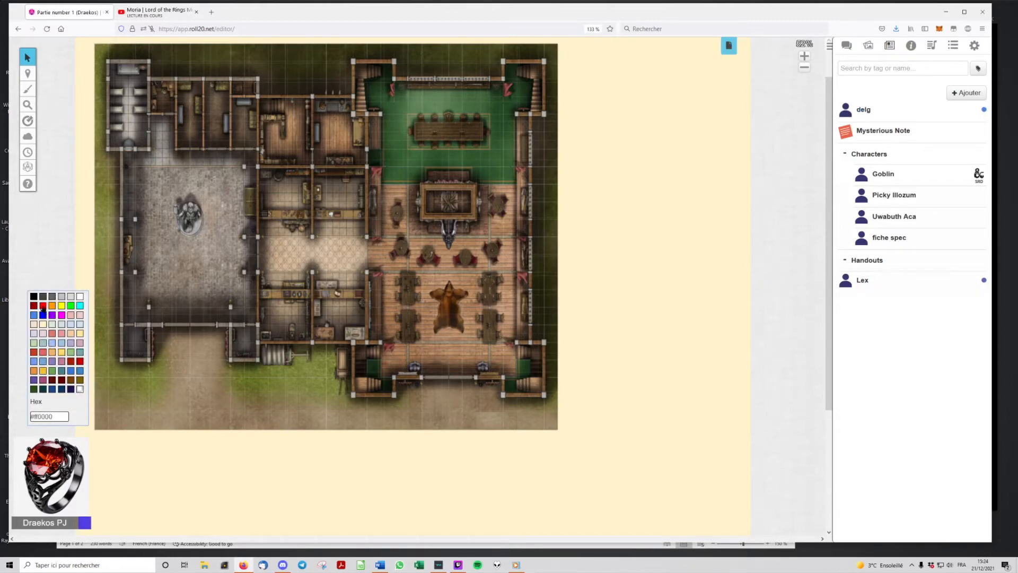
pyautogui.click(45, 309)
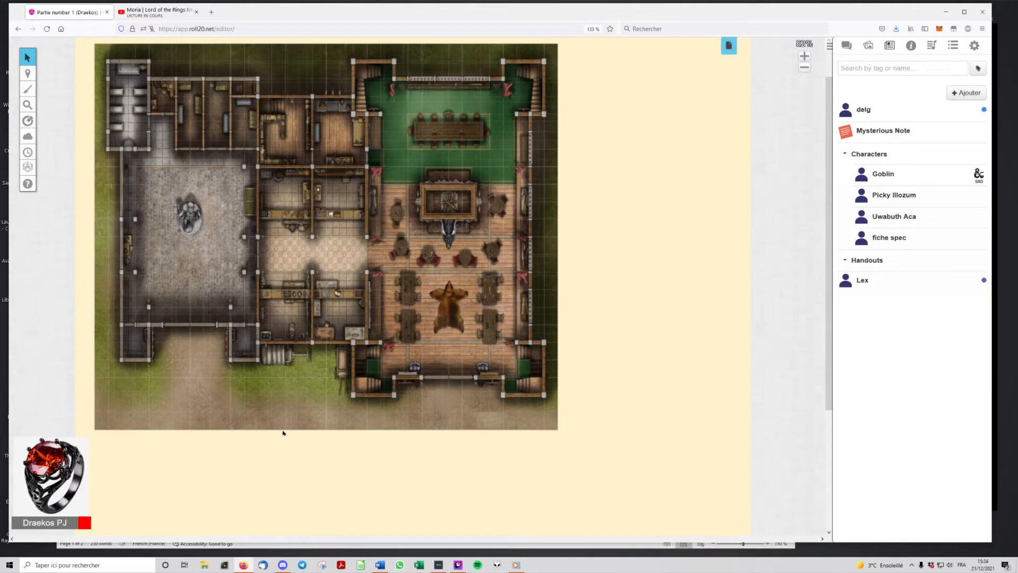
# Replace All Players with your own player name in delg's journal visibility and editing permissions, and save the changes.
pyautogui.click(864, 111)
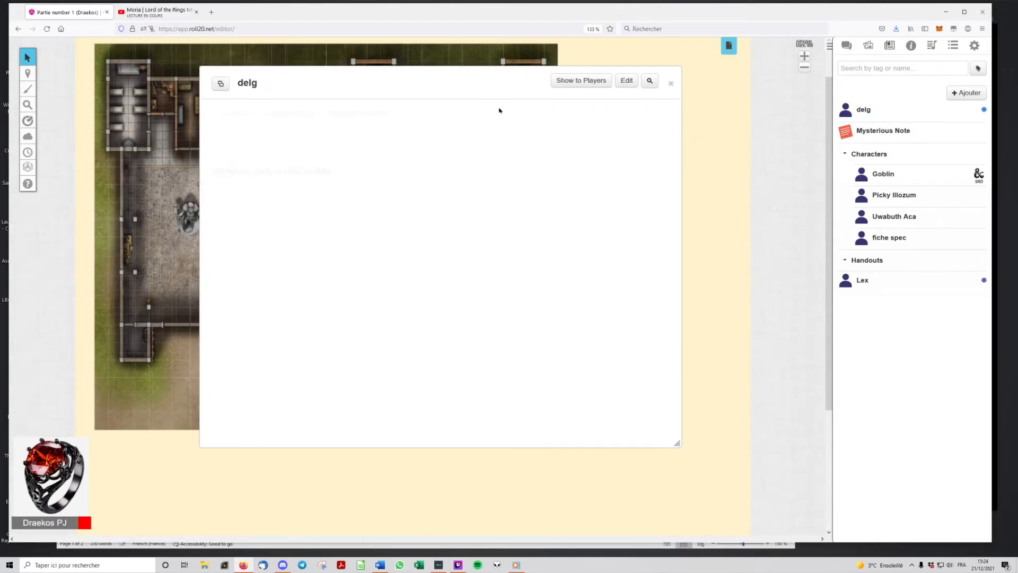
pyautogui.click(627, 81)
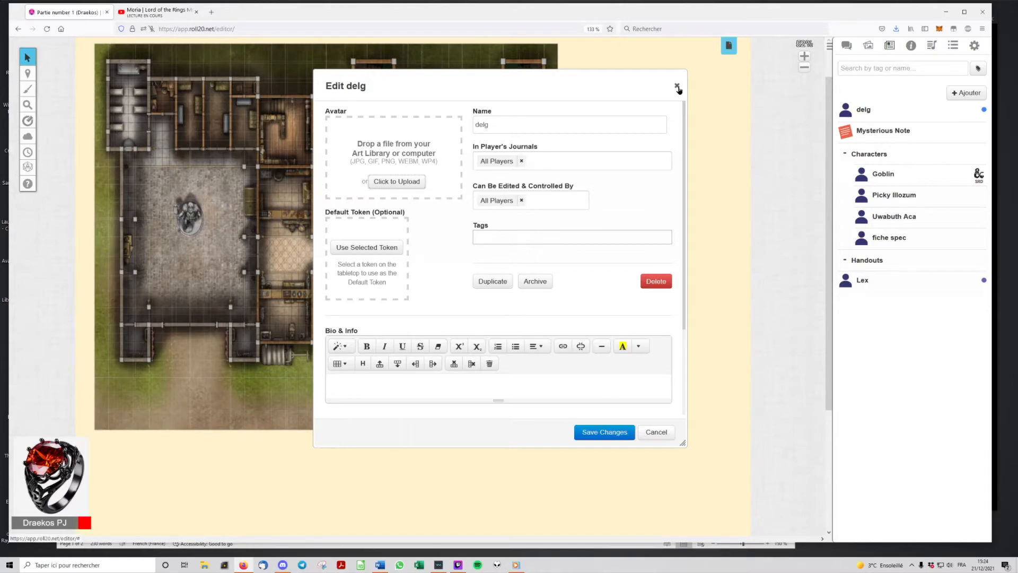
pyautogui.click(584, 160)
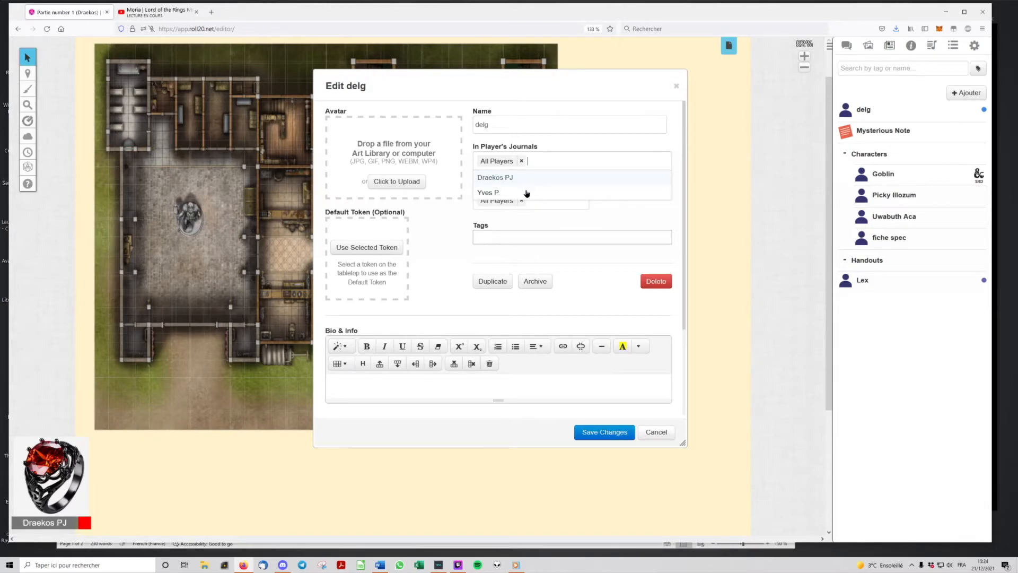
pyautogui.click(527, 176)
pyautogui.click(554, 204)
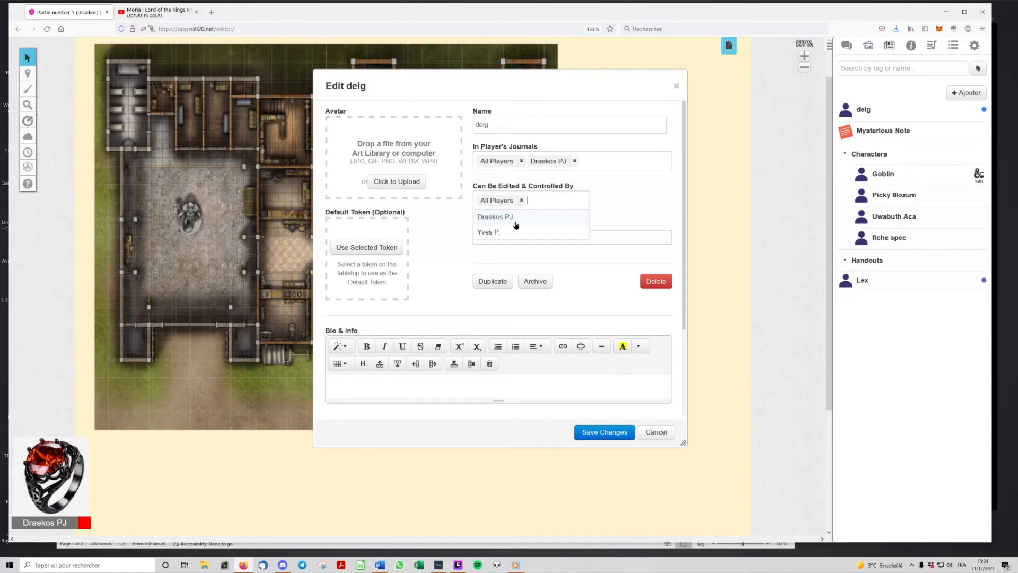
pyautogui.click(515, 220)
pyautogui.click(522, 161)
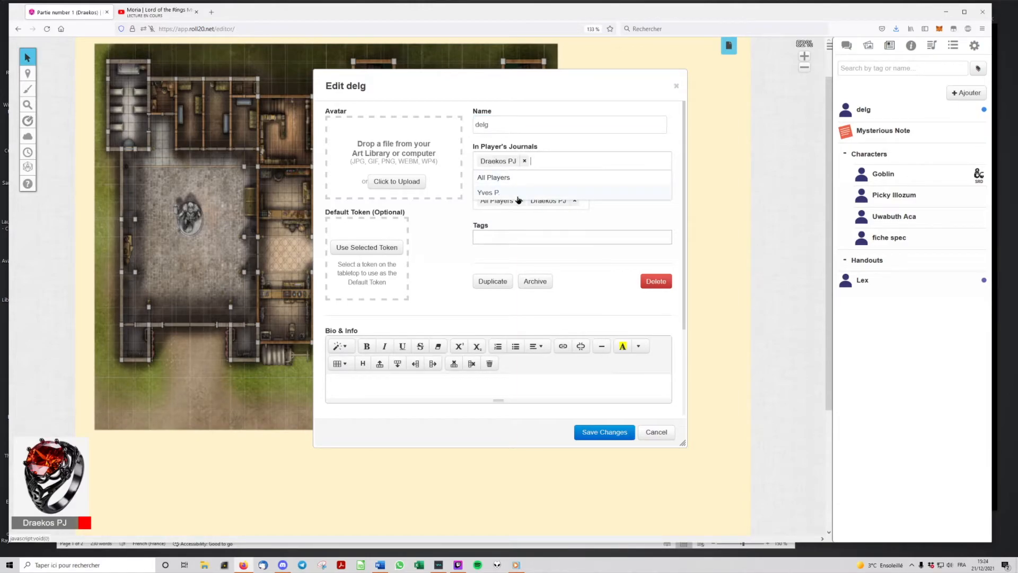
pyautogui.click(521, 201)
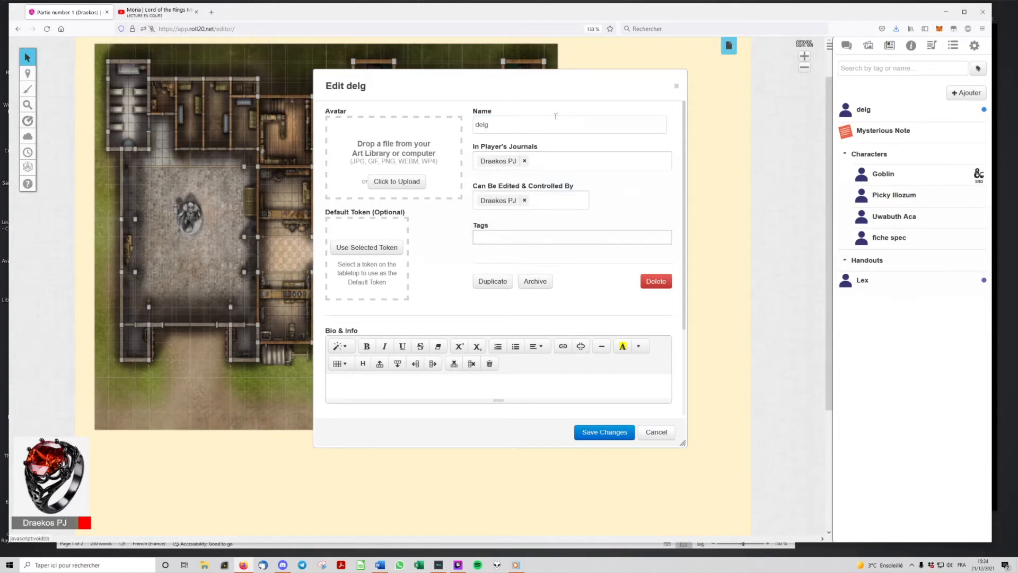
pyautogui.click(607, 433)
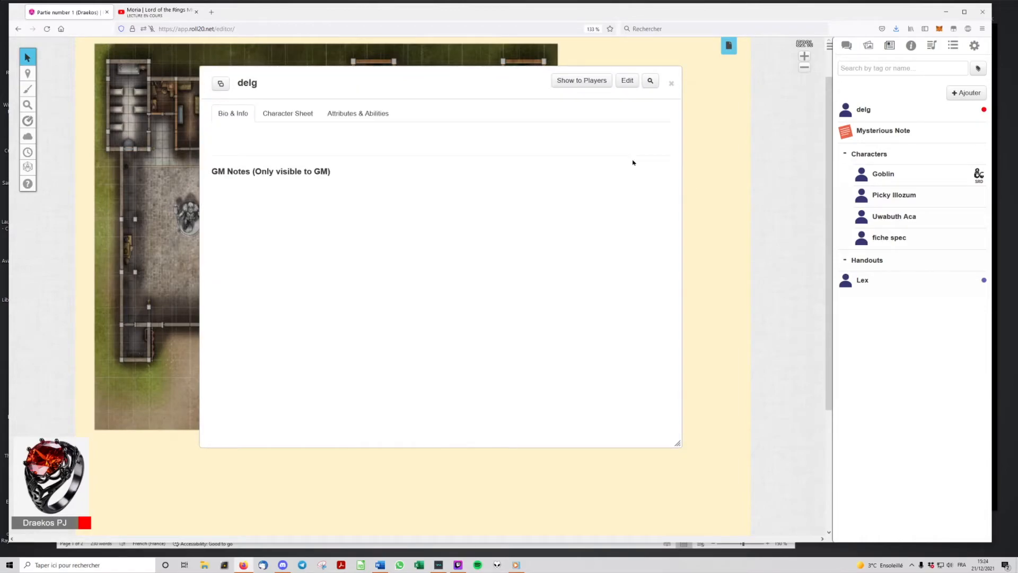
# Close delg's sheet and place Lex's token from the journal on the blank area beside the guild map.
pyautogui.click(671, 86)
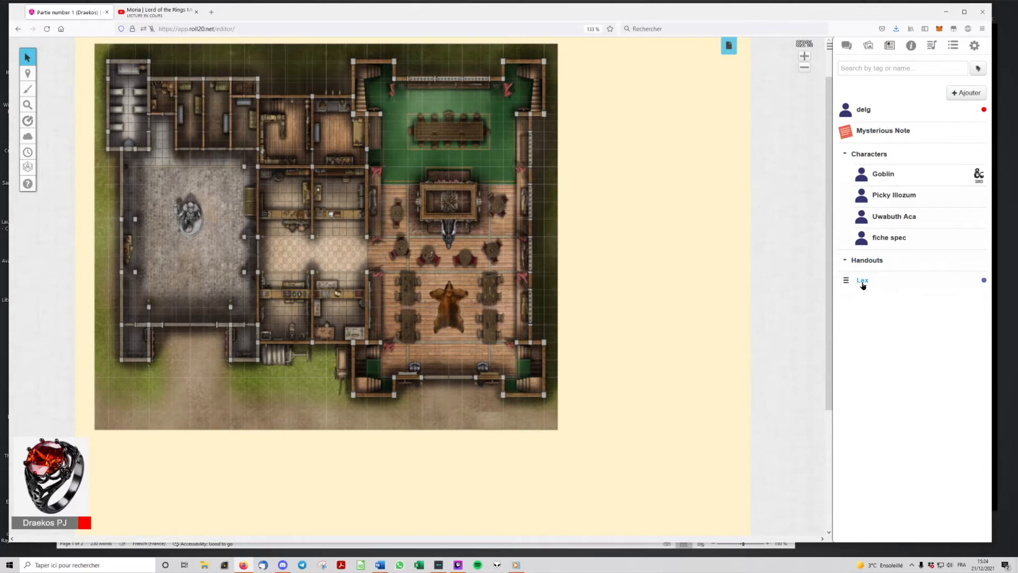
pyautogui.moveTo(863, 285); pyautogui.dragTo(622, 305)
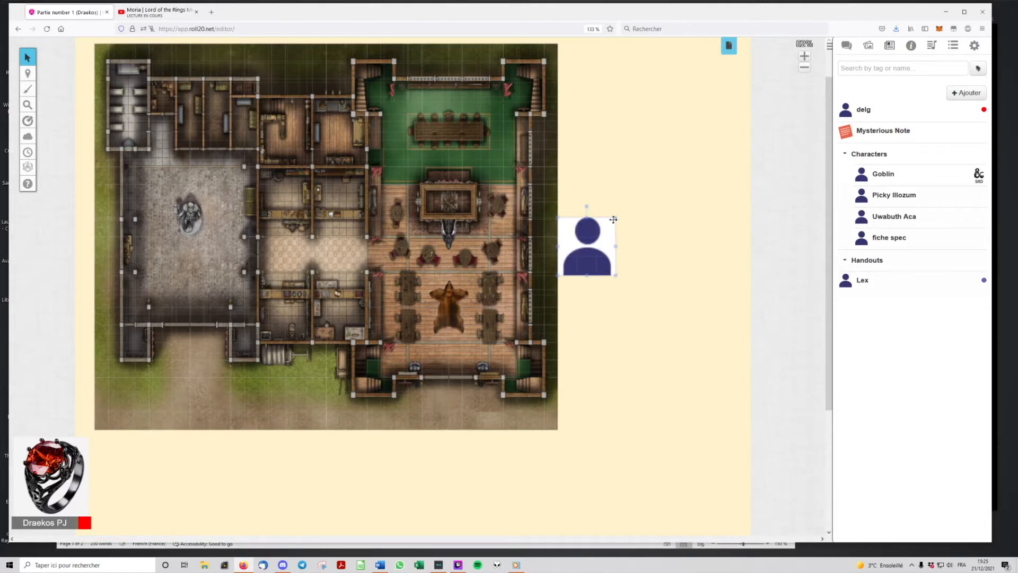
pyautogui.moveTo(611, 218); pyautogui.dragTo(607, 247)
pyautogui.scroll(5, 606, 247)
pyautogui.moveTo(769, 199); pyautogui.dragTo(551, 249)
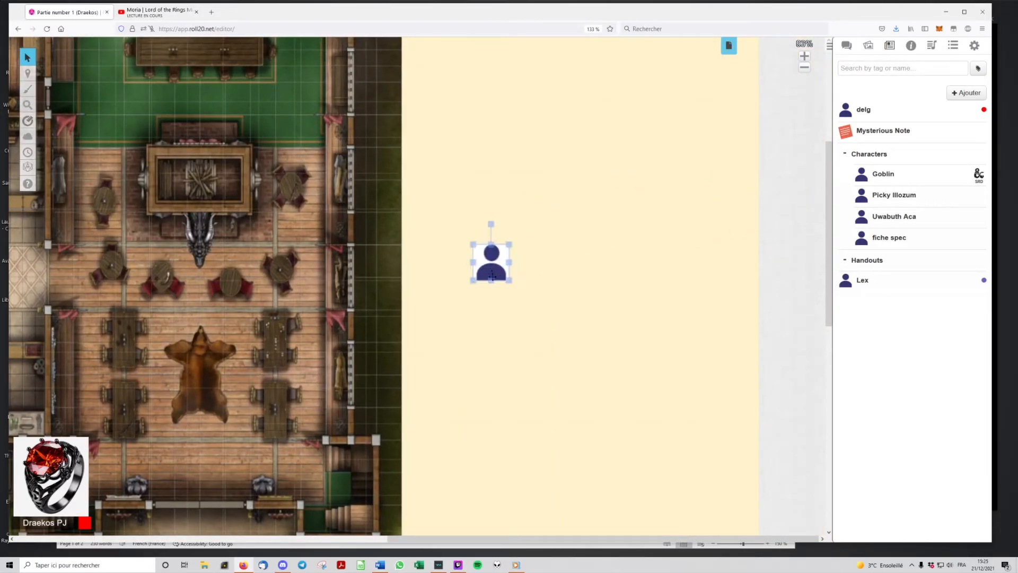
pyautogui.scroll(2, 543, 261)
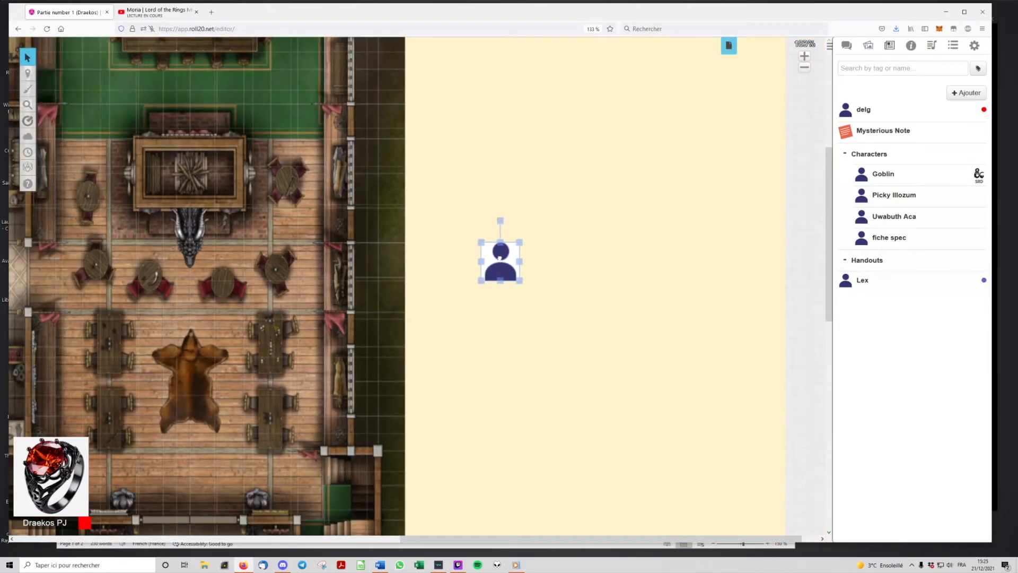
# Move the placed Lex token to the token layer and make that layer active.
pyautogui.rightClick(499, 258)
pyautogui.moveTo(528, 250)
pyautogui.click(583, 270)
pyautogui.moveTo(30, 77)
pyautogui.click(80, 85)
pyautogui.click(500, 260)
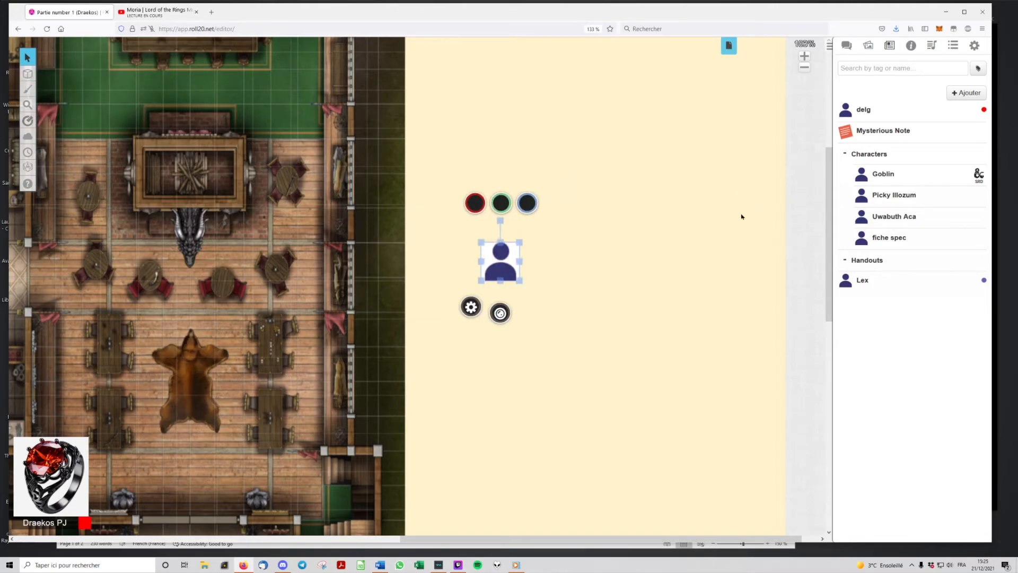
pyautogui.click(724, 258)
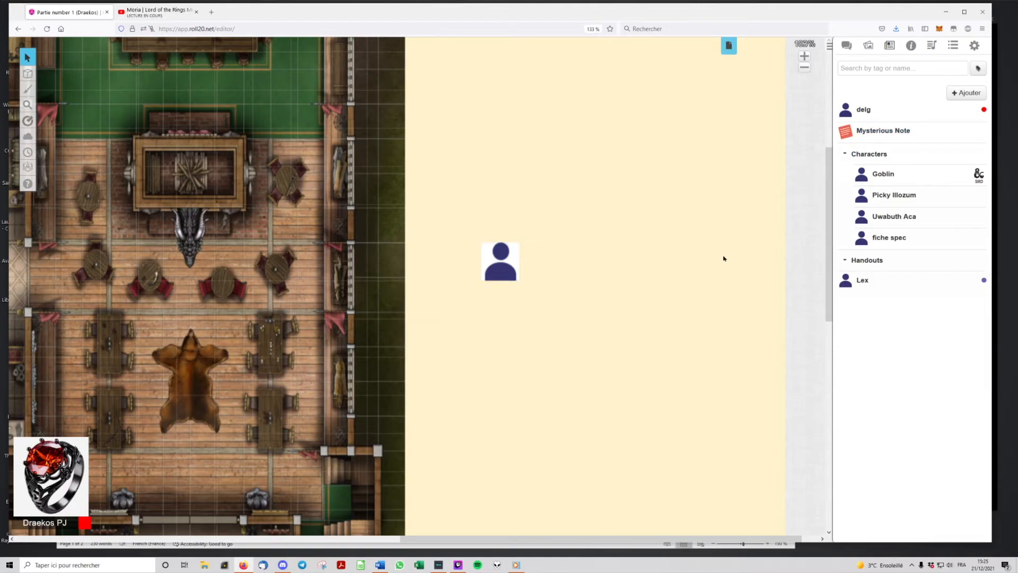
# Place token_cheval.png from the art library on the page and position it beside the default Lex token.
pyautogui.click(869, 47)
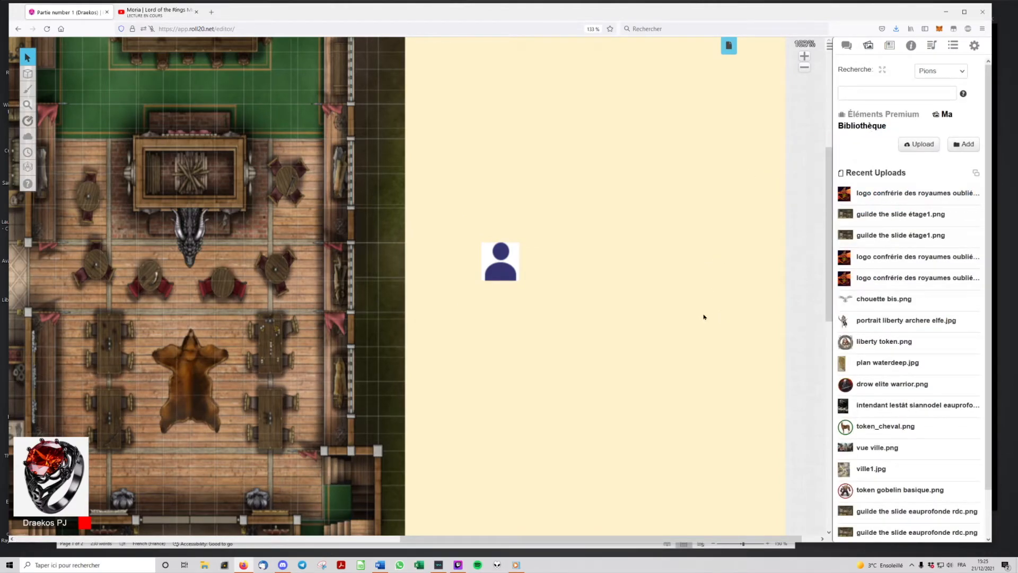
pyautogui.moveTo(266, 12); pyautogui.dragTo(271, 10)
pyautogui.moveTo(872, 428)
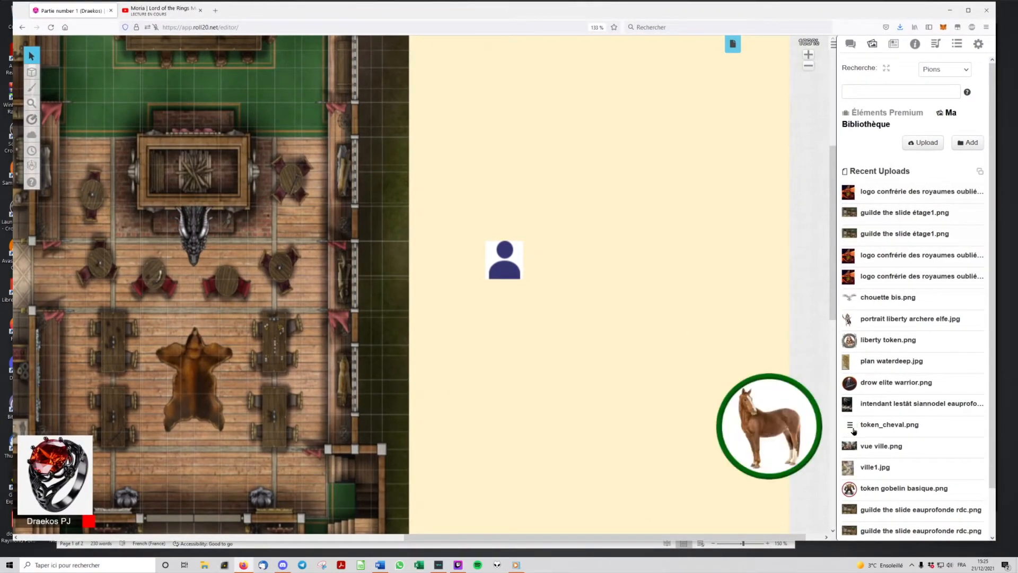
pyautogui.moveTo(873, 429); pyautogui.dragTo(538, 428)
pyautogui.click(465, 336)
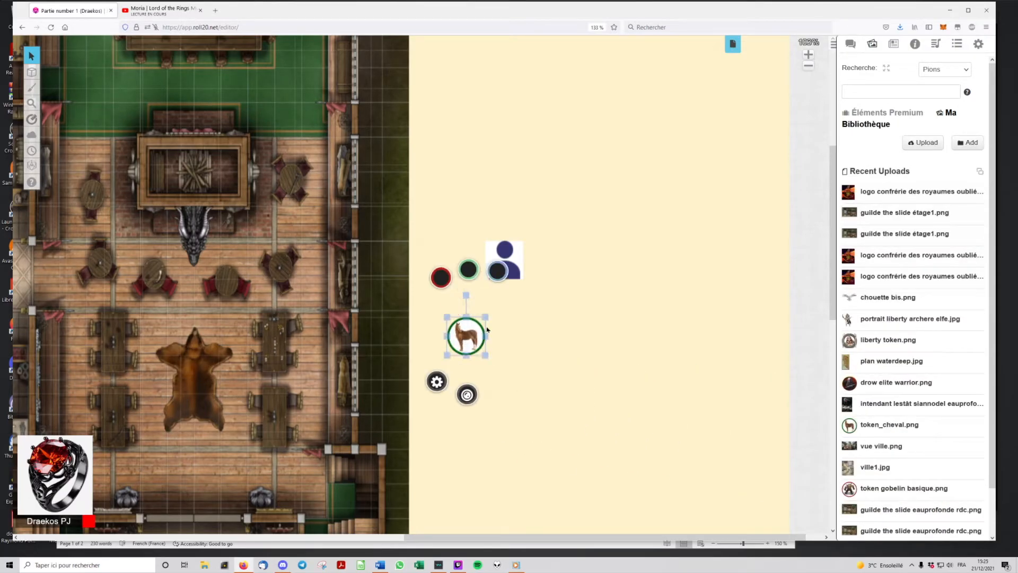
pyautogui.moveTo(478, 357); pyautogui.dragTo(592, 280)
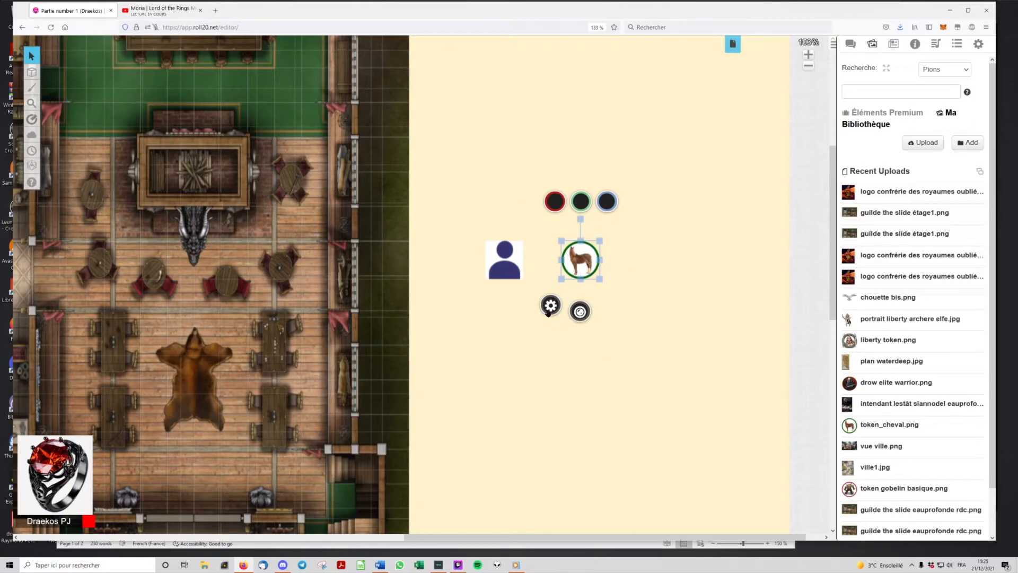
# Set the horse token to represent Lex, enable its name plate, and let players see as well as edit it.
pyautogui.click(551, 305)
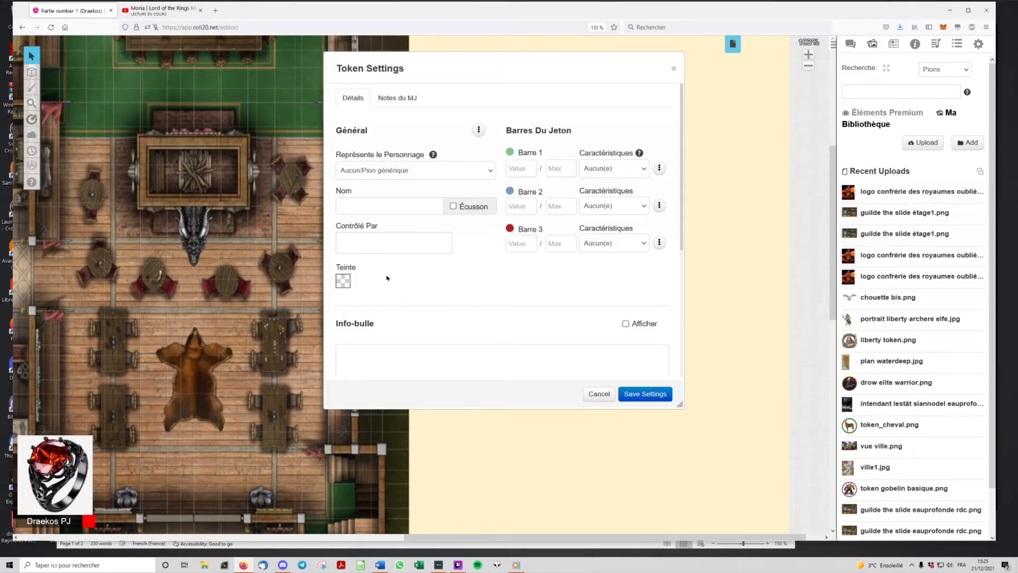
pyautogui.click(424, 171)
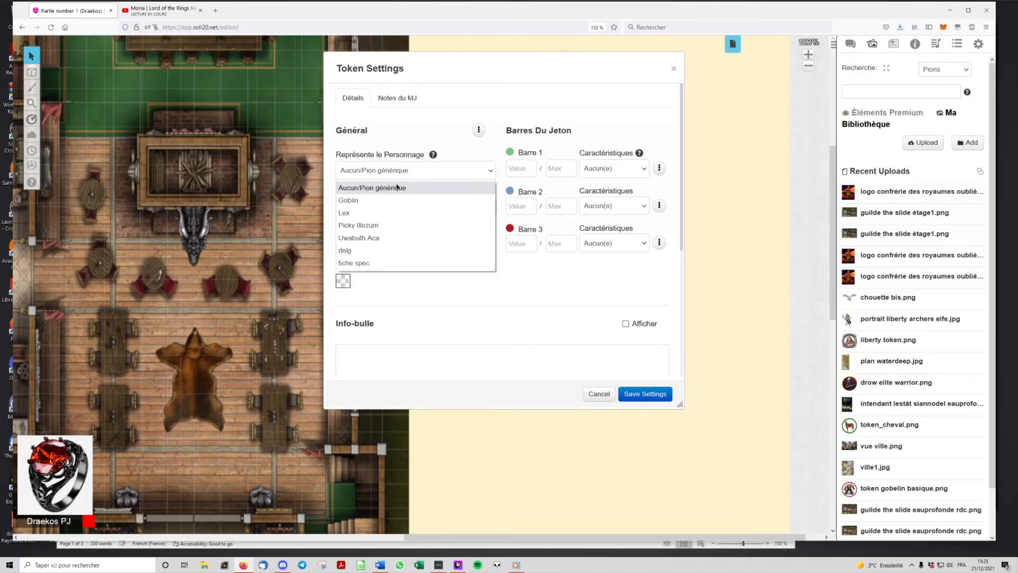
pyautogui.click(377, 214)
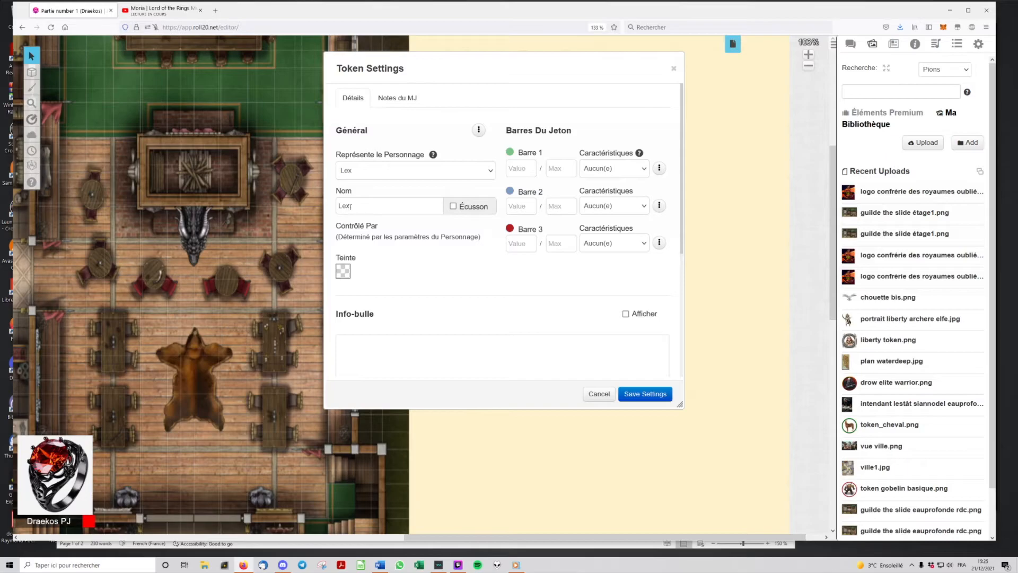
pyautogui.click(453, 205)
pyautogui.click(479, 130)
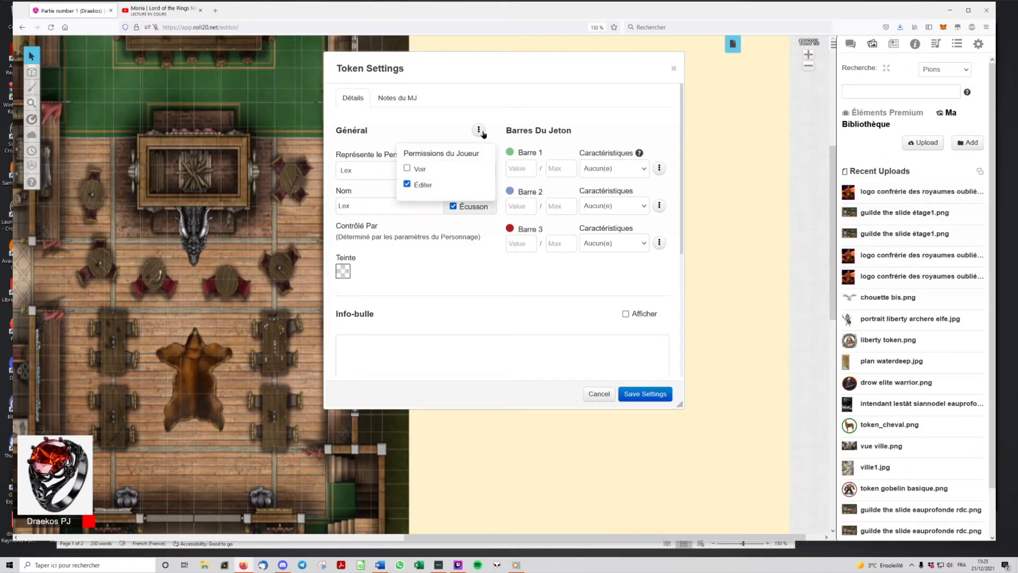
pyautogui.click(407, 168)
pyautogui.click(488, 296)
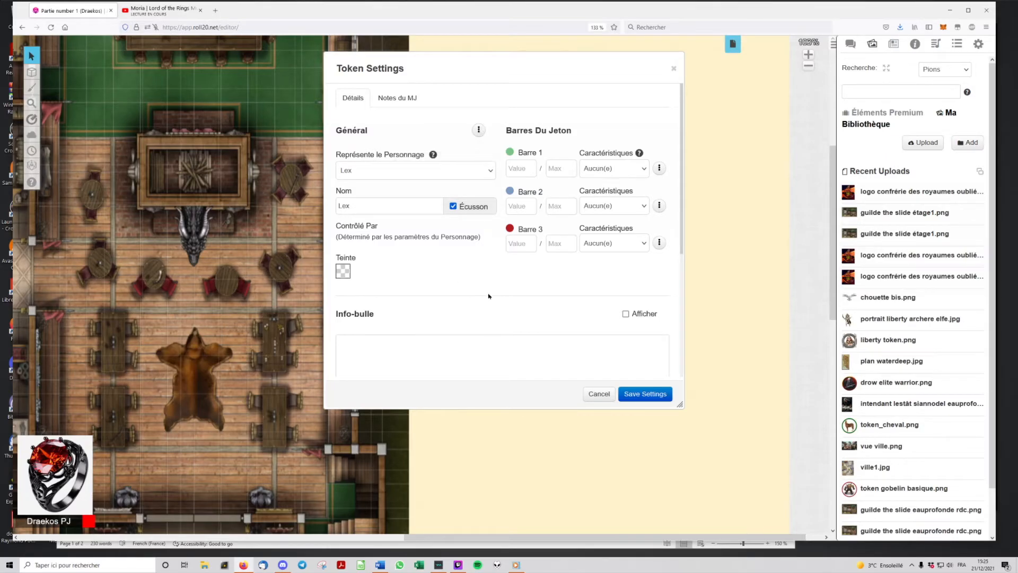
# Link the horse token's bar 1 to hp with a value of 10 and bar 2 to ac, and save the settings.
pyautogui.click(615, 170)
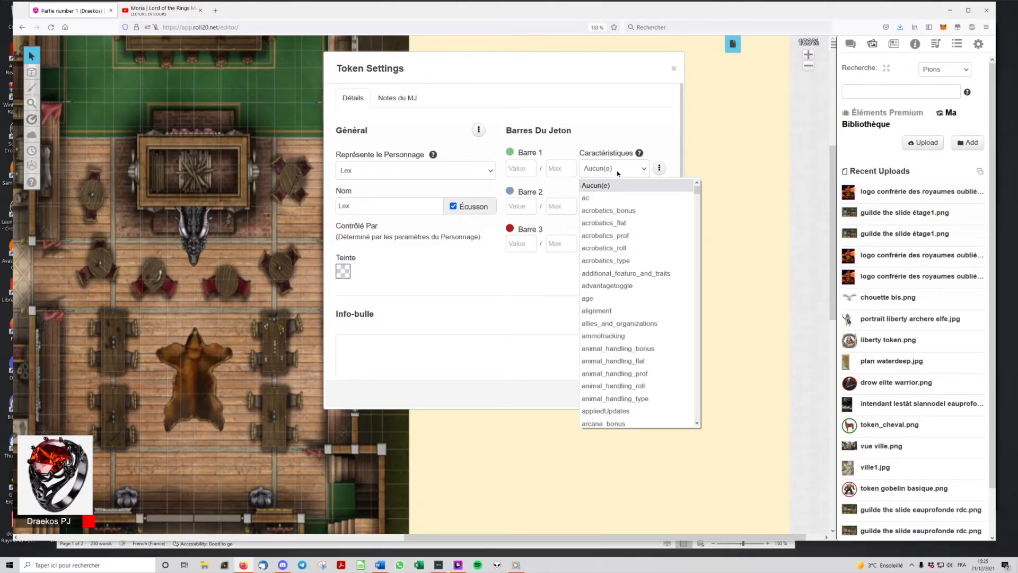
pyautogui.write('hp')
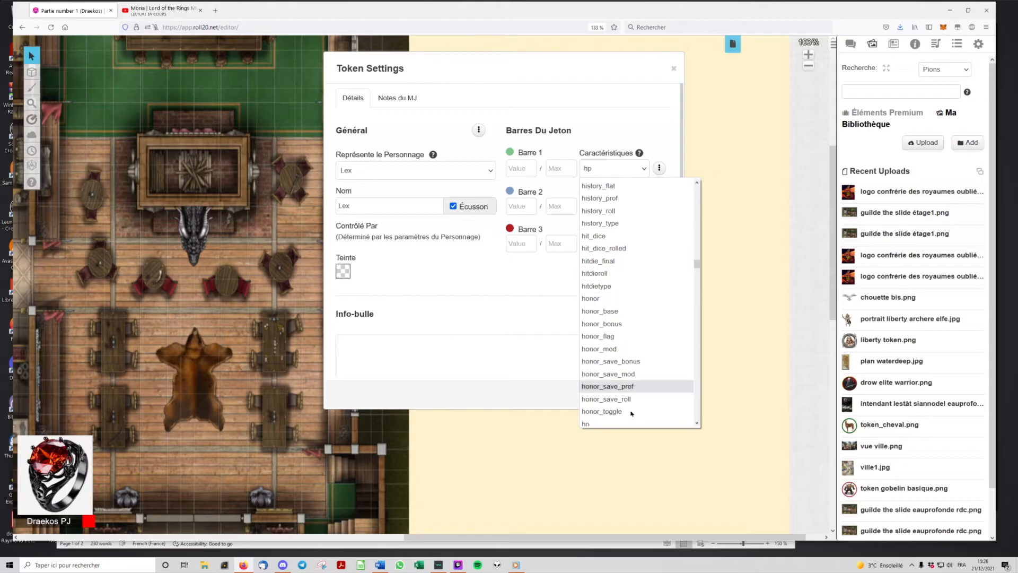
pyautogui.click(632, 420)
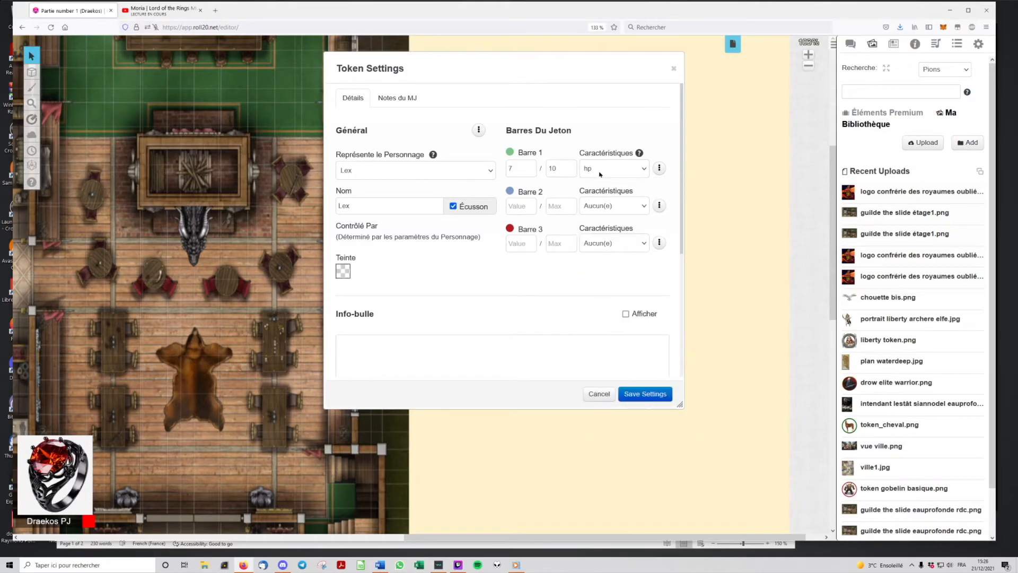
pyautogui.click(617, 208)
pyautogui.click(610, 239)
pyautogui.doubleClick(519, 170)
pyautogui.write('10')
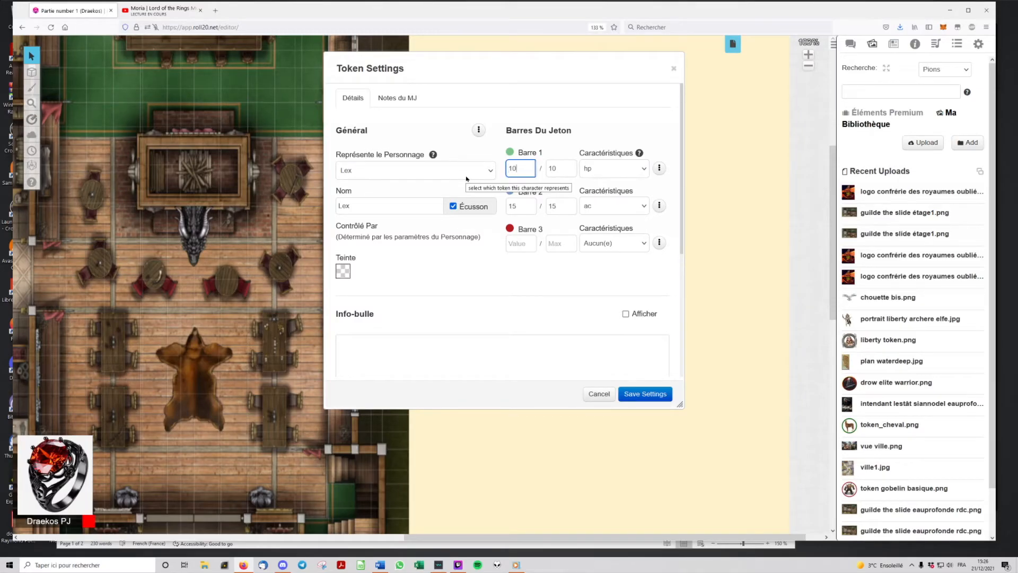
pyautogui.click(497, 183)
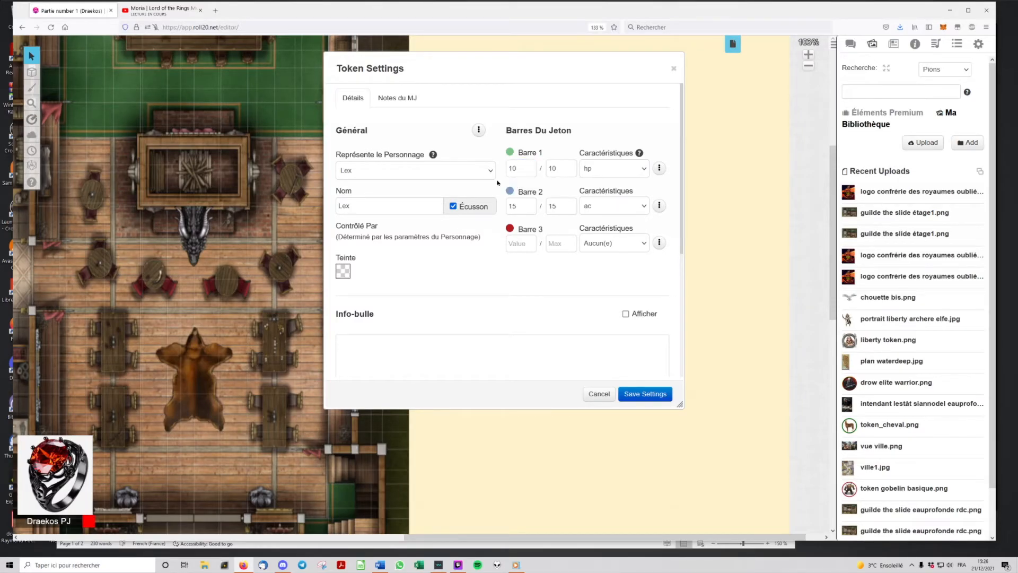
pyautogui.click(645, 394)
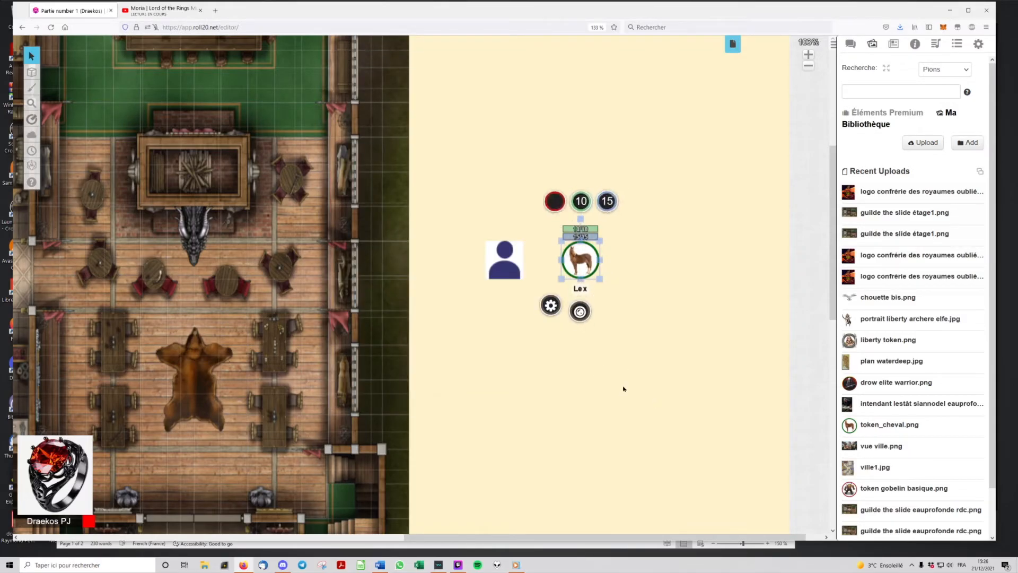
# Edit Lex's journal entry to use the selected horse token as its default token, save the changes, and close the sheet.
pyautogui.click(894, 44)
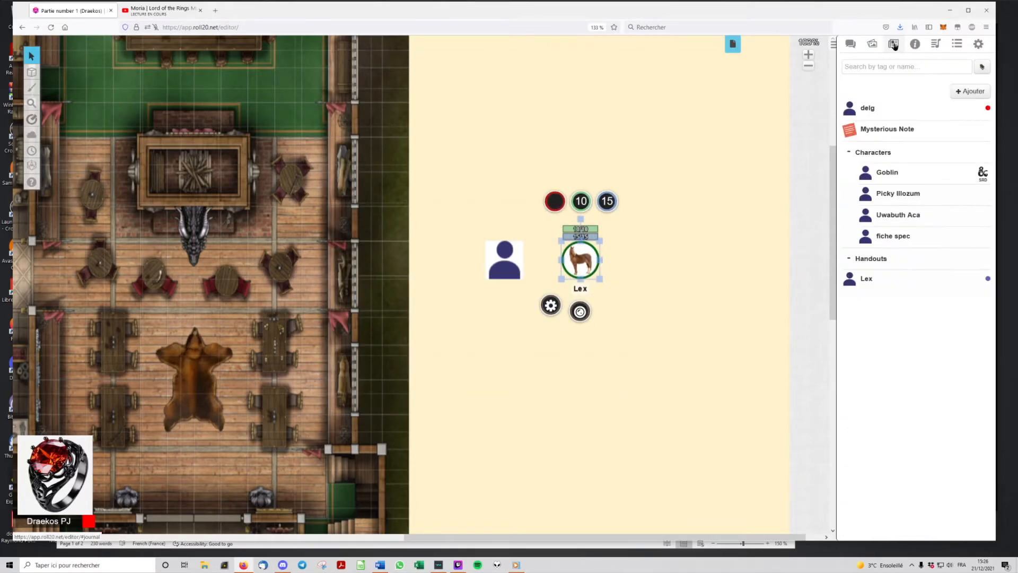
pyautogui.click(805, 184)
pyautogui.click(869, 280)
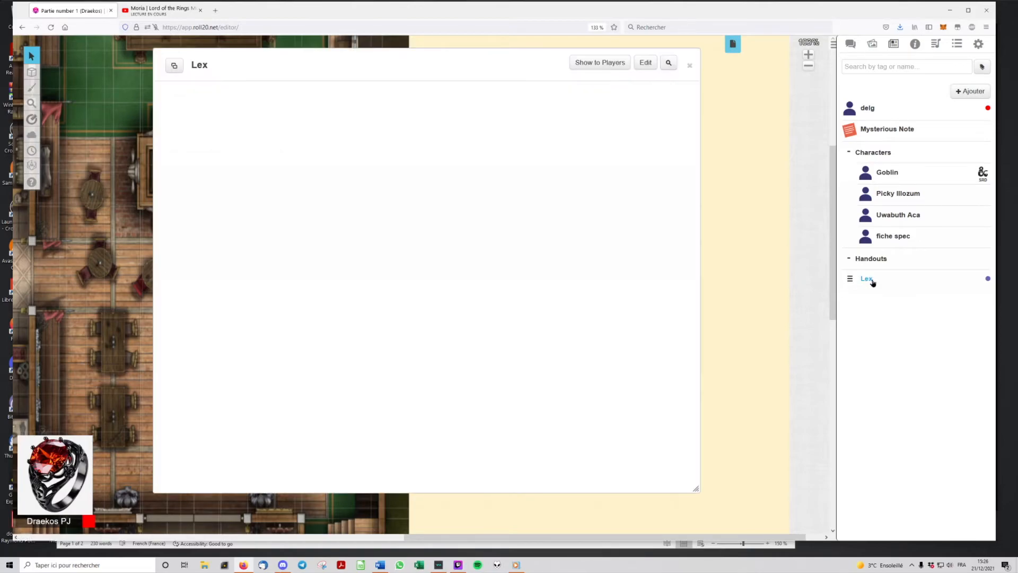
pyautogui.click(644, 63)
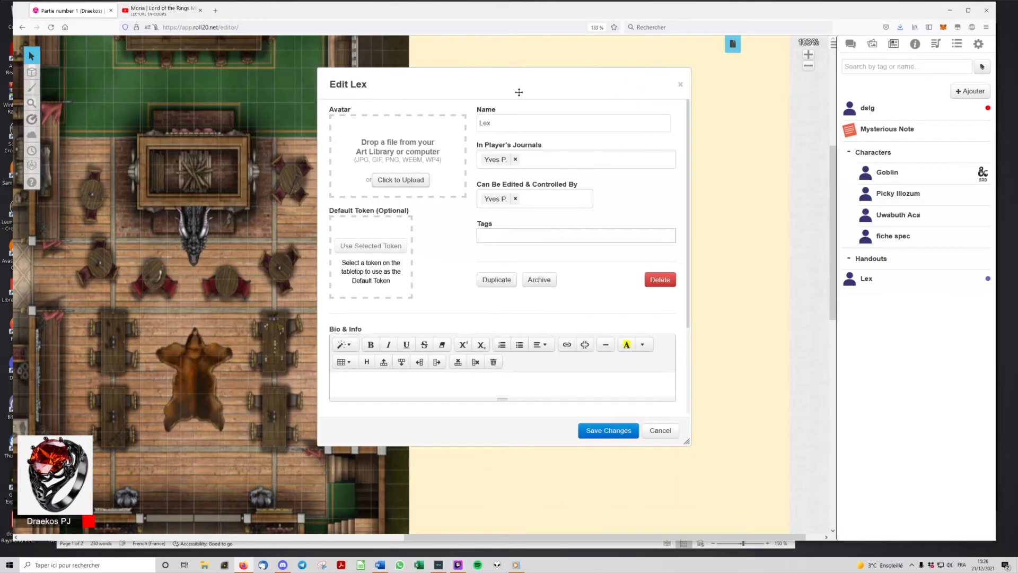
pyautogui.moveTo(472, 97); pyautogui.dragTo(296, 99)
pyautogui.click(579, 255)
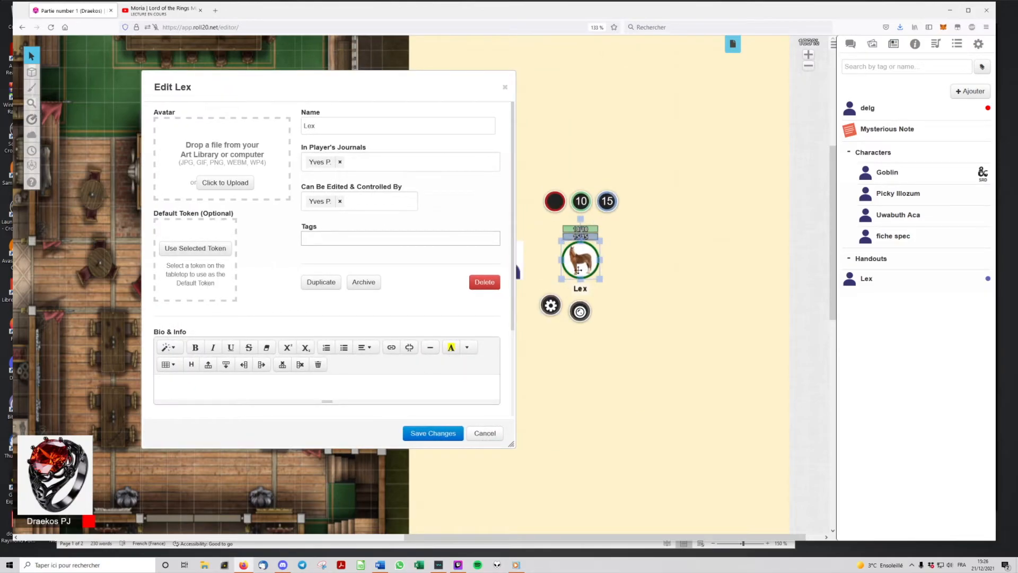
pyautogui.click(192, 257)
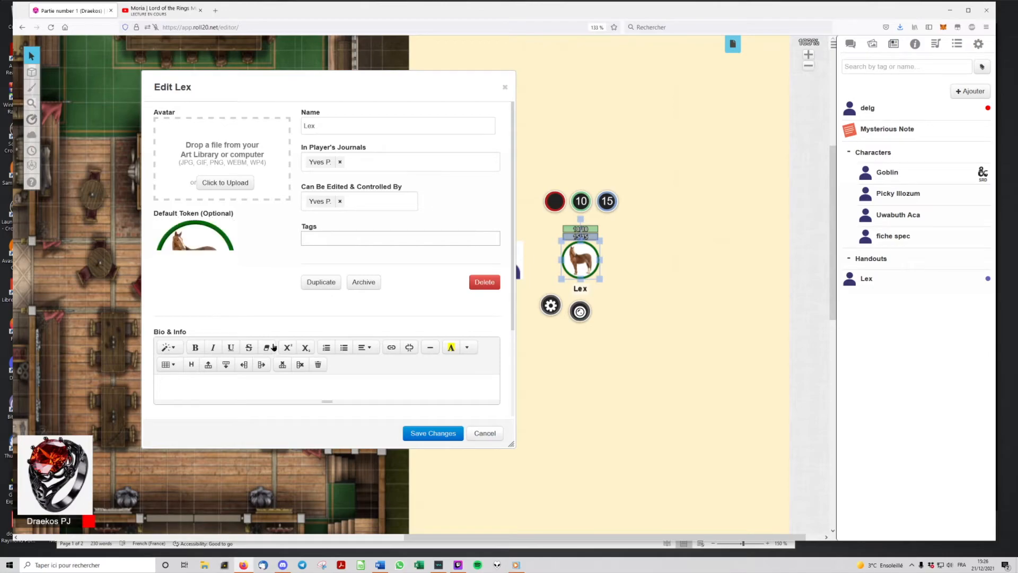
pyautogui.click(441, 432)
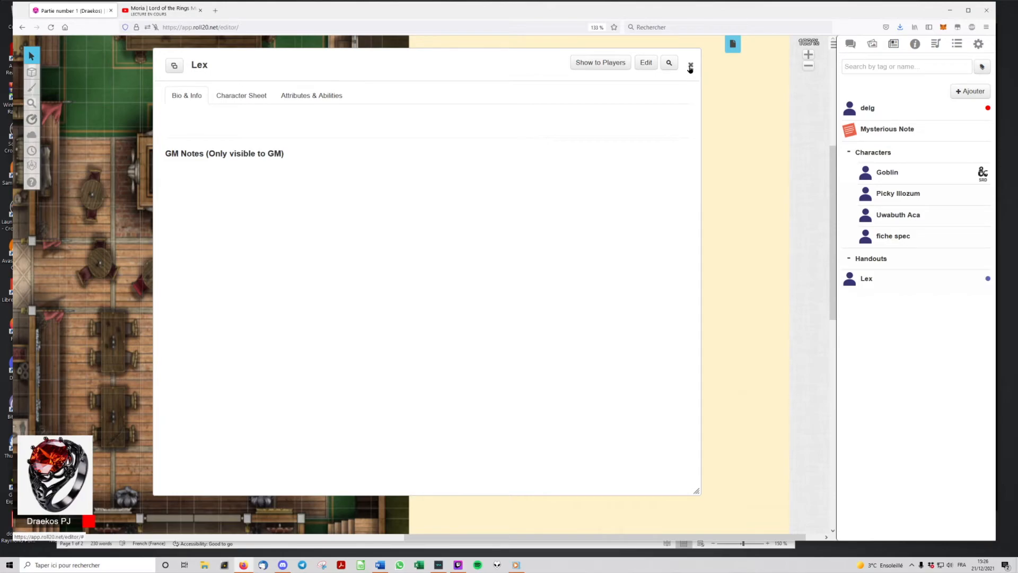
pyautogui.click(691, 66)
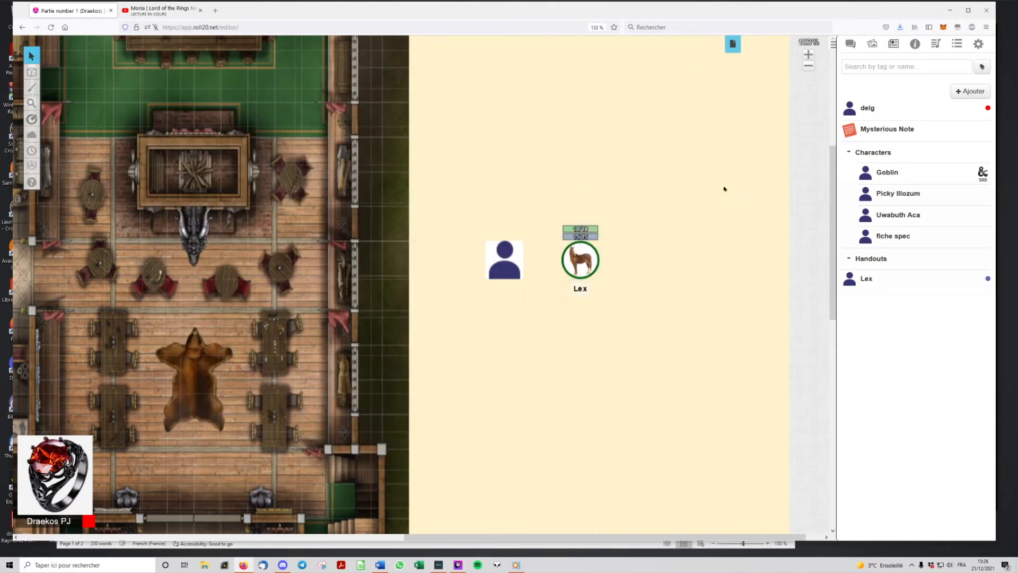
# Place a test token of Lex from the journal below the horse token and check its token settings.
pyautogui.click(587, 260)
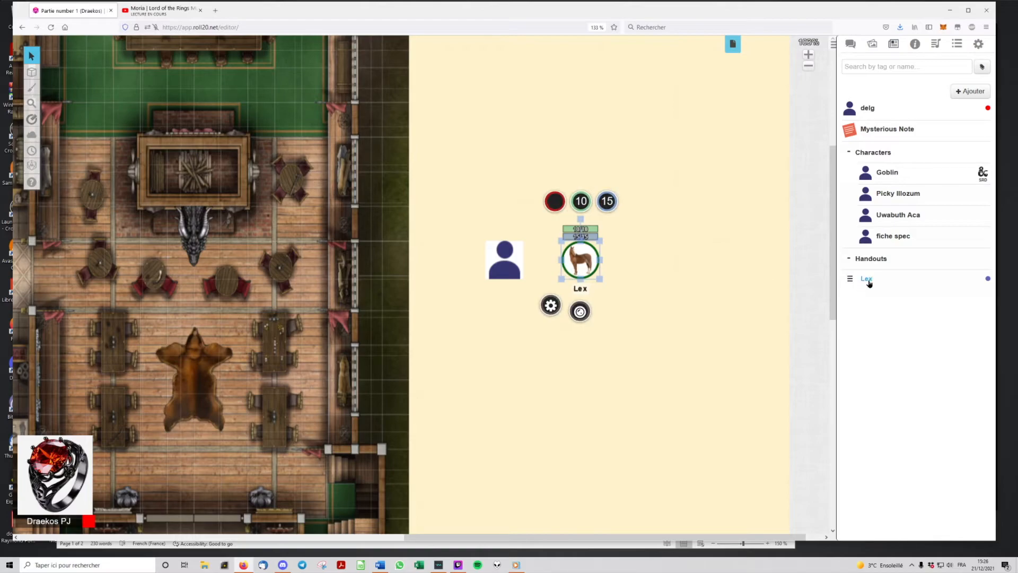
pyautogui.moveTo(868, 283); pyautogui.dragTo(583, 378)
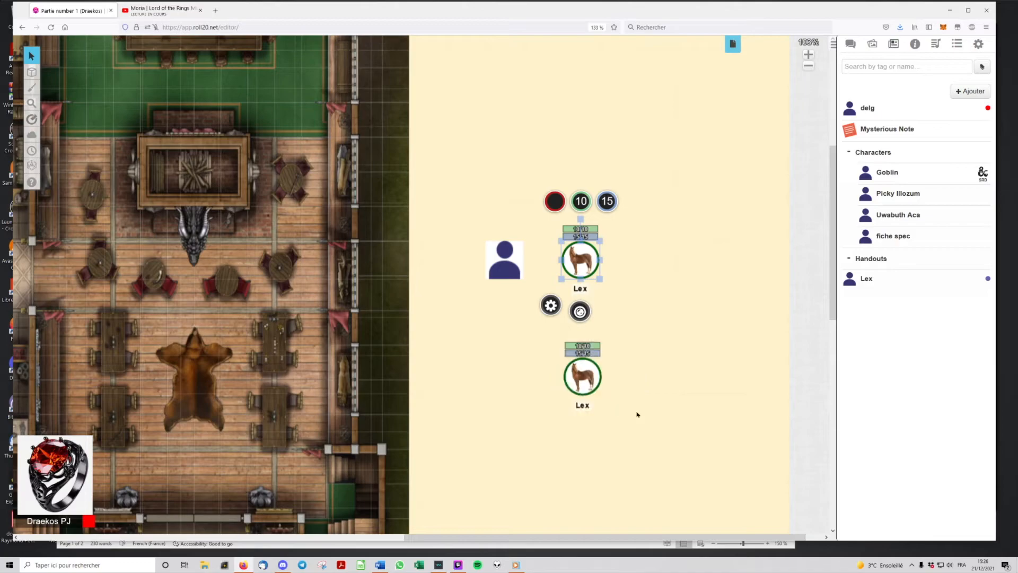
pyautogui.click(591, 385)
pyautogui.click(553, 422)
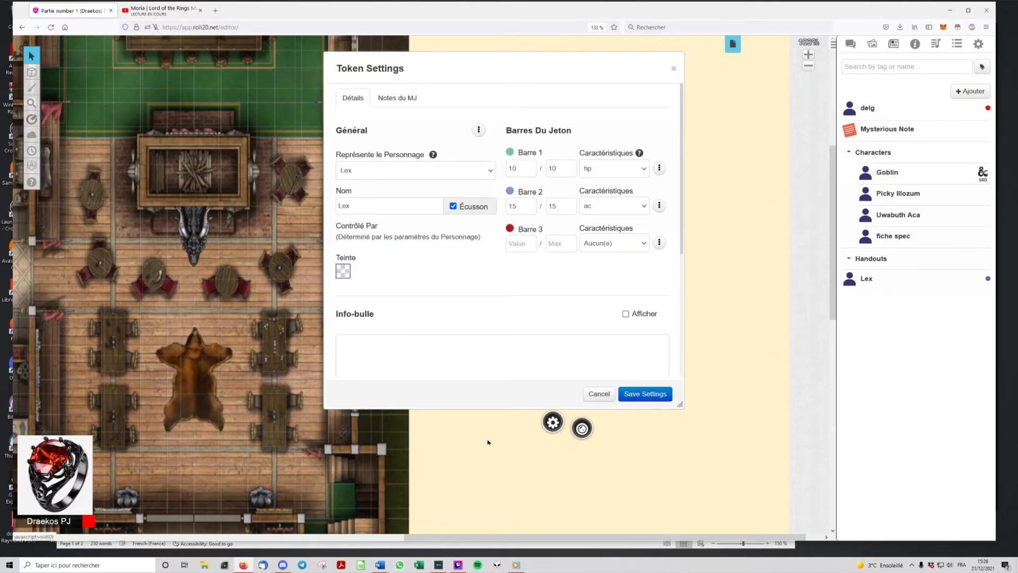
pyautogui.click(673, 68)
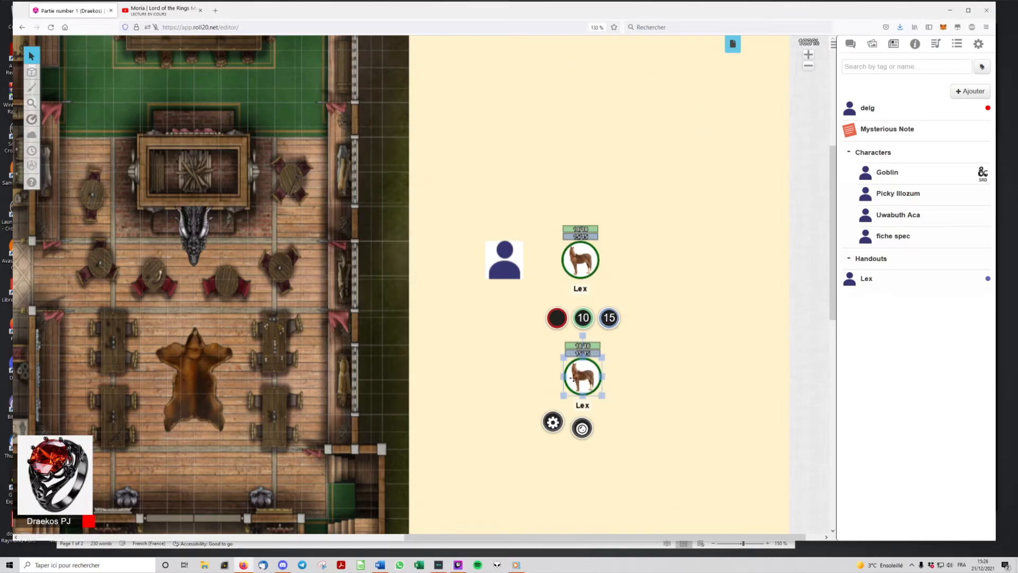
# Delete both Lex horse tokens from the page.
pyautogui.click(643, 378)
pyautogui.click(589, 372)
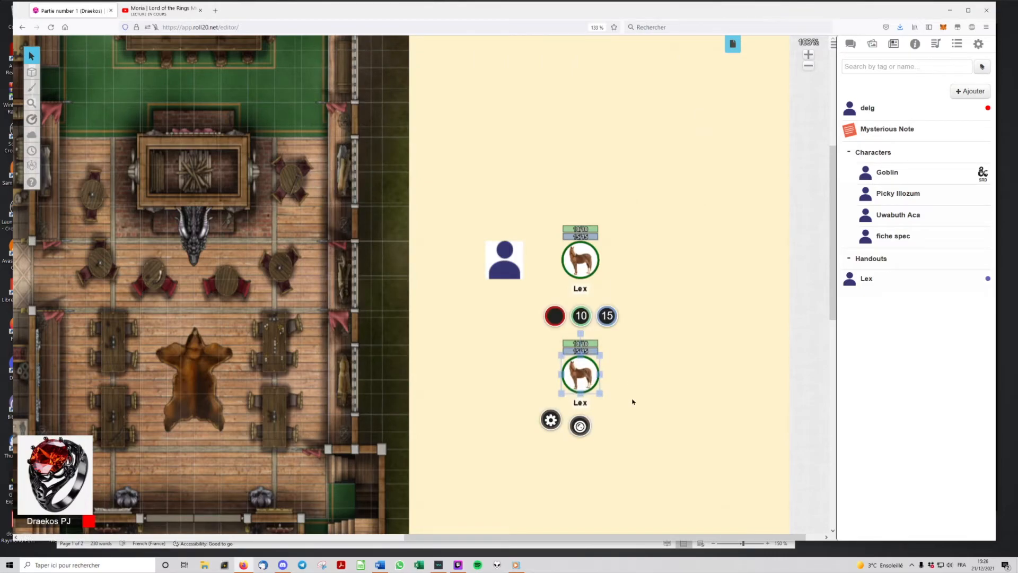
pyautogui.press('Delete')
pyautogui.click(580, 260)
pyautogui.press('Delete')
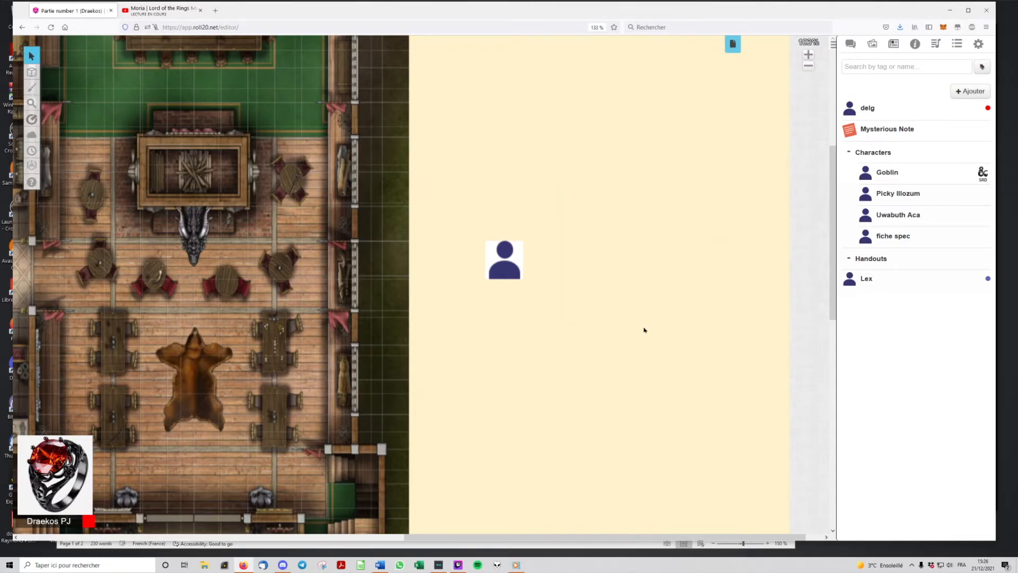
# Edit Lex's journal entry to use token_cheval.png from the art library as its avatar, save the changes, and return to the journal list.
pyautogui.click(855, 285)
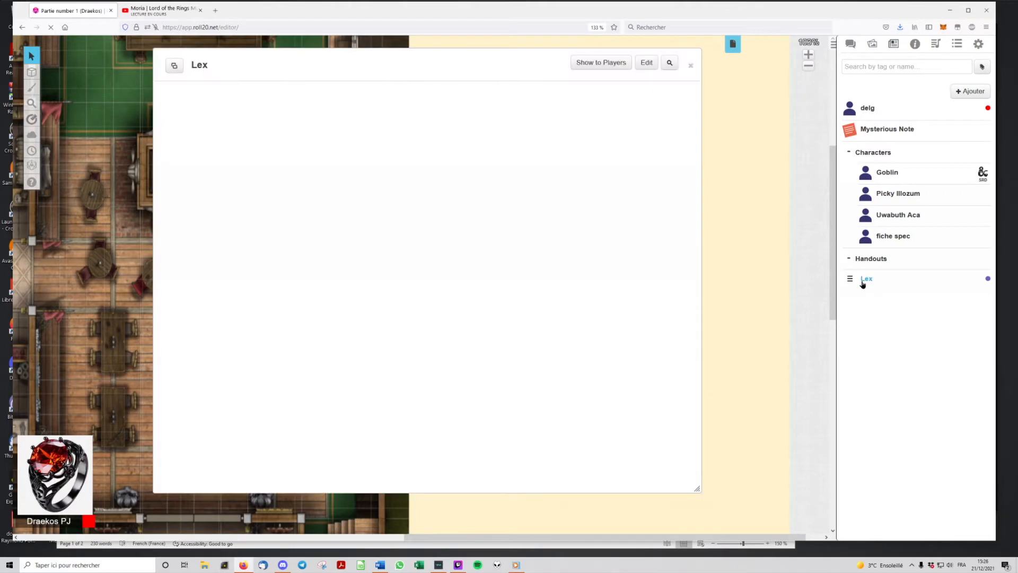
pyautogui.click(647, 63)
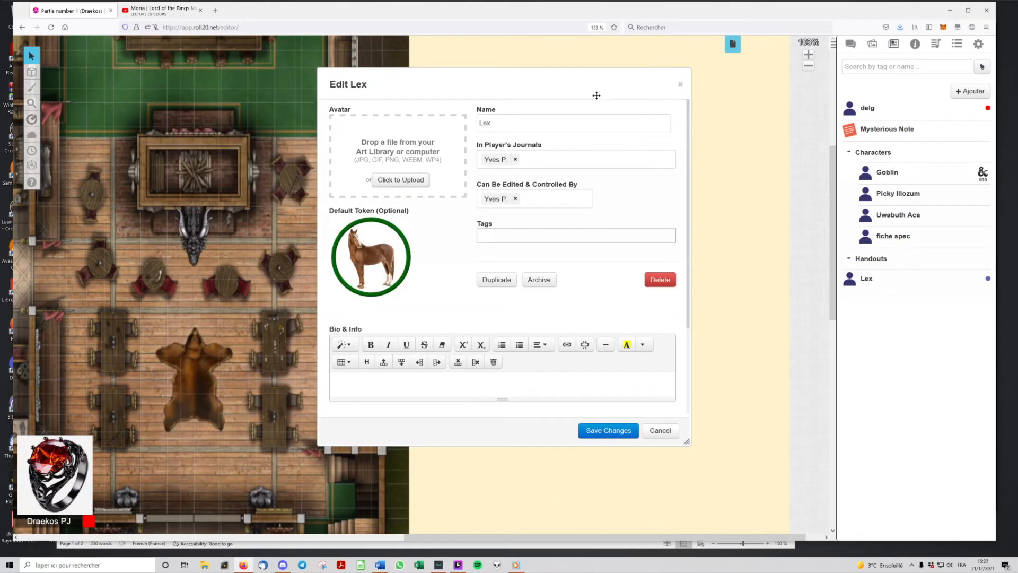
pyautogui.moveTo(509, 87); pyautogui.dragTo(502, 82)
pyautogui.moveTo(407, 249)
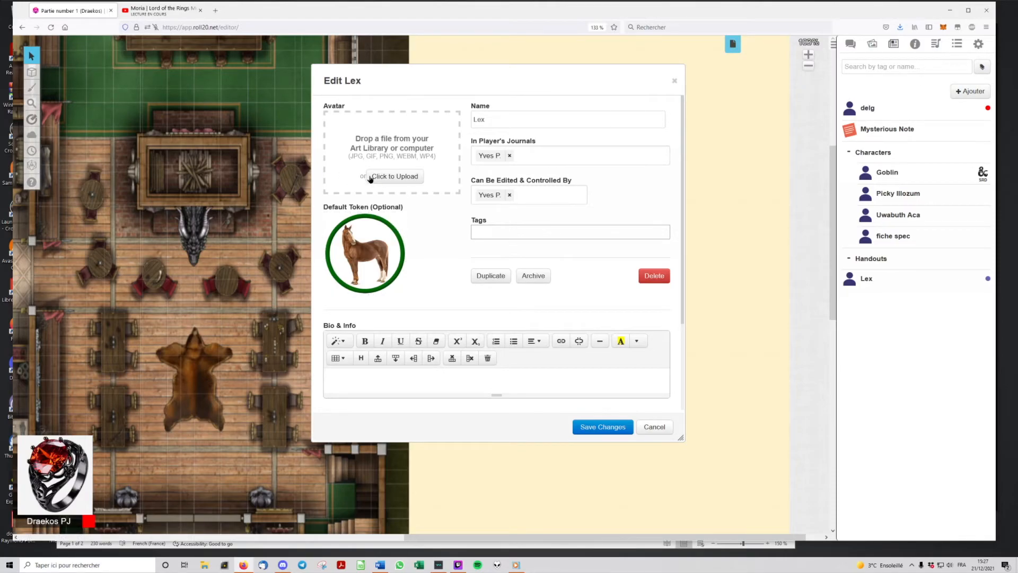
pyautogui.click(396, 179)
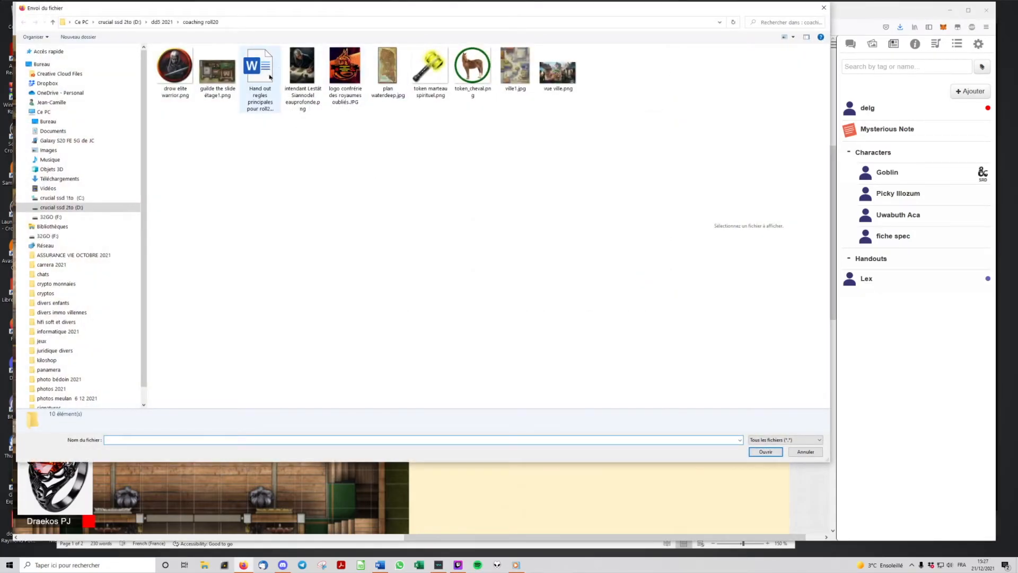
pyautogui.click(806, 452)
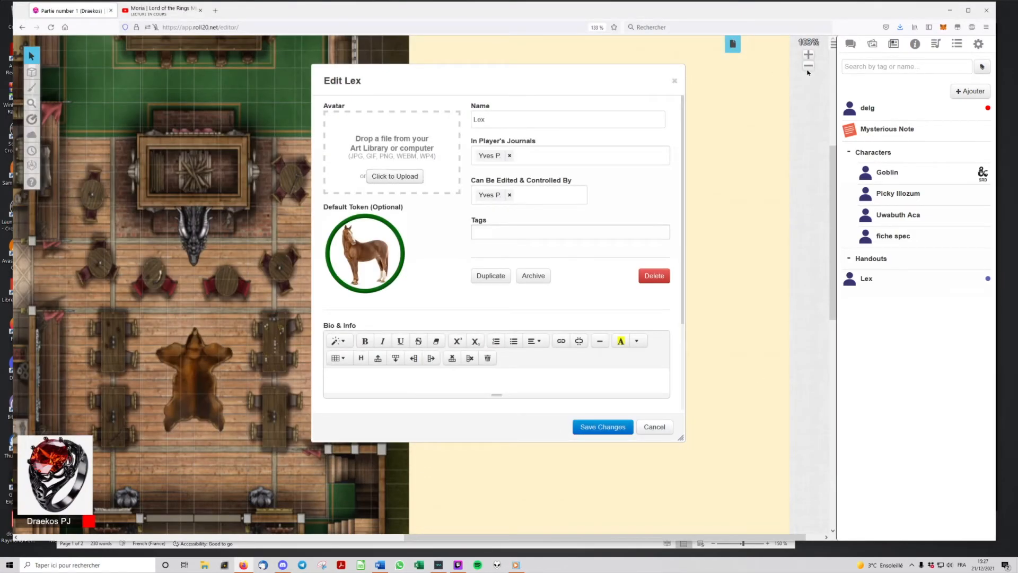
pyautogui.click(873, 44)
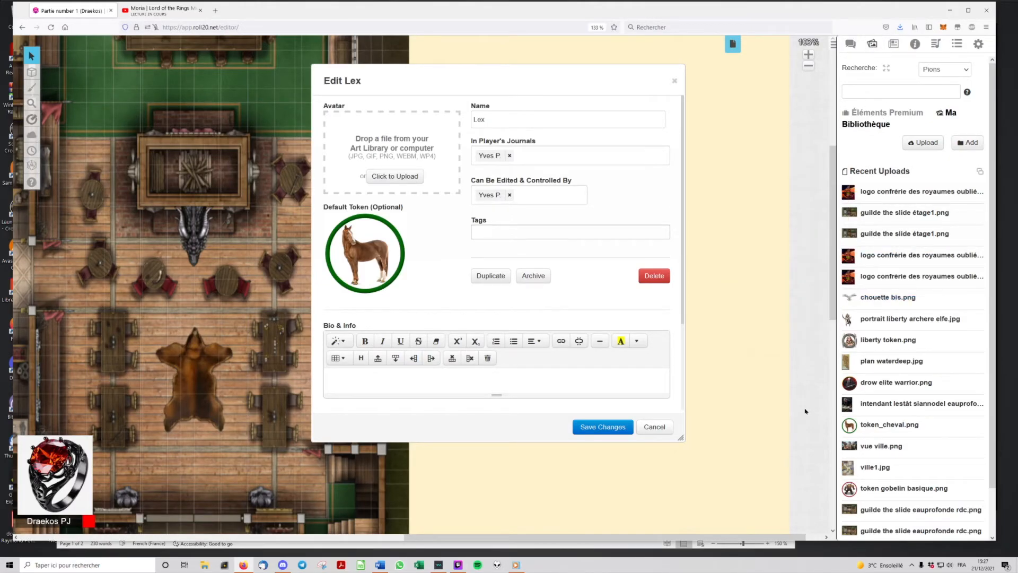
pyautogui.moveTo(876, 427); pyautogui.dragTo(441, 146)
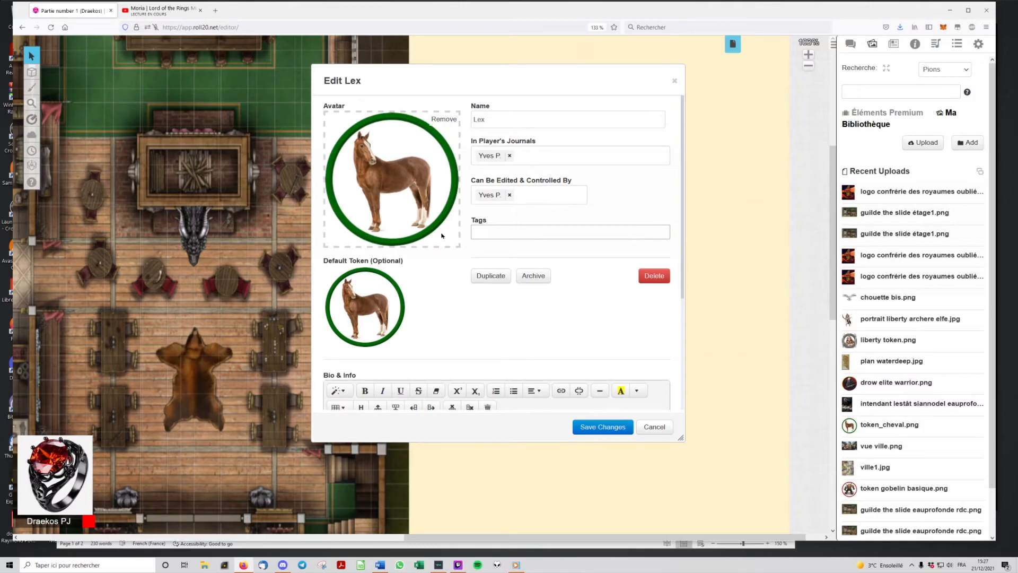
pyautogui.click(615, 428)
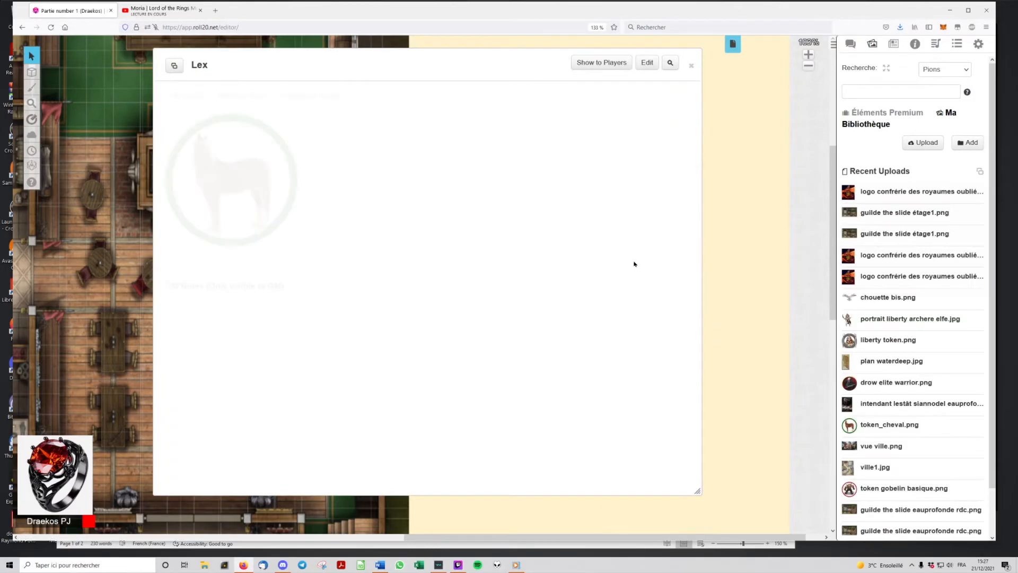
pyautogui.click(692, 66)
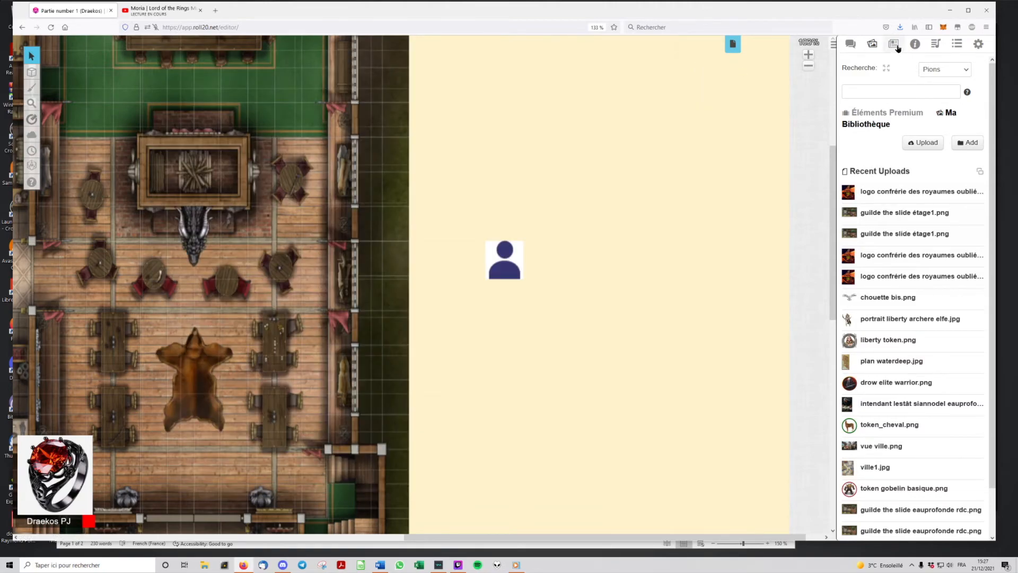
pyautogui.click(894, 45)
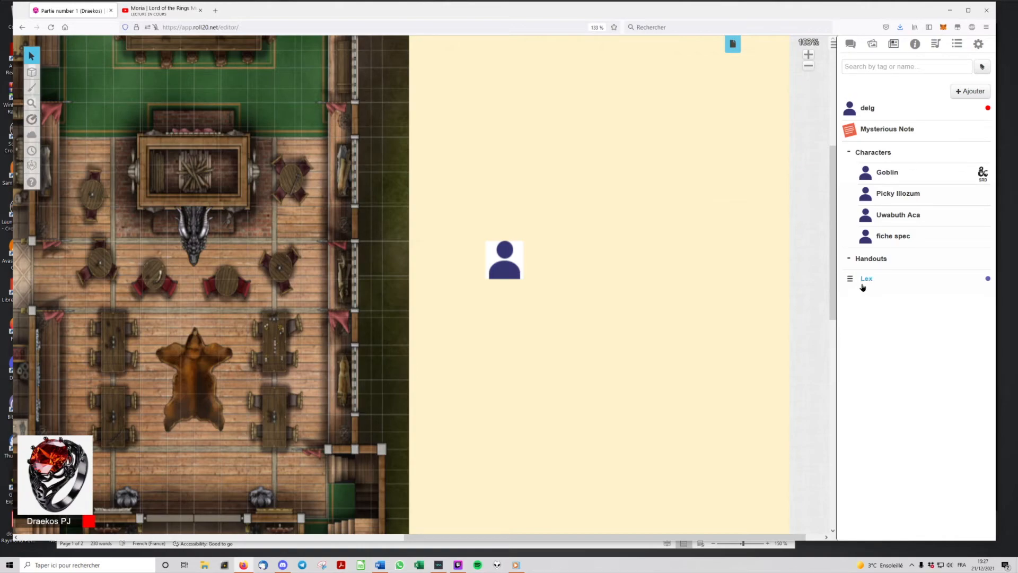
# Switch from the guild map to the page "la ville de l'aventure" and shift the browser window slightly to the right.
pyautogui.scroll(-3, 374, 255)
pyautogui.scroll(-5, 373, 254)
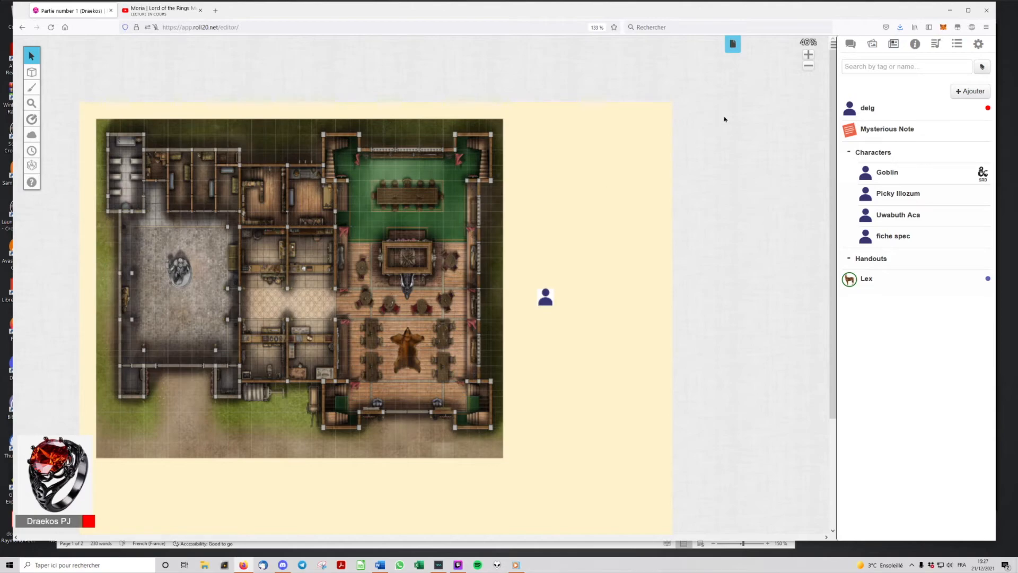
pyautogui.click(732, 42)
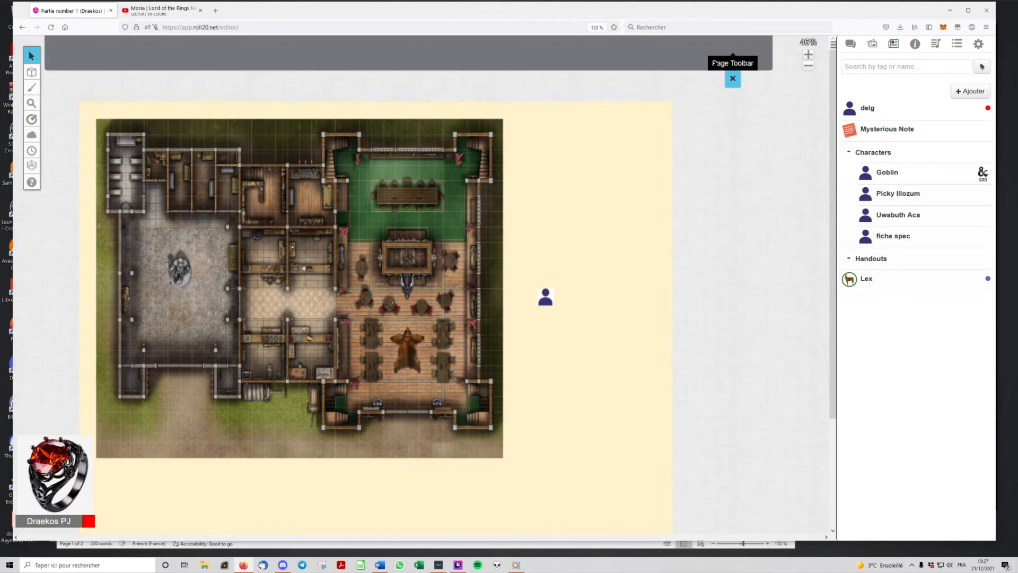
pyautogui.moveTo(335, 76)
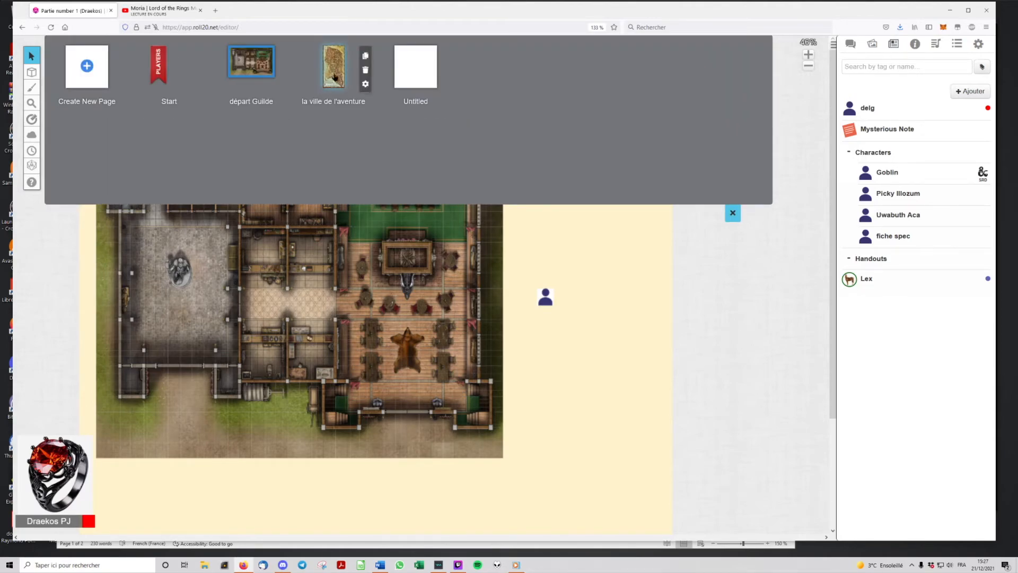
pyautogui.click(334, 77)
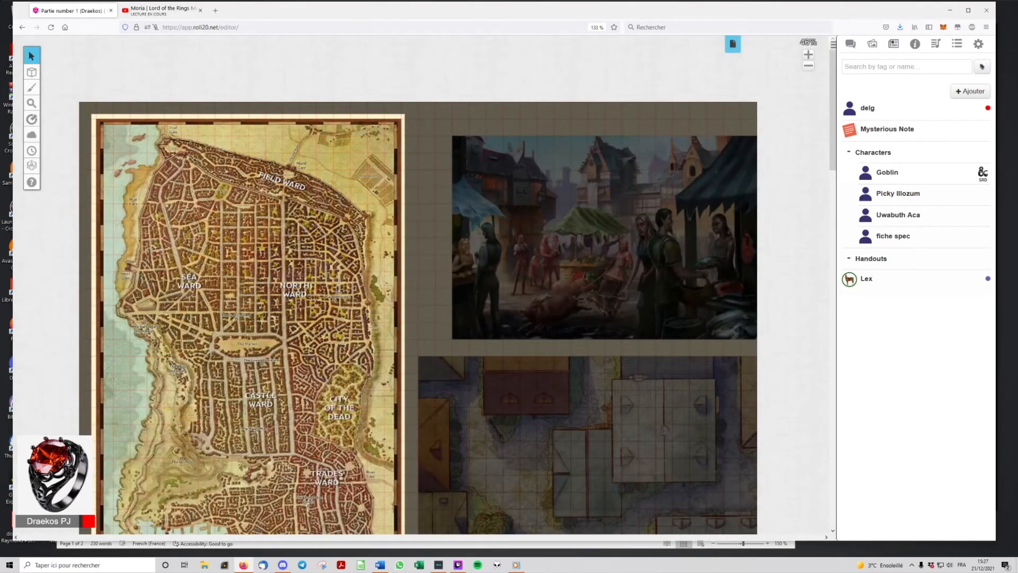
pyautogui.scroll(-2, 621, 206)
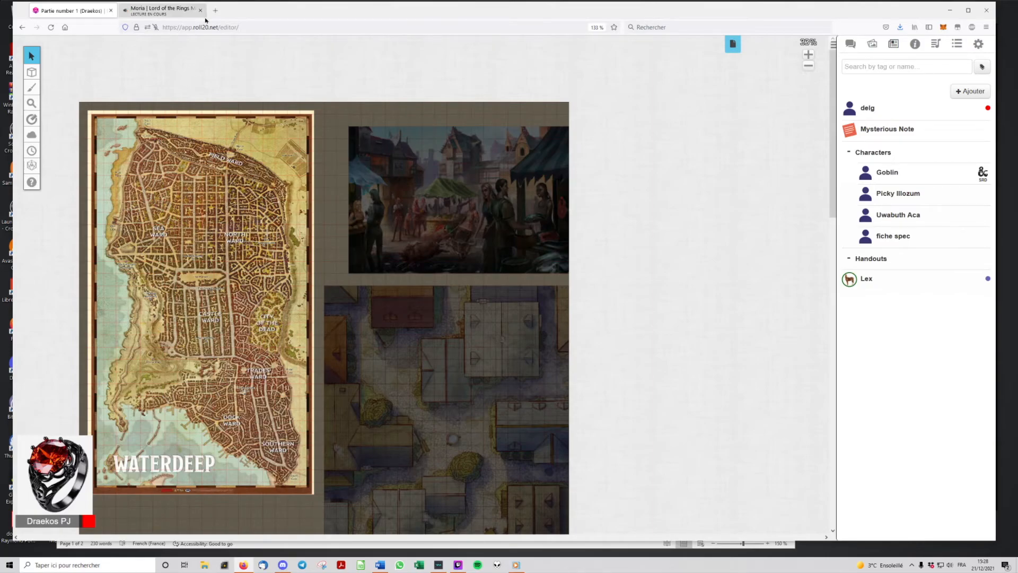
pyautogui.moveTo(245, 7); pyautogui.dragTo(285, 7)
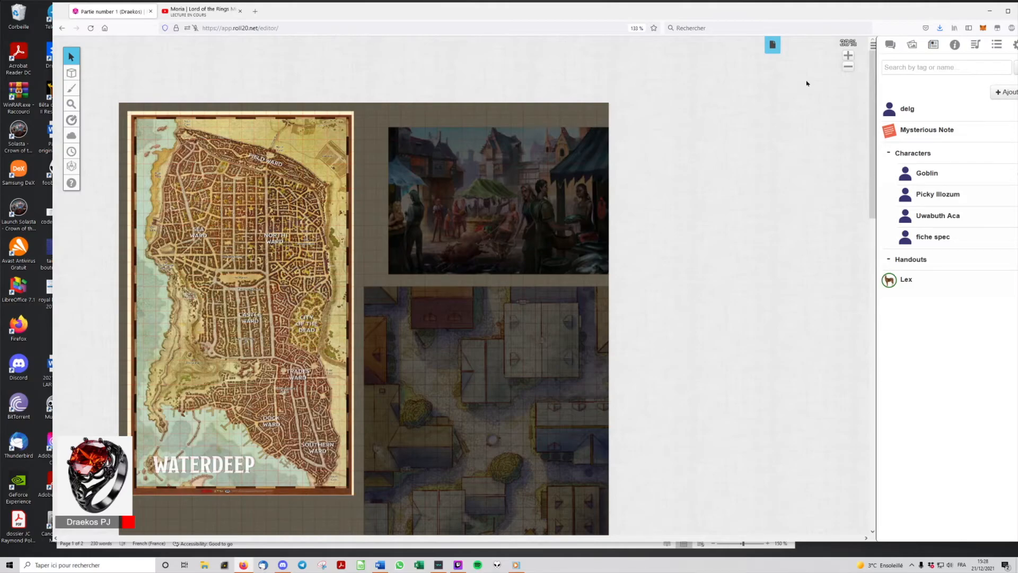
pyautogui.click(849, 66)
pyautogui.click(848, 66)
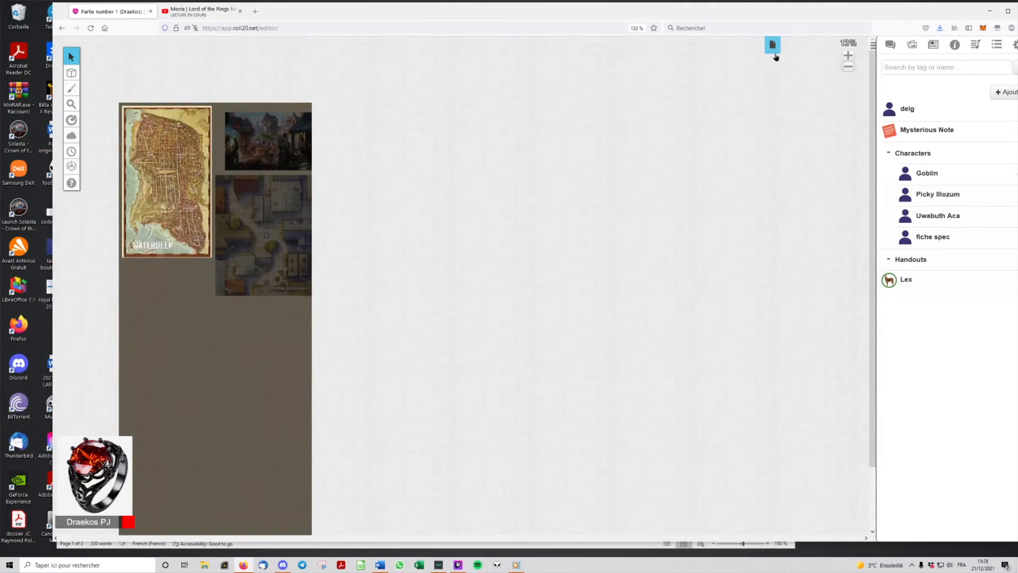
# Turn off the standard fog of war for the page "la ville de l'aventure" and save its settings despite the large dimensions.
pyautogui.click(772, 45)
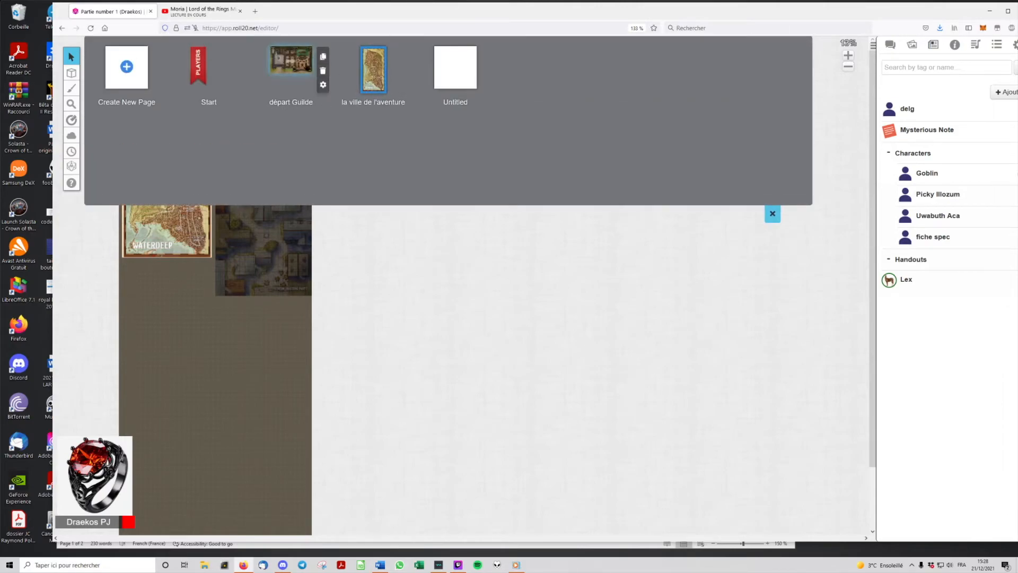
pyautogui.moveTo(392, 66)
pyautogui.click(405, 85)
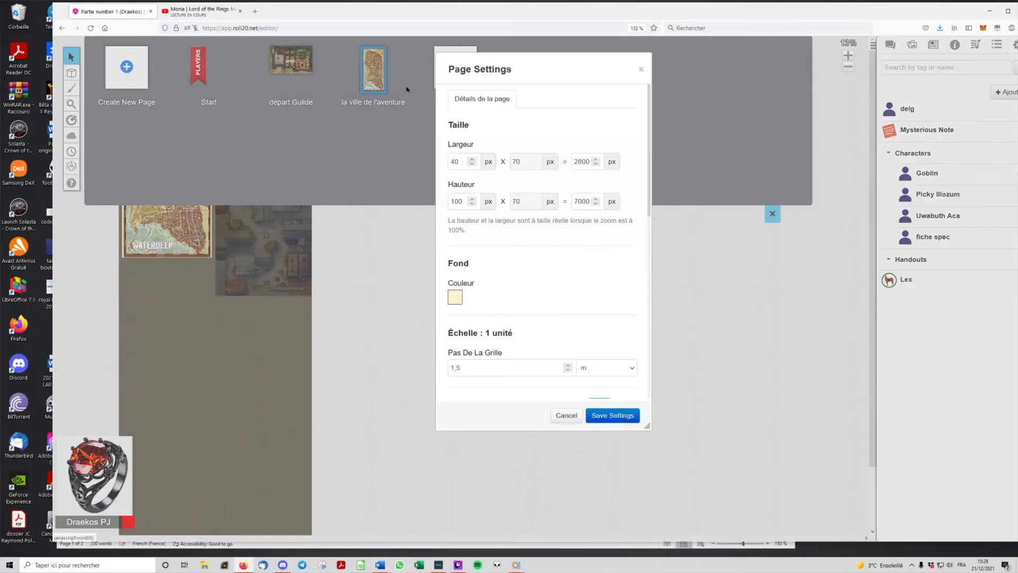
pyautogui.scroll(-8, 536, 228)
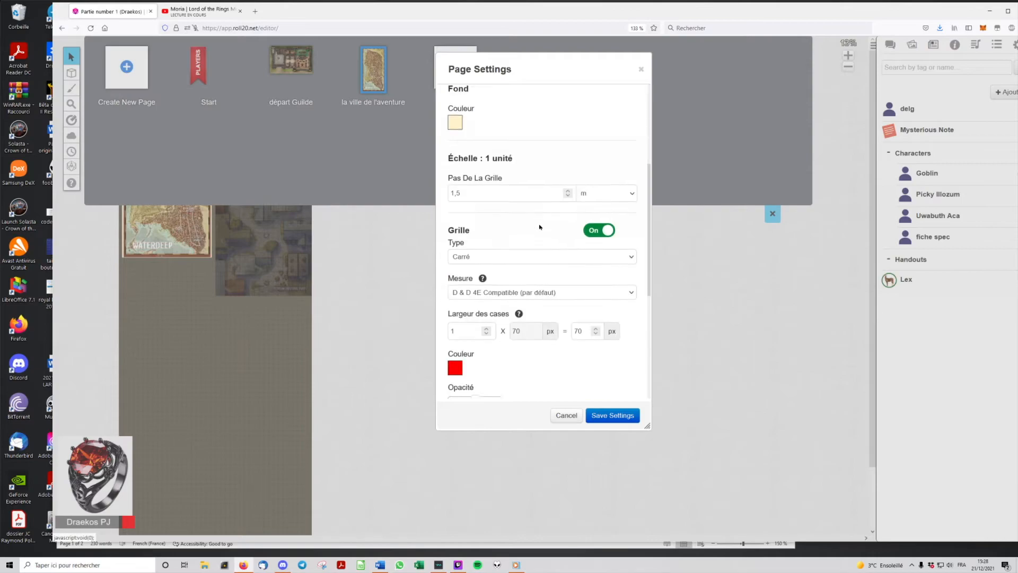
pyautogui.click(590, 225)
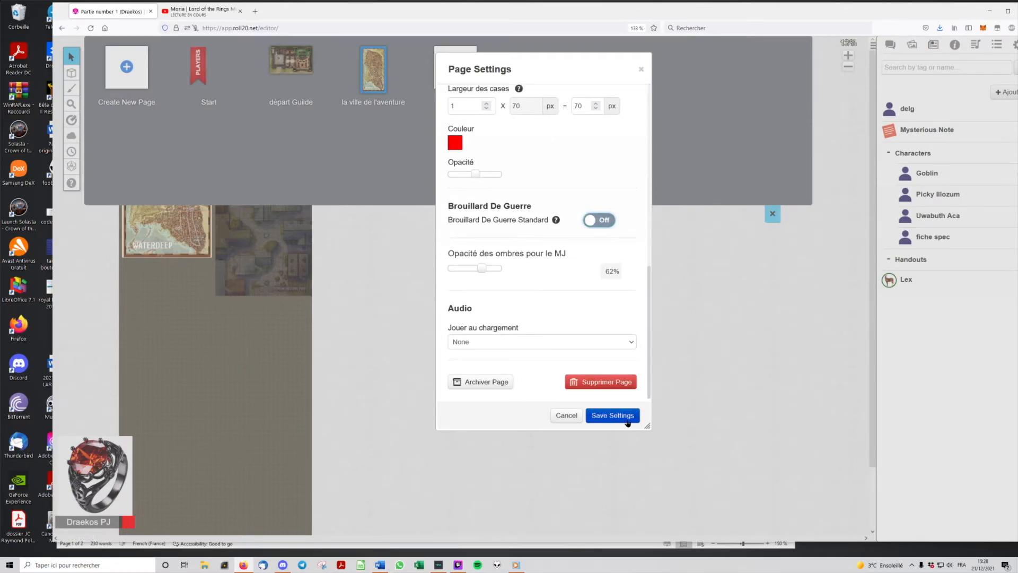
pyautogui.click(629, 420)
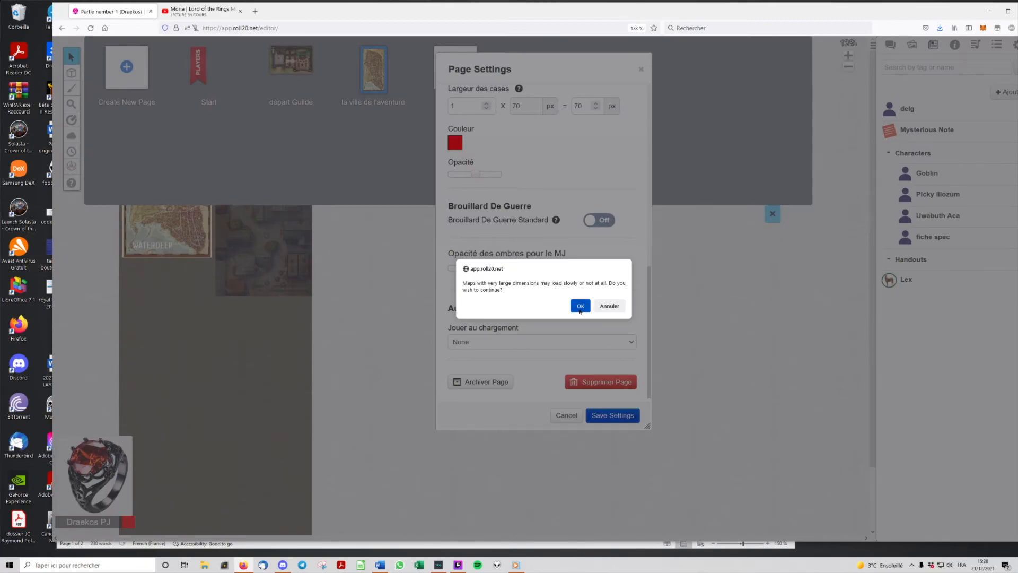
pyautogui.click(580, 306)
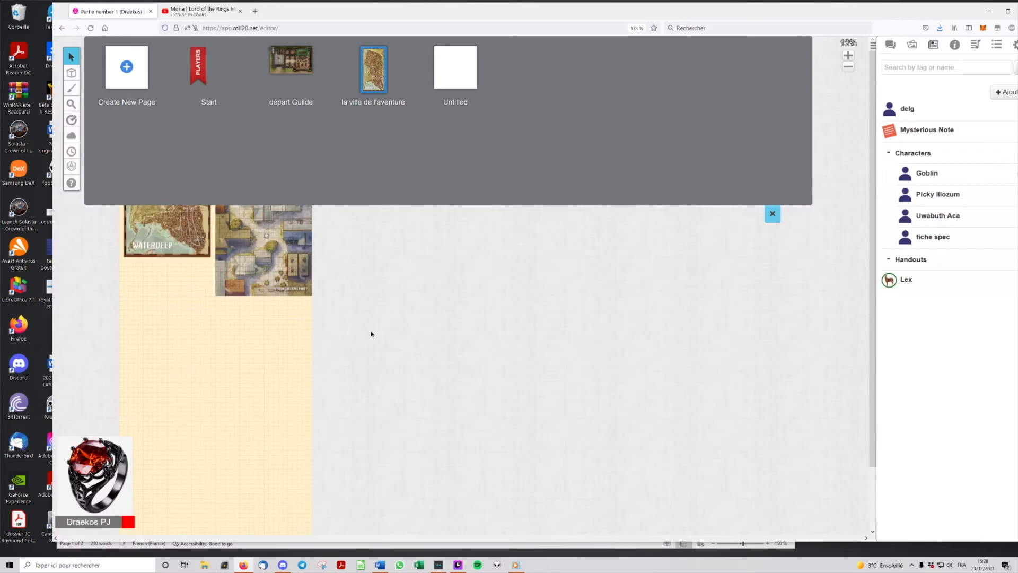
# Set the height of the page "la ville de l'aventure" to 50 units, save the settings, and close the page list.
pyautogui.click(405, 85)
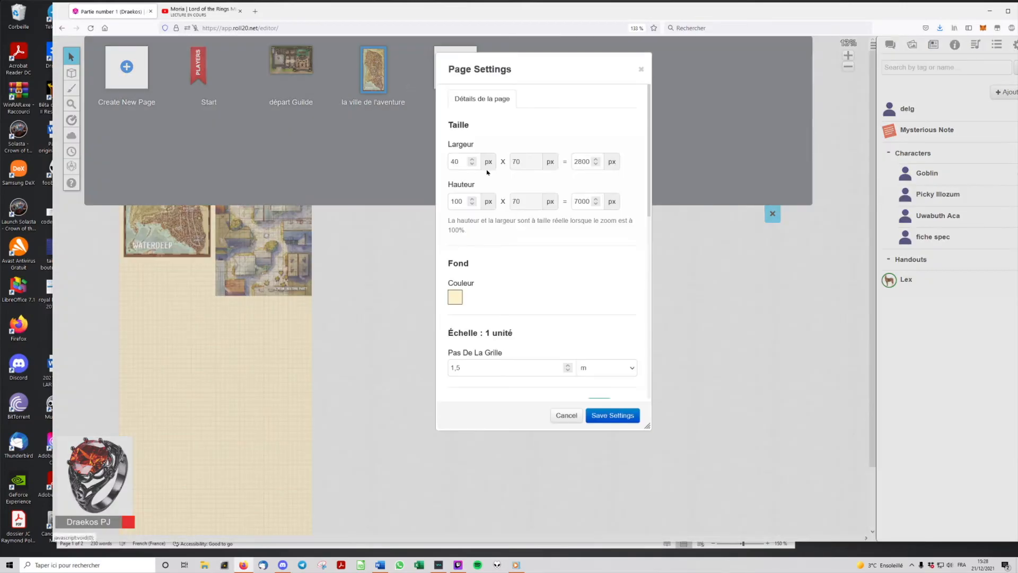
pyautogui.doubleClick(461, 202)
pyautogui.write('50')
pyautogui.click(629, 418)
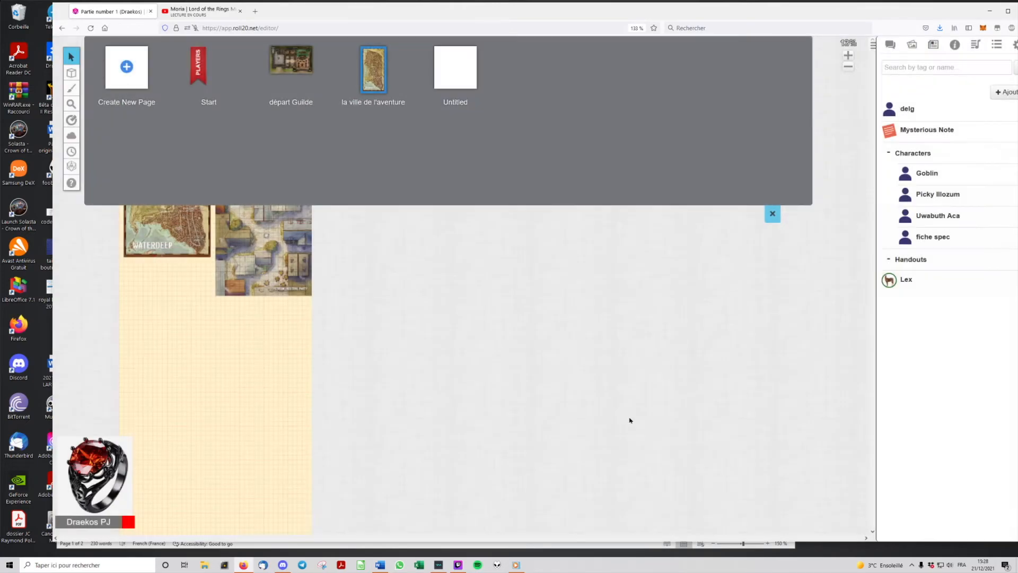
pyautogui.click(772, 213)
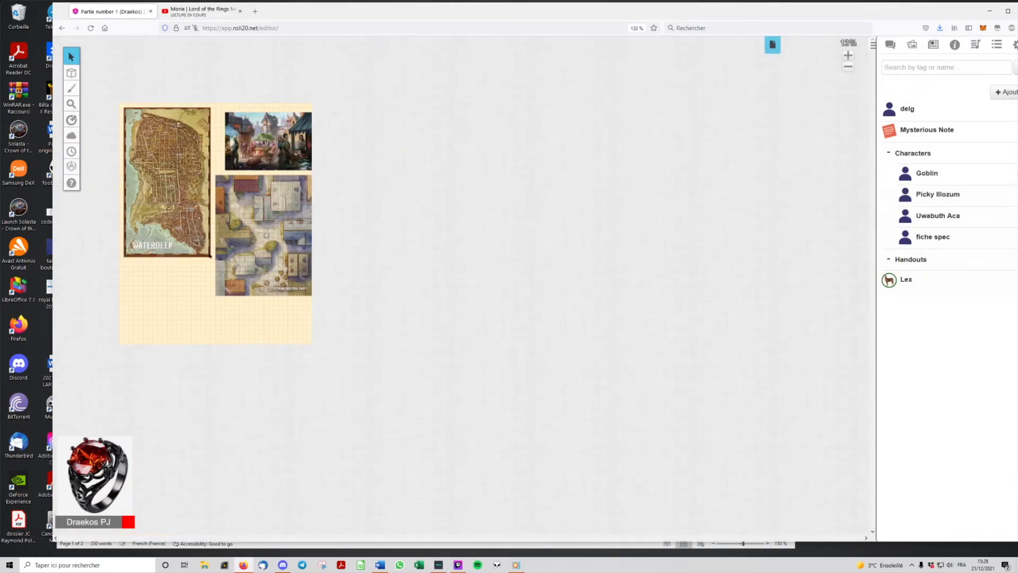
pyautogui.scroll(2, 202, 226)
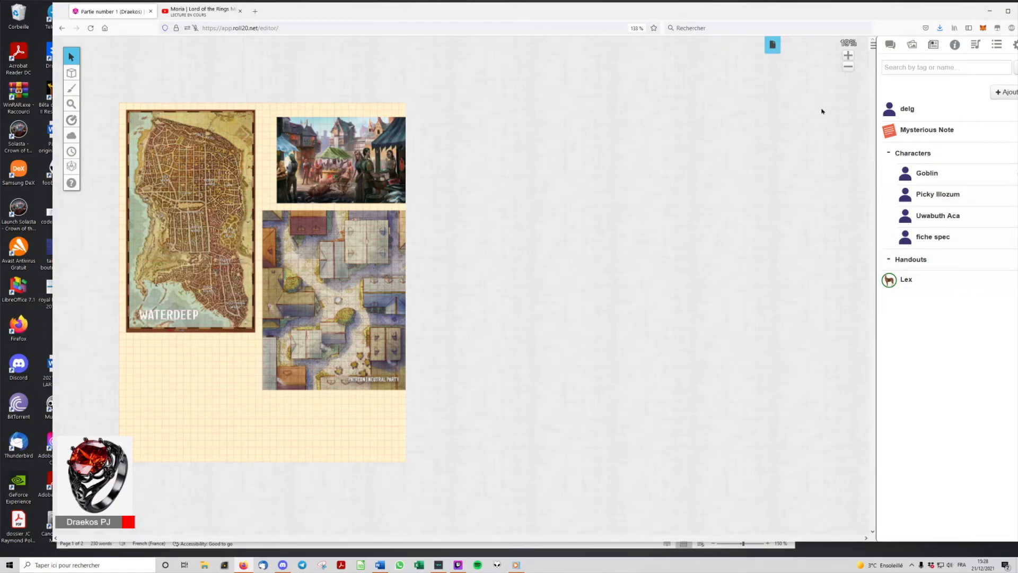
# Try to mask a rectangular zone covering parts of the Waterdeep plan and the town battle map, and activate fog of war for the page.
pyautogui.click(912, 46)
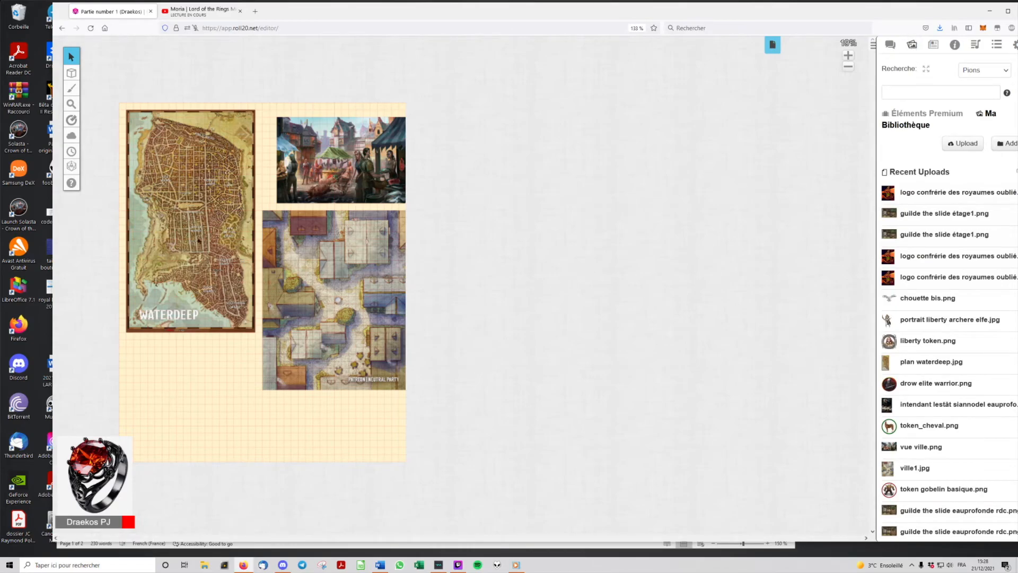
pyautogui.moveTo(71, 58)
pyautogui.moveTo(73, 136)
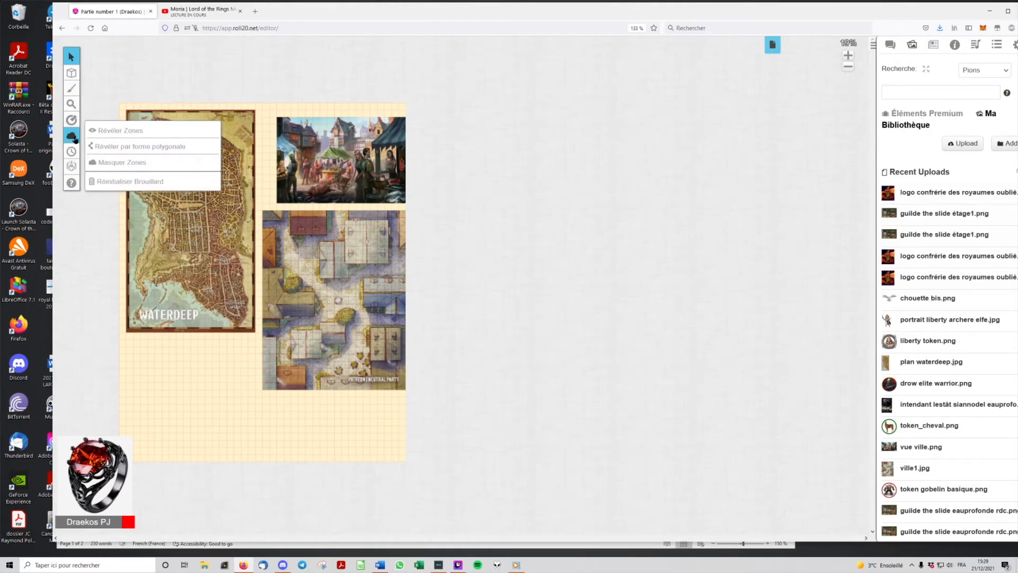
pyautogui.click(101, 163)
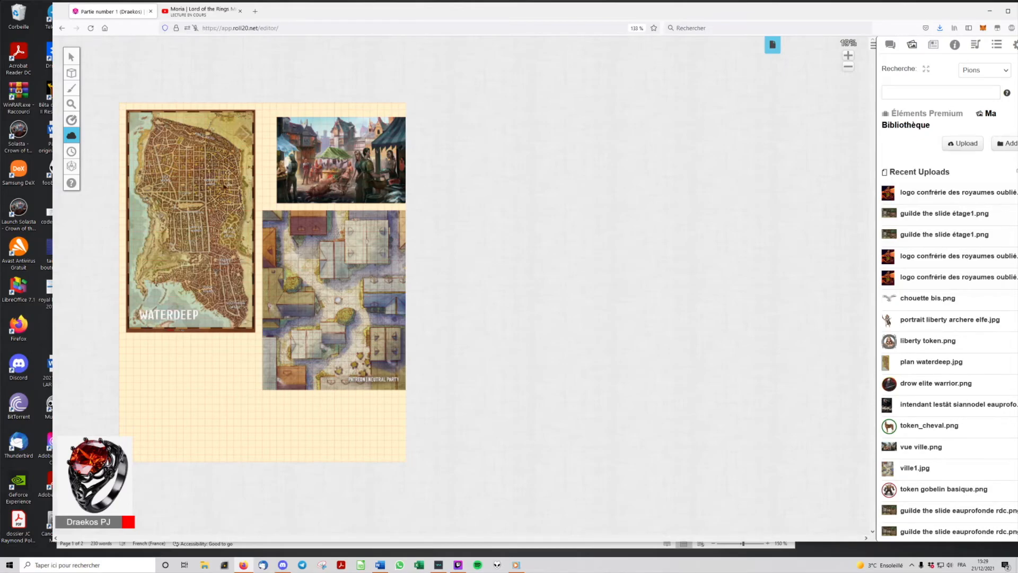
pyautogui.moveTo(72, 138)
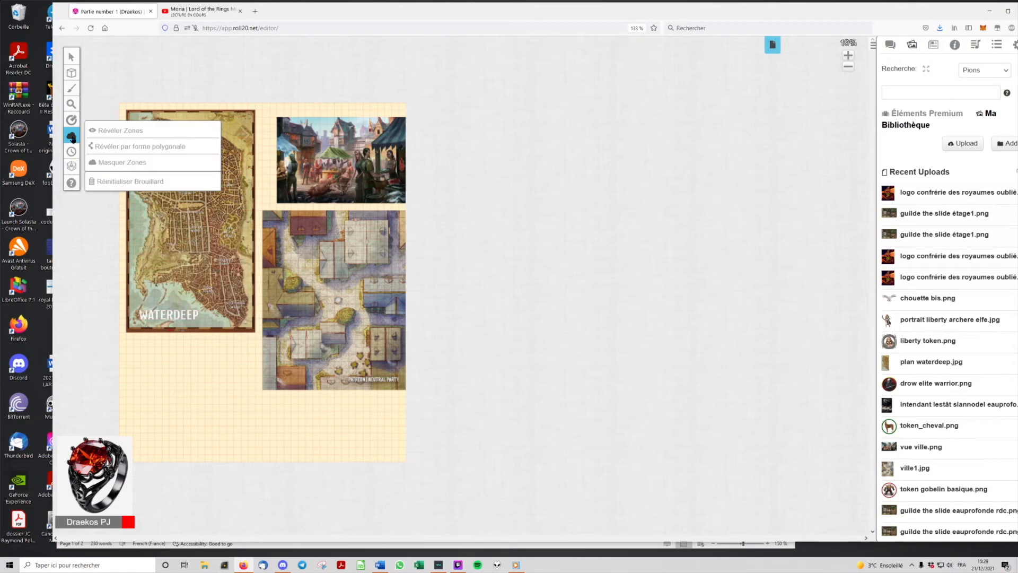
pyautogui.click(101, 164)
pyautogui.moveTo(165, 211); pyautogui.dragTo(398, 458)
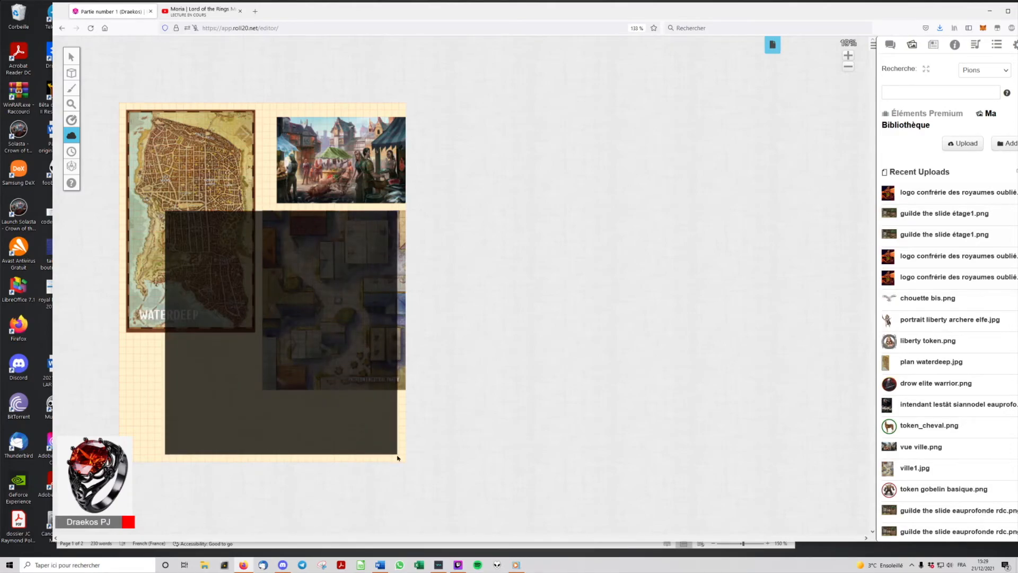
pyautogui.moveTo(398, 458); pyautogui.dragTo(395, 454)
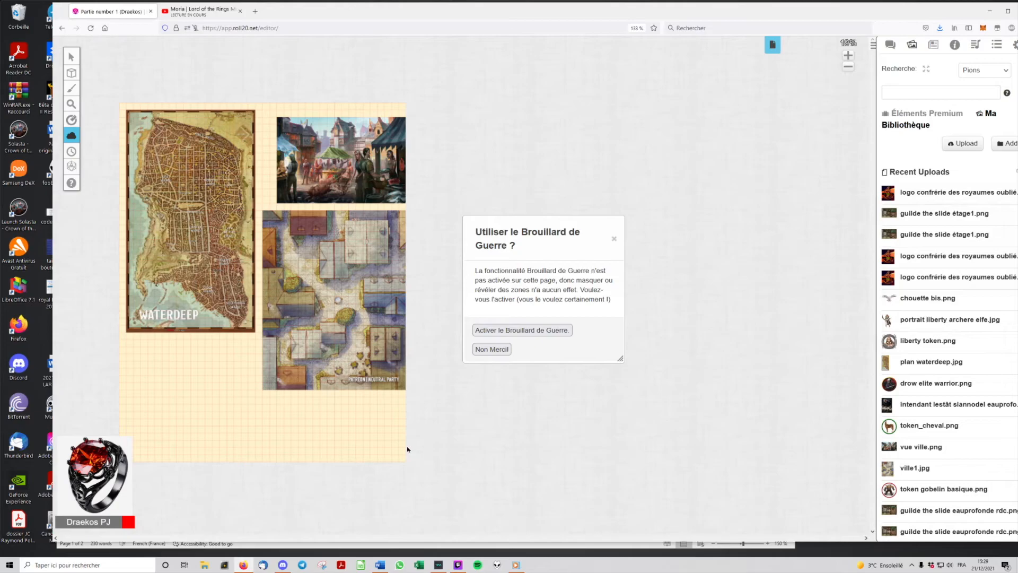
pyautogui.click(551, 331)
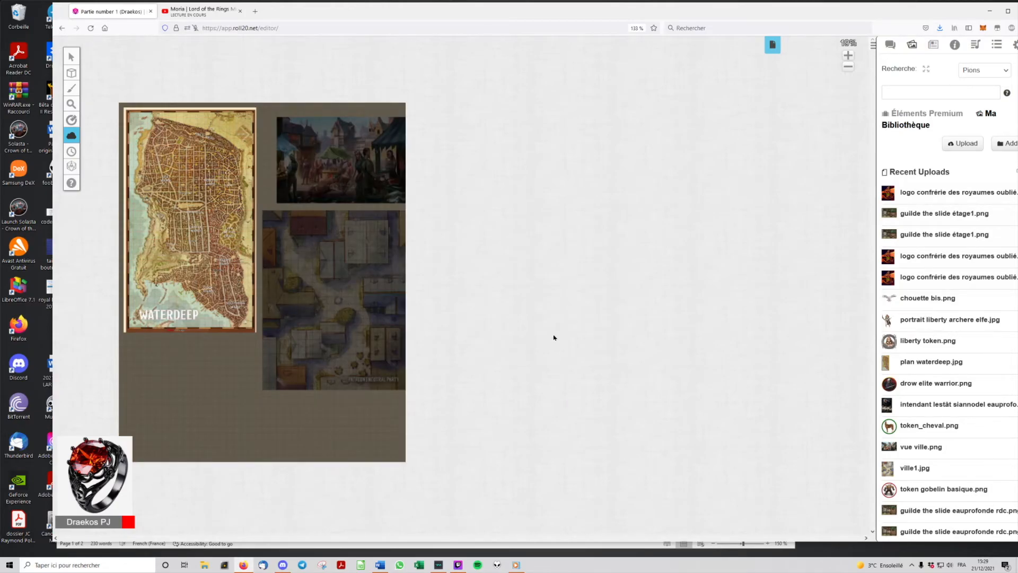
pyautogui.moveTo(71, 136)
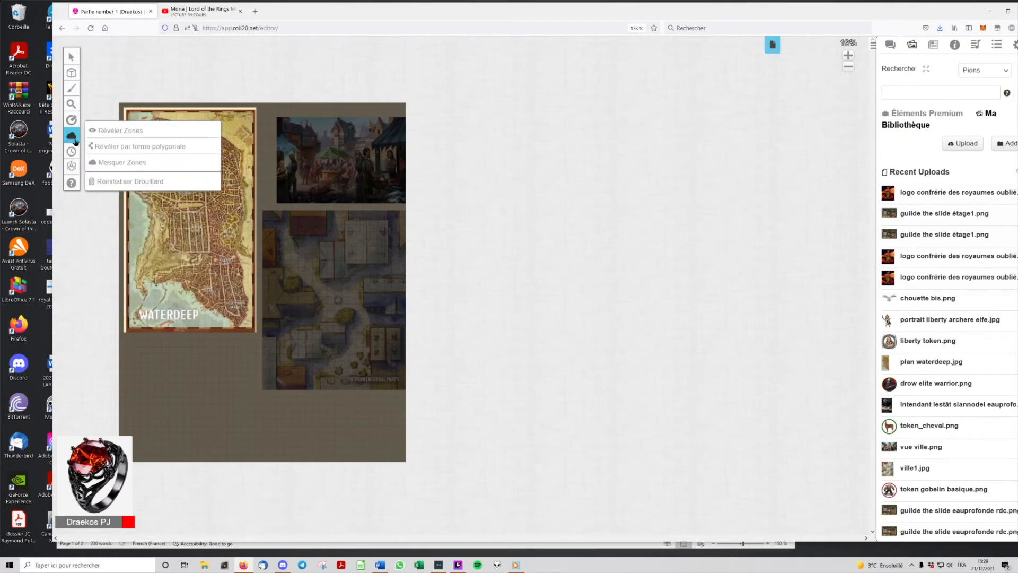
# Mask the rectangular zone covering the whole Waterdeep plan with fog of war.
pyautogui.click(101, 161)
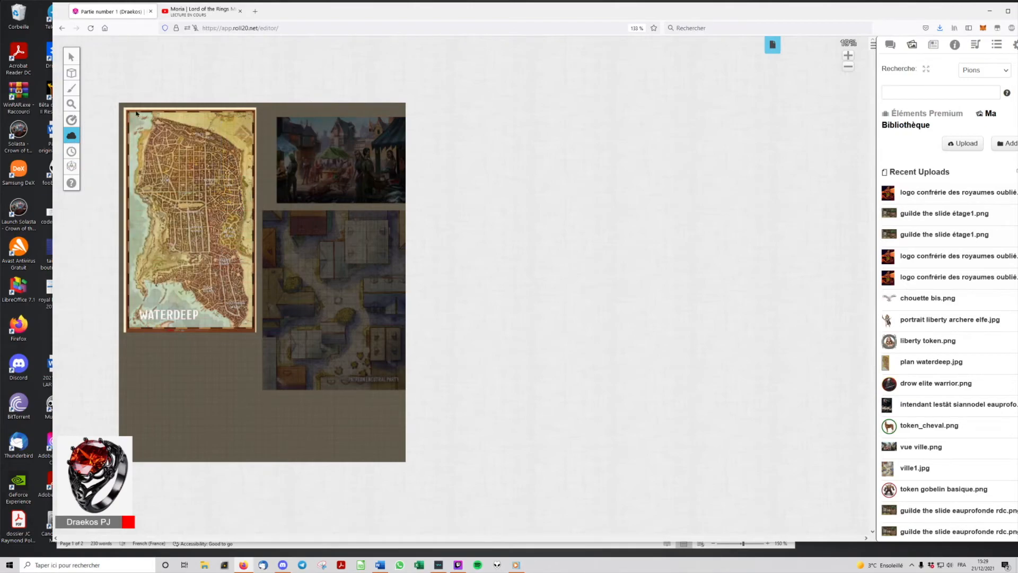
pyautogui.moveTo(122, 106); pyautogui.dragTo(250, 238)
pyautogui.moveTo(265, 290); pyautogui.dragTo(267, 341)
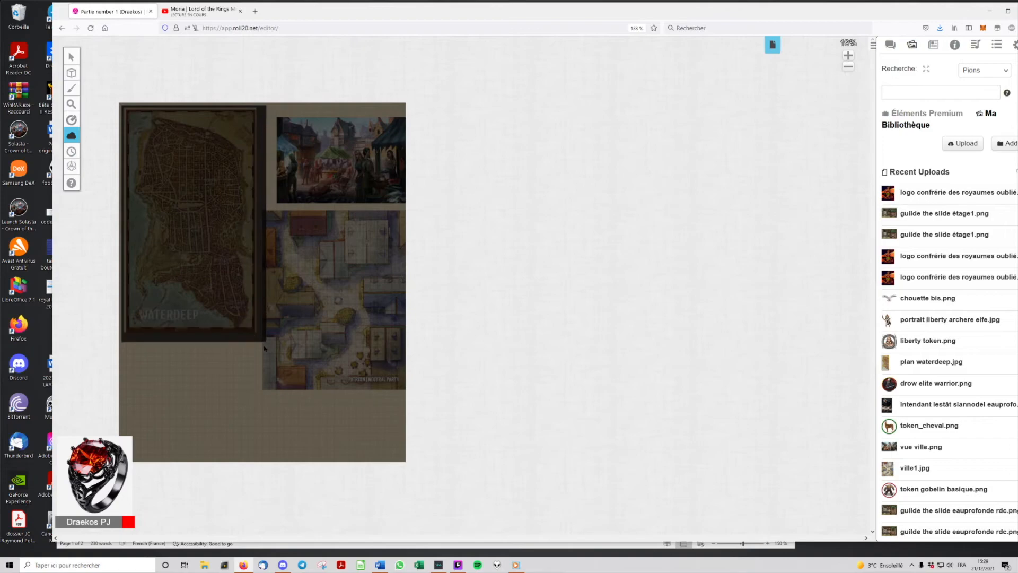
pyautogui.click(103, 132)
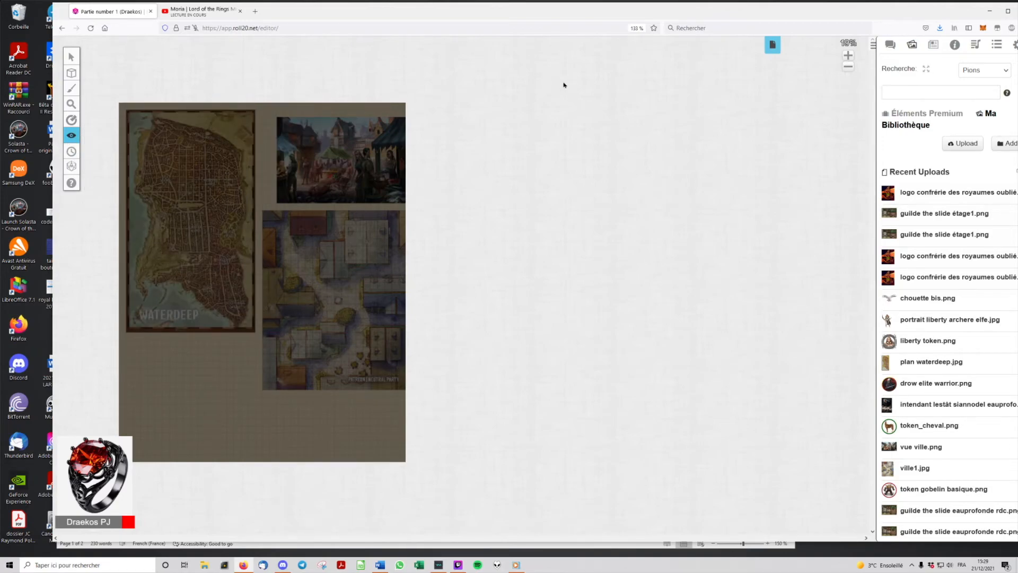
pyautogui.scroll(3, 296, 242)
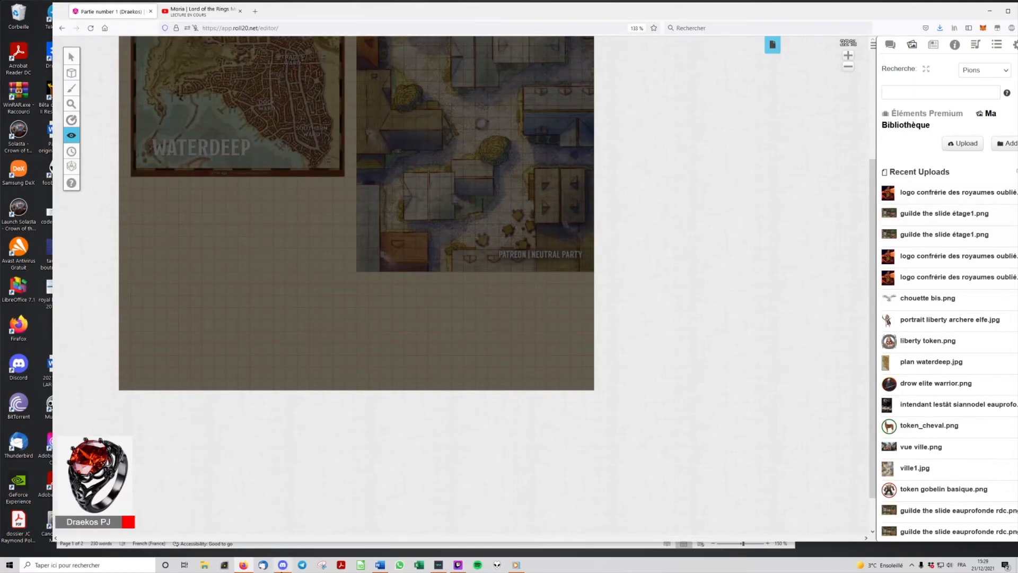
# Switch to Discord to check the voice call and its screen share, and return to Roll20.
pyautogui.click(283, 565)
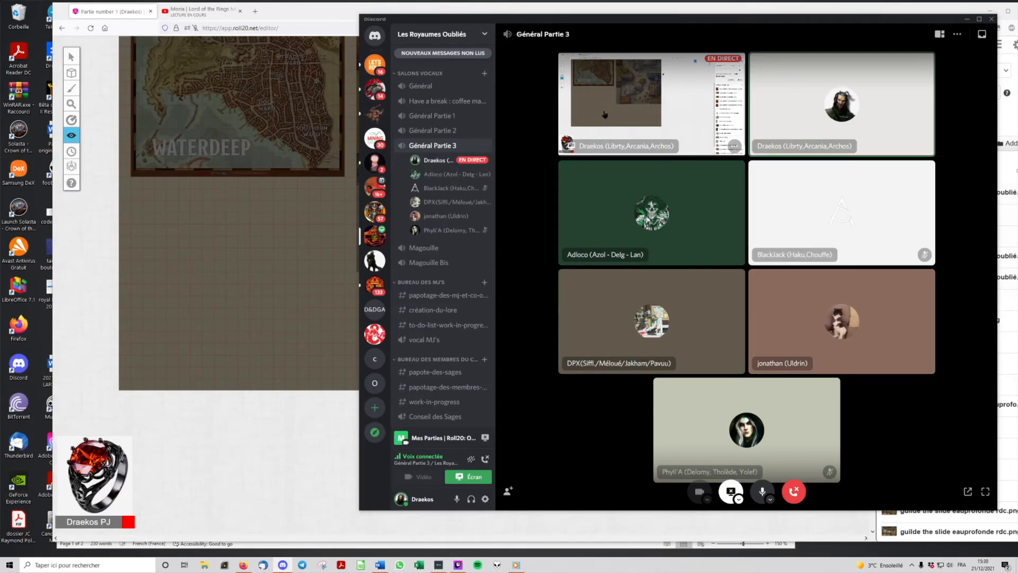
pyautogui.click(225, 286)
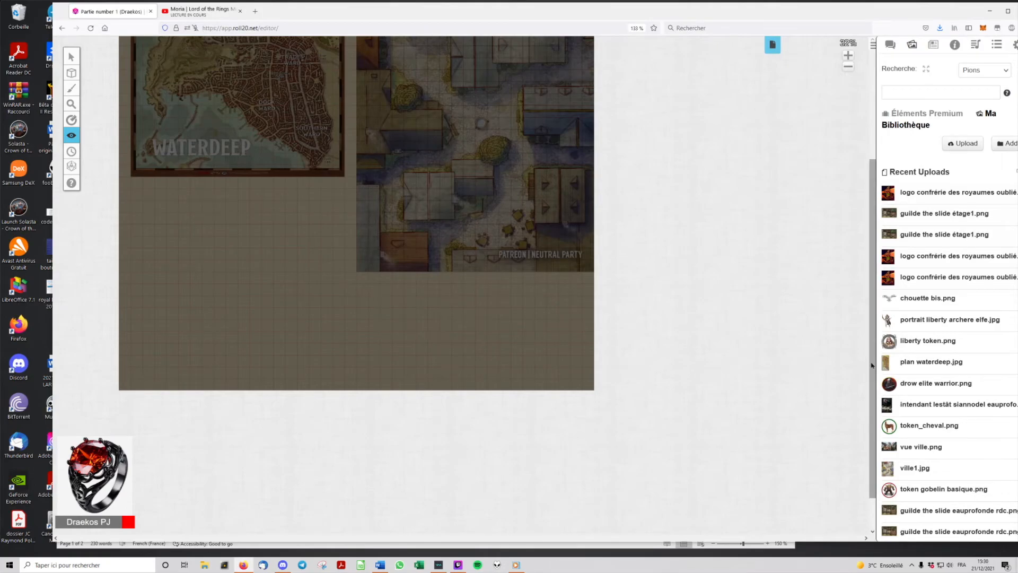
# Reveal a rectangular fog zone framing the entire Waterdeep plan.
pyautogui.scroll(4, 846, 313)
pyautogui.scroll(-1, 392, 308)
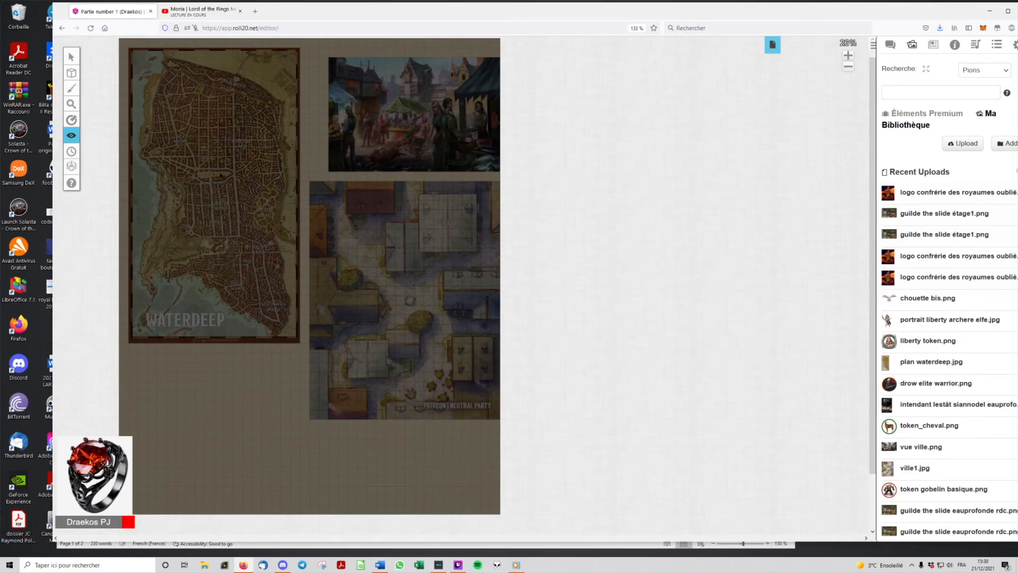
pyautogui.moveTo(72, 57)
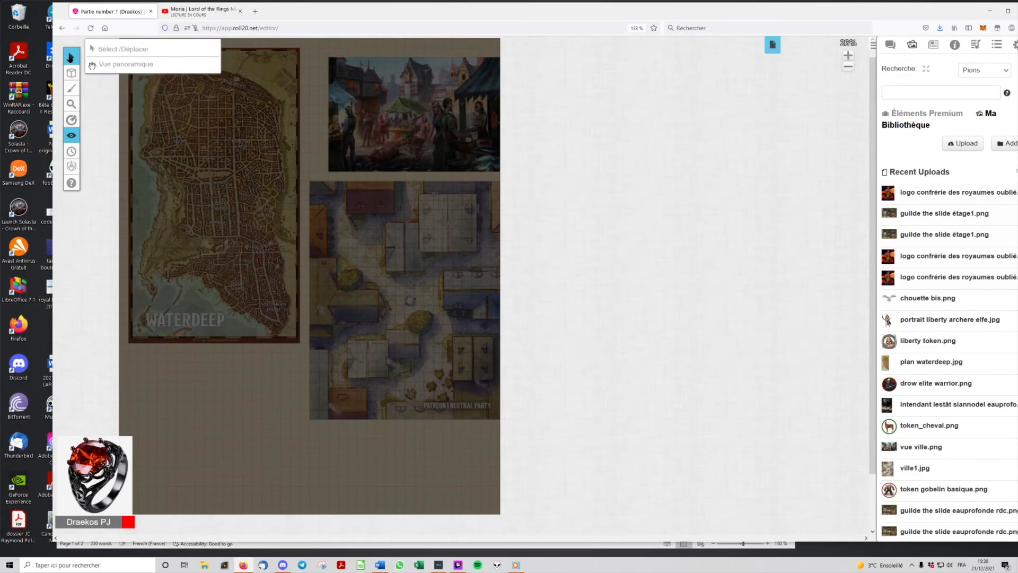
pyautogui.click(71, 57)
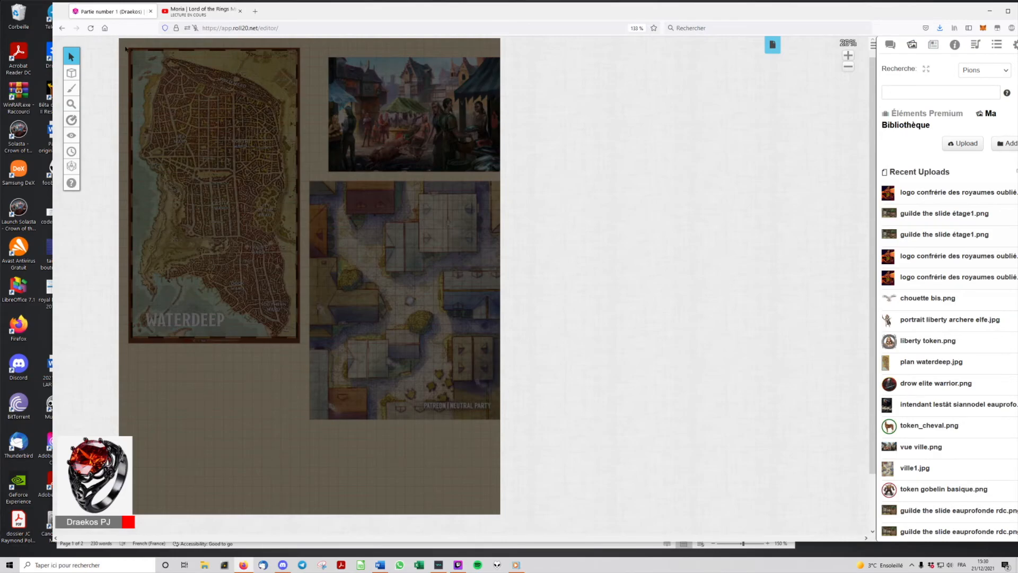
pyautogui.moveTo(127, 47); pyautogui.dragTo(300, 346)
pyautogui.moveTo(71, 136)
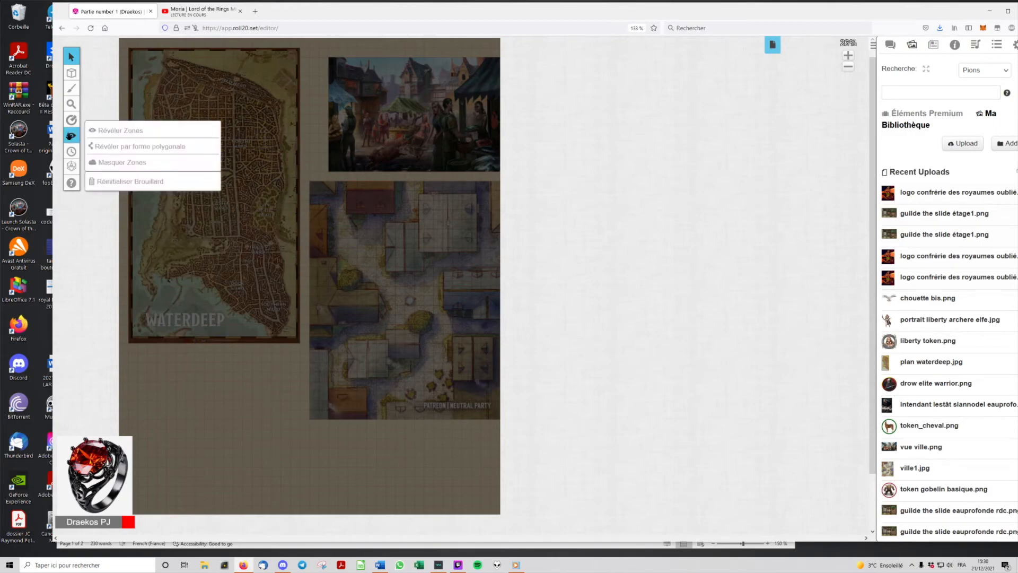
pyautogui.click(99, 131)
pyautogui.moveTo(128, 46); pyautogui.dragTo(303, 349)
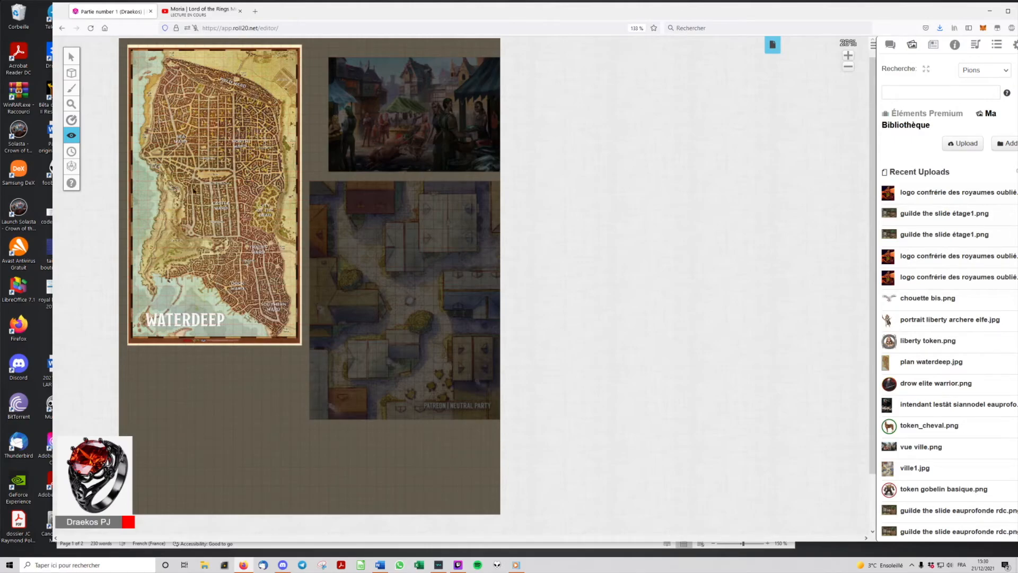
# Place Lex's default token from the journal in the harbour of the Waterdeep plan and move it around square by square.
pyautogui.click(935, 48)
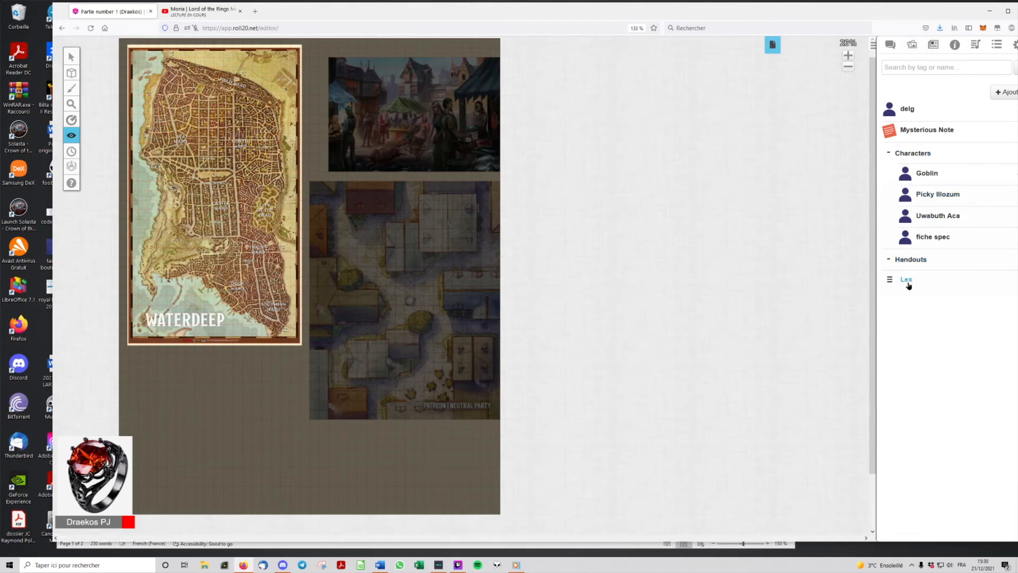
pyautogui.moveTo(909, 284); pyautogui.dragTo(193, 293)
pyautogui.click(71, 56)
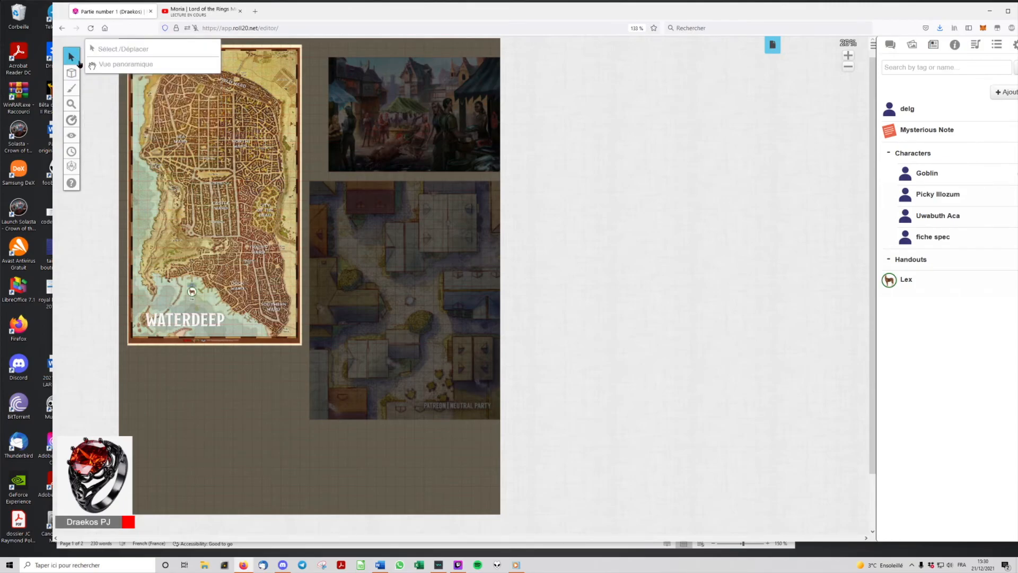
pyautogui.click(192, 292)
pyautogui.press('Up')
pyautogui.press('Up')
pyautogui.press('Left')
pyautogui.press('Left')
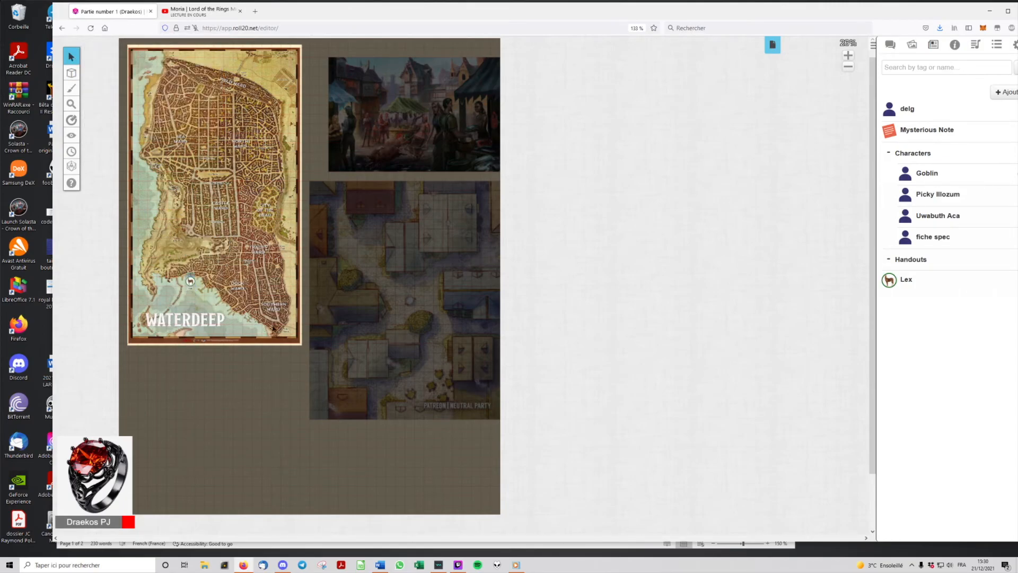
pyautogui.press('Down')
pyautogui.press('Down')
pyautogui.press('Left')
pyautogui.press('Right')
pyautogui.press('Right')
pyautogui.press('Down')
pyautogui.press('Up')
pyautogui.press('Left')
pyautogui.press('Right')
pyautogui.press('Down')
pyautogui.press('Up')
pyautogui.press('Left')
pyautogui.press('Right')
pyautogui.press('Left')
# Reveal a rectangular fog zone over the market illustration beside the Waterdeep plan.
pyautogui.moveTo(74, 136)
pyautogui.click(105, 131)
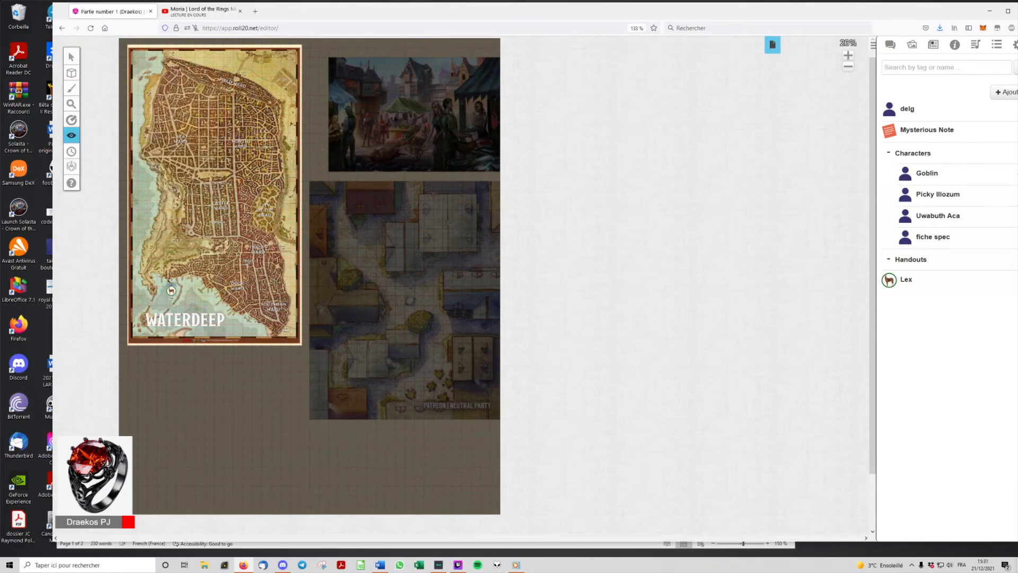
pyautogui.moveTo(327, 54); pyautogui.dragTo(501, 176)
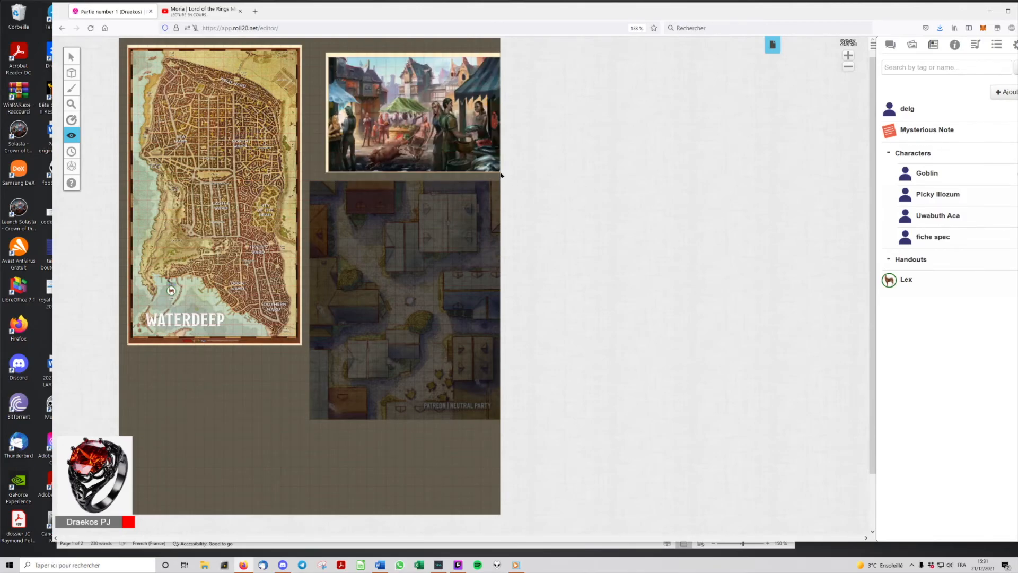
# Switch to the map and background layer and view the market illustration enlarged, closing the view when done.
pyautogui.click(71, 57)
pyautogui.scroll(1, 117, 284)
pyautogui.moveTo(72, 73)
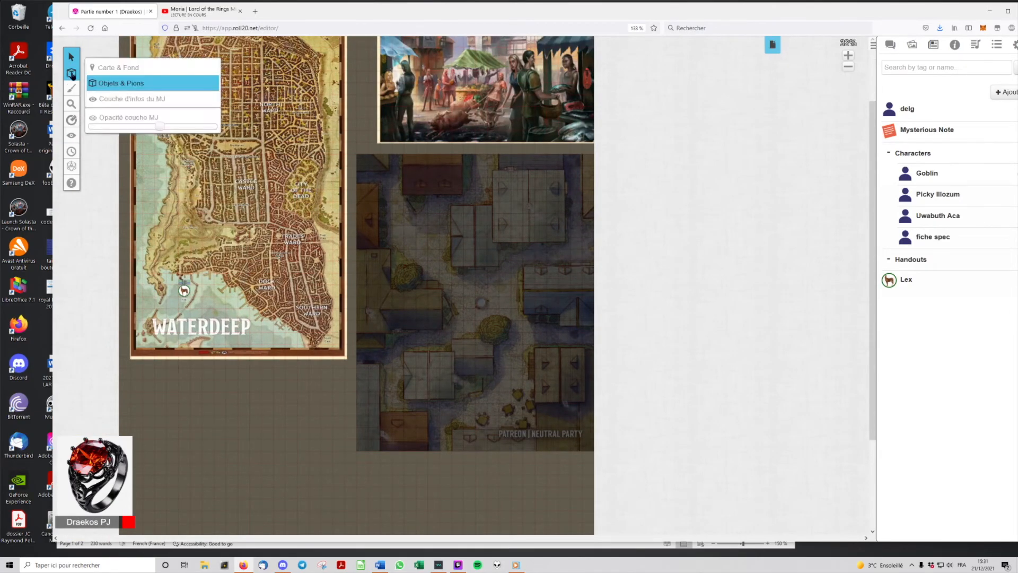
pyautogui.click(105, 69)
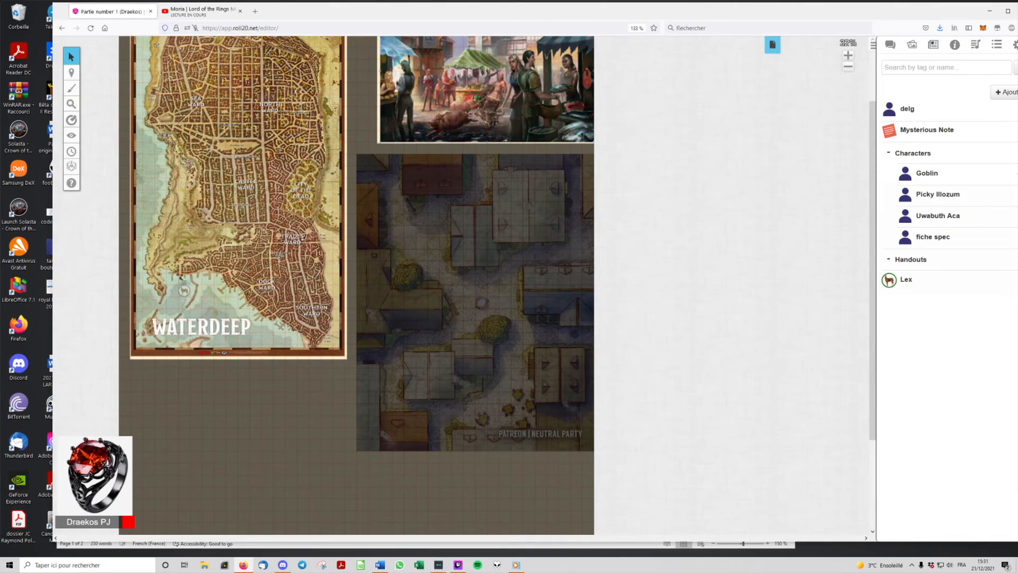
pyautogui.press('z')
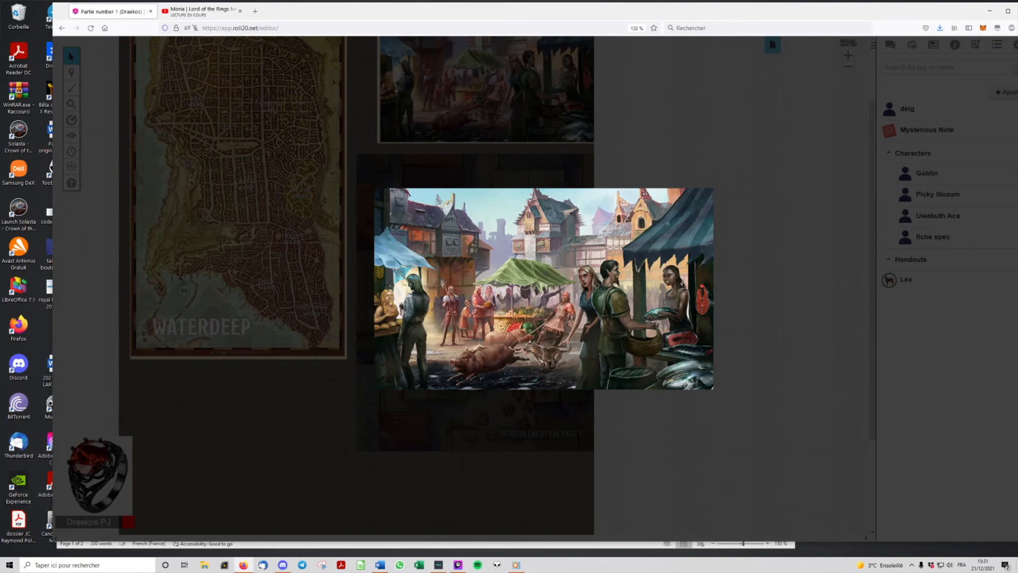
pyautogui.click(505, 151)
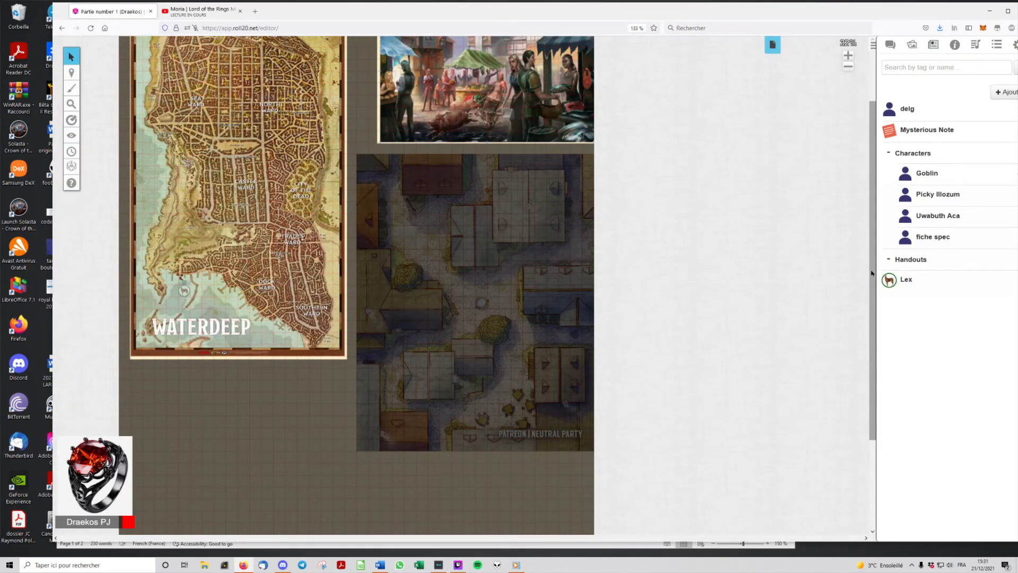
# Mask the rectangular zone around the market illustration with fog of war.
pyautogui.scroll(3, 477, 202)
pyautogui.moveTo(71, 135)
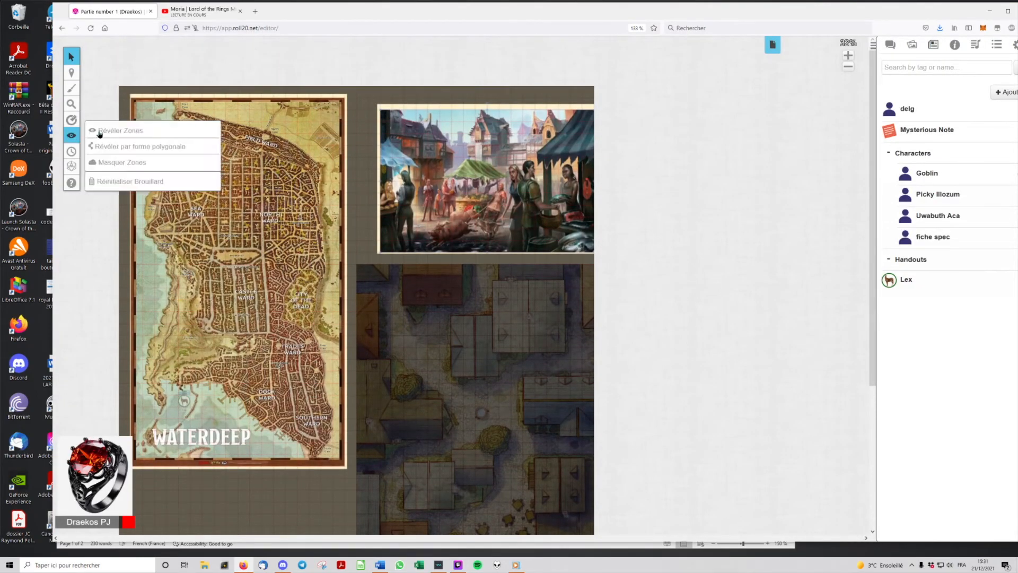
pyautogui.click(98, 167)
pyautogui.moveTo(371, 99); pyautogui.dragTo(597, 264)
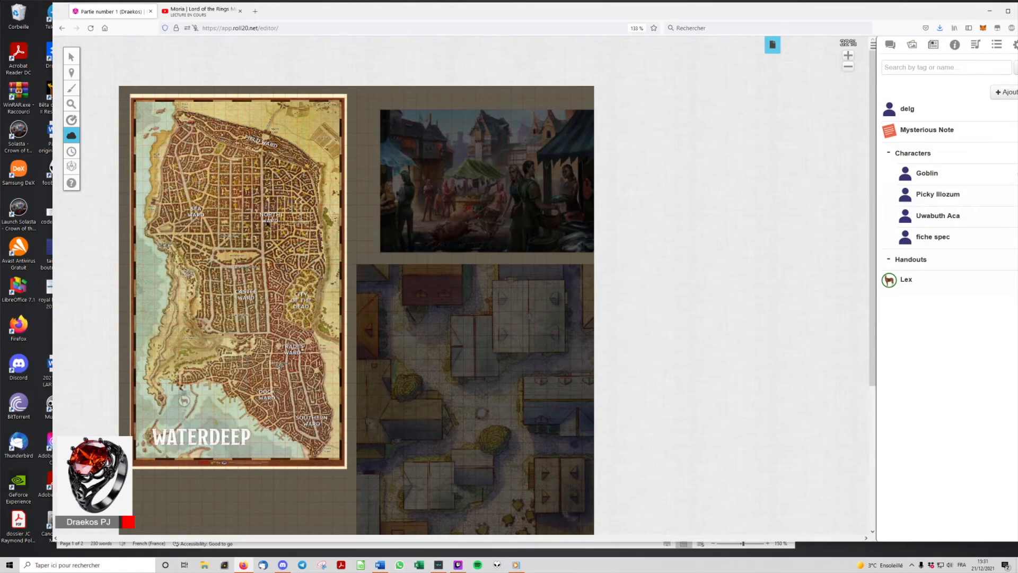
# Select the zone reveal tool and switch back to the objects and tokens layer.
pyautogui.moveTo(72, 139)
pyautogui.click(127, 129)
pyautogui.moveTo(71, 73)
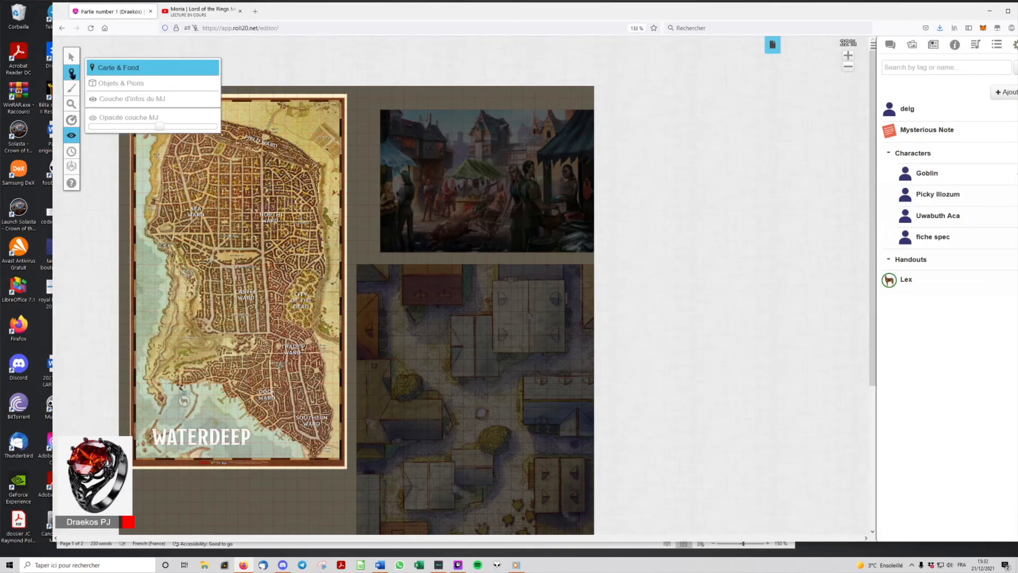
pyautogui.click(108, 83)
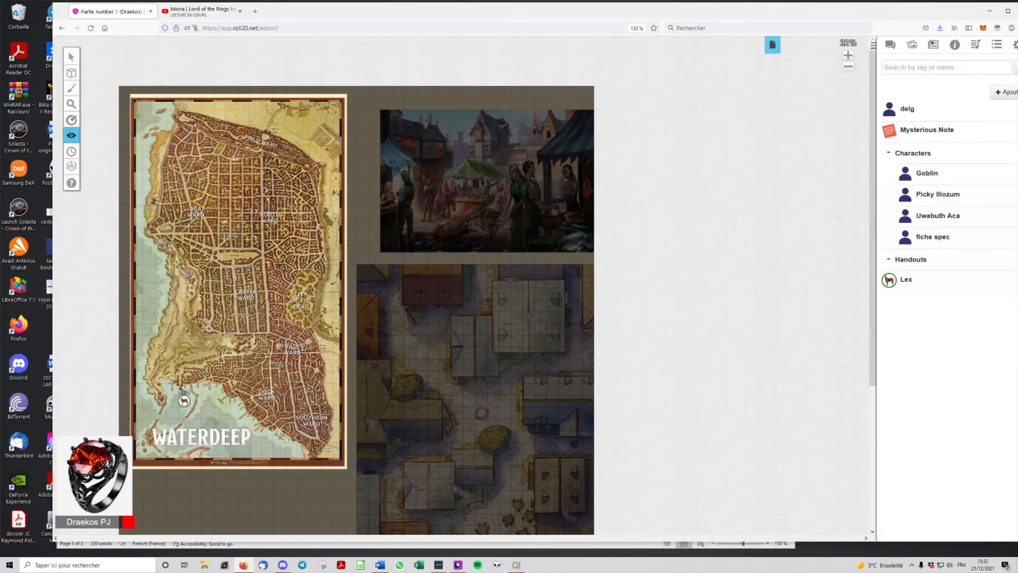
pyautogui.rightClick(387, 167)
pyautogui.scroll(5, 389, 169)
pyautogui.rightClick(398, 192)
pyautogui.click(428, 281)
pyautogui.scroll(-5, 447, 246)
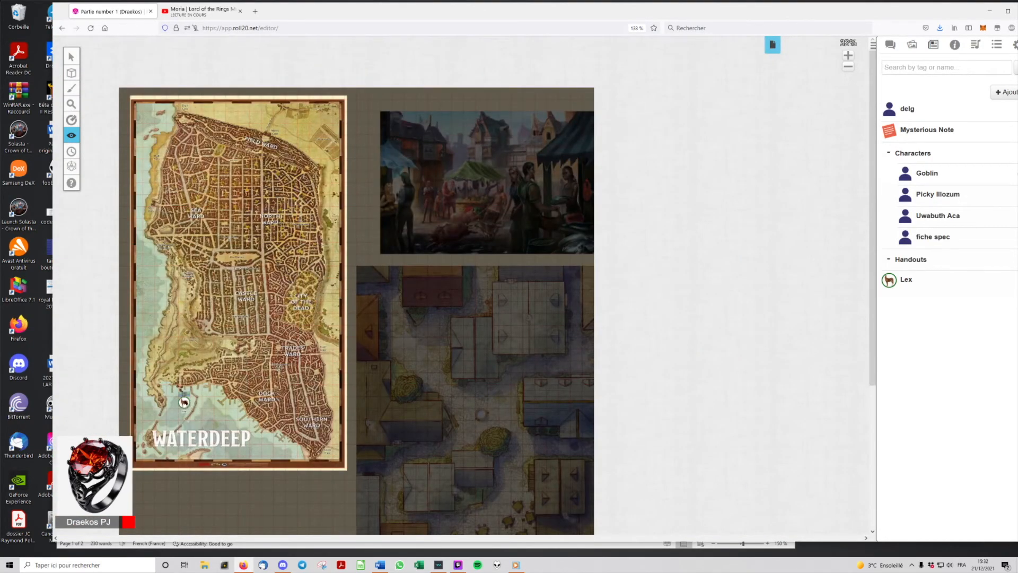
# Move Lex's token to the central square of the town battle map and reveal a rectangular fog zone around it.
pyautogui.click(71, 56)
pyautogui.moveTo(191, 409); pyautogui.dragTo(475, 421)
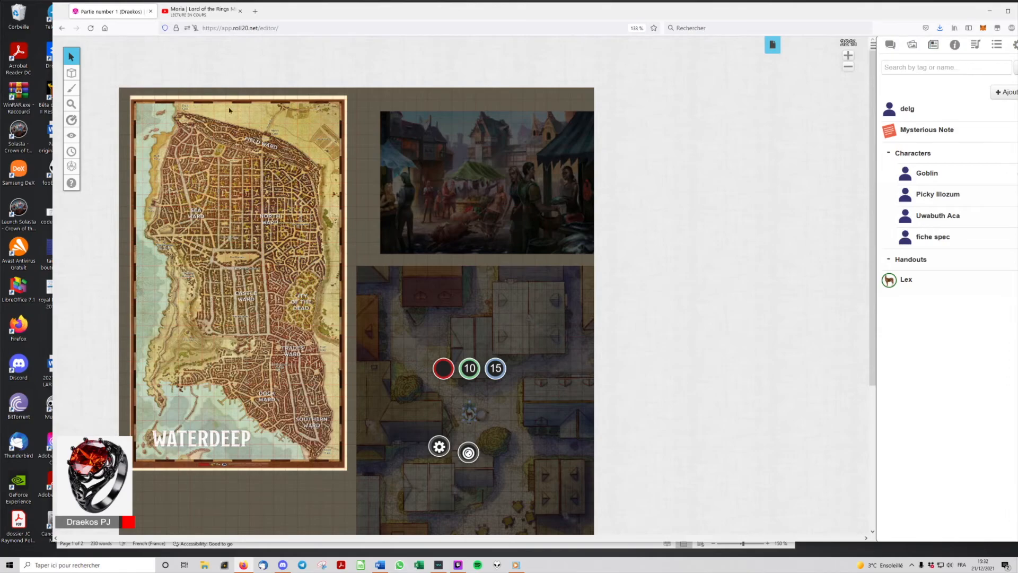
pyautogui.moveTo(75, 136)
pyautogui.click(106, 129)
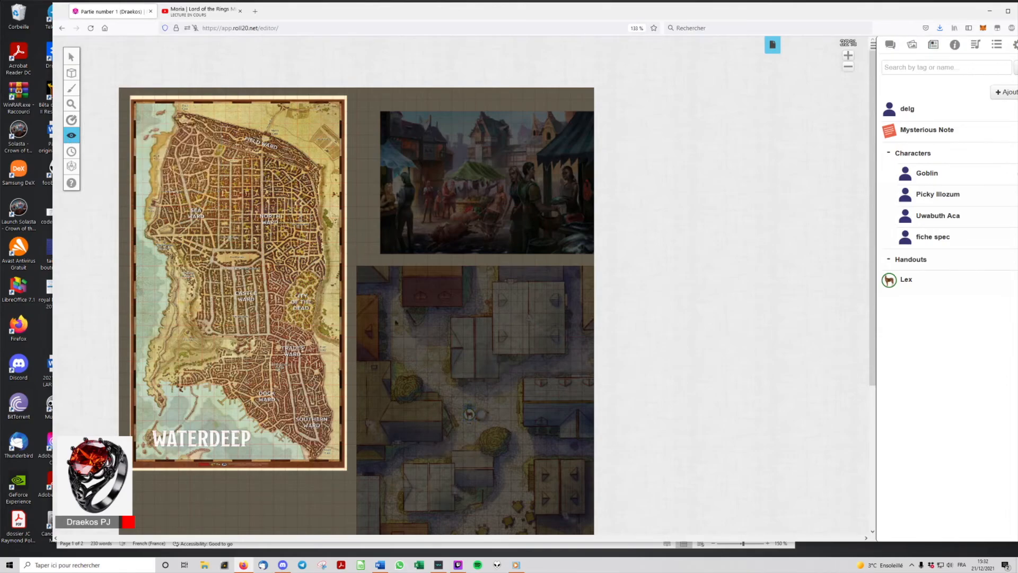
pyautogui.moveTo(417, 371); pyautogui.dragTo(558, 507)
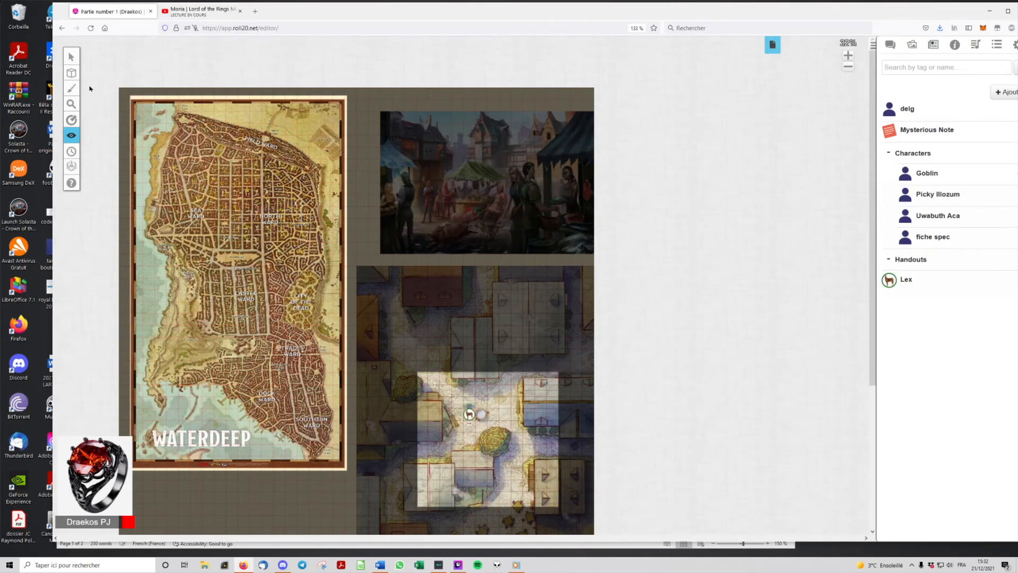
# Examine the revealed zone around Lex's token up close and preview the page with the fog fully opaque.
pyautogui.click(71, 56)
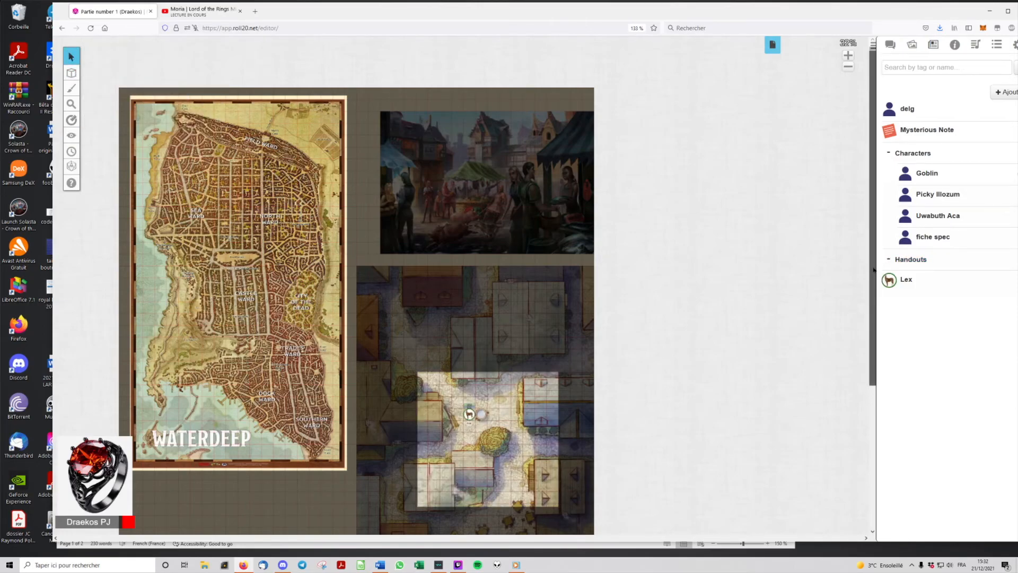
pyautogui.scroll(-2, 873, 270)
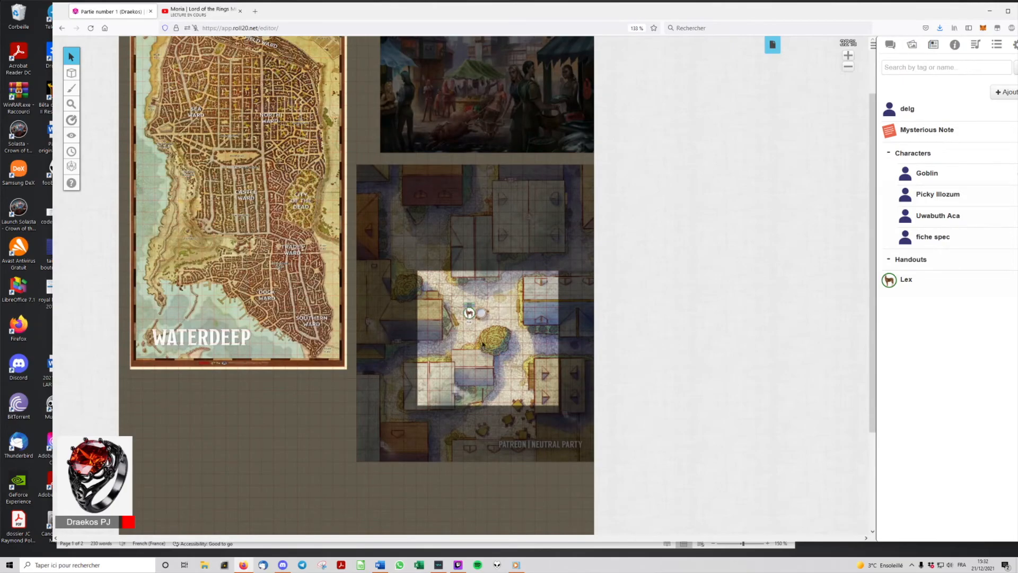
pyautogui.click(469, 313)
pyautogui.scroll(5, 469, 313)
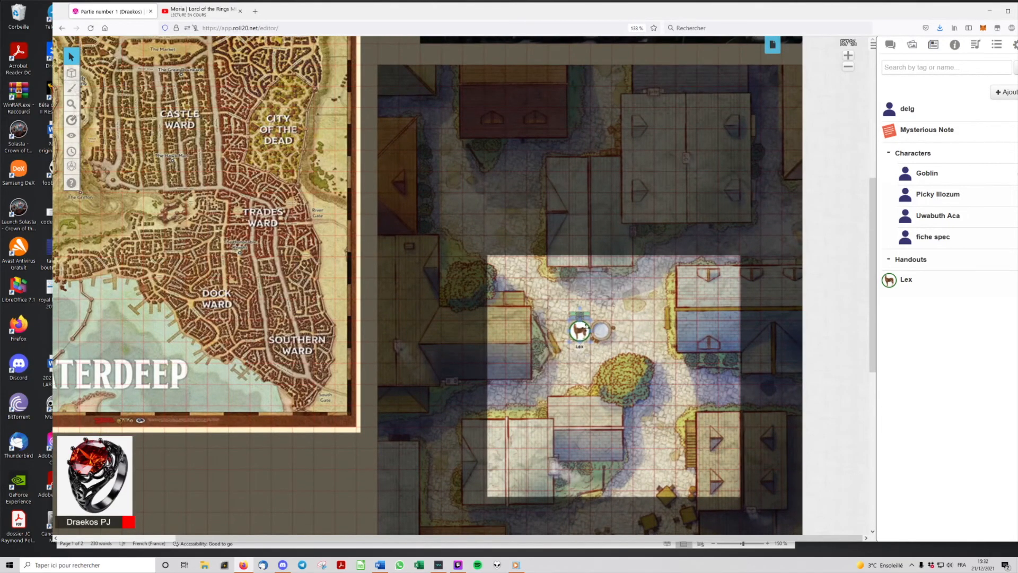
pyautogui.click(627, 358)
pyautogui.click(849, 66)
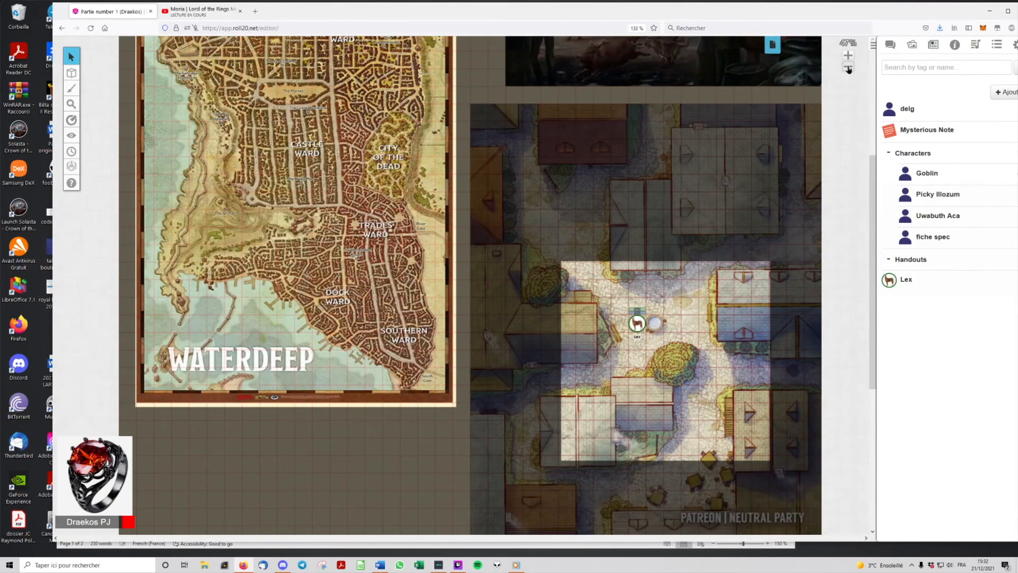
pyautogui.click(849, 66)
pyautogui.click(539, 315)
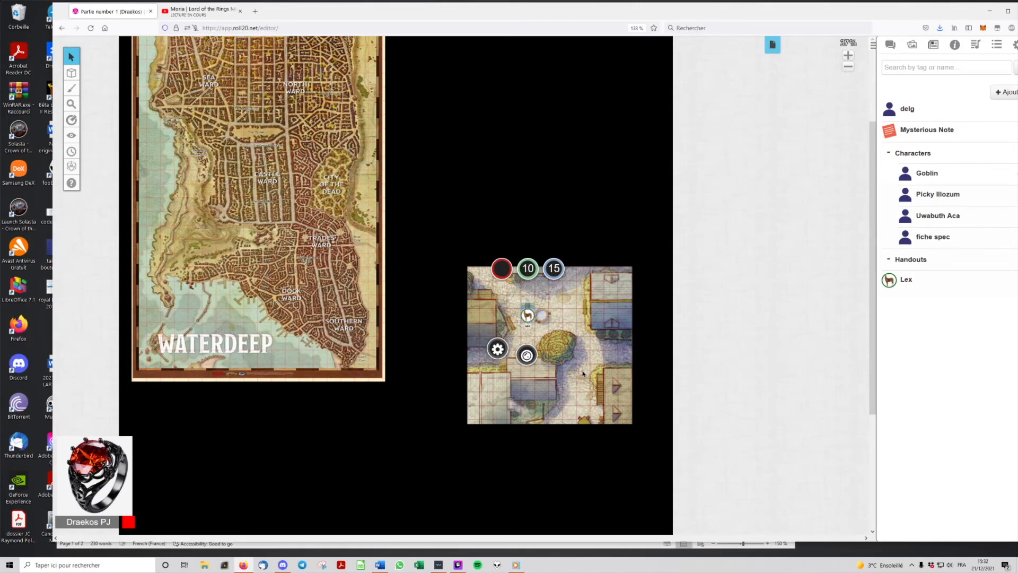
pyautogui.click(563, 316)
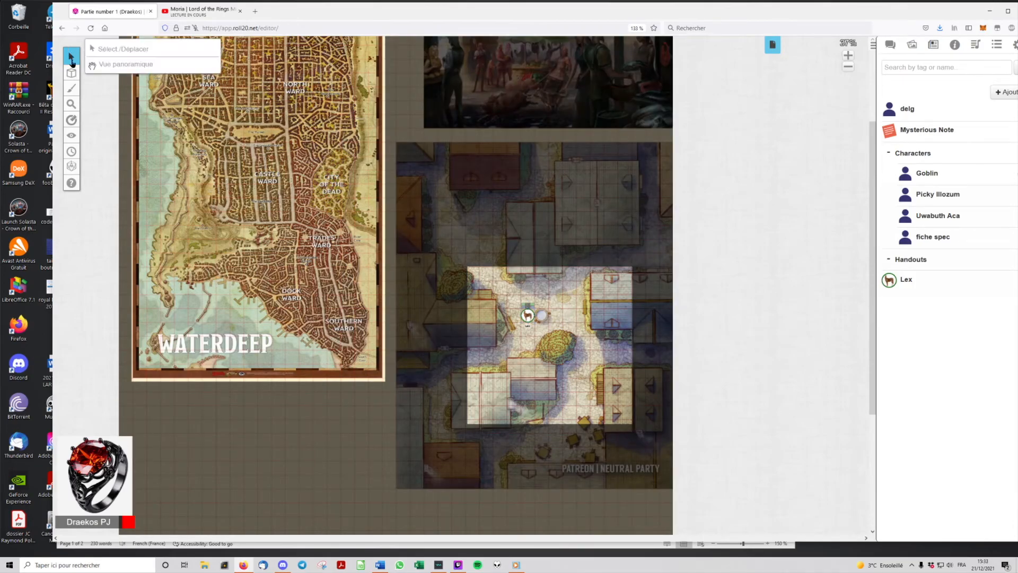
# Reveal several rectangular fog zones over the streets and buildings around Lex's token on the town battle map.
pyautogui.moveTo(71, 135)
pyautogui.click(112, 131)
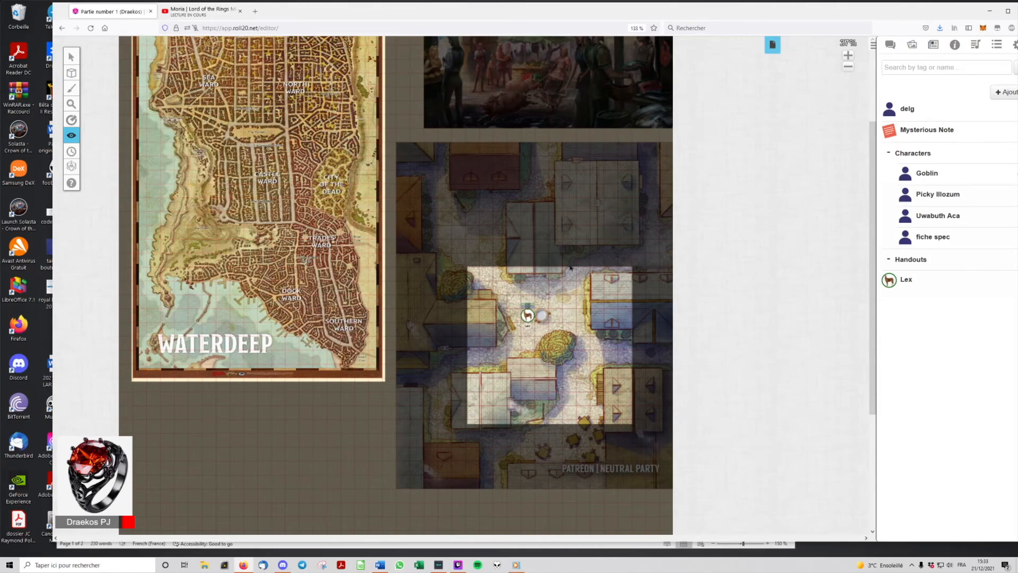
pyautogui.moveTo(421, 180); pyautogui.dragTo(521, 323)
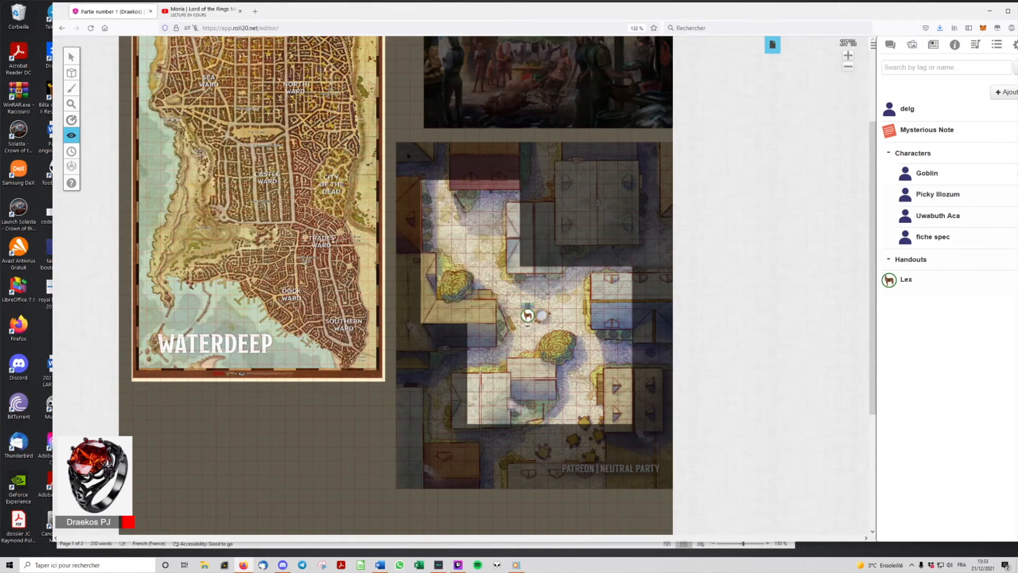
pyautogui.moveTo(407, 155); pyautogui.dragTo(455, 204)
pyautogui.moveTo(517, 151); pyautogui.dragTo(651, 284)
pyautogui.moveTo(418, 339); pyautogui.dragTo(631, 476)
pyautogui.moveTo(441, 417); pyautogui.dragTo(510, 462)
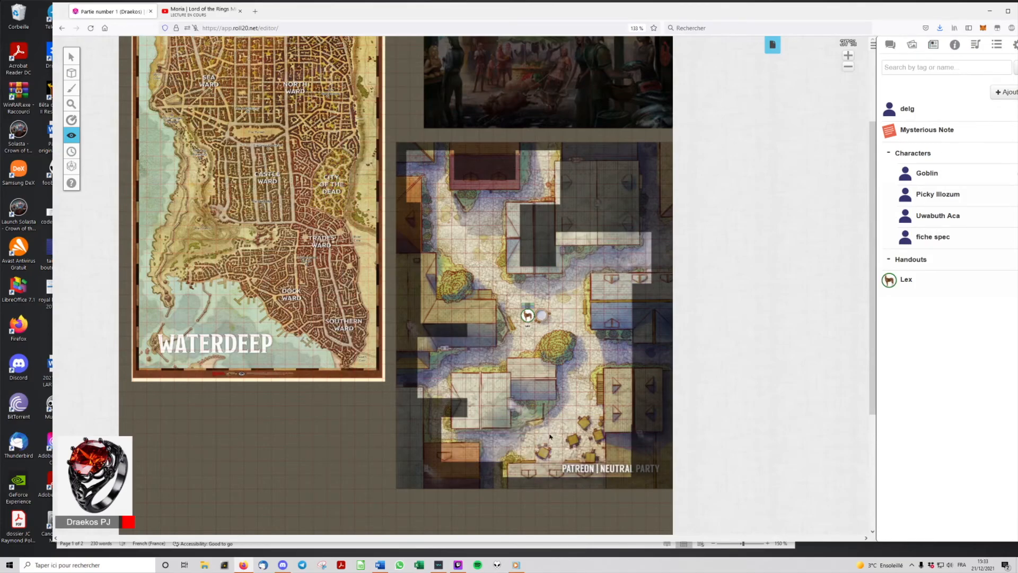
pyautogui.moveTo(623, 328); pyautogui.dragTo(670, 377)
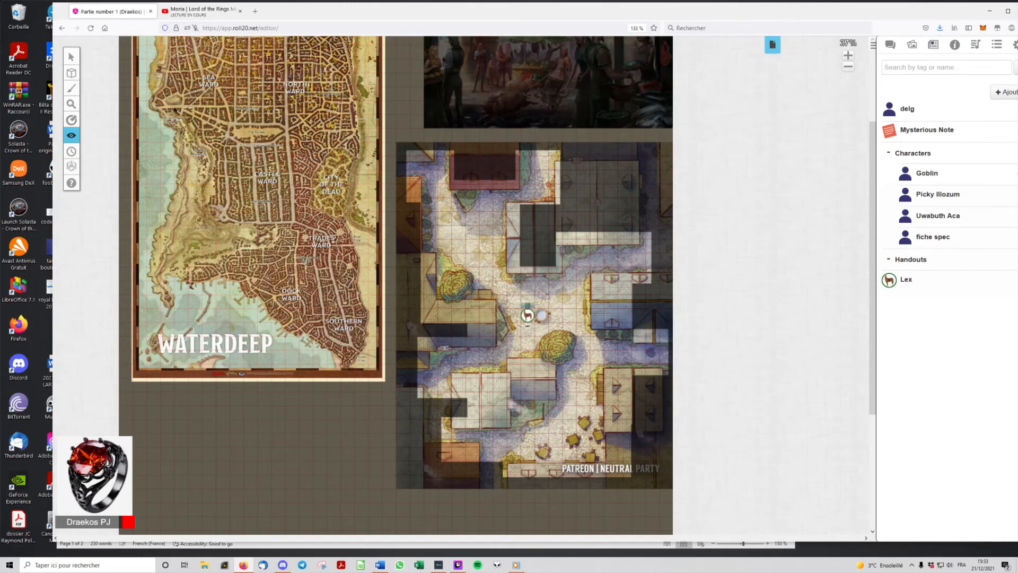
# Try to reveal a polygonal zone spanning the town map's northeastern roofs and the lower part of the market illustration.
pyautogui.moveTo(84, 142)
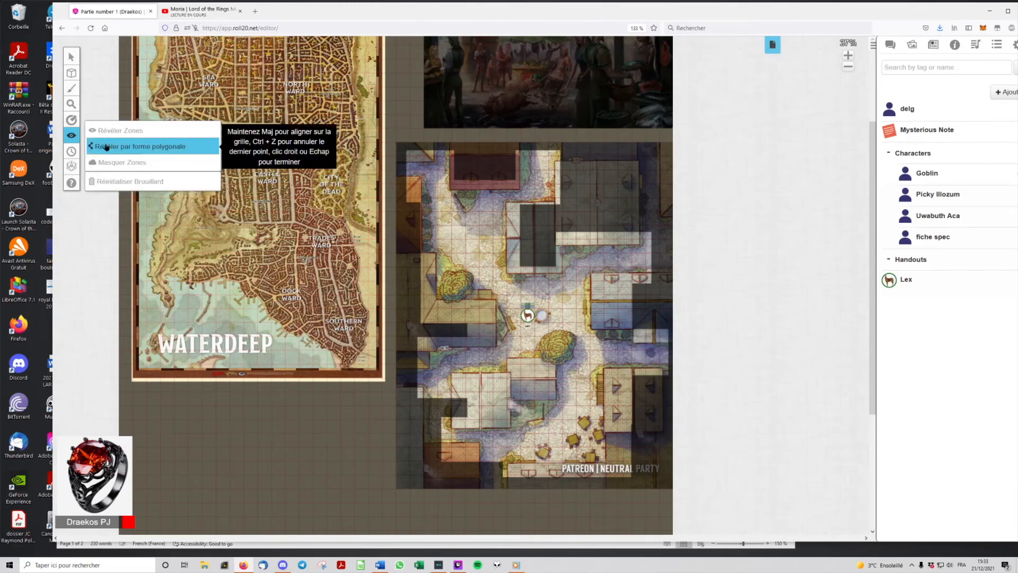
pyautogui.click(122, 149)
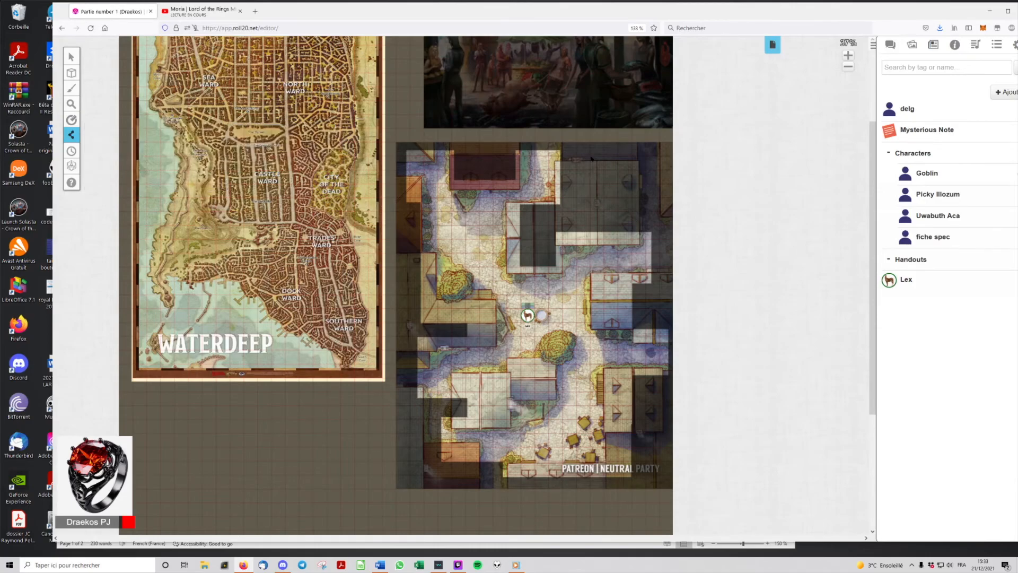
pyautogui.click(591, 158)
pyautogui.click(592, 185)
pyautogui.click(621, 213)
pyautogui.click(646, 184)
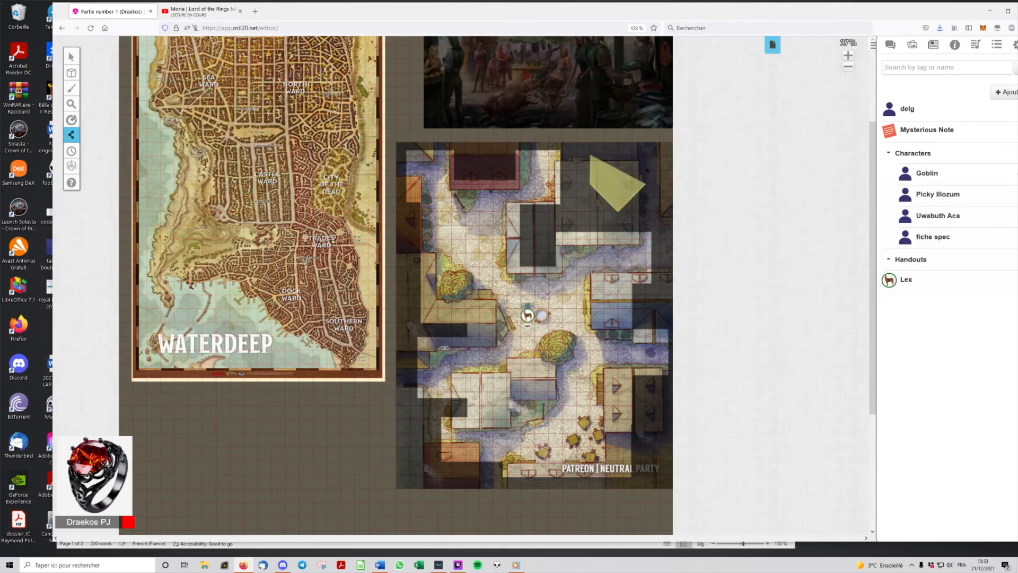
pyautogui.click(646, 155)
pyautogui.click(610, 128)
pyautogui.click(575, 100)
pyautogui.click(521, 100)
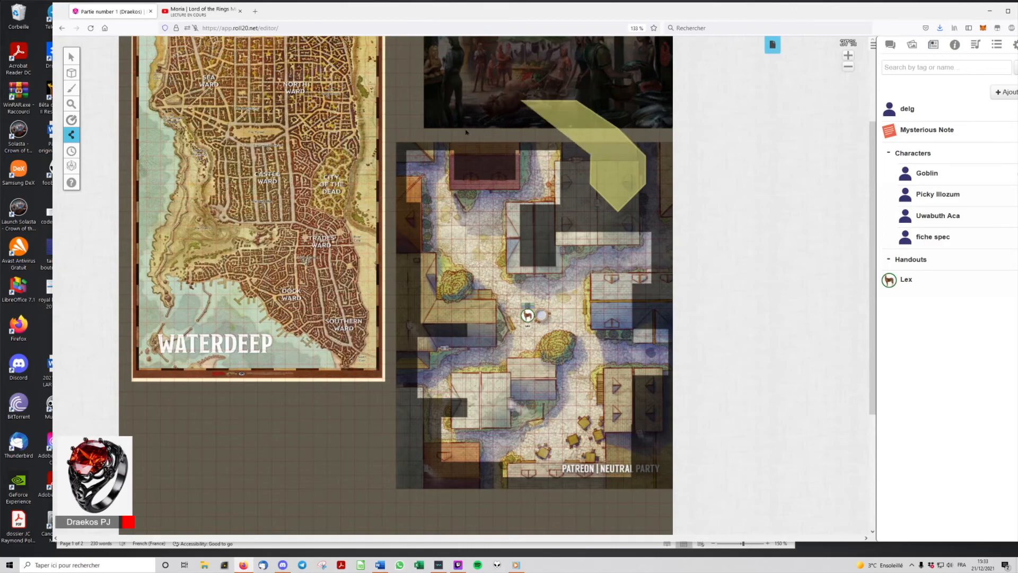
pyautogui.click(466, 127)
pyautogui.click(535, 152)
pyautogui.click(556, 164)
pyautogui.click(559, 183)
pyautogui.click(577, 183)
pyautogui.click(591, 184)
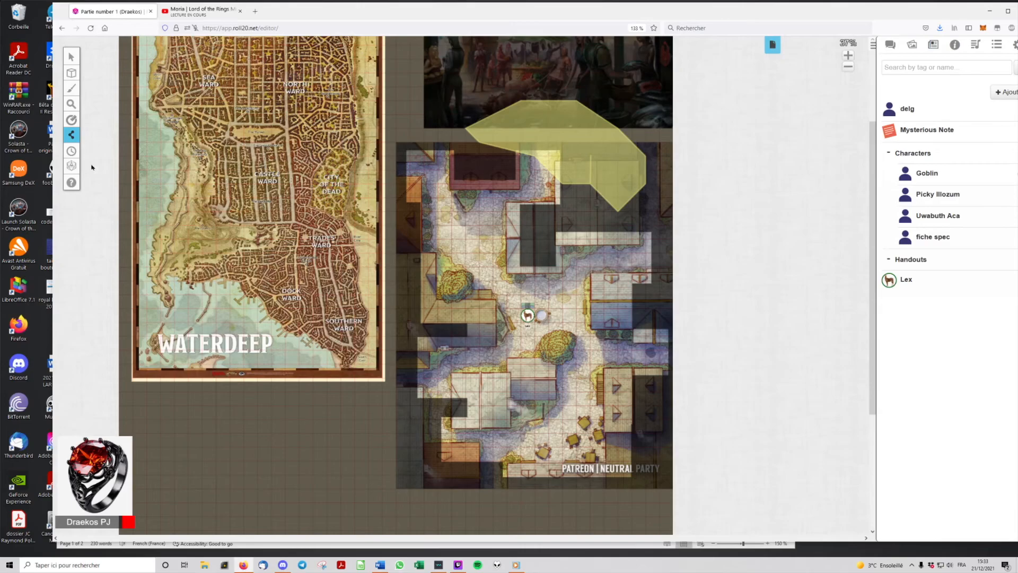
# Reveal a small rectangular fog zone over the large northeastern roof of the town battle map.
pyautogui.moveTo(71, 134)
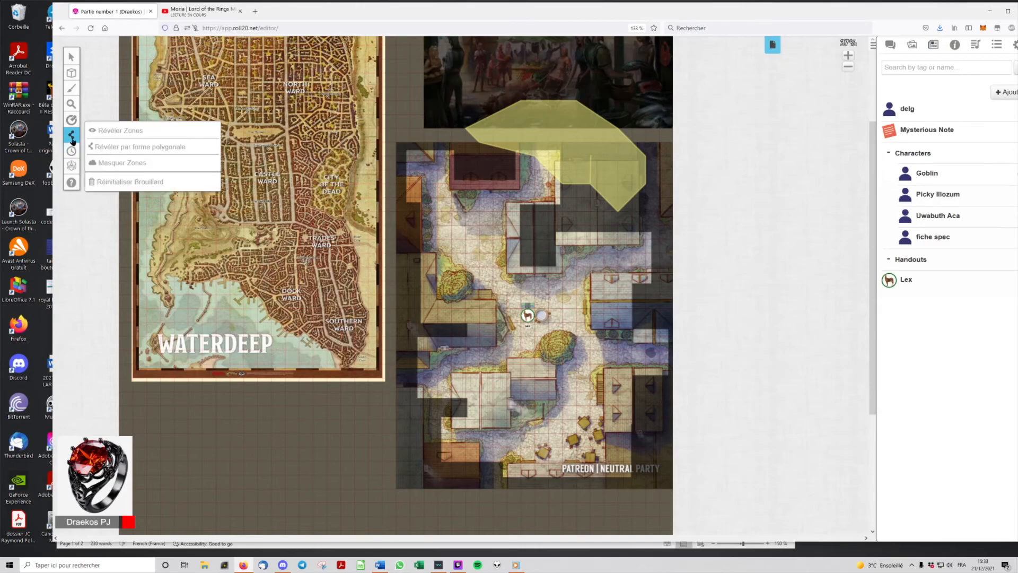
pyautogui.click(126, 134)
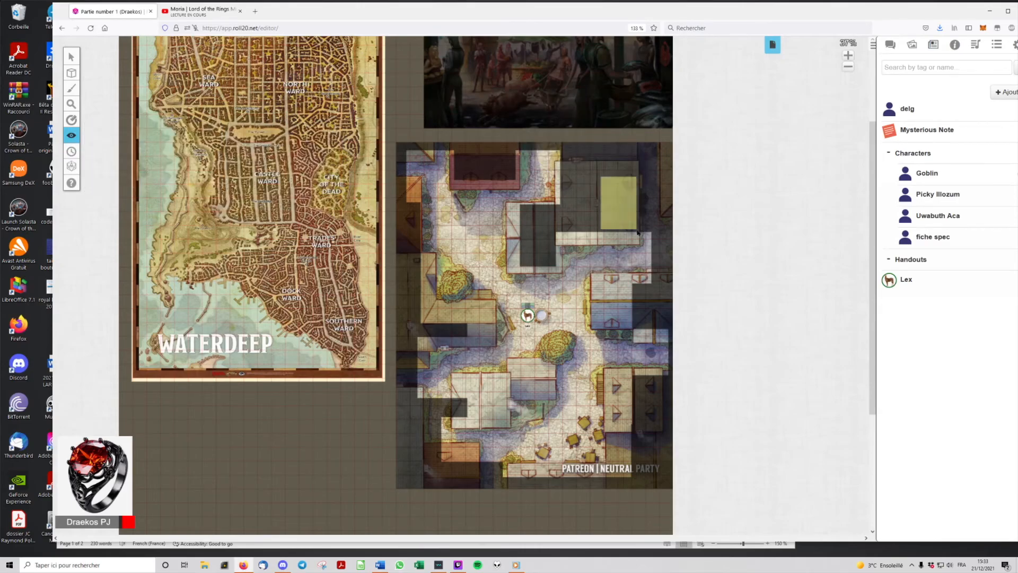
pyautogui.scroll(-2, 792, 339)
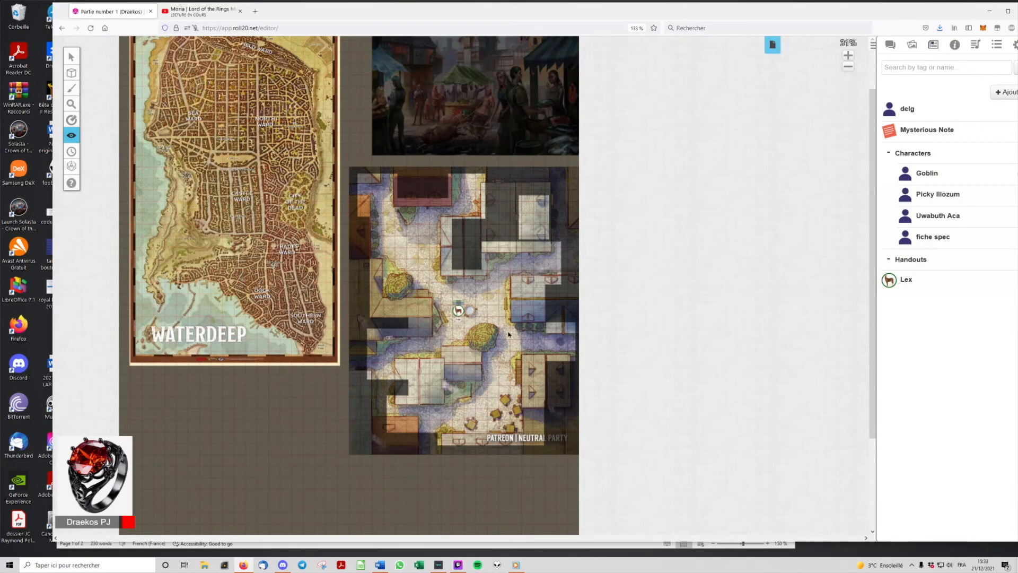
pyautogui.moveTo(873, 221); pyautogui.dragTo(873, 183)
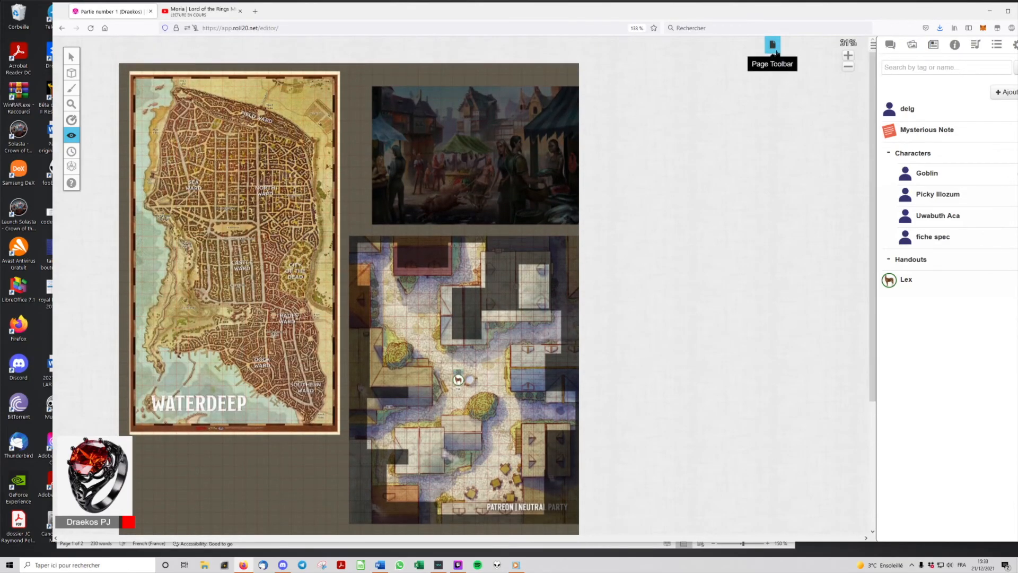
# Move the players' bookmark from the Start page to the départ Guilde page and open that page.
pyautogui.click(773, 45)
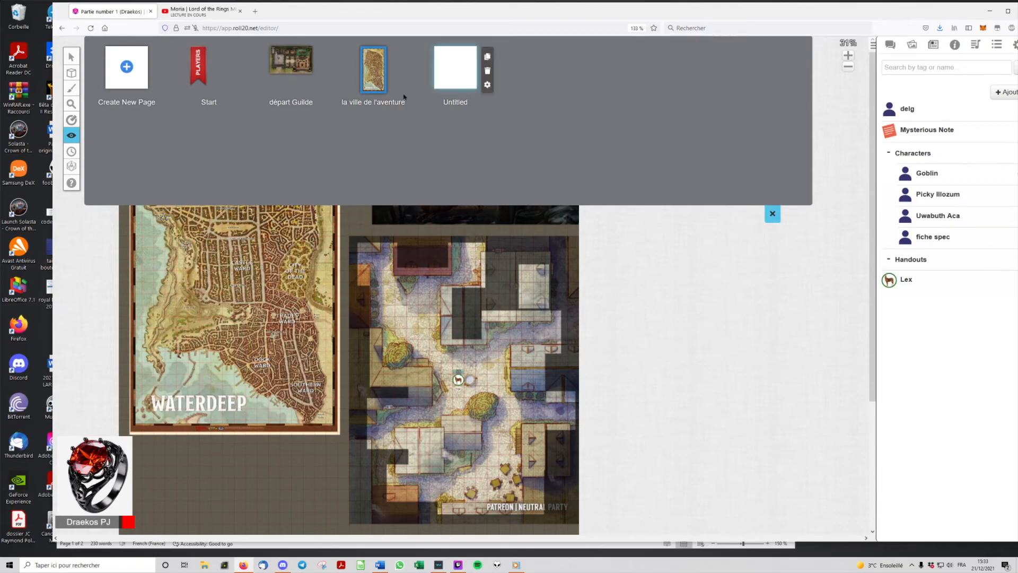
pyautogui.moveTo(198, 70)
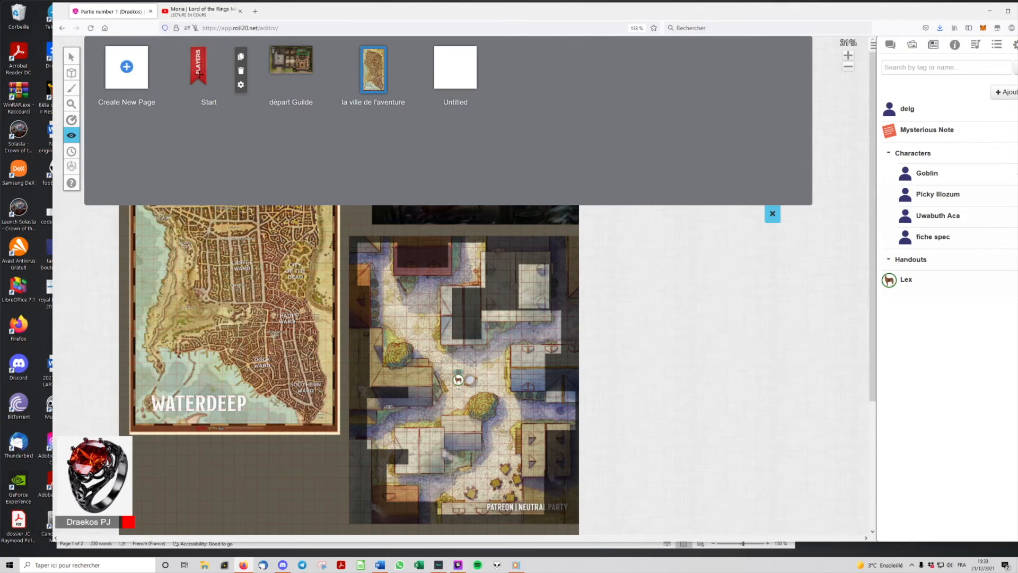
pyautogui.moveTo(201, 75); pyautogui.dragTo(282, 73)
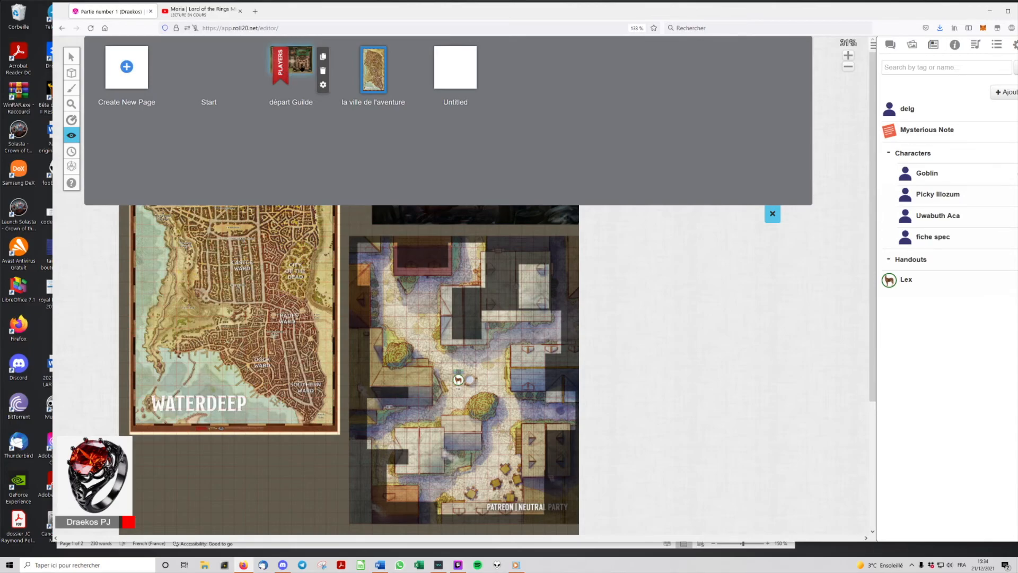
pyautogui.click(297, 64)
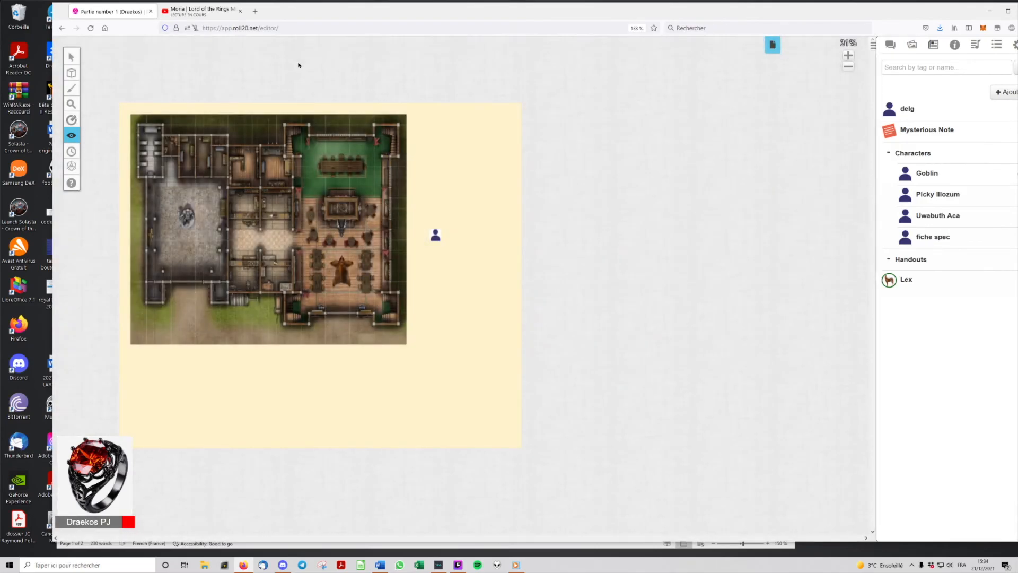
# Return to the la ville de l'aventure page and bring the town battle map into view.
pyautogui.click(773, 45)
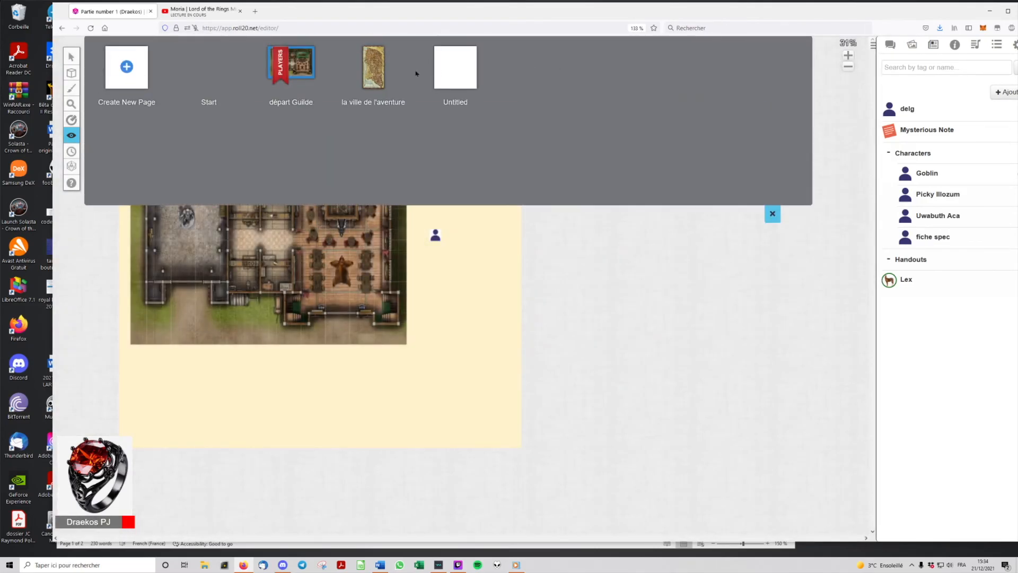
pyautogui.click(379, 77)
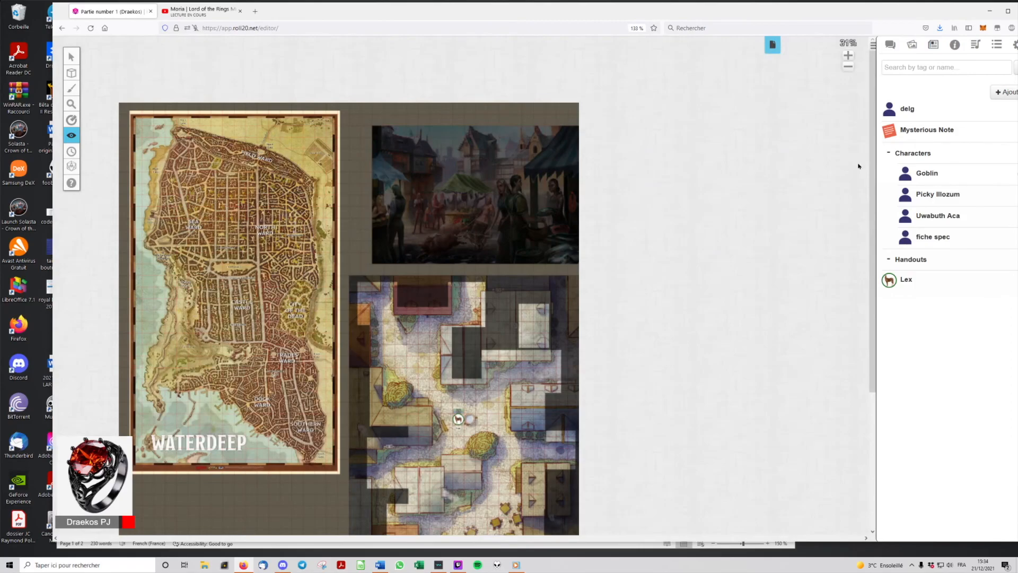
pyautogui.scroll(-3, 874, 175)
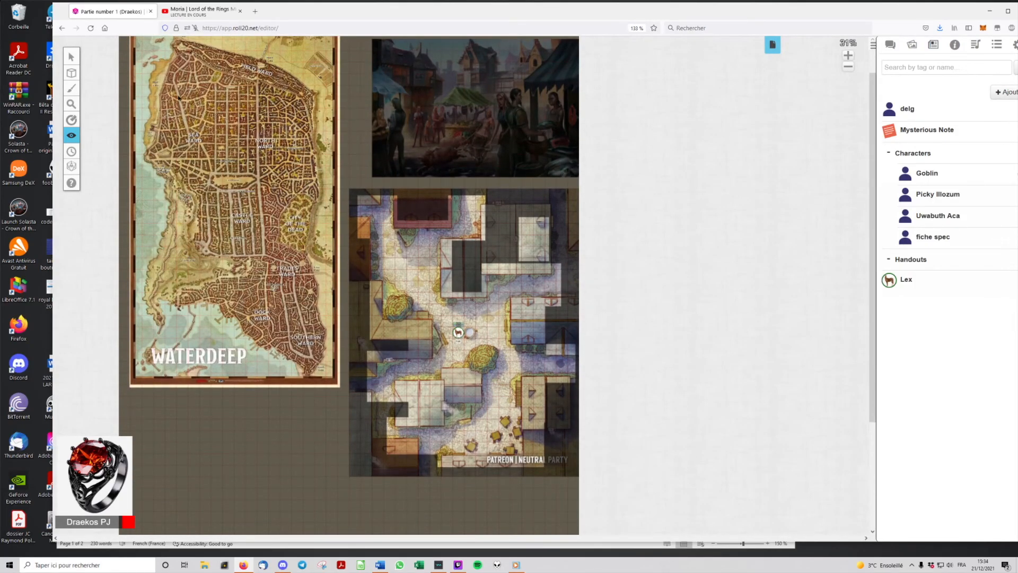
# Move Lex's token from beside the central well to the street northwest of it, then deselect the token.
pyautogui.click(71, 57)
pyautogui.scroll(1, 874, 315)
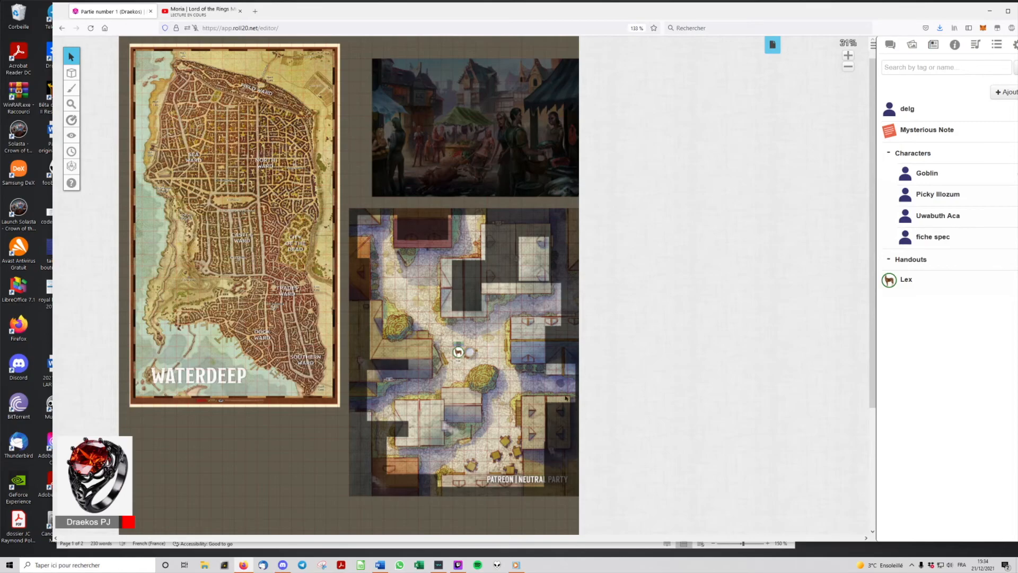
pyautogui.scroll(5, 466, 386)
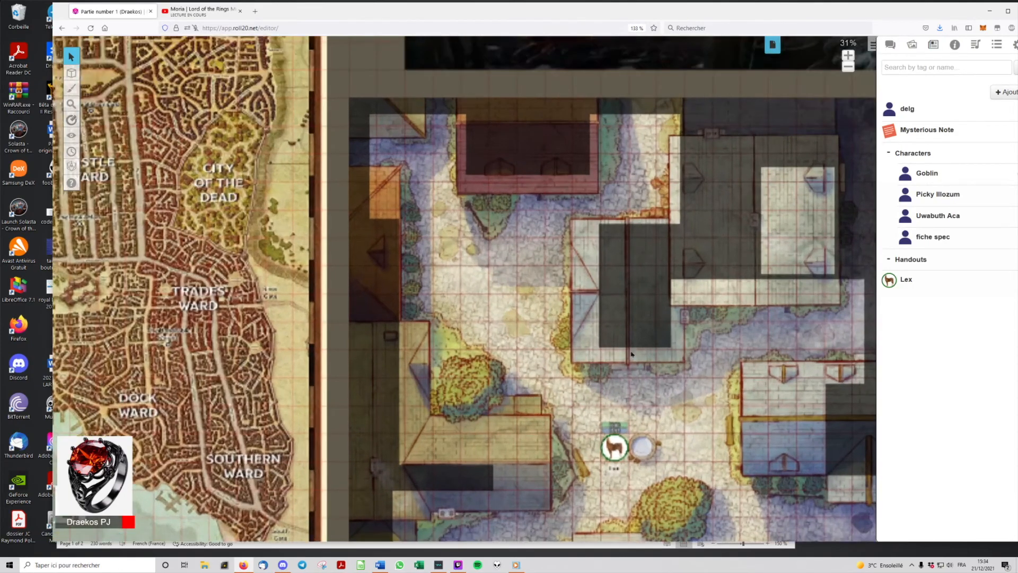
pyautogui.scroll(-2, 547, 316)
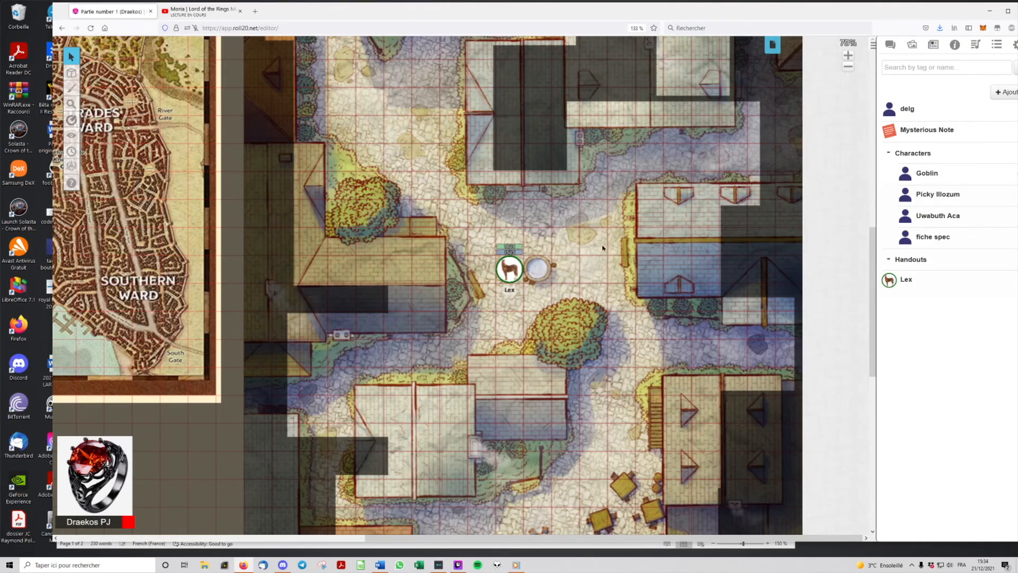
pyautogui.scroll(-1, 606, 248)
pyautogui.moveTo(537, 276); pyautogui.dragTo(435, 173)
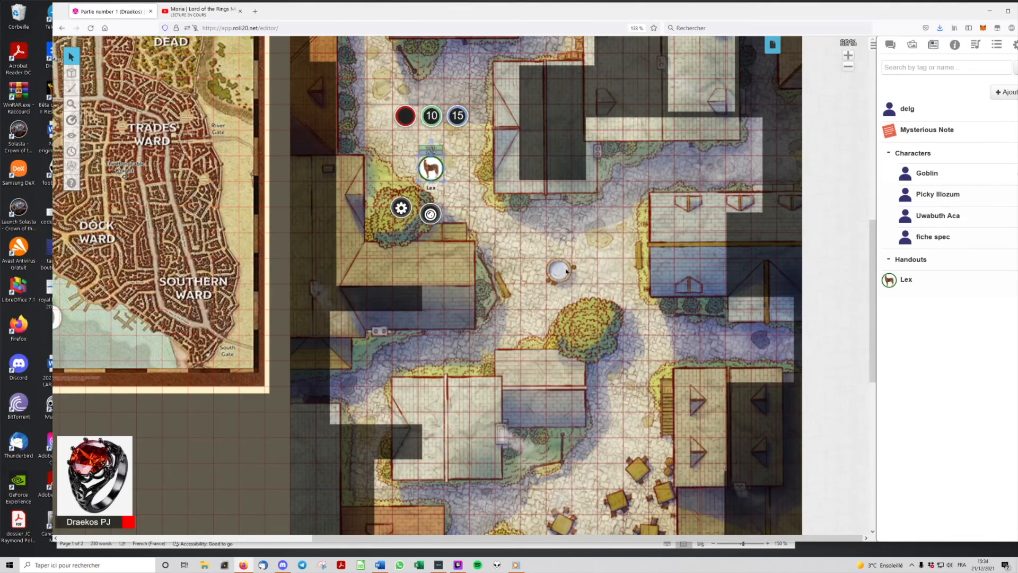
pyautogui.click(562, 285)
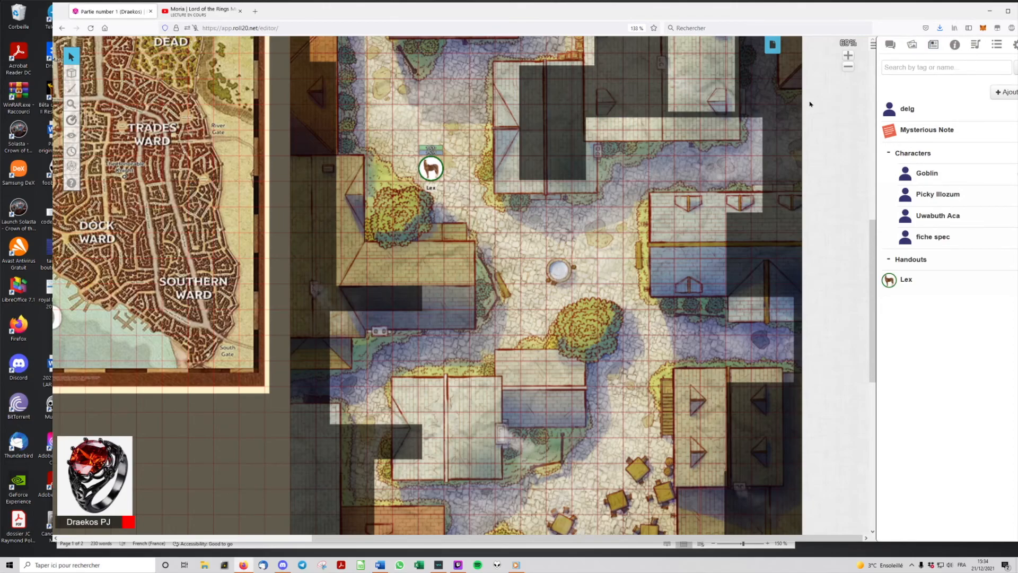
# Search the art library for tokens (Pions) matching "fire camp".
pyautogui.click(912, 45)
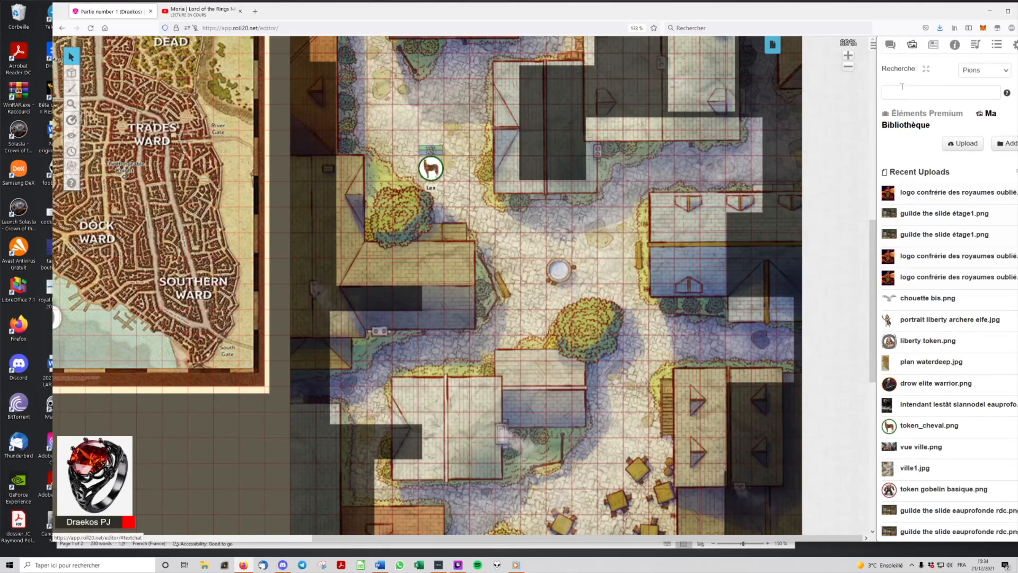
pyautogui.click(924, 116)
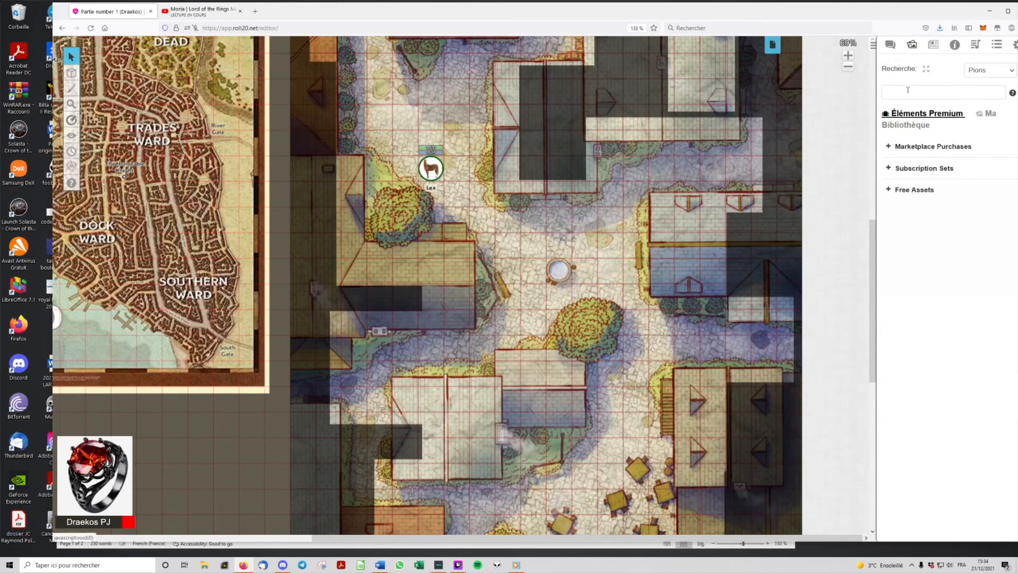
pyautogui.click(912, 129)
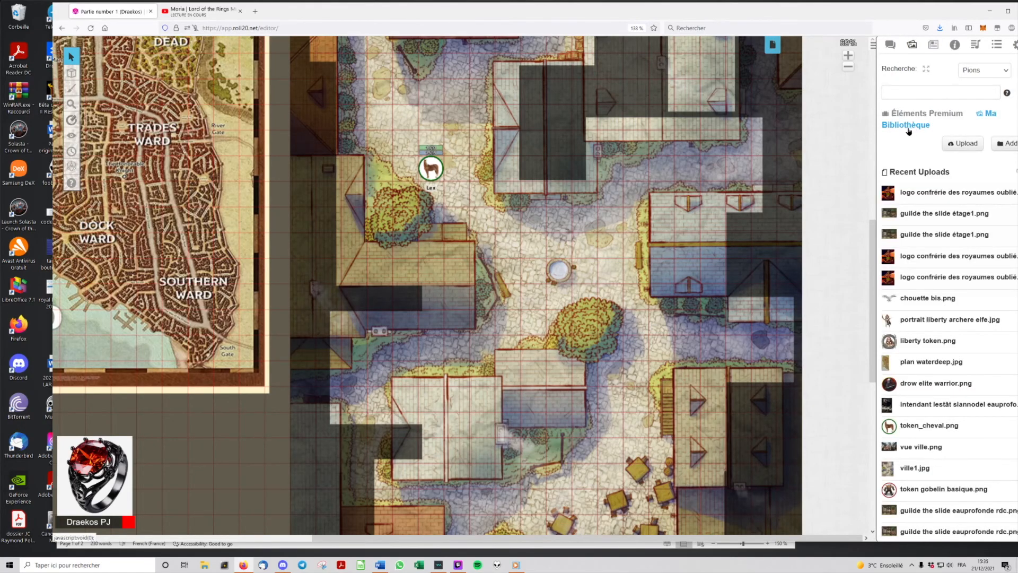
pyautogui.click(916, 116)
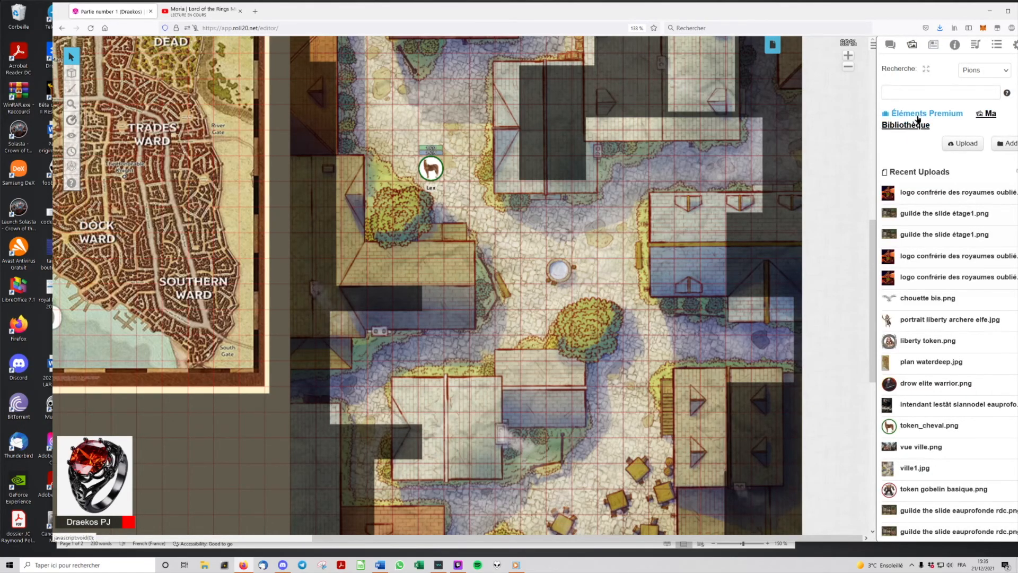
pyautogui.click(983, 71)
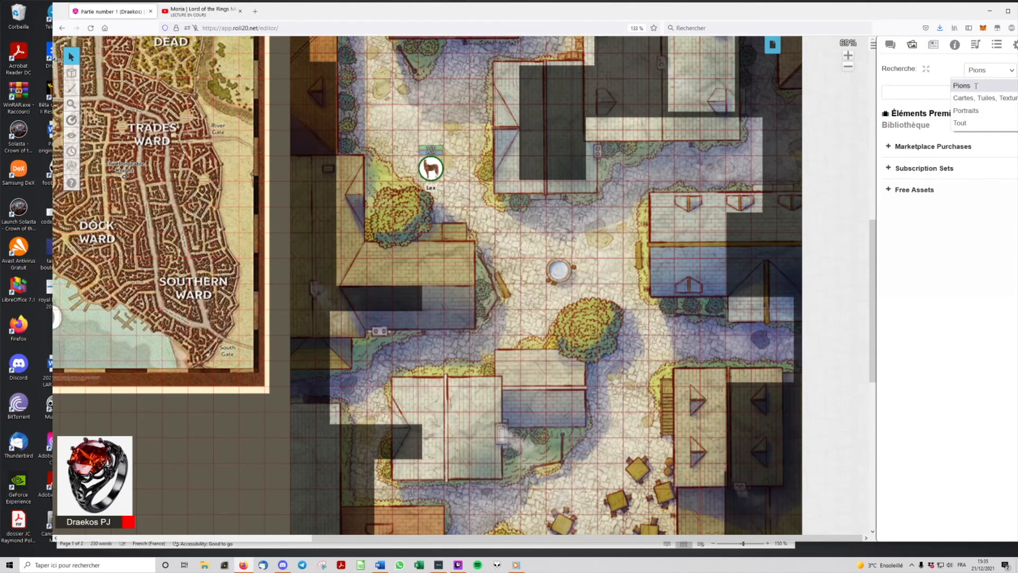
pyautogui.click(976, 85)
pyautogui.click(920, 92)
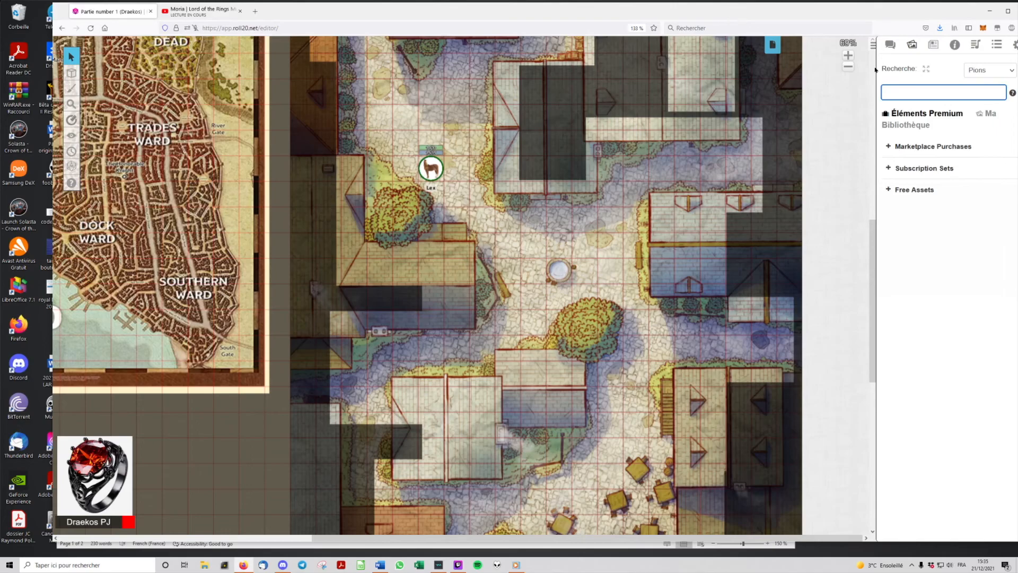
pyautogui.write('fire camp')
pyautogui.press('Return')
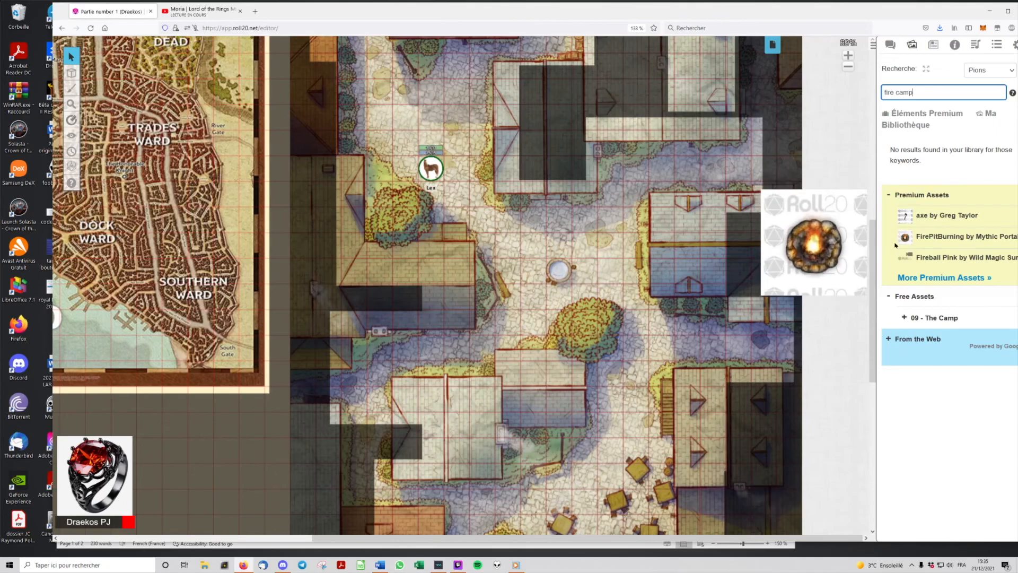
# Expand the web results and place the first campfire image on the town map, east of the central well.
pyautogui.click(889, 341)
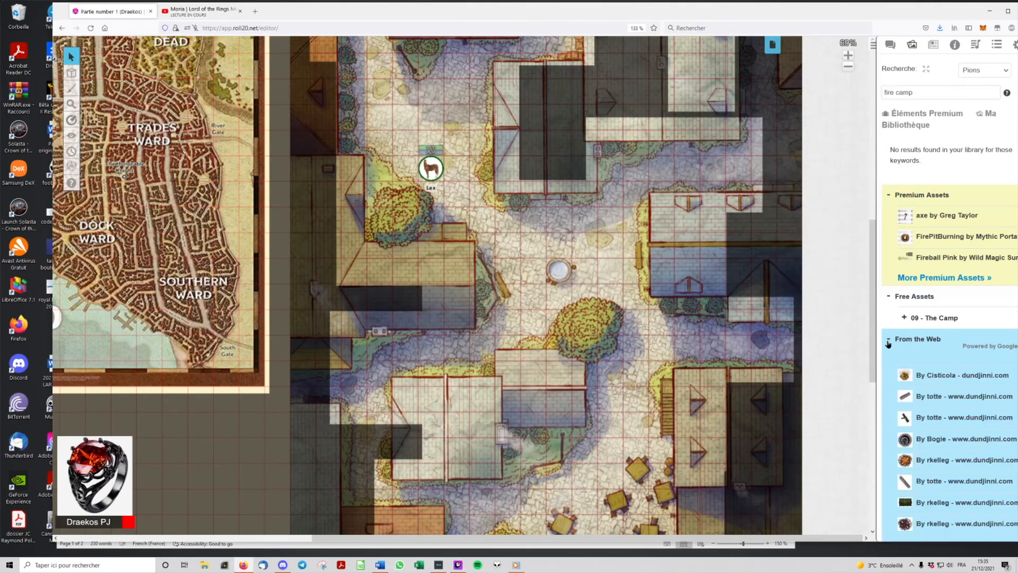
pyautogui.moveTo(905, 377)
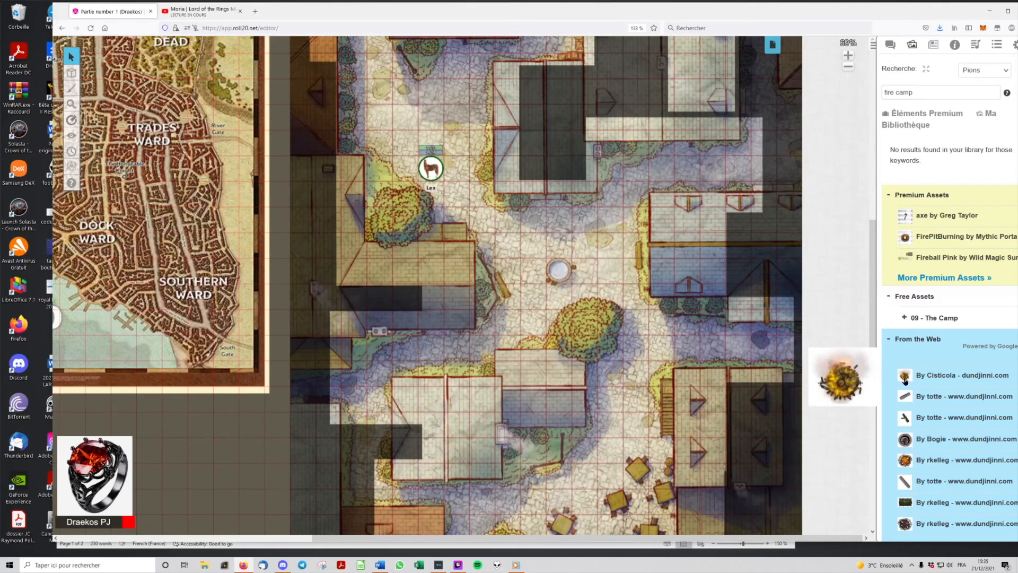
pyautogui.moveTo(905, 378); pyautogui.dragTo(646, 256)
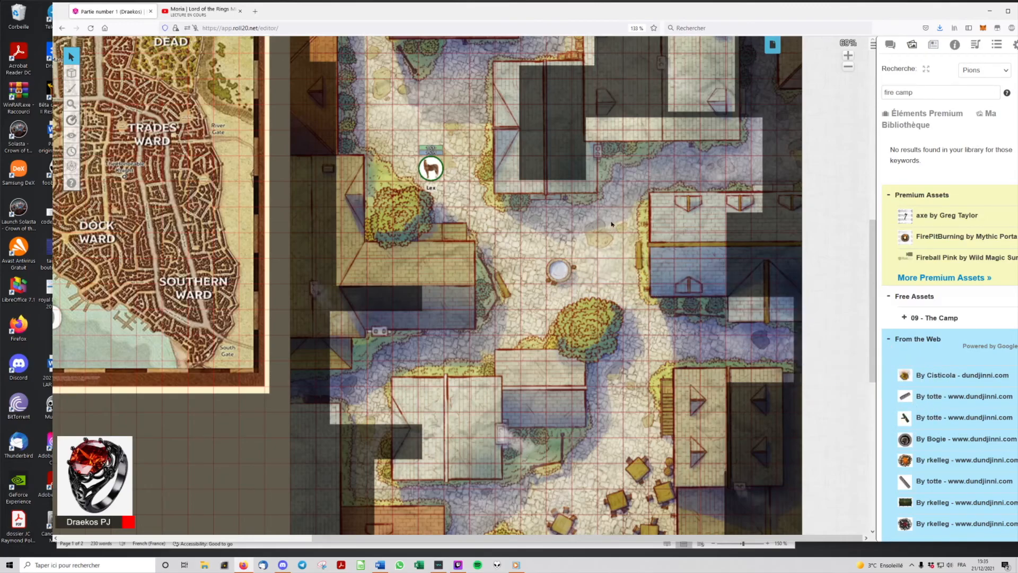
# Reveal a rectangular area of fog of war below the Waterdeep map.
pyautogui.scroll(-4, 634, 260)
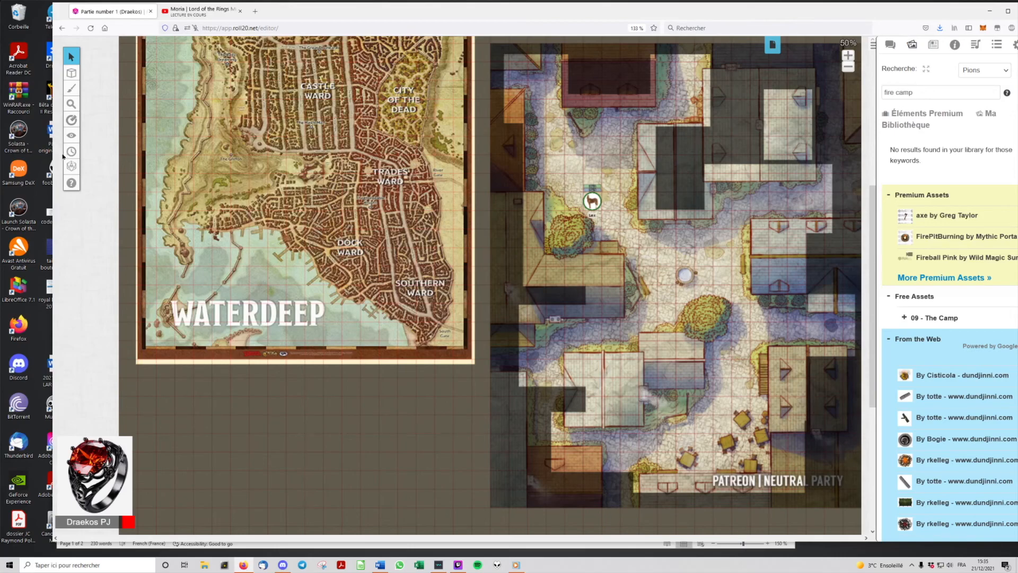
pyautogui.click(96, 131)
pyautogui.moveTo(298, 390); pyautogui.dragTo(409, 461)
# Place the first log image by totte in the revealed area below the Waterdeep map and shift it toward the area's centre.
pyautogui.moveTo(952, 376)
pyautogui.moveTo(953, 376); pyautogui.dragTo(386, 408)
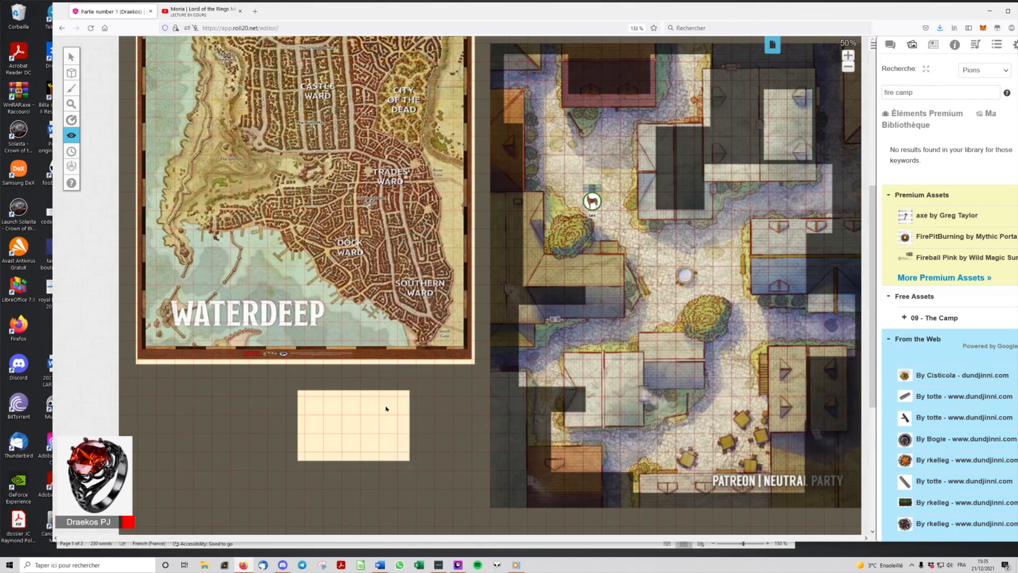
pyautogui.moveTo(923, 376); pyautogui.dragTo(330, 412)
pyautogui.moveTo(885, 397); pyautogui.dragTo(333, 414)
pyautogui.click(71, 56)
pyautogui.click(317, 408)
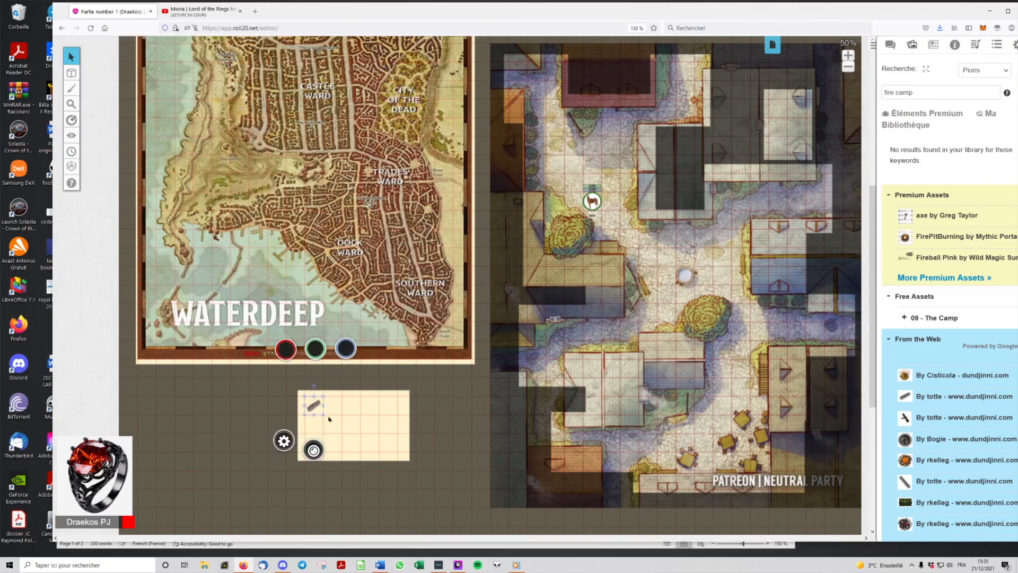
pyautogui.moveTo(316, 407); pyautogui.dragTo(353, 407)
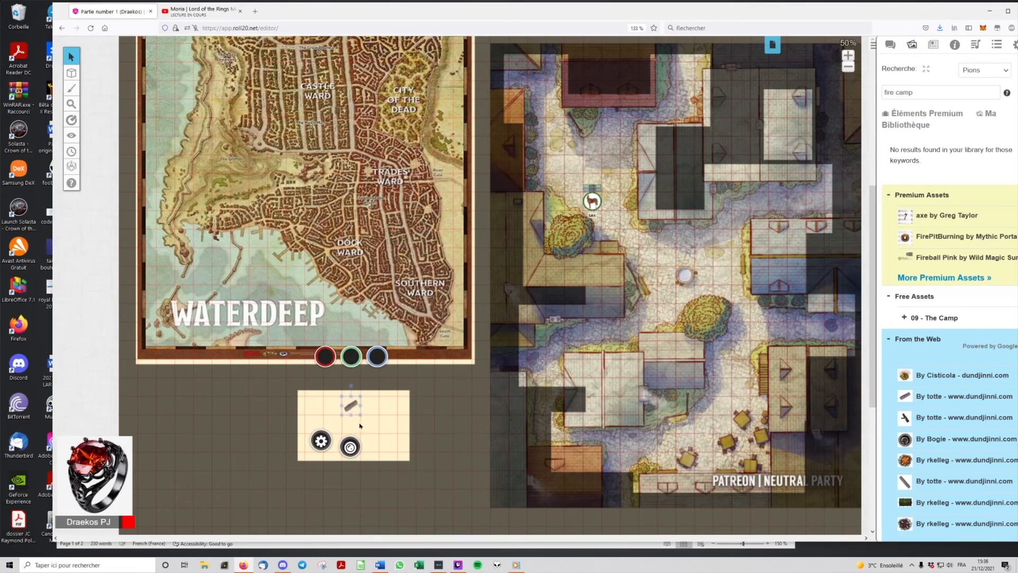
# Preview the log at full size, enlarge its token, and move it onto the town map east of the central well.
pyautogui.press('z')
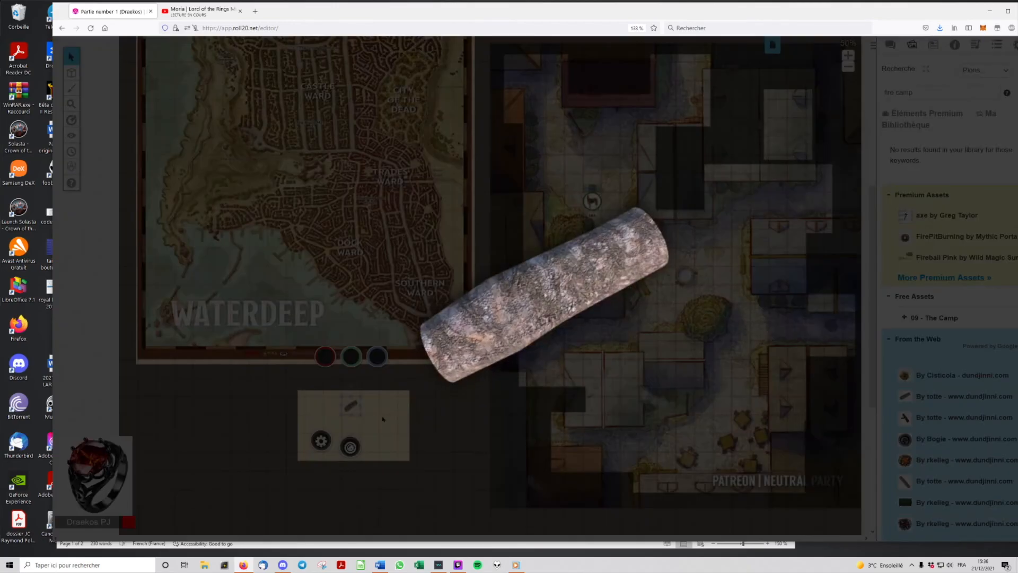
pyautogui.click(456, 418)
pyautogui.hotkey('ctrl', 'v')
pyautogui.moveTo(352, 407); pyautogui.dragTo(791, 252)
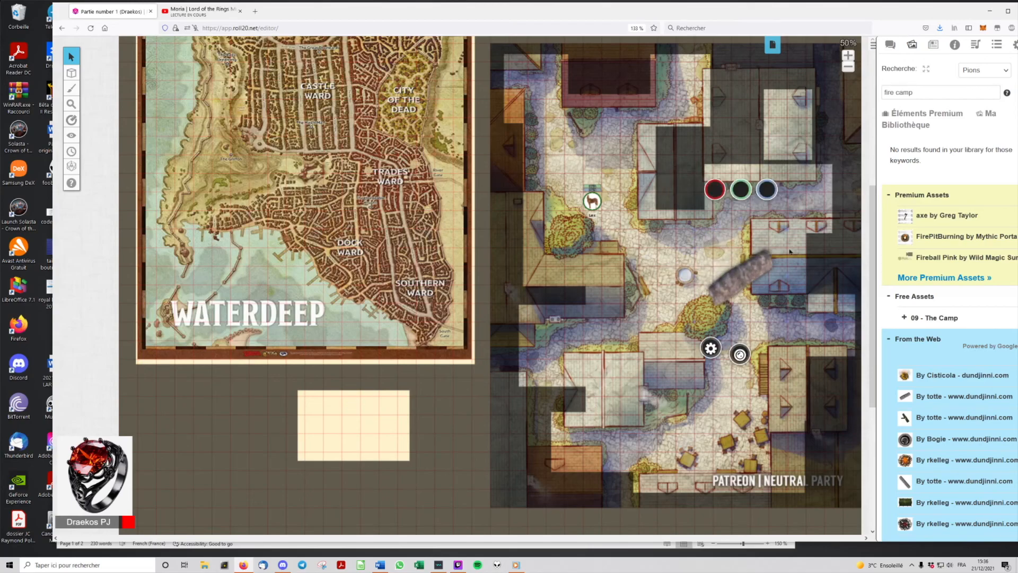
pyautogui.click(743, 222)
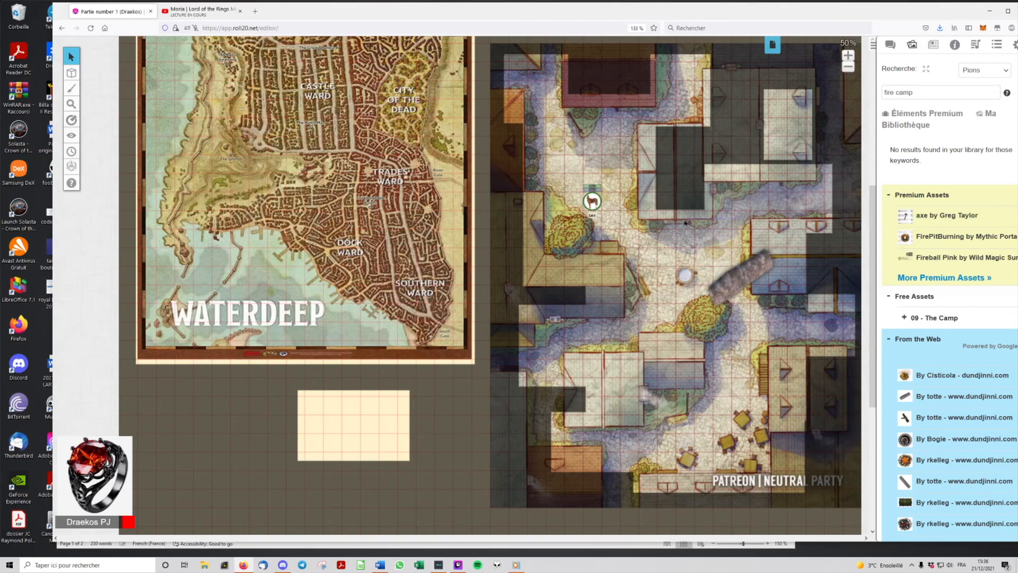
# Move the log back to the revealed area below the Waterdeep map and rotate it clockwise by about 45 degrees.
pyautogui.click(737, 265)
pyautogui.scroll(2, 737, 297)
pyautogui.moveTo(738, 305); pyautogui.dragTo(192, 512)
pyautogui.moveTo(390, 467); pyautogui.dragTo(443, 323)
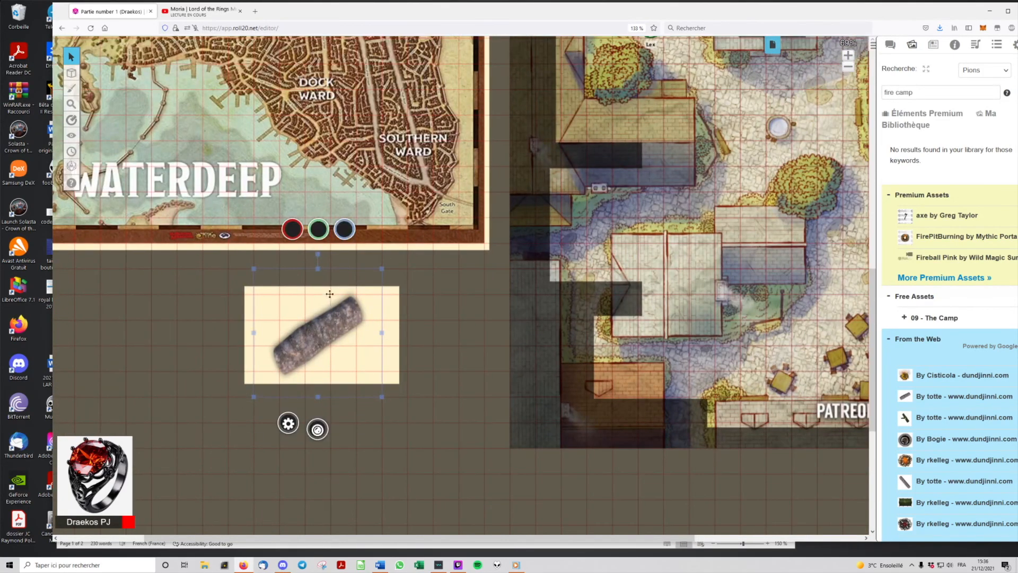
pyautogui.moveTo(318, 253); pyautogui.dragTo(358, 309)
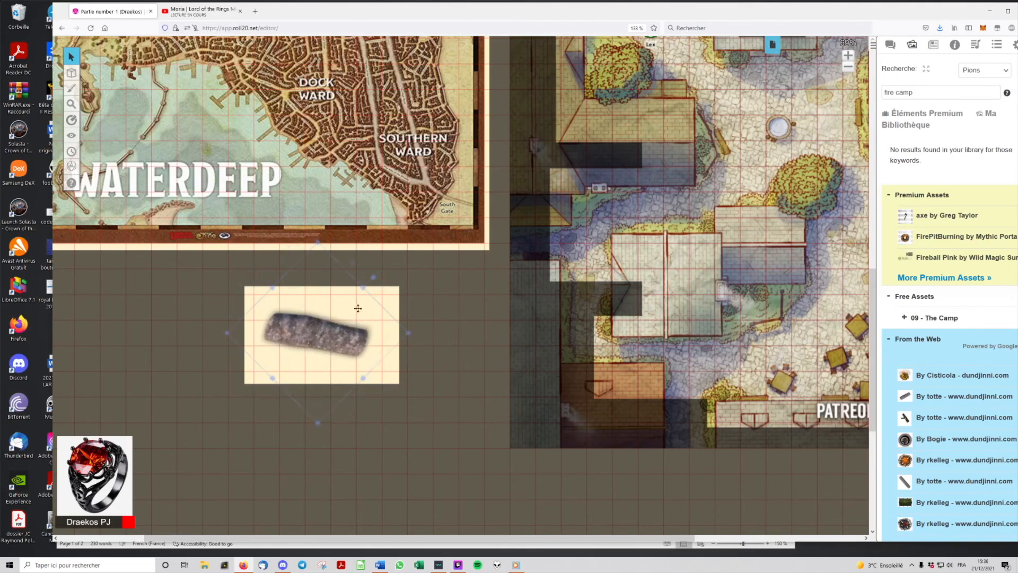
# Check the log's layer options, then move the log onto the town map over the central well.
pyautogui.rightClick(325, 333)
pyautogui.moveTo(338, 328)
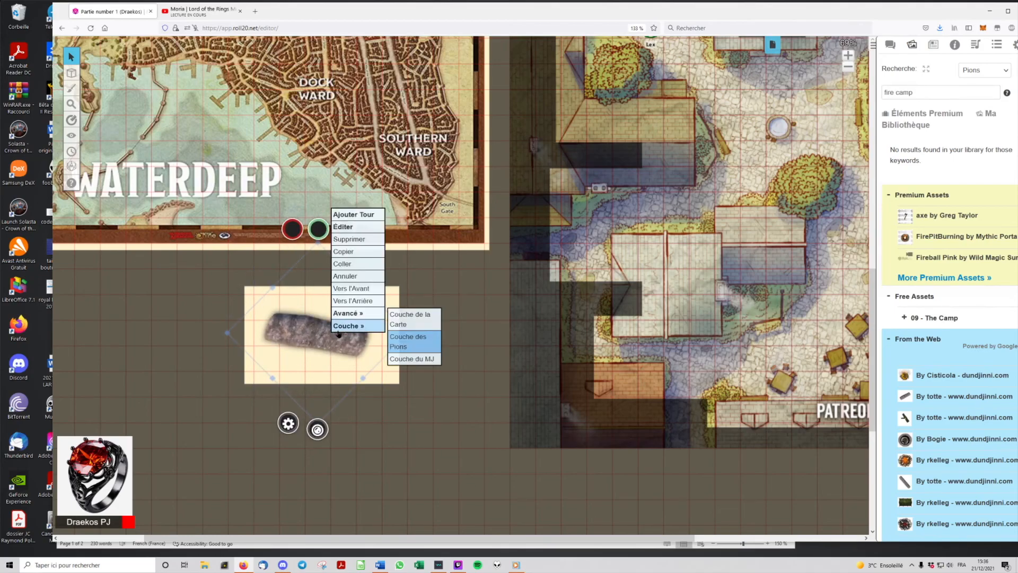
pyautogui.click(321, 351)
pyautogui.moveTo(311, 338); pyautogui.dragTo(781, 145)
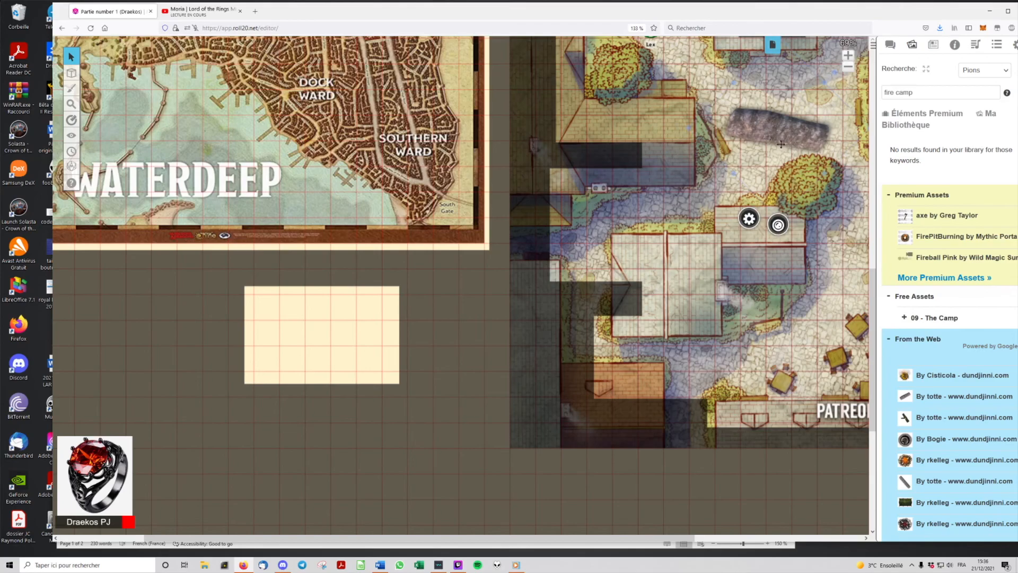
# Rotate the log nearly upright and move it to the street just north of the outdoor tables.
pyautogui.scroll(-2, 784, 152)
pyautogui.moveTo(719, 183); pyautogui.dragTo(624, 236)
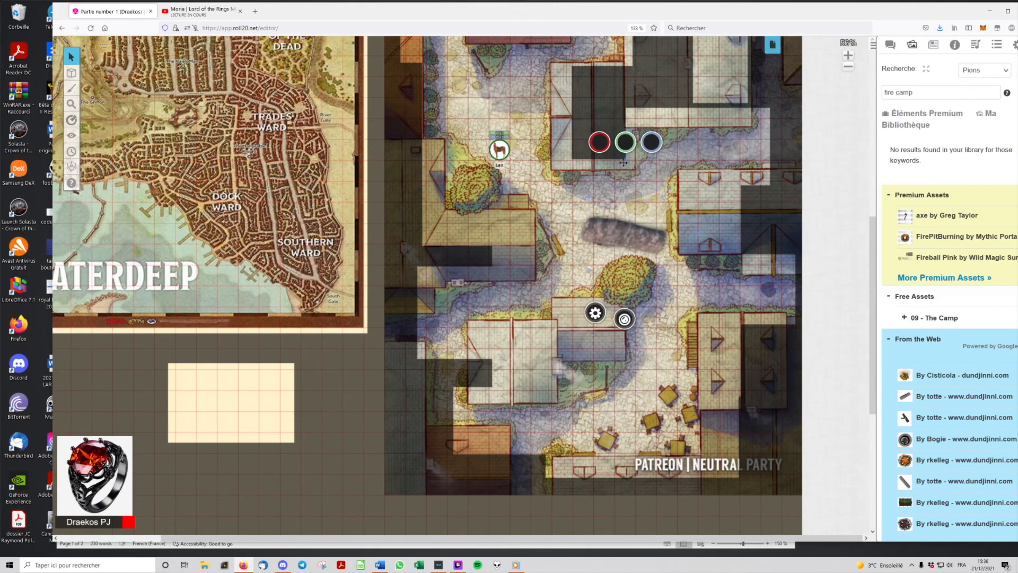
pyautogui.moveTo(624, 160); pyautogui.dragTo(690, 281)
pyautogui.moveTo(626, 233); pyautogui.dragTo(665, 331)
# Send the log to the map layer (Couche de la Carte) and make Carte & Fond the active layer.
pyautogui.rightClick(670, 344)
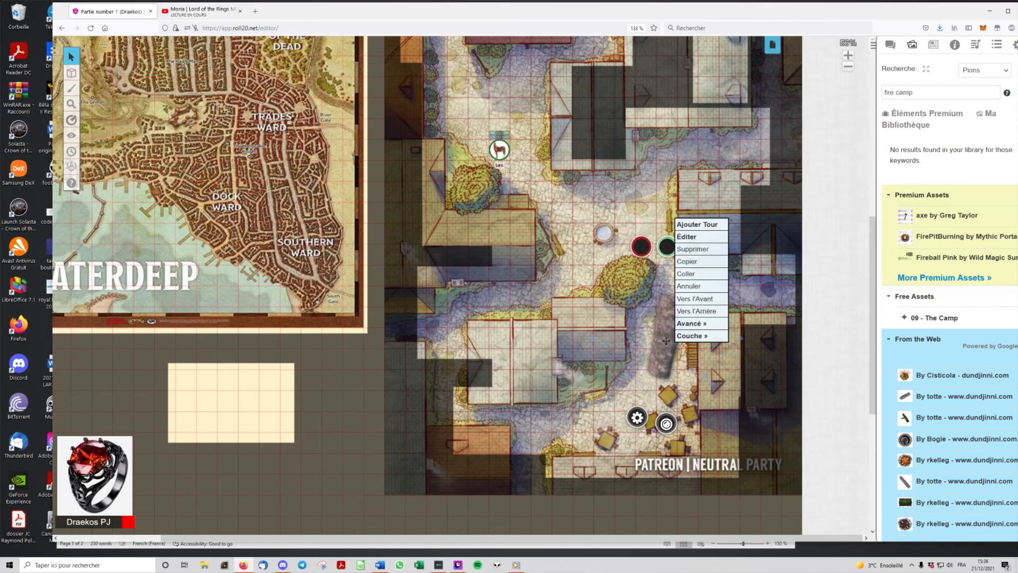
pyautogui.moveTo(703, 341)
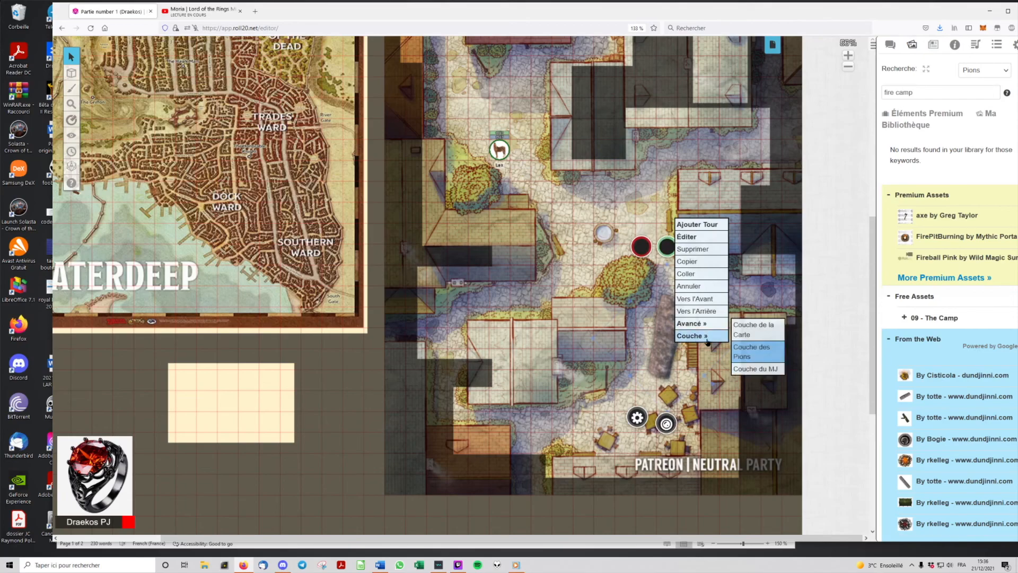
pyautogui.click(749, 336)
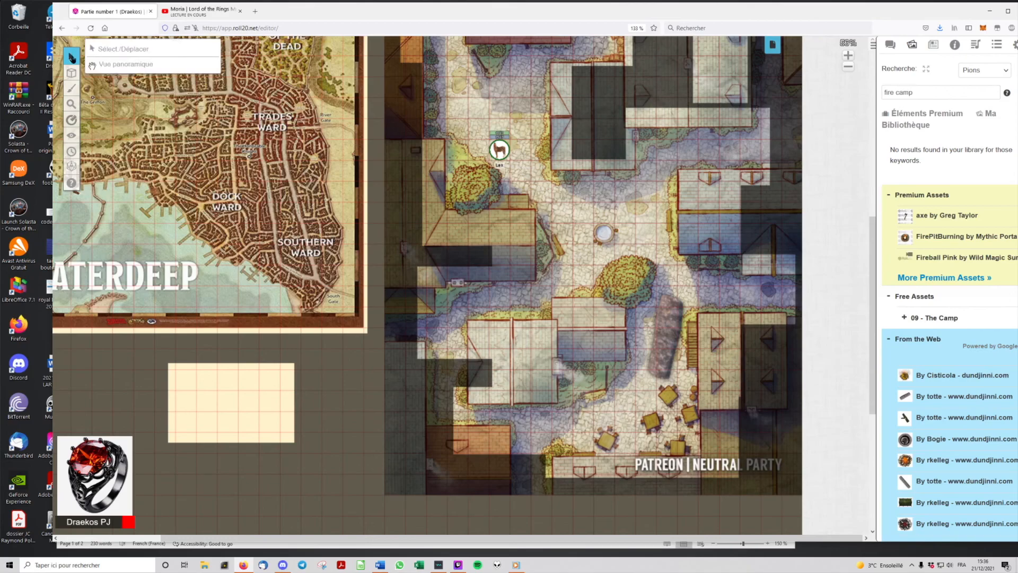
pyautogui.moveTo(72, 74)
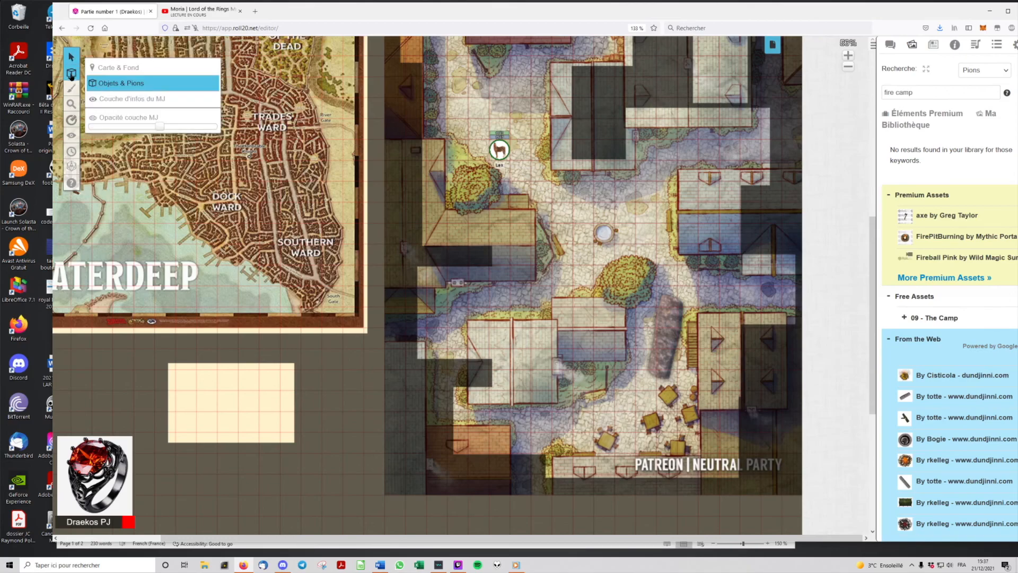
pyautogui.click(106, 69)
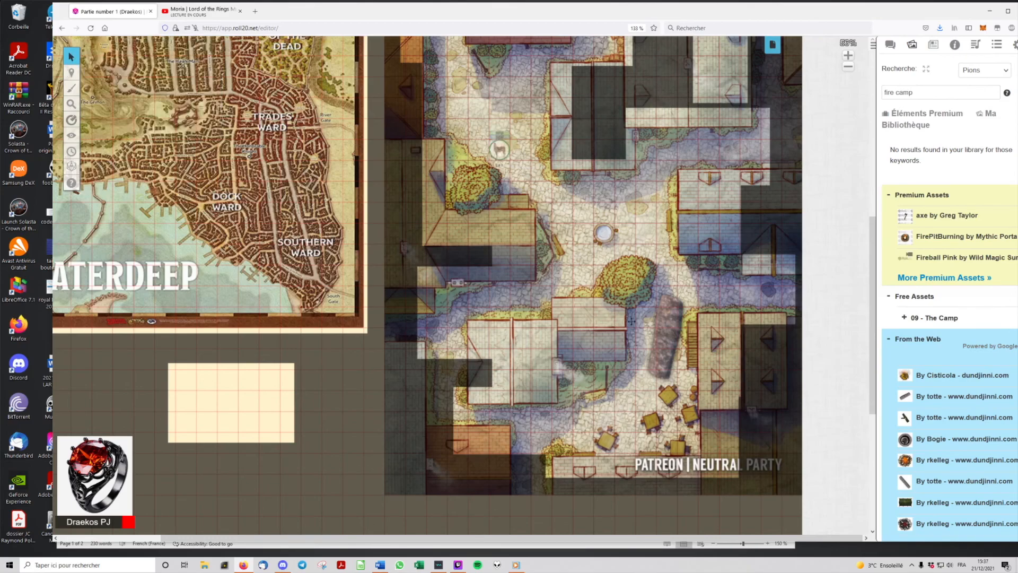
# Move the log up beside the central well and shrink it to fit the street northeast of the well.
pyautogui.moveTo(666, 341); pyautogui.dragTo(611, 190)
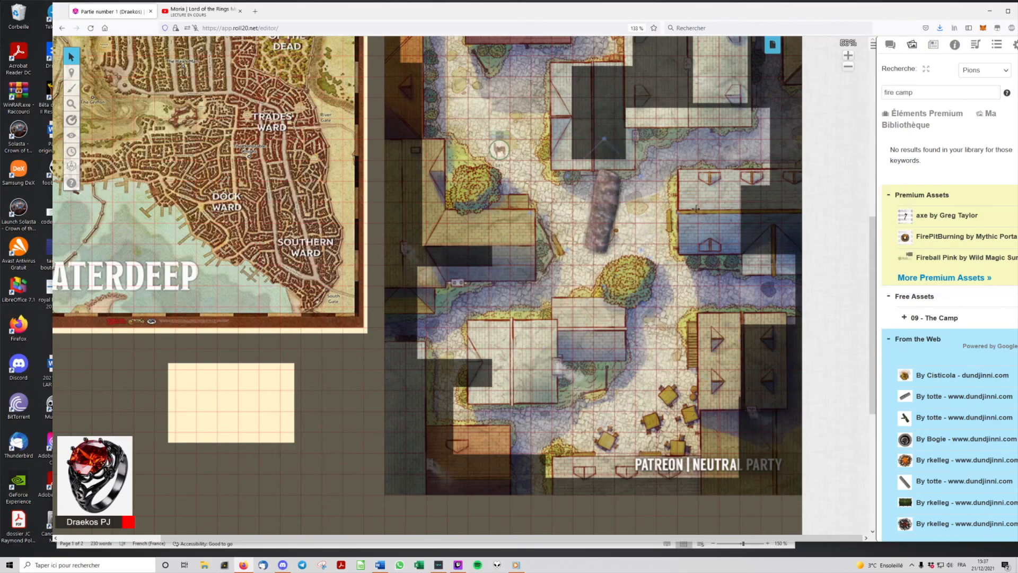
pyautogui.moveTo(676, 212); pyautogui.dragTo(648, 222)
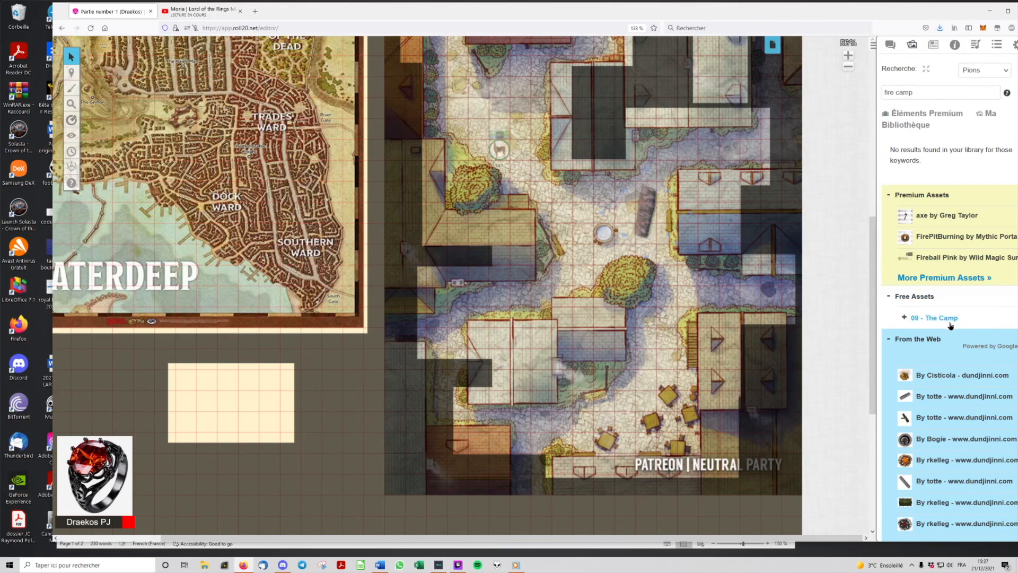
# Search the art library for tokens (Pions) matching "chest" and expand the web results.
pyautogui.moveTo(914, 93); pyautogui.dragTo(871, 99)
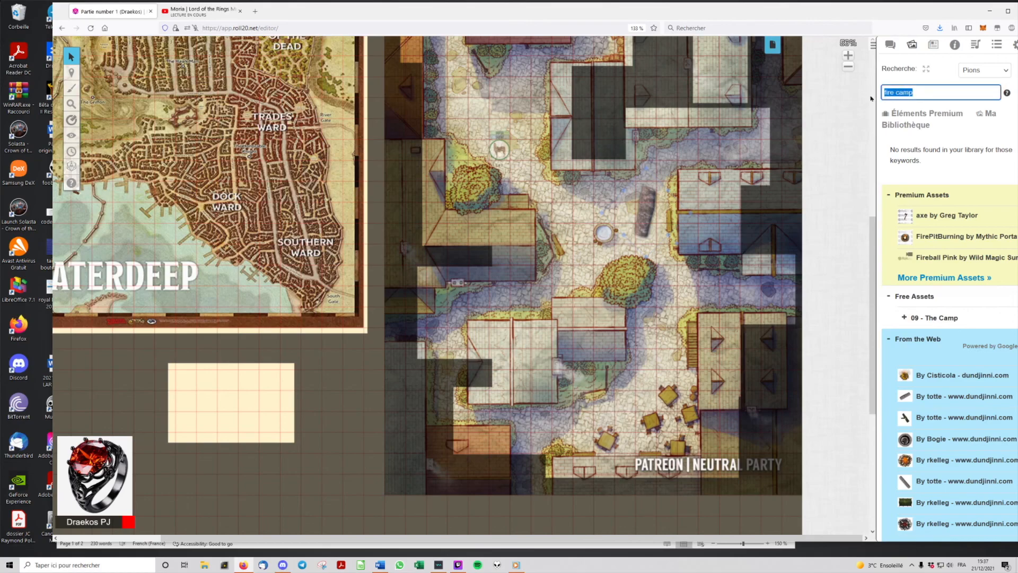
pyautogui.write('chest')
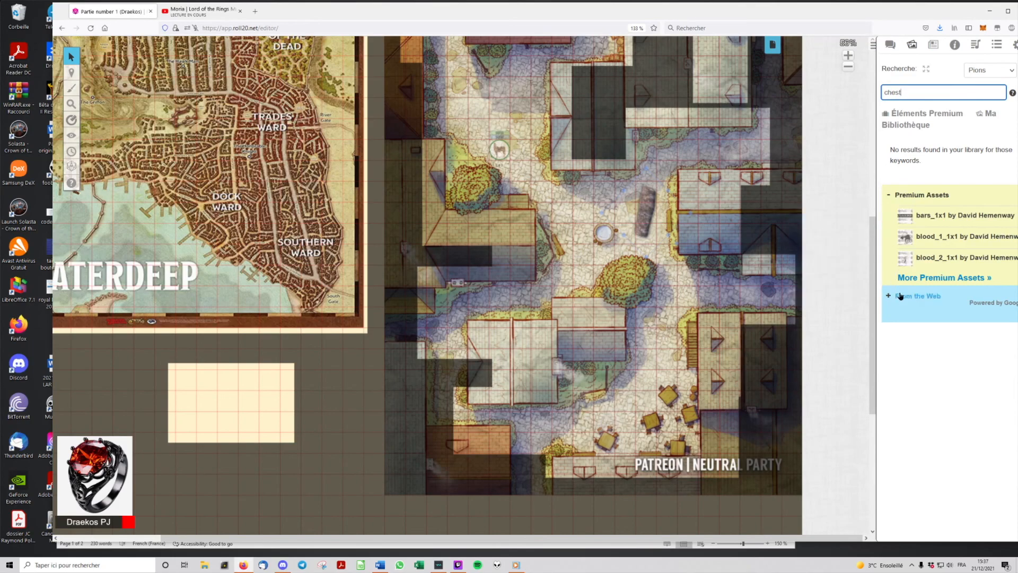
pyautogui.click(888, 297)
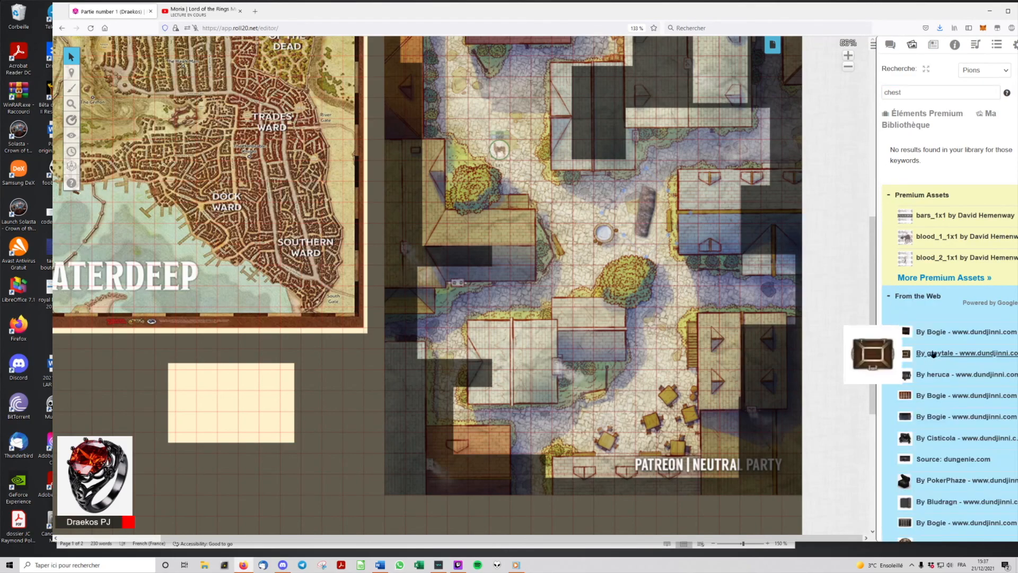
# Place the orange wooden chest by Nitro in the revealed area, turn it upright, and move it just east of Lex's token.
pyautogui.scroll(-6, 932, 354)
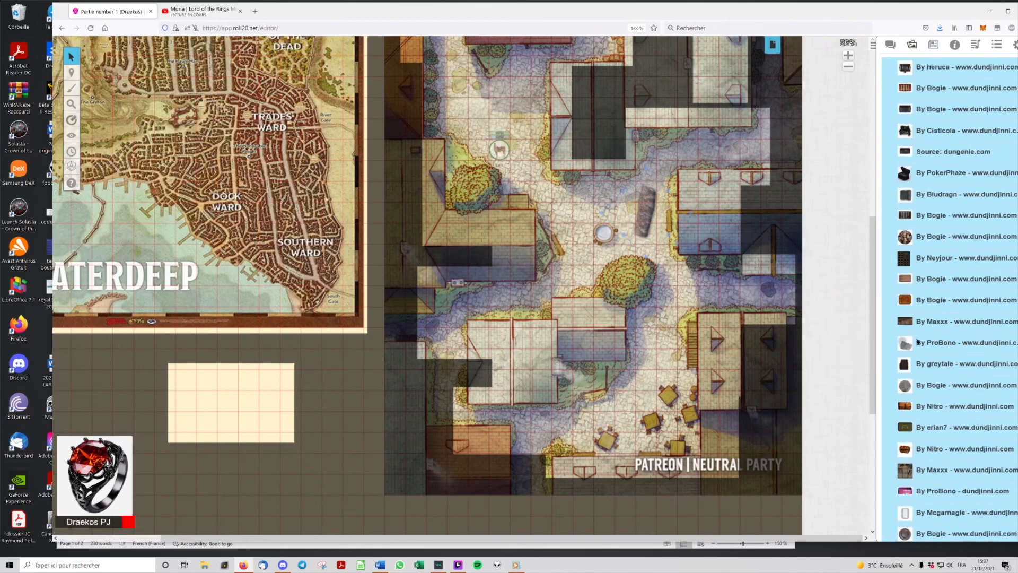
pyautogui.scroll(-3, 912, 403)
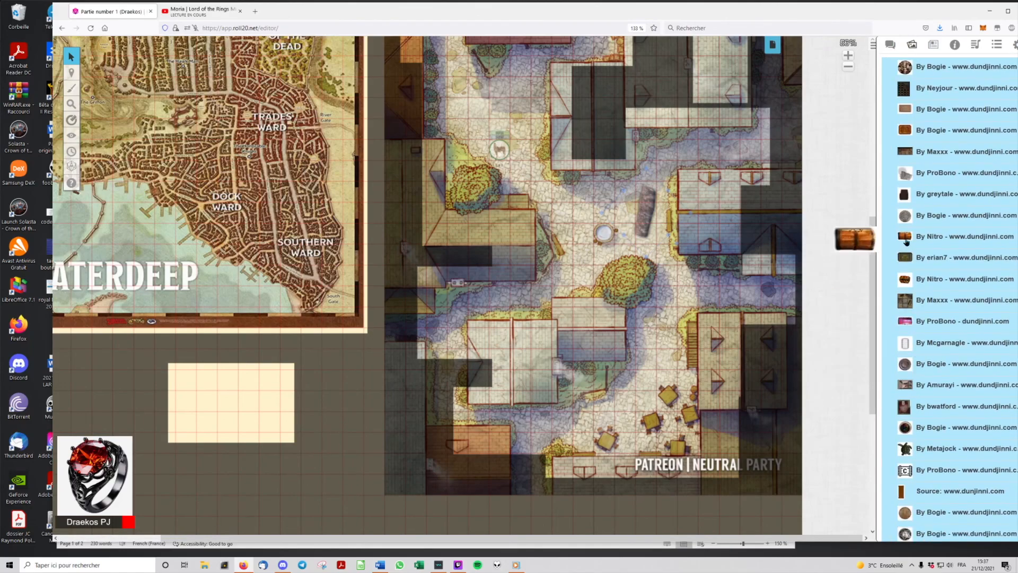
pyautogui.moveTo(906, 240); pyautogui.dragTo(241, 403)
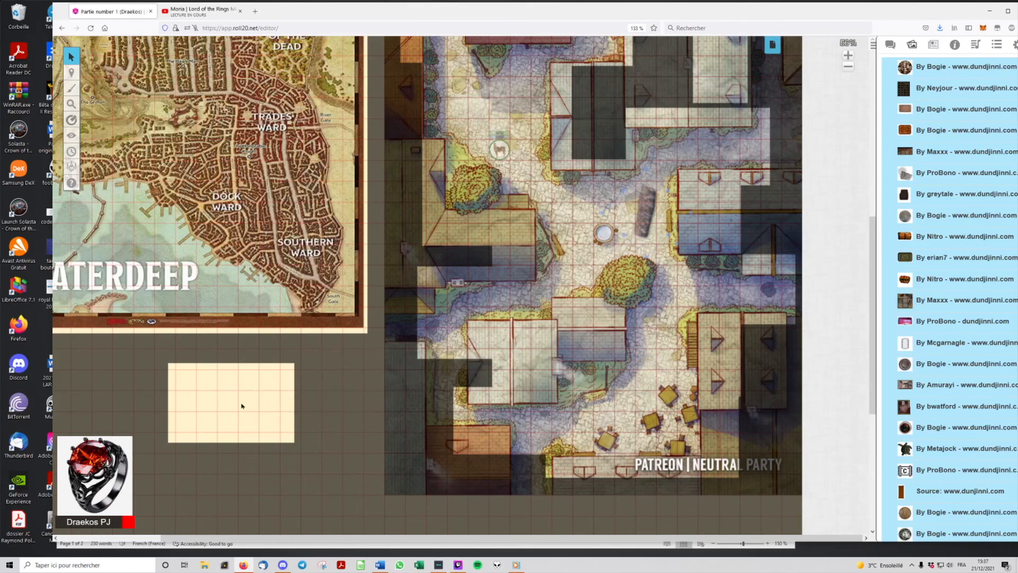
pyautogui.click(257, 381)
pyautogui.moveTo(260, 401); pyautogui.dragTo(301, 401)
pyautogui.click(291, 389)
pyautogui.moveTo(278, 396); pyautogui.dragTo(529, 156)
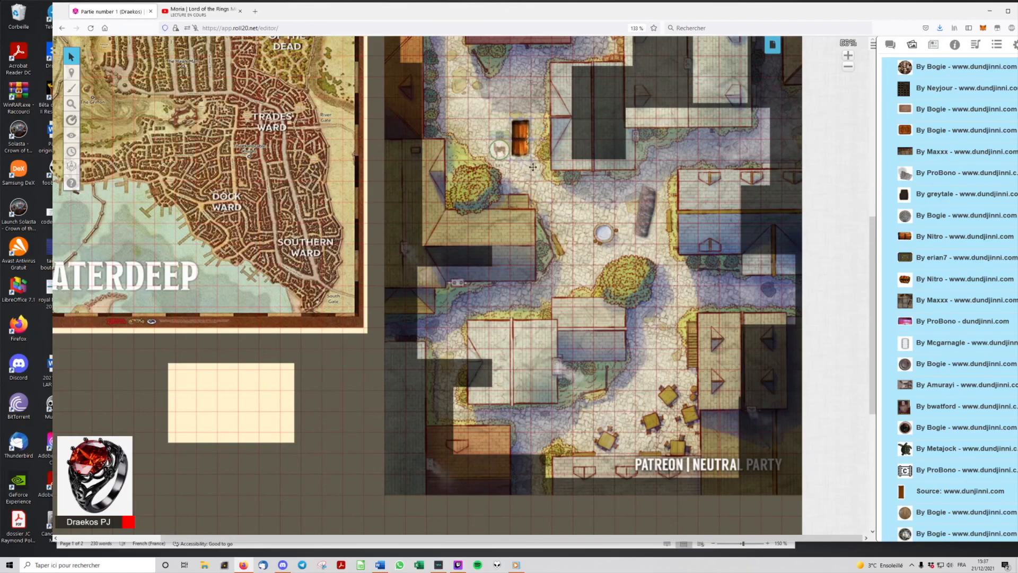
# Assign the chest beside Lex's token to the map layer (Couche de la Carte).
pyautogui.rightClick(525, 139)
pyautogui.moveTo(551, 134)
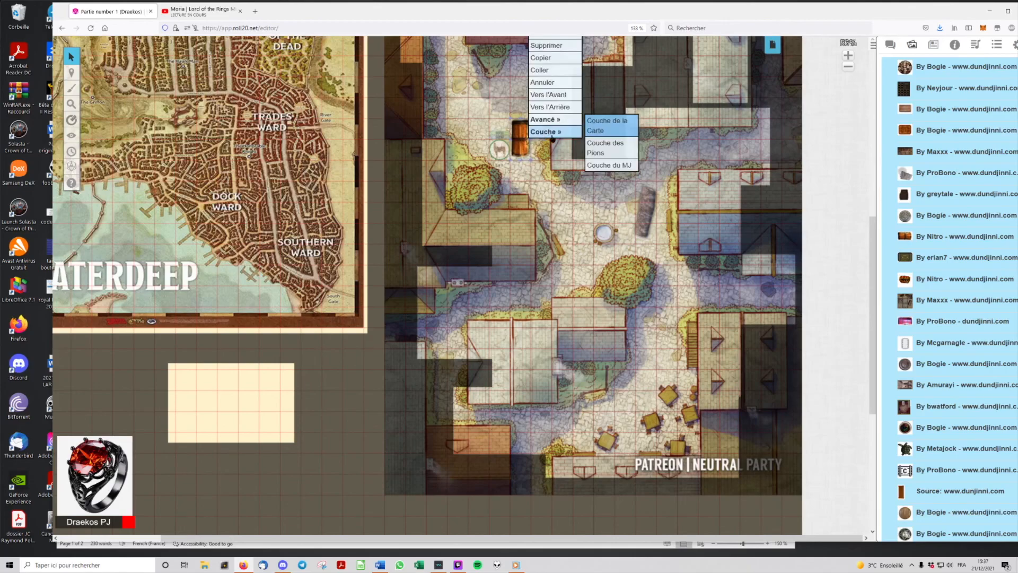
pyautogui.click(608, 128)
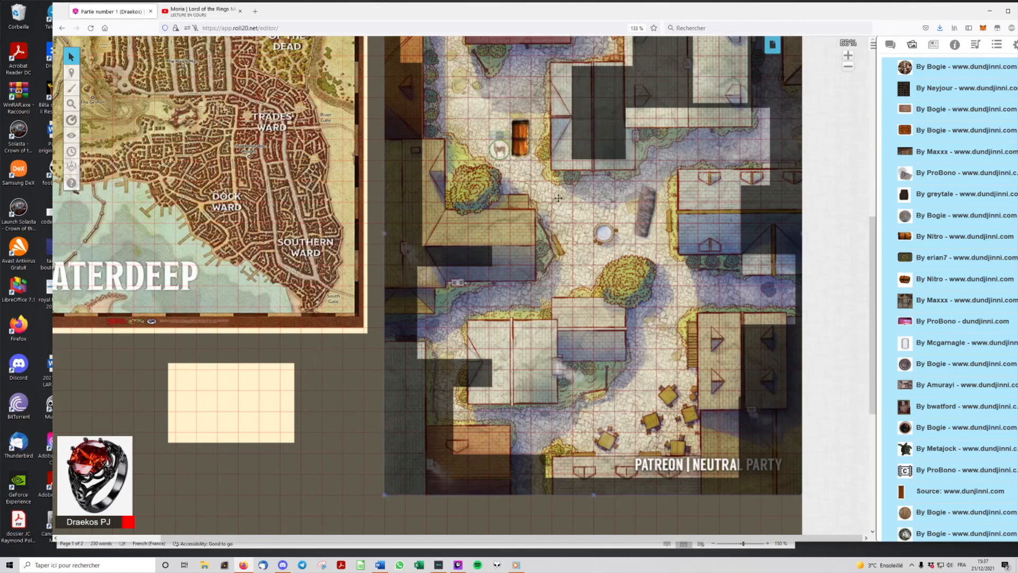
# View the town map as a whole and display the list of game pages.
pyautogui.scroll(-5, 516, 200)
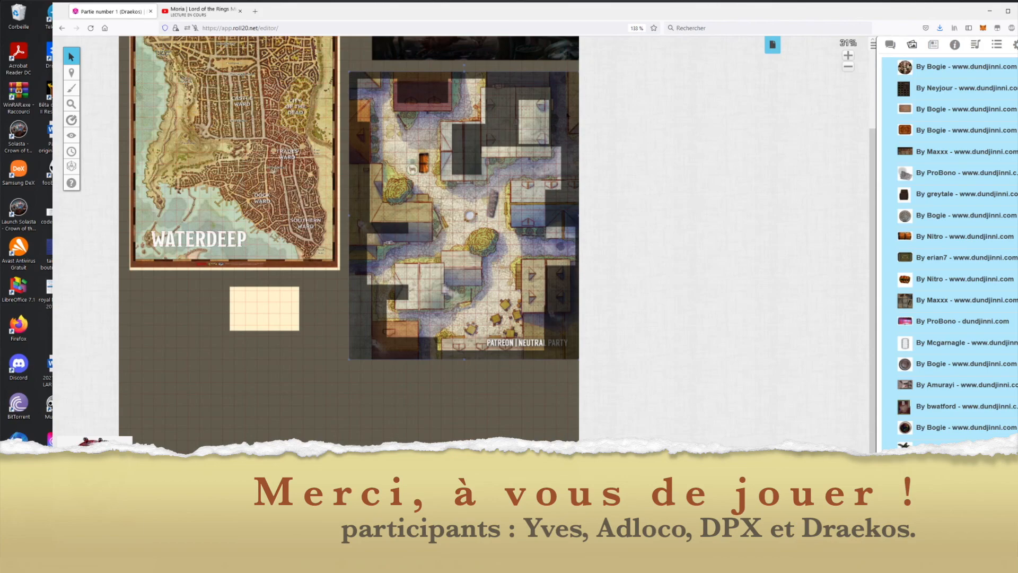
pyautogui.moveTo(402, 14)
pyautogui.mouseDown()
pyautogui.moveTo(384, 16)
pyautogui.moveTo(395, 14)
pyautogui.mouseUp()
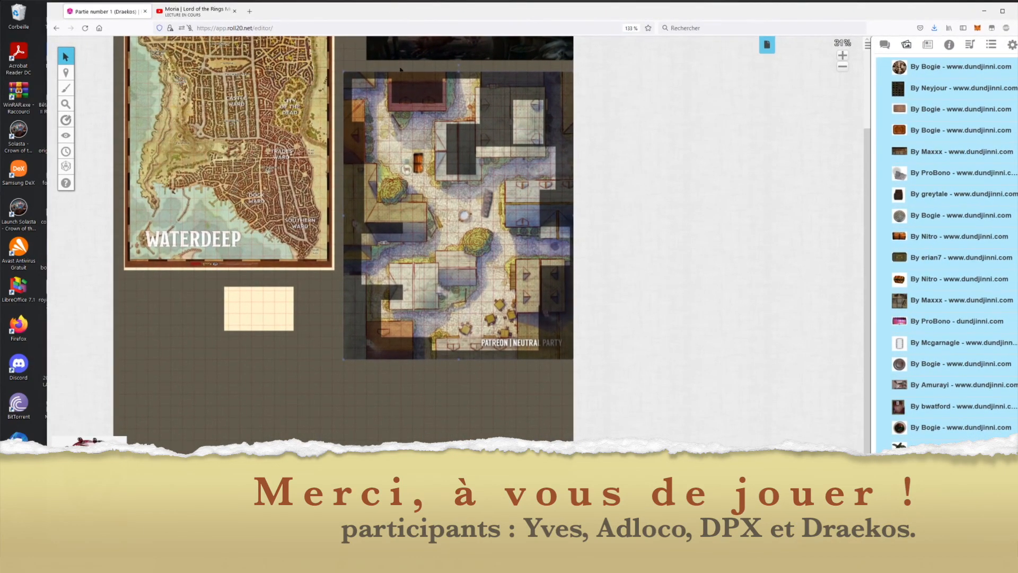
pyautogui.moveTo(869, 254); pyautogui.dragTo(870, 232)
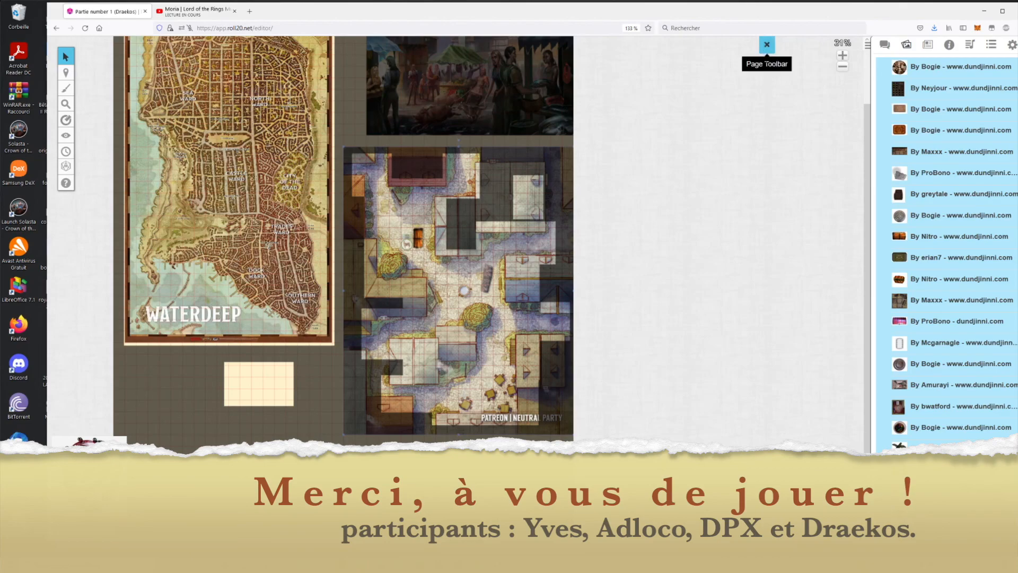
pyautogui.click(767, 45)
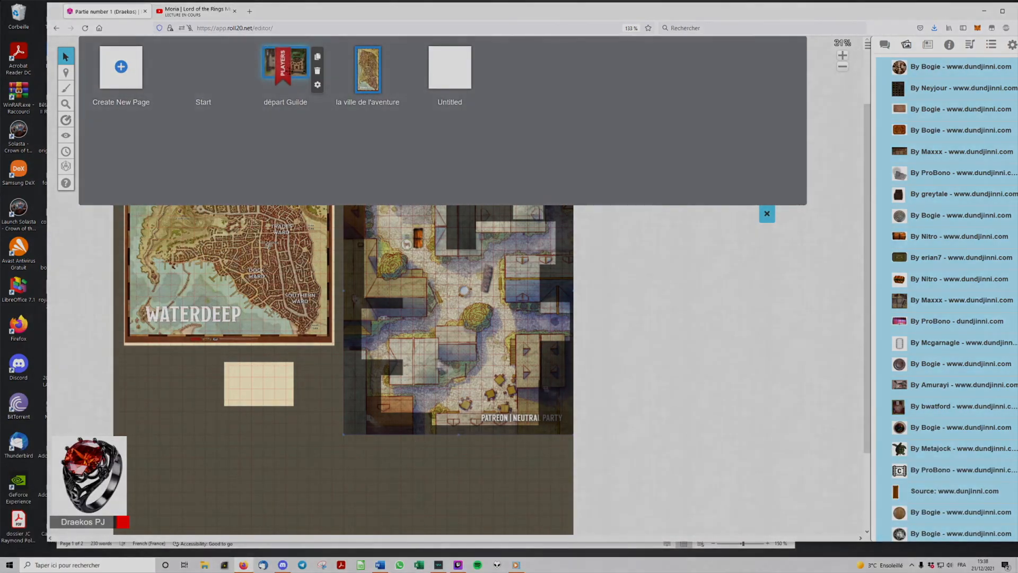